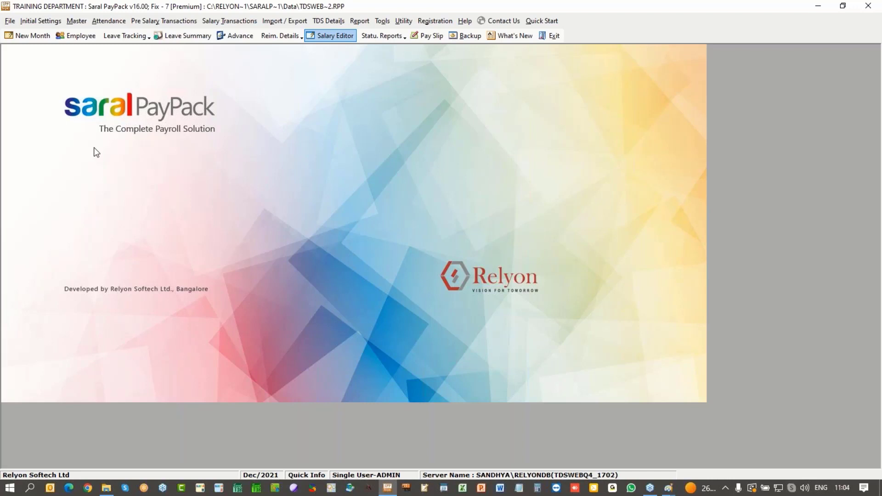
# Step: Show the Initial Settings menu with Company Details, Option Settings and related items
pyautogui.click(41, 21)
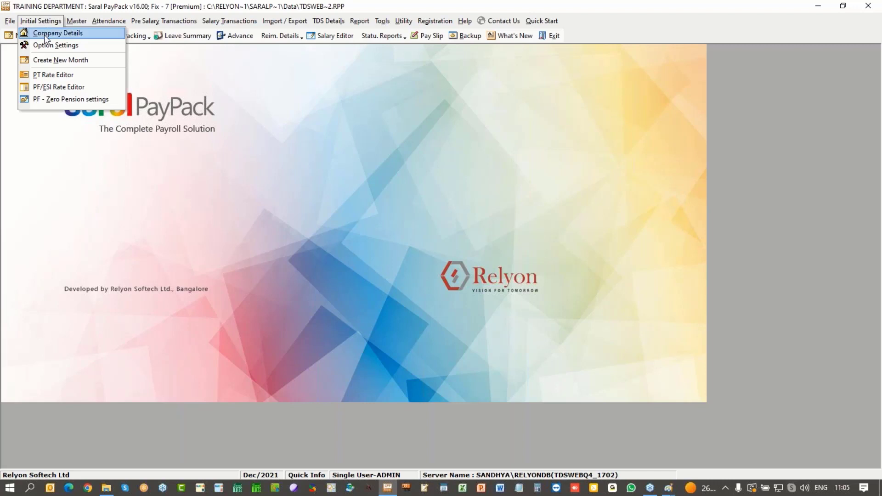
# Step: Save the Company Details record with its TAN, acknowledge the Updated message, and close it
pyautogui.click(44, 34)
pyautogui.doubleClick(441, 340)
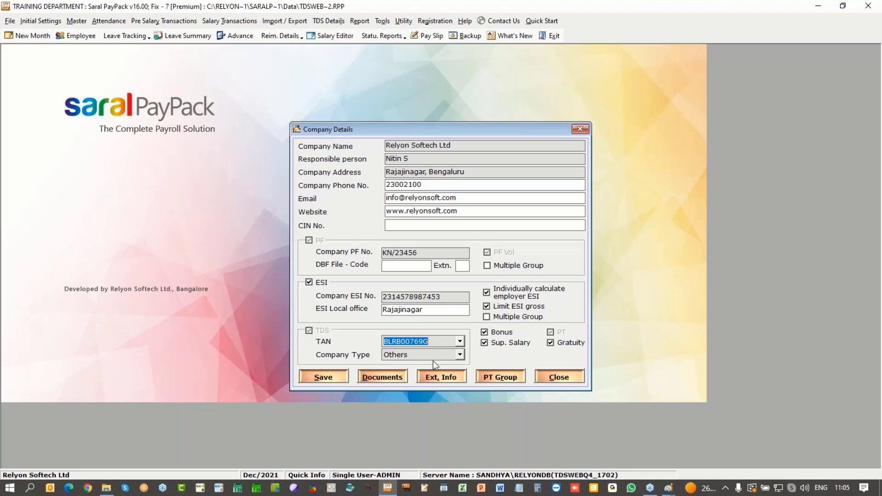
pyautogui.click(325, 377)
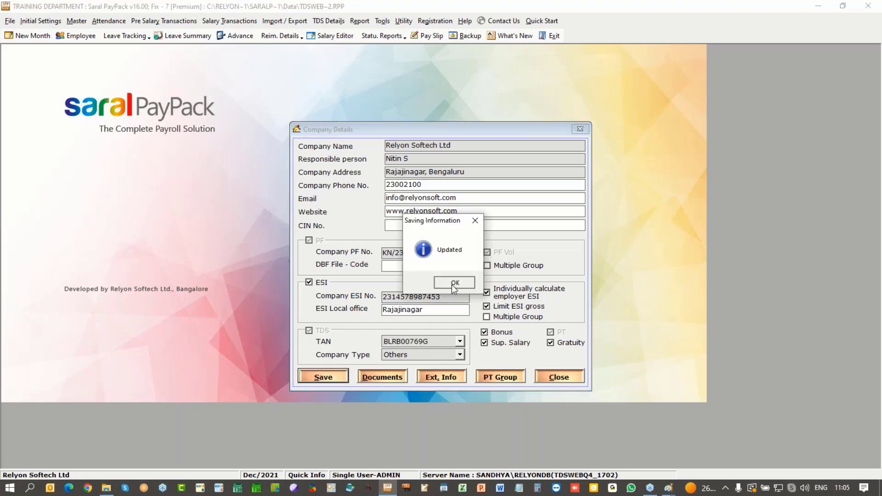
pyautogui.click(454, 287)
pyautogui.click(560, 378)
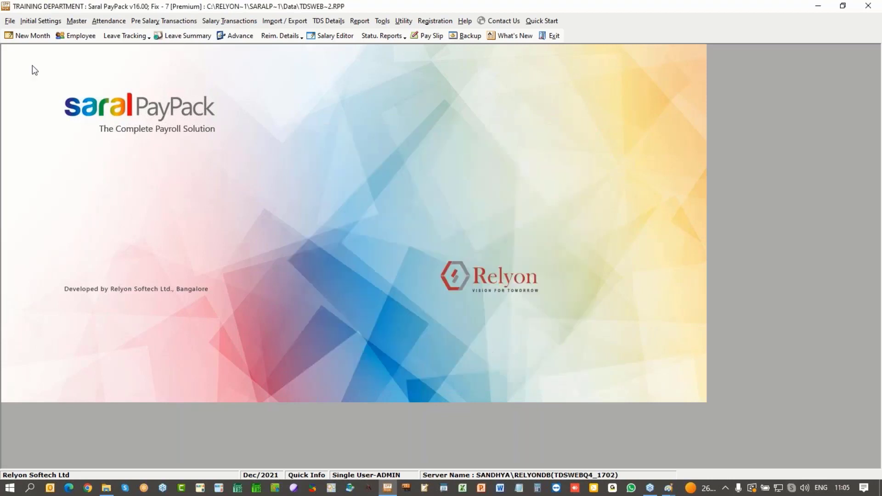
# Step: Show the Master menu with Branch Details, Assign Heads to Sal Structure and other items
pyautogui.click(82, 22)
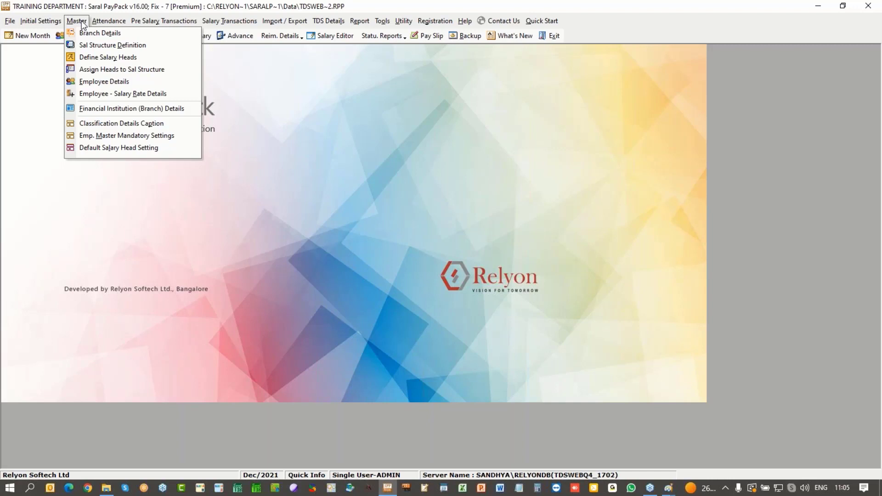
# Step: In Assign Heads to Sal Structure, select Sal Structure - Manager and load its BASIC head
pyautogui.click(90, 70)
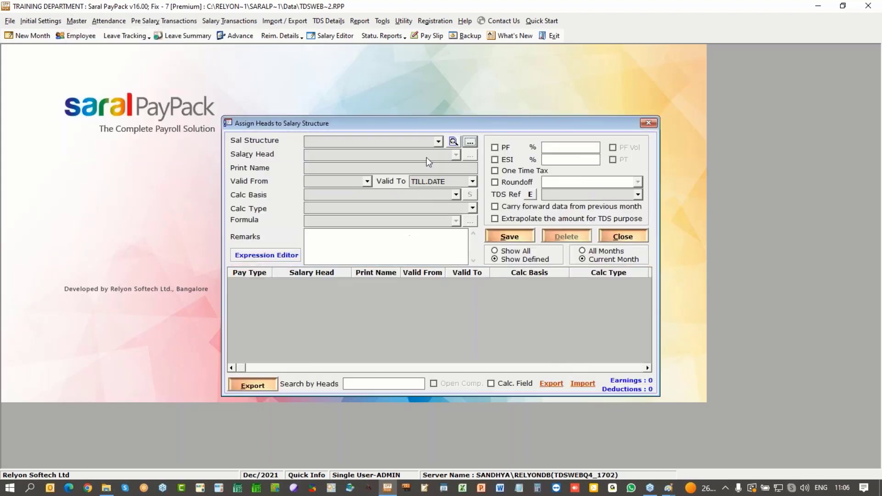
pyautogui.click(438, 142)
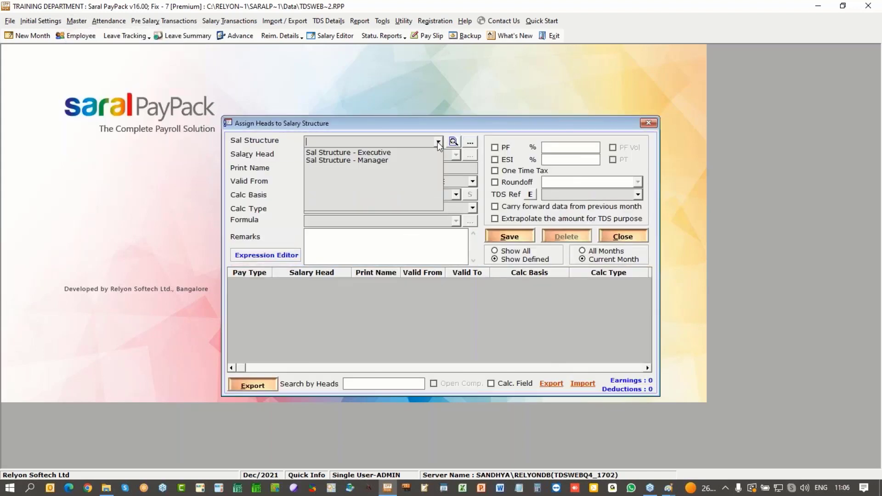
pyautogui.click(423, 161)
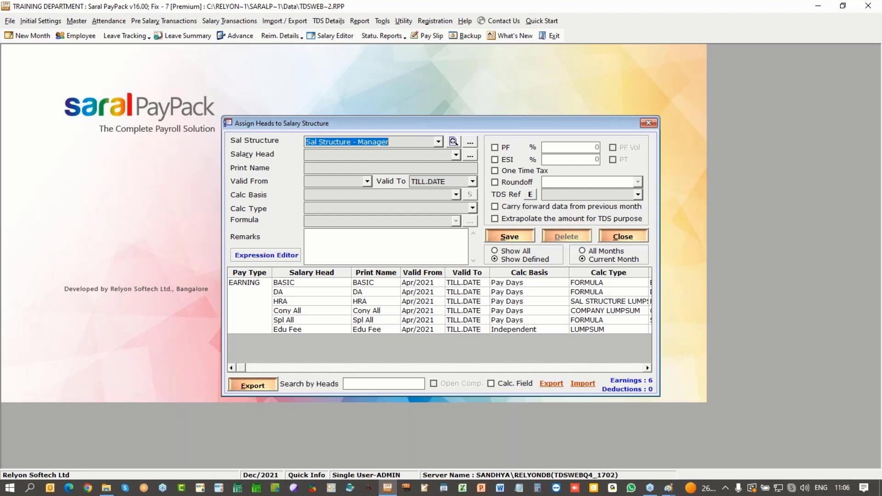
pyautogui.click(372, 282)
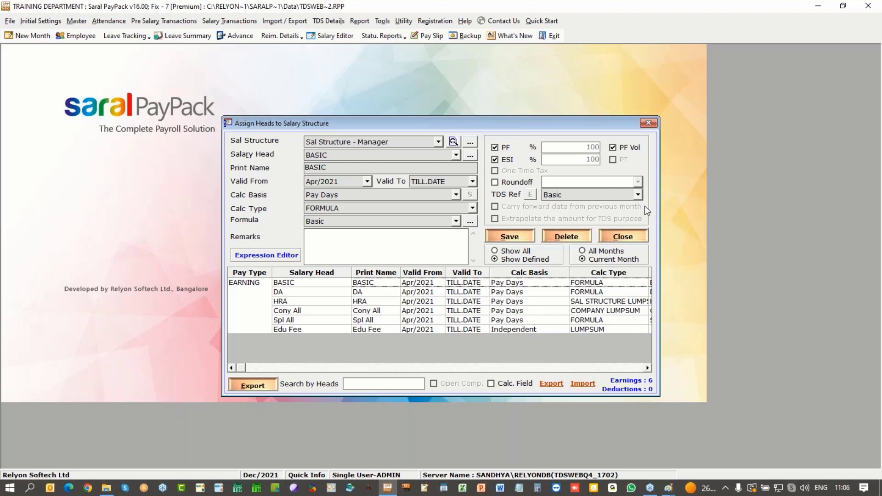
# Step: Open the BASIC head's TDS Ref dropdown and browse its categories
pyautogui.click(638, 195)
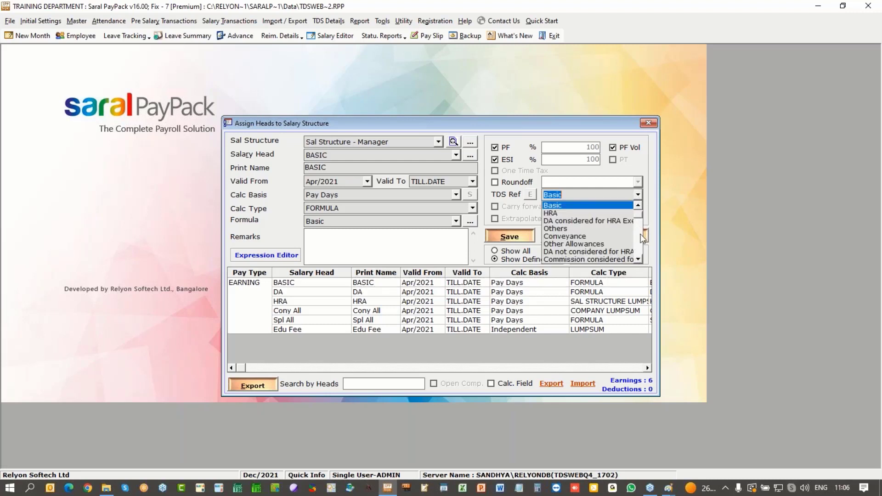
pyautogui.moveTo(640, 232); pyautogui.dragTo(639, 259)
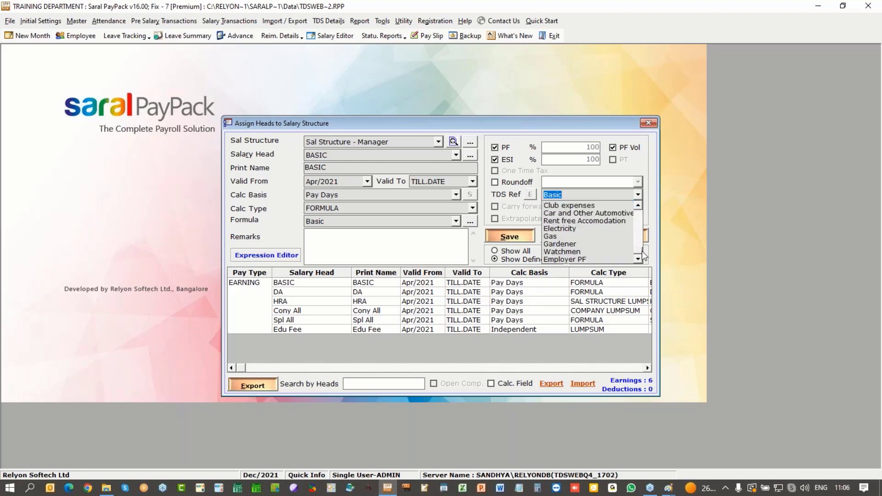
pyautogui.click(639, 212)
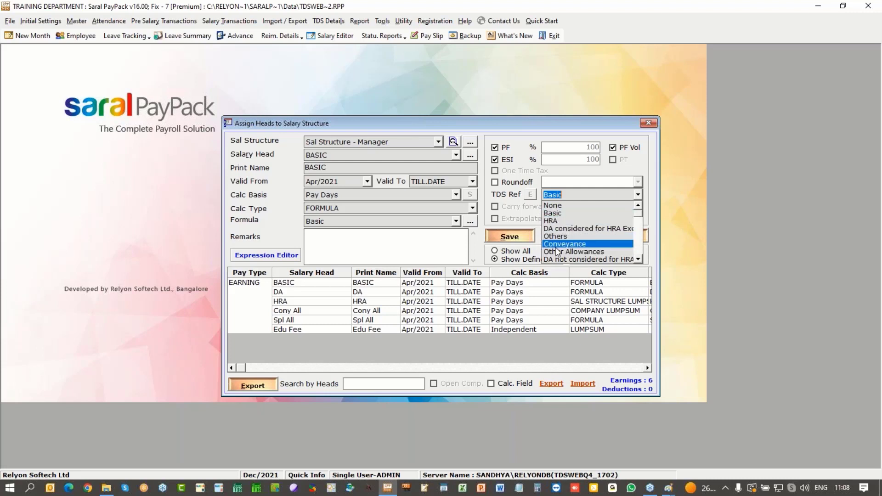
# Step: Step through the TDS Ref categories using the dropdown's scroll arrows
pyautogui.click(638, 259)
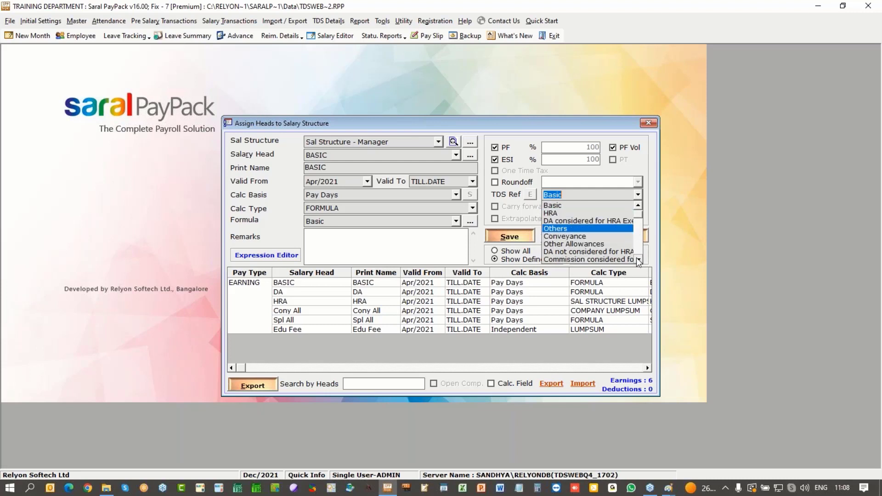
pyautogui.click(638, 260)
pyautogui.click(638, 260)
pyautogui.click(638, 260)
pyautogui.click(638, 260)
pyautogui.click(638, 260)
pyautogui.click(638, 260)
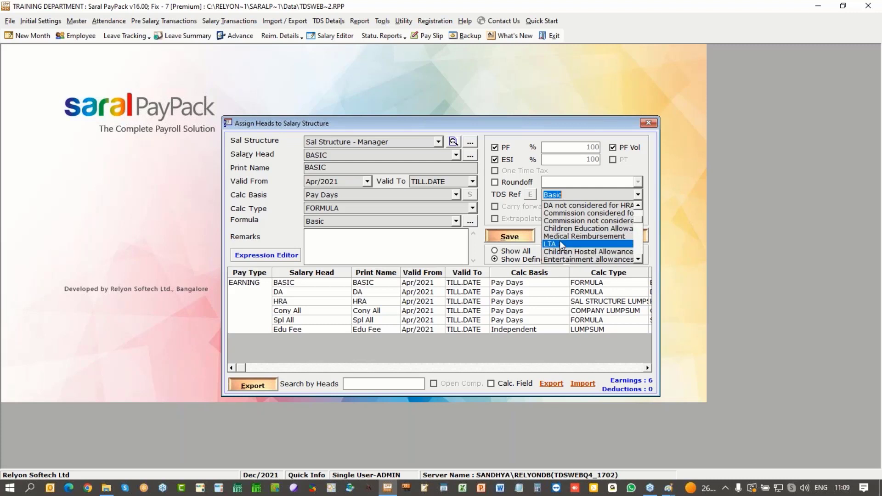
pyautogui.click(639, 259)
pyautogui.click(639, 259)
pyautogui.click(638, 259)
pyautogui.click(639, 259)
pyautogui.click(639, 259)
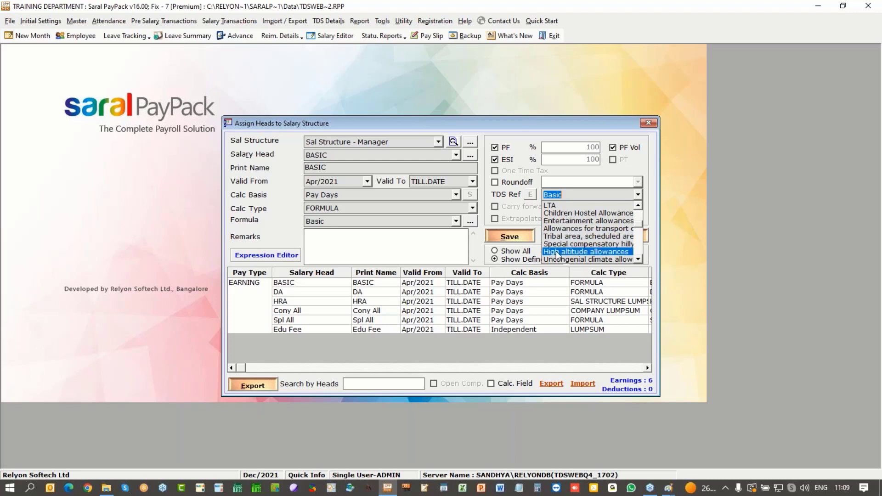
pyautogui.click(638, 259)
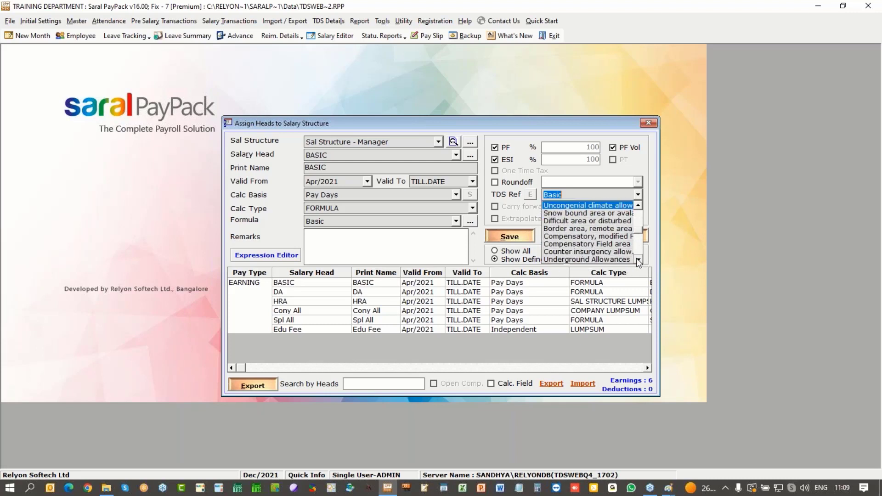
pyautogui.click(637, 260)
pyautogui.click(638, 260)
pyautogui.click(638, 260)
pyautogui.click(637, 260)
pyautogui.click(638, 260)
pyautogui.click(638, 260)
pyautogui.click(637, 259)
pyautogui.click(637, 259)
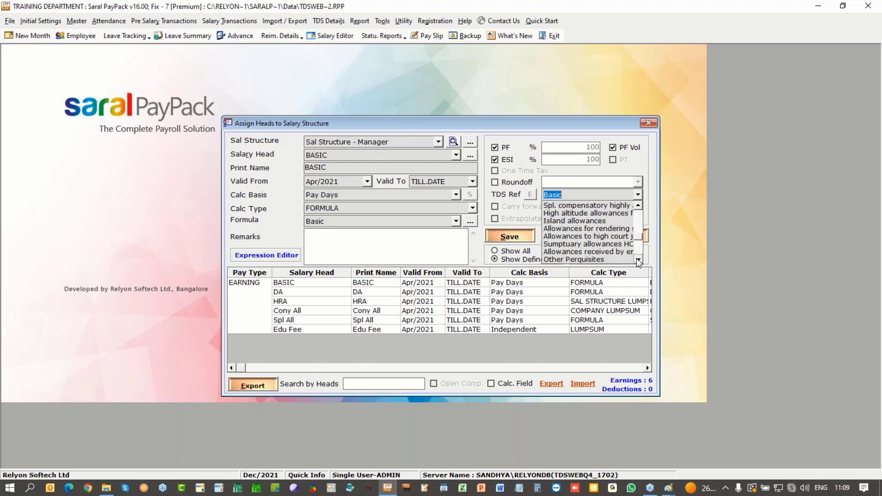
# Step: Review the remaining TDS Ref categories and close the list with BASIC still mapped to Basic
pyautogui.scroll(-1, 637, 260)
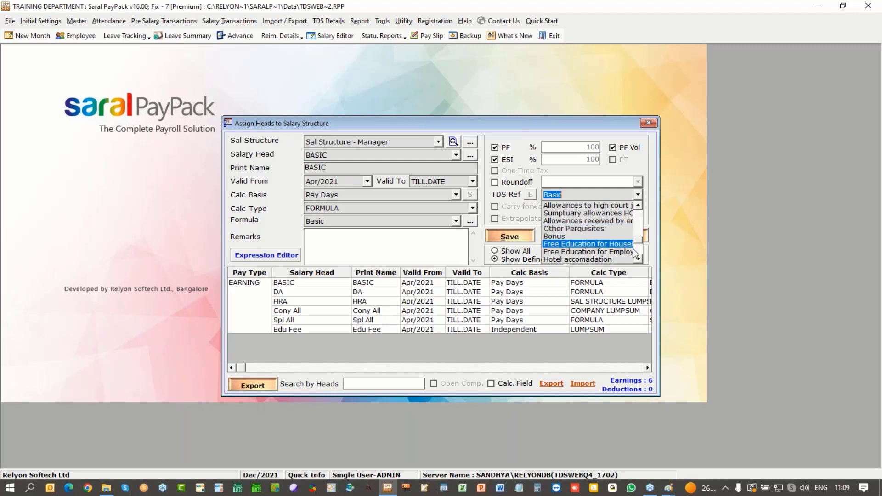
pyautogui.click(639, 260)
pyautogui.click(639, 260)
pyautogui.click(638, 260)
pyautogui.click(639, 260)
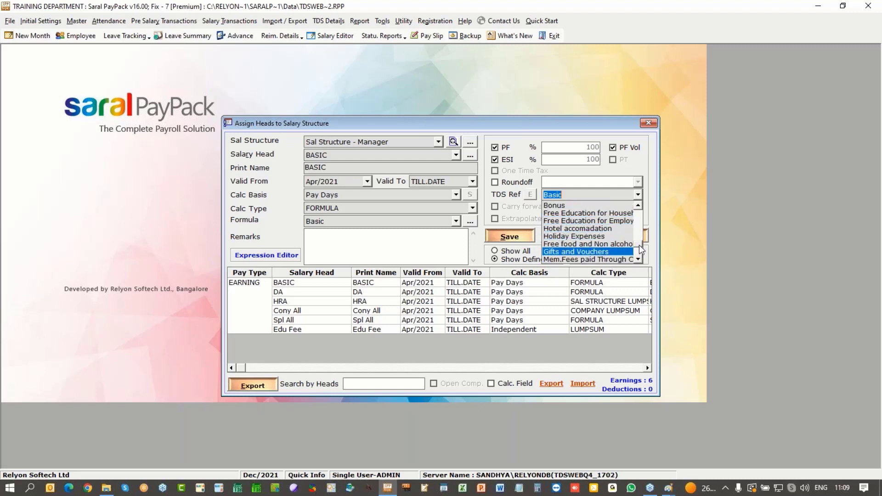
pyautogui.scroll(-3, 570, 230)
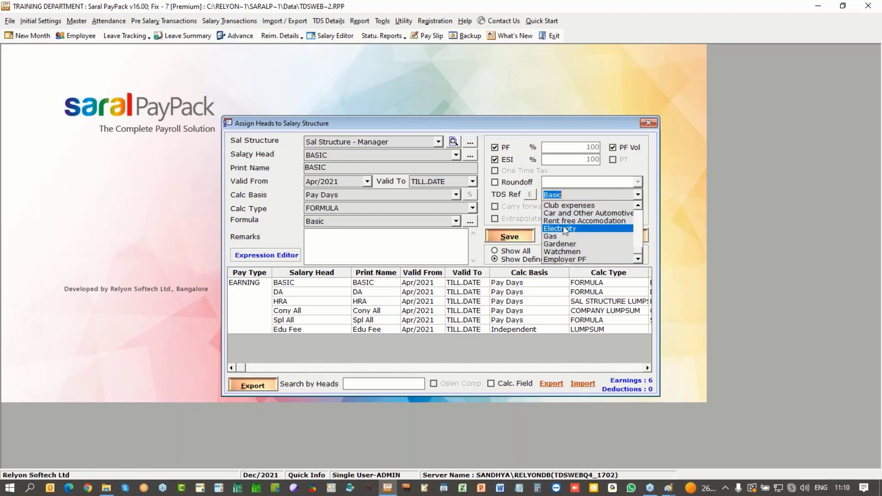
pyautogui.click(566, 196)
pyautogui.click(364, 286)
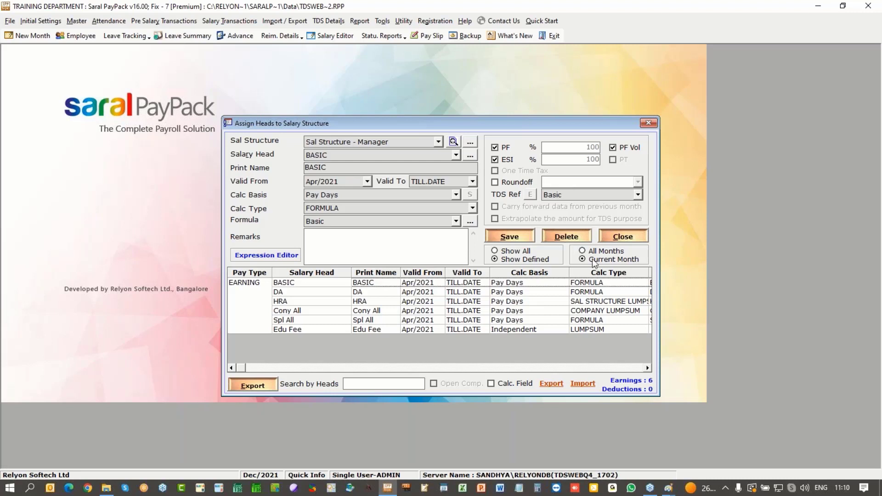
# Step: Close Assign Heads to Salary Structure and bring up the Employee Details screen
pyautogui.click(622, 236)
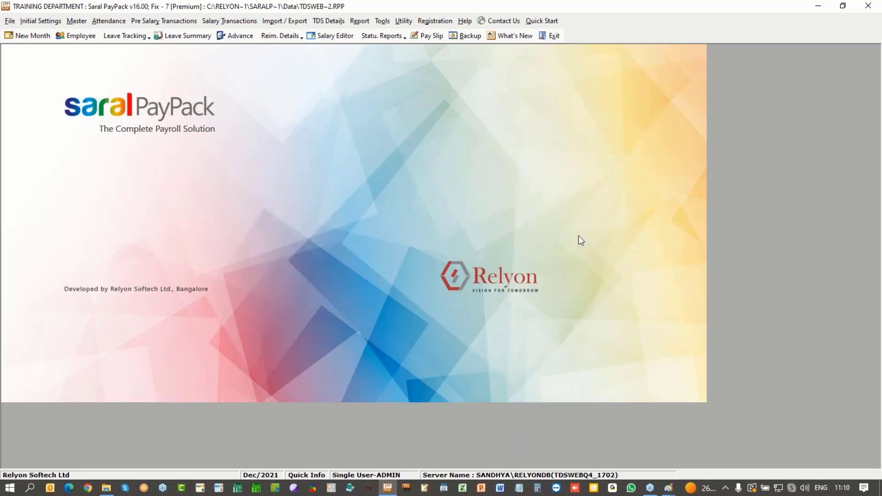
pyautogui.click(81, 37)
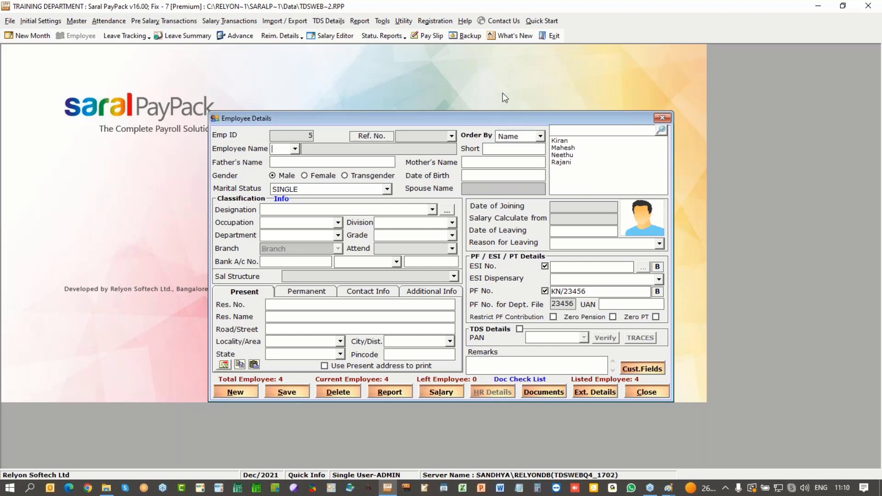
pyautogui.click(566, 156)
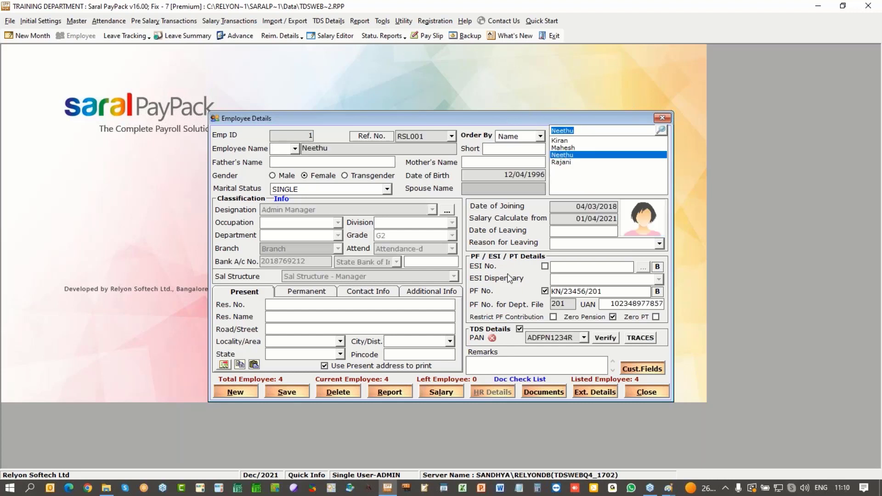
pyautogui.click(576, 337)
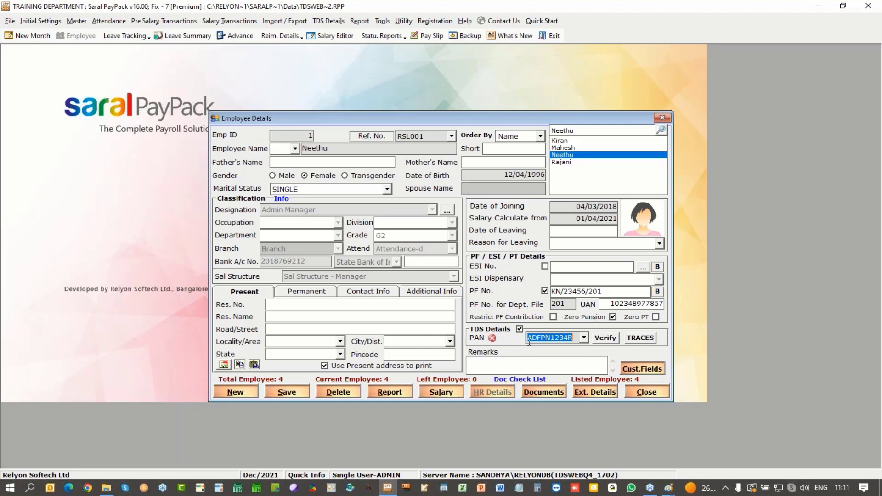
pyautogui.click(583, 338)
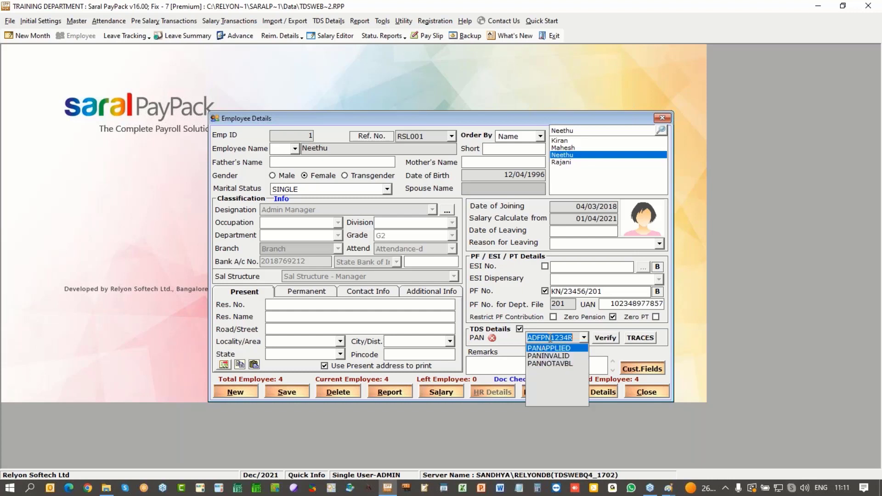
pyautogui.click(719, 338)
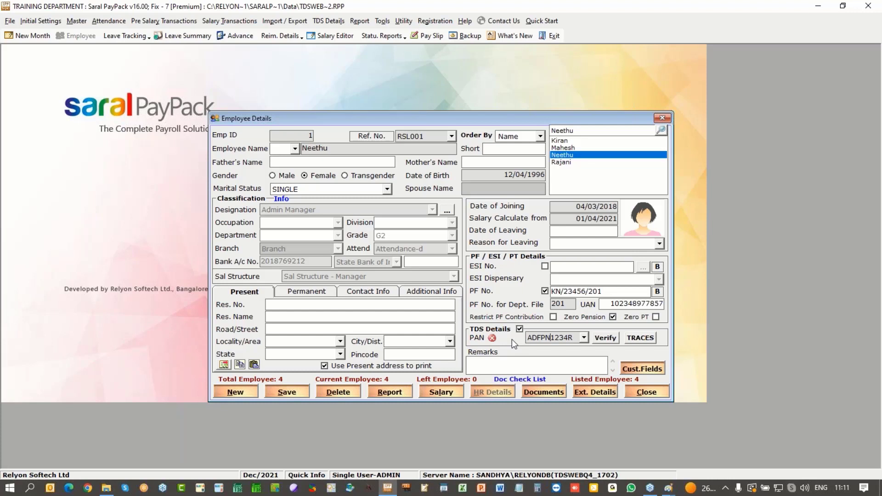
# Step: Point out the employee's PAN and date of birth, then verify the PAN against the ITD database
pyautogui.moveTo(575, 338); pyautogui.dragTo(525, 336)
pyautogui.click(511, 171)
pyautogui.moveTo(501, 174); pyautogui.dragTo(545, 174)
pyautogui.click(489, 175)
pyautogui.moveTo(497, 174); pyautogui.dragTo(555, 173)
pyautogui.moveTo(576, 338)
pyautogui.mouseDown()
pyautogui.moveTo(531, 338)
pyautogui.moveTo(578, 339)
pyautogui.mouseUp()
pyautogui.click(608, 338)
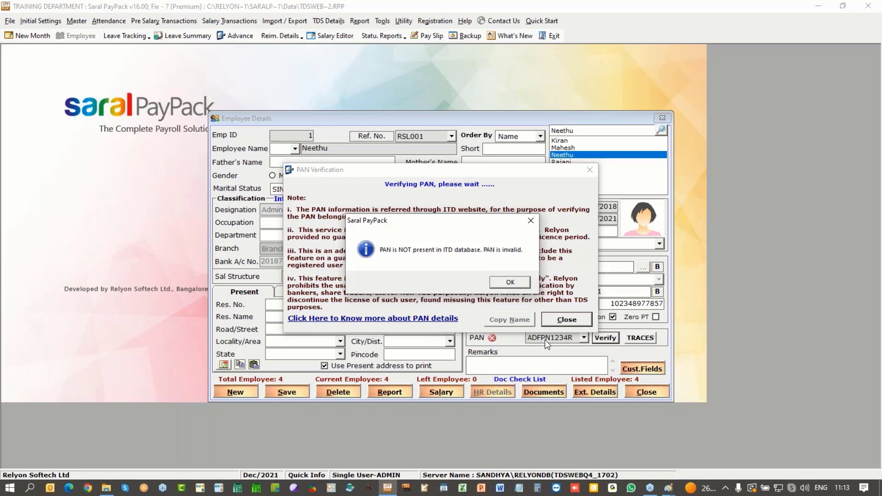
# Step: Enter a new PAN for the employee, confirm it is valid, and open TRACES PAN verification
pyautogui.click(502, 282)
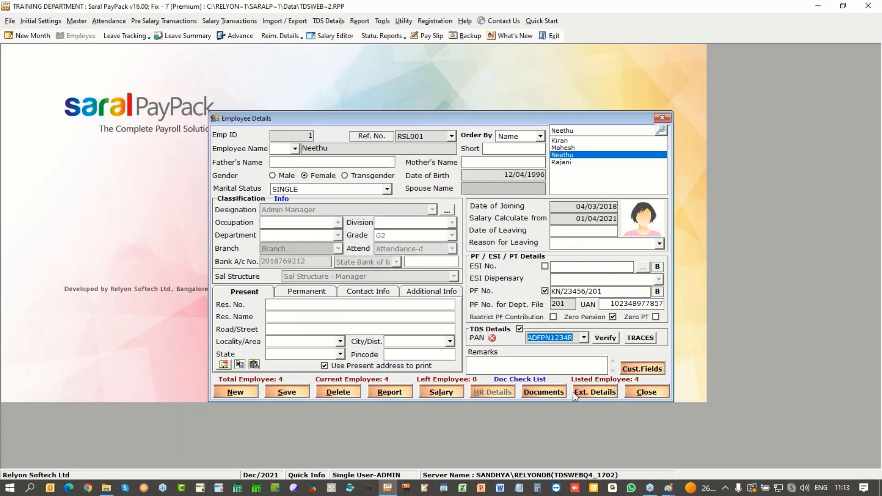
pyautogui.click(605, 338)
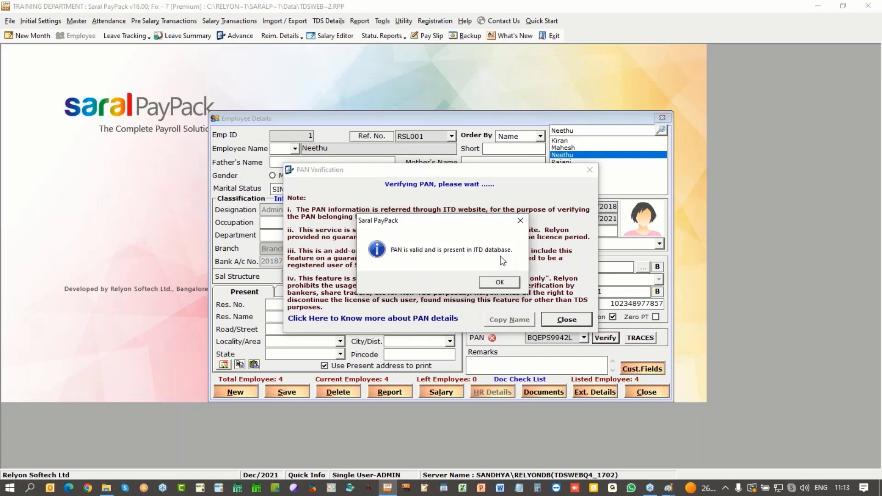
pyautogui.click(499, 286)
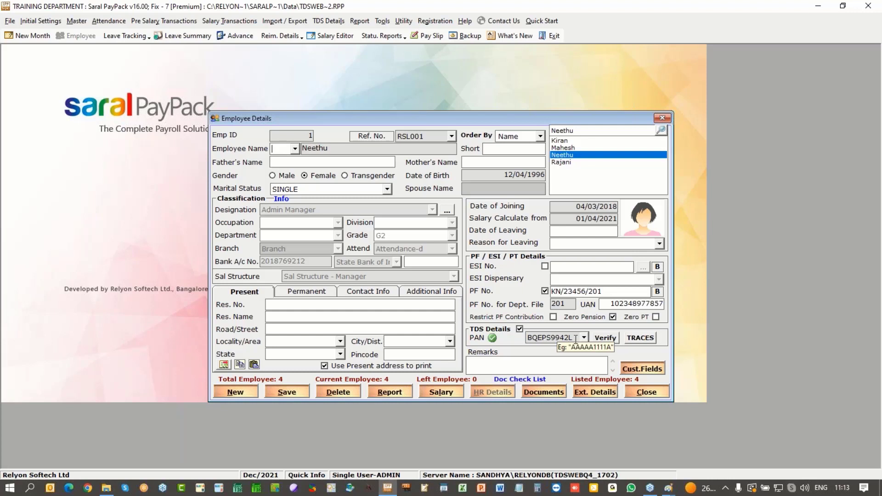
pyautogui.doubleClick(575, 339)
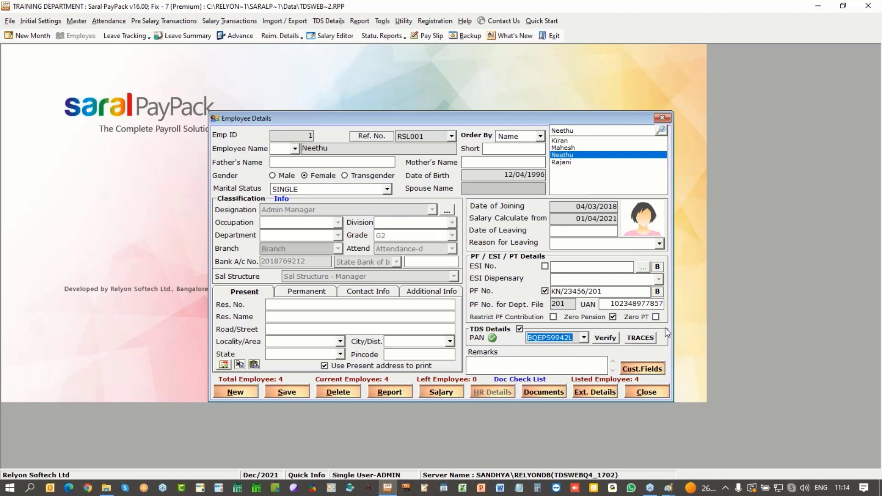
pyautogui.click(637, 340)
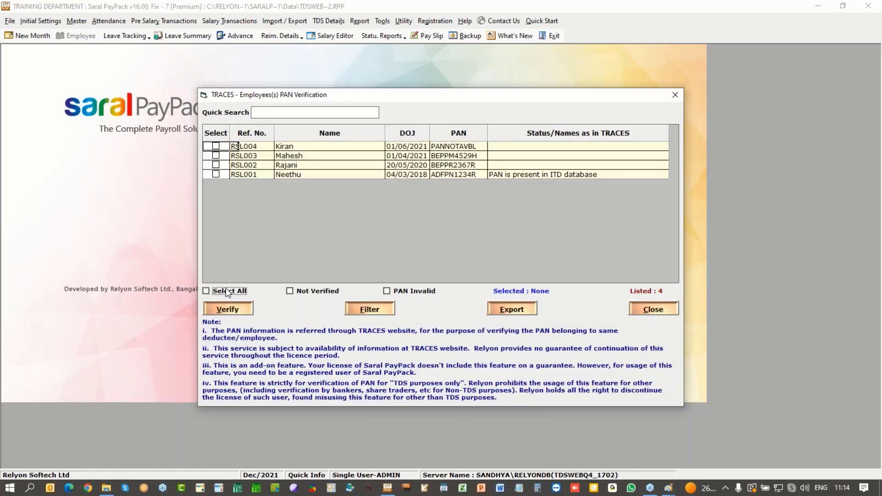
# Step: Start TRACES verification for all four employees, abandon it at the employer login, and close the window
pyautogui.click(206, 291)
pyautogui.click(227, 308)
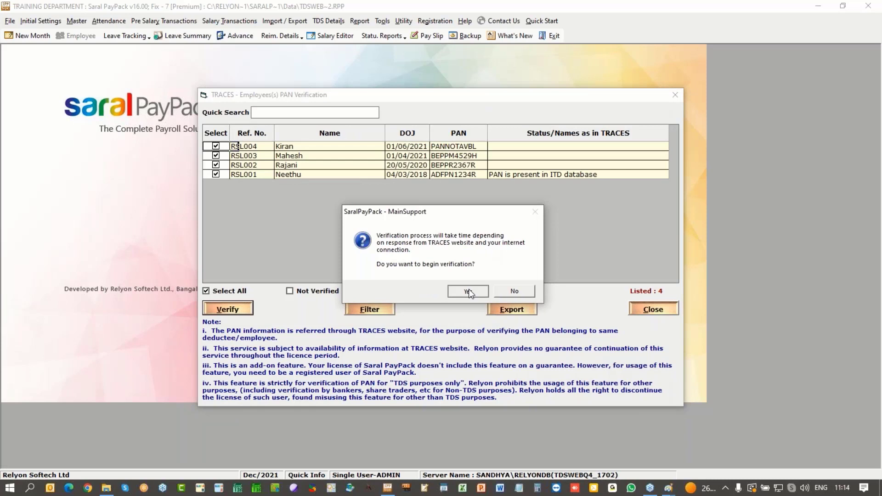
pyautogui.click(469, 289)
pyautogui.click(403, 211)
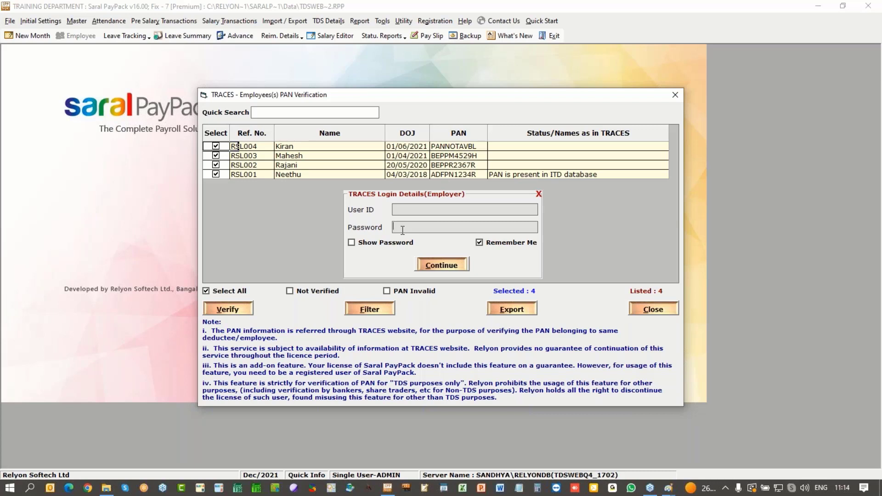
pyautogui.click(403, 209)
pyautogui.click(448, 266)
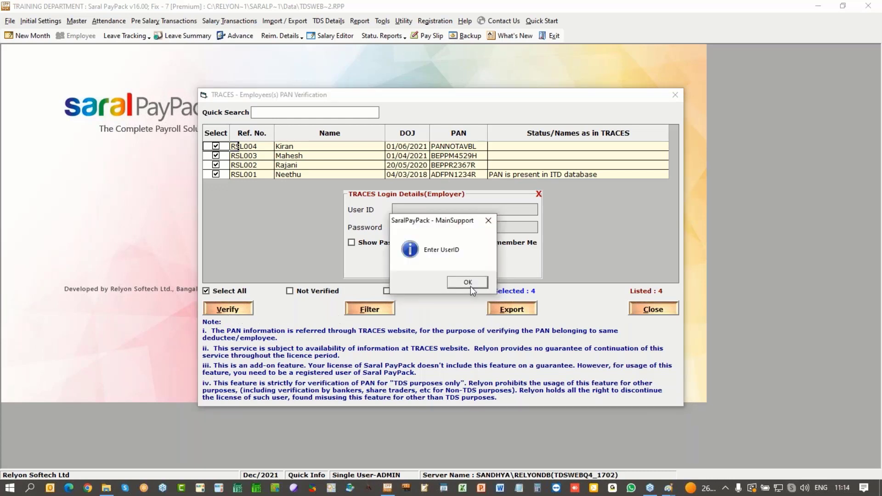
pyautogui.click(471, 286)
pyautogui.click(539, 194)
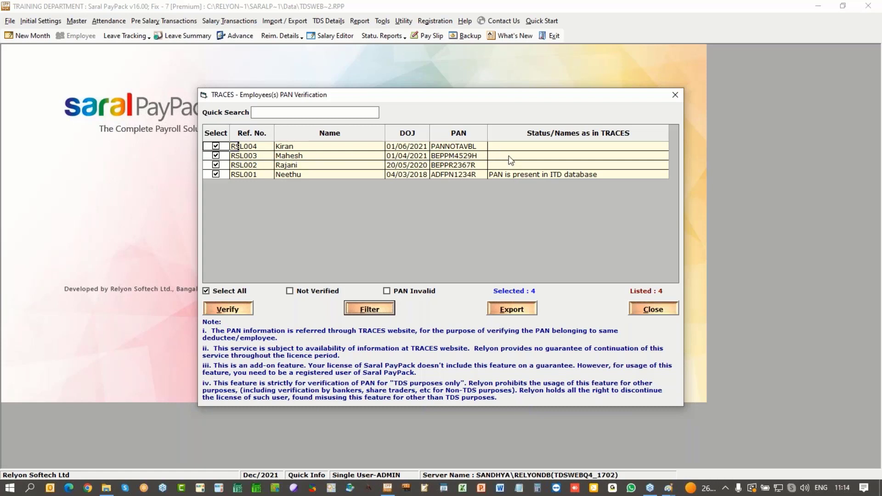
pyautogui.click(642, 311)
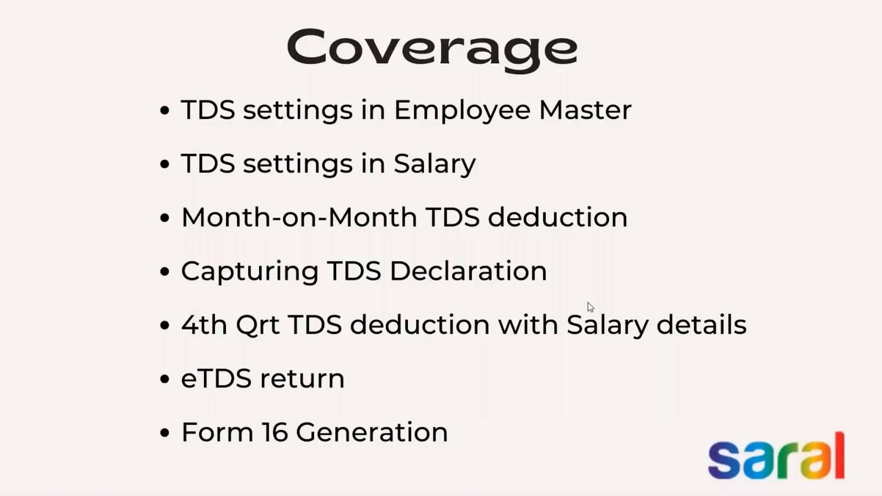
# Step: Save employee 1's record with the verified PAN, confirm the update and close Employee Details
pyautogui.hotkey('alt', 'Tab')
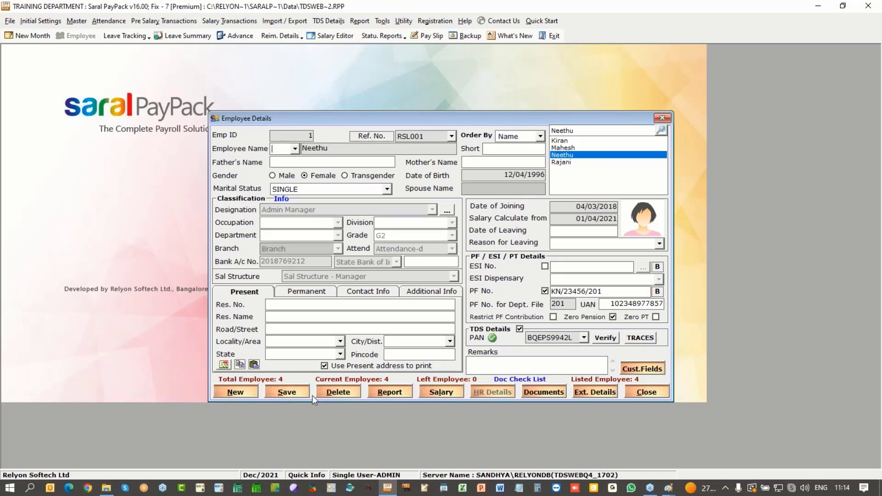
pyautogui.click(286, 392)
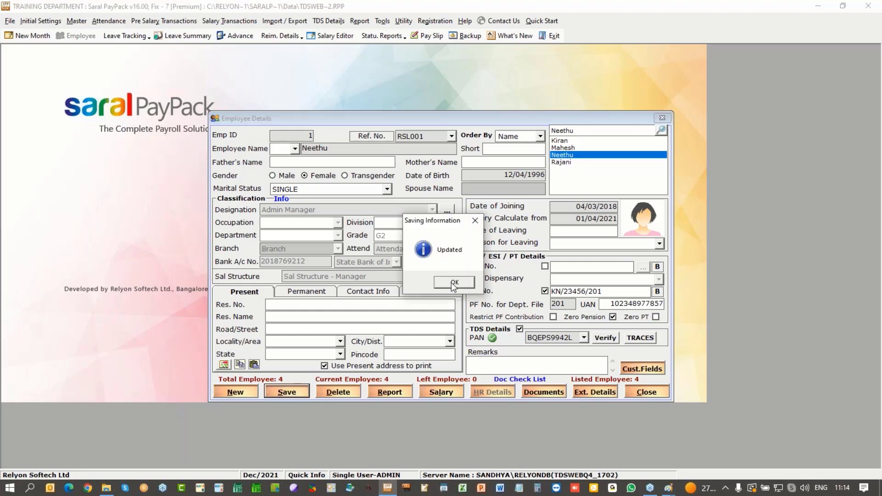
pyautogui.click(454, 283)
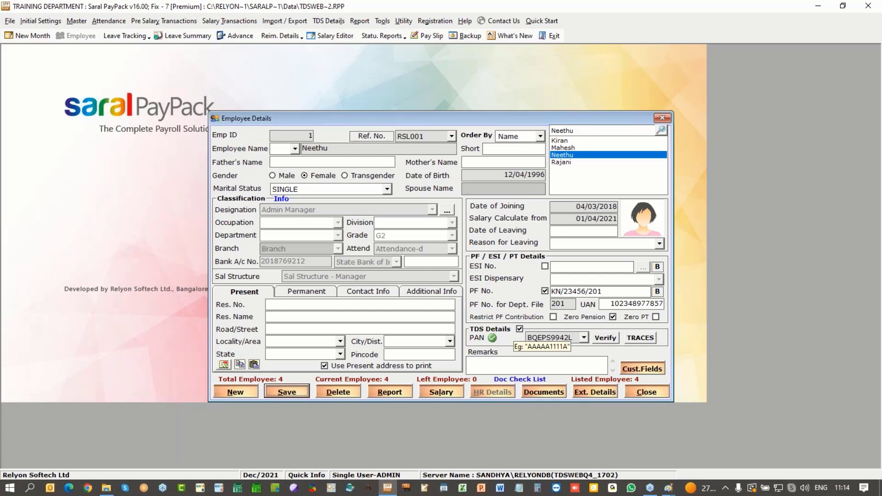
pyautogui.click(650, 396)
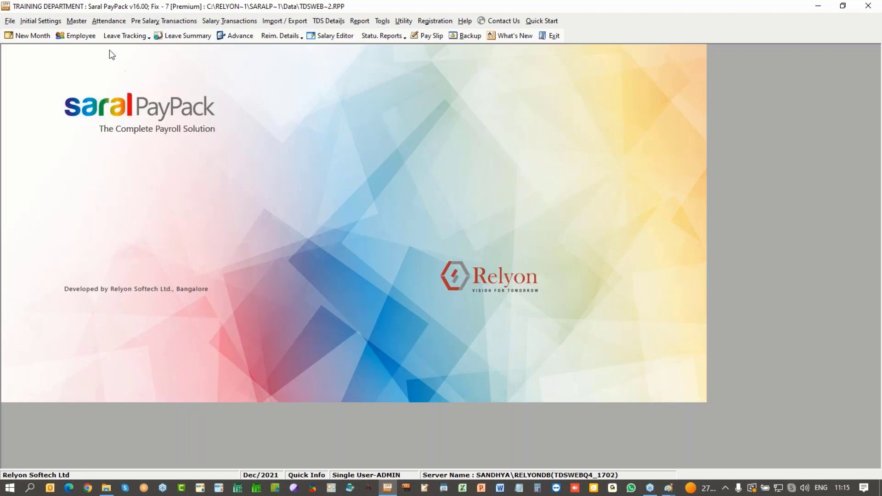
# Step: Open Leave Encashment and set the Month/Year to Apr/2021 for the employee
pyautogui.click(118, 21)
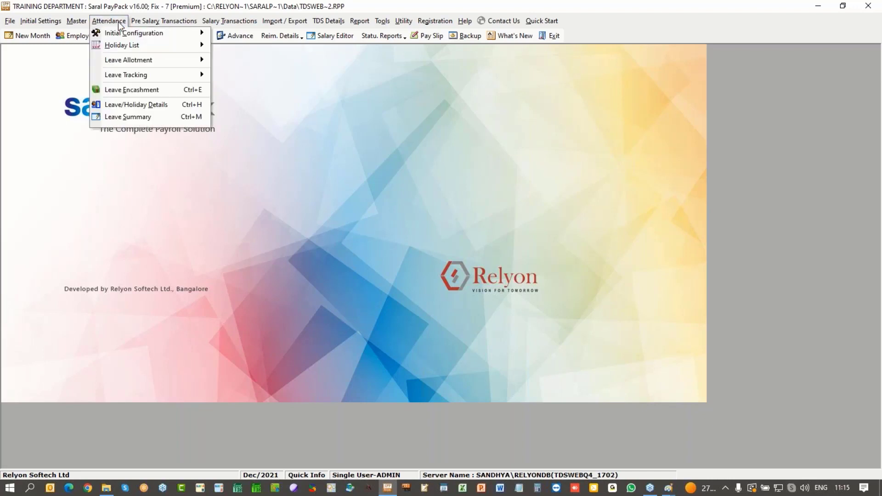
pyautogui.click(126, 90)
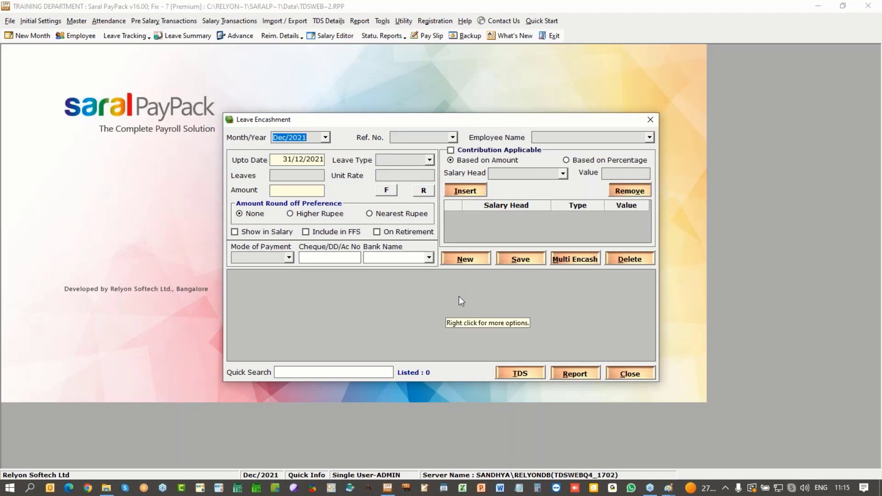
pyautogui.click(325, 137)
pyautogui.click(325, 202)
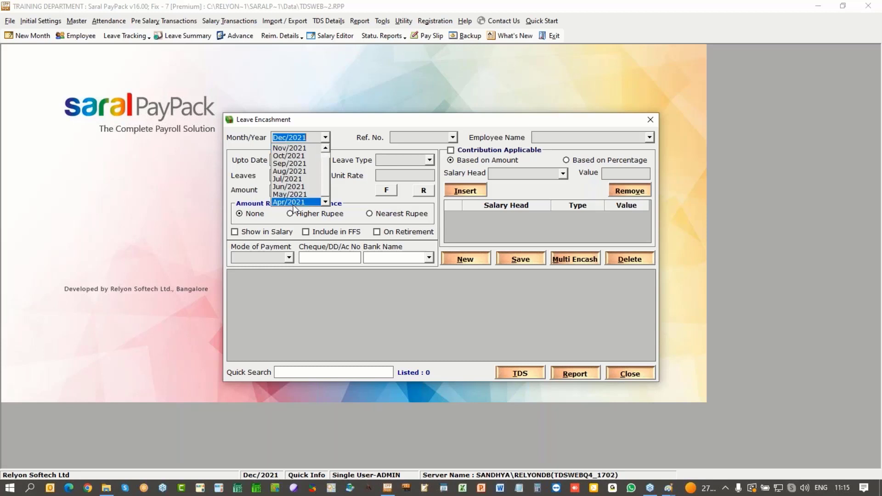
pyautogui.click(296, 202)
pyautogui.click(337, 294)
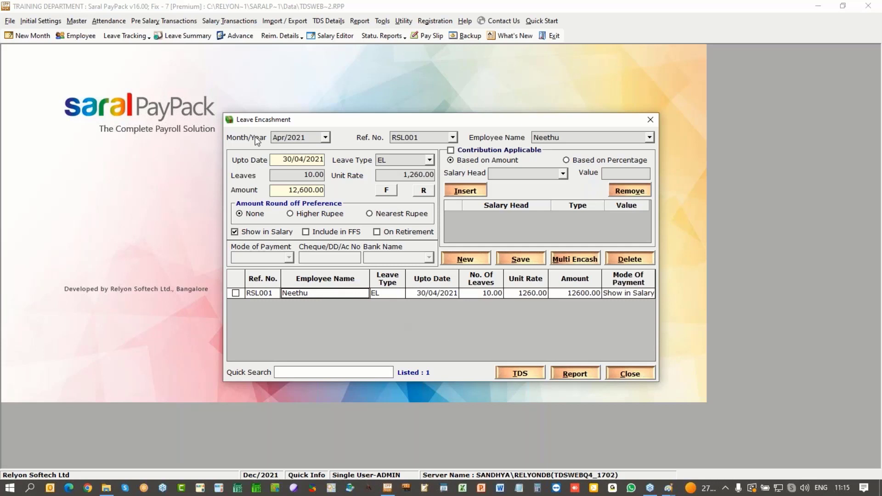
pyautogui.click(308, 137)
# Step: Check the 12,600.00 encashment amount, tick the employee's row and bring up its TDS computation
pyautogui.moveTo(287, 193); pyautogui.dragTo(327, 191)
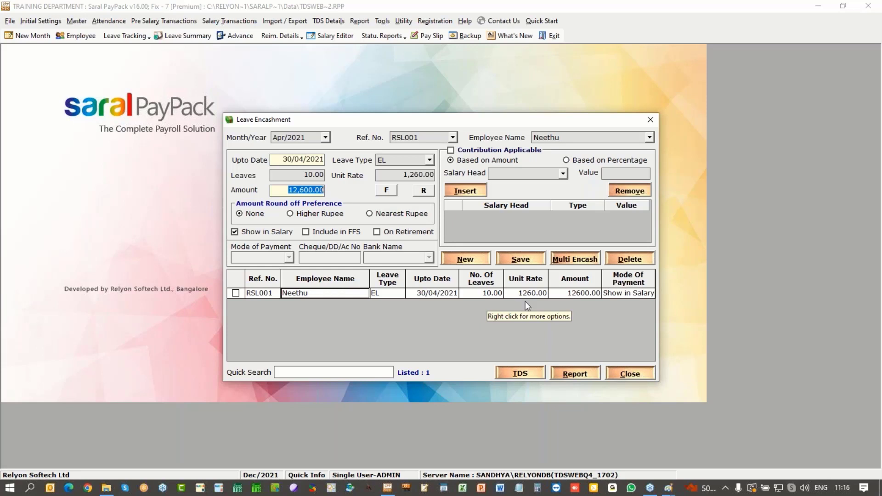
pyautogui.click(288, 189)
pyautogui.moveTo(287, 188); pyautogui.dragTo(334, 188)
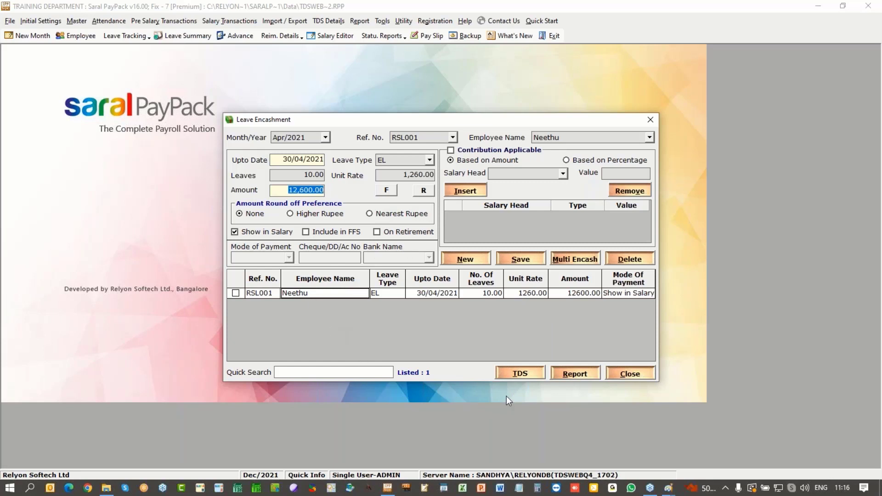
pyautogui.click(236, 293)
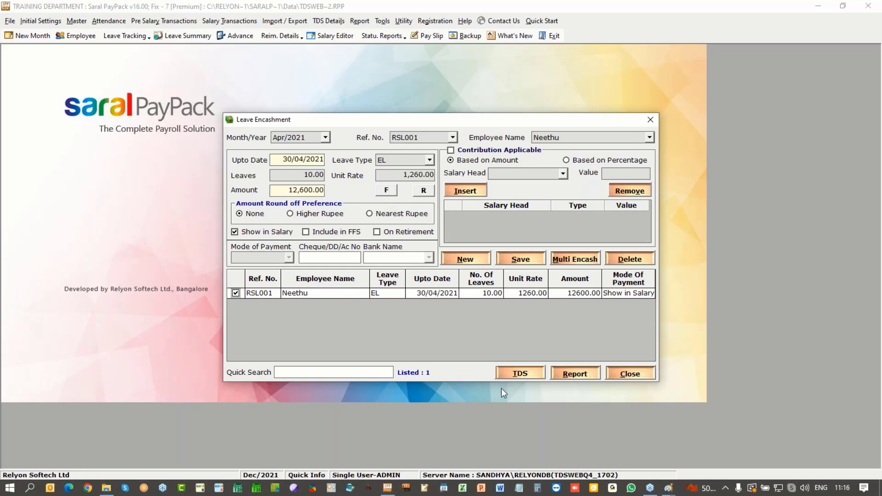
pyautogui.click(521, 374)
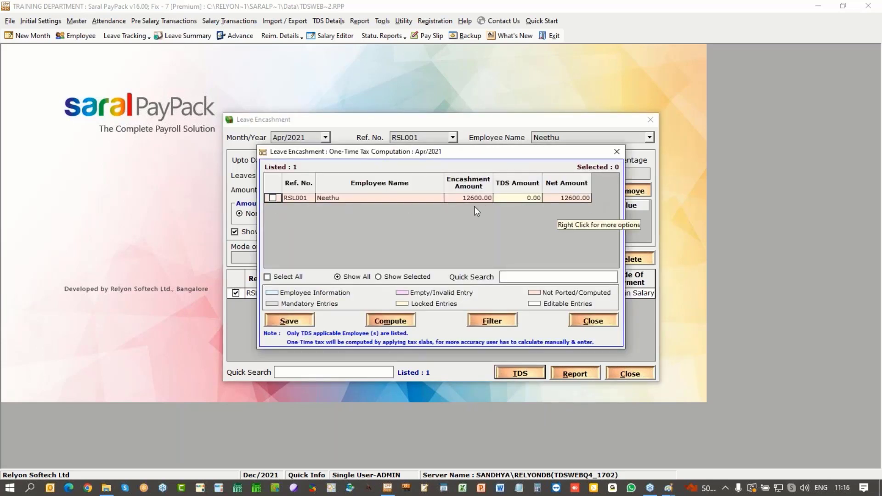
# Step: Try computing one-time tax on the encashment, dismiss the error, and close without saving
pyautogui.click(272, 197)
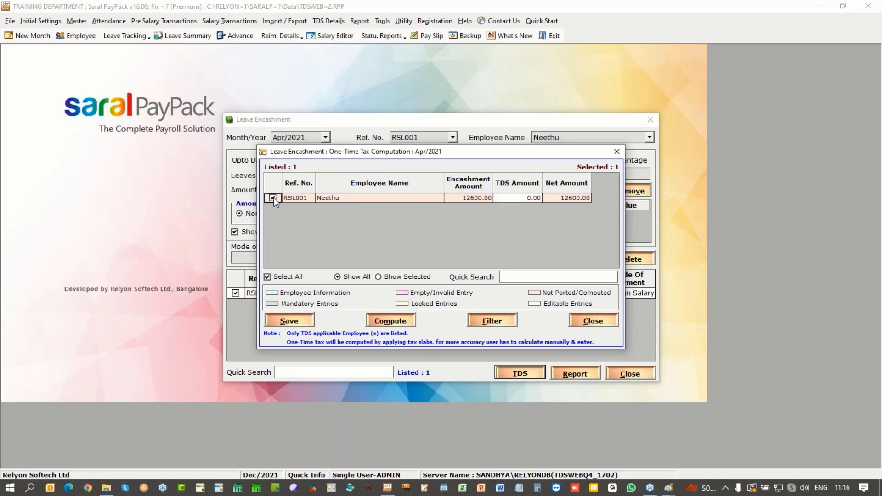
pyautogui.click(391, 322)
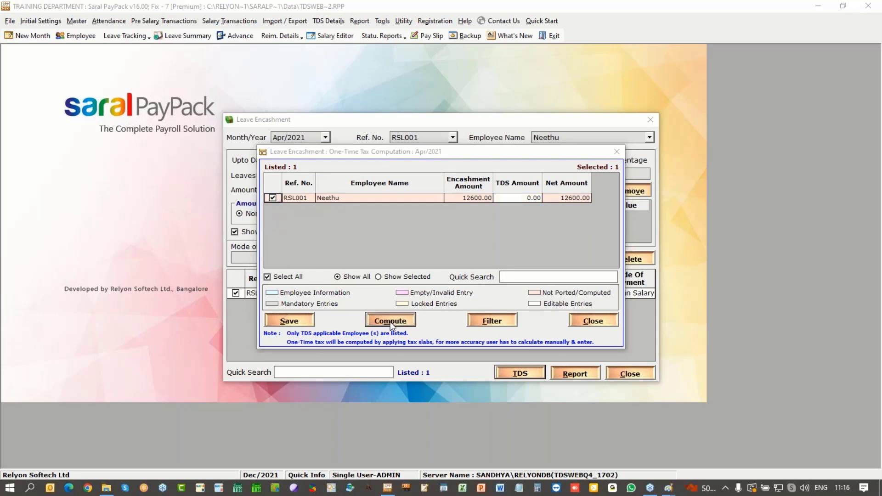
pyautogui.click(527, 289)
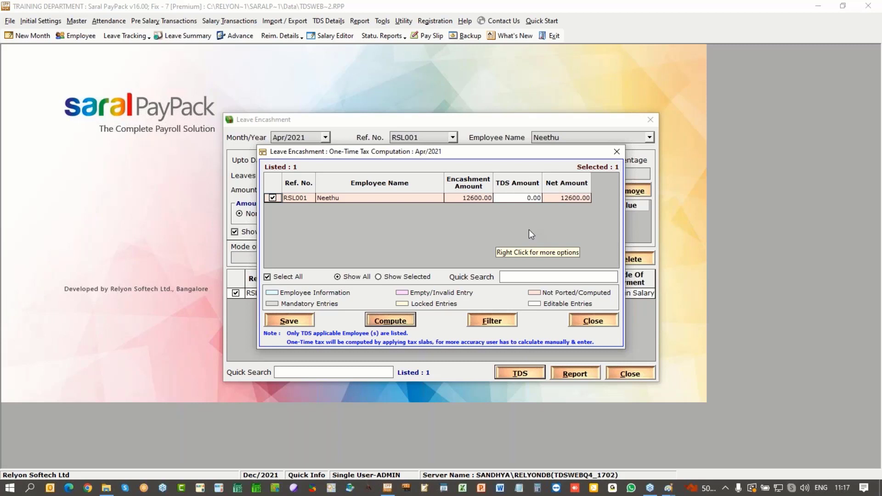
pyautogui.click(596, 324)
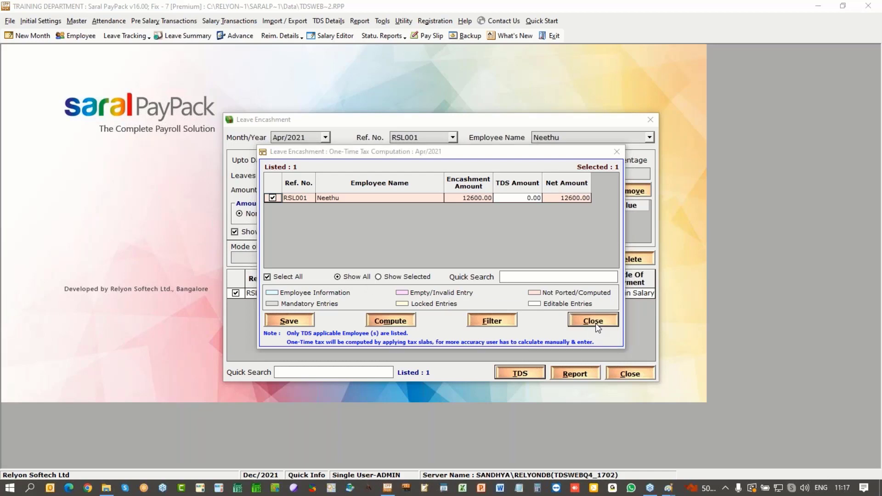
pyautogui.click(458, 281)
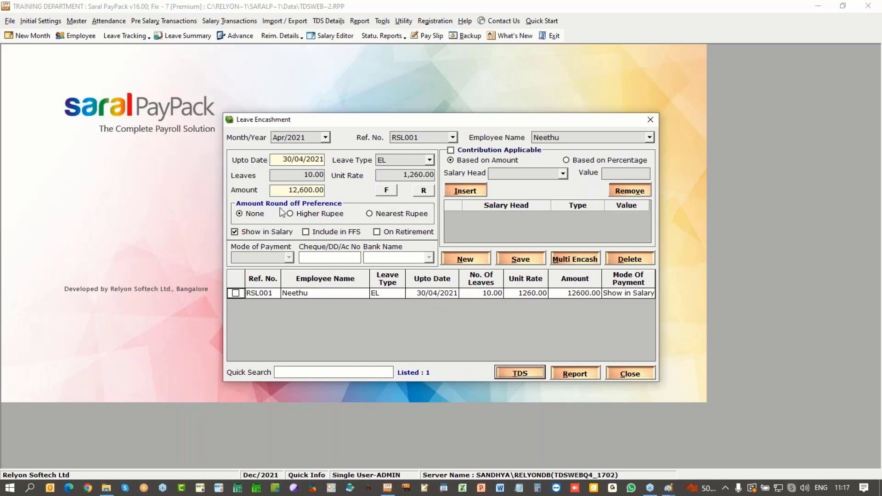
# Step: Close Leave Encashment and load the recent payroll data file TDSWEB_1702.RPP
pyautogui.moveTo(290, 189); pyautogui.dragTo(341, 189)
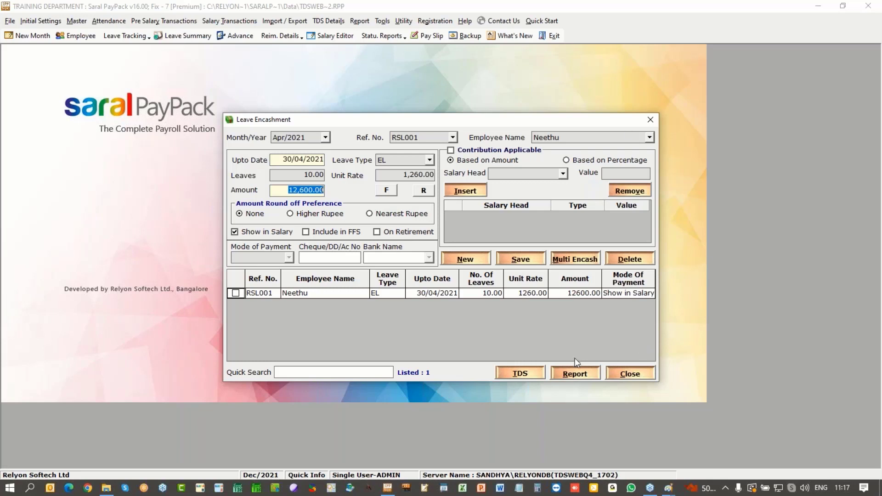
pyautogui.click(629, 375)
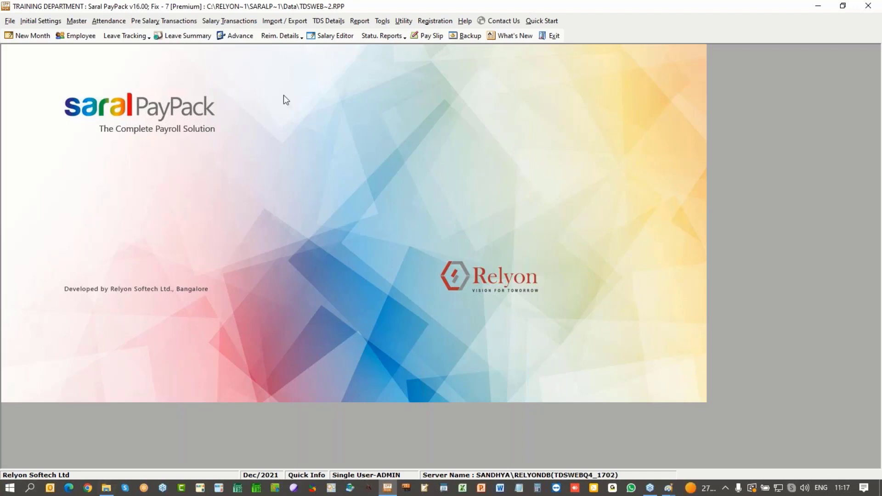
pyautogui.click(10, 21)
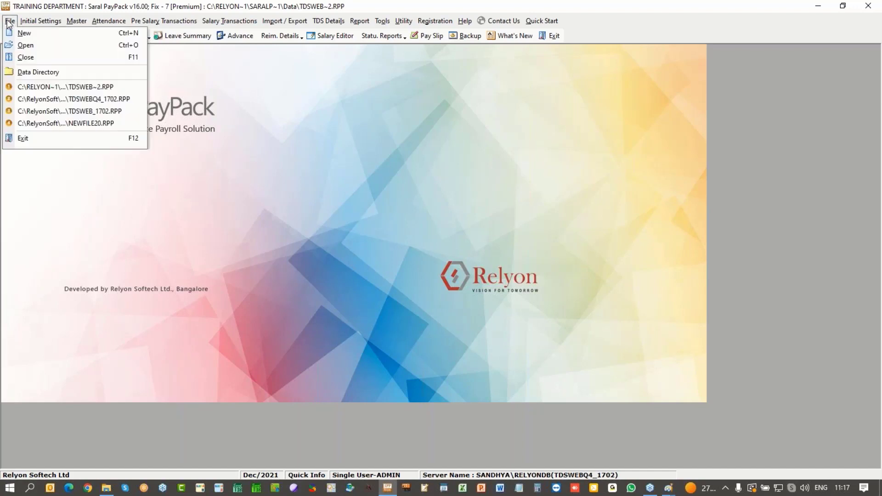
pyautogui.click(35, 112)
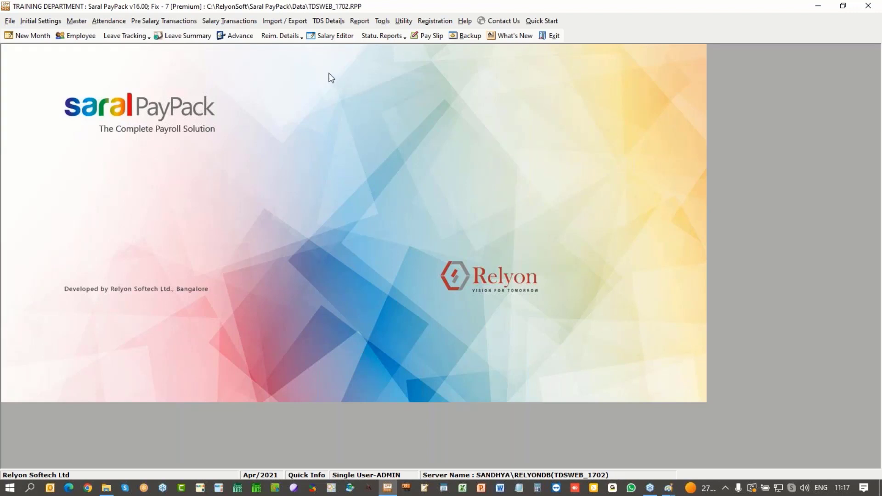
pyautogui.click(329, 21)
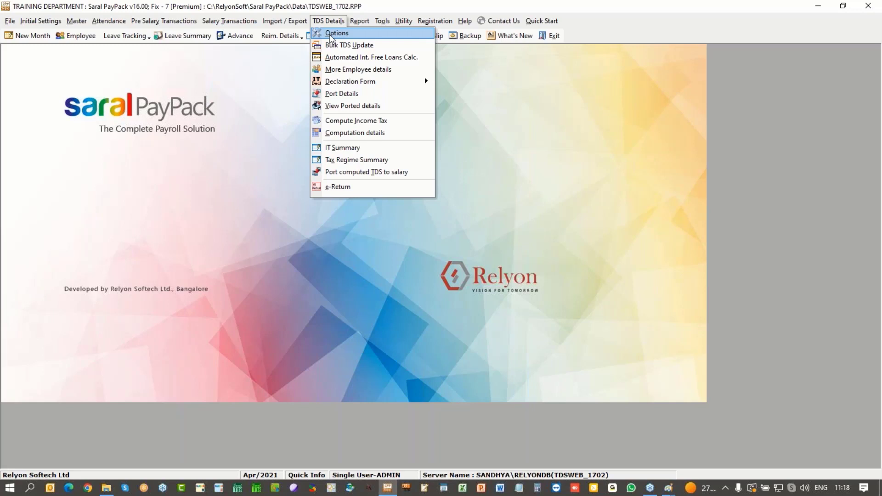
# Step: Open TDS Options and select financial year 2021 - 2022
pyautogui.click(329, 34)
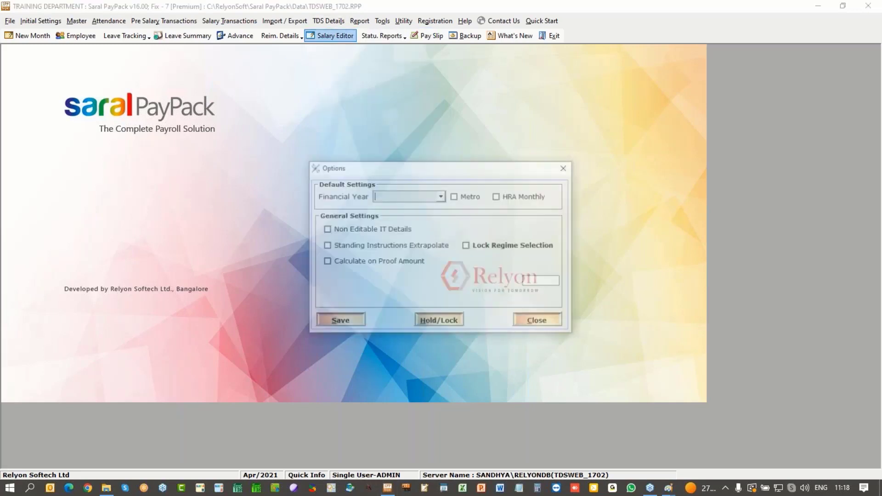
pyautogui.click(441, 196)
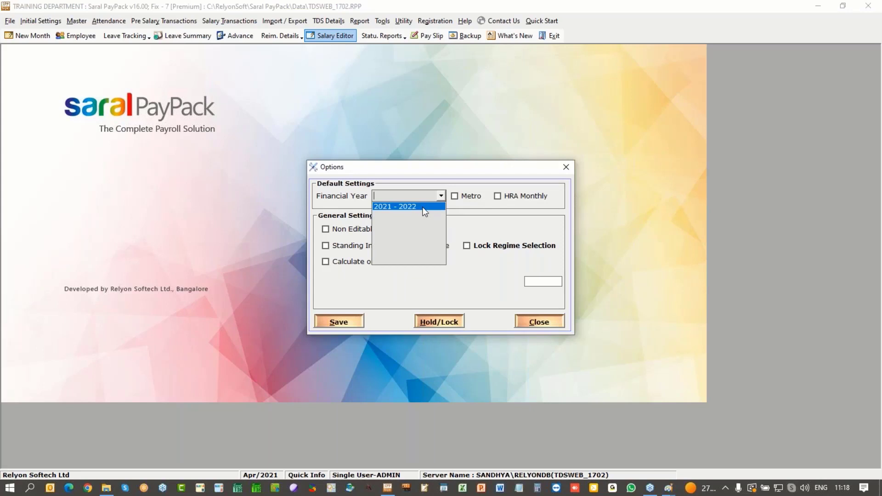
pyautogui.click(425, 207)
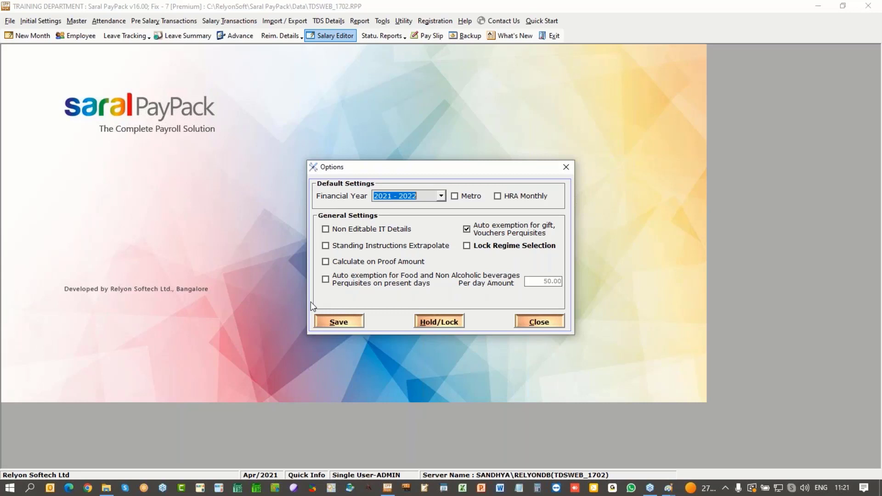
# Step: Enable food and non-alcoholic beverage auto exemption at 100.00 per day and save the options
pyautogui.click(329, 282)
pyautogui.click(546, 281)
pyautogui.write('10')
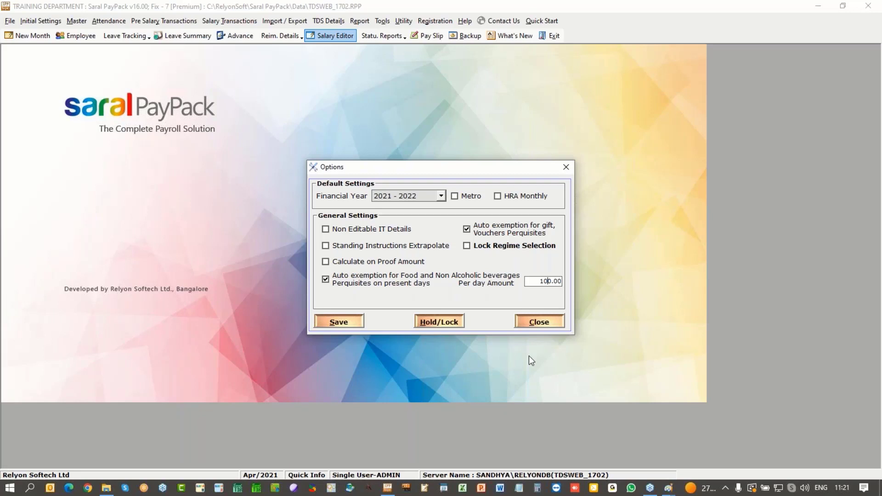
pyautogui.moveTo(531, 283); pyautogui.dragTo(571, 282)
pyautogui.click(361, 324)
pyautogui.click(463, 284)
# Step: Save the TDS options again, confirm the update and close the Options window
pyautogui.click(338, 321)
pyautogui.click(453, 281)
pyautogui.click(539, 322)
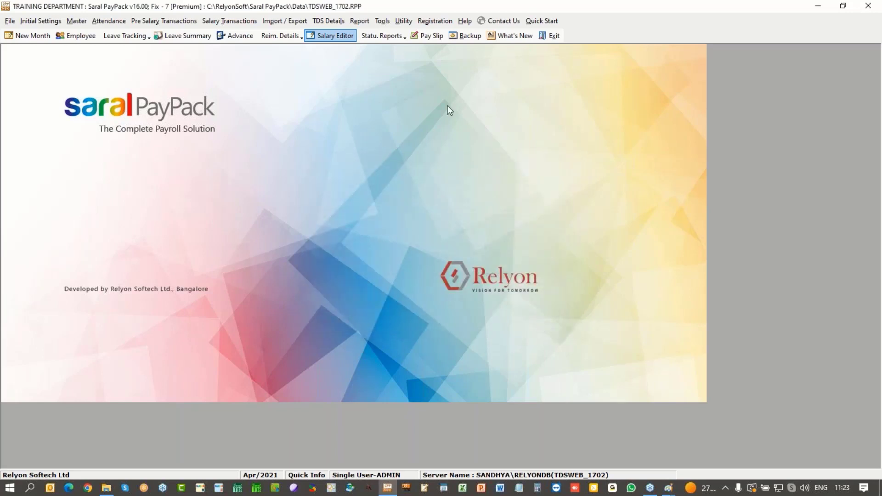
pyautogui.click(336, 22)
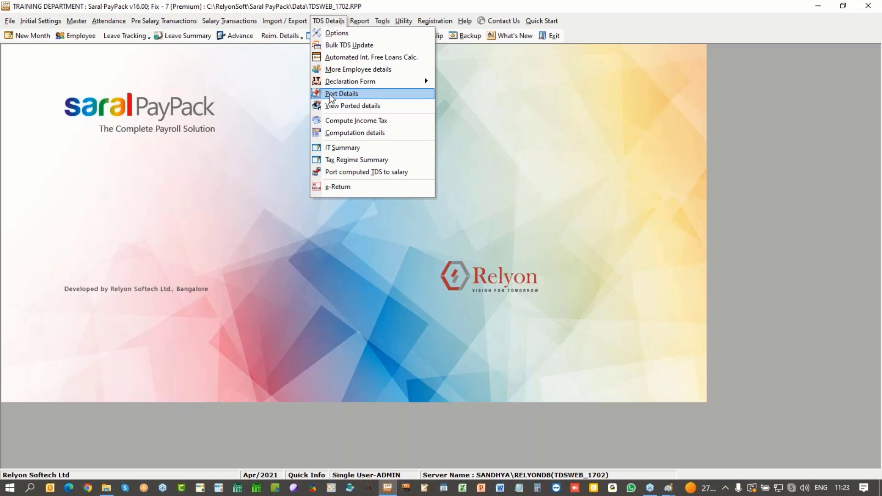
# Step: Update salary calculations, then port TDS details for RSL001–RSL003, leaving out the fourth employee
pyautogui.click(343, 95)
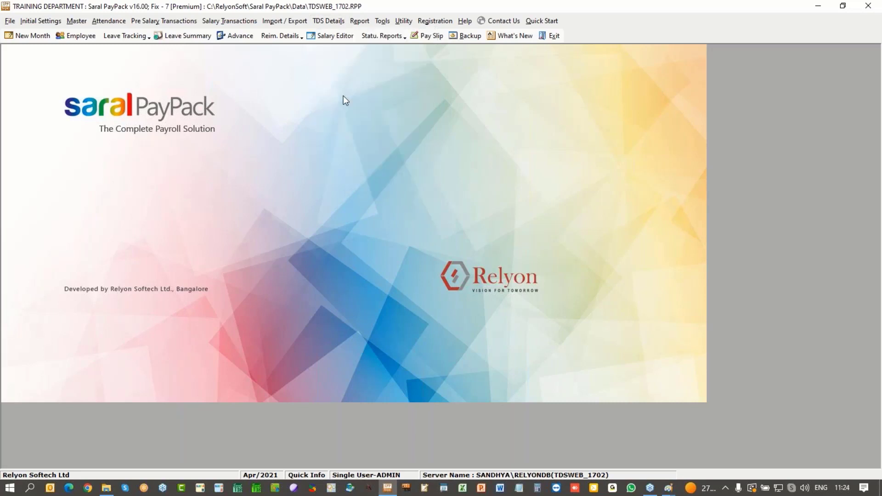
pyautogui.click(464, 285)
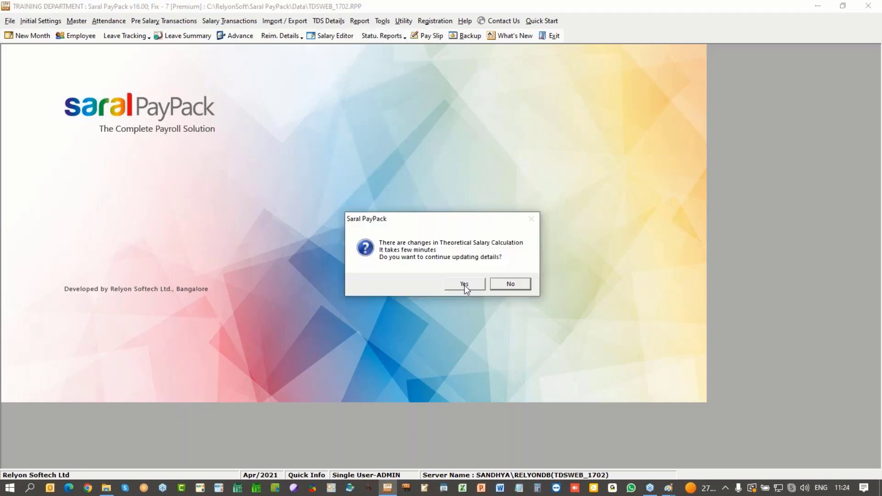
pyautogui.click(464, 286)
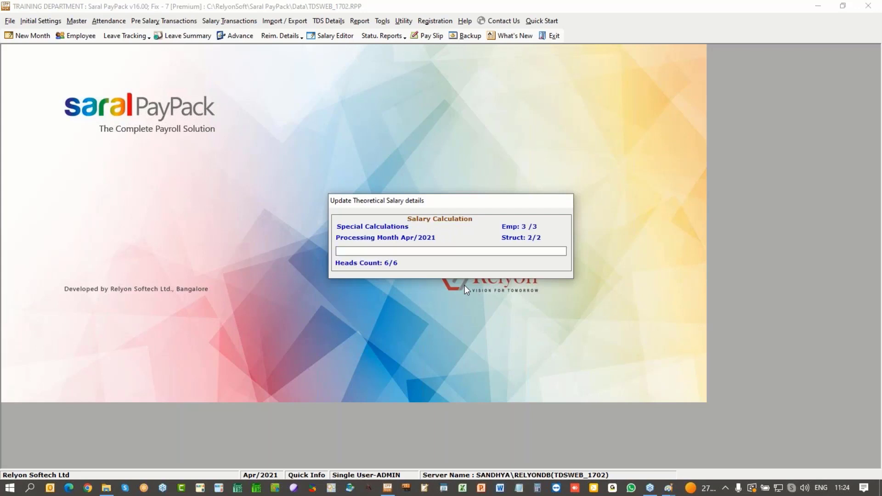
pyautogui.click(464, 285)
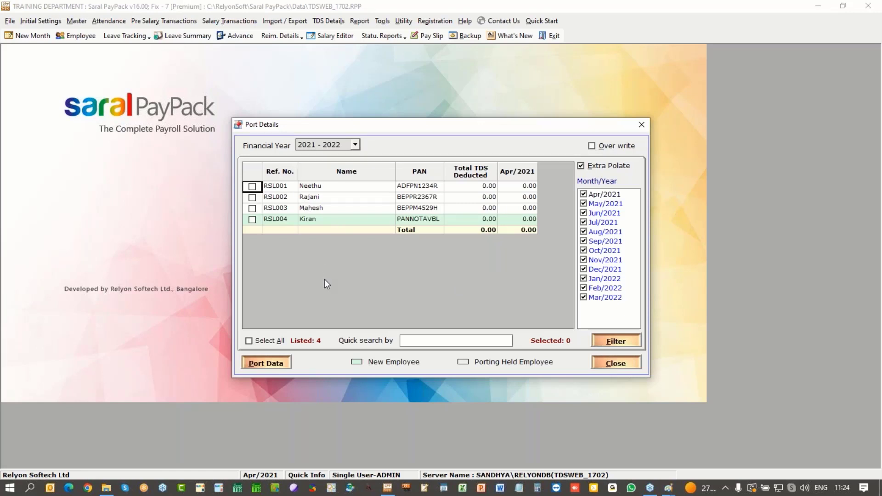
pyautogui.click(262, 342)
pyautogui.click(252, 219)
pyautogui.click(264, 364)
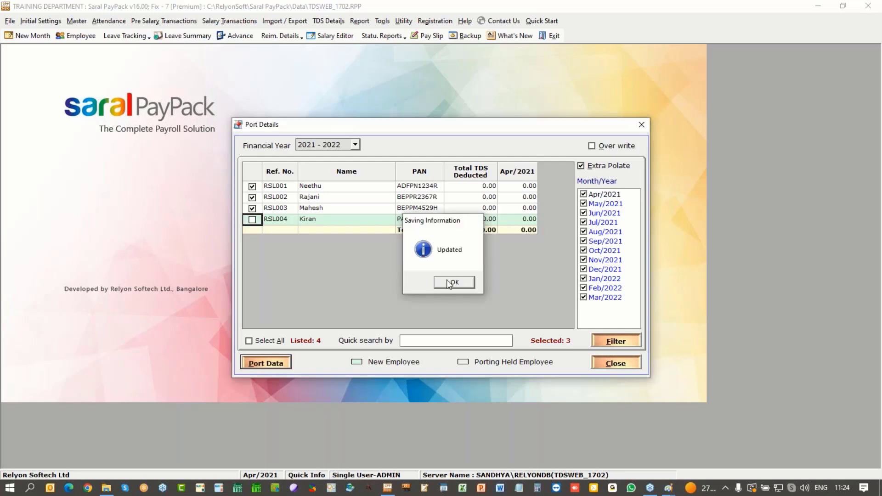
pyautogui.click(452, 282)
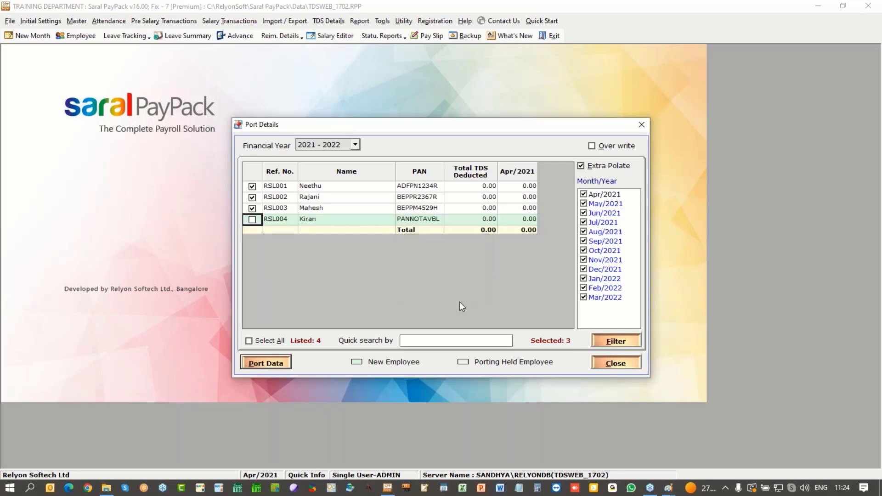
pyautogui.click(621, 366)
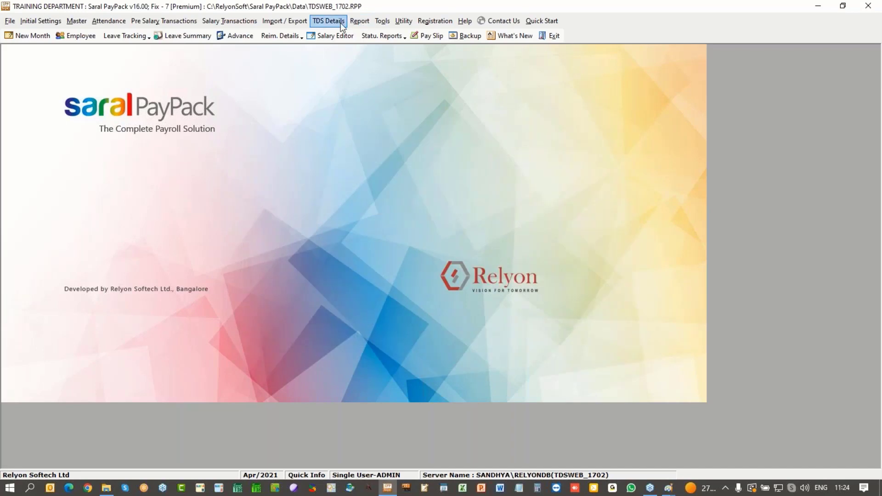
# Step: Expand and collapse each of the three employees' month-by-month ported amounts, then close the list
pyautogui.click(328, 21)
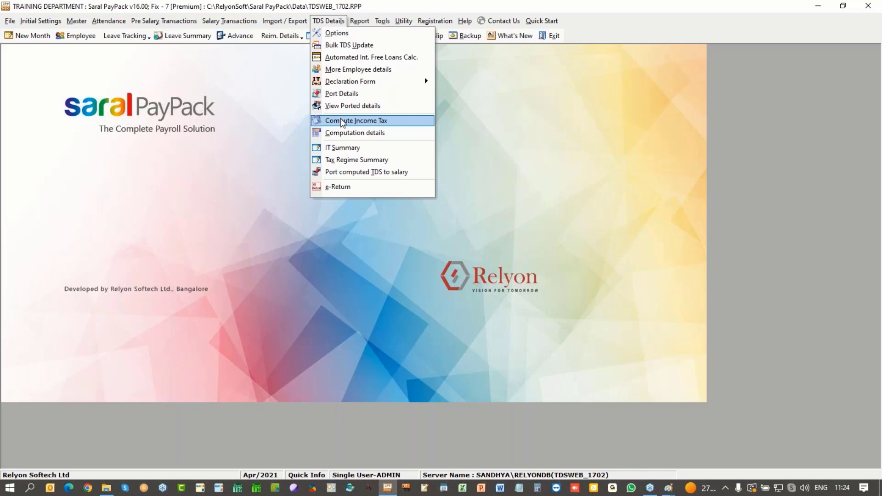
pyautogui.click(342, 107)
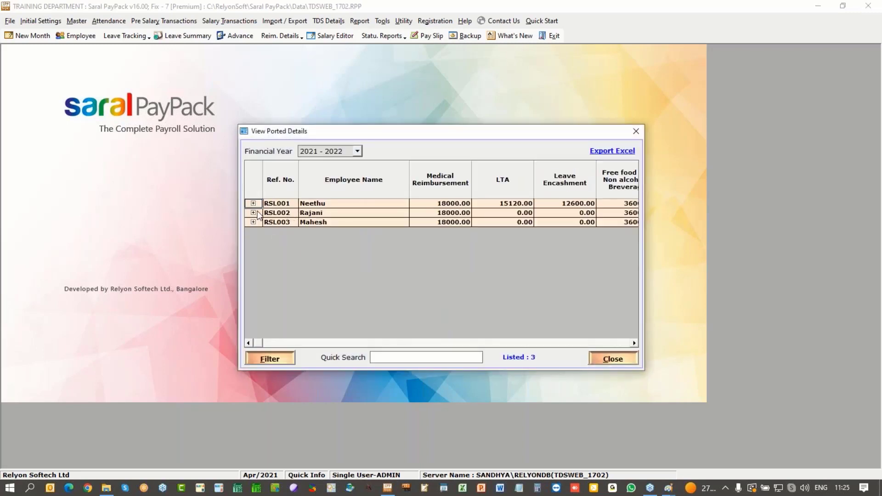
pyautogui.click(253, 204)
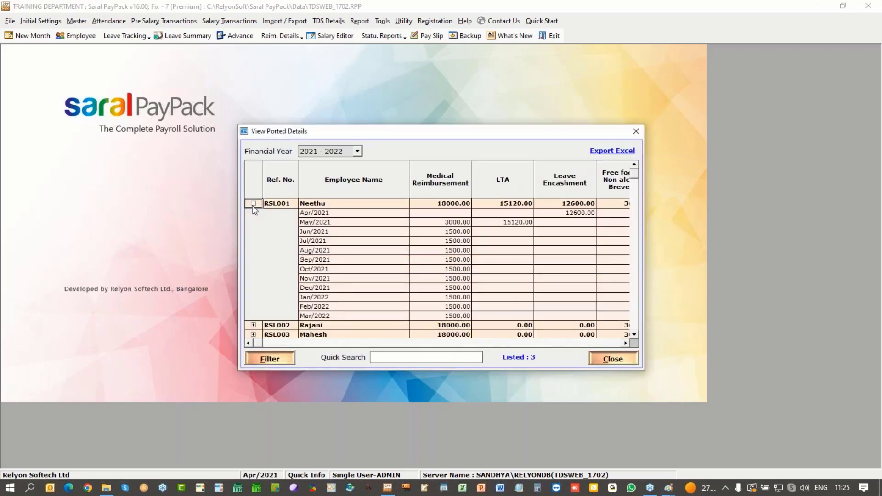
pyautogui.click(253, 204)
pyautogui.click(253, 213)
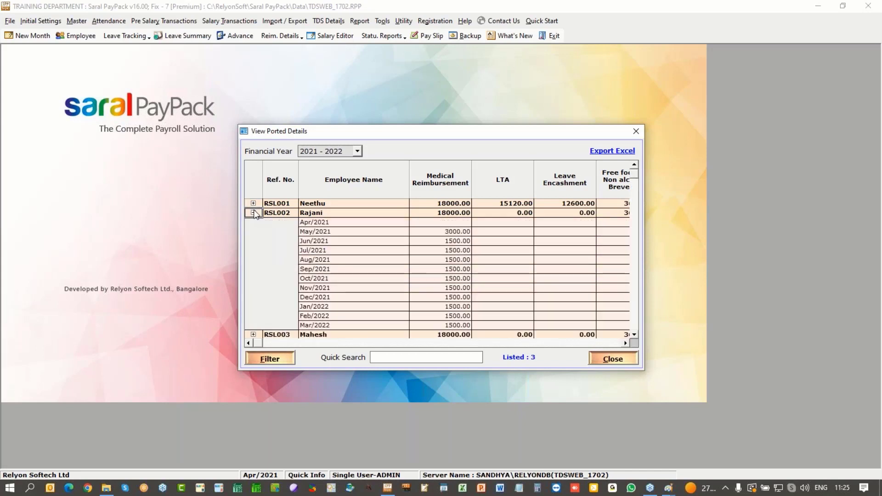
pyautogui.click(253, 213)
pyautogui.click(254, 223)
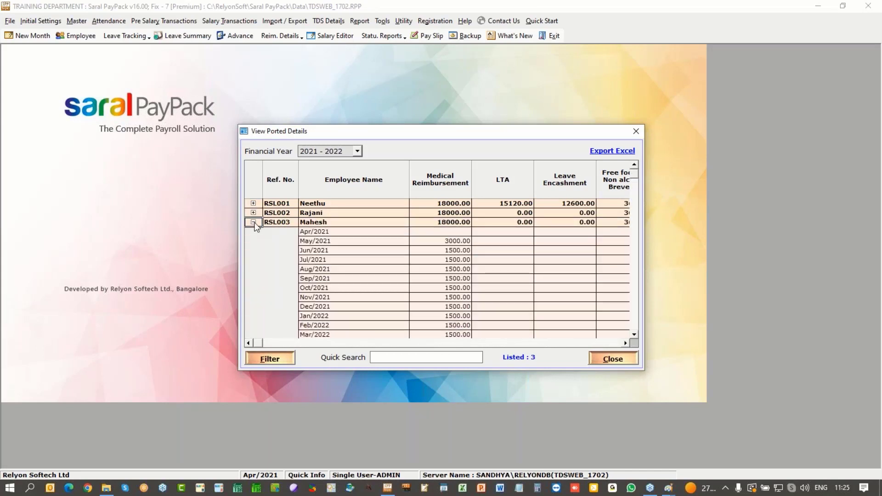
pyautogui.click(253, 222)
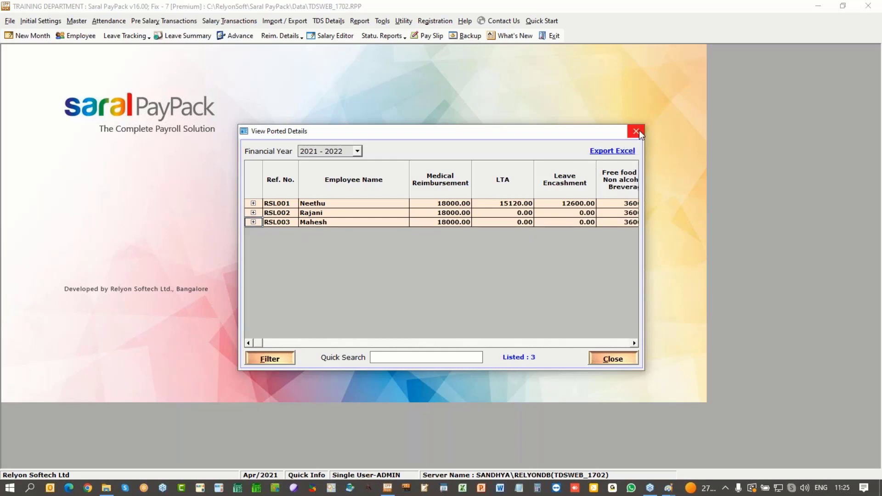
pyautogui.click(639, 132)
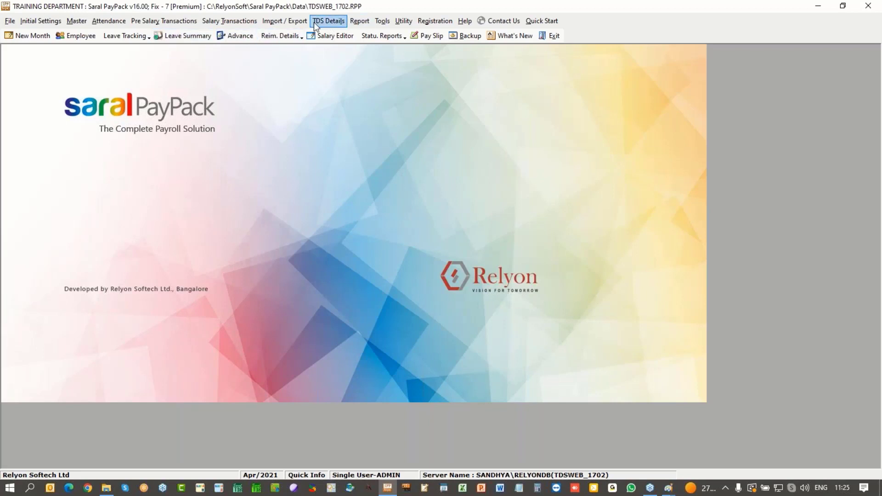
# Step: Reopen View Ported Details, scroll to the free food exemption columns and back, then close it
pyautogui.click(329, 21)
pyautogui.click(359, 104)
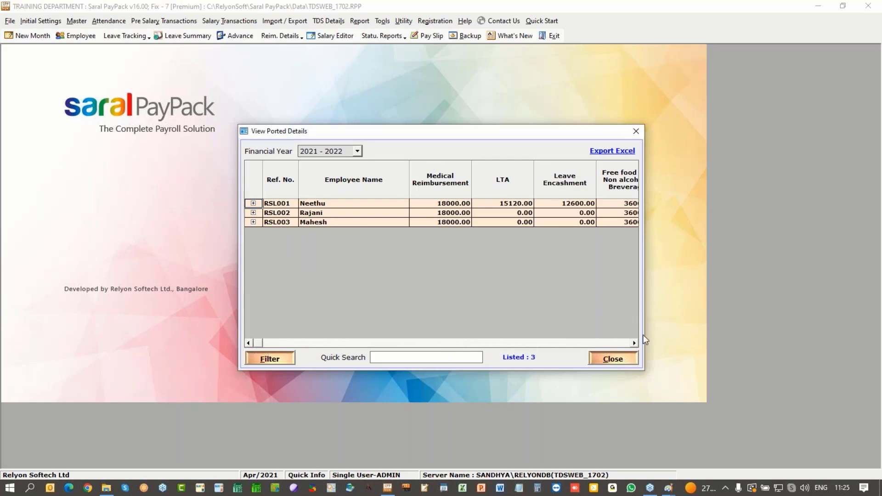
pyautogui.click(635, 344)
pyautogui.click(635, 343)
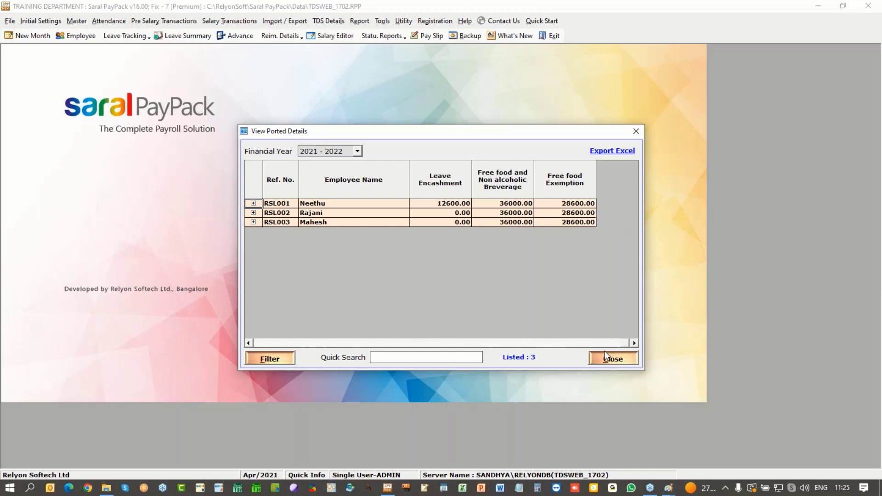
pyautogui.moveTo(621, 346); pyautogui.dragTo(257, 346)
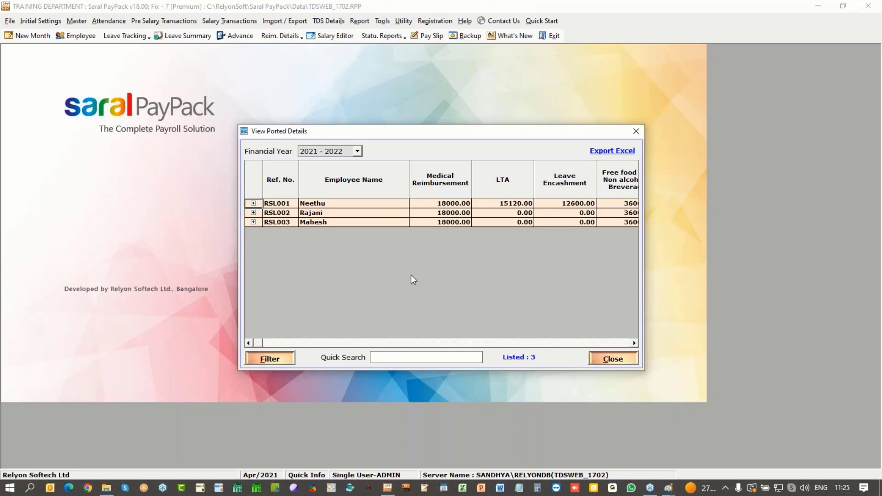
pyautogui.click(622, 358)
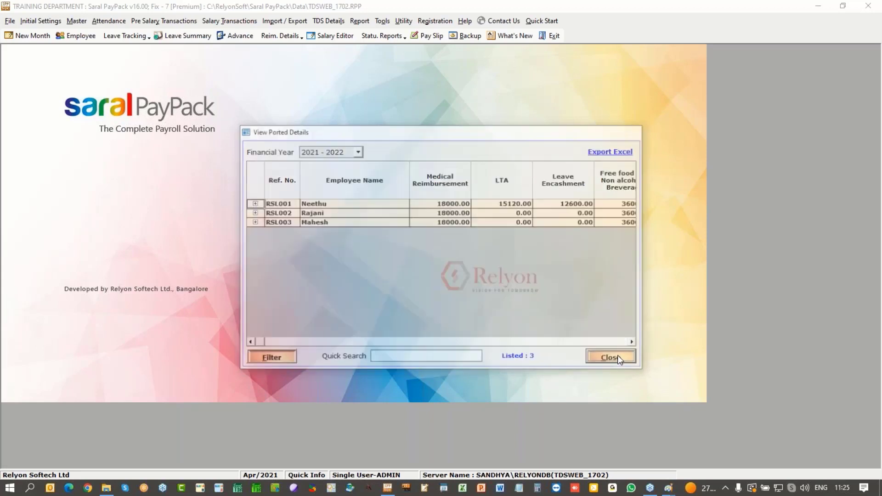
pyautogui.click(77, 23)
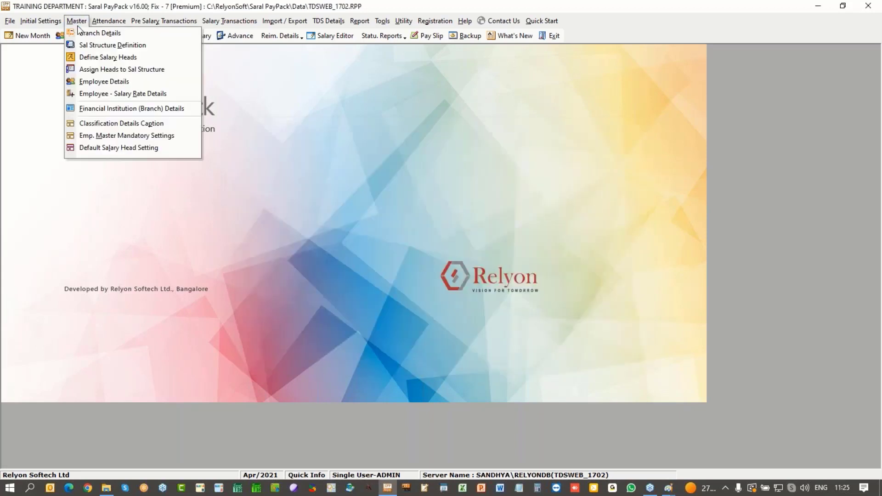
# Step: For the Manager structure, map BASIC to Basic and DA to DA considered for HRA Exemption
pyautogui.click(94, 70)
pyautogui.click(432, 142)
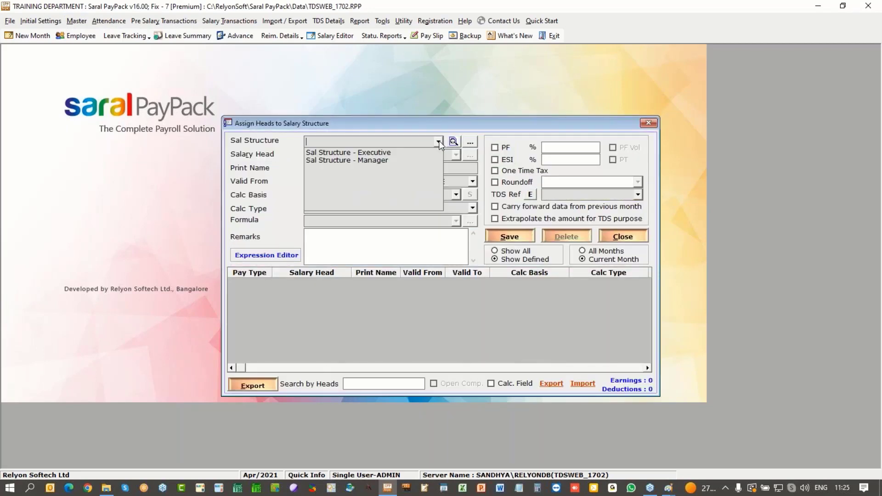
pyautogui.click(421, 159)
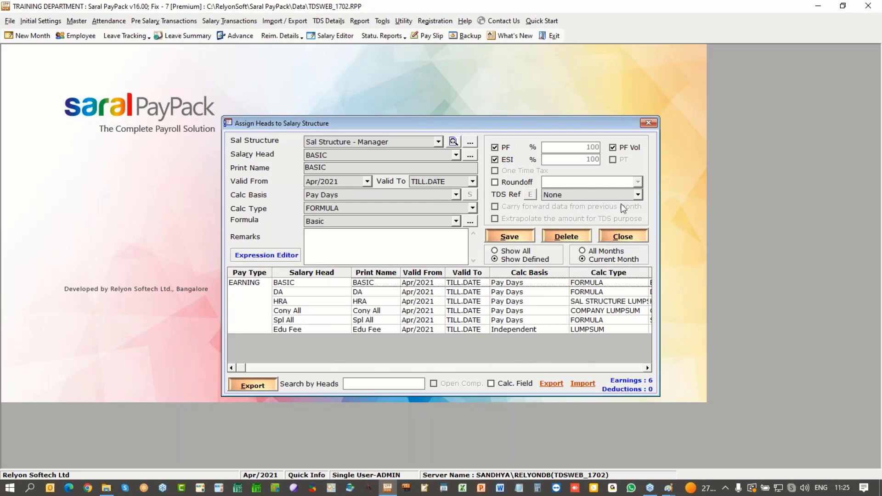
pyautogui.click(639, 195)
pyautogui.click(558, 206)
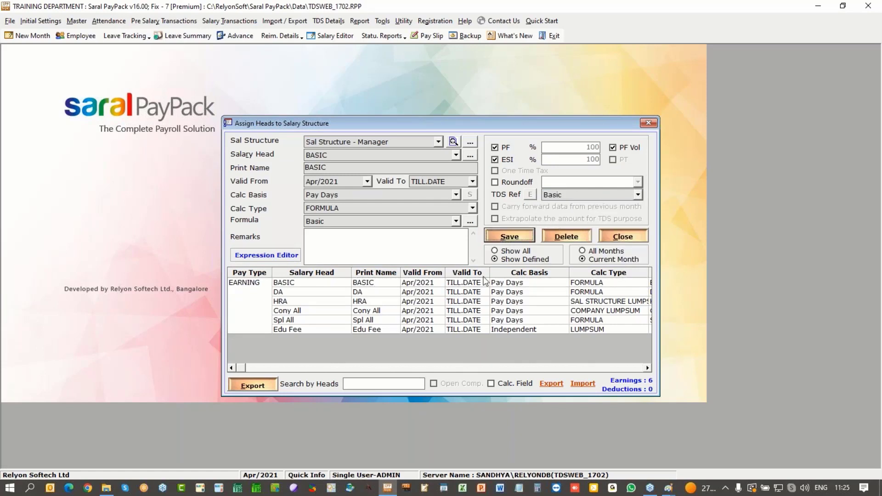
pyautogui.click(455, 282)
pyautogui.click(428, 292)
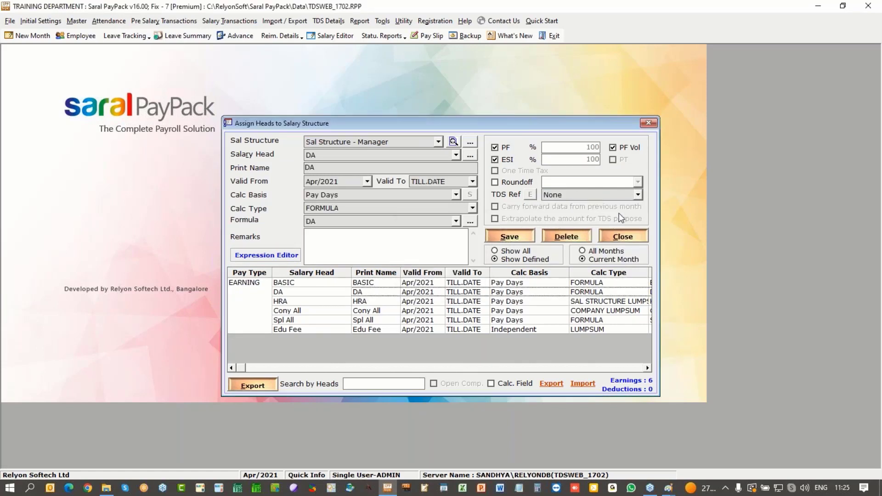
pyautogui.click(638, 195)
pyautogui.click(567, 228)
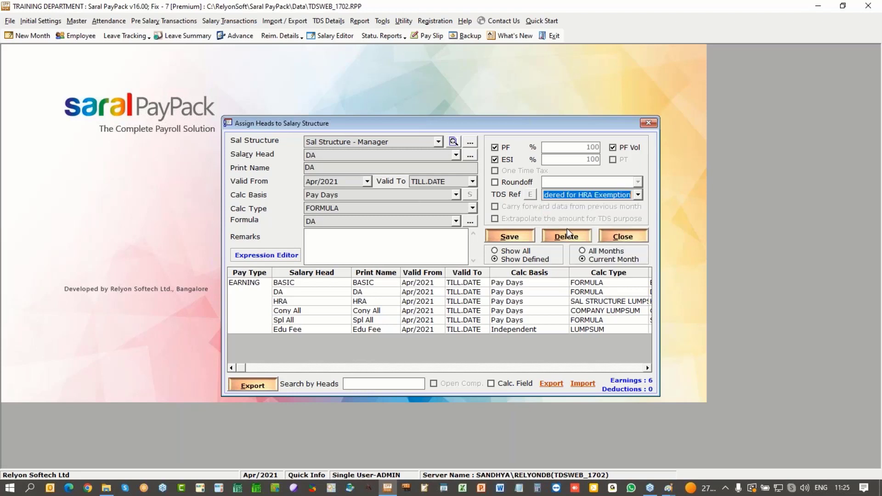
pyautogui.click(495, 244)
pyautogui.click(454, 282)
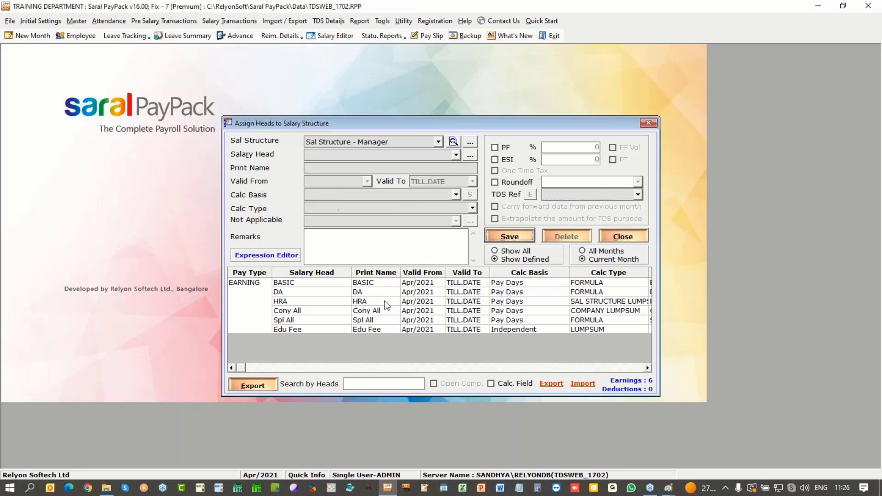
# Step: Map the HRA head to HRA and Cony All to Conveyance, saving each
pyautogui.click(388, 306)
pyautogui.click(637, 195)
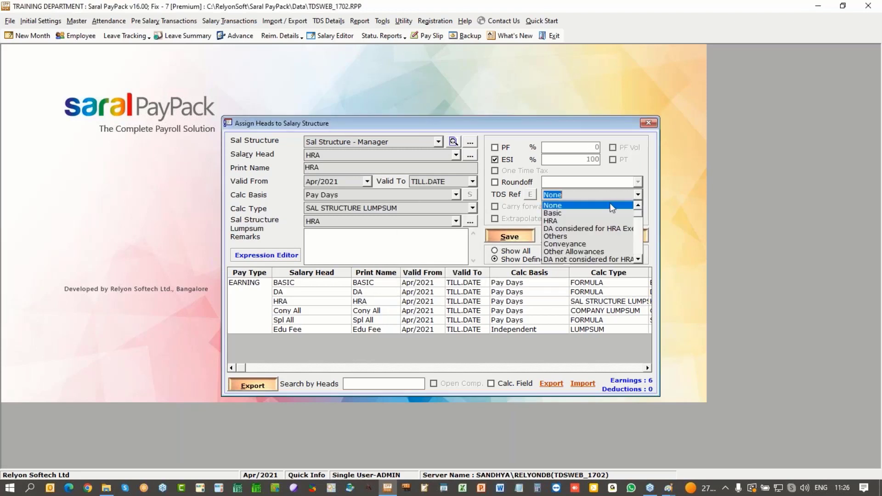
pyautogui.click(570, 221)
pyautogui.click(509, 236)
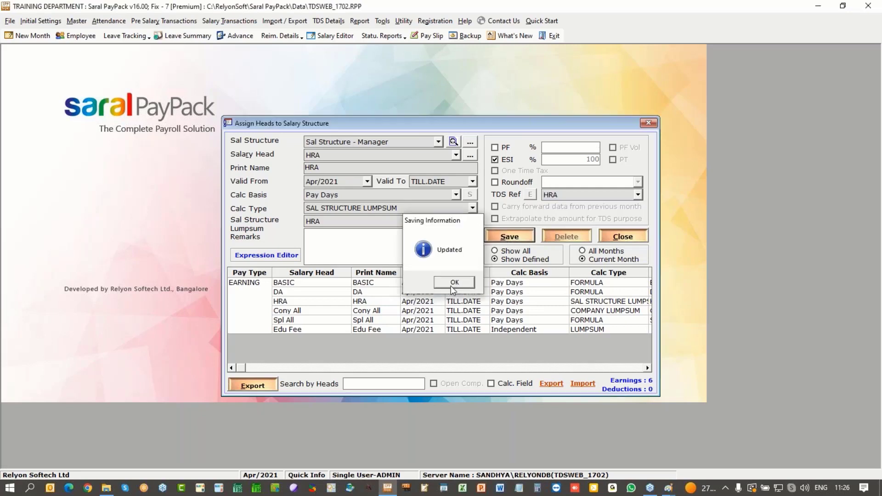
pyautogui.click(454, 282)
pyautogui.click(388, 311)
pyautogui.click(638, 195)
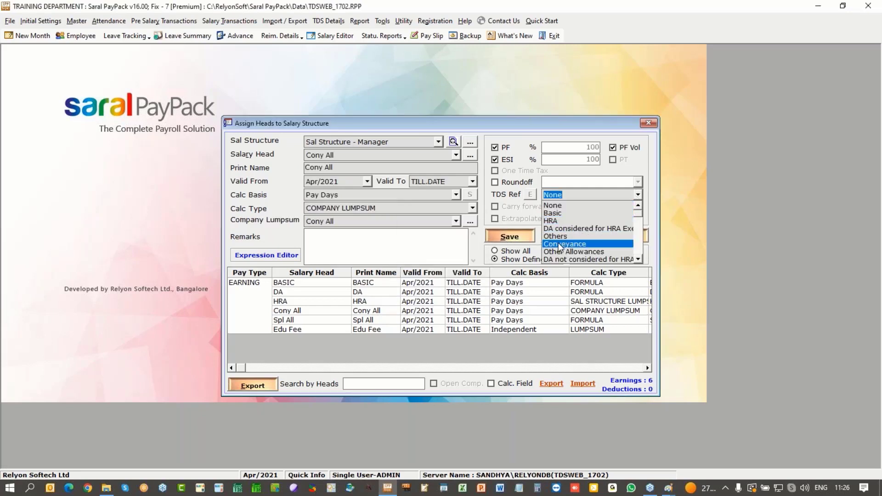
pyautogui.click(559, 245)
pyautogui.click(510, 237)
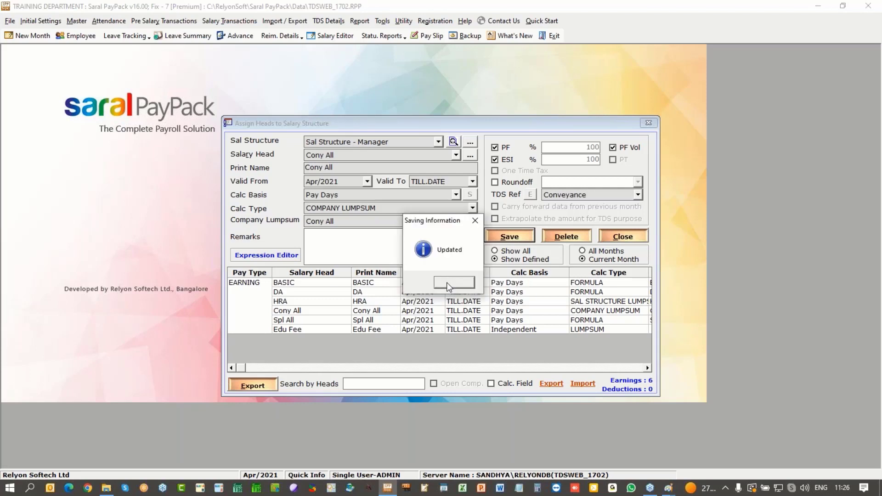
pyautogui.click(449, 284)
# Step: Map Spl All to Other Allowances and Edu Fee to Others, saving each
pyautogui.click(387, 320)
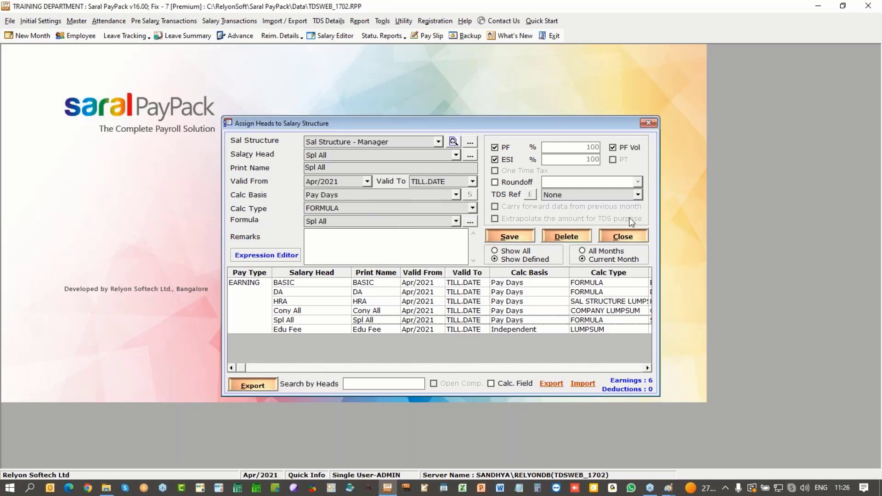
pyautogui.click(639, 195)
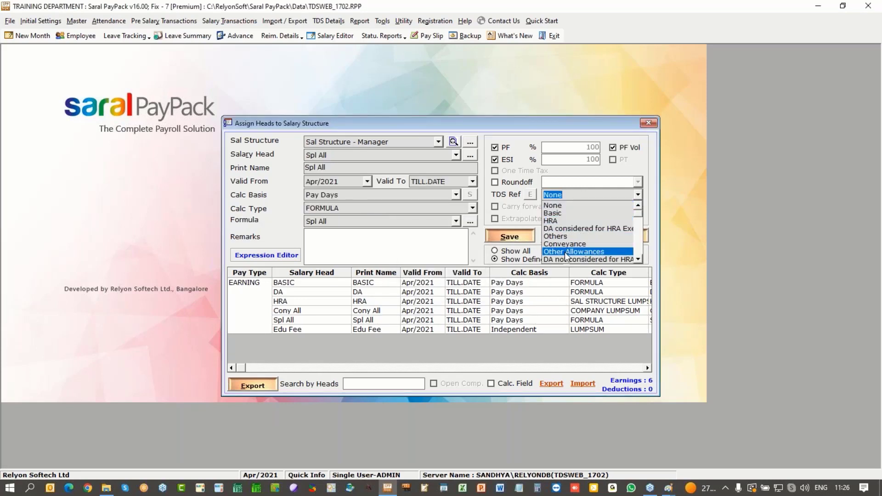
pyautogui.click(567, 252)
pyautogui.click(510, 237)
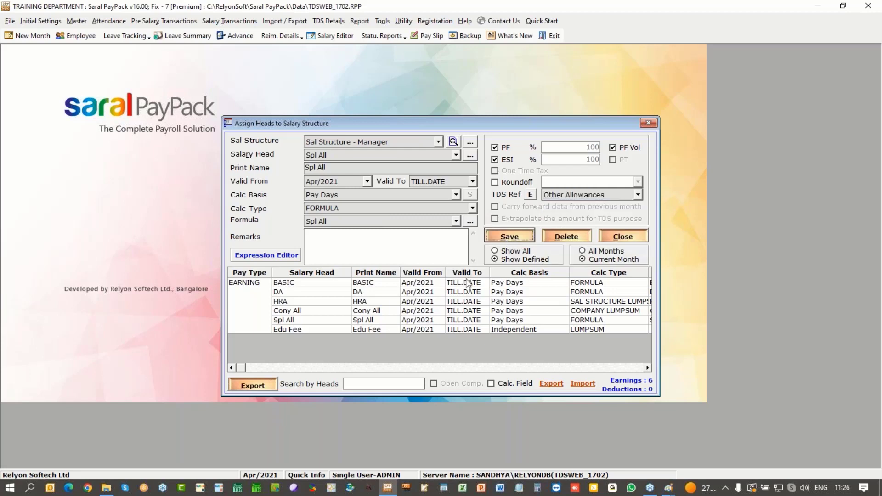
pyautogui.click(459, 284)
pyautogui.click(429, 328)
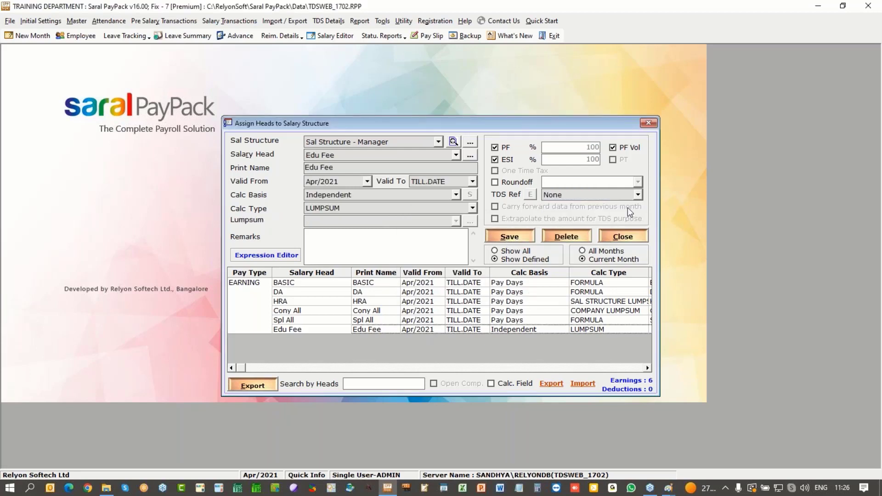
pyautogui.click(639, 195)
pyautogui.click(556, 236)
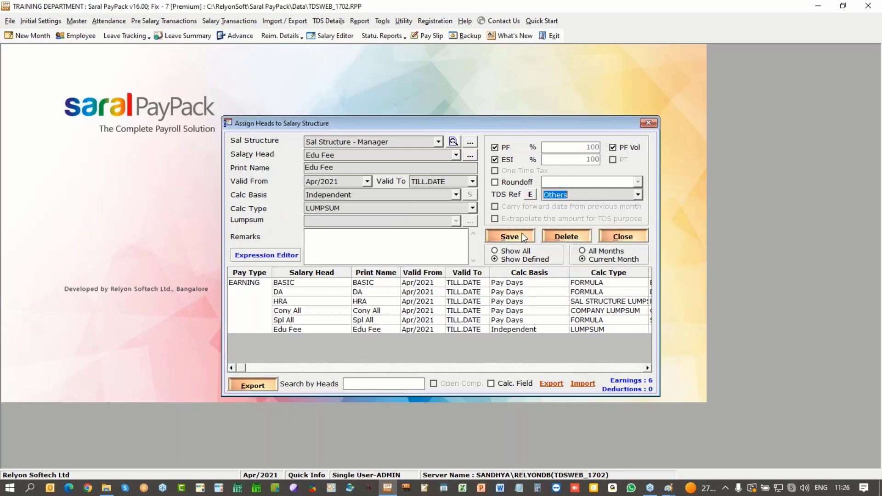
pyautogui.click(453, 283)
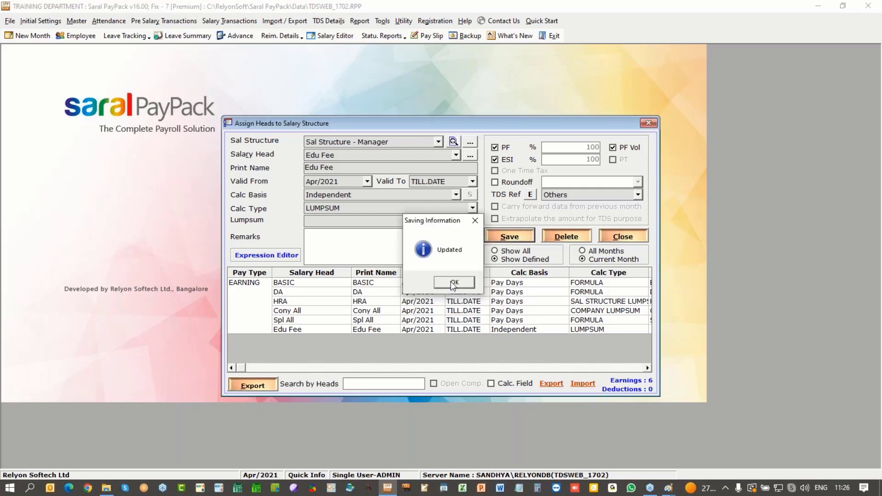
pyautogui.click(436, 143)
# Step: Select the Executive structure and map its BASIC head to TDS reference Basic
pyautogui.click(368, 152)
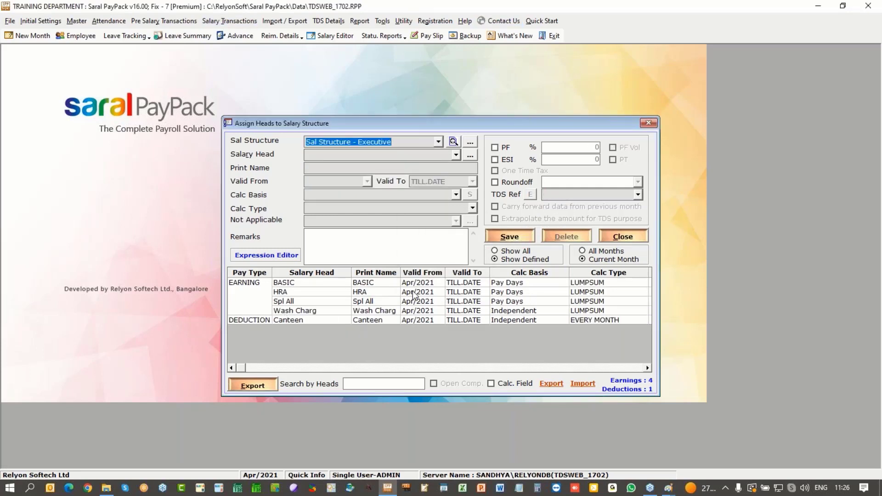
pyautogui.click(423, 283)
pyautogui.click(638, 195)
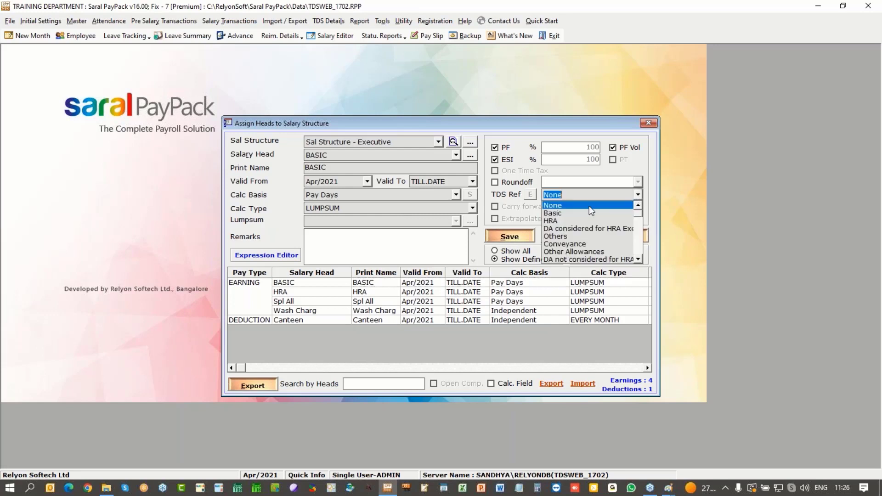
pyautogui.click(574, 211)
pyautogui.click(510, 236)
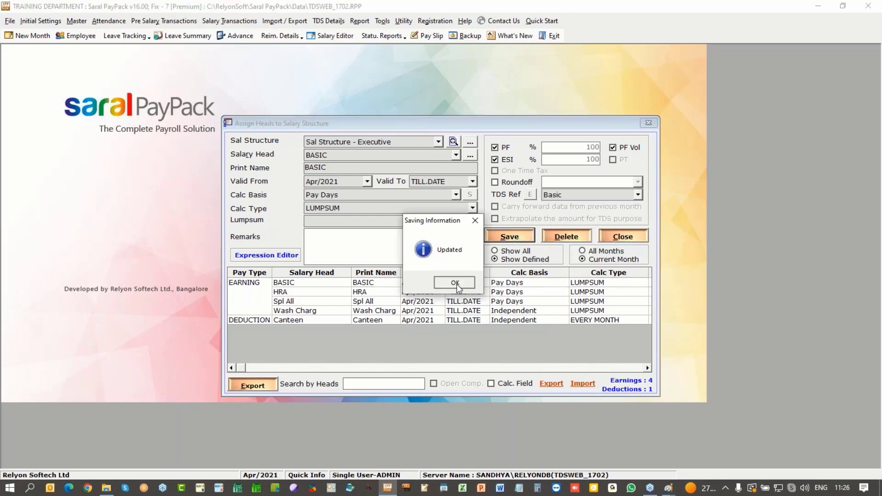
pyautogui.click(457, 278)
# Step: Map the Executive HRA head to TDS reference HRA and save
pyautogui.click(441, 292)
pyautogui.click(638, 195)
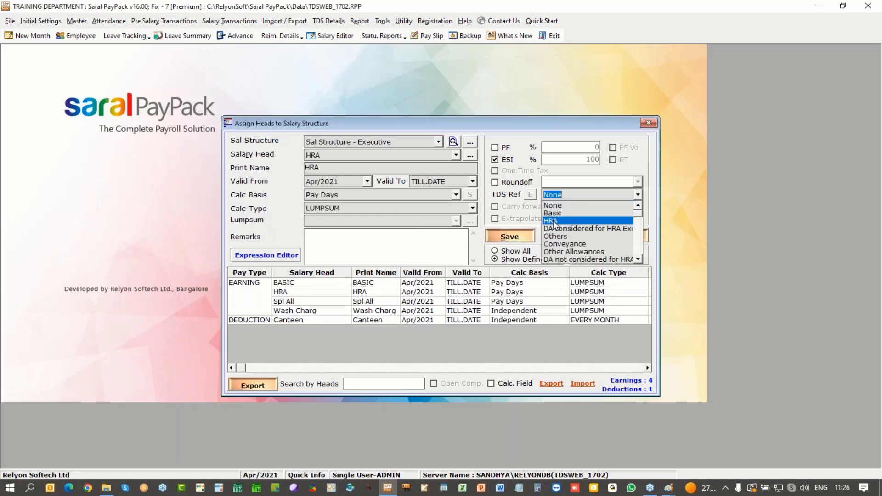
pyautogui.click(574, 219)
pyautogui.click(509, 236)
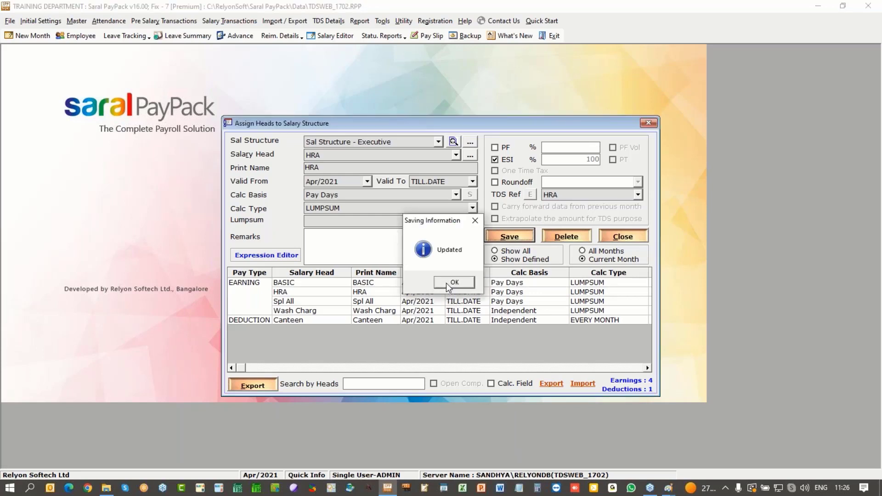
pyautogui.click(454, 282)
# Step: Map Spl All to Other Allowances and Wash Charg to Others
pyautogui.click(432, 302)
pyautogui.click(638, 194)
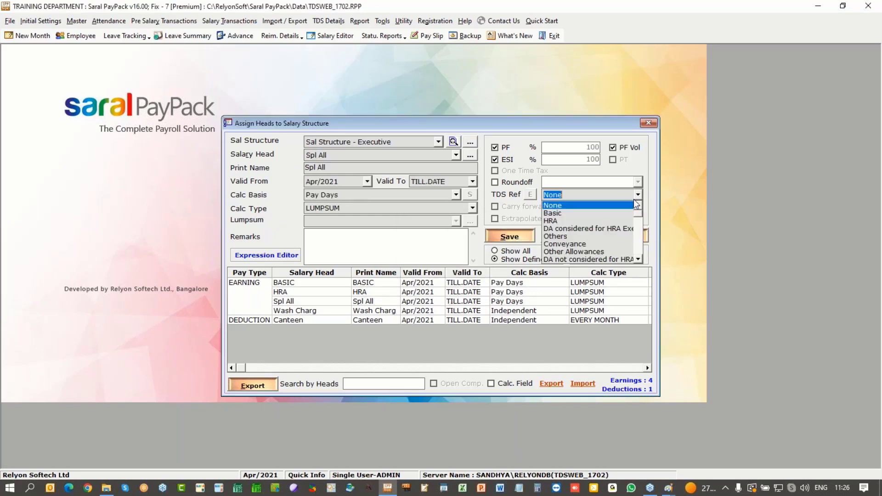
pyautogui.click(550, 252)
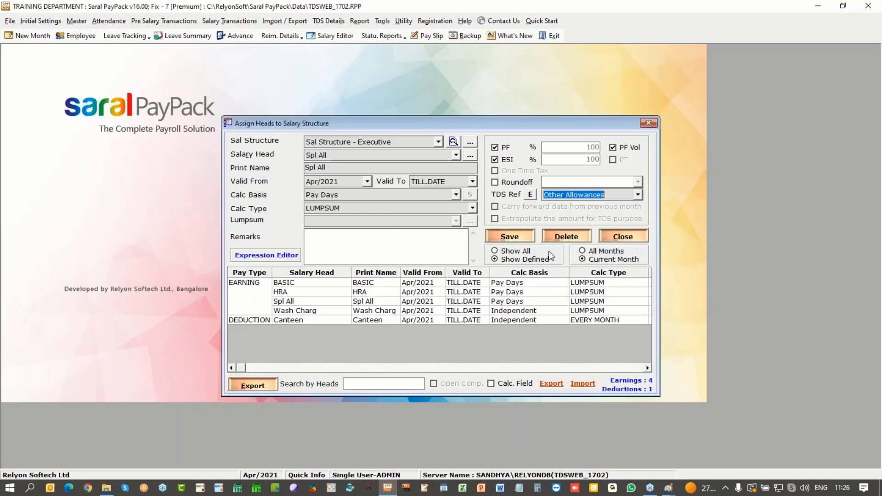
pyautogui.click(524, 237)
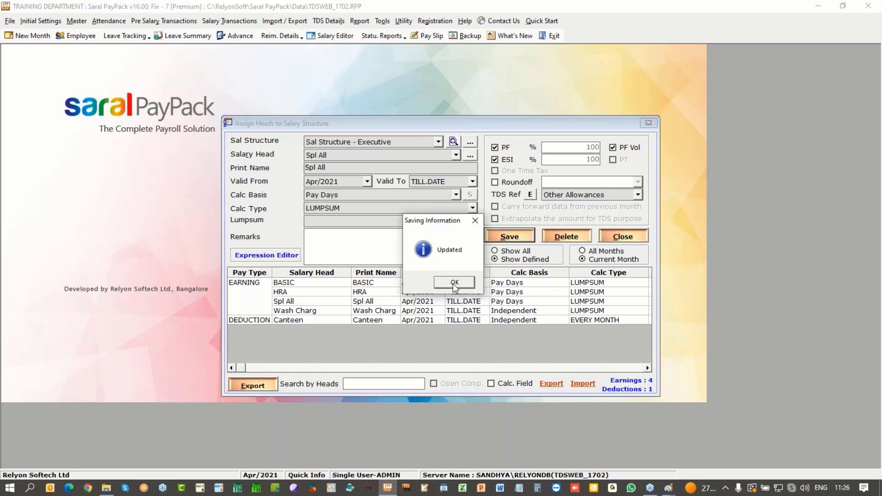
pyautogui.click(428, 310)
pyautogui.click(638, 195)
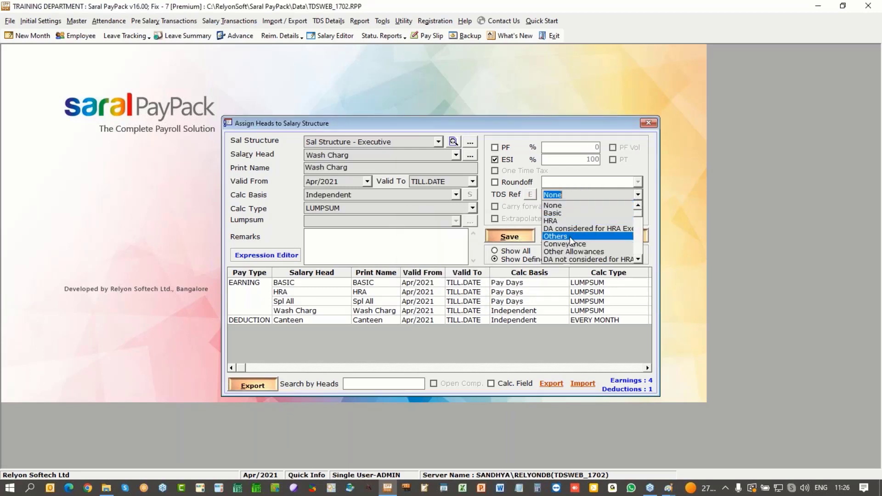
pyautogui.click(569, 237)
pyautogui.click(531, 239)
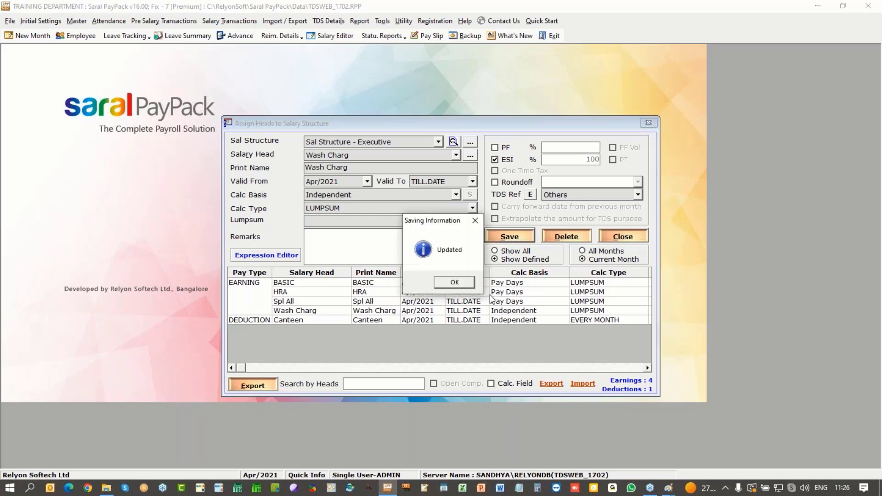
# Step: Keep the Canteen deduction's TDS reference at None, save, and close the assignment window
pyautogui.click(444, 285)
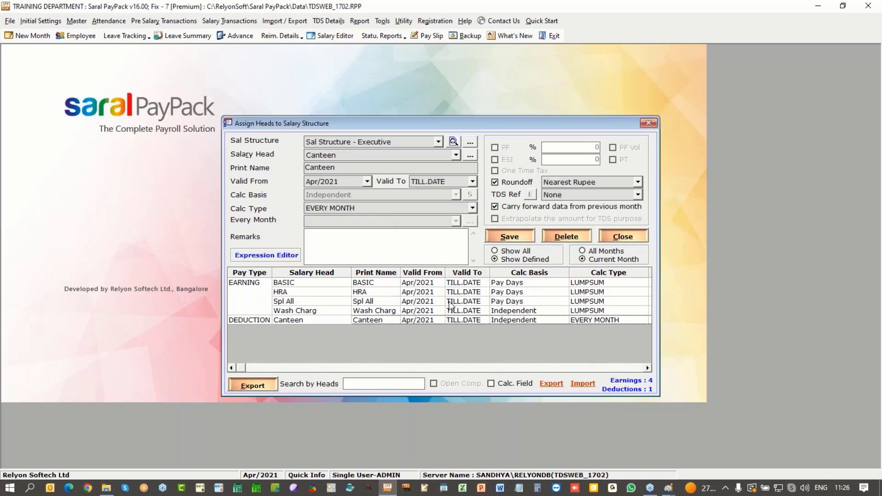
pyautogui.click(639, 195)
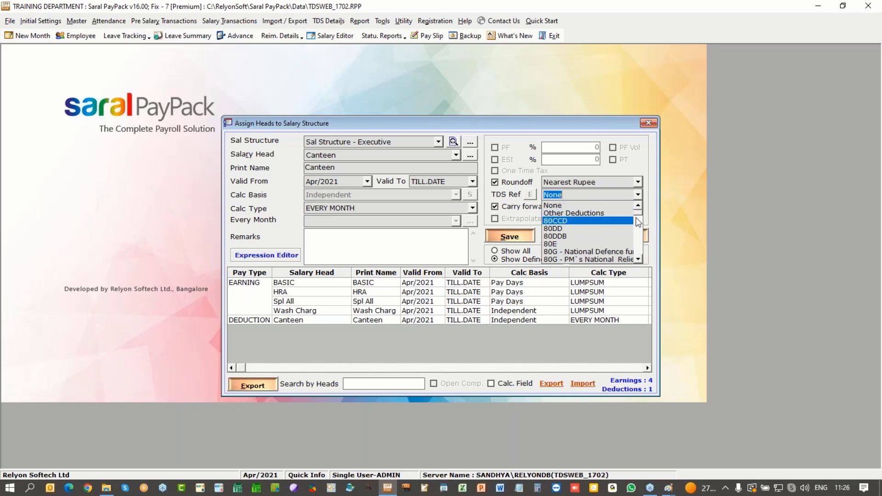
pyautogui.moveTo(641, 261); pyautogui.dragTo(641, 261)
pyautogui.moveTo(640, 224); pyautogui.dragTo(640, 211)
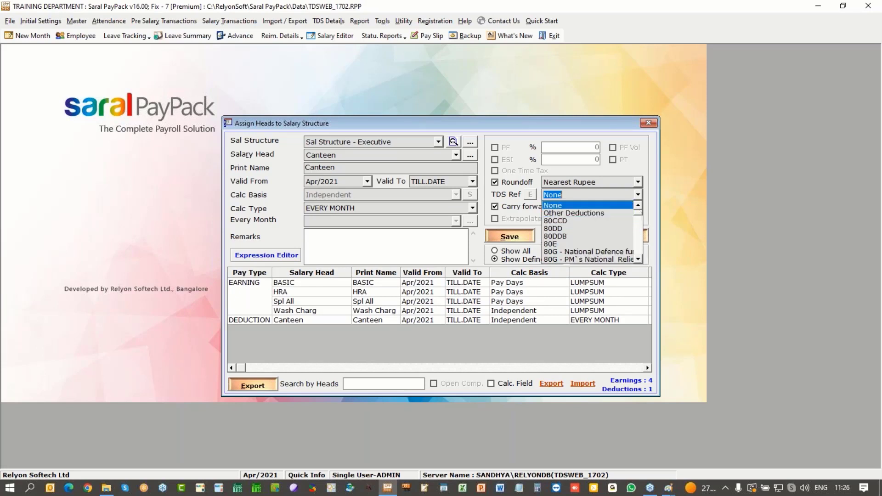
pyautogui.click(561, 208)
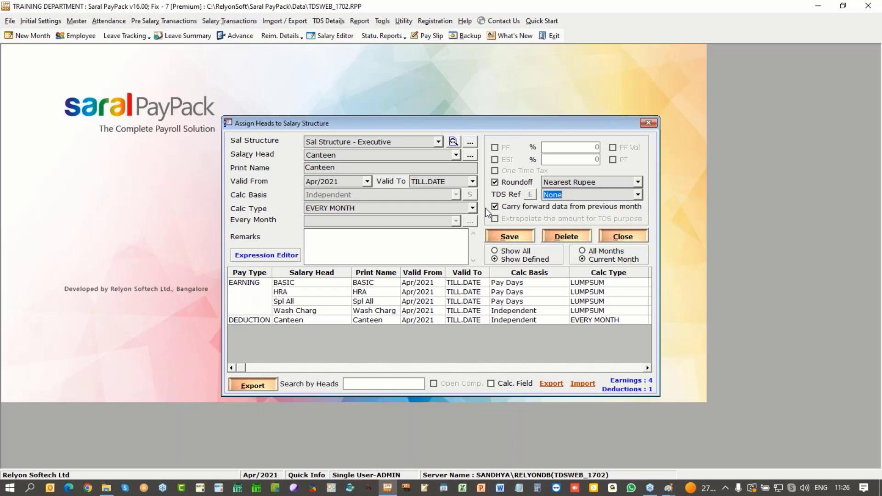
pyautogui.click(506, 235)
pyautogui.click(462, 277)
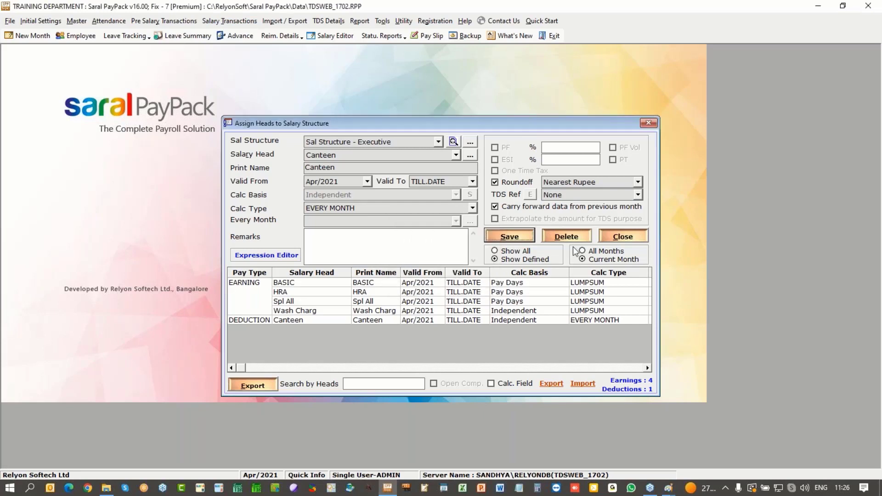
pyautogui.click(630, 237)
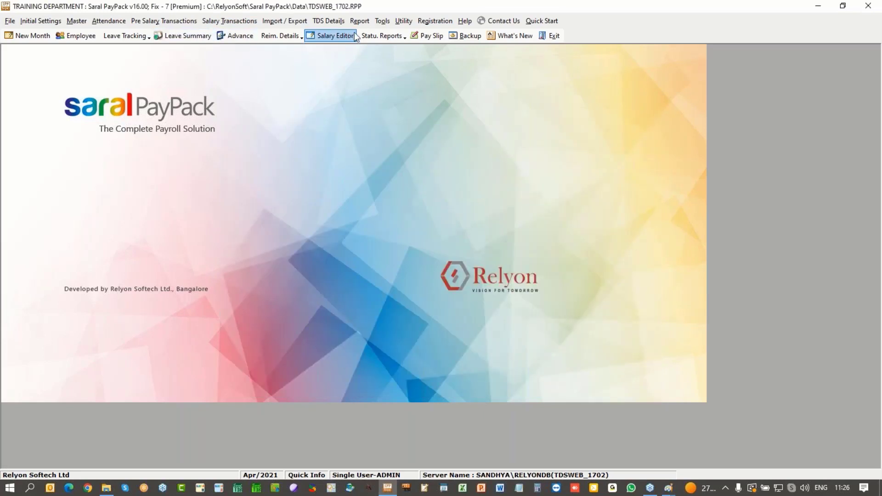
# Step: Port TDS details for three employees, leaving out the PANNOTAVBL employee, then close Port Details
pyautogui.click(332, 21)
pyautogui.click(338, 93)
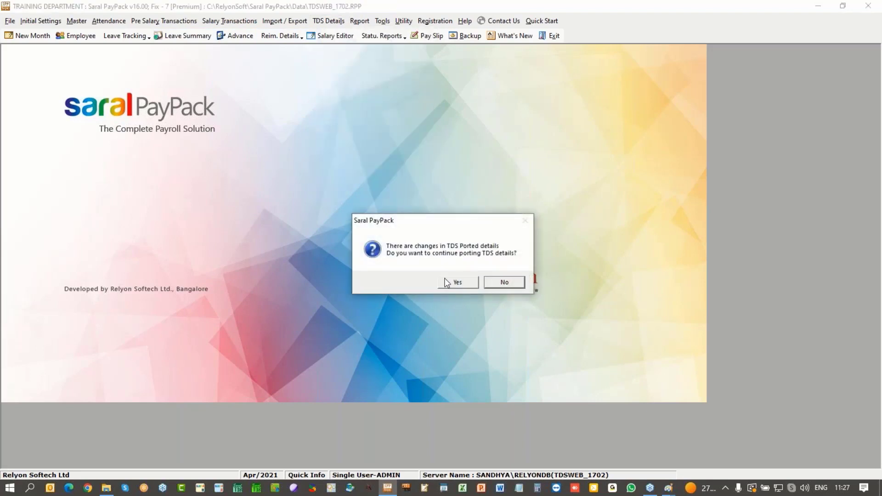
pyautogui.click(458, 282)
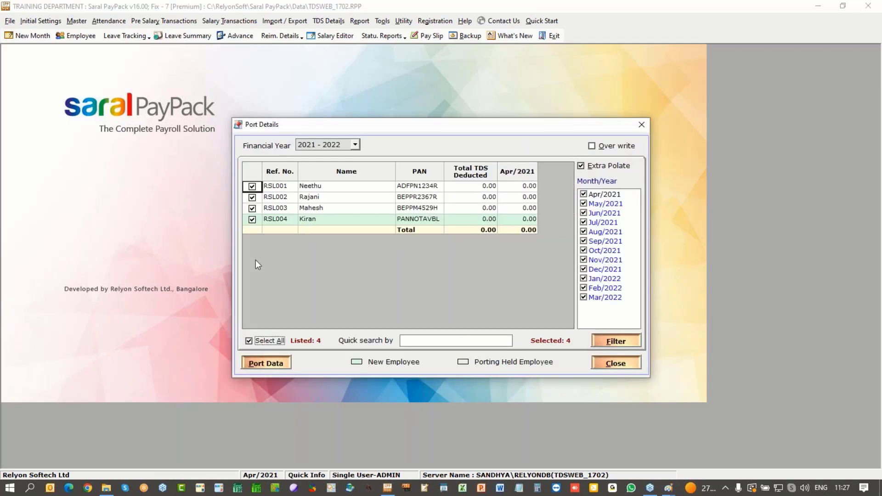
pyautogui.click(252, 220)
pyautogui.click(252, 362)
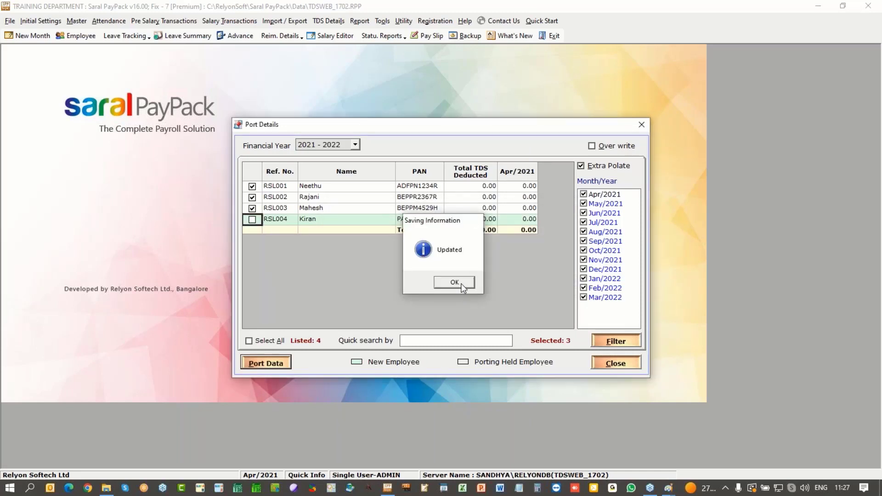
pyautogui.click(455, 281)
pyautogui.click(616, 362)
pyautogui.click(328, 21)
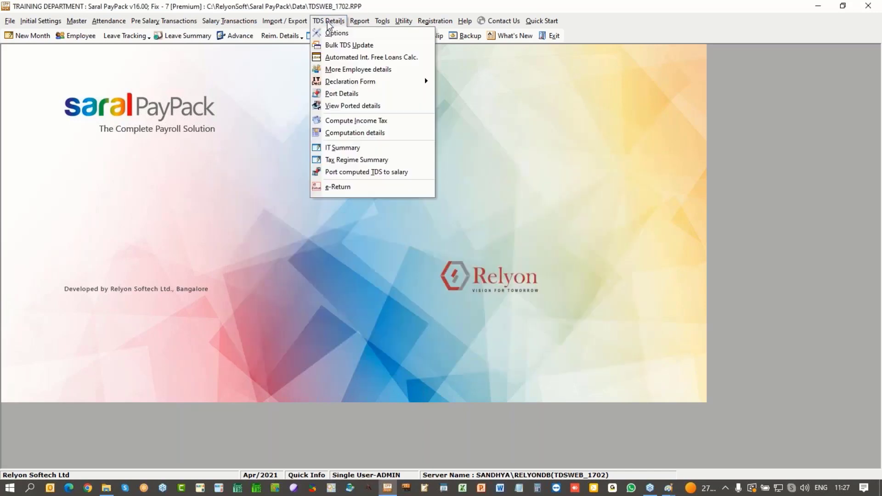
# Step: Review the 2021 - 2022 ported details across to the LTA column, then close the window
pyautogui.click(340, 106)
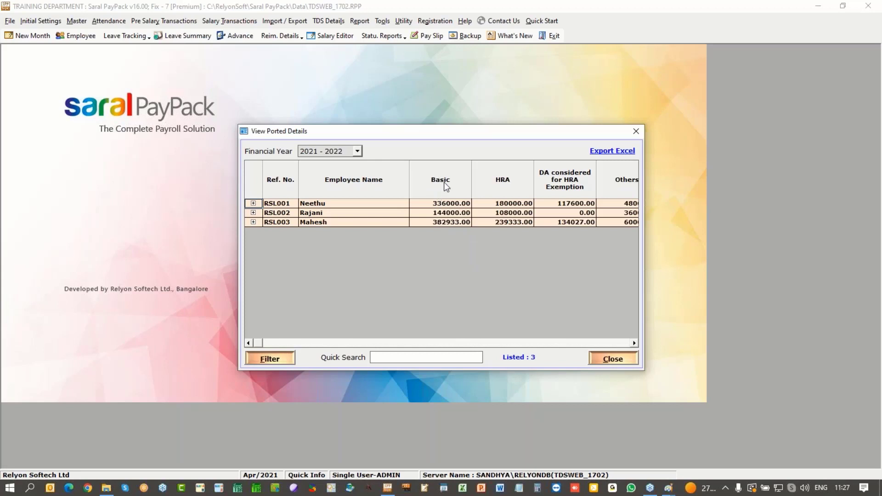
pyautogui.click(635, 343)
pyautogui.click(636, 343)
pyautogui.click(636, 343)
pyautogui.click(636, 344)
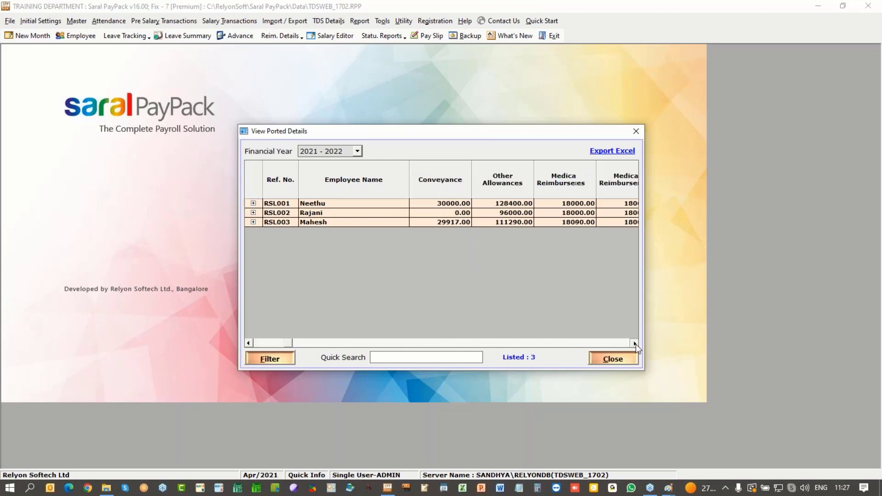
pyautogui.click(636, 344)
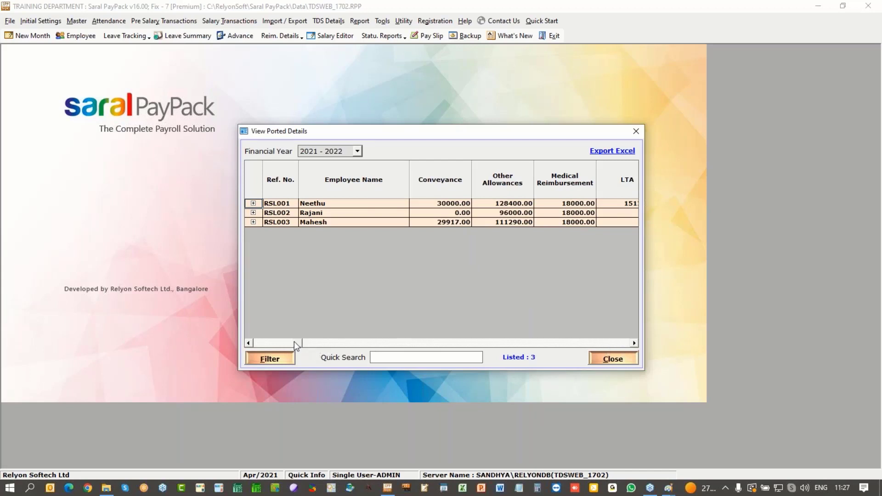
pyautogui.moveTo(298, 343); pyautogui.dragTo(256, 344)
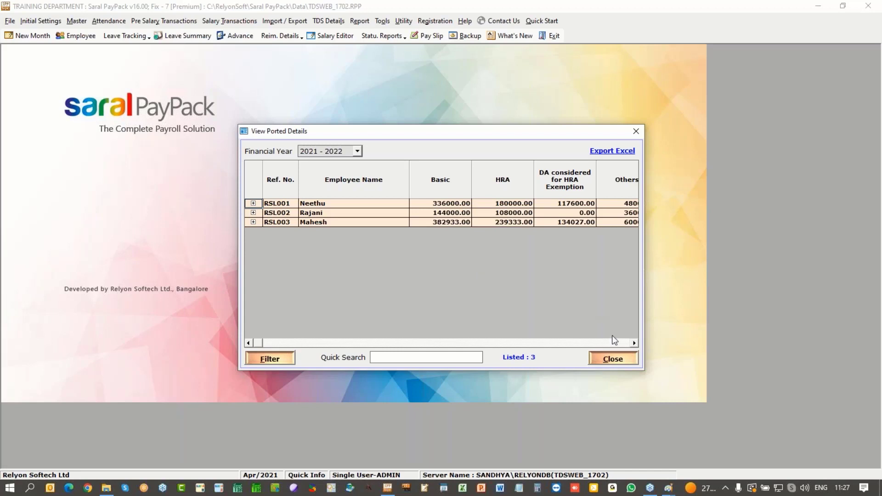
pyautogui.click(614, 358)
# Step: Run Compute Income Tax from TDS Details and acknowledge 'Computation completed'
pyautogui.click(329, 21)
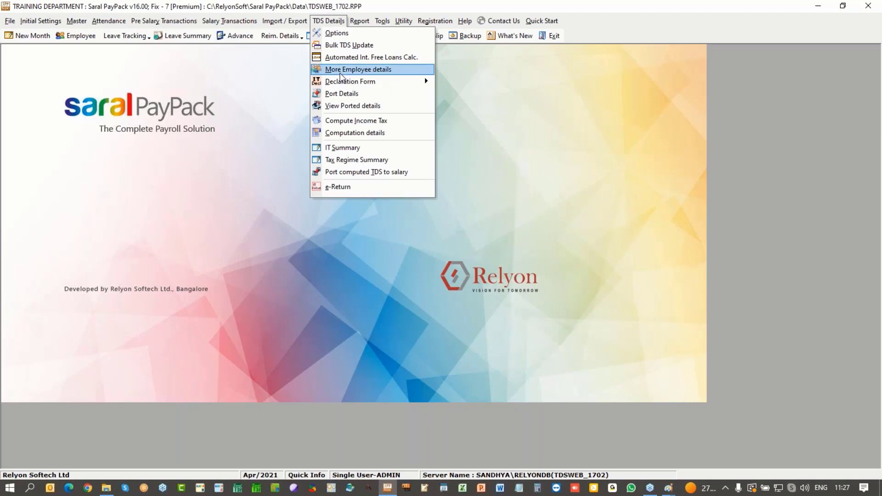
pyautogui.click(344, 121)
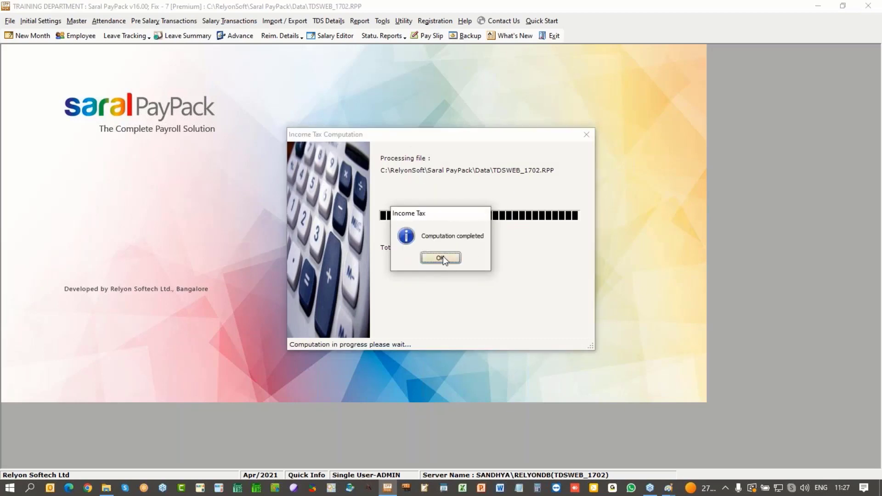
pyautogui.click(443, 256)
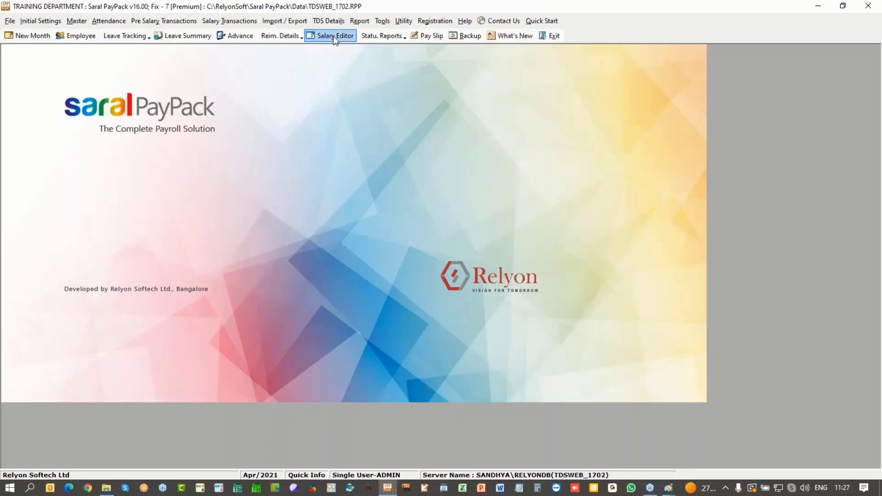
pyautogui.click(332, 22)
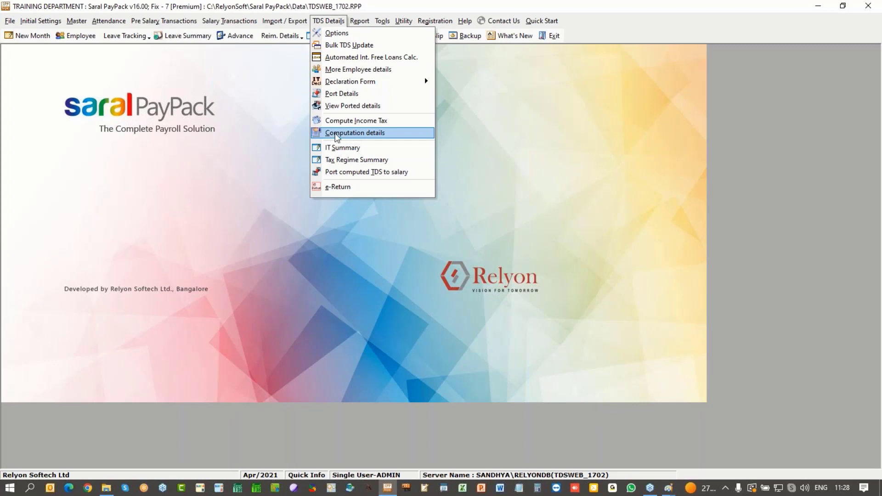
# Step: Open Computation details and load the 840720 salary as a Salaries - Monthly Type Entry
pyautogui.click(336, 134)
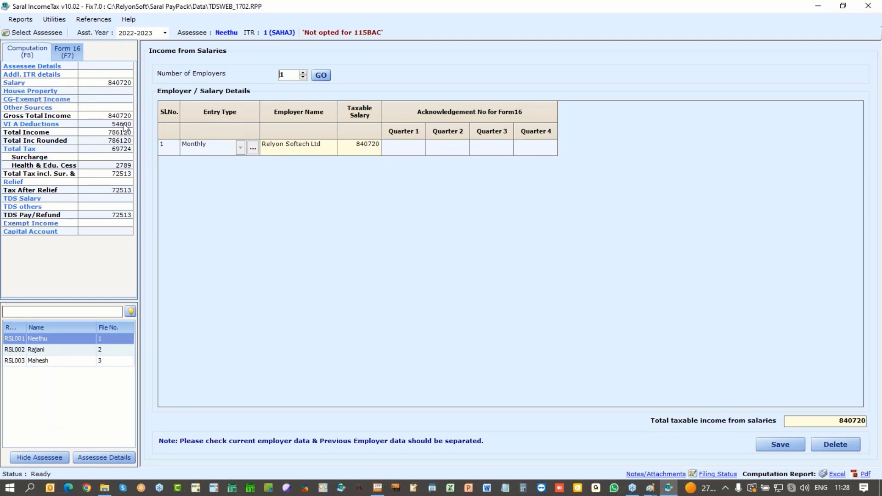
pyautogui.click(95, 80)
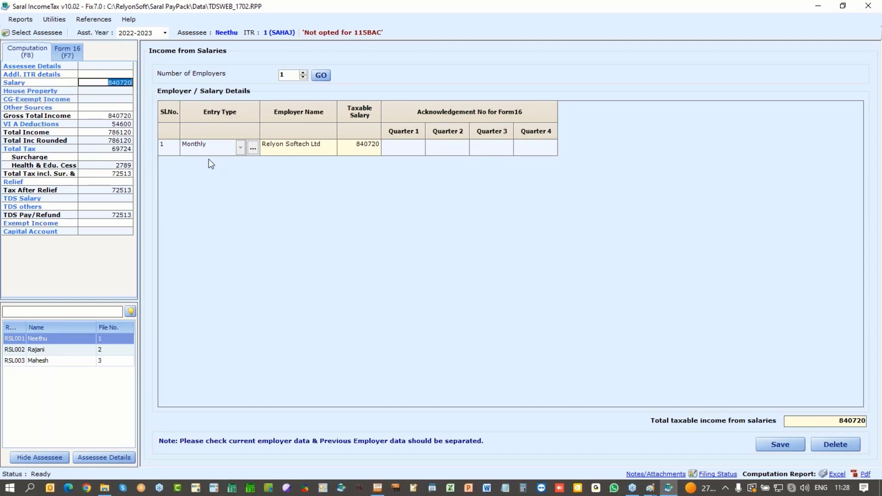
pyautogui.click(253, 148)
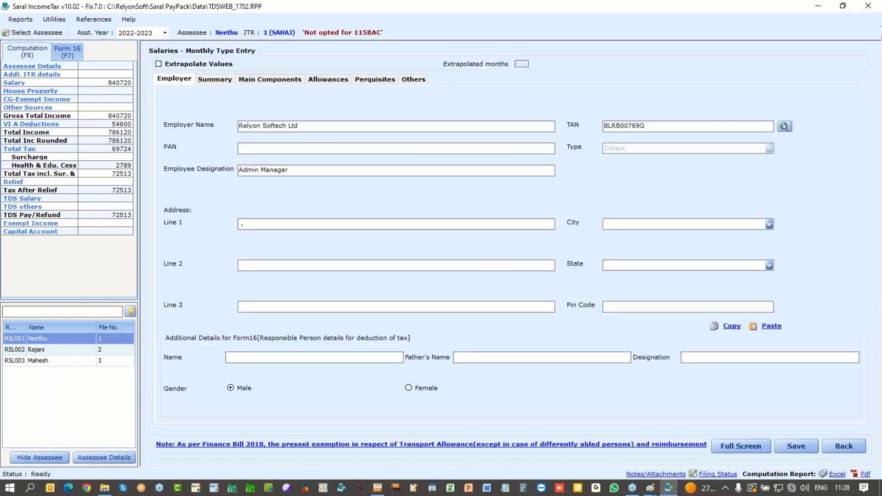
# Step: Review the salary Summary, checking professional tax 2400 and recovered perquisites 28600
pyautogui.click(215, 80)
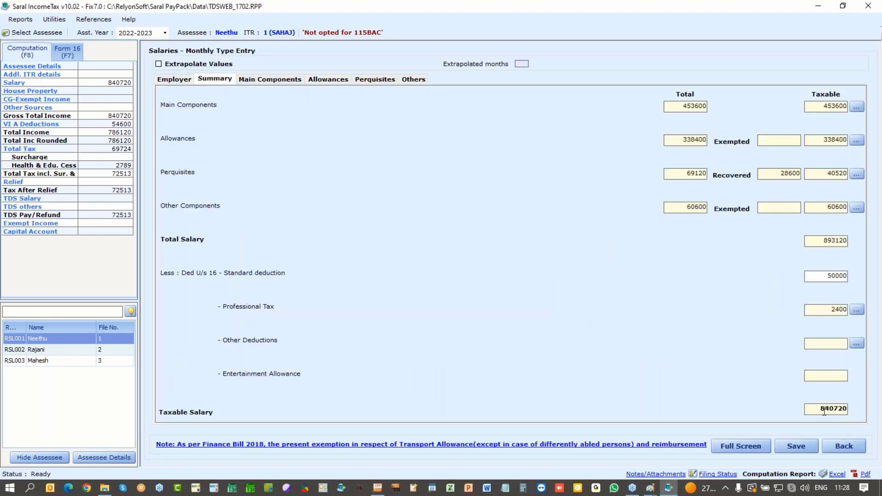
pyautogui.moveTo(821, 311); pyautogui.dragTo(859, 312)
pyautogui.hotkey('shift', 'Tab')
pyautogui.hotkey('shift', 'Tab')
pyautogui.click(775, 173)
# Step: Browse Main Components, Allowances, Perquisites and Others, ending on April leave encashment 12600
pyautogui.click(275, 81)
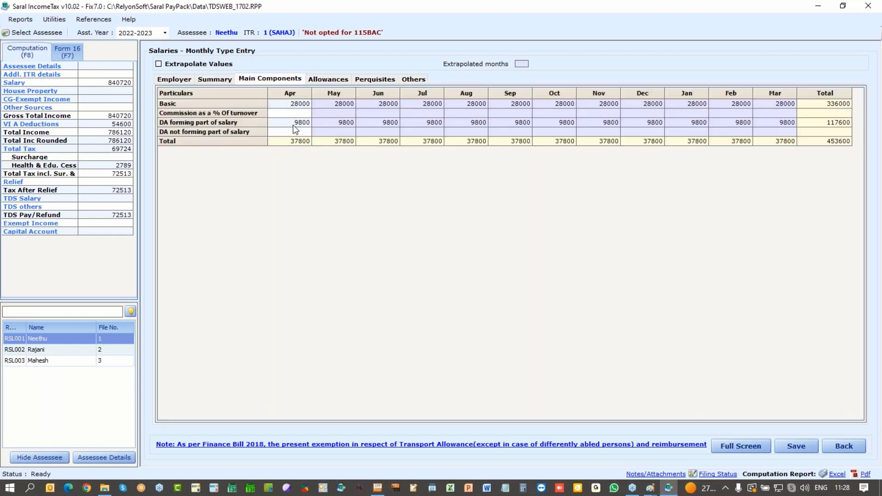
pyautogui.click(330, 81)
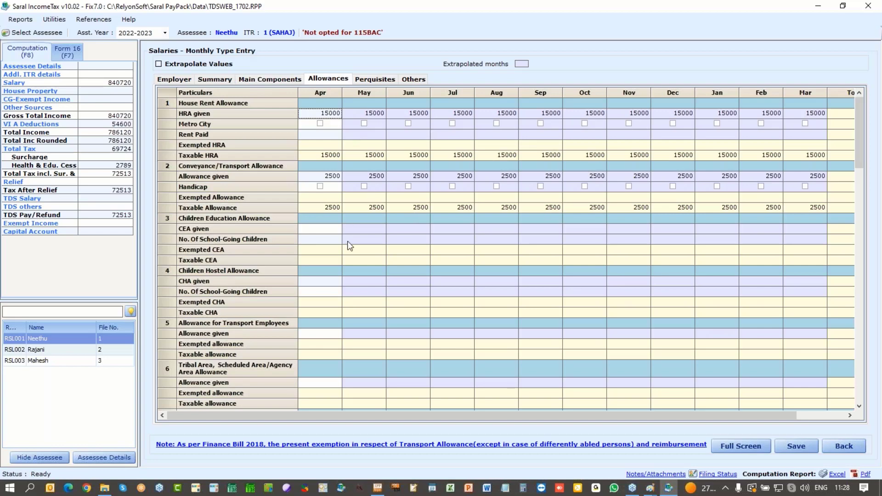
pyautogui.scroll(-12, 508, 252)
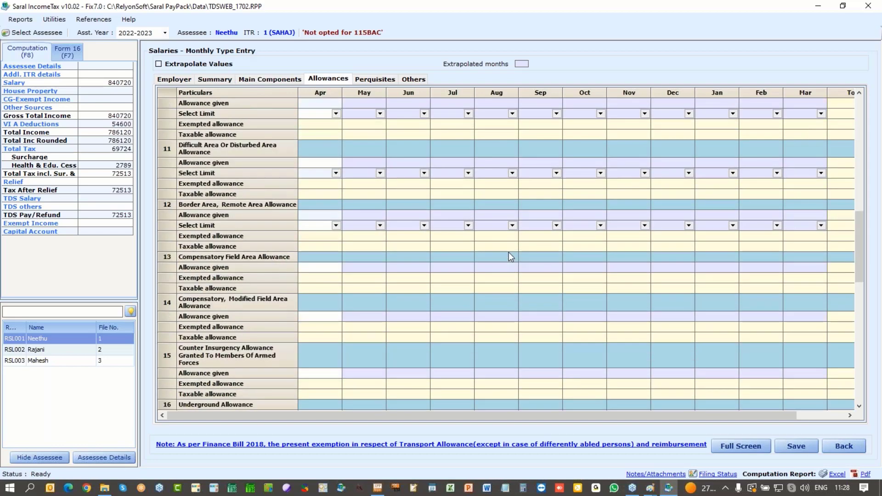
pyautogui.scroll(-10, 509, 253)
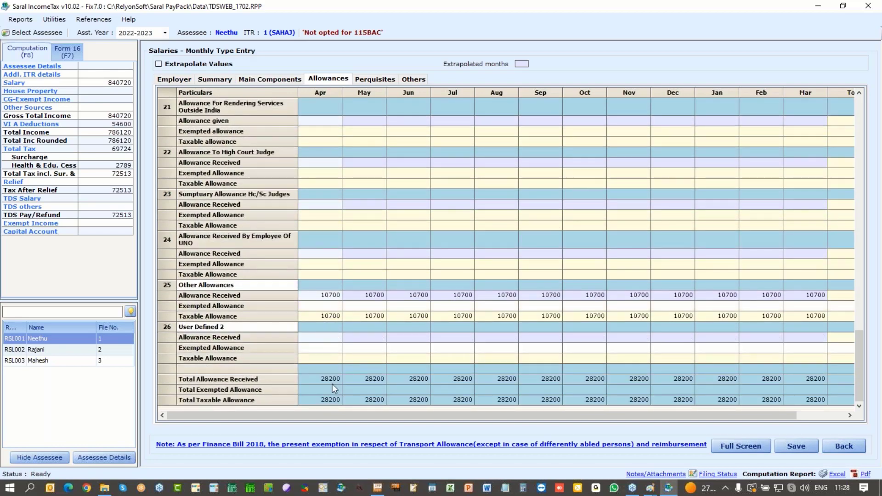
pyautogui.click(373, 79)
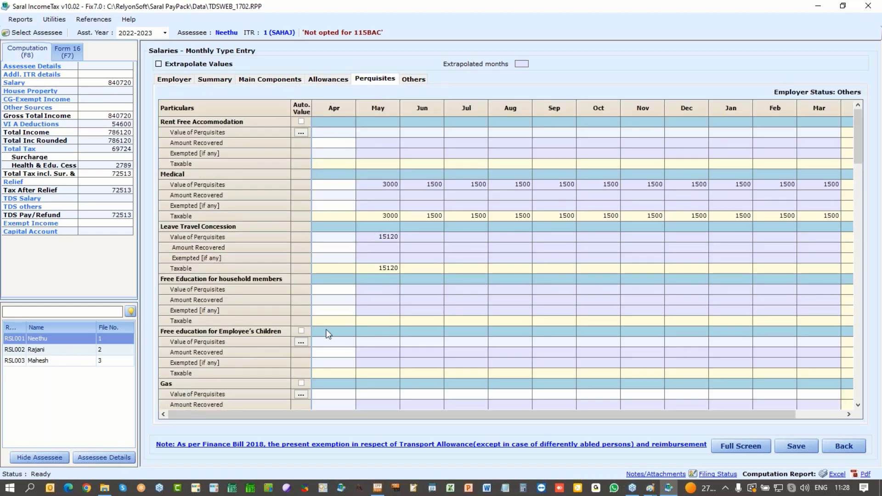
pyautogui.click(421, 80)
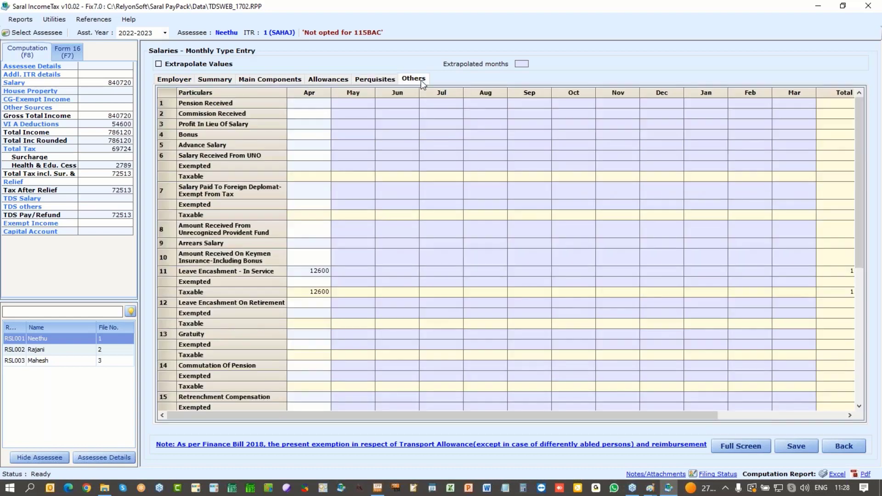
pyautogui.click(302, 272)
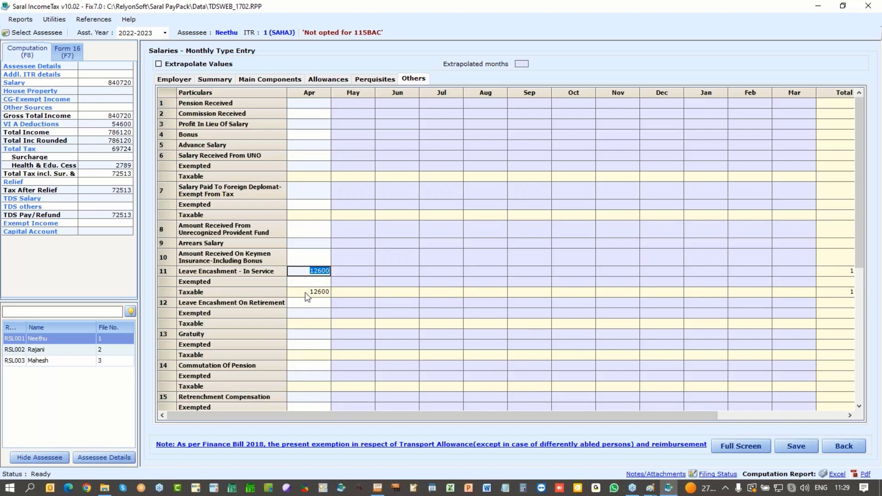
# Step: Close Saral IncomeTax and bring up Port computed TDS to salary for 2021 - 2022
pyautogui.click(866, 7)
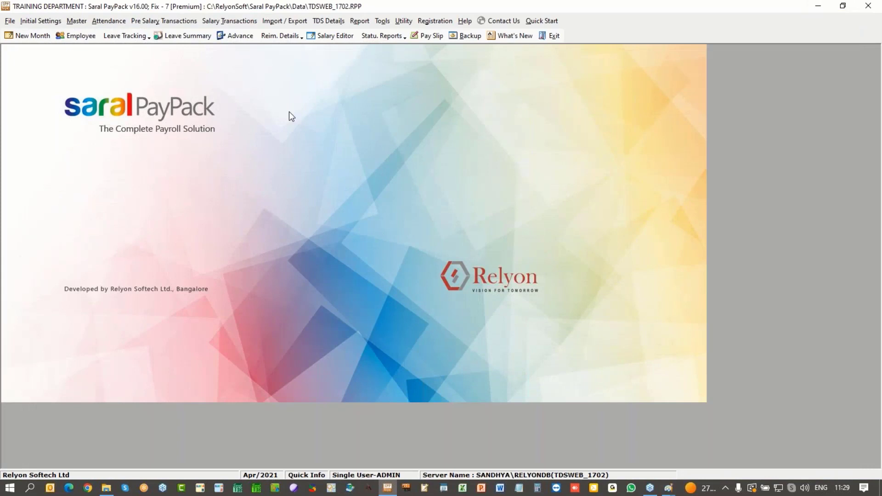
pyautogui.click(341, 21)
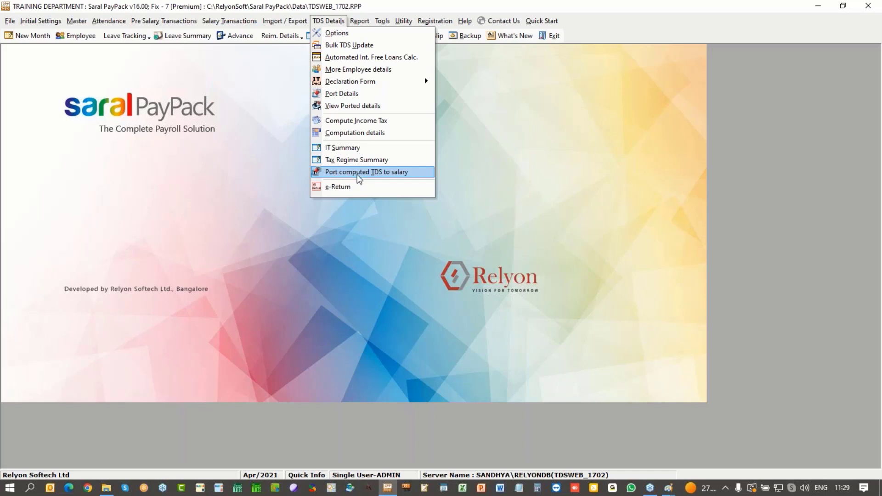
pyautogui.click(358, 177)
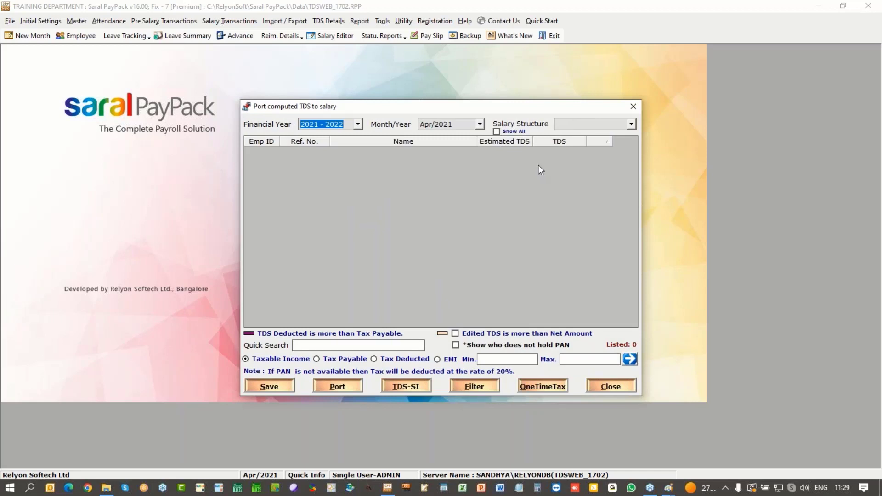
# Step: Keep month Apr/2021 and tick Show All to list employees from every salary structure
pyautogui.click(468, 124)
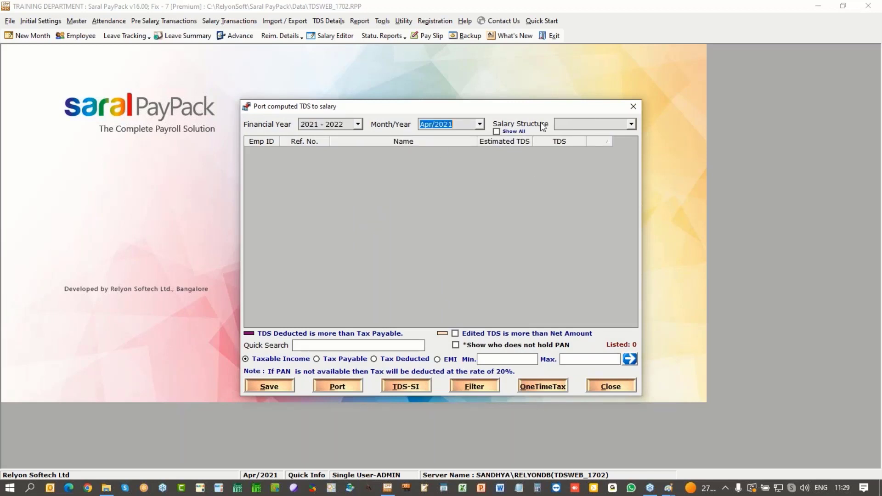
pyautogui.click(631, 124)
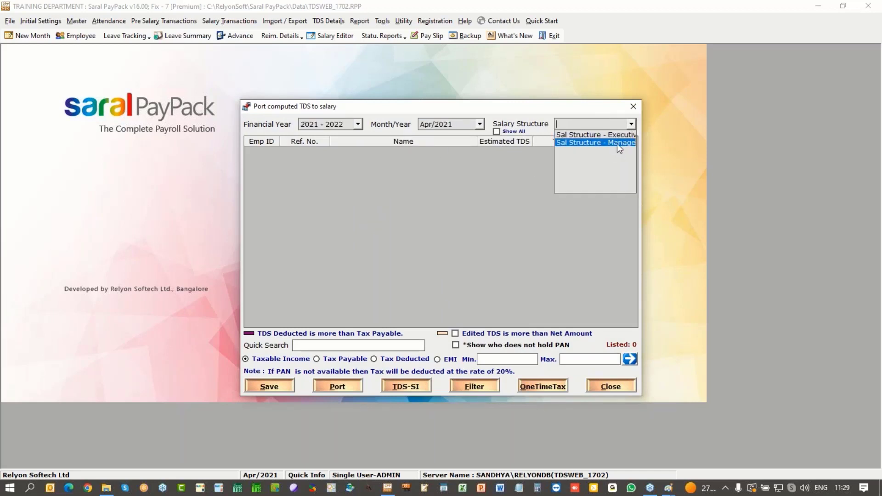
pyautogui.click(492, 175)
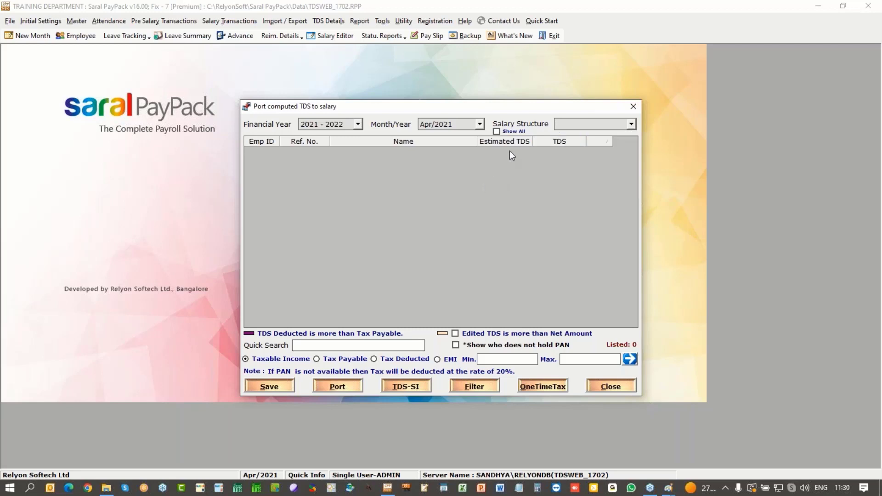
pyautogui.click(501, 131)
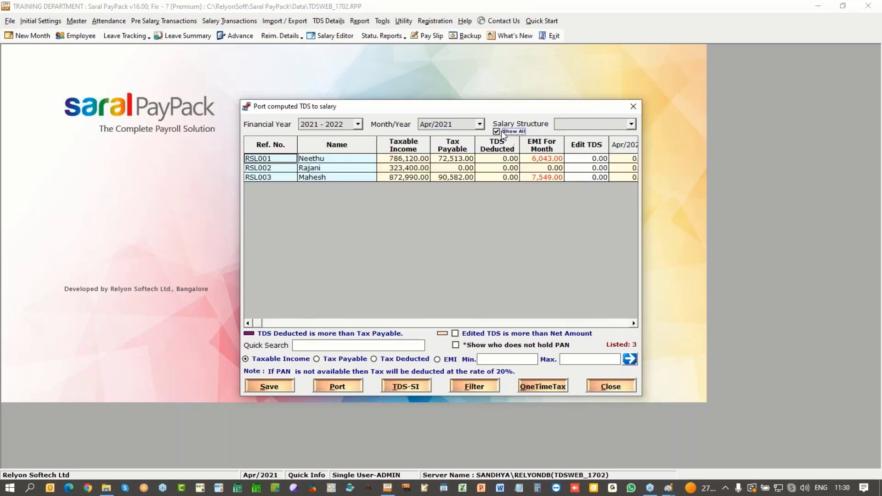
# Step: Compare the three employees' taxable income, including 872,990.00 for the third
pyautogui.click(395, 159)
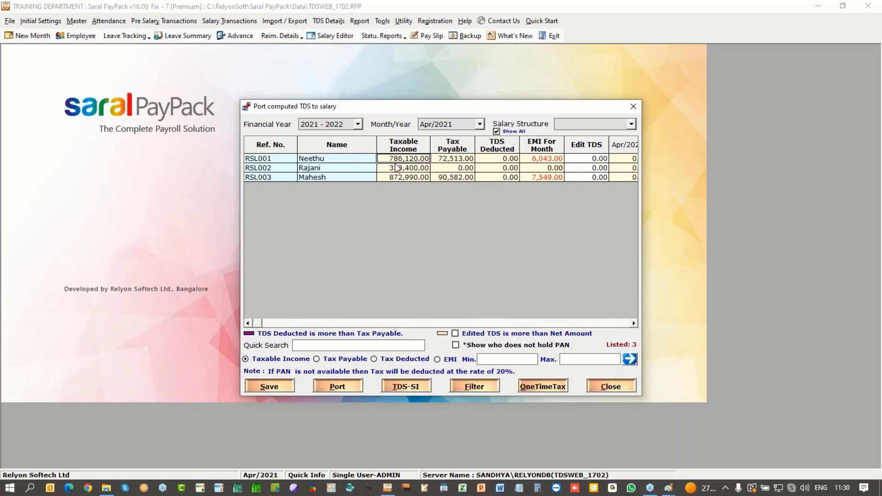
pyautogui.click(395, 168)
pyautogui.click(395, 175)
pyautogui.click(400, 168)
pyautogui.click(402, 159)
pyautogui.click(401, 167)
pyautogui.click(399, 178)
pyautogui.click(400, 169)
pyautogui.click(402, 158)
pyautogui.click(400, 168)
pyautogui.click(401, 176)
pyautogui.click(400, 168)
pyautogui.click(402, 158)
pyautogui.click(403, 178)
# Step: Review tax payable (72,513.00 and 90,582.00) and the first employee's monthly EMI 6,043.00
pyautogui.click(462, 160)
pyautogui.click(449, 177)
pyautogui.click(452, 160)
pyautogui.click(453, 160)
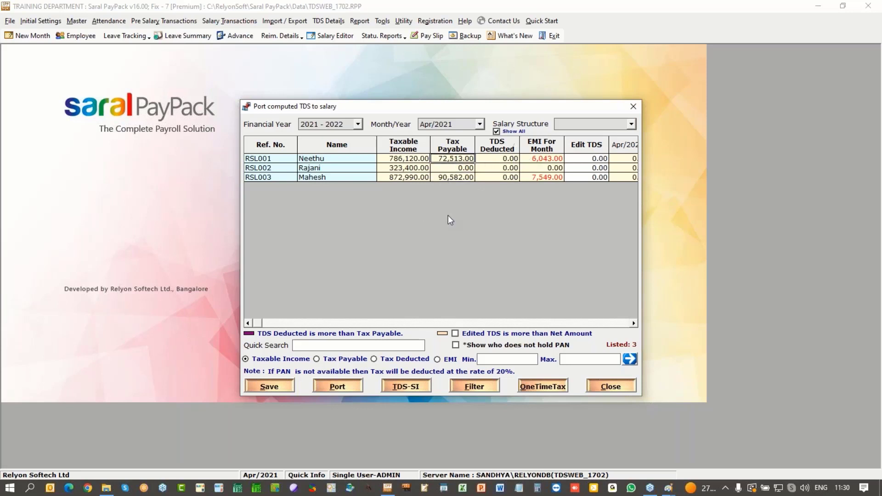
pyautogui.click(537, 158)
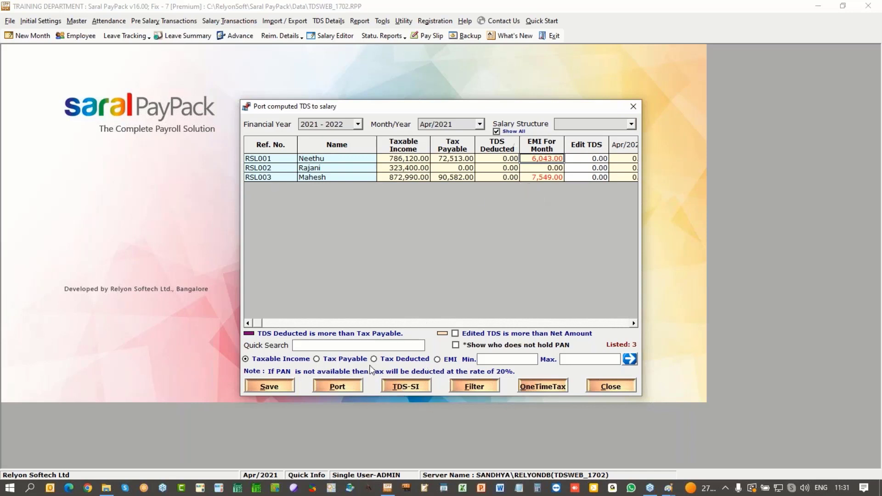
# Step: Add only the Admin Manager from the Manager structure to the TDS standing instructions, leaving out the Sales Manager
pyautogui.click(412, 387)
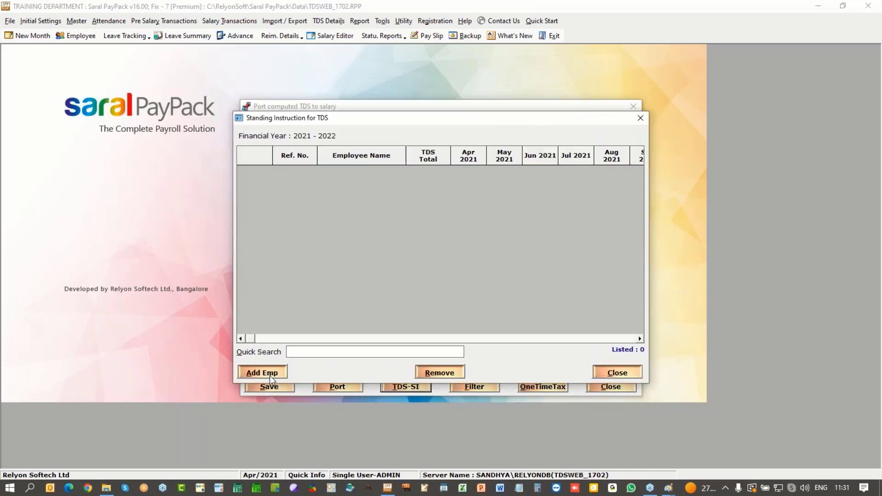
pyautogui.click(270, 376)
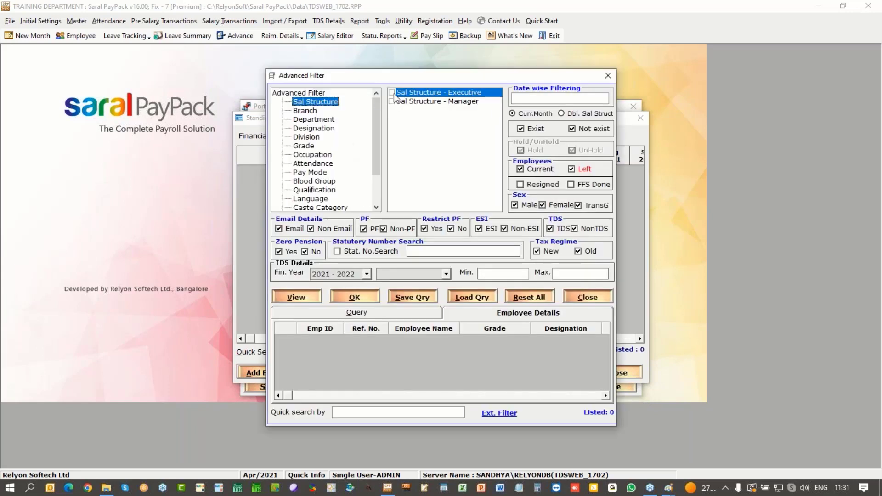
pyautogui.click(391, 102)
pyautogui.click(296, 297)
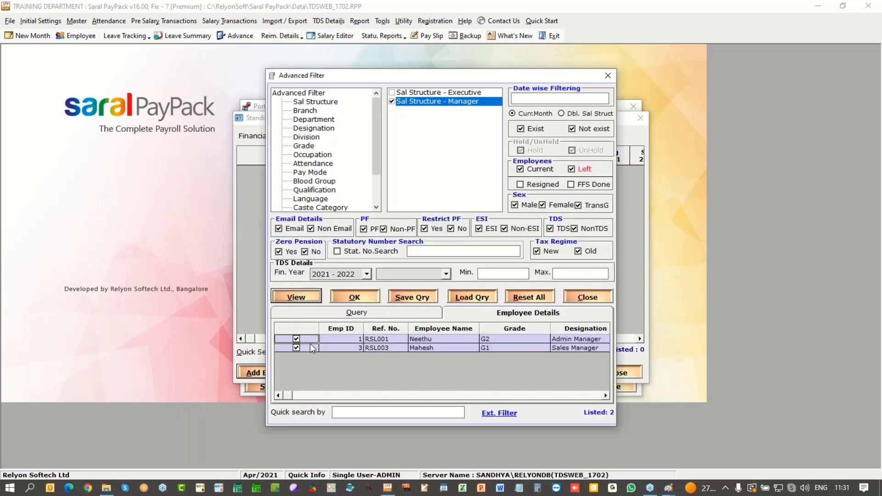
pyautogui.click(297, 349)
pyautogui.click(354, 299)
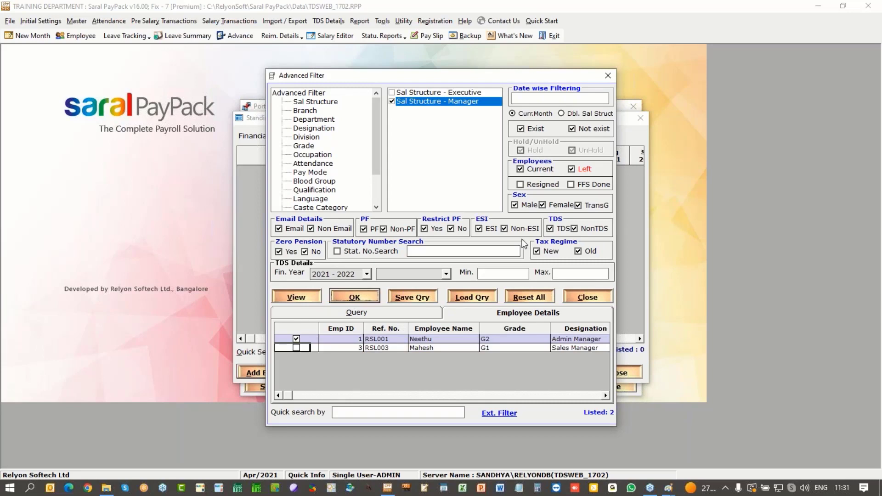
# Step: Set a fixed TDS of 7000 for each of April, May and June 2021
pyautogui.click(468, 172)
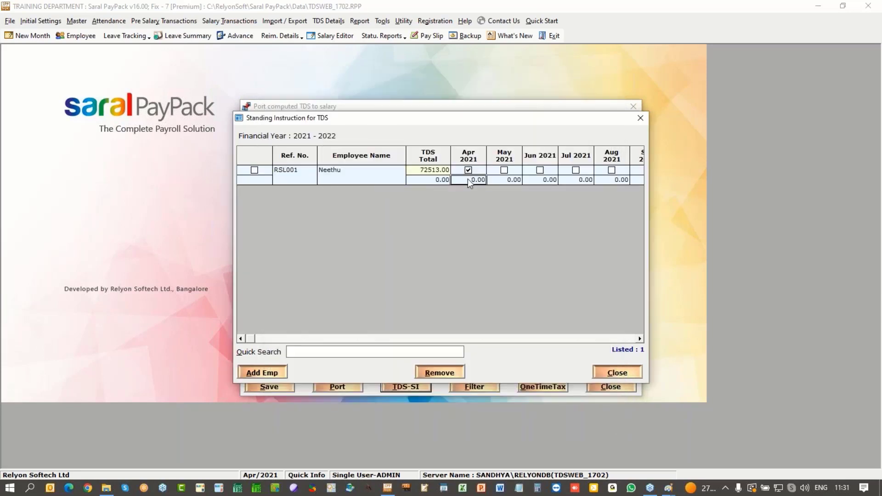
pyautogui.write('7000')
pyautogui.click(503, 171)
pyautogui.click(504, 180)
pyautogui.write('7000')
pyautogui.click(540, 171)
pyautogui.write('7000')
pyautogui.click(623, 374)
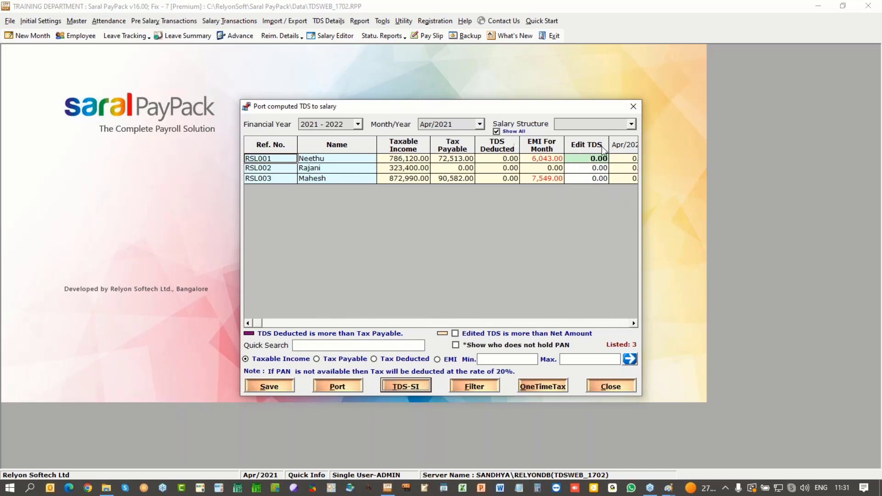
# Step: Port the computed April 2021 TDS and review the Sales Manager's Edit TDS and EMI
pyautogui.click(338, 387)
pyautogui.press('Return')
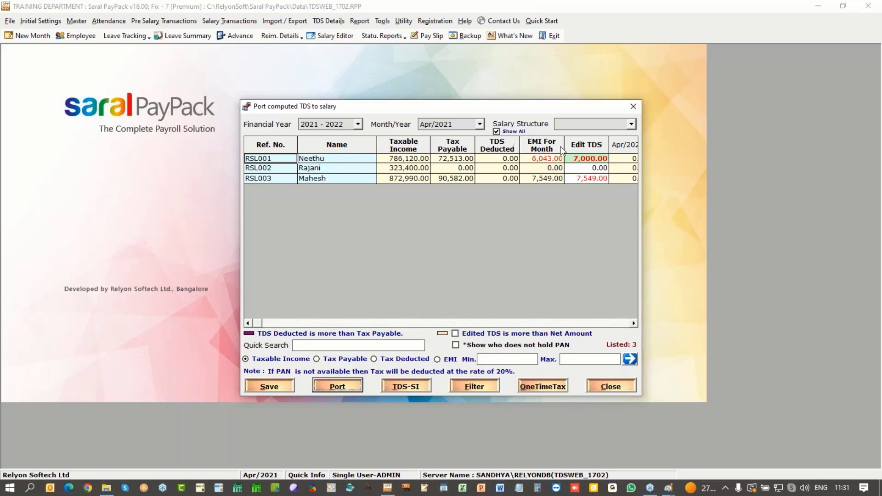
pyautogui.click(540, 183)
pyautogui.click(593, 179)
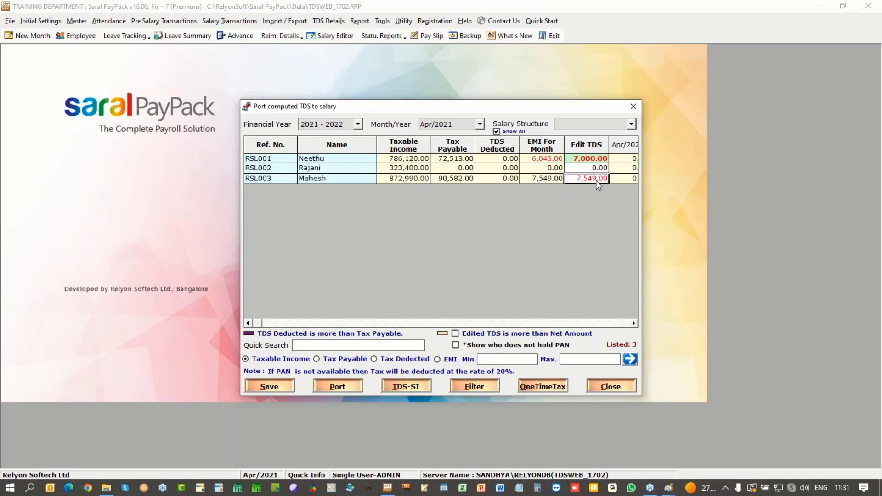
pyautogui.click(526, 182)
pyautogui.click(586, 181)
# Step: Save the ported TDS to salaries, approving the overwrite and salary recalculation
pyautogui.click(275, 387)
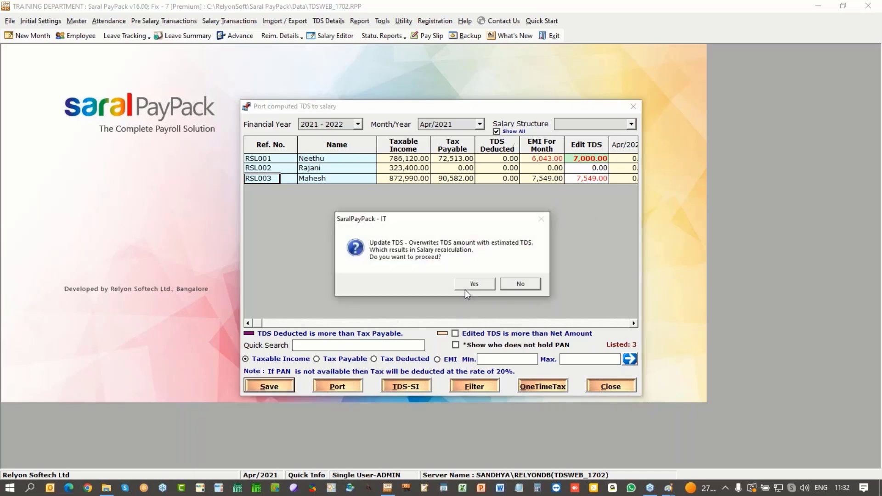
pyautogui.click(468, 287)
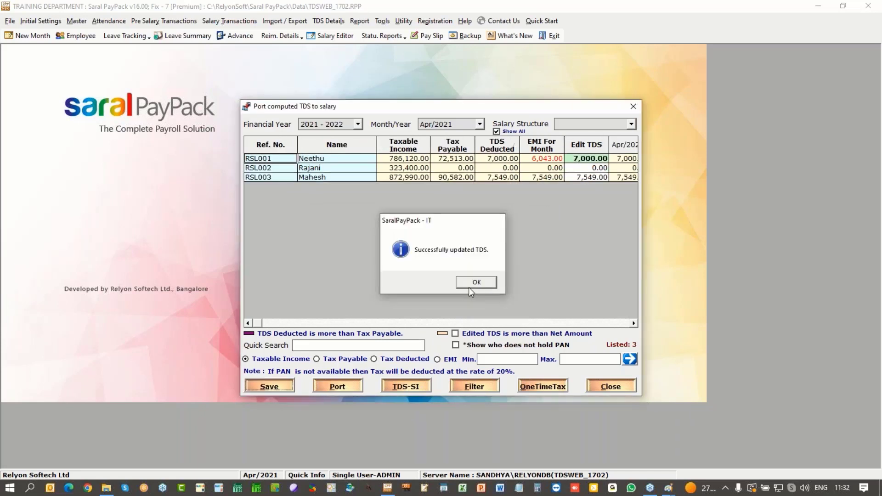
pyautogui.click(469, 282)
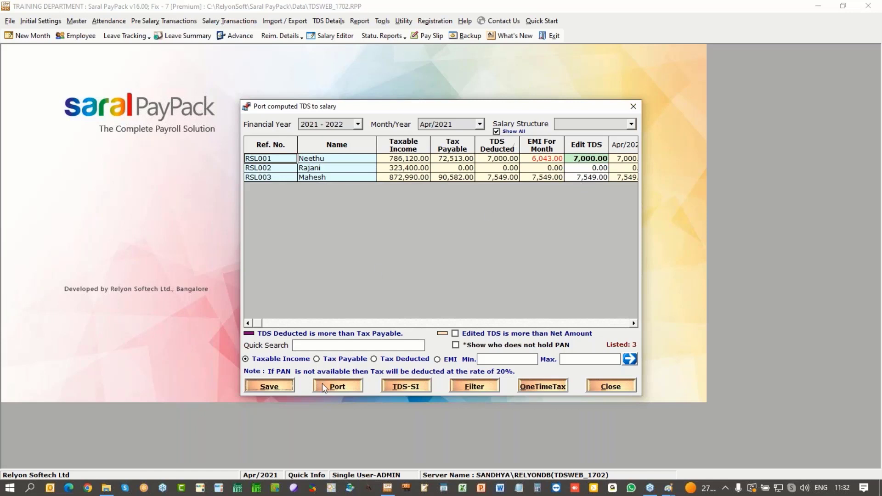
# Step: Attempt one-time tax, accept the structure-wise calculation warning, and close the porting window
pyautogui.click(543, 387)
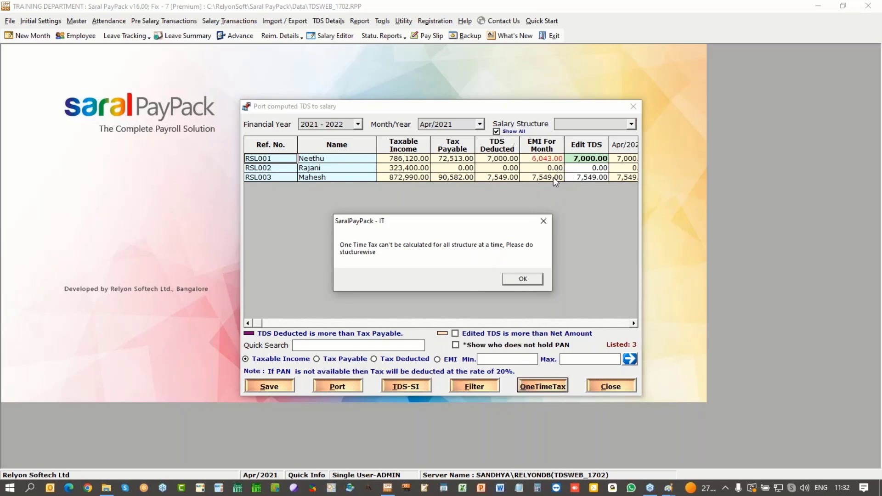
pyautogui.click(523, 279)
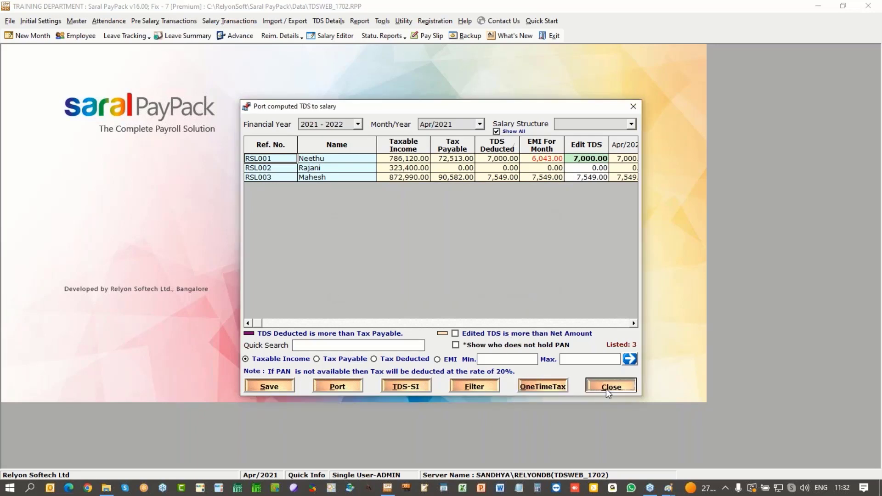
pyautogui.click(606, 389)
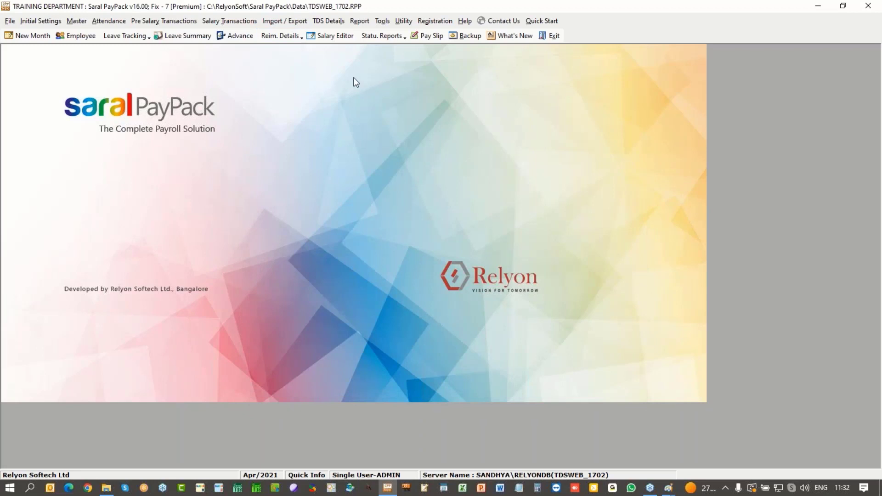
# Step: Open the April 2021 salary editor and update the changed salary calculations
pyautogui.click(335, 35)
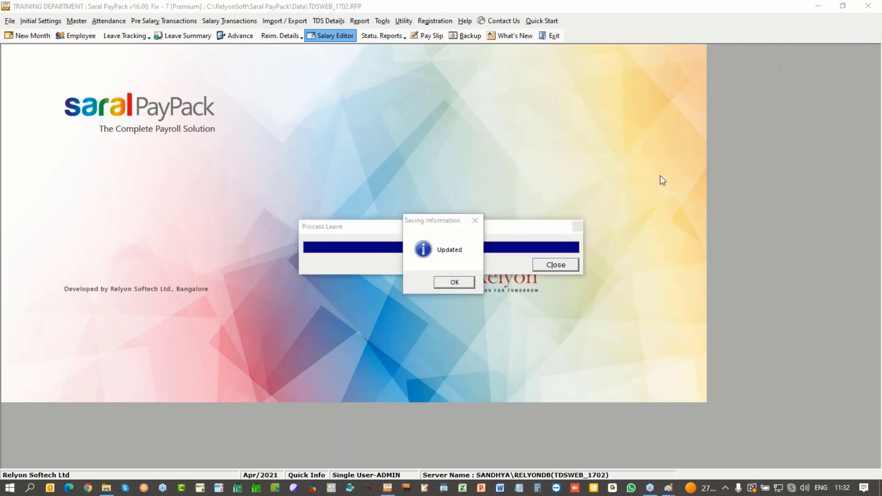
pyautogui.click(454, 282)
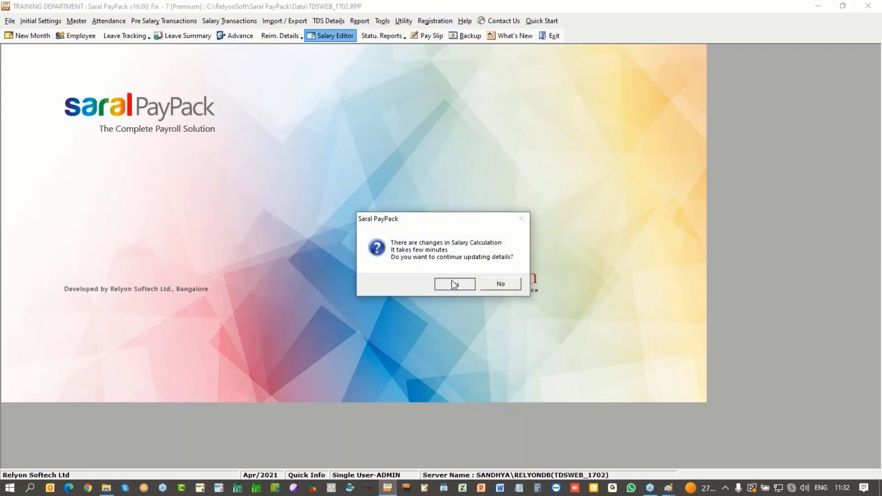
pyautogui.click(451, 283)
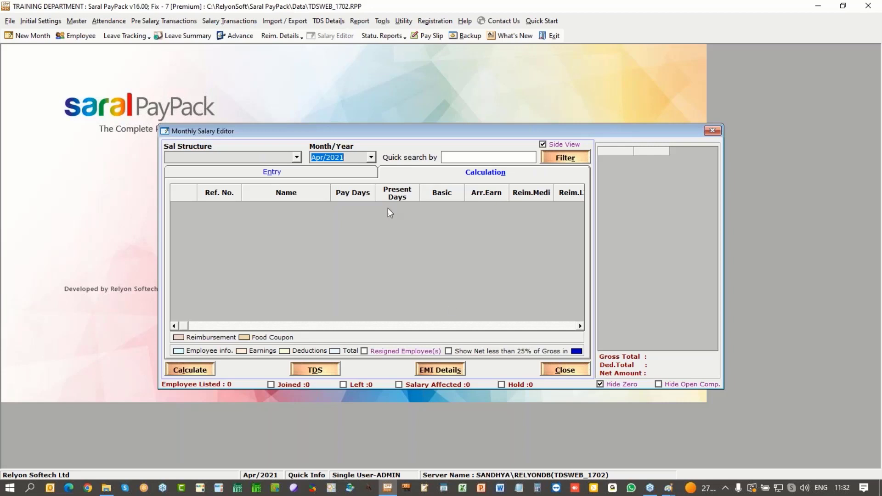
# Step: Review both Manager-structure employees' April salary breakdowns, including the Sales Manager
pyautogui.click(296, 157)
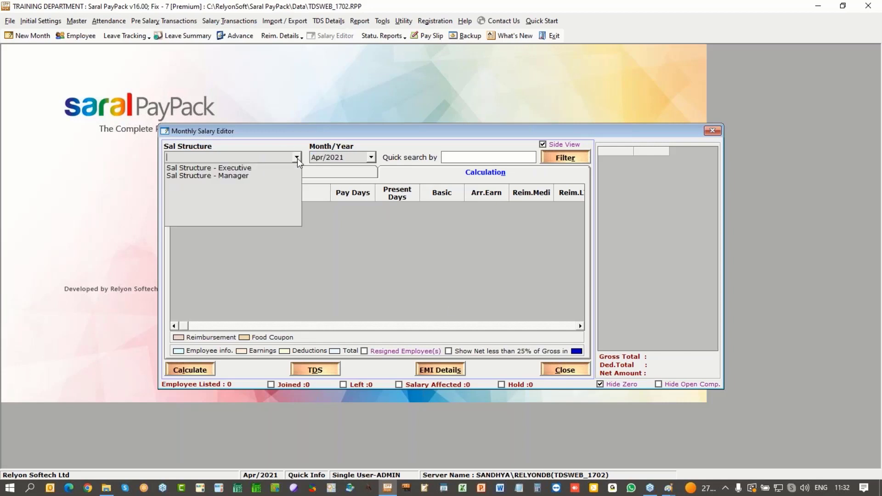
pyautogui.click(276, 176)
pyautogui.click(363, 209)
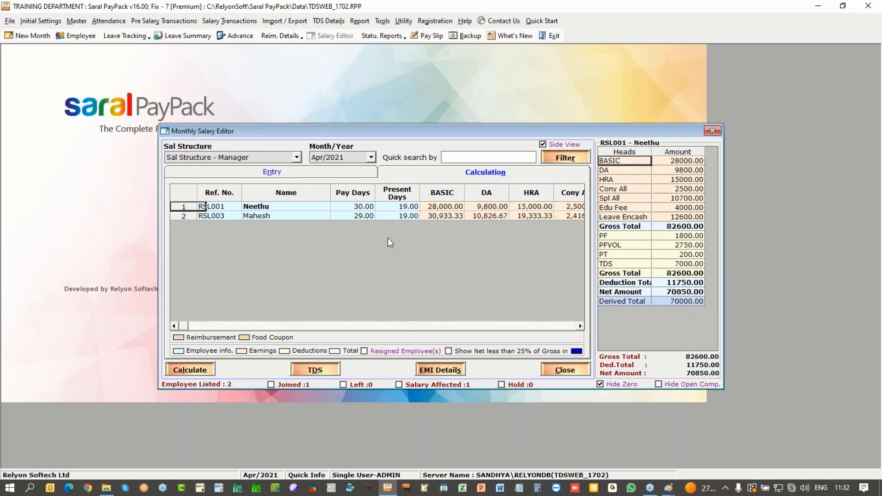
pyautogui.click(367, 217)
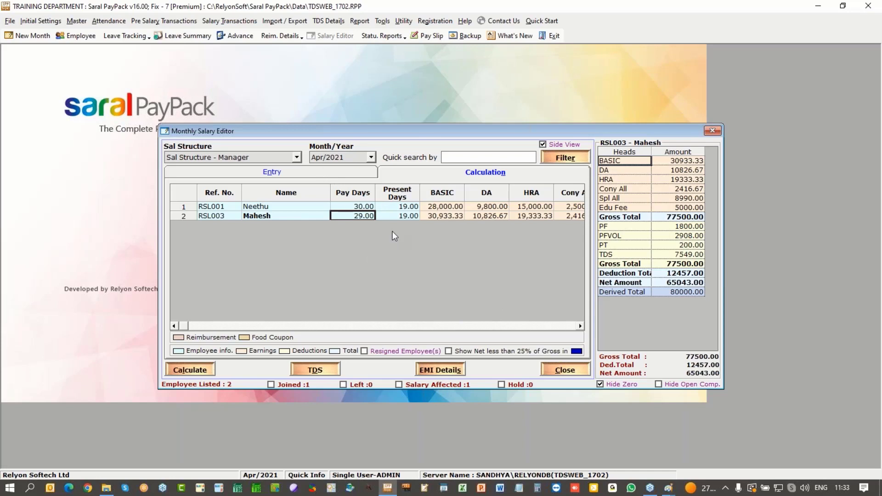
# Step: Switch to the Executive structure, check its employee's salary, and start porting TDS details
pyautogui.click(297, 157)
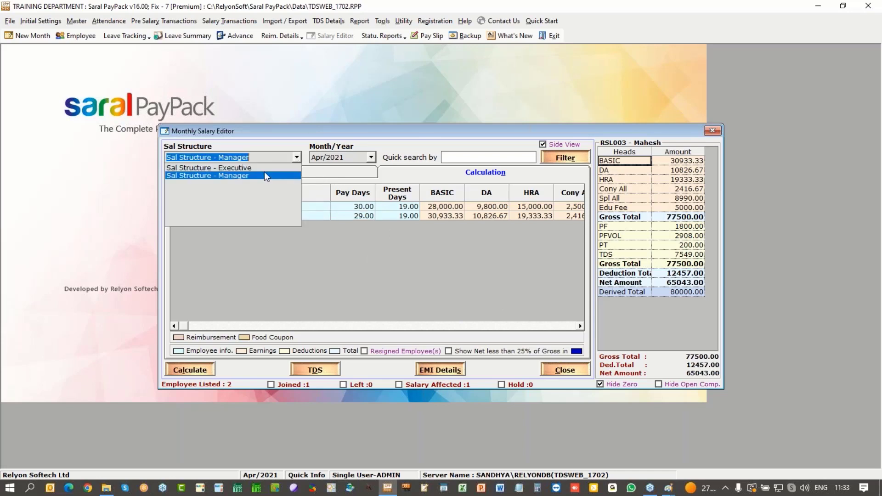
pyautogui.click(267, 168)
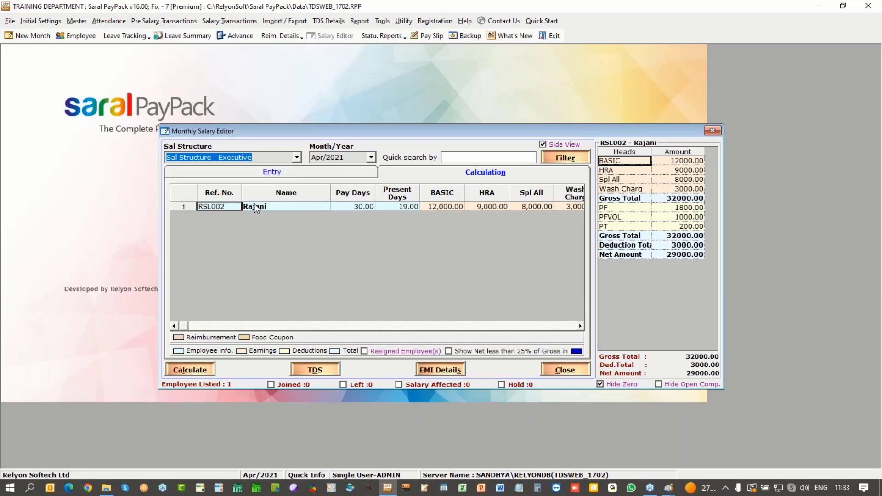
pyautogui.click(355, 206)
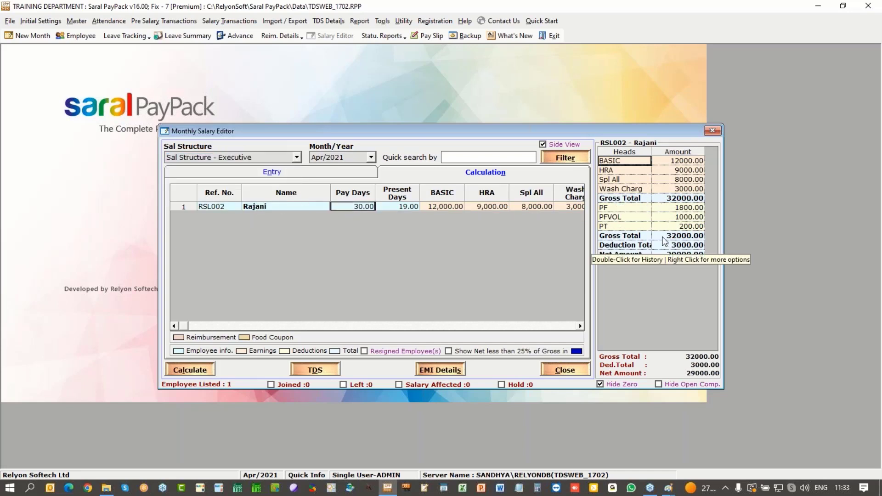
pyautogui.click(316, 370)
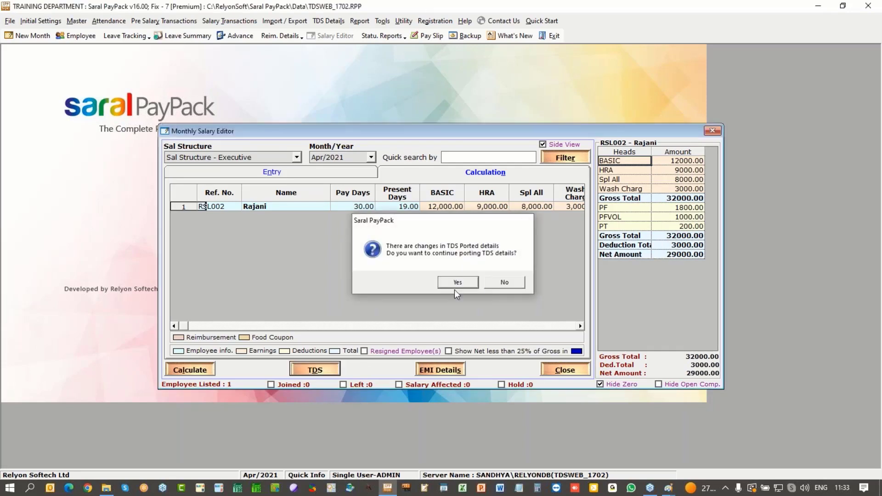
# Step: Confirm the TDS port, dismiss run-time error 364, and close both the porting window and April salary editor
pyautogui.click(455, 282)
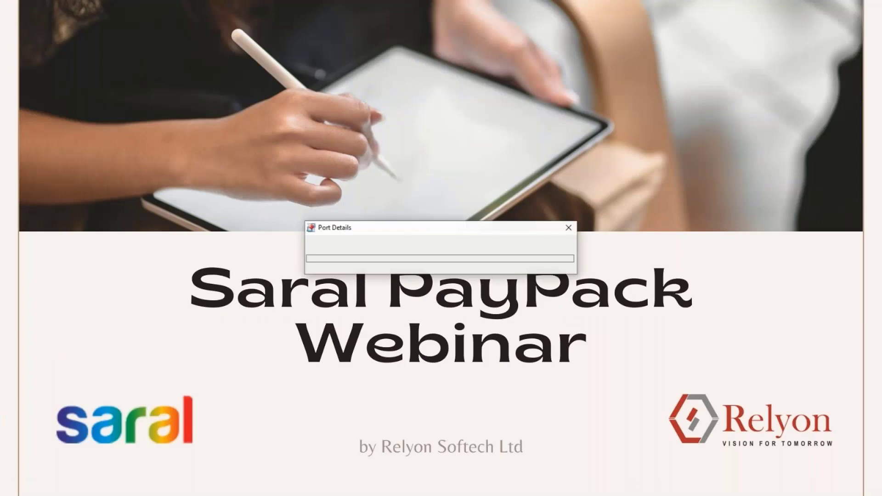
pyautogui.click(502, 284)
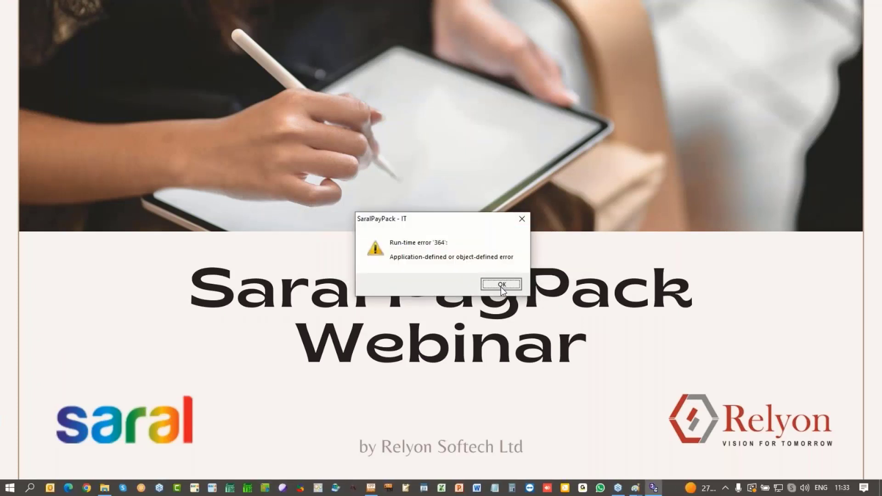
pyautogui.hotkey('alt', 'Tab')
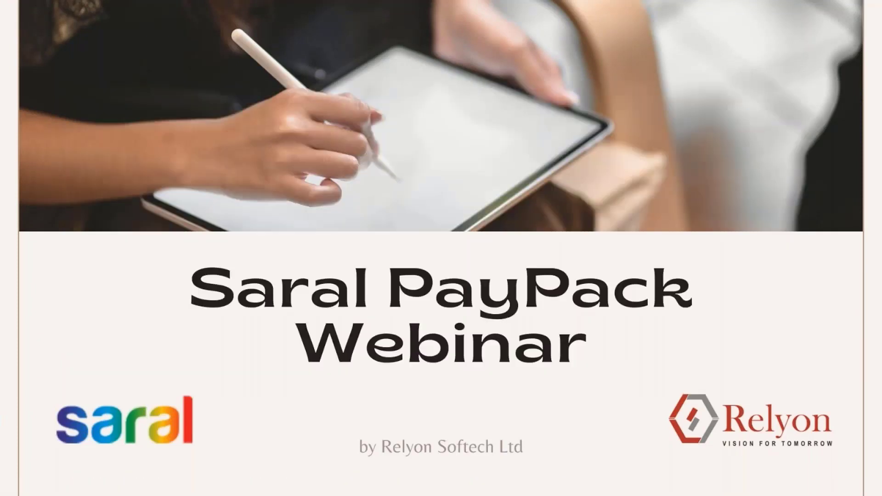
pyautogui.hotkey('alt', 'Tab')
pyautogui.hotkey('alt', 'Tab')
pyautogui.hotkey('alt', 'Tab')
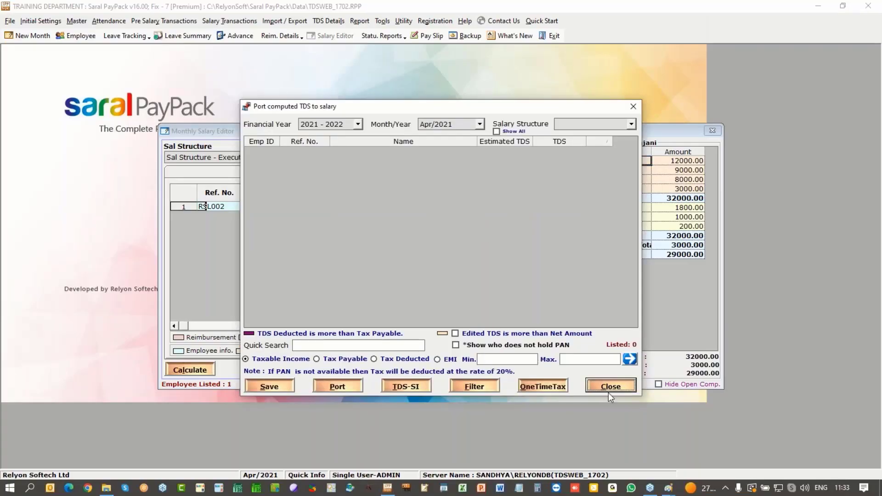
pyautogui.click(609, 392)
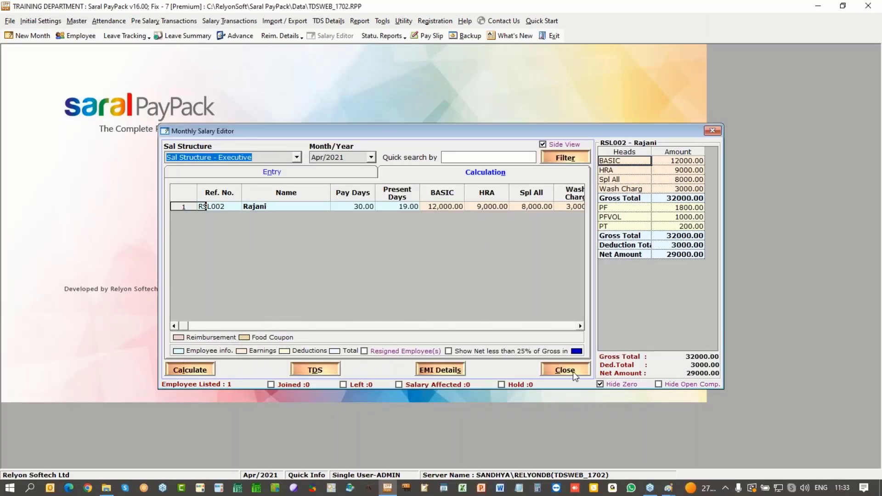
pyautogui.click(573, 371)
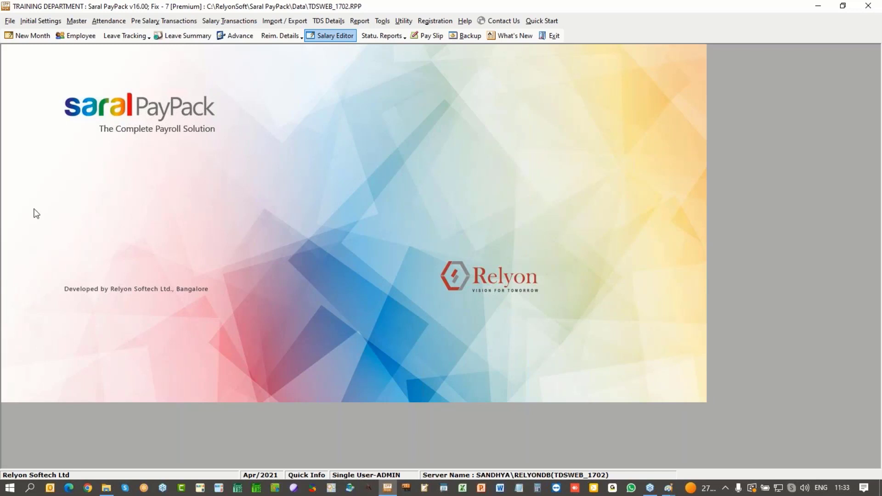
pyautogui.click(184, 21)
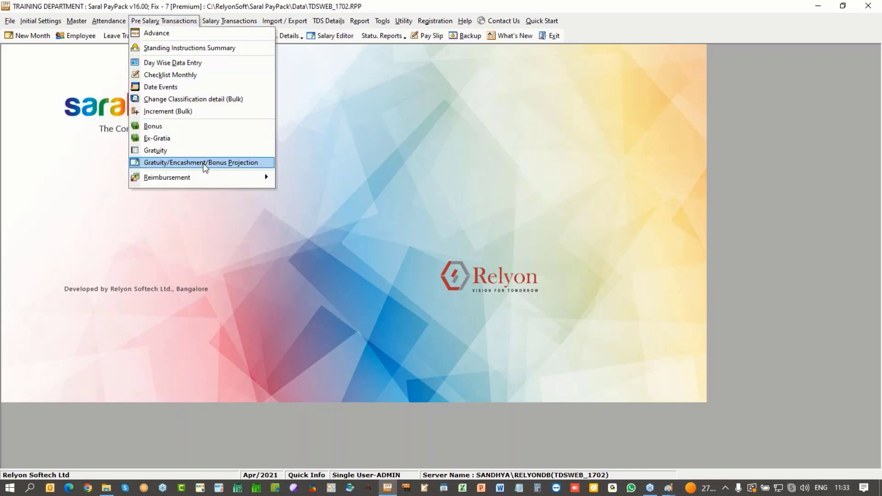
pyautogui.moveTo(256, 177)
pyautogui.click(308, 176)
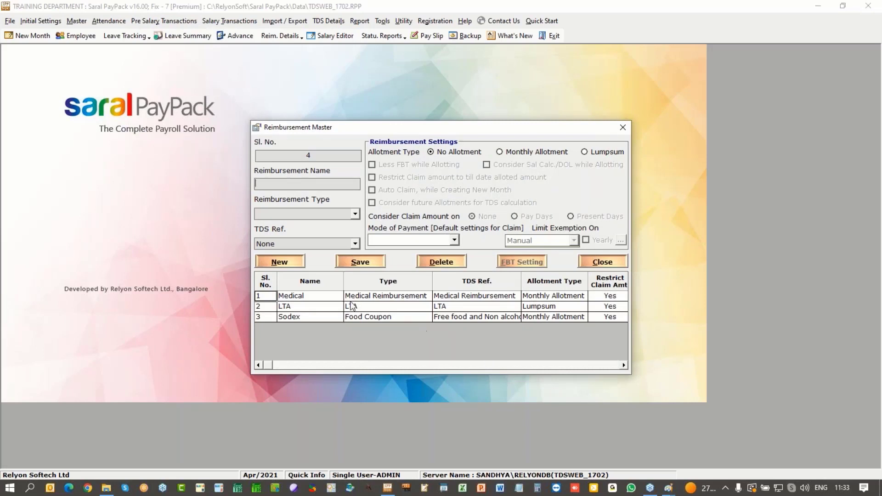
pyautogui.click(361, 297)
pyautogui.doubleClick(362, 296)
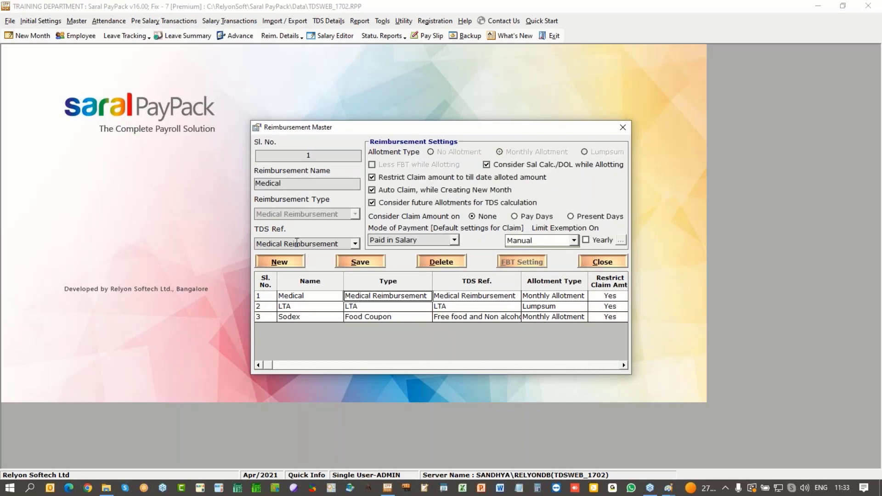
pyautogui.click(355, 244)
pyautogui.click(340, 255)
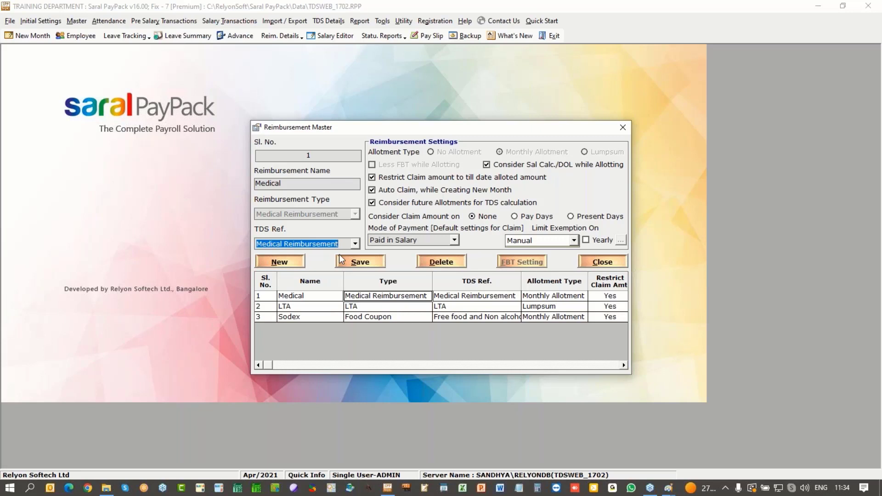
pyautogui.click(574, 240)
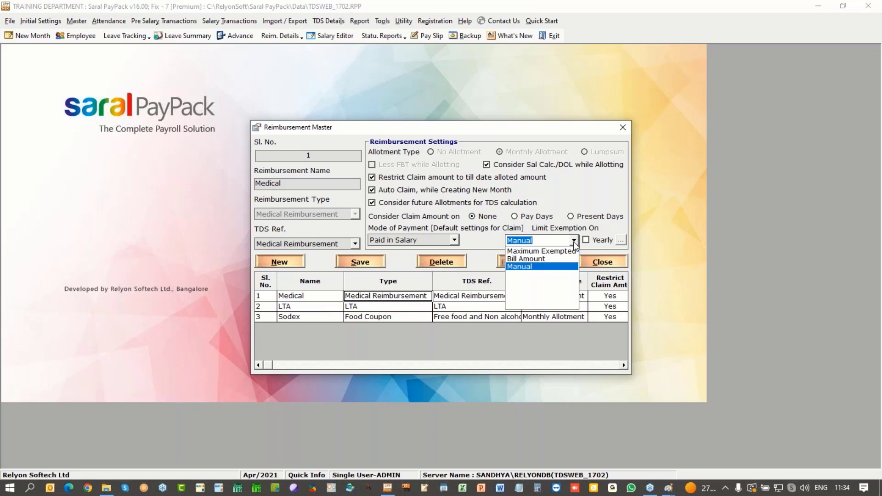
pyautogui.click(573, 242)
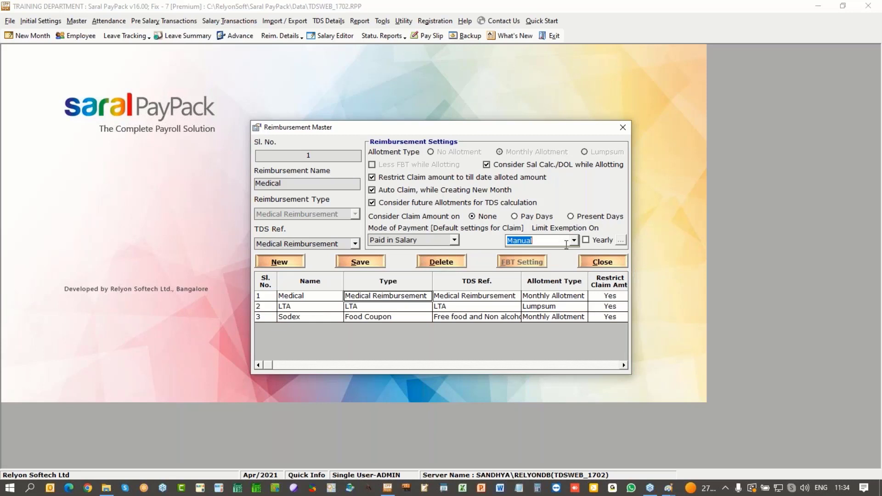
pyautogui.click(316, 307)
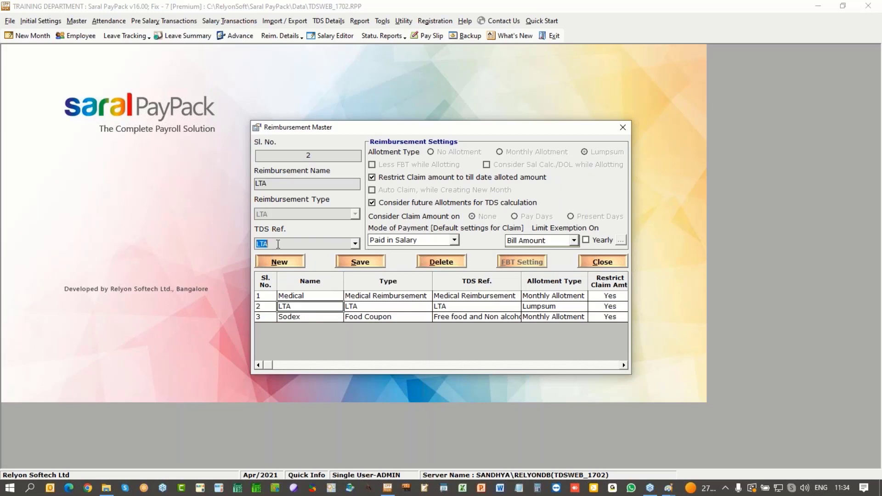
pyautogui.click(575, 241)
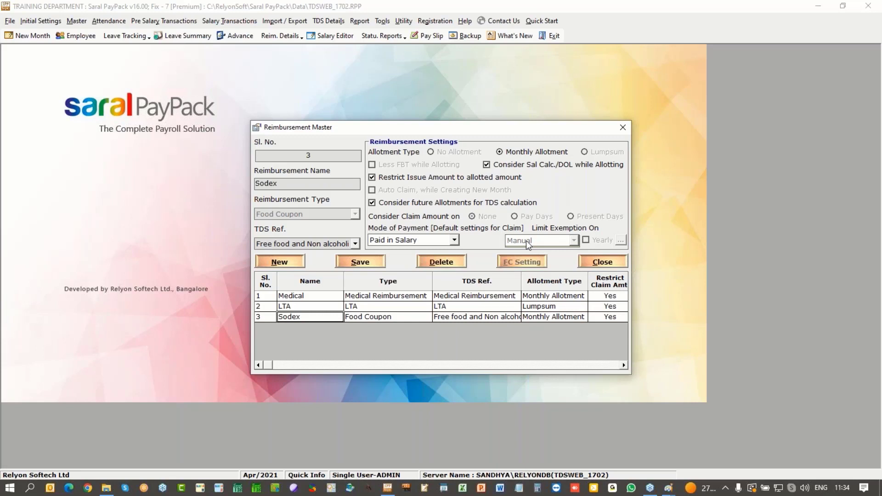
pyautogui.click(356, 244)
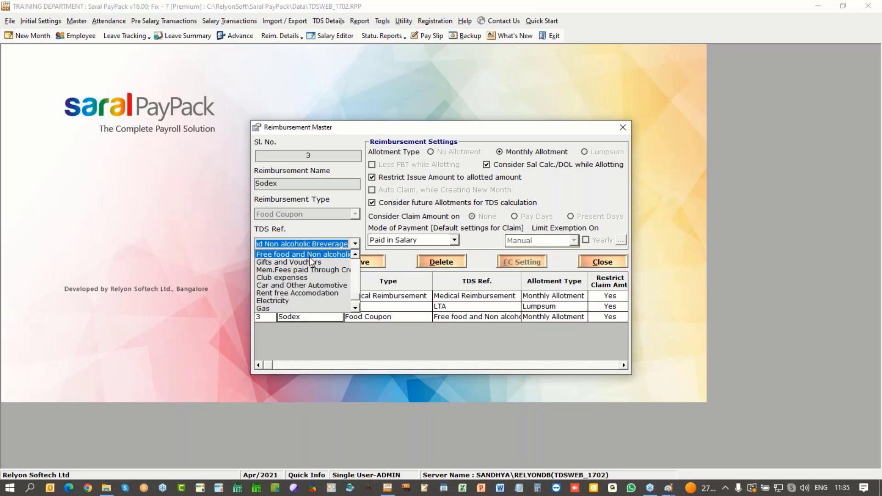
pyautogui.click(573, 337)
pyautogui.click(612, 265)
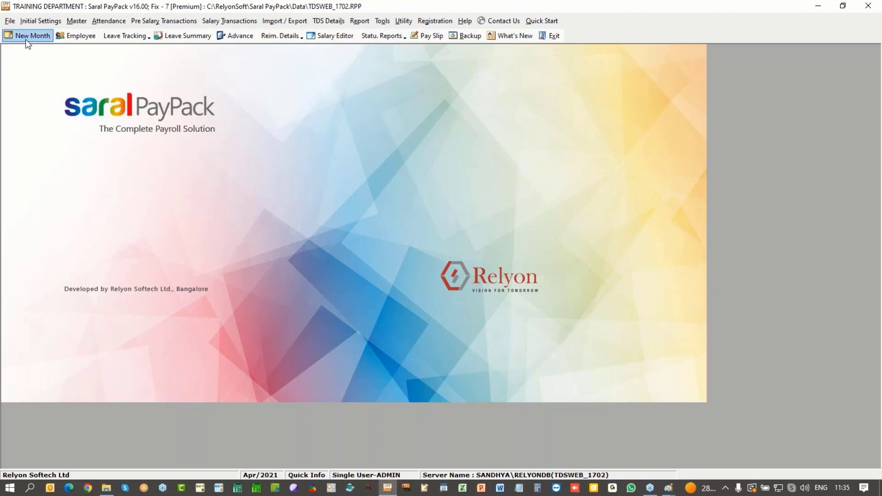
# Step: Create and save the May/2021 payroll month
pyautogui.click(28, 35)
pyautogui.click(395, 267)
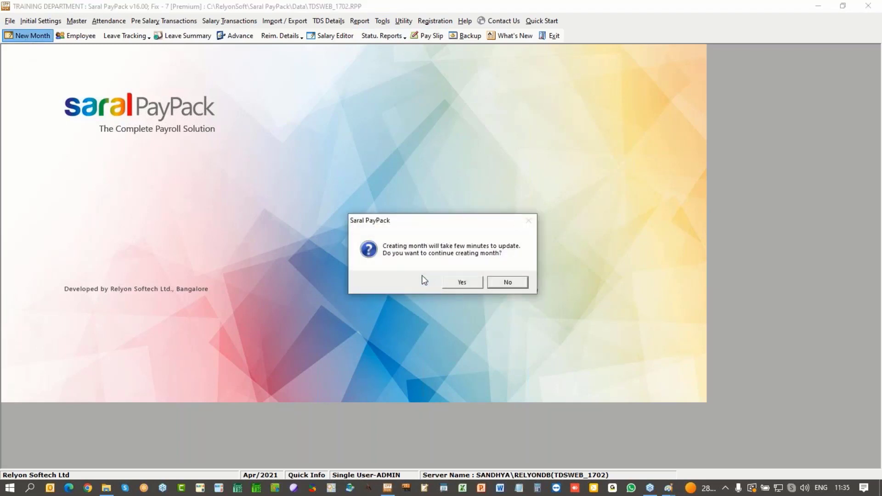
pyautogui.click(463, 288)
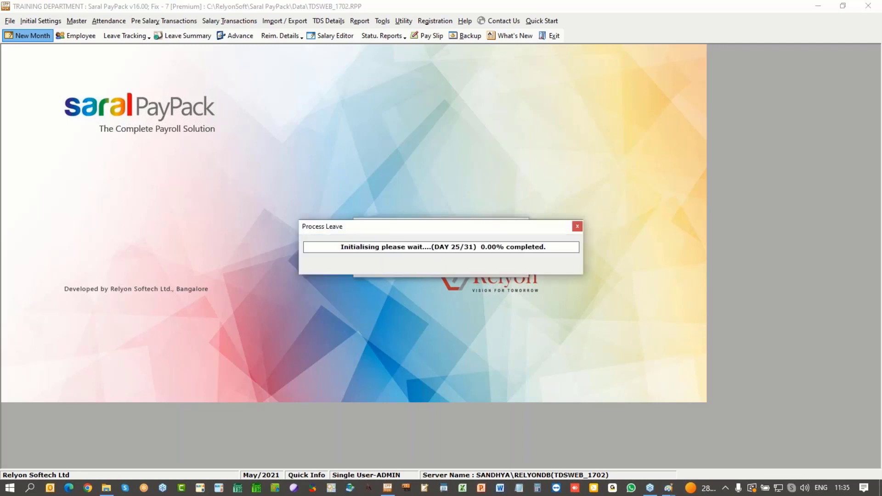
pyautogui.press('Return')
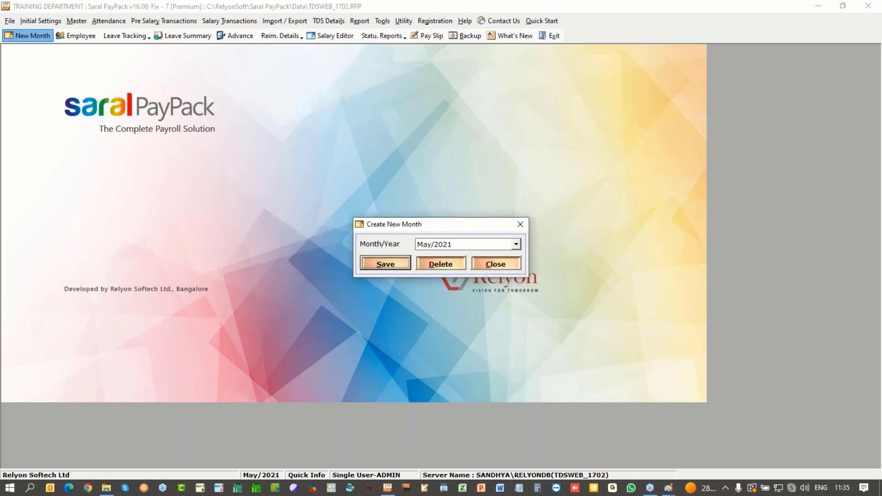
pyautogui.click(496, 263)
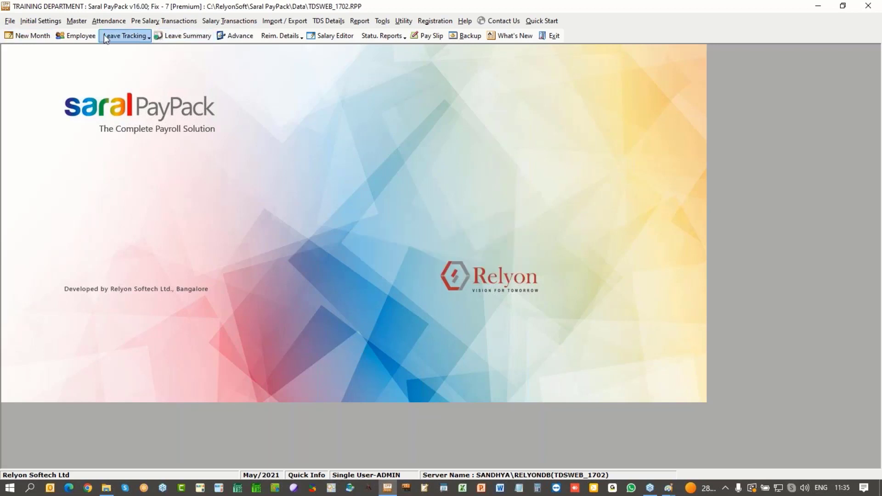
# Step: Open May's salary editor, process leave allotment, update salaries, and accept reimbursement-claim adjustments
pyautogui.click(341, 35)
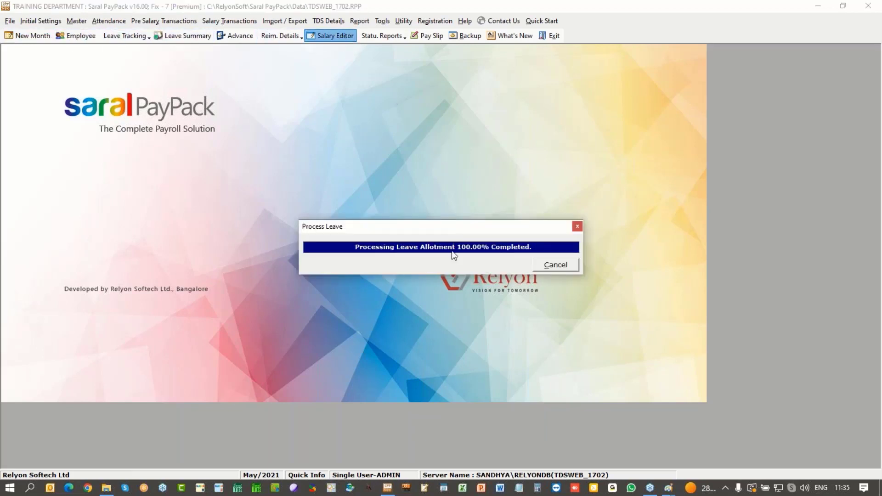
pyautogui.click(455, 280)
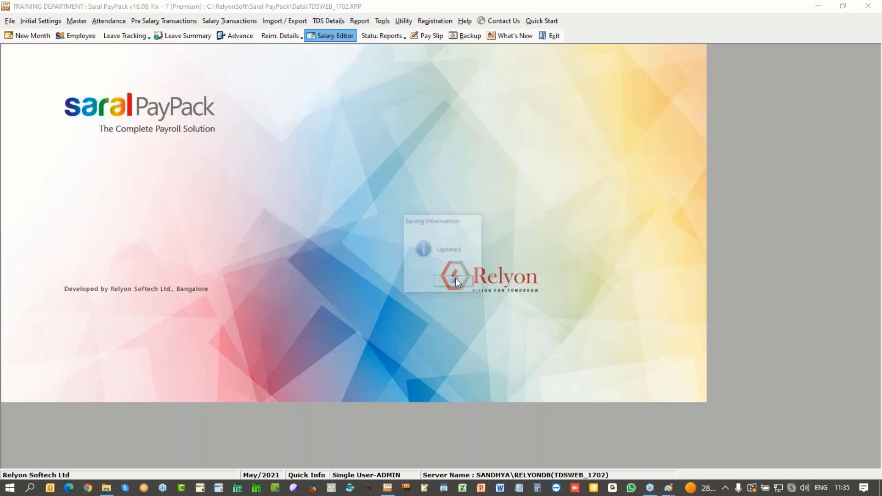
pyautogui.click(456, 283)
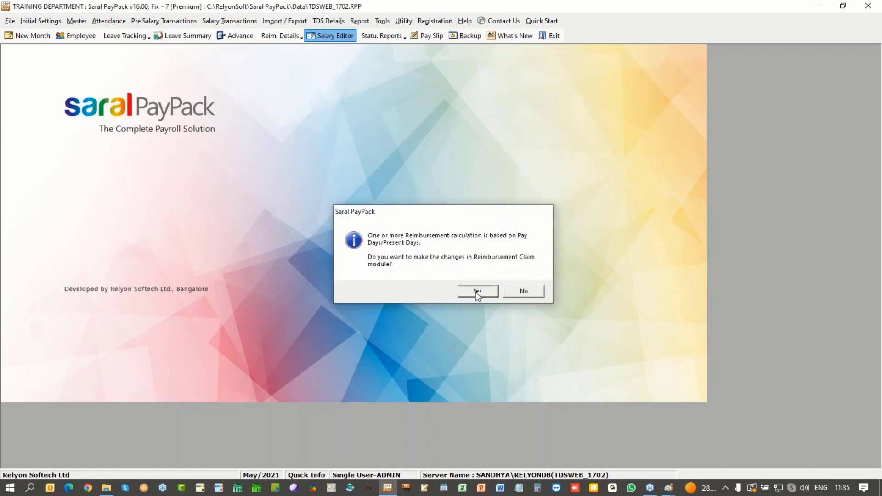
pyautogui.click(478, 292)
# Step: Check May net pay (66,750, 76,500 and 30,500) under Manager and Executive structures, then close
pyautogui.click(620, 373)
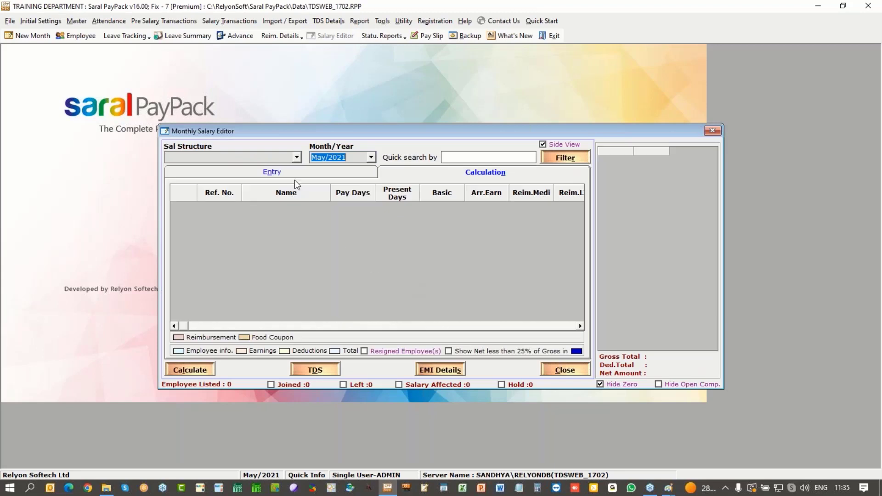
pyautogui.click(297, 157)
pyautogui.click(287, 175)
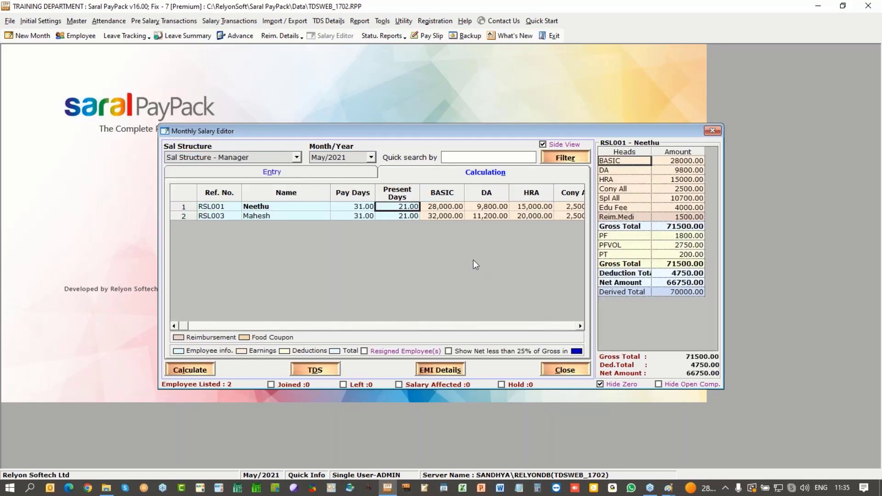
pyautogui.click(395, 217)
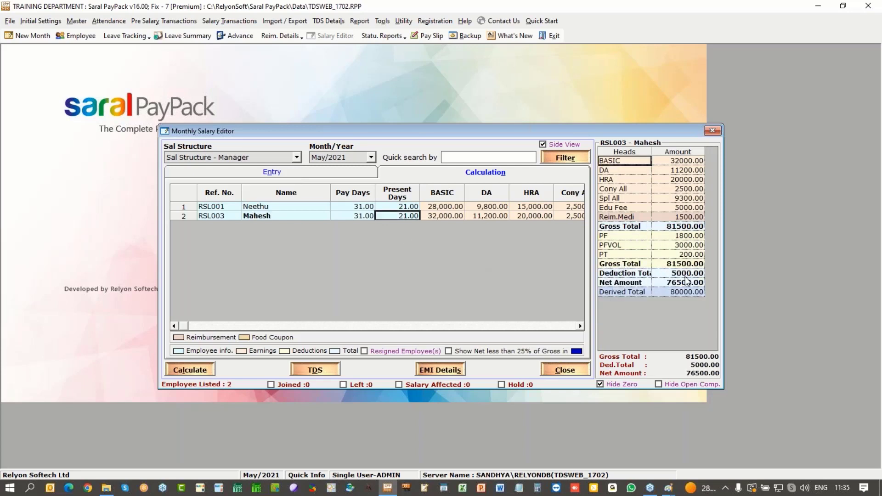
pyautogui.click(410, 209)
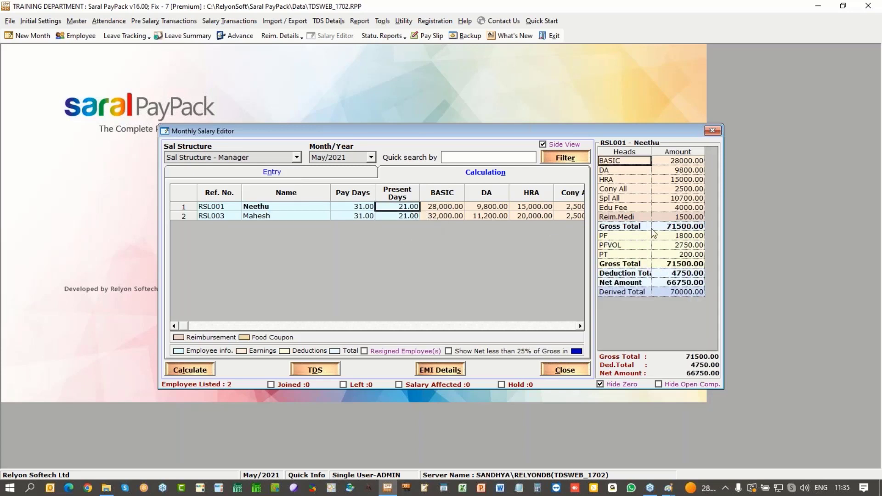
pyautogui.click(297, 157)
pyautogui.click(276, 168)
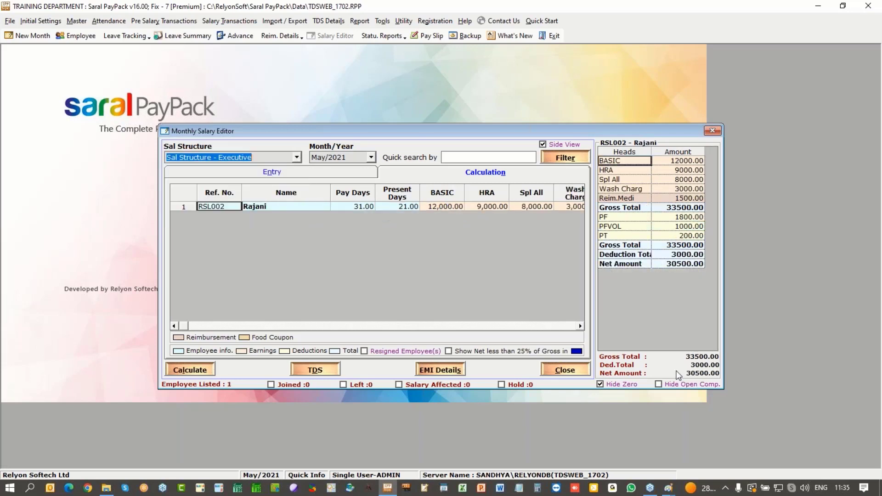
pyautogui.click(712, 132)
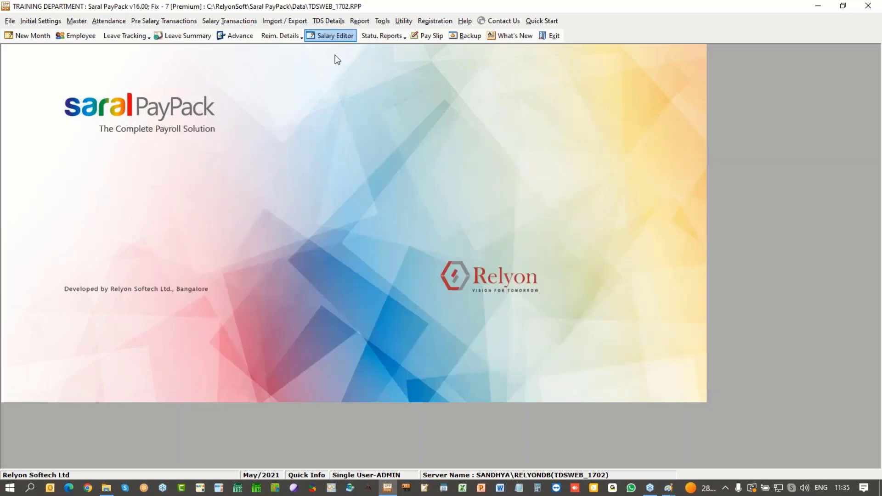
# Step: Port the three employees' 2021–2022 salary and TDS details, then recompute their income tax
pyautogui.click(327, 22)
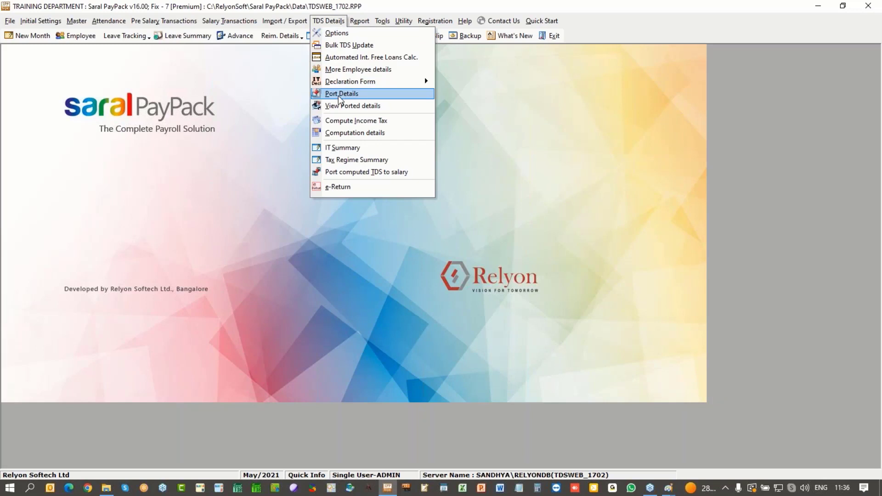
pyautogui.click(343, 93)
pyautogui.click(474, 285)
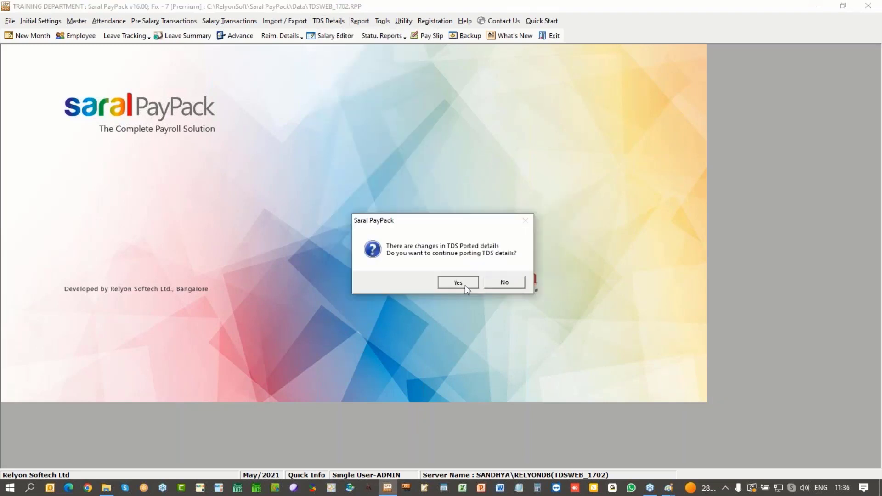
pyautogui.click(465, 286)
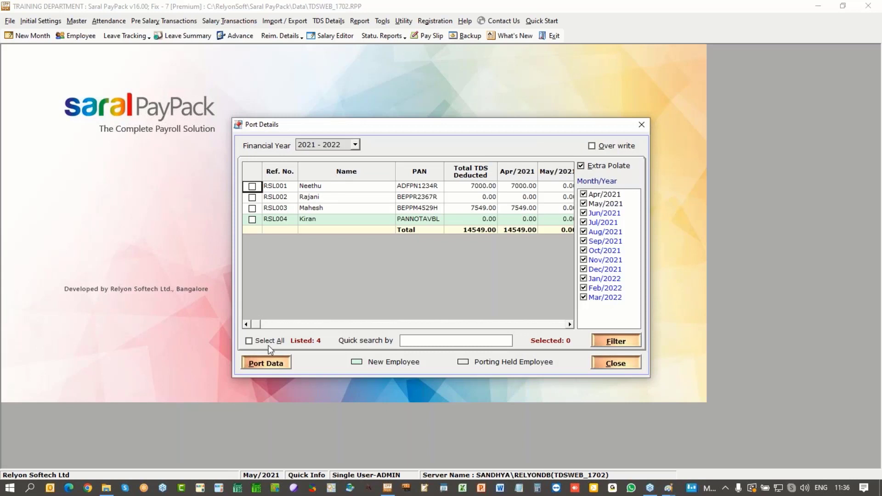
pyautogui.click(262, 363)
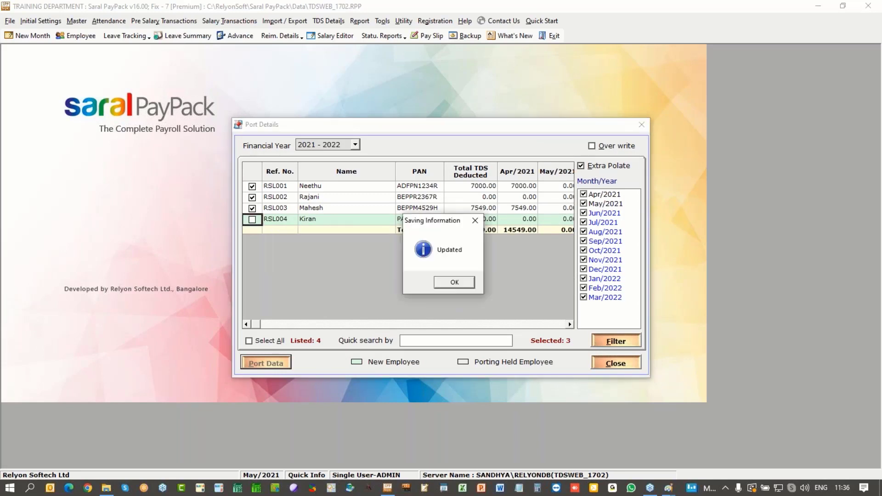
pyautogui.click(456, 286)
pyautogui.click(605, 363)
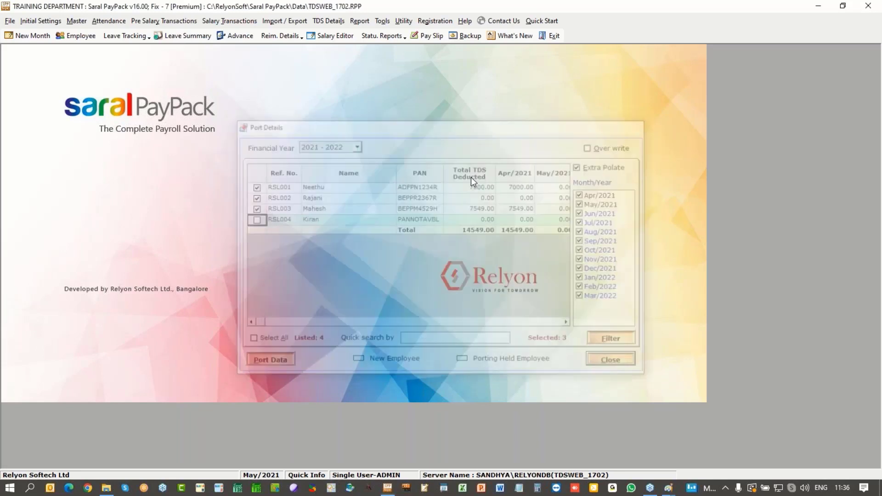
pyautogui.click(328, 21)
pyautogui.click(333, 121)
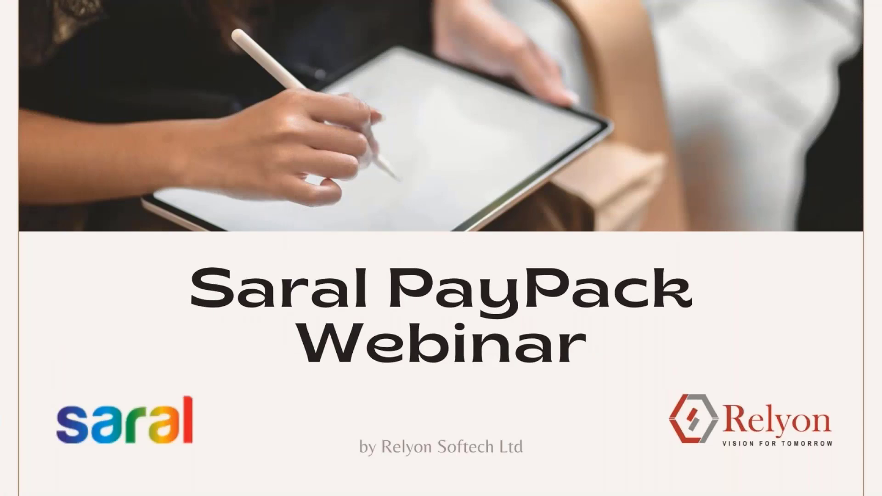
pyautogui.hotkey('alt', 'Tab')
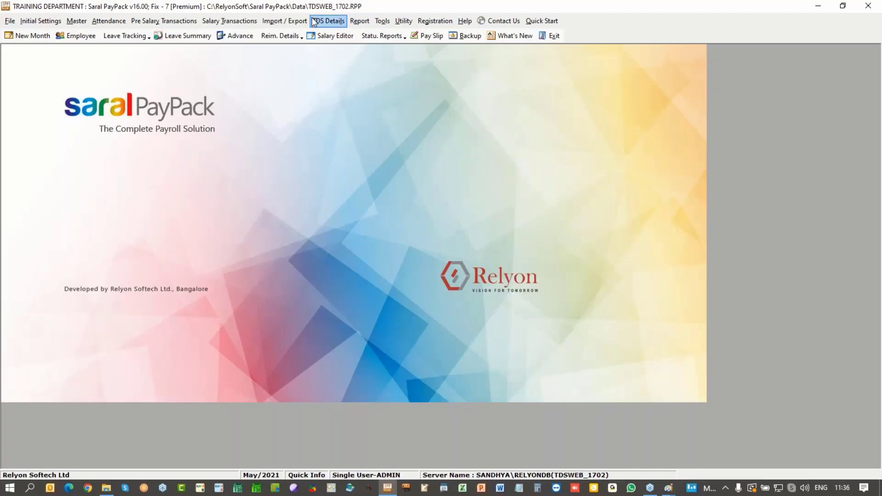
# Step: Port the computed TDS into May 2021 salaries, showing employees from all salary structures
pyautogui.click(328, 21)
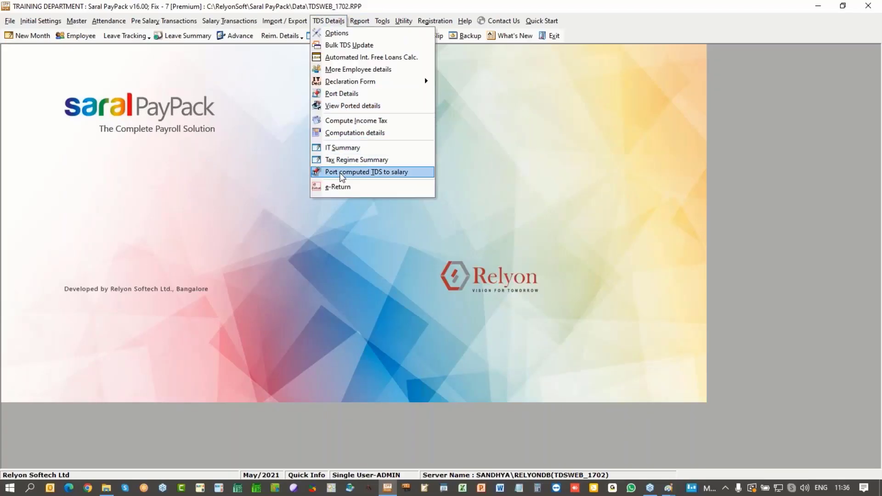
pyautogui.click(342, 173)
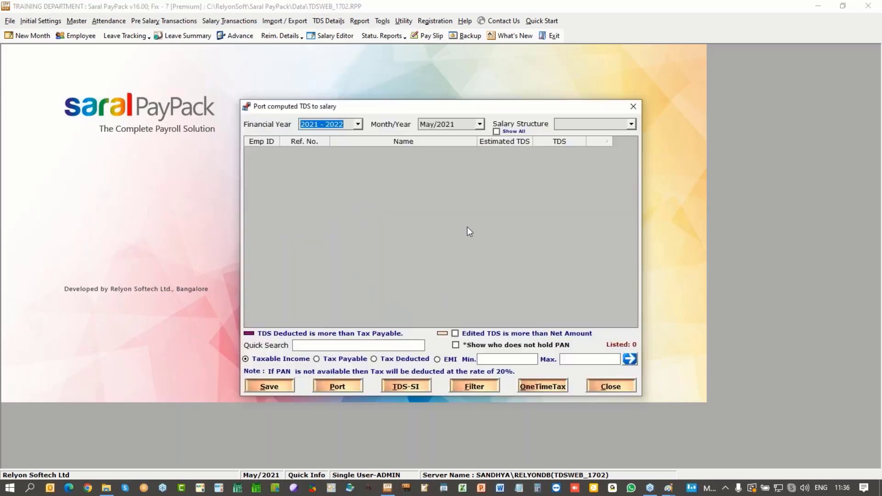
pyautogui.click(631, 125)
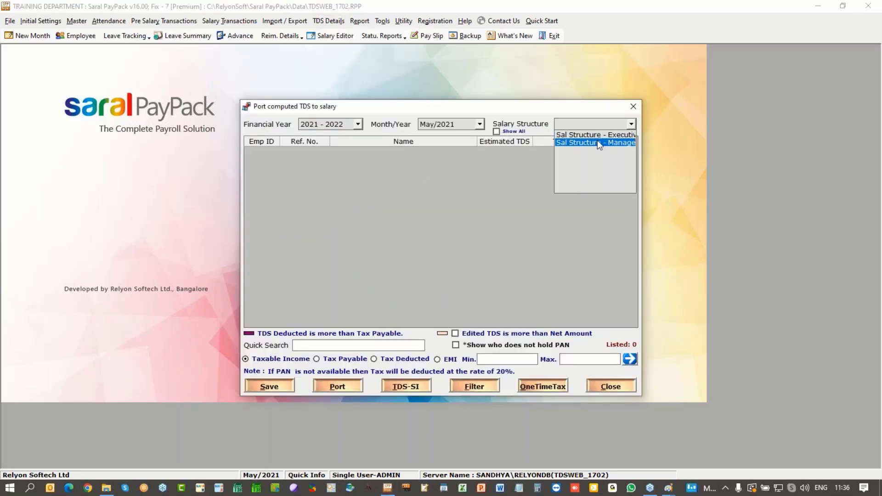
pyautogui.click(513, 132)
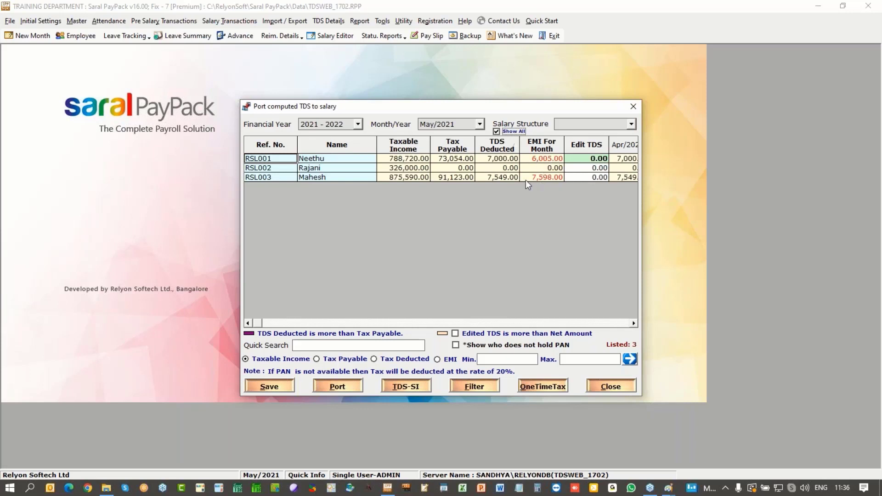
pyautogui.click(338, 386)
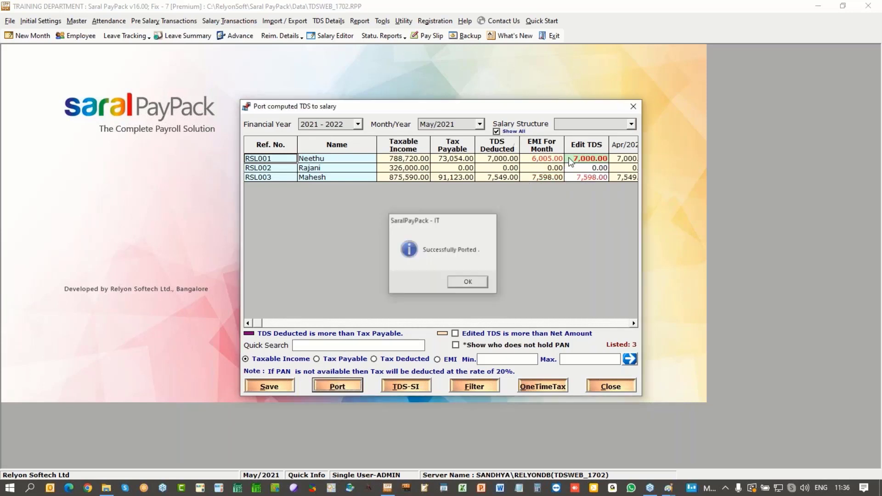
pyautogui.press('Return')
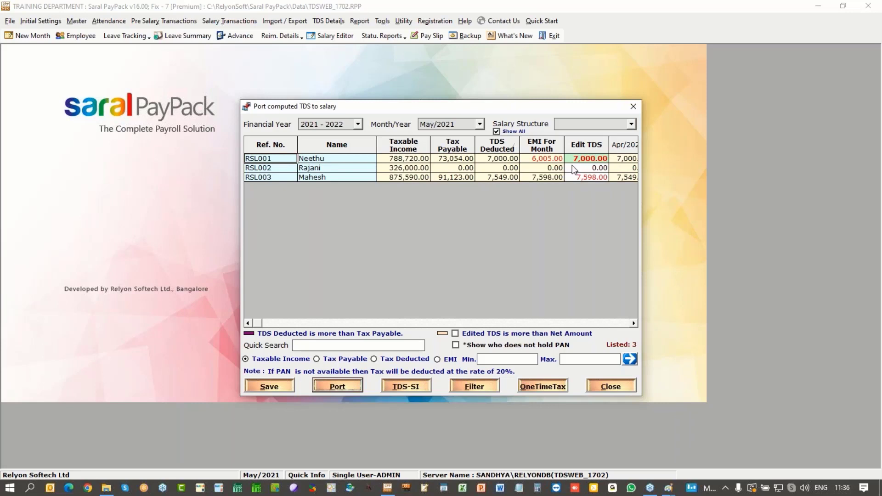
# Step: Save the ported TDS so TDS deducted becomes 14,000 and 15,147, then close the window
pyautogui.click(272, 389)
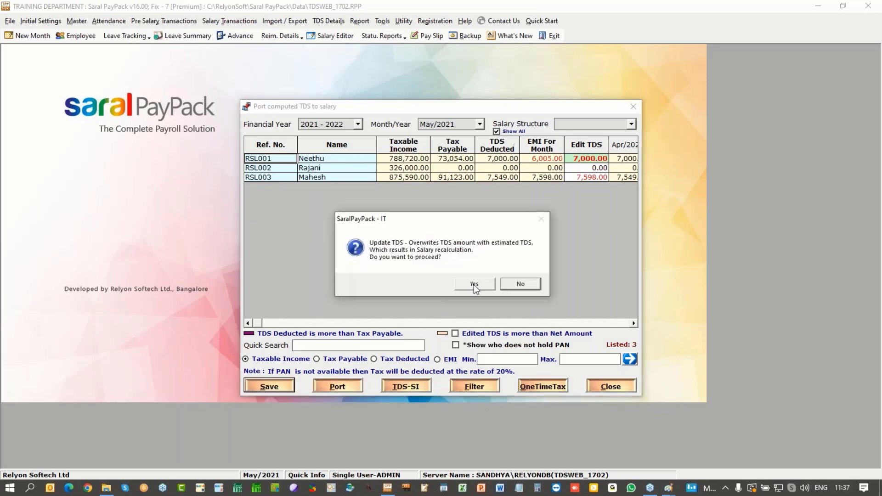
pyautogui.click(473, 284)
pyautogui.click(473, 284)
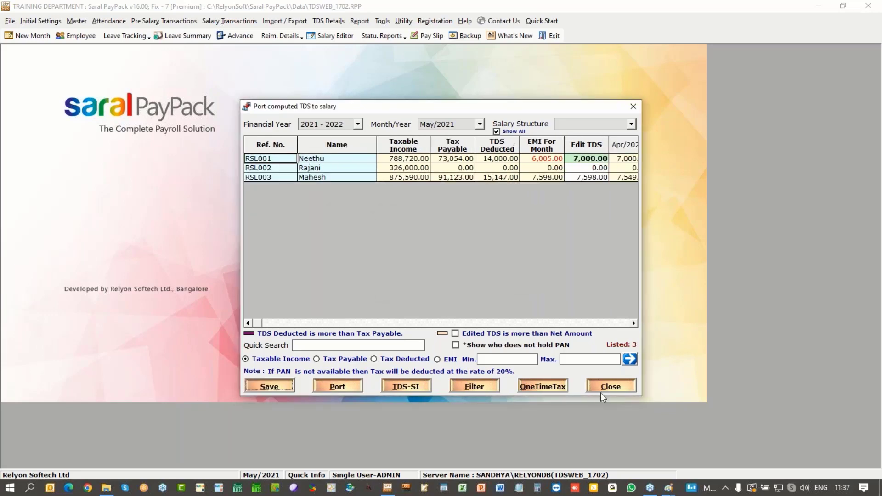
pyautogui.click(606, 390)
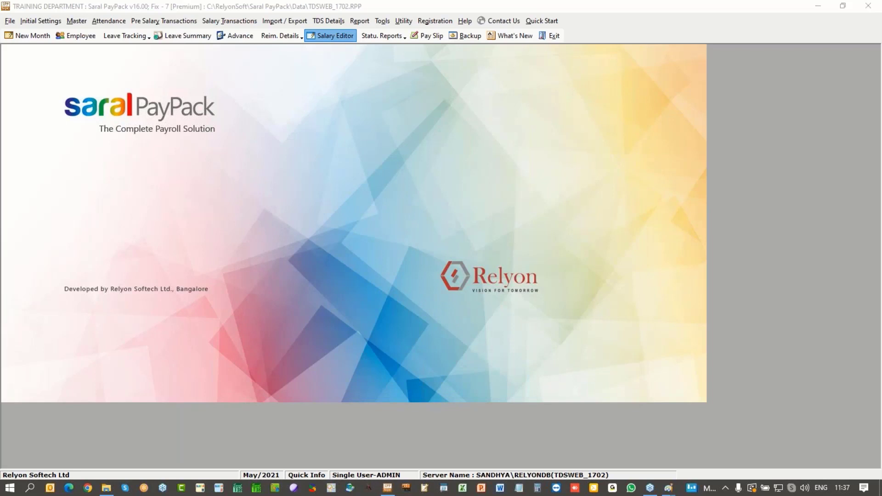
# Step: Recalculate May 2021 salaries and confirm the first Manager employee shows TDS 7,000 and net 59,750
pyautogui.click(337, 39)
pyautogui.press('Return')
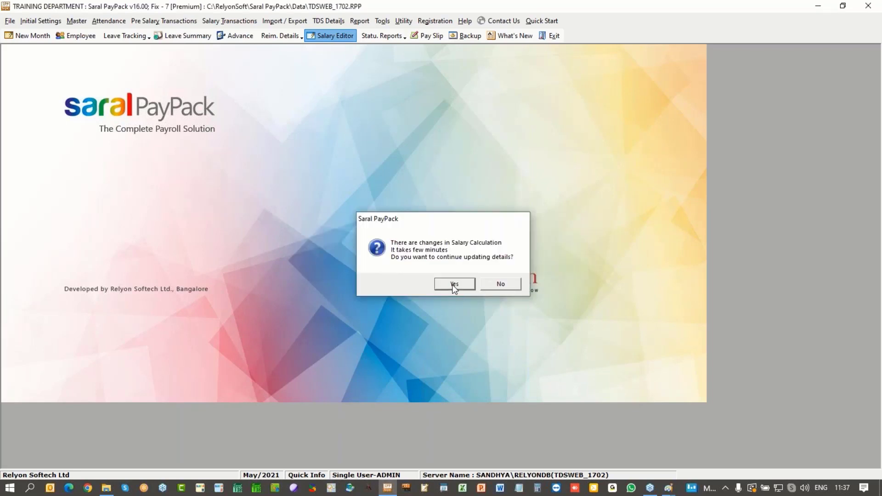
pyautogui.click(452, 285)
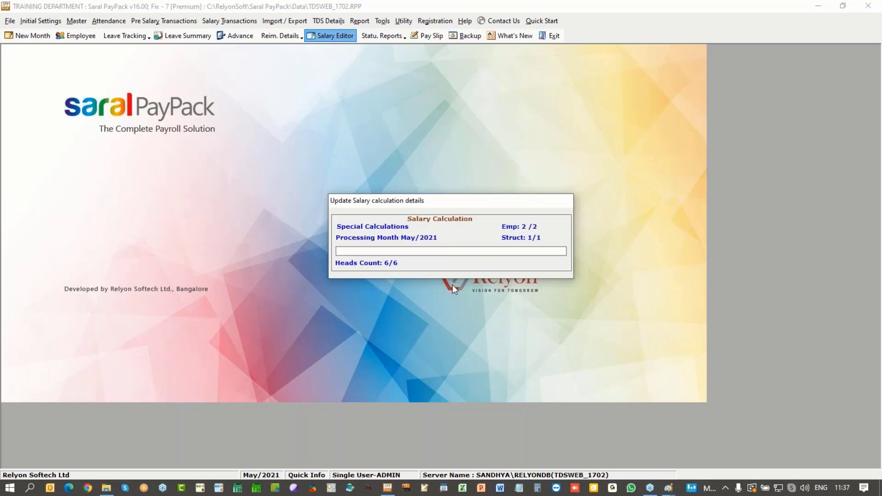
pyautogui.click(297, 158)
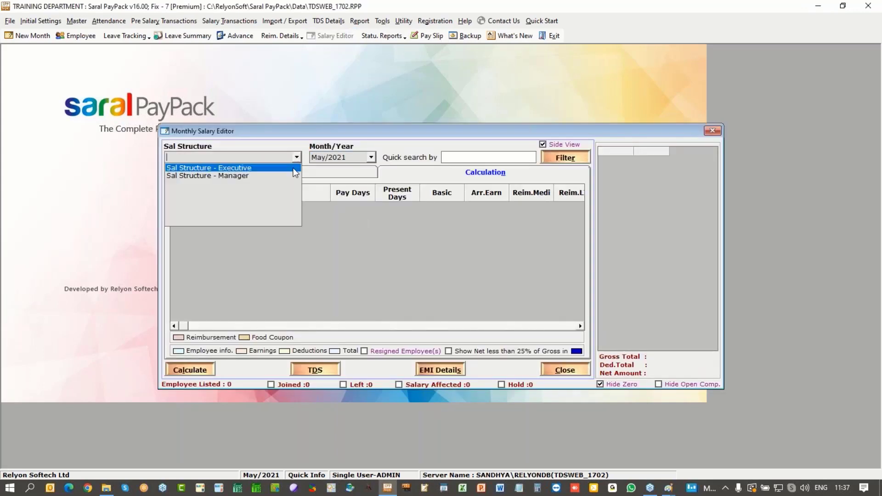
pyautogui.click(295, 177)
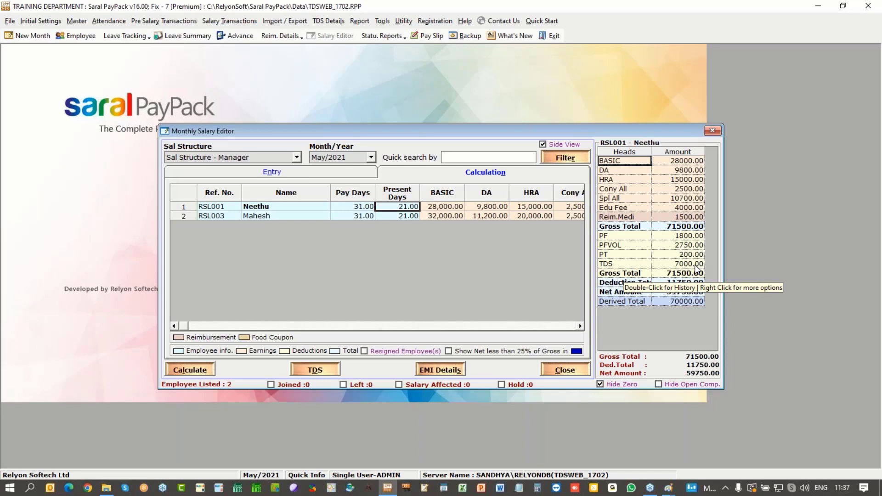
pyautogui.click(713, 131)
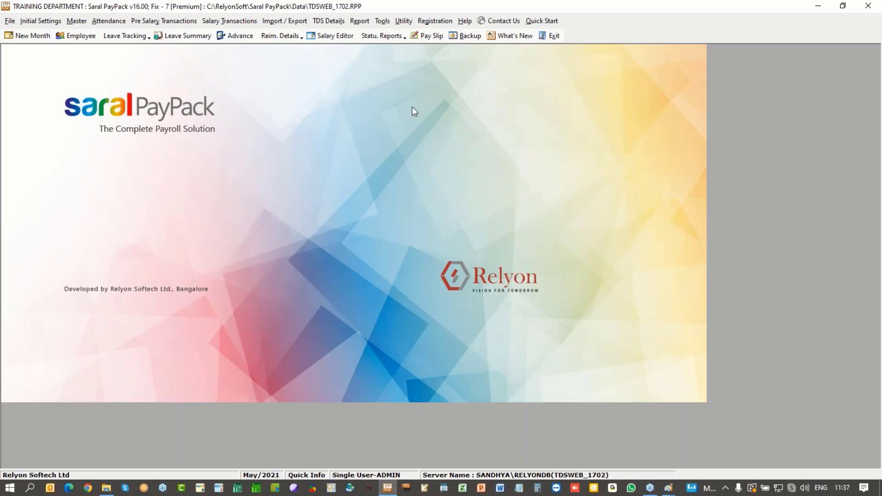
# Step: Open the Tax Regime Summary, letting the tax computation finish first
pyautogui.click(331, 21)
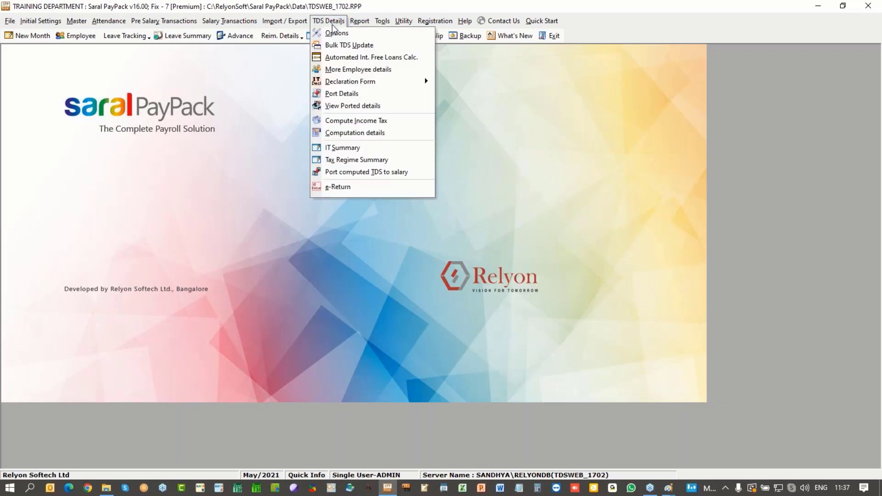
pyautogui.click(342, 161)
pyautogui.click(520, 283)
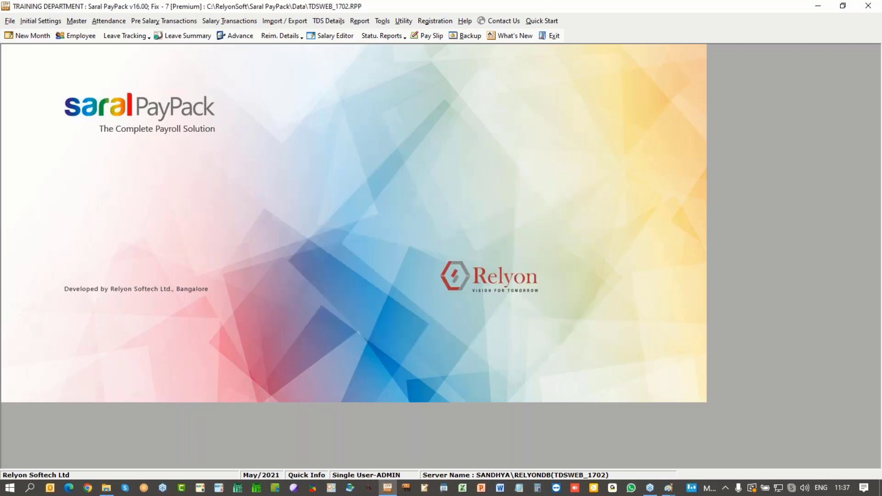
pyautogui.press('Return')
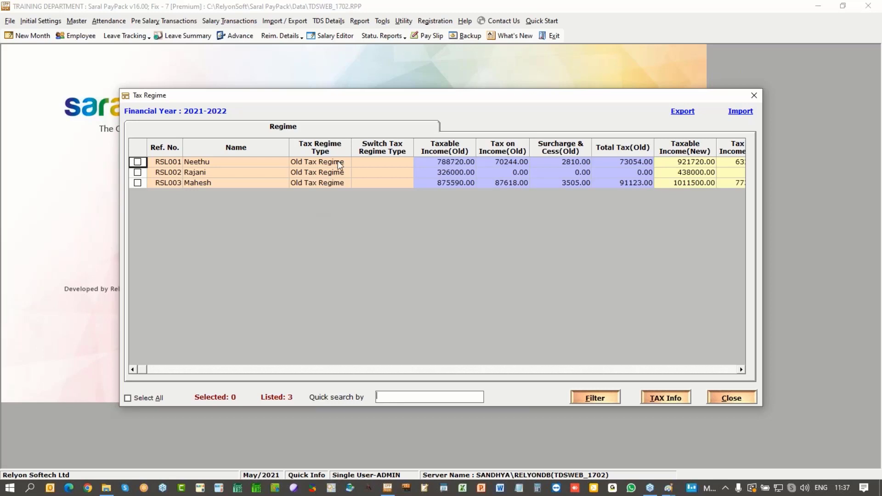
# Step: Mark the second employee to switch from the Old to the New Tax Regime
pyautogui.click(374, 166)
pyautogui.click(137, 172)
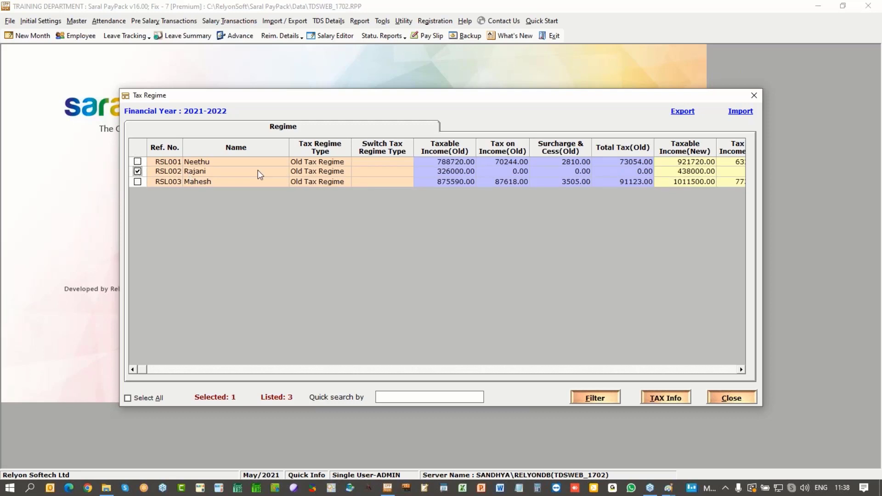
pyautogui.click(366, 171)
pyautogui.click(408, 172)
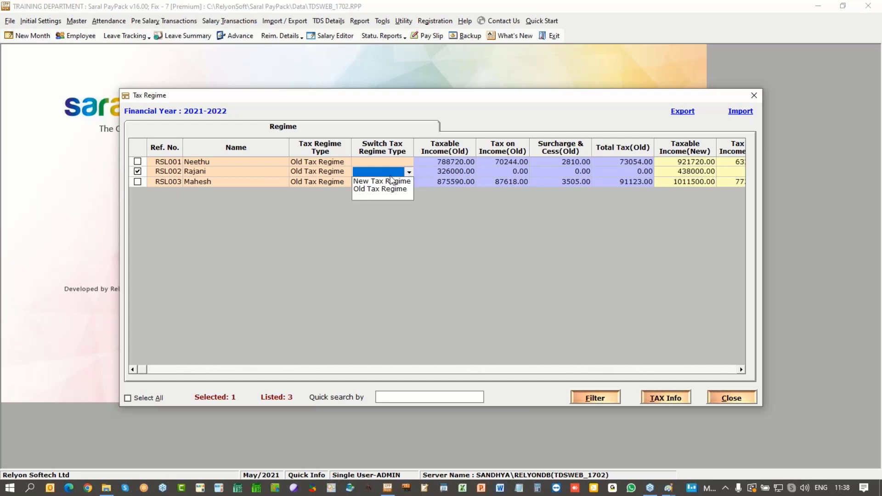
pyautogui.click(385, 180)
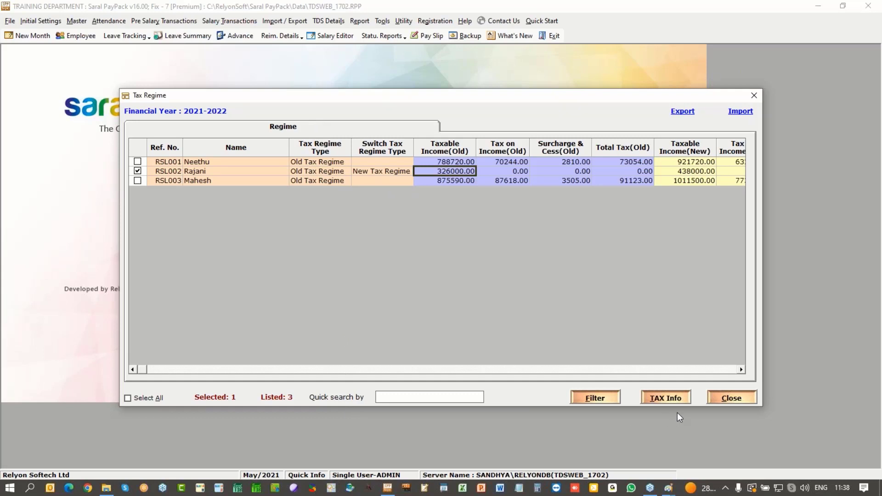
pyautogui.click(724, 393)
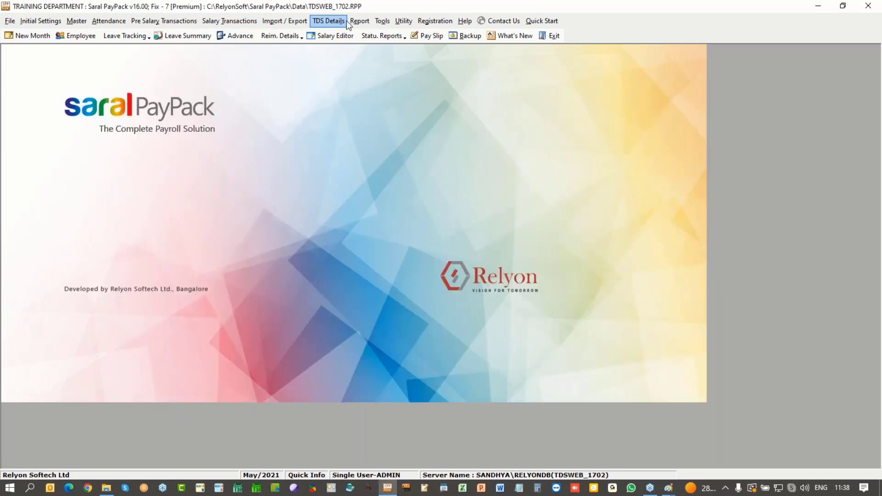
# Step: Confirm the second employee's regime reads New Tax Regime in the Tax Regime Summary, then close it
pyautogui.click(328, 21)
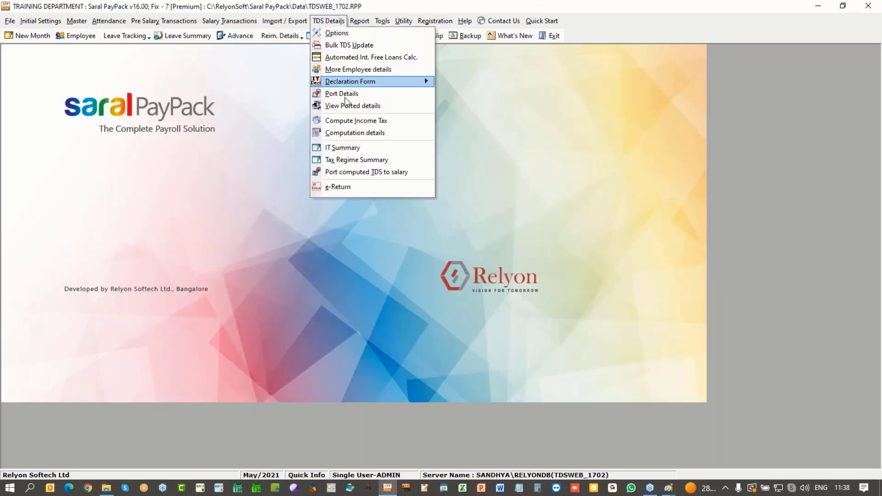
pyautogui.click(350, 158)
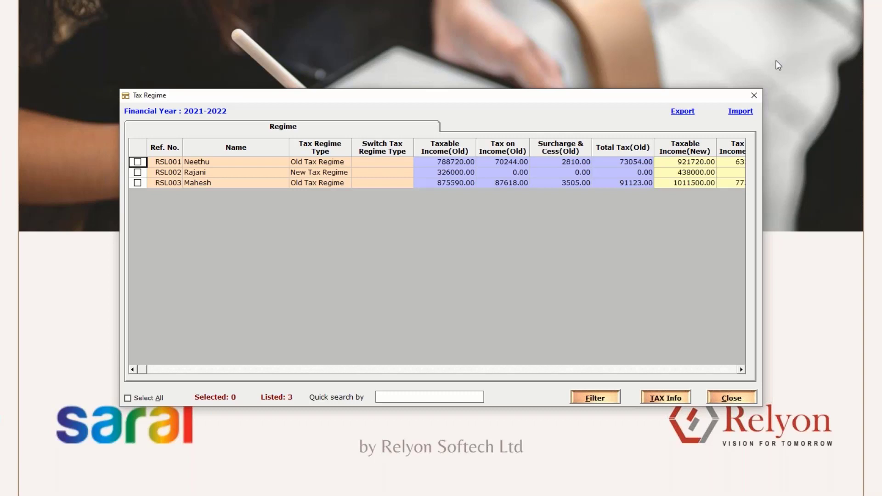
pyautogui.click(754, 97)
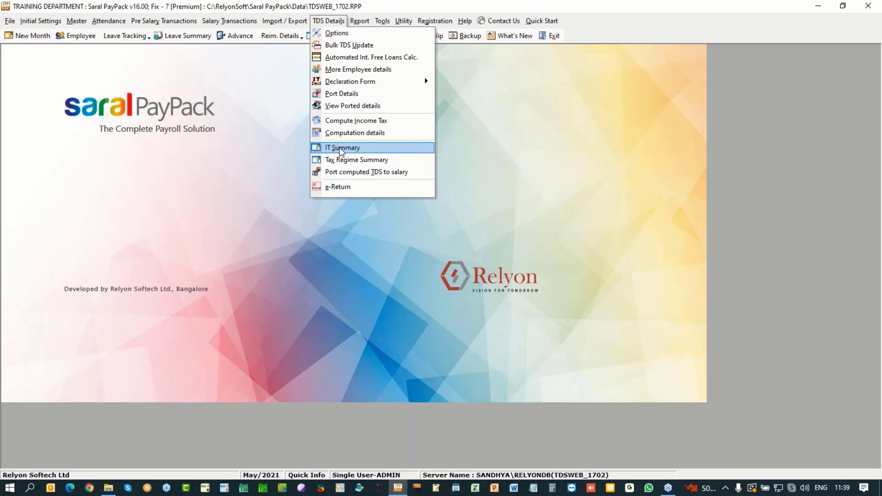
# Step: Open the 2021–2022 IT summary and view each employee's main salary components
pyautogui.click(341, 152)
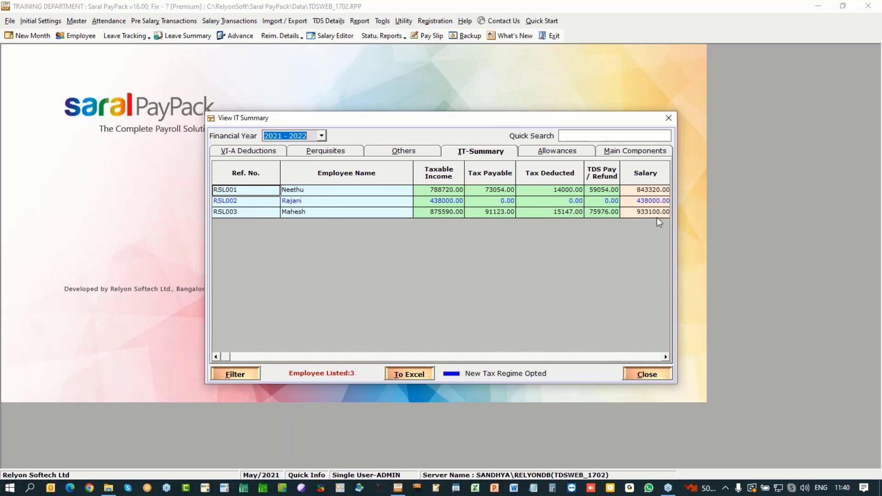
pyautogui.click(666, 358)
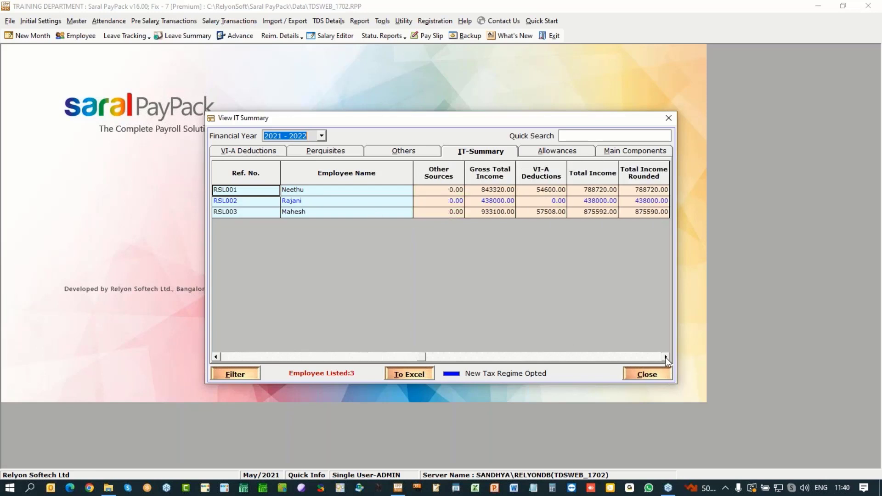
pyautogui.moveTo(665, 358); pyautogui.dragTo(665, 358)
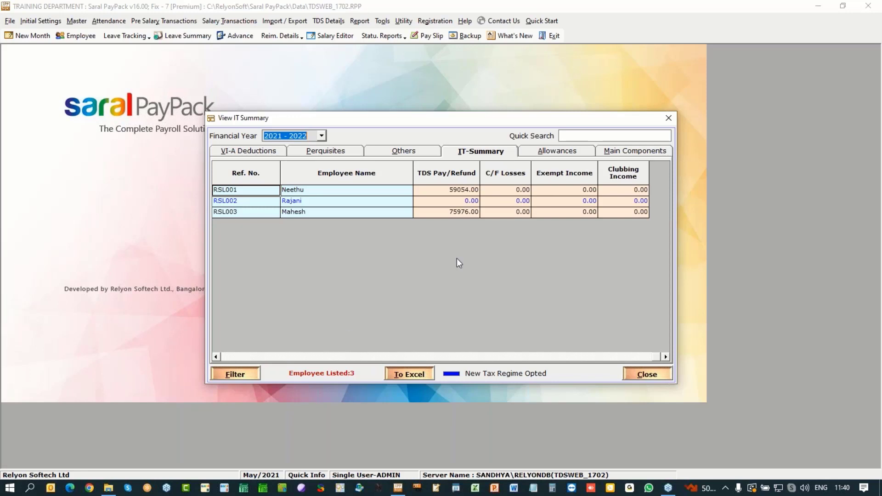
pyautogui.click(646, 152)
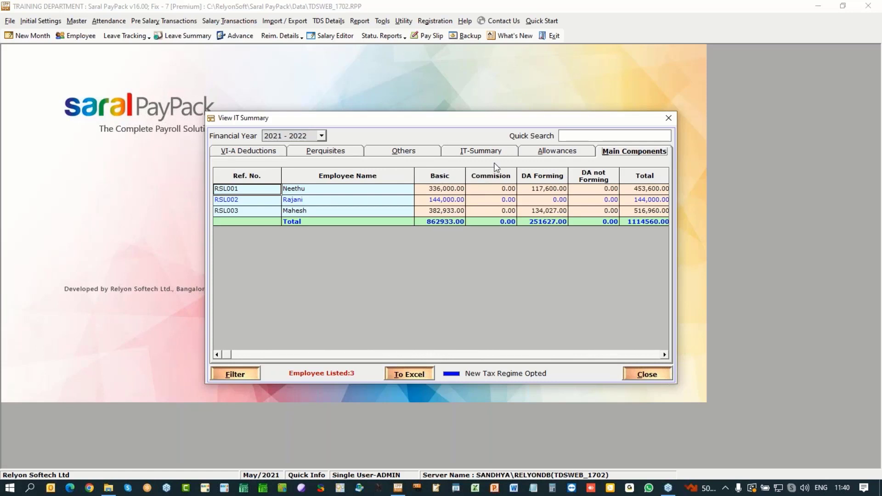
# Step: Review the house rent allowance breakdown and the allowance types list, leaving it unchanged
pyautogui.click(558, 151)
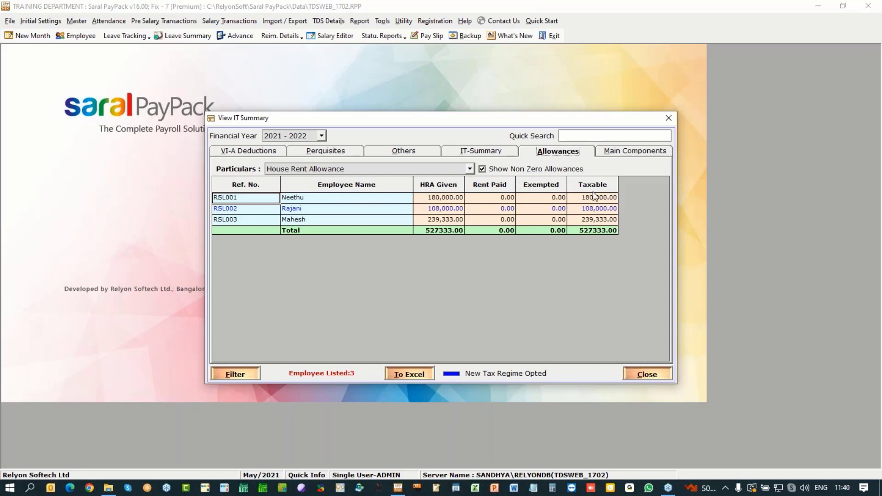
pyautogui.click(470, 168)
pyautogui.scroll(-5, 469, 213)
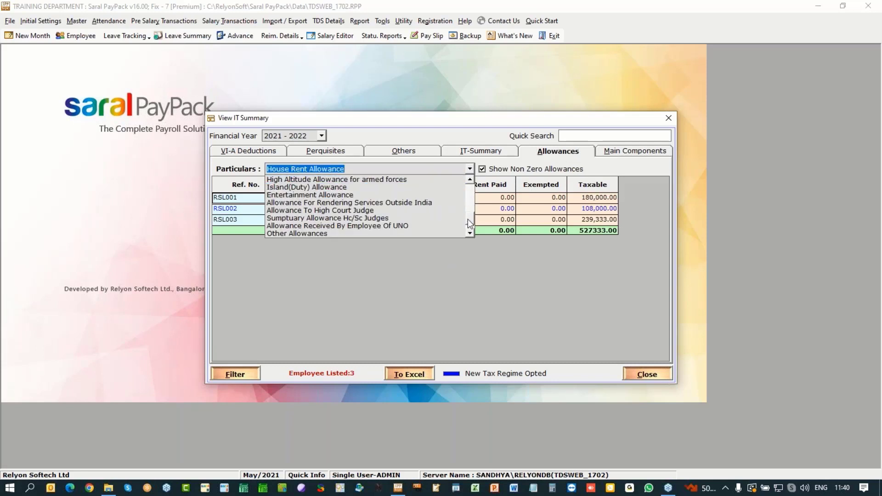
pyautogui.scroll(5, 472, 191)
pyautogui.click(545, 297)
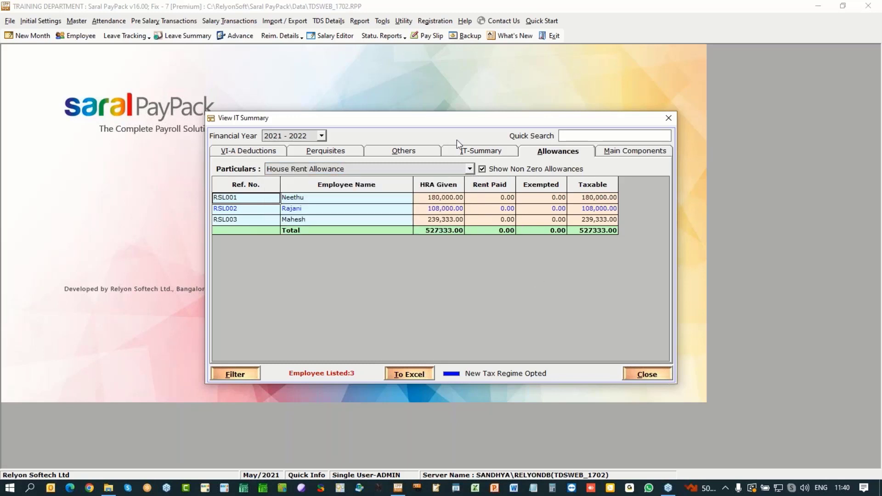
# Step: Browse the other income types under Others without changing the selection
pyautogui.click(404, 152)
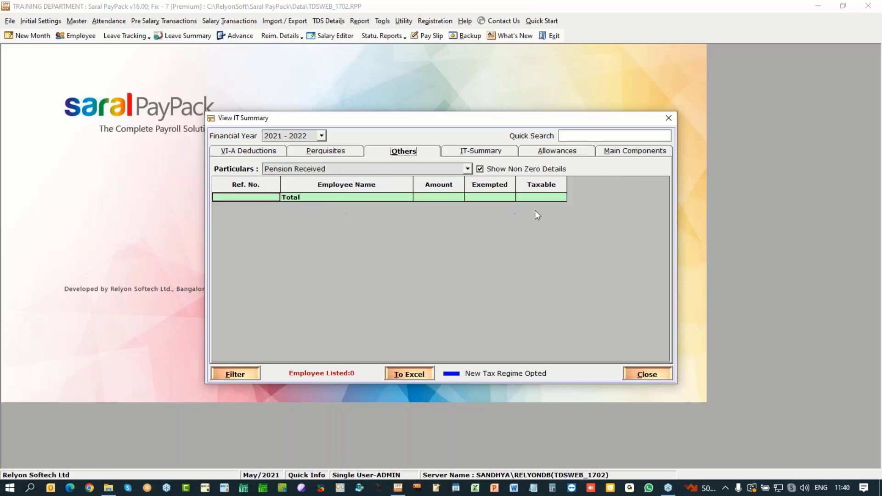
pyautogui.click(468, 169)
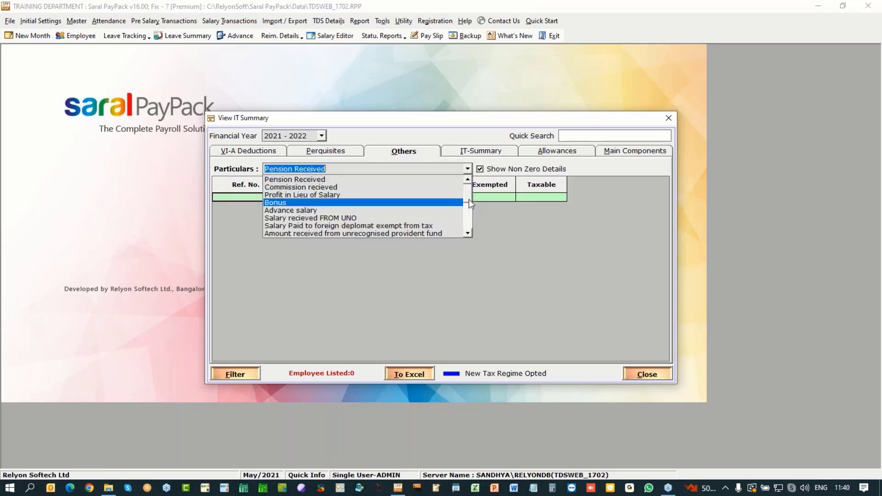
pyautogui.click(469, 213)
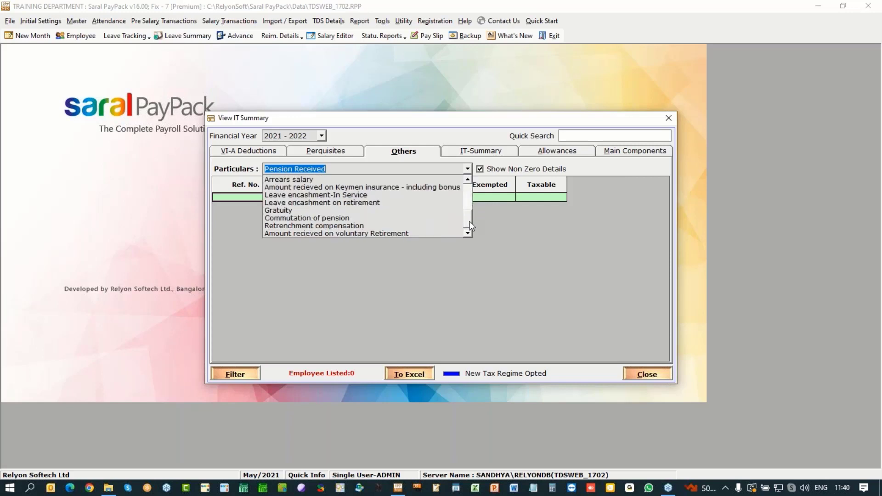
pyautogui.click(470, 225)
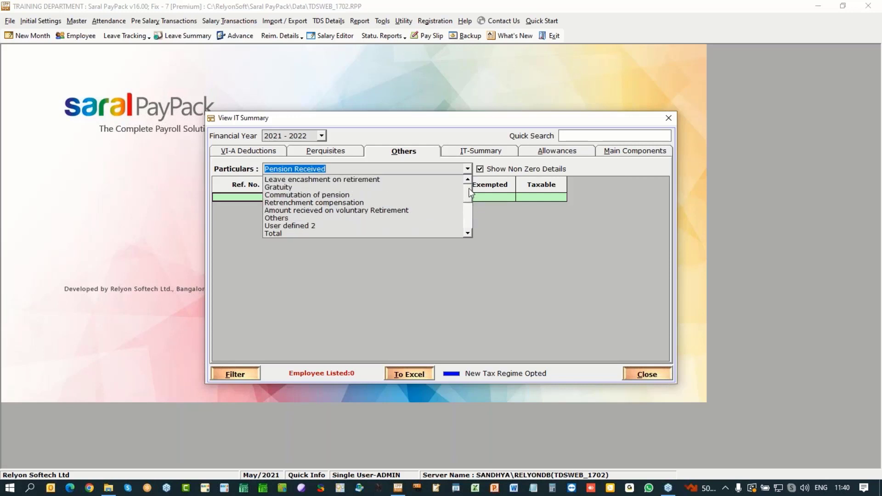
pyautogui.click(469, 189)
pyautogui.click(471, 227)
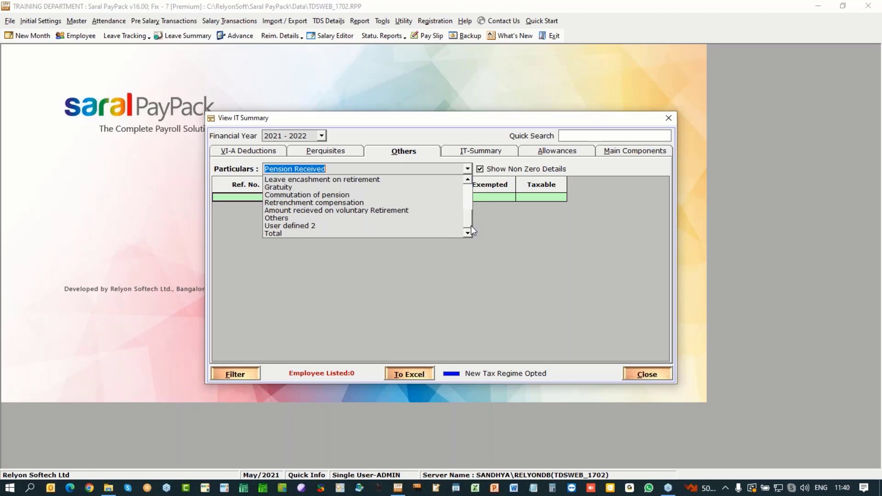
pyautogui.click(546, 248)
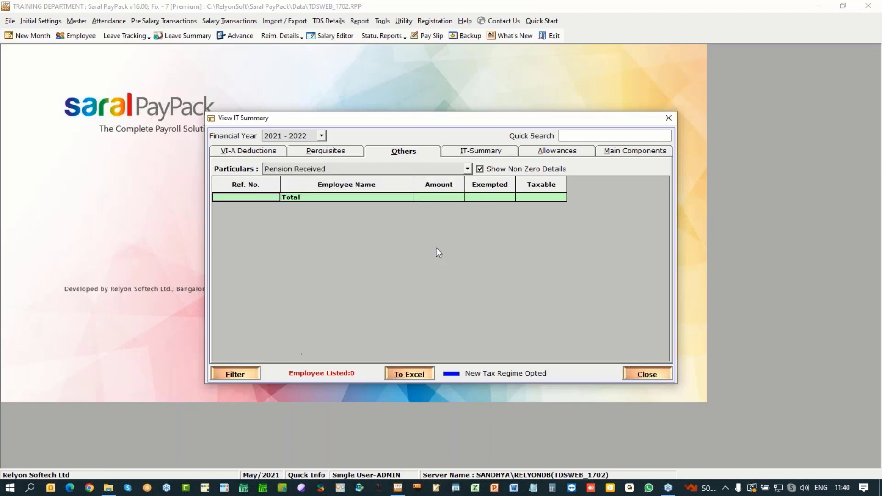
# Step: Check the perquisites, including Leave Travel Concession, then view the VI-A deductions breakdown
pyautogui.click(306, 147)
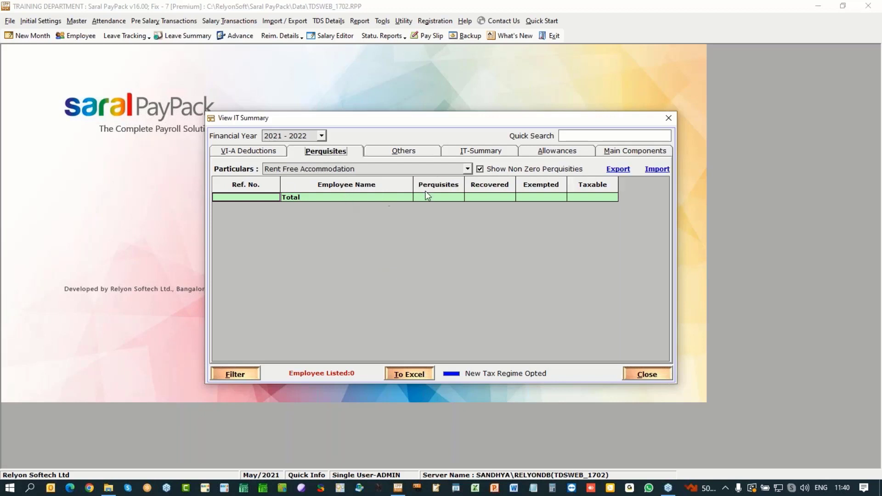
pyautogui.click(467, 170)
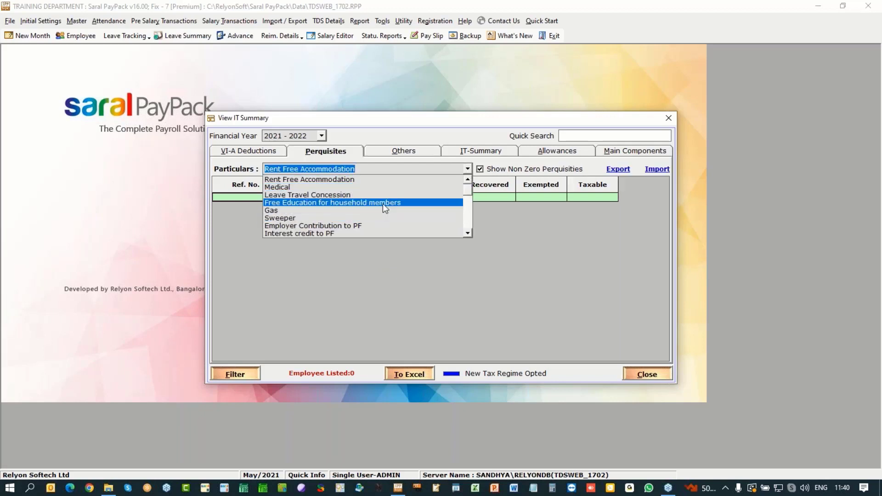
pyautogui.click(385, 196)
pyautogui.click(467, 169)
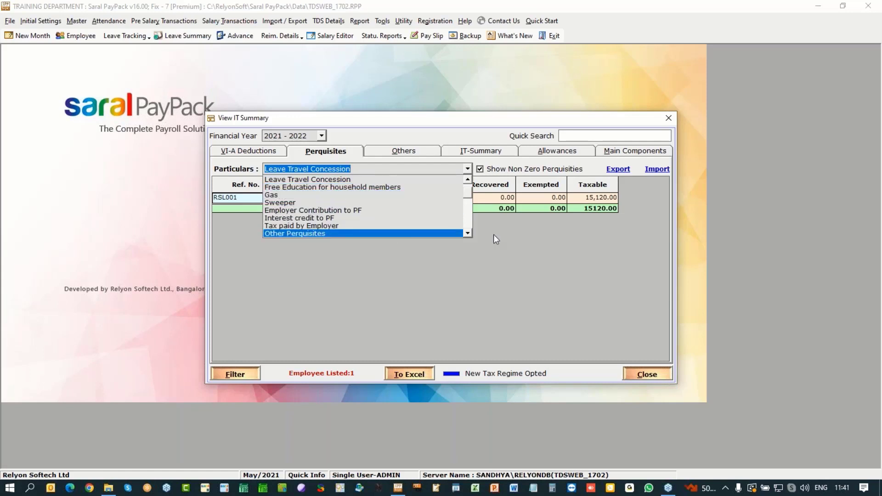
pyautogui.click(563, 273)
pyautogui.click(244, 152)
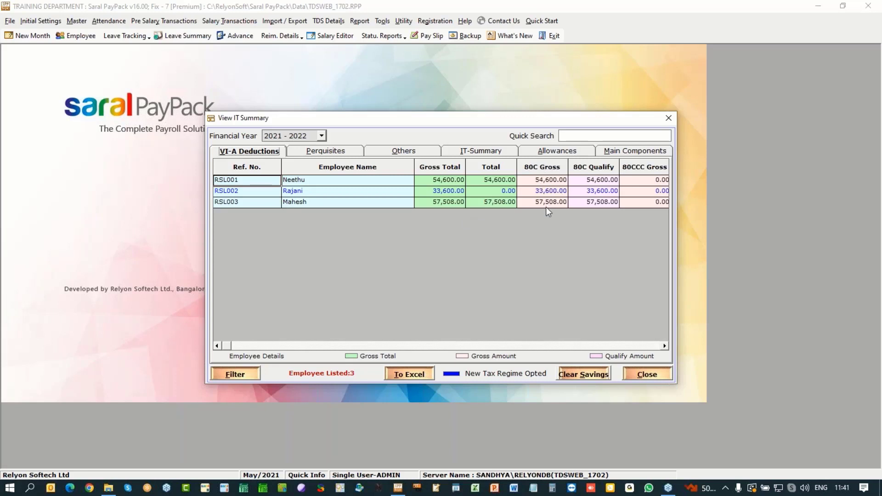
# Step: Close View IT Summary and bring up the TDS Details function list
pyautogui.click(537, 181)
pyautogui.click(663, 374)
pyautogui.click(334, 23)
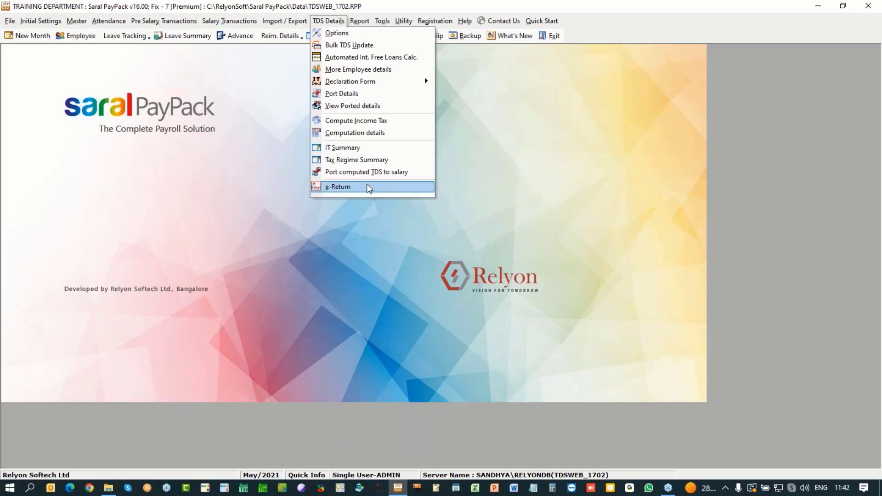
# Step: In Declaration Form export, select all employees except RSL004 and start e-mailing their templates
pyautogui.moveTo(389, 86)
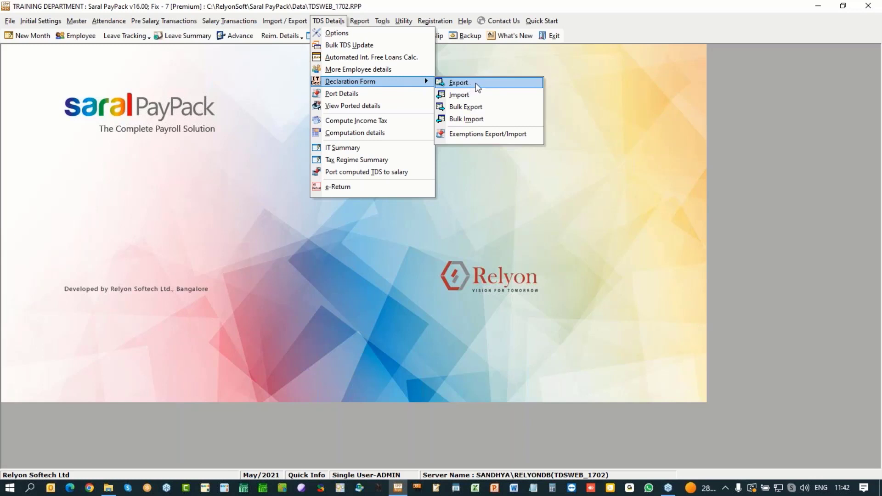
pyautogui.click(460, 83)
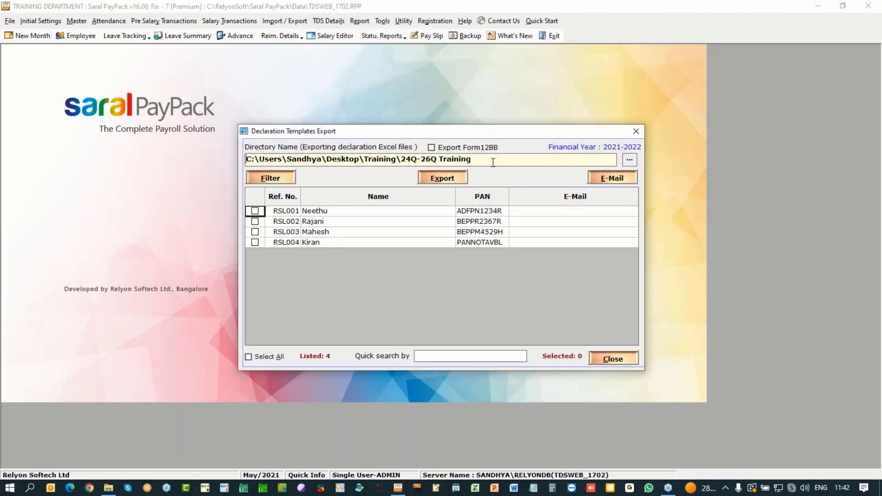
pyautogui.moveTo(469, 159); pyautogui.dragTo(244, 159)
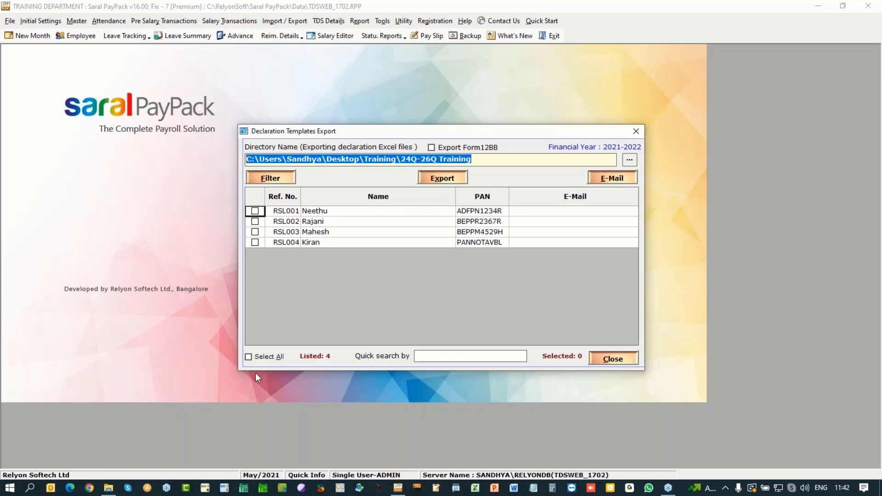
pyautogui.click(264, 356)
pyautogui.click(255, 242)
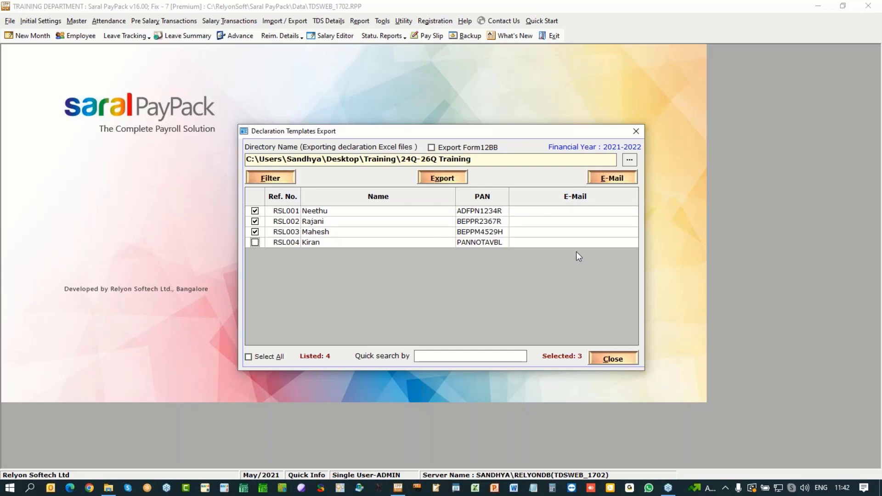
pyautogui.click(622, 179)
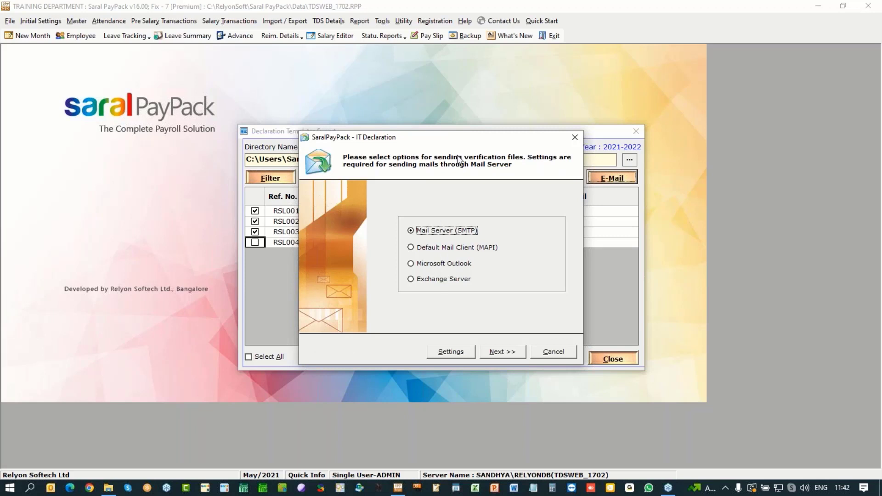
# Step: Cancel the e-mail options and set the export directory to Desktop\Training\SPP
pyautogui.moveTo(462, 137); pyautogui.dragTo(705, 146)
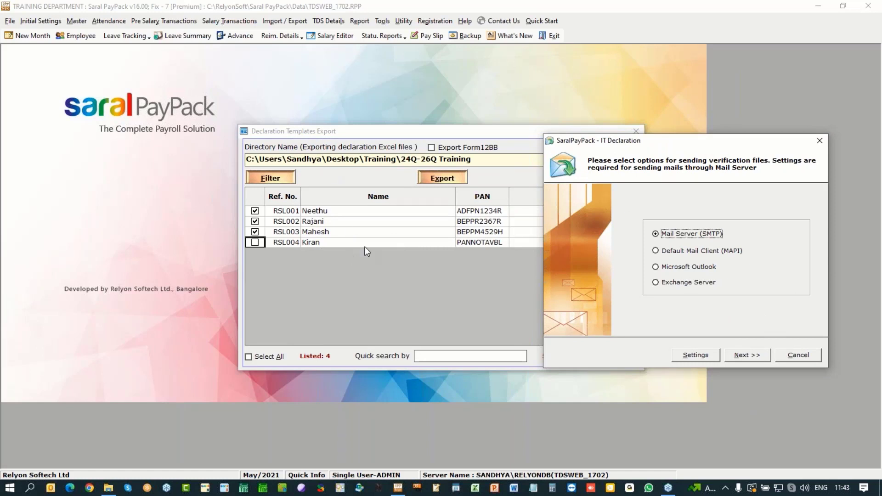
pyautogui.click(819, 140)
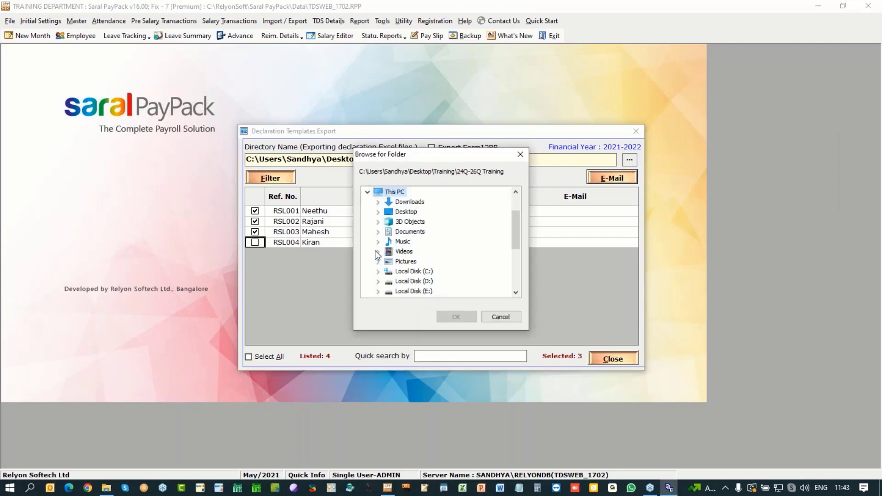
pyautogui.click(378, 212)
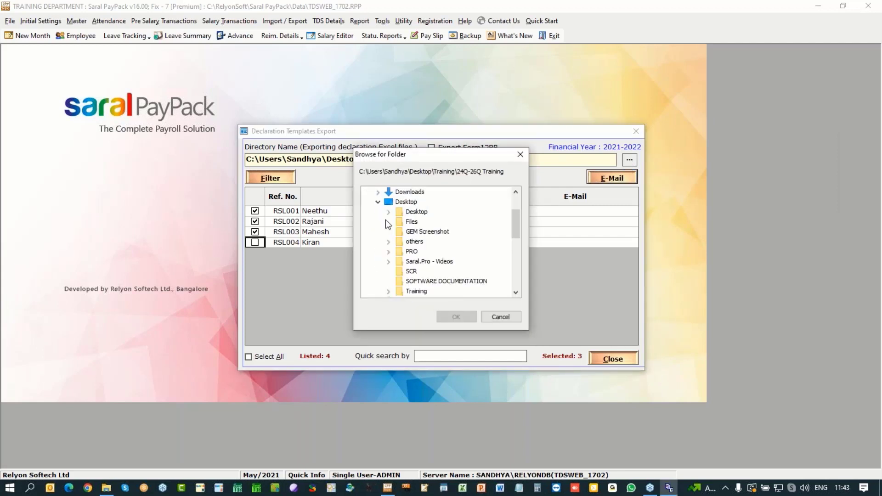
pyautogui.click(389, 291)
pyautogui.click(419, 291)
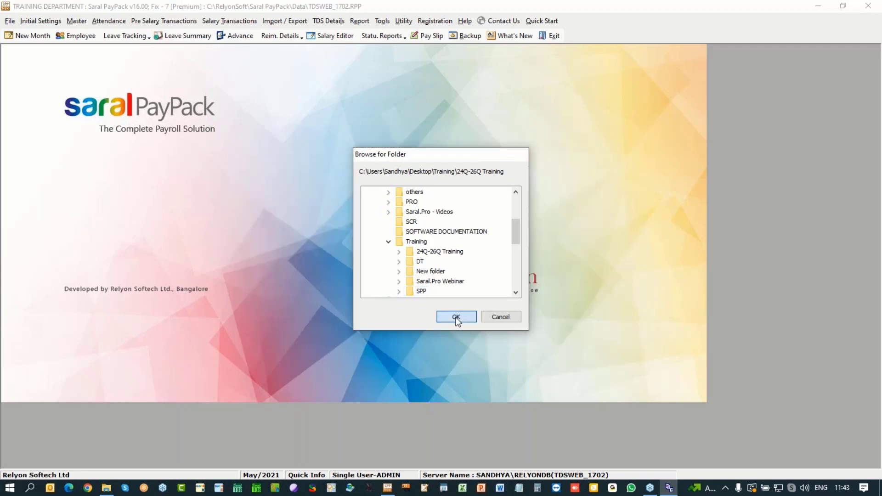
pyautogui.click(456, 317)
pyautogui.click(256, 232)
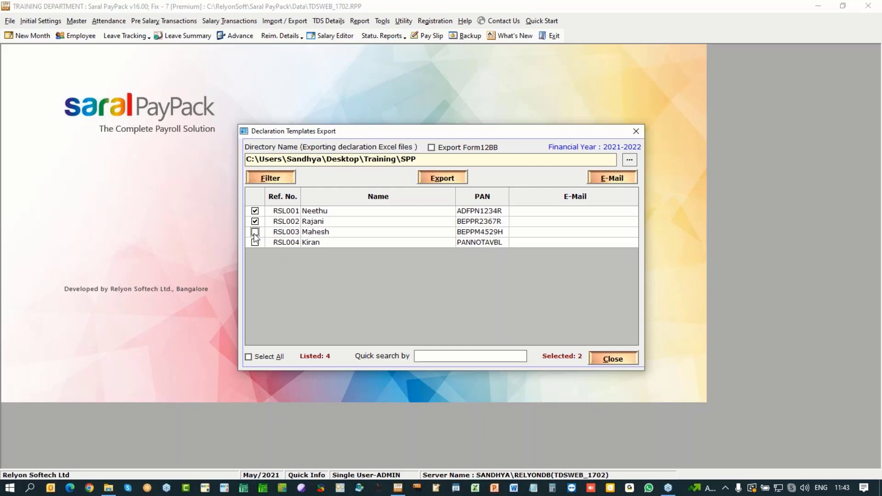
pyautogui.click(255, 232)
# Step: Select all four employees and export their declaration templates, acknowledging the Updated message
pyautogui.click(254, 242)
pyautogui.click(460, 182)
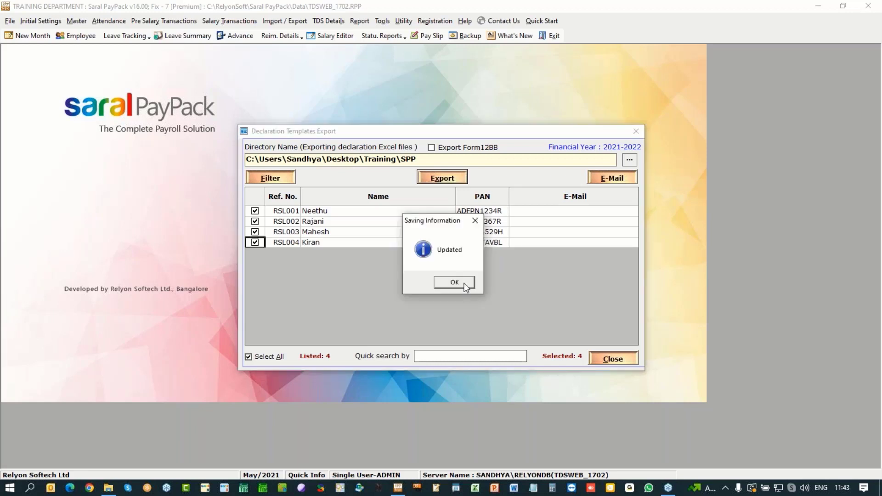
pyautogui.click(465, 284)
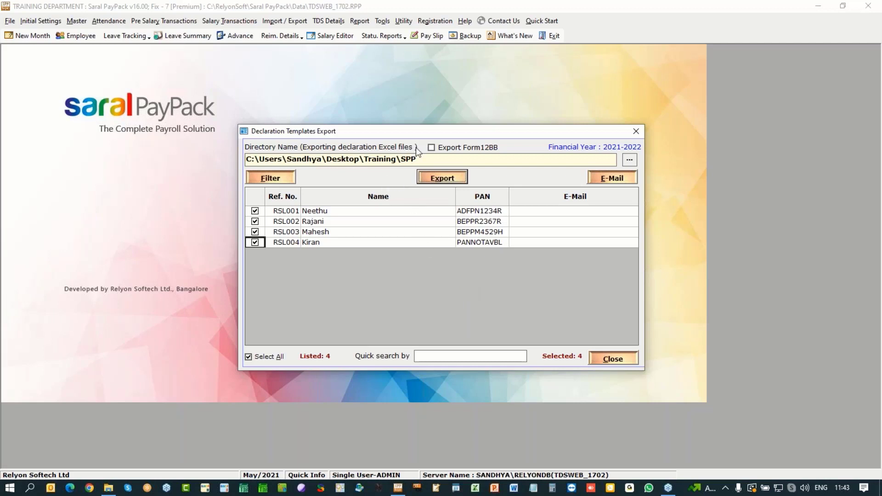
# Step: Tick Export Form12BB with WithData and export again, confirming completion
pyautogui.click(432, 148)
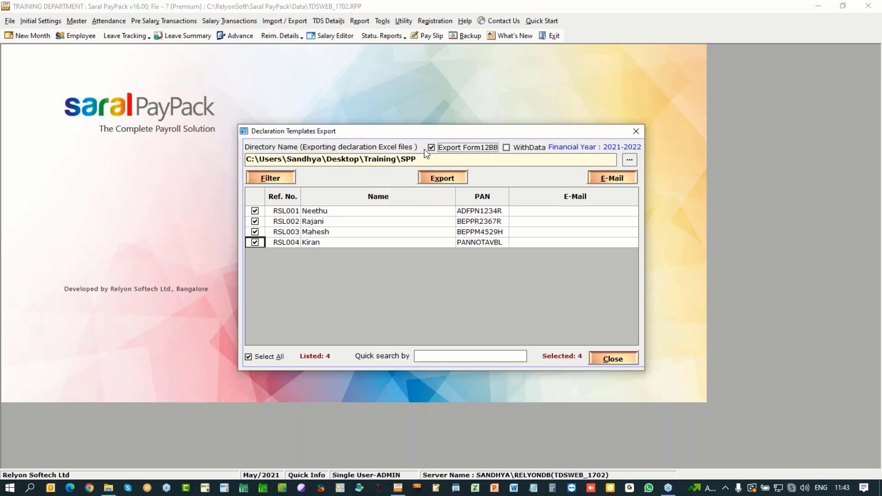
pyautogui.click(506, 148)
pyautogui.click(440, 178)
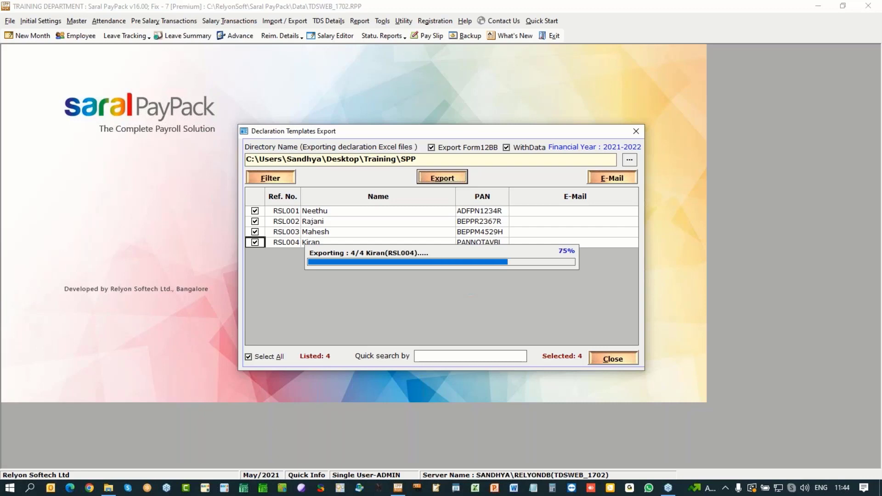
pyautogui.click(464, 286)
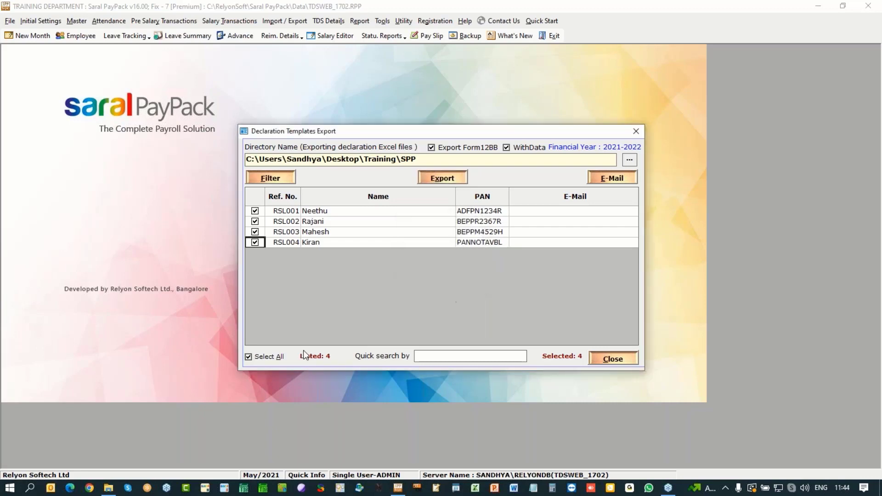
# Step: Open File Explorer on the SPP folder and look over the exported ITDecl and Form12BB files
pyautogui.click(109, 487)
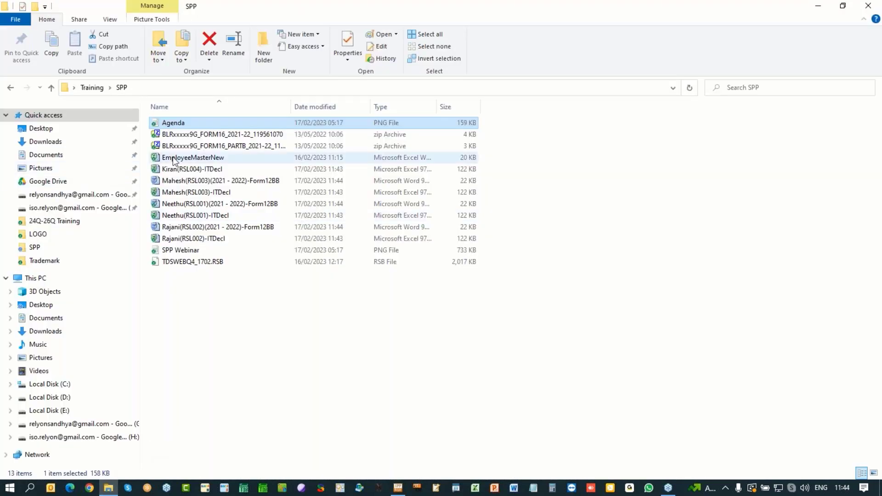
pyautogui.click(165, 241)
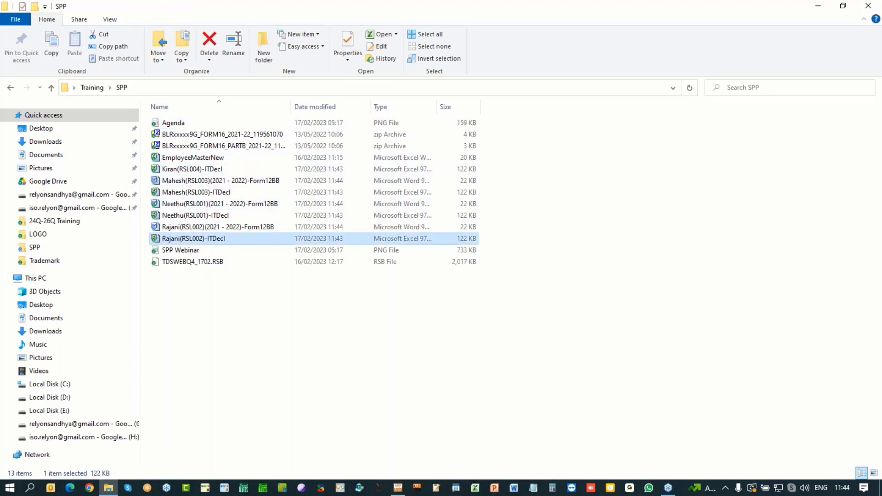
pyautogui.click(186, 227)
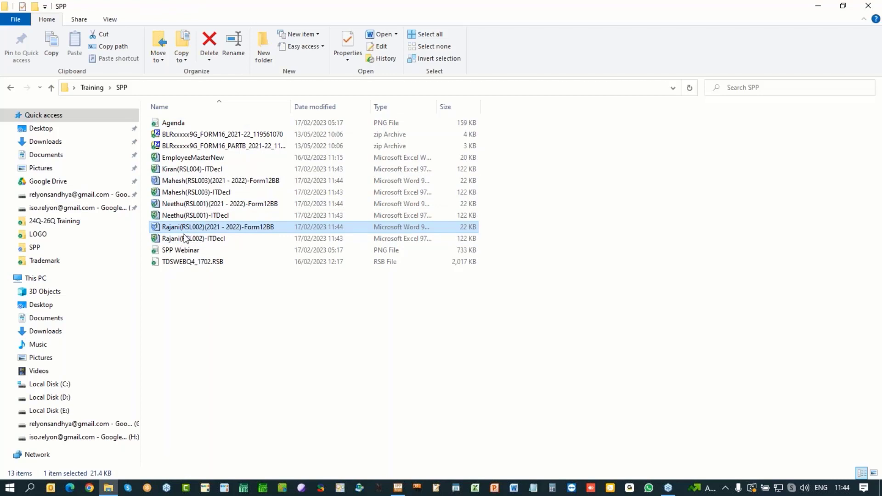
pyautogui.click(184, 239)
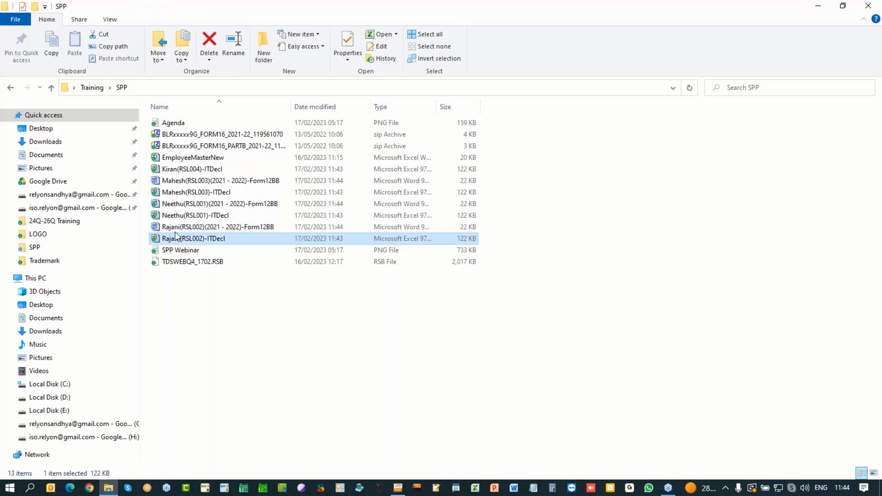
# Step: Open RSL001's Form12BB in Word, scroll through its claims to Verification, and close it
pyautogui.doubleClick(179, 205)
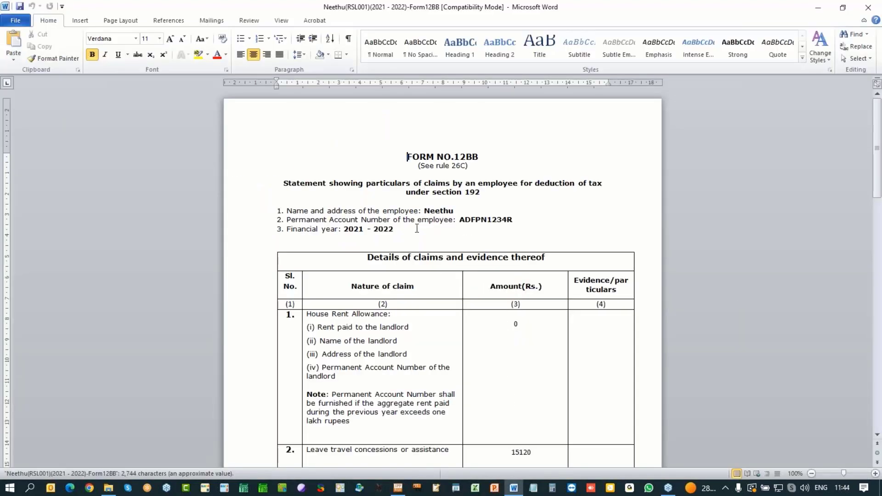
pyautogui.click(399, 153)
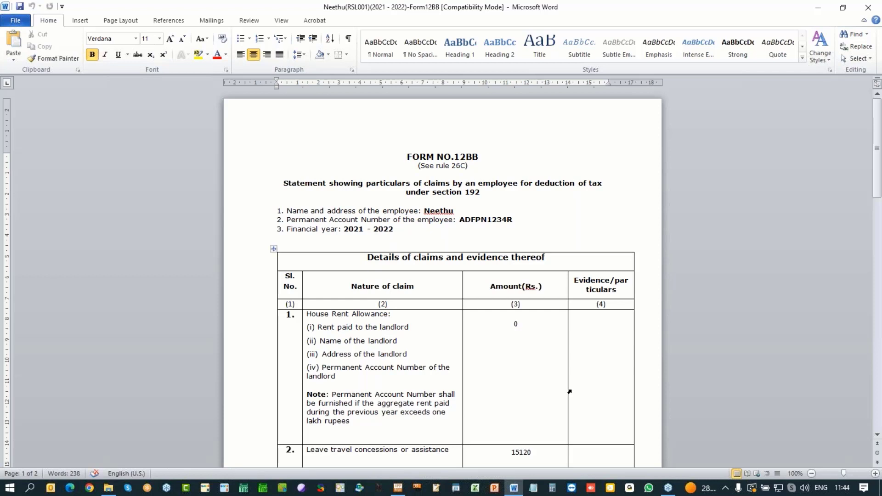
pyautogui.scroll(-3, 570, 391)
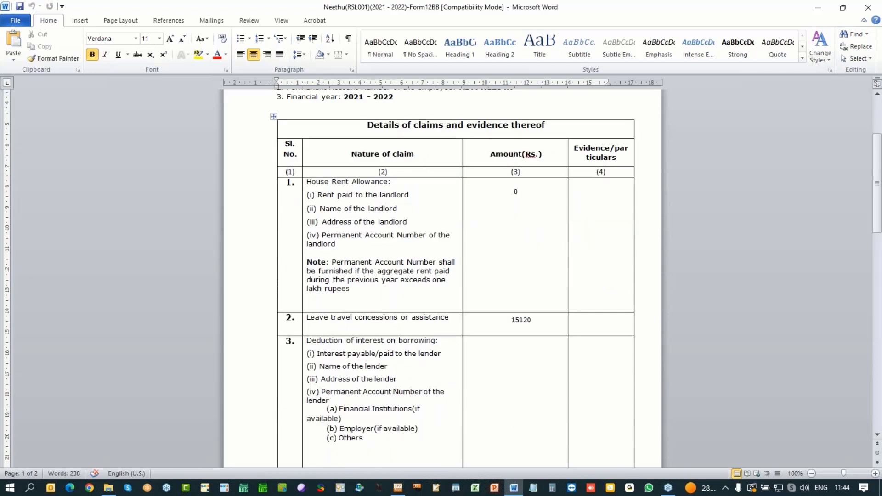
pyautogui.scroll(-9, 442, 276)
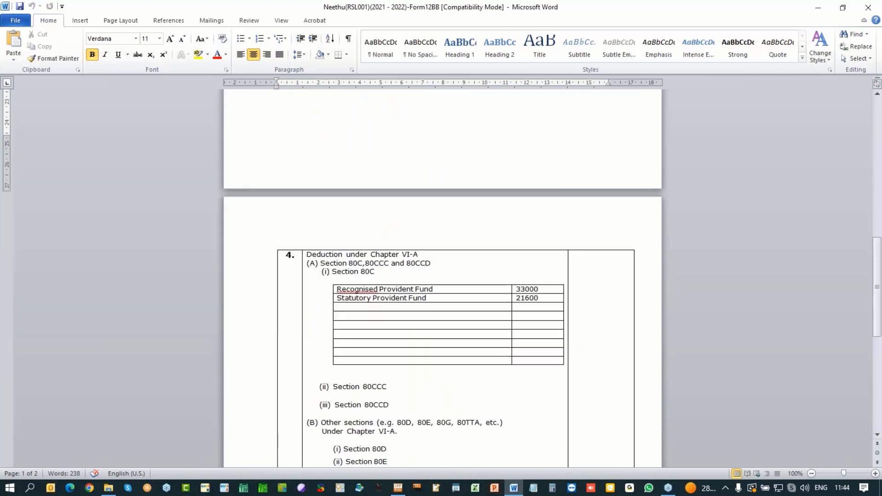
pyautogui.scroll(-2, 443, 276)
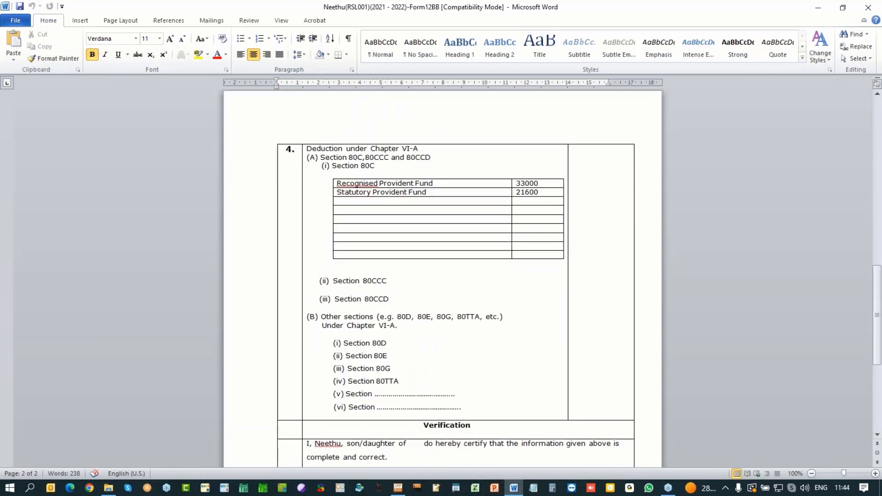
pyautogui.scroll(-5, 443, 276)
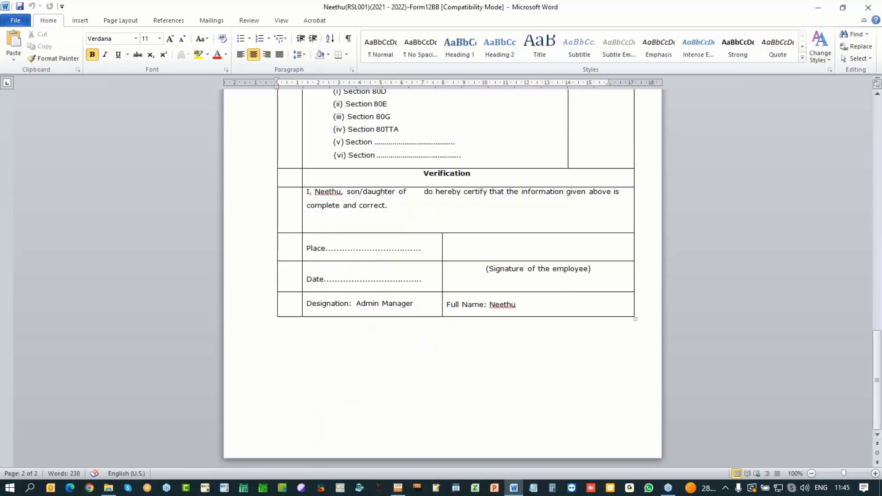
pyautogui.moveTo(877, 382); pyautogui.dragTo(878, 157)
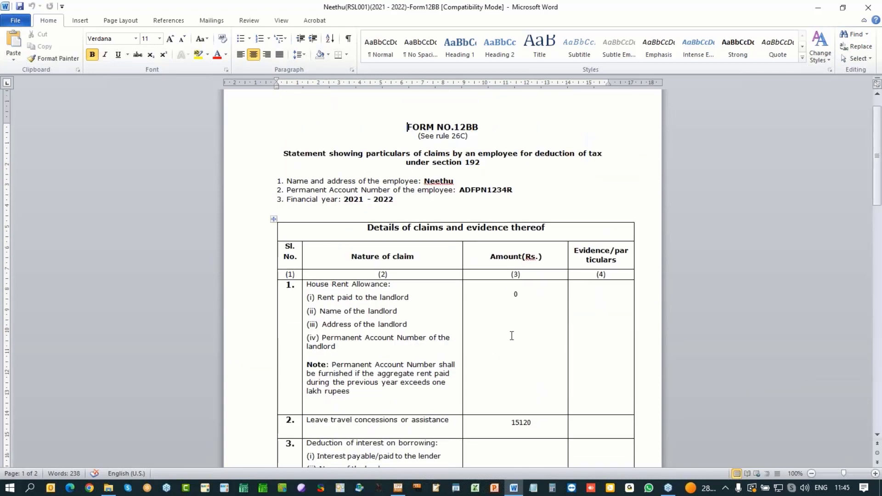
pyautogui.click(512, 337)
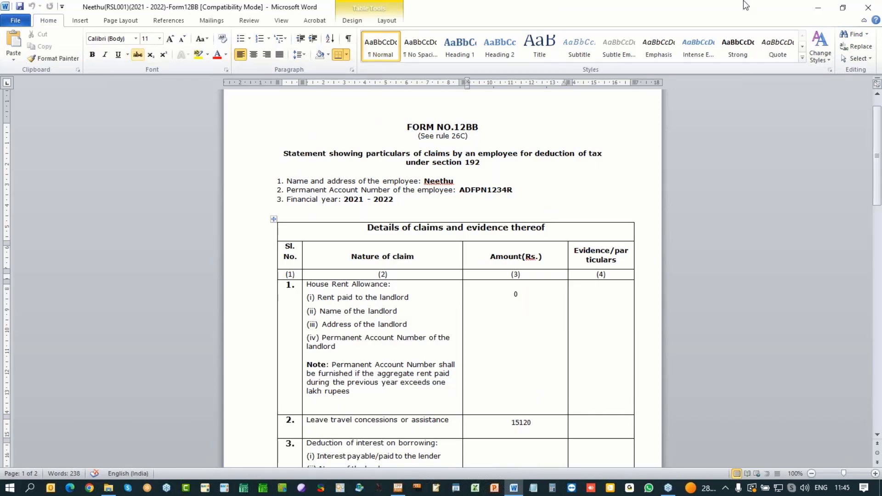
pyautogui.click(869, 7)
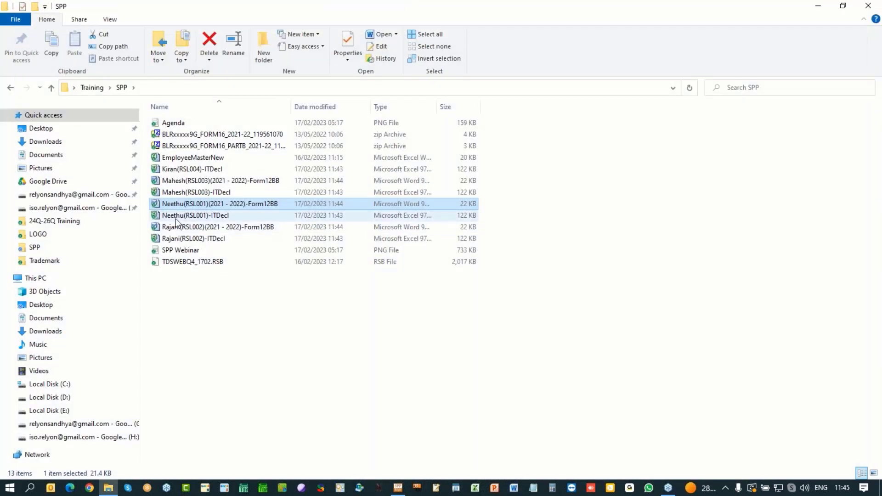
# Step: Open RSL001's ITDecl workbook in Excel on its Declaration Form sheet
pyautogui.doubleClick(193, 216)
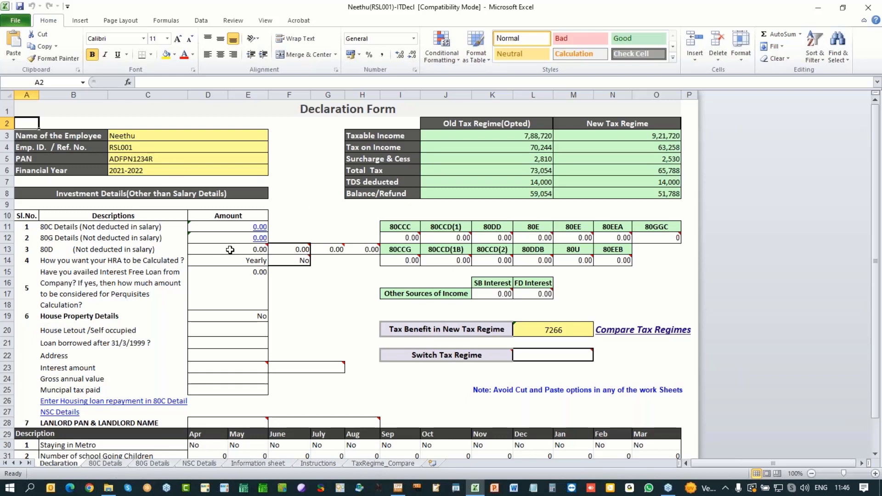
# Step: Follow the 80C link in E11 and inspect B3's sub-section dropdown without choosing anything
pyautogui.click(260, 226)
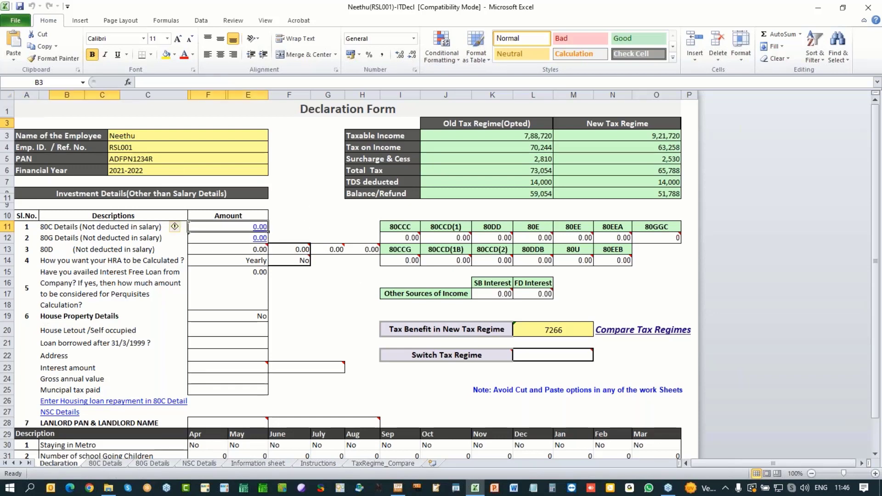
pyautogui.click(231, 123)
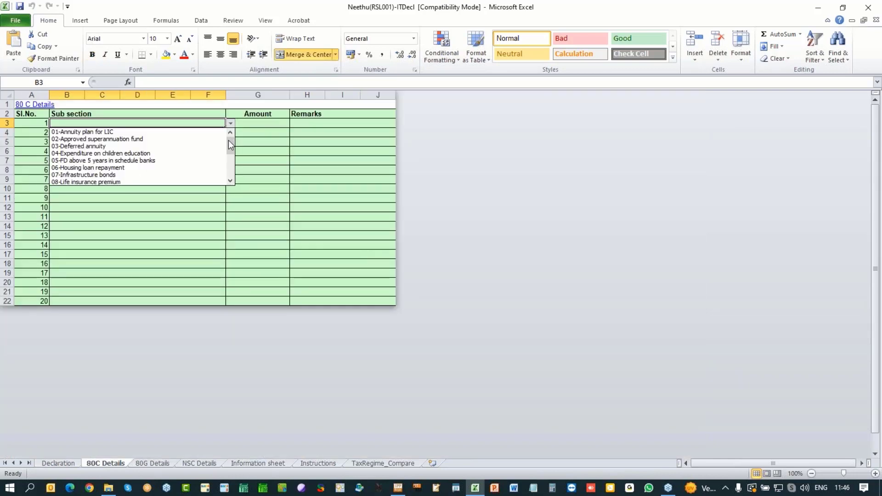
pyautogui.moveTo(231, 141)
pyautogui.mouseDown()
pyautogui.moveTo(232, 171)
pyautogui.moveTo(231, 132)
pyautogui.mouseUp()
pyautogui.click(122, 227)
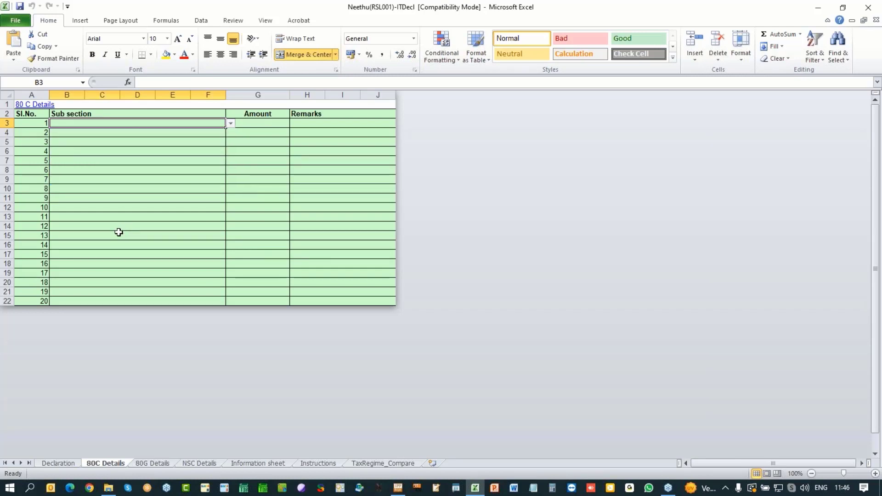
# Step: Check the provident fund amounts 33000 and 21600 on the Information sheet, then return to 80C Details
pyautogui.click(245, 465)
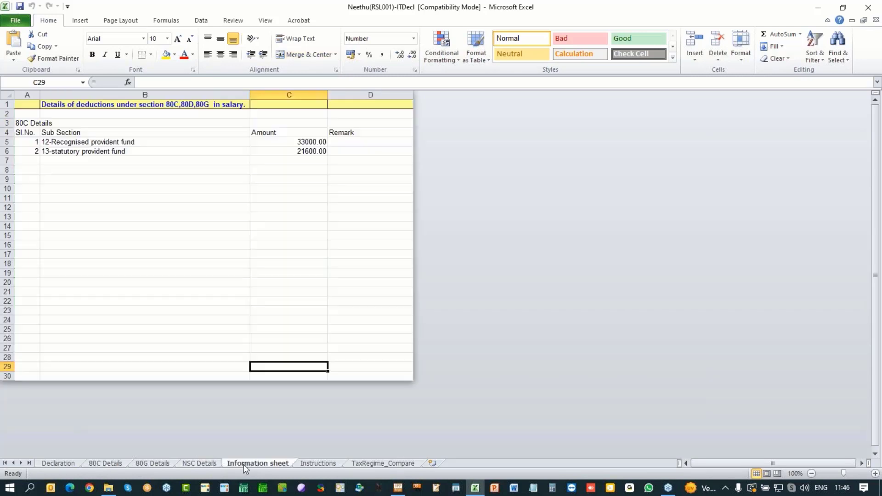
pyautogui.moveTo(97, 143); pyautogui.dragTo(106, 150)
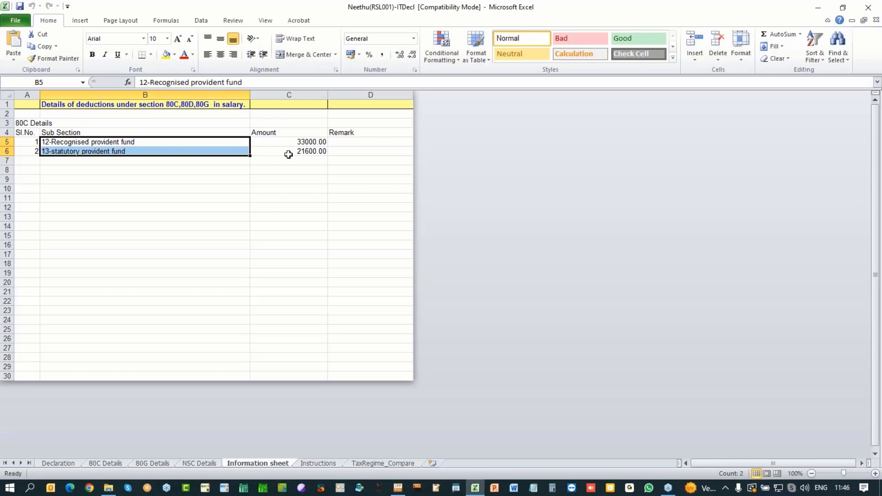
pyautogui.moveTo(300, 140); pyautogui.dragTo(294, 151)
pyautogui.click(96, 464)
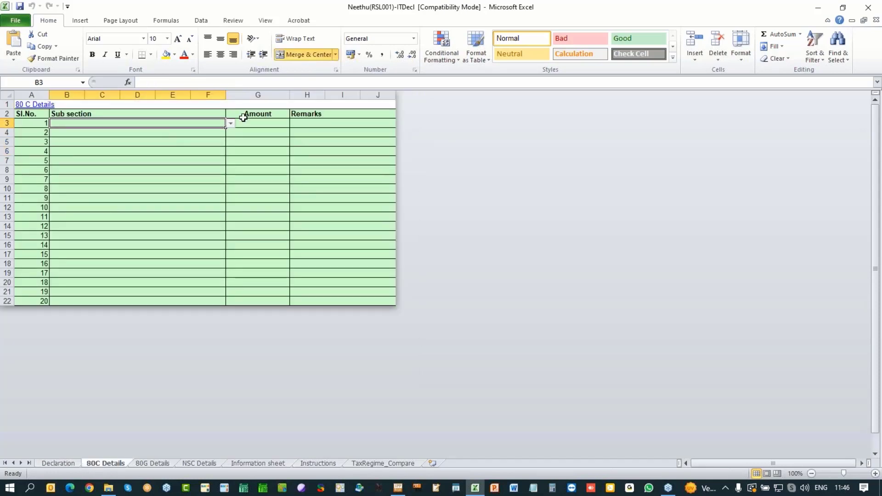
# Step: Add 05-FD above 5 years with an amount of 30000 in row 1 of the 80C Details sheet
pyautogui.click(231, 124)
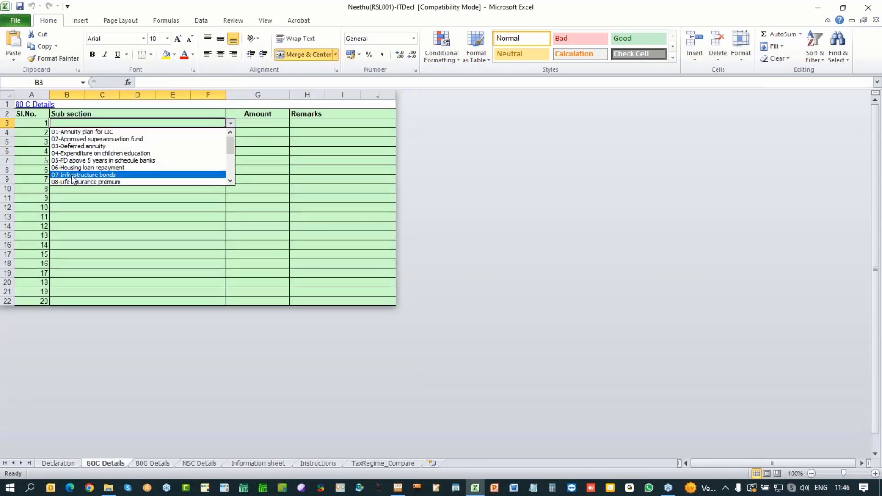
pyautogui.click(77, 162)
pyautogui.click(248, 123)
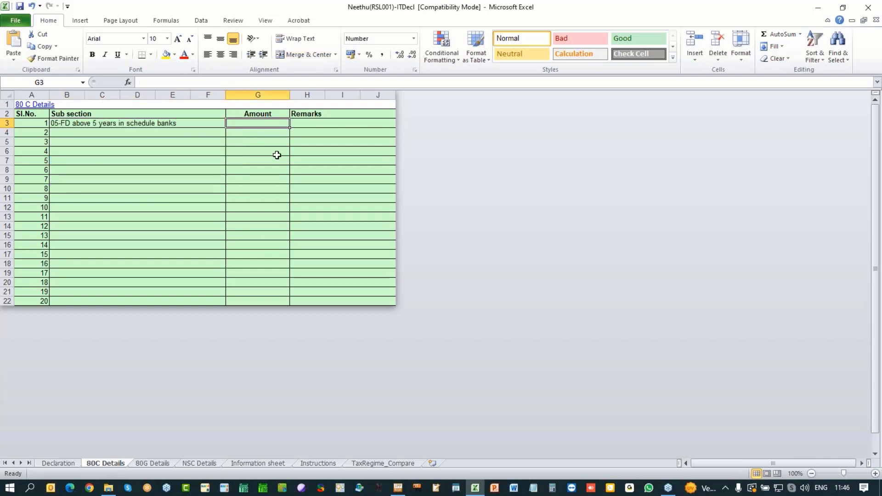
pyautogui.write('30000')
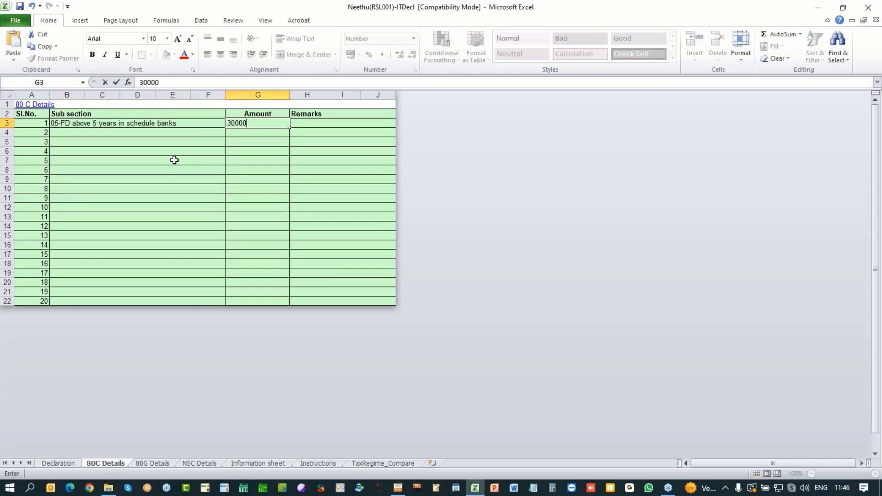
pyautogui.click(154, 133)
# Step: Add 08-Life insurance premium at 25000 in row 2, then switch to the 80G Details sheet
pyautogui.click(230, 132)
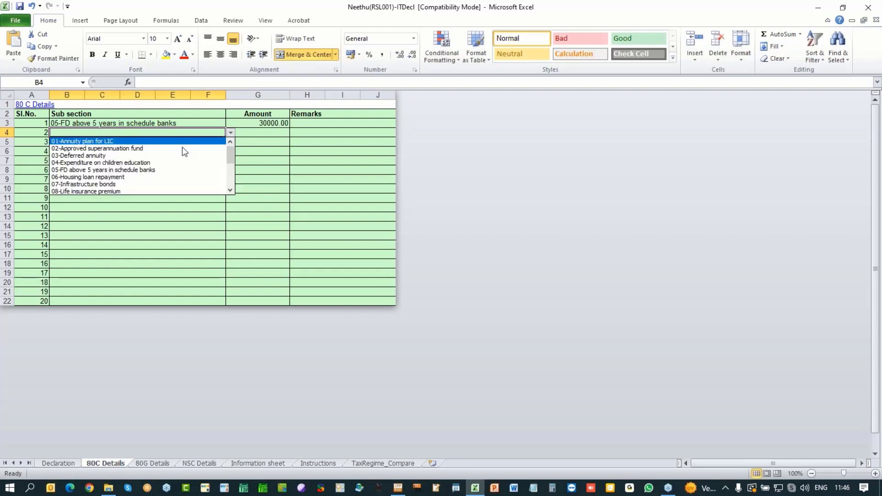
pyautogui.click(172, 191)
pyautogui.click(256, 133)
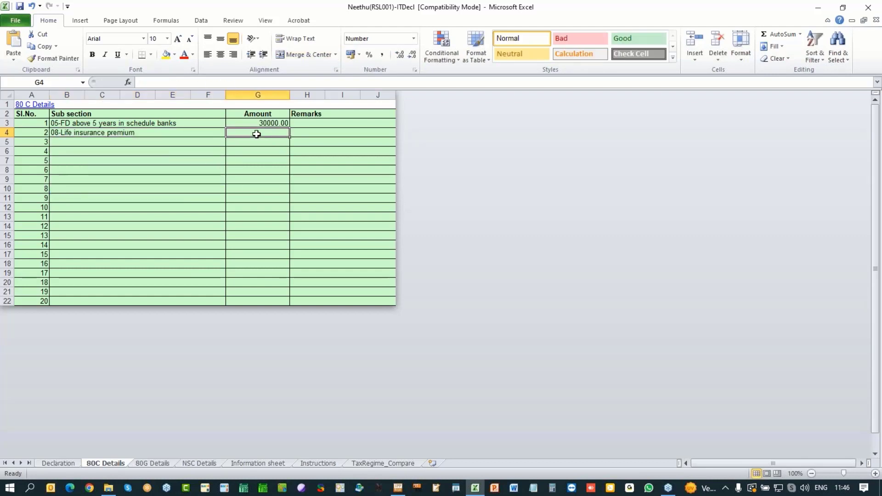
pyautogui.write('25000')
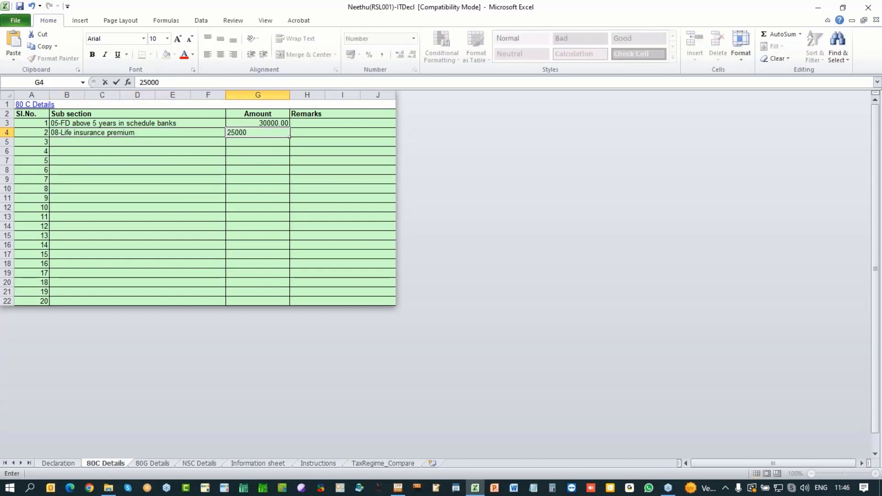
pyautogui.click(264, 219)
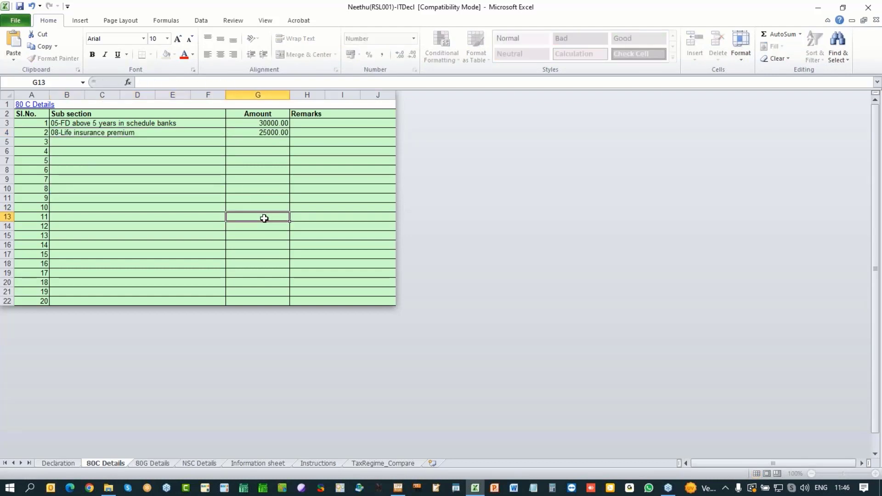
pyautogui.click(159, 464)
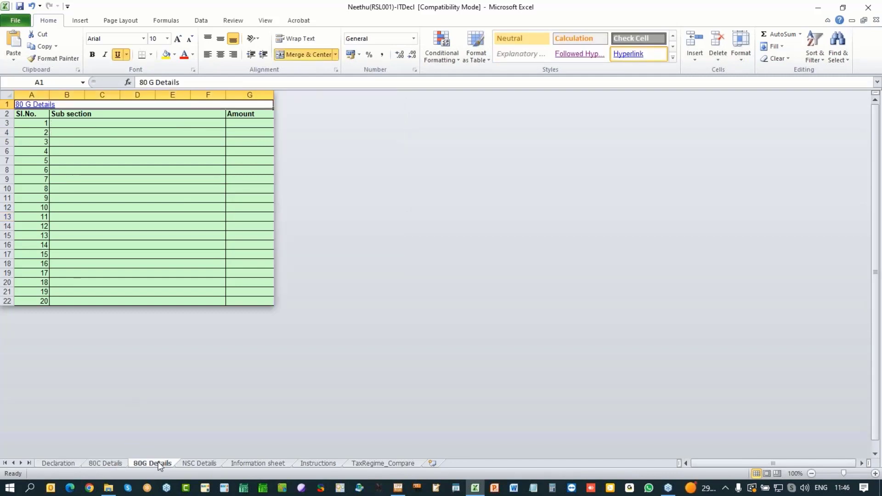
# Step: Return to the Declaration Form, follow the 80G link, and browse its sub-section list without choosing
pyautogui.click(37, 105)
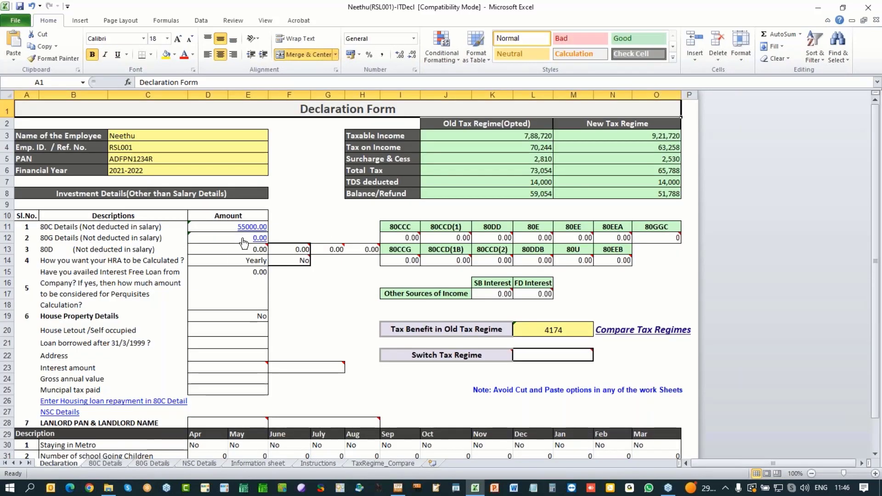
pyautogui.click(243, 239)
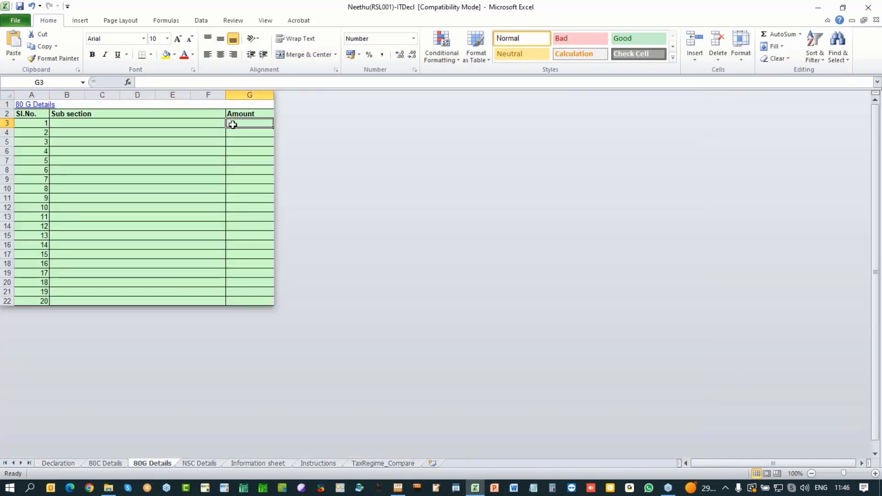
pyautogui.click(213, 122)
pyautogui.click(232, 123)
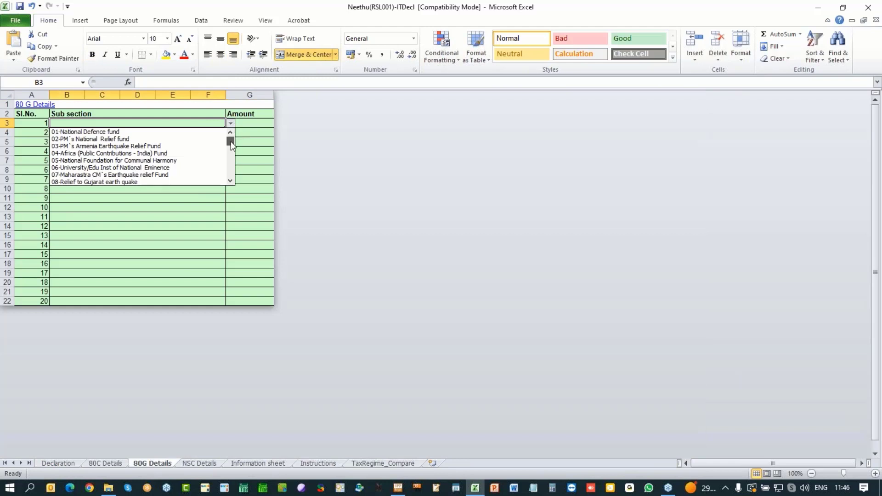
pyautogui.moveTo(231, 141); pyautogui.dragTo(231, 173)
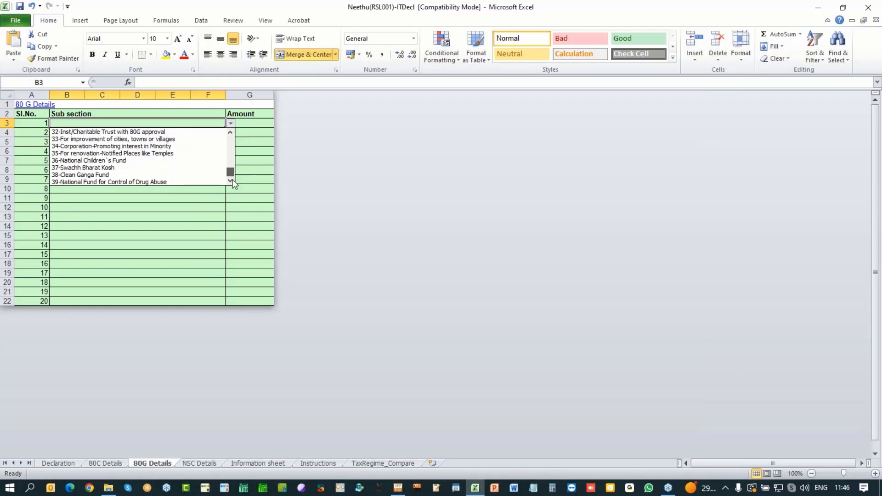
pyautogui.click(192, 225)
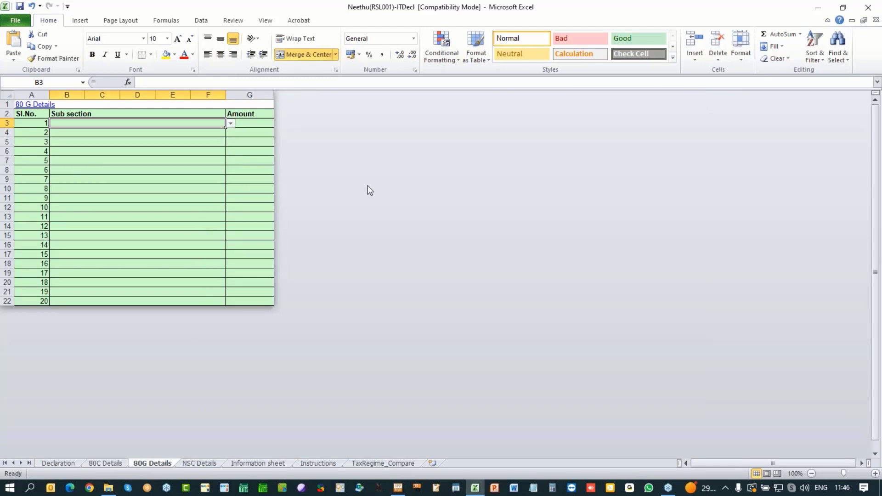
# Step: Look over the NSC Details and Instructions sheets, then go back to the Declaration sheet
pyautogui.click(200, 464)
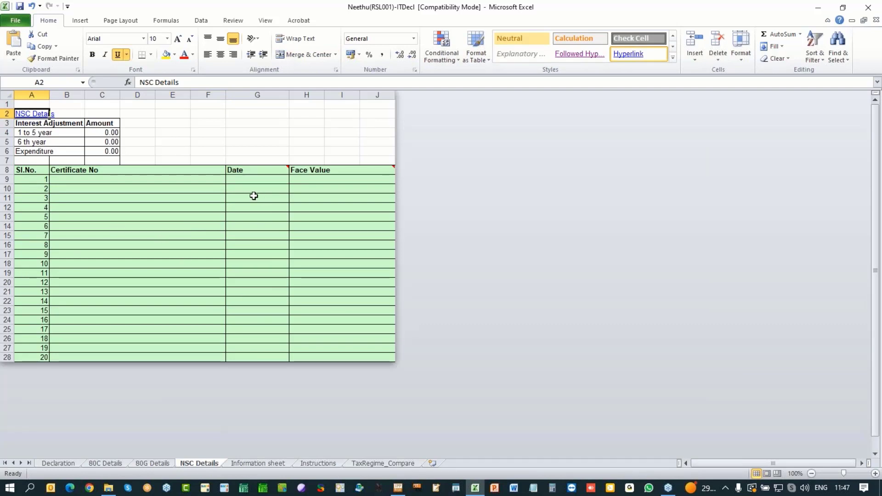
pyautogui.click(97, 187)
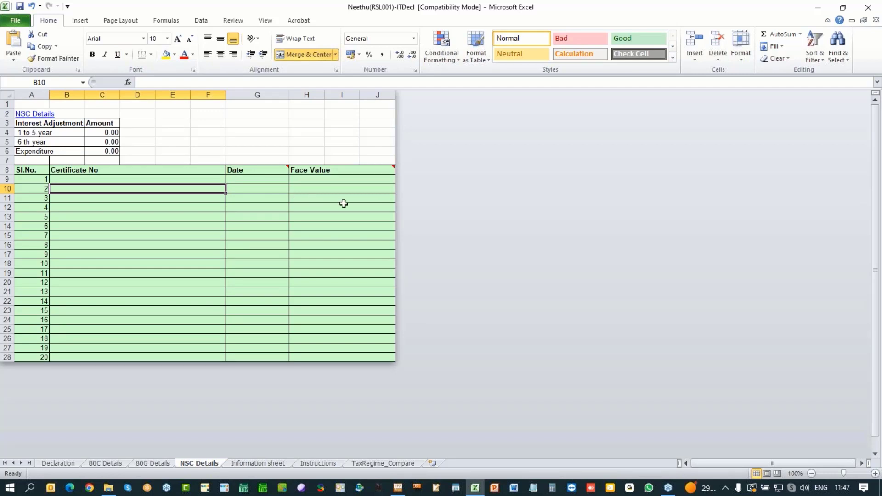
pyautogui.click(316, 464)
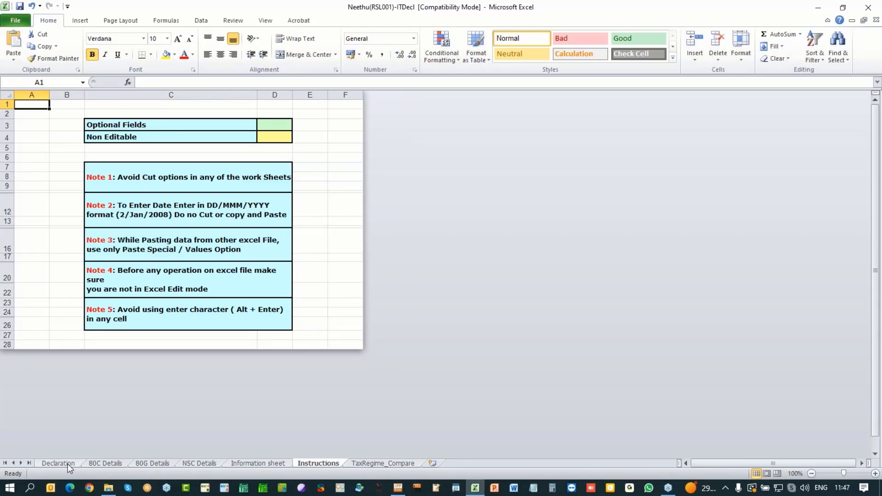
pyautogui.click(58, 463)
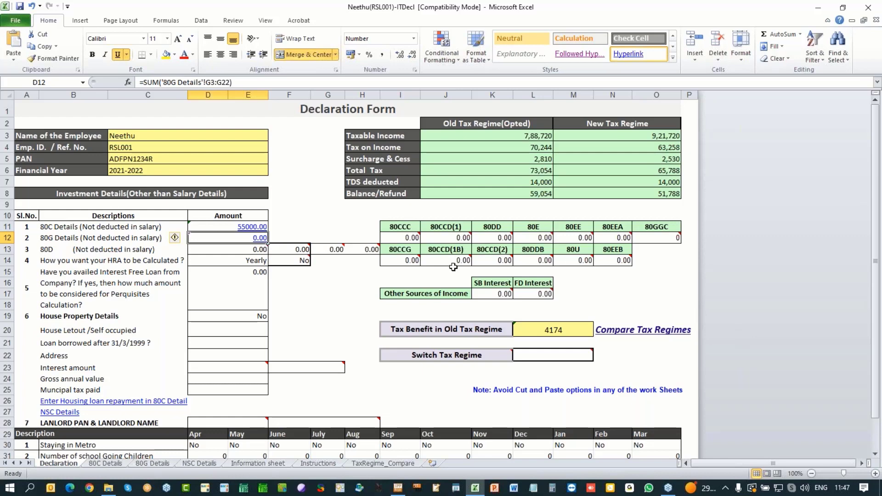
# Step: Enter 25000 in J14 under 80CCD(1B), lifting the Old Tax Regime benefit to 9374
pyautogui.moveTo(446, 260)
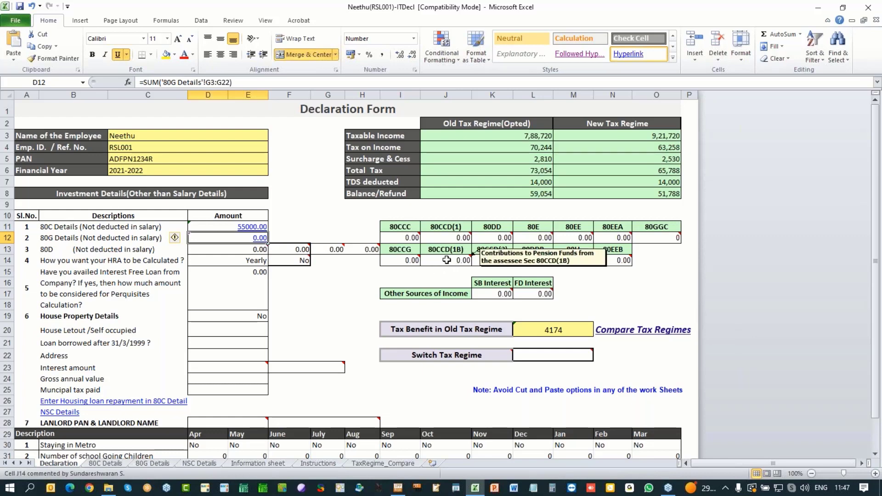
pyautogui.click(447, 260)
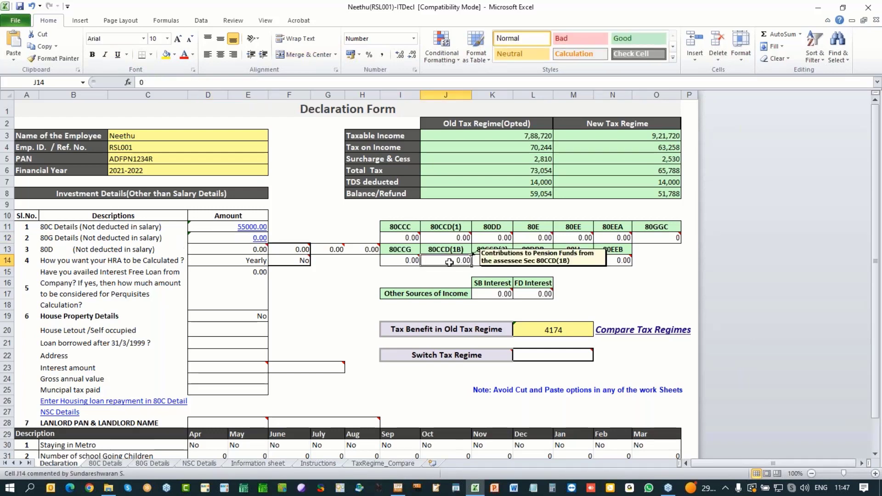
pyautogui.write('25000')
pyautogui.click(662, 295)
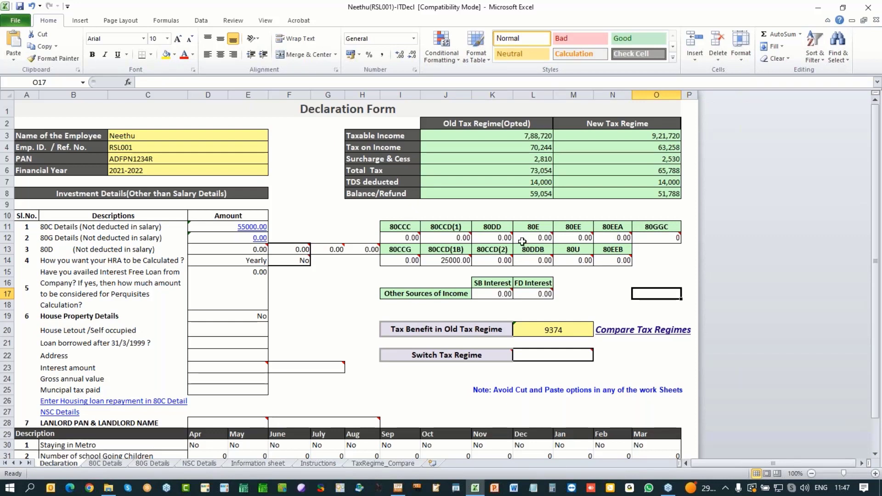
pyautogui.moveTo(522, 239)
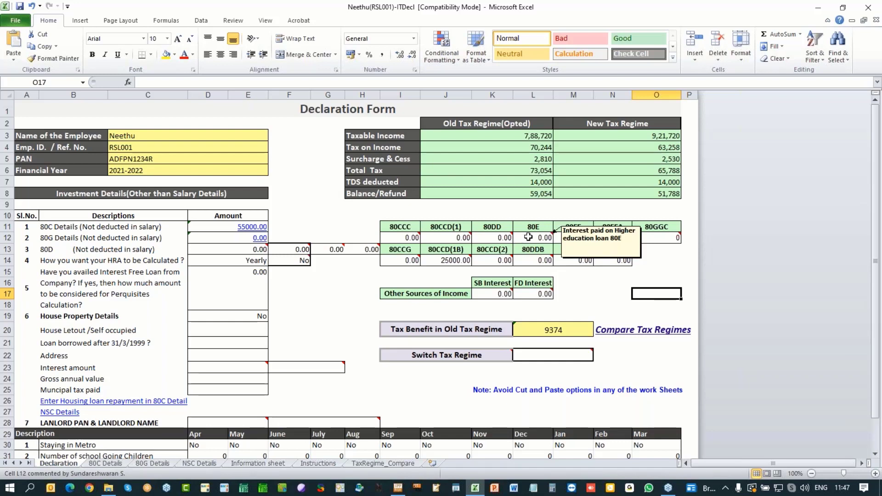
pyautogui.click(528, 237)
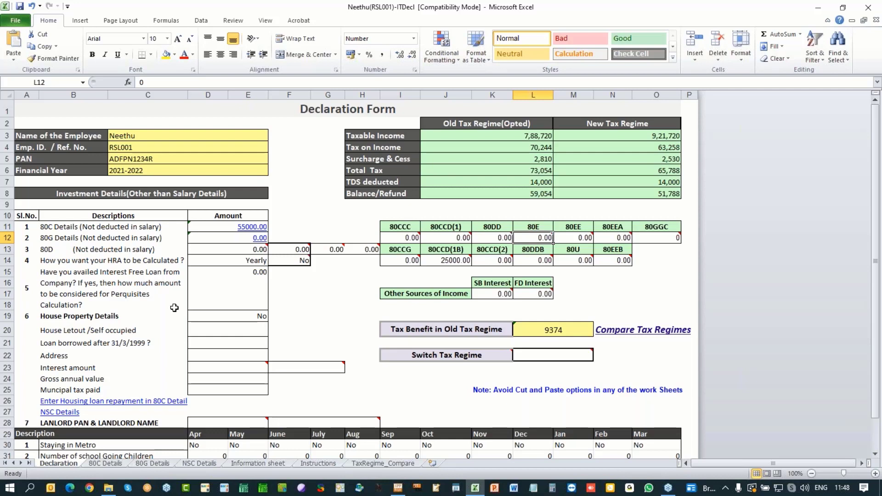
# Step: Set the 80D senior-parents option to Yes so the parents count as senior citizens
pyautogui.click(243, 248)
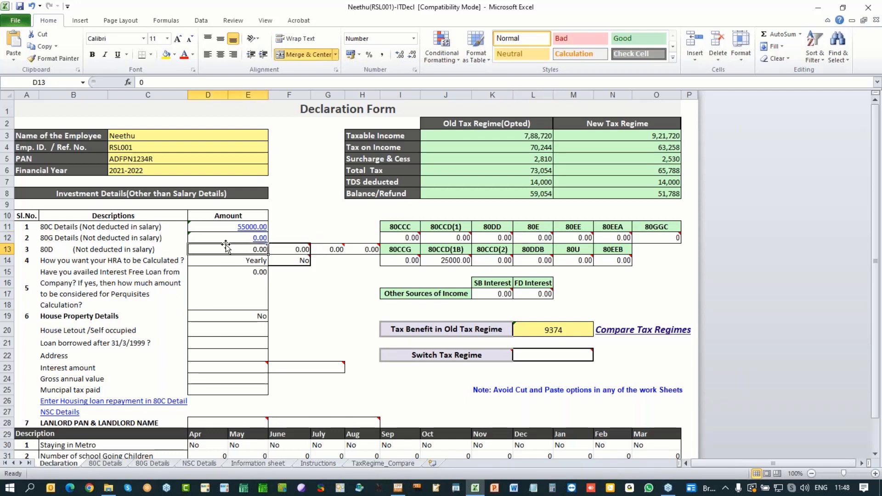
pyautogui.moveTo(229, 247)
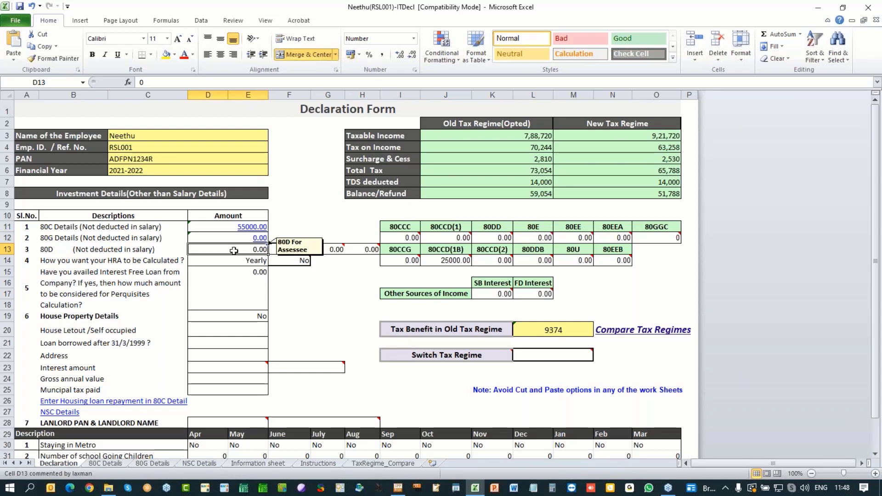
pyautogui.click(282, 249)
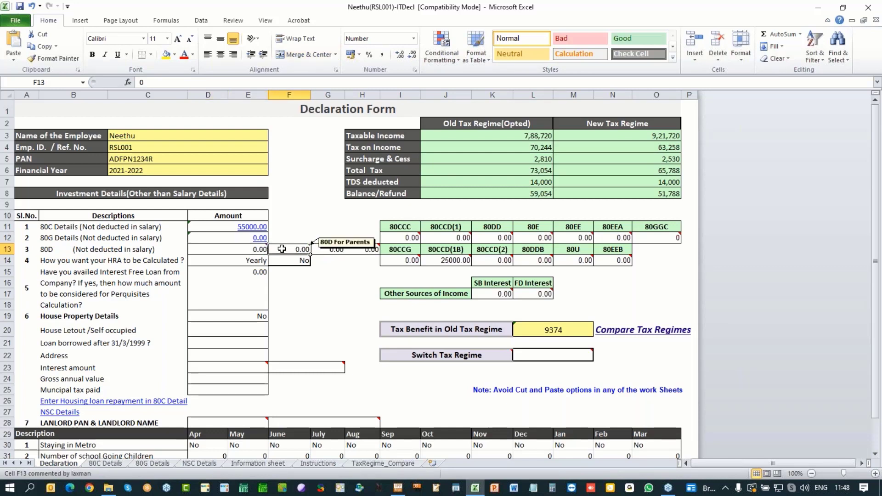
pyautogui.moveTo(296, 262)
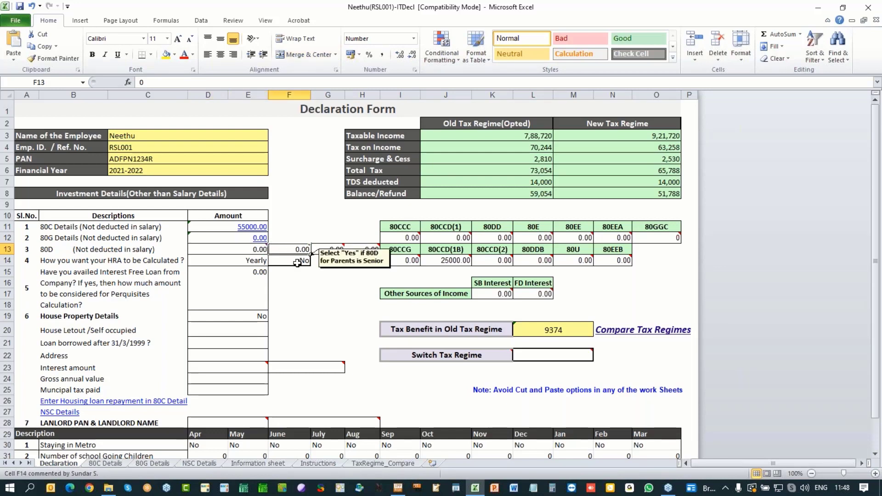
pyautogui.click(297, 262)
pyautogui.click(315, 260)
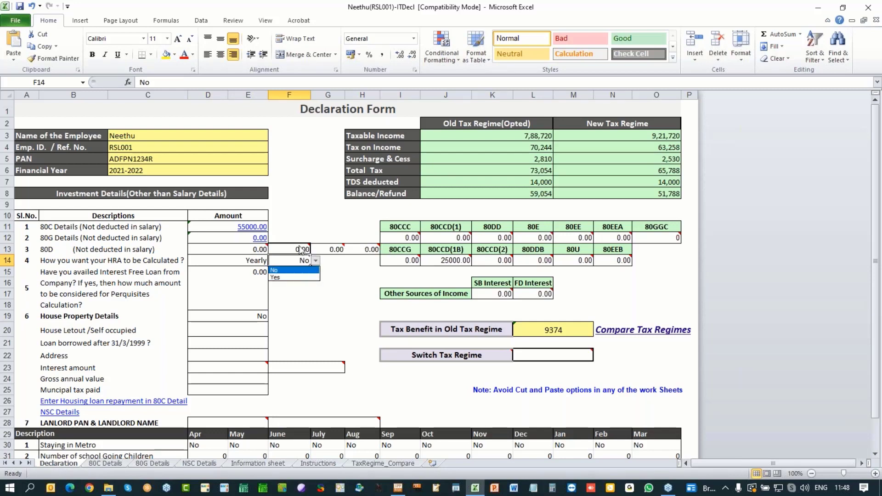
pyautogui.click(283, 278)
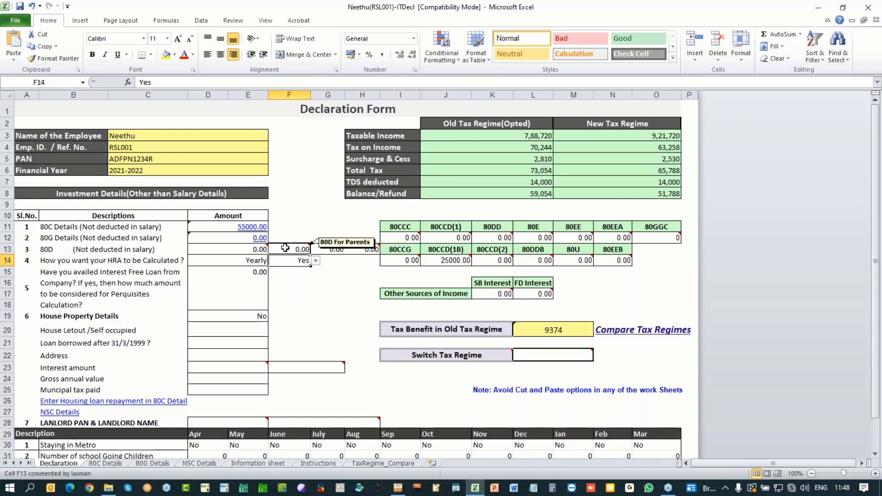
# Step: Check the preventive health checkup amounts and leave the D14 HRA calculation on Yearly
pyautogui.moveTo(333, 251)
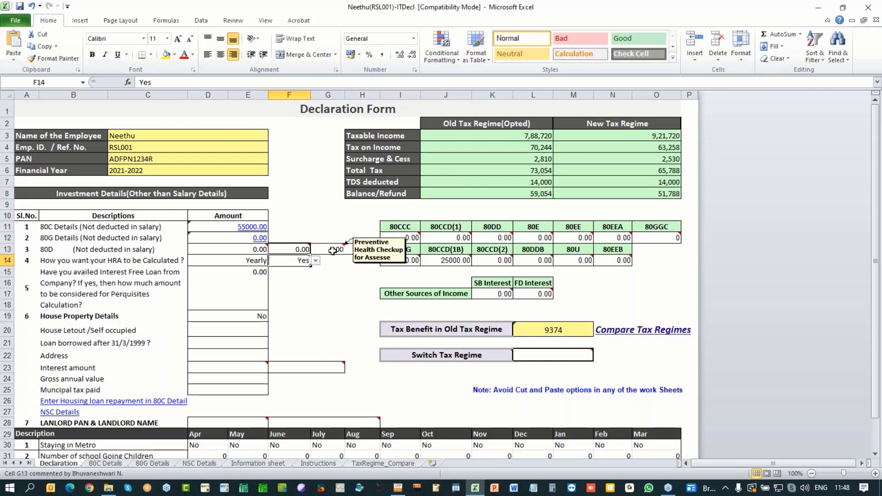
pyautogui.click(333, 251)
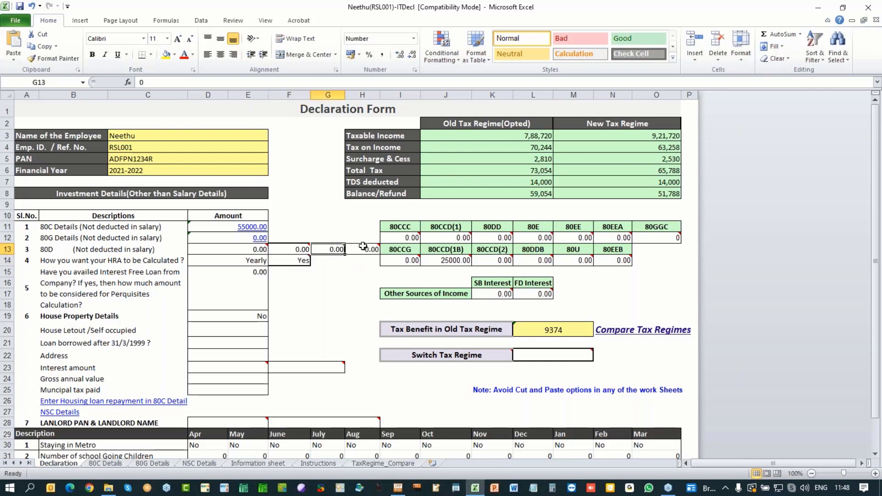
pyautogui.click(363, 248)
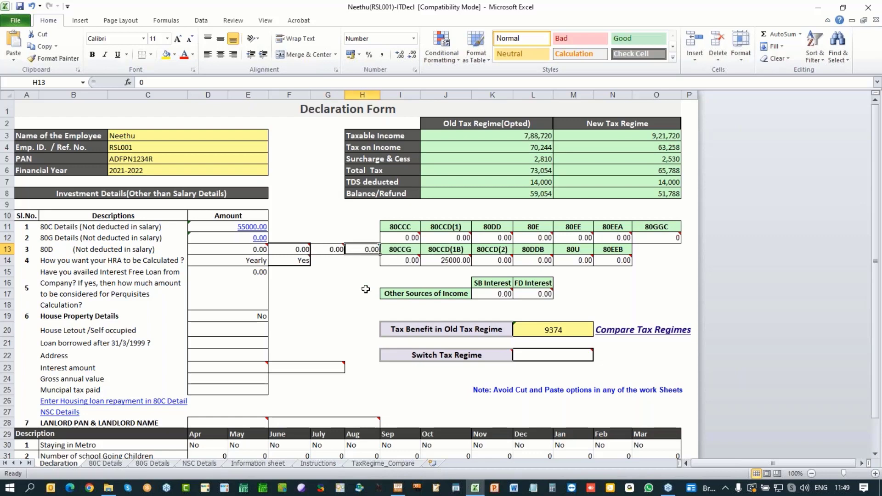
pyautogui.click(234, 261)
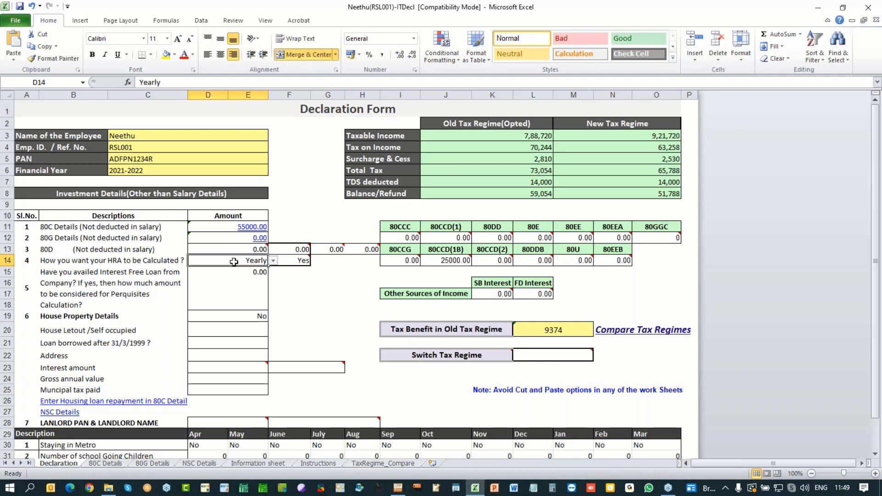
pyautogui.click(273, 261)
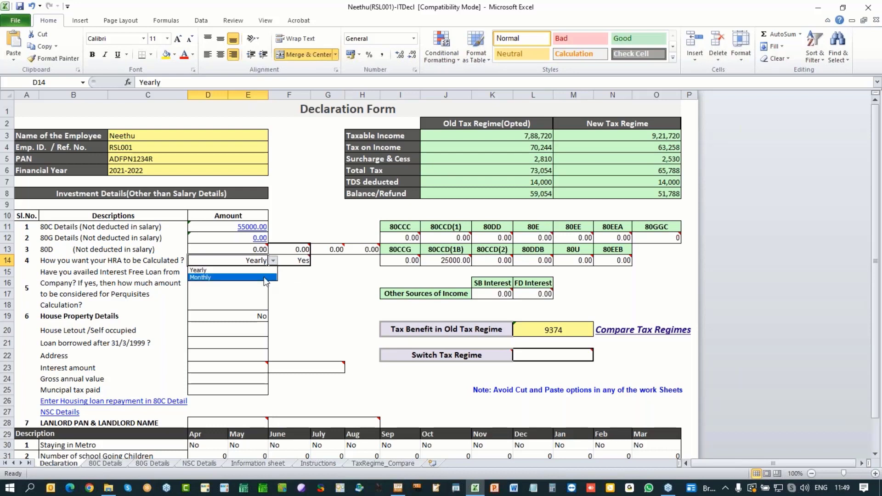
pyautogui.click(268, 270)
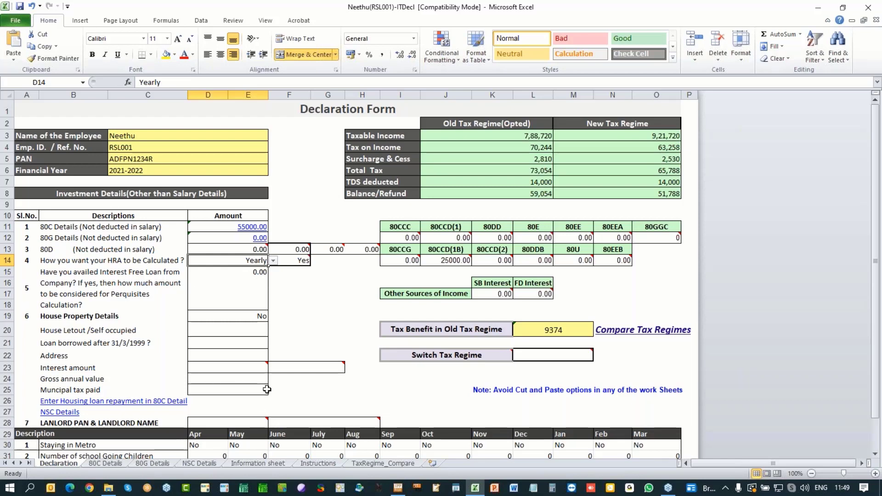
pyautogui.scroll(-3, 265, 389)
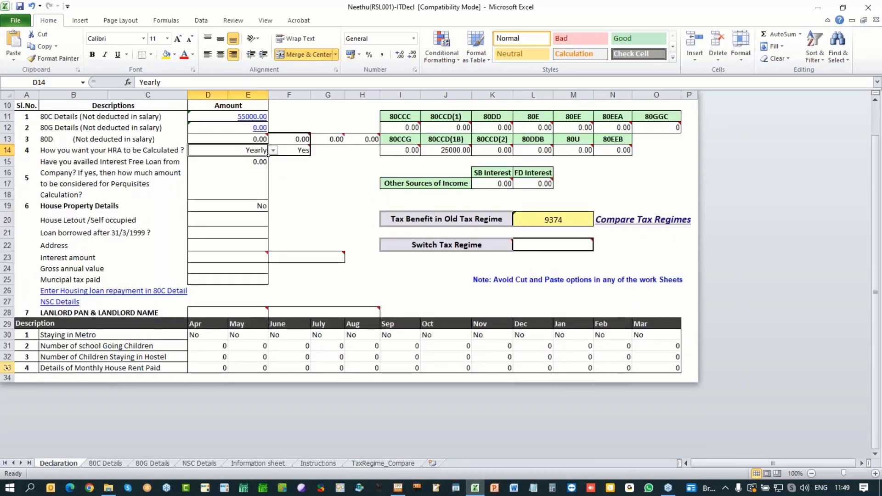
pyautogui.click(7, 368)
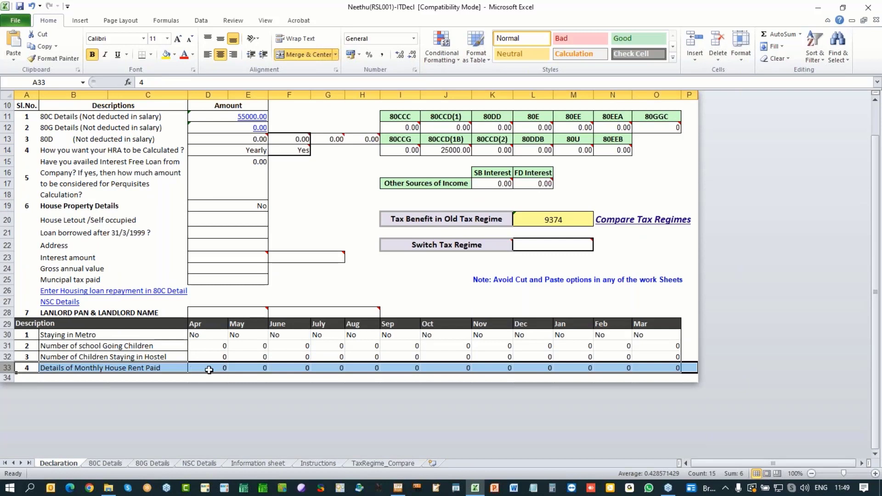
pyautogui.click(209, 369)
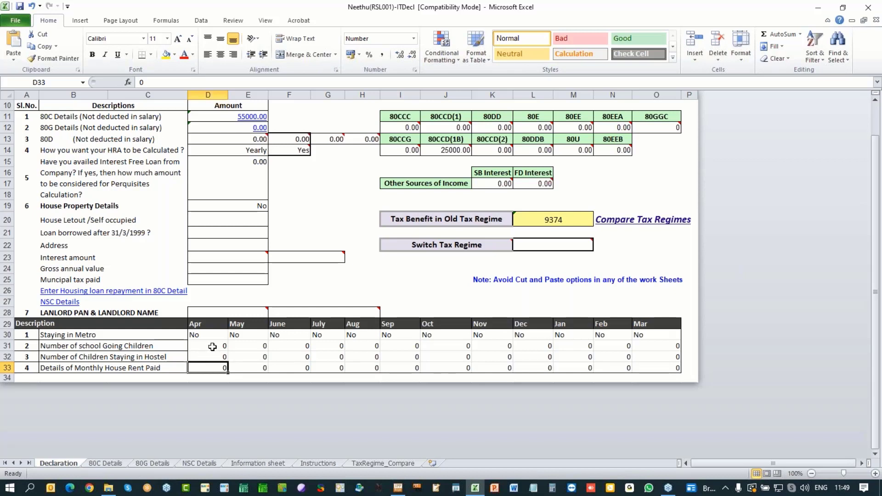
pyautogui.moveTo(213, 346); pyautogui.dragTo(675, 356)
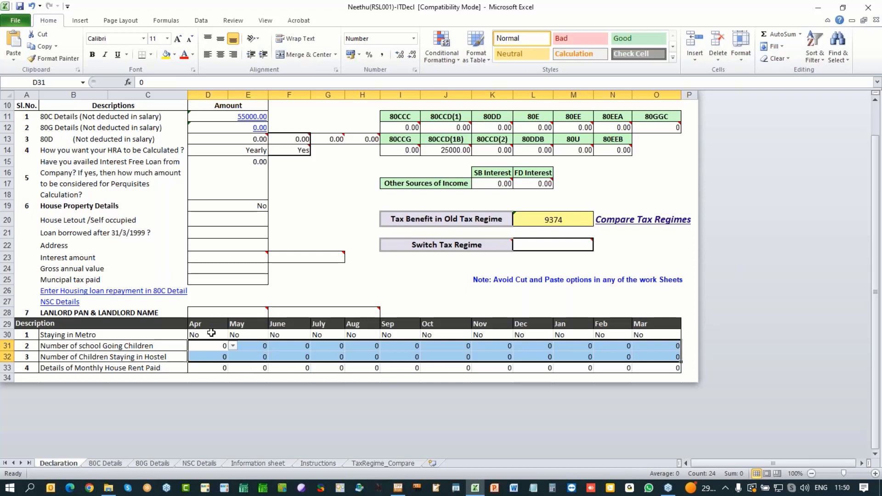
pyautogui.click(212, 333)
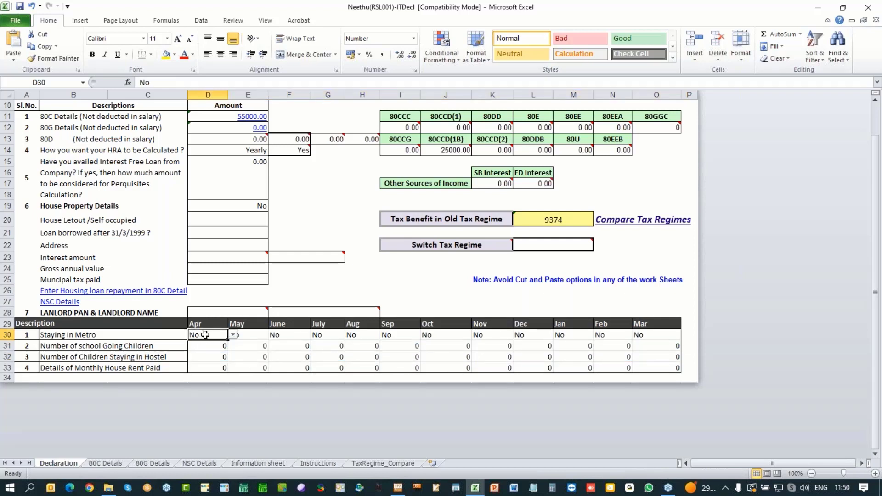
pyautogui.click(233, 335)
pyautogui.click(234, 335)
pyautogui.click(315, 209)
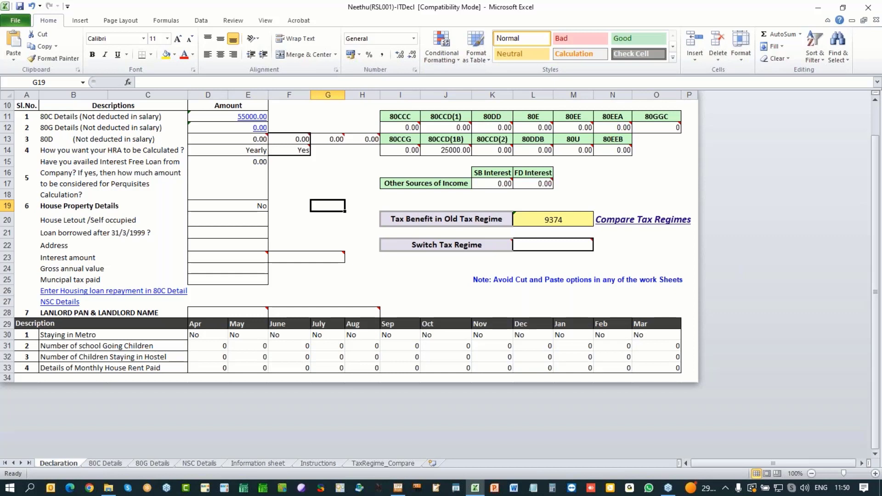
pyautogui.click(223, 206)
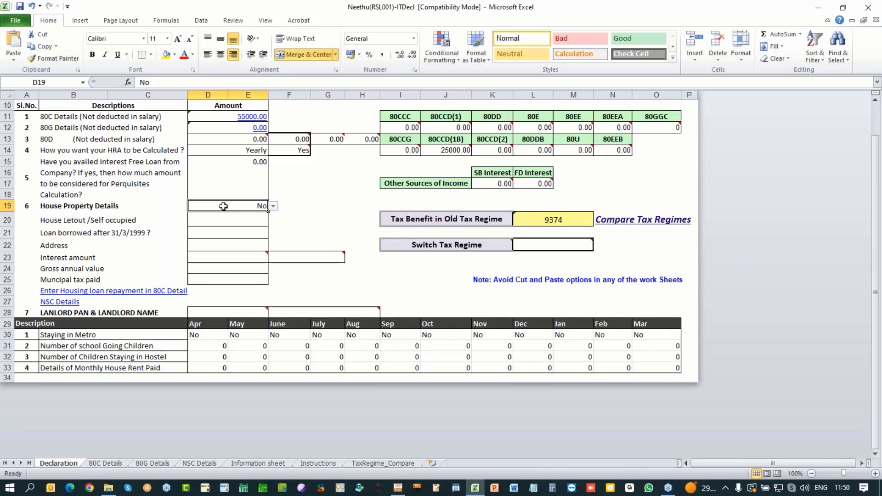
# Step: Set House Property Details to Yes, Self occupied, and Yes for the loan borrowed after 31/3/1999
pyautogui.click(273, 206)
pyautogui.click(251, 218)
pyautogui.click(238, 222)
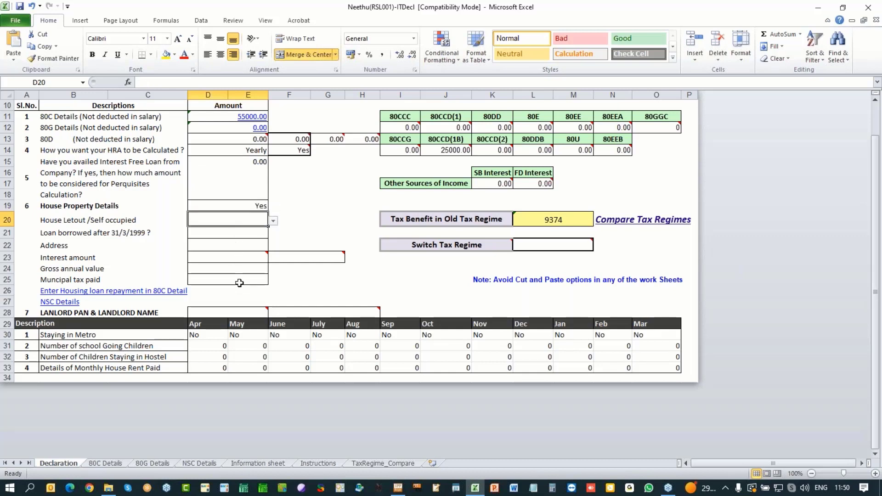
pyautogui.click(273, 221)
pyautogui.click(232, 238)
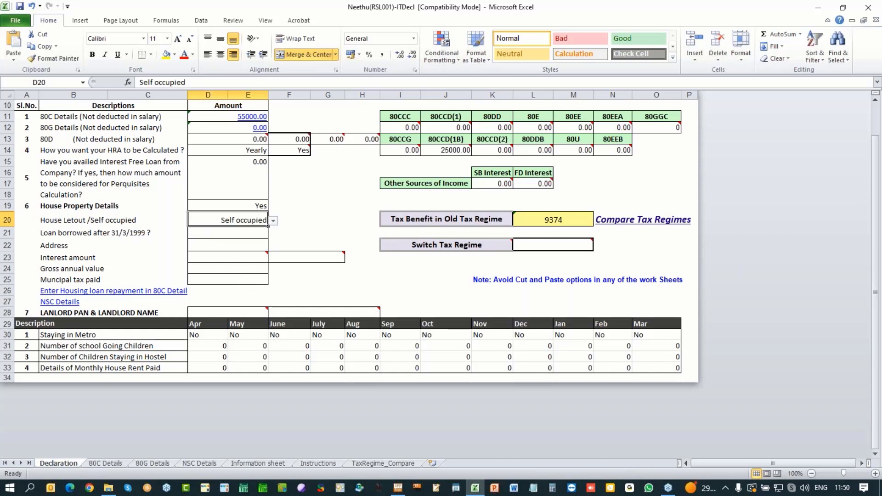
pyautogui.click(239, 233)
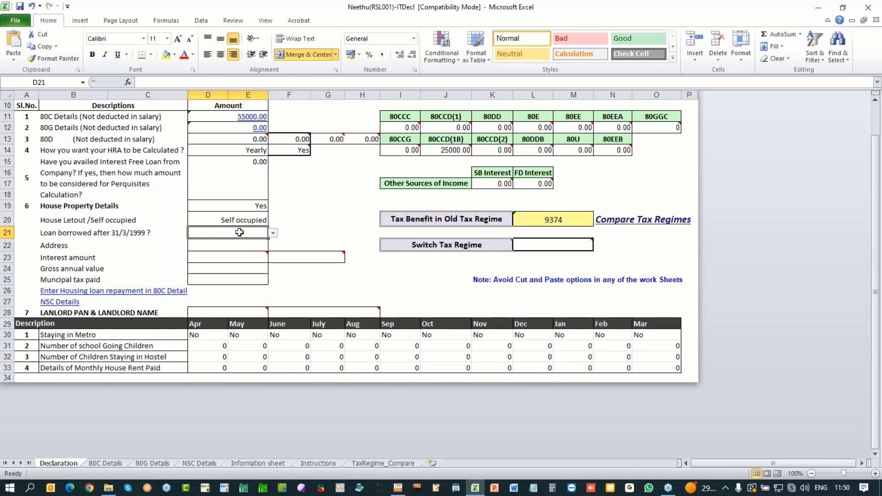
pyautogui.click(273, 233)
pyautogui.click(228, 240)
# Step: Review the interest, gross annual value and municipal tax entries, then go to the 80C breakdown sheet
pyautogui.click(230, 246)
pyautogui.click(268, 254)
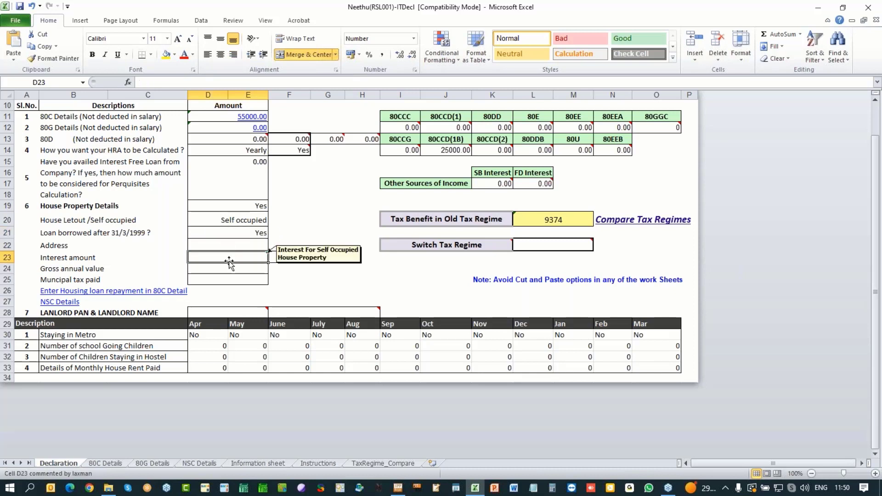
pyautogui.moveTo(309, 257)
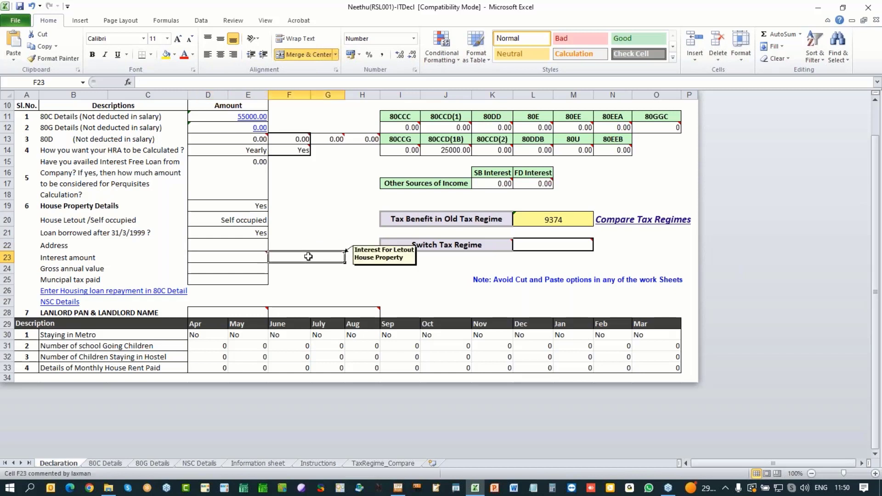
pyautogui.moveTo(241, 257)
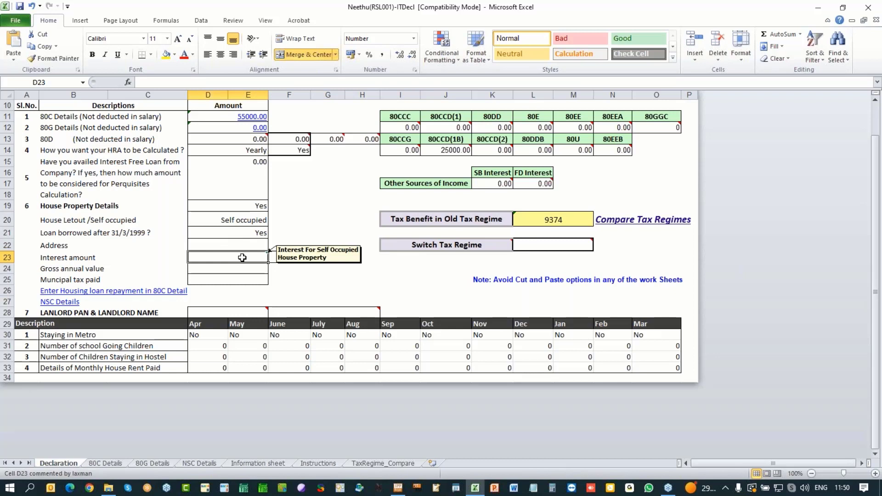
pyautogui.click(282, 257)
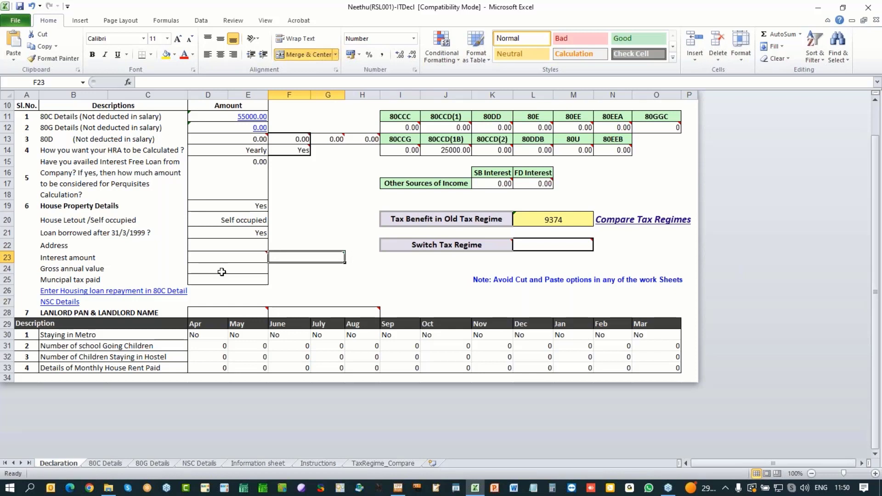
pyautogui.moveTo(218, 269); pyautogui.dragTo(222, 279)
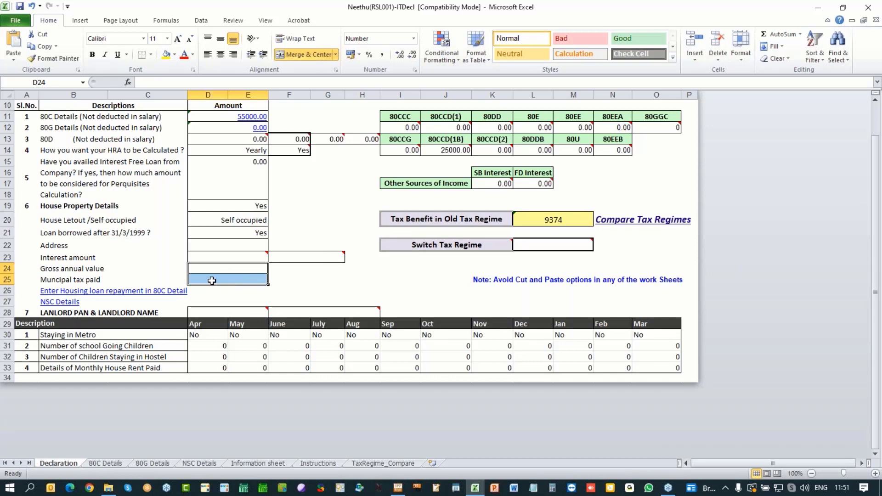
pyautogui.click(222, 257)
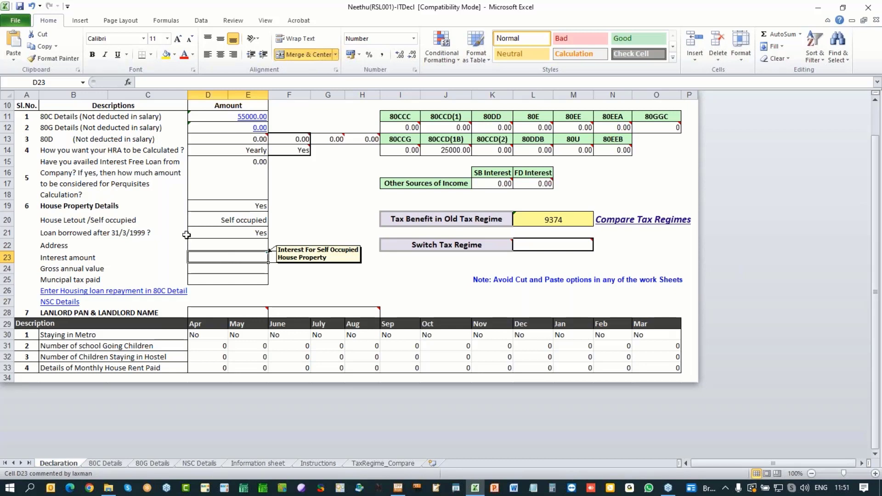
pyautogui.click(252, 117)
pyautogui.click(197, 143)
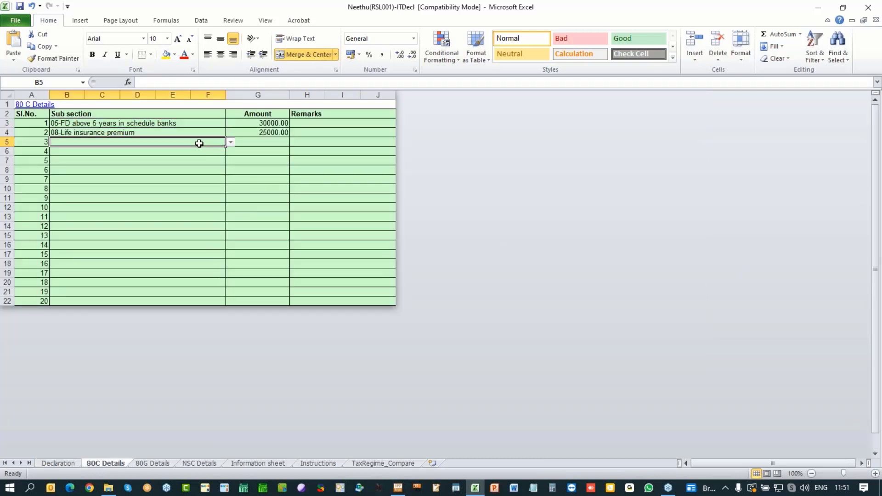
pyautogui.click(230, 142)
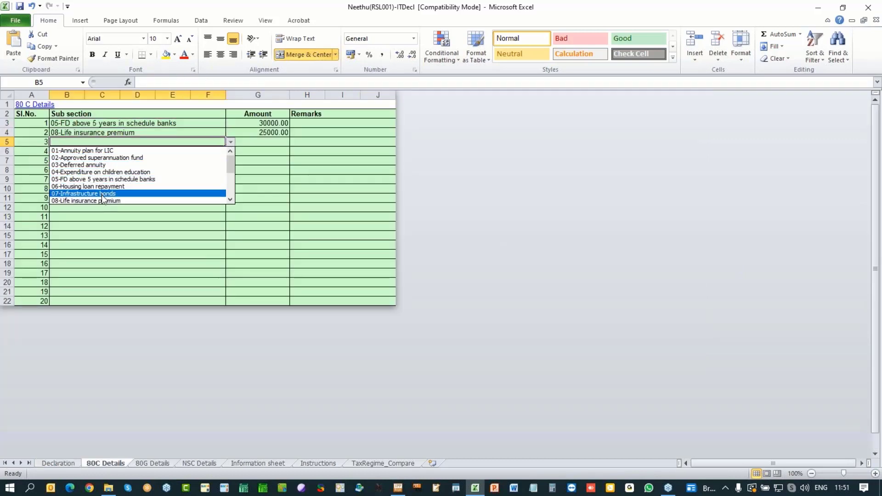
pyautogui.click(126, 186)
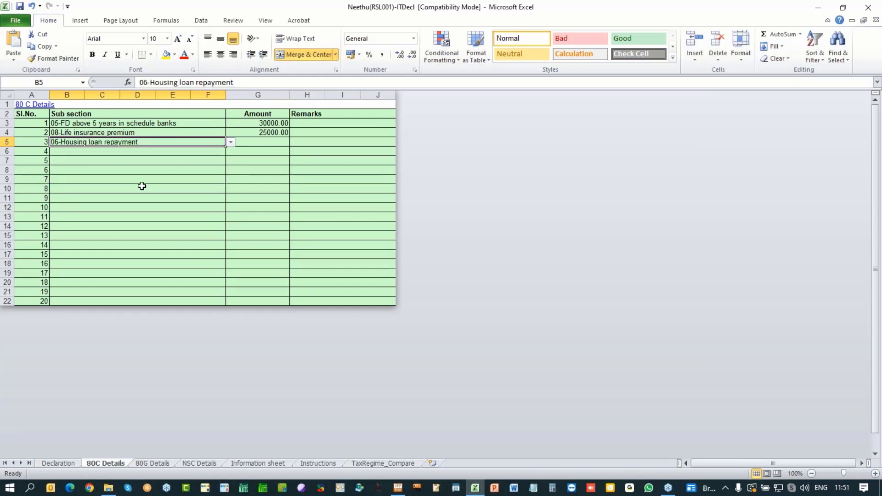
pyautogui.click(169, 179)
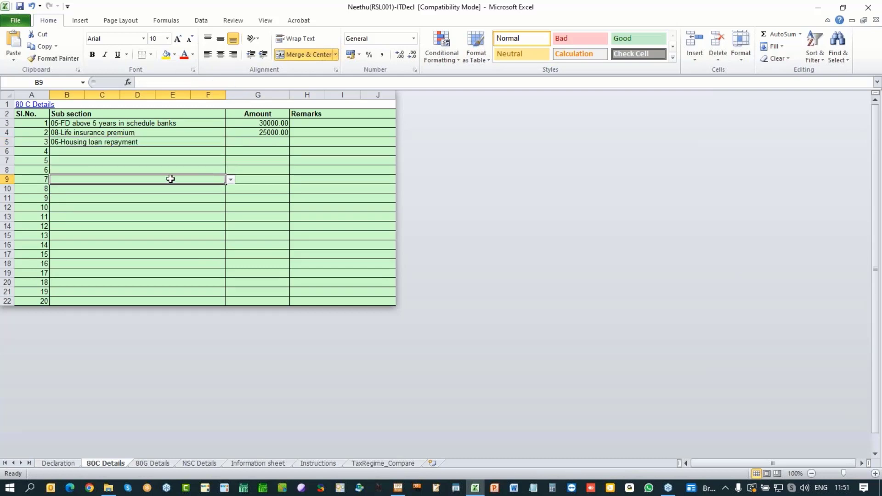
pyautogui.click(147, 142)
pyautogui.press('Delete')
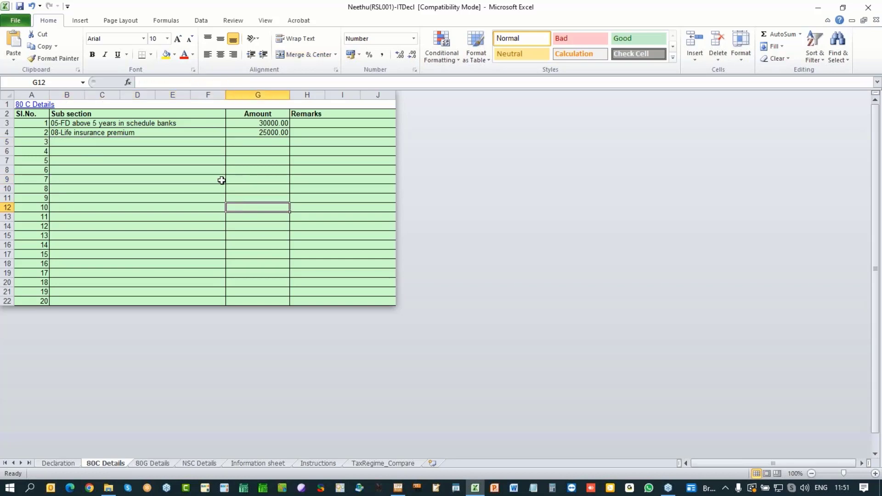
pyautogui.click(57, 464)
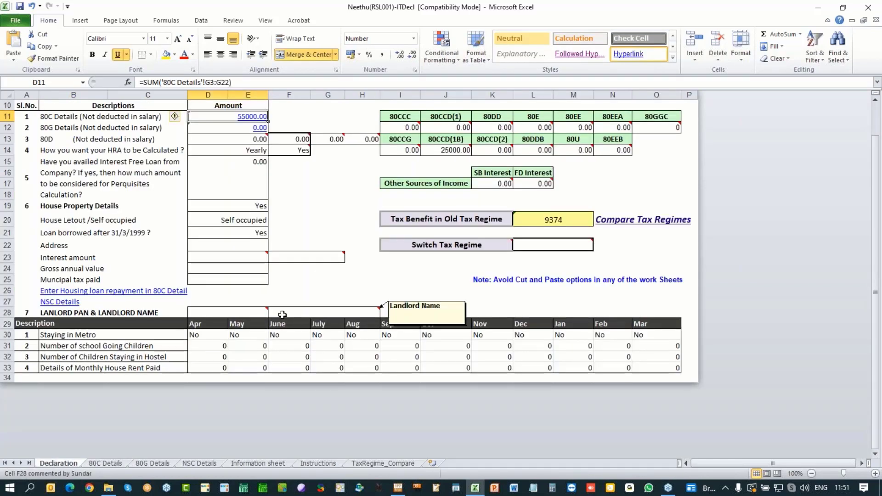
pyautogui.scroll(2, 282, 315)
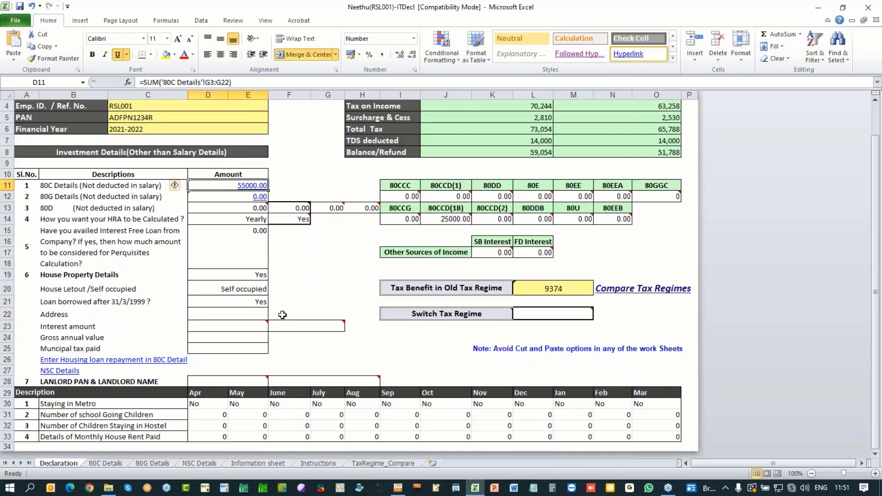
pyautogui.scroll(1, 282, 314)
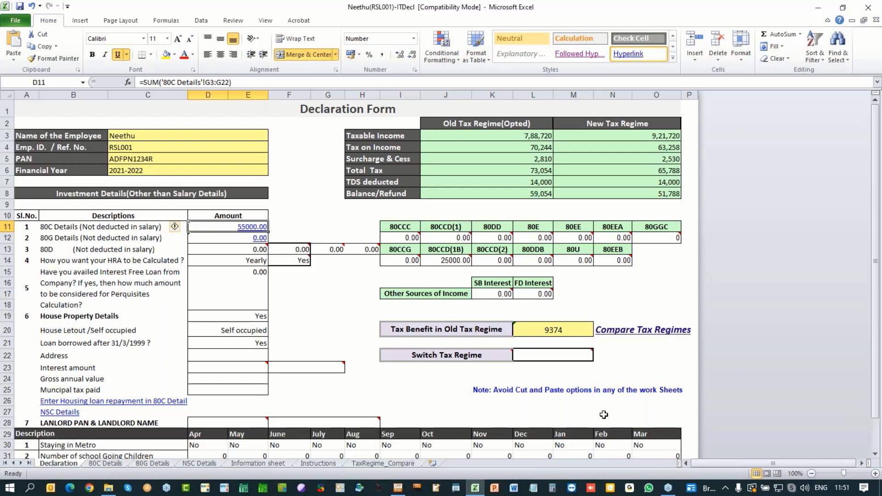
pyautogui.click(559, 354)
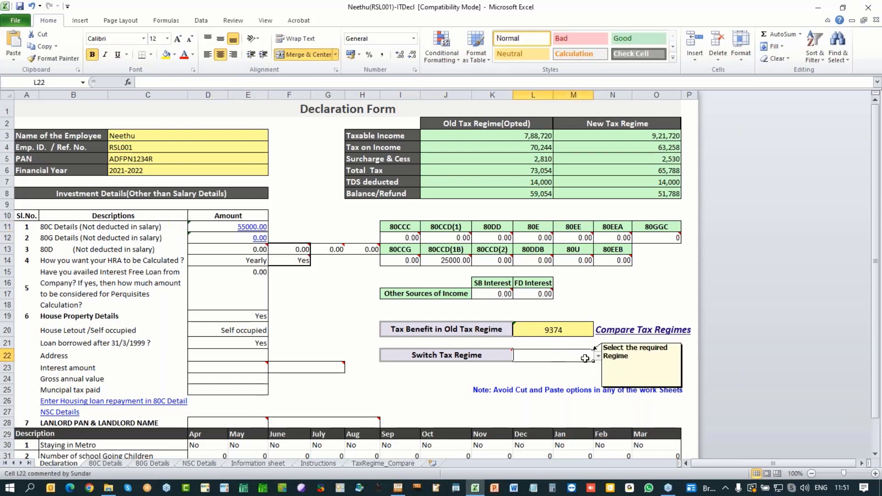
pyautogui.click(599, 356)
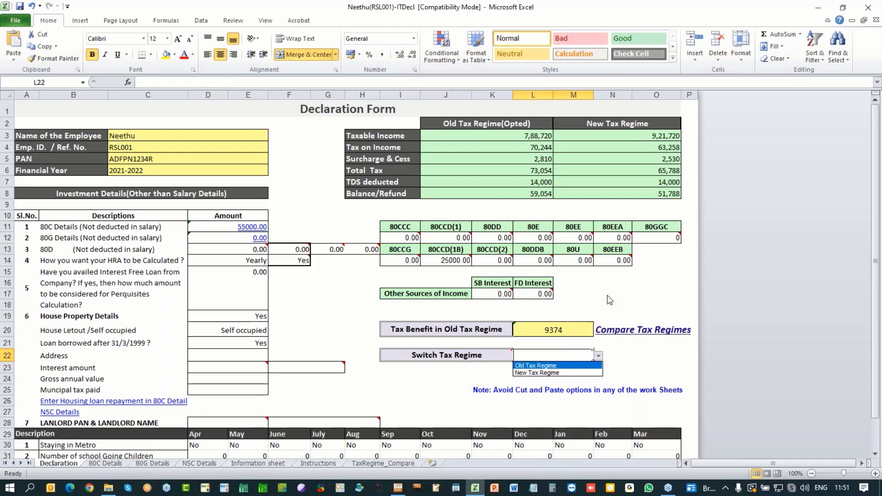
pyautogui.press('Escape')
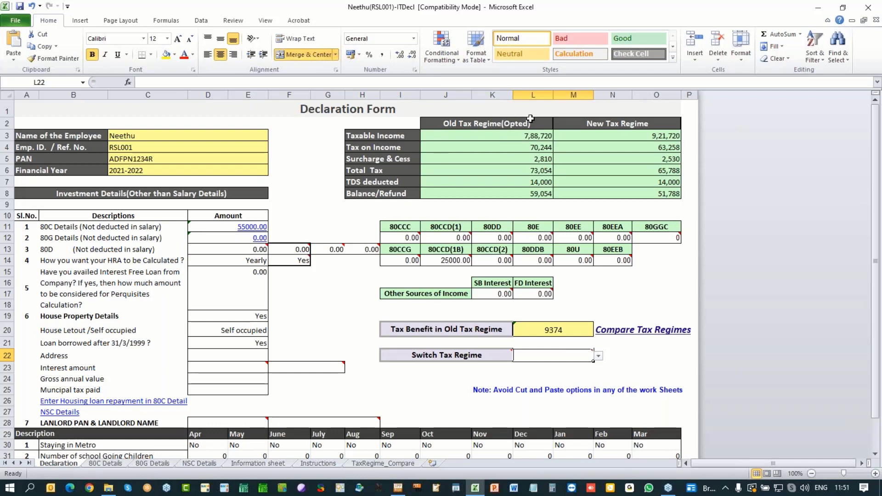
pyautogui.click(599, 357)
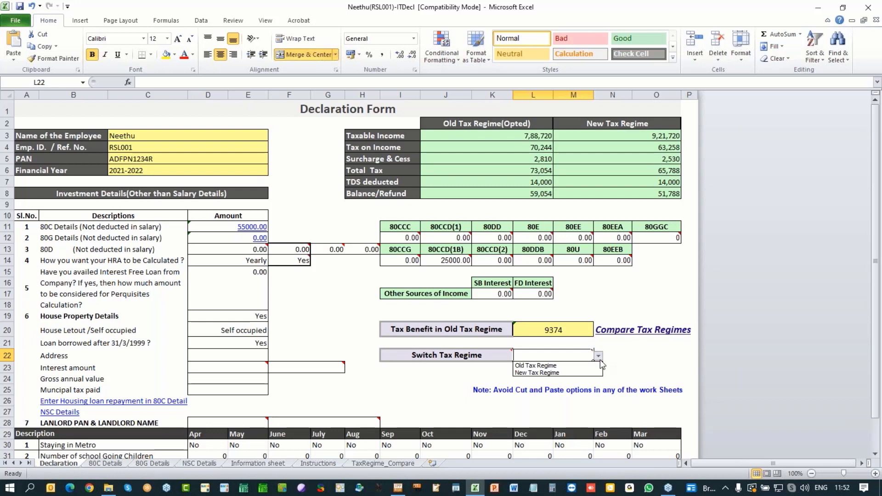
pyautogui.click(634, 363)
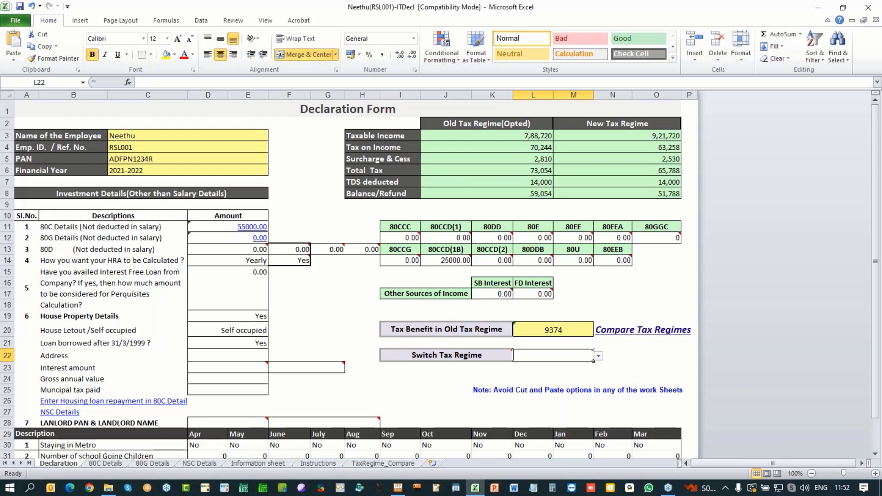
# Step: On TaxRegime_Compare, check the opted regime and gross salaries in F1 and L1, and select both regime tables
pyautogui.click(393, 464)
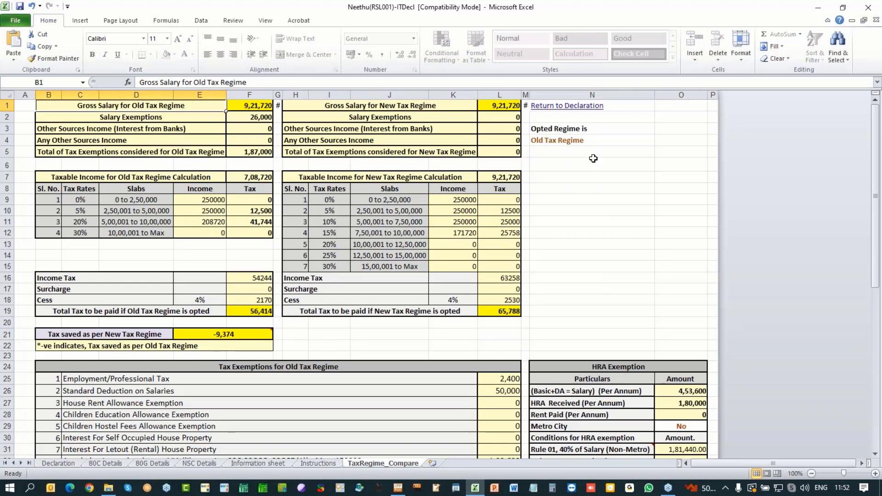
pyautogui.click(569, 139)
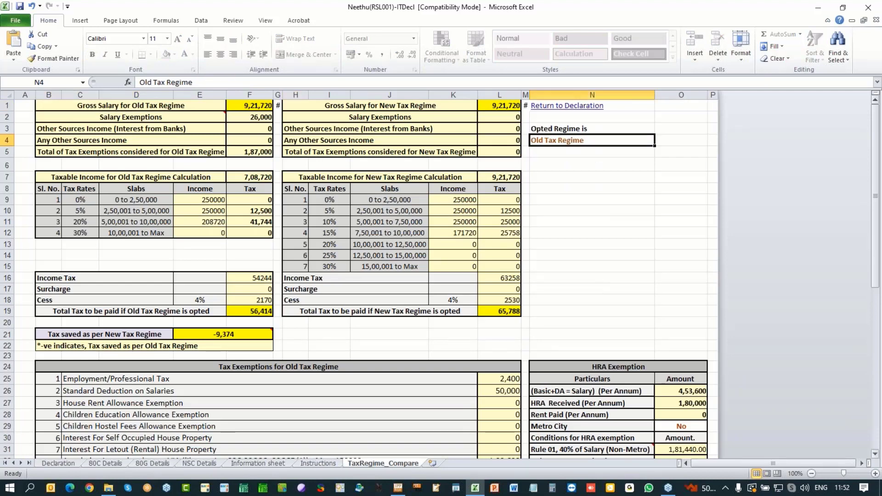
pyautogui.click(240, 106)
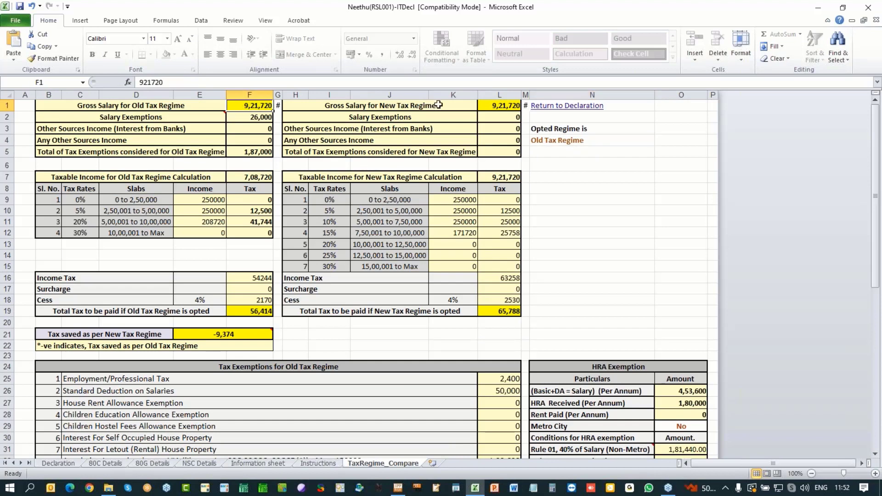
pyautogui.click(487, 105)
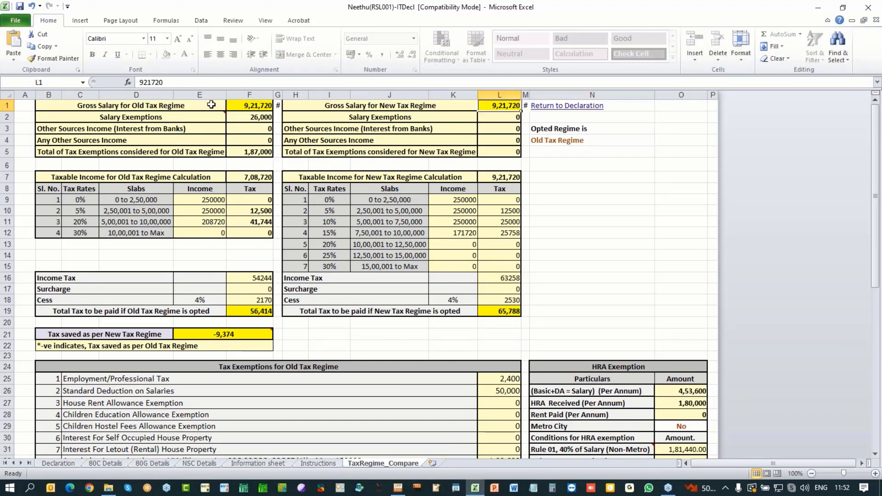
pyautogui.moveTo(208, 102); pyautogui.dragTo(253, 234)
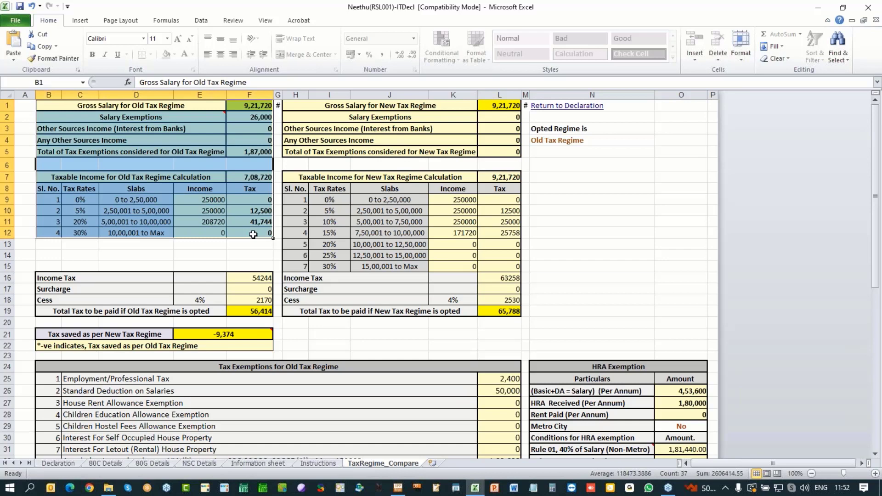
pyautogui.click(371, 106)
pyautogui.moveTo(371, 106); pyautogui.dragTo(502, 311)
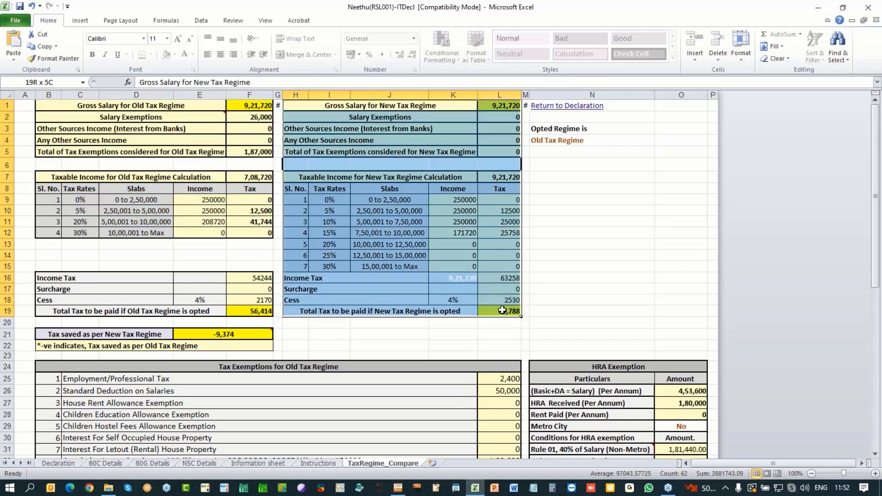
# Step: Inspect the old-regime income tax formula and the E21 tax-saved formula, then return to the Declaration sheet
pyautogui.click(257, 278)
pyautogui.moveTo(257, 278); pyautogui.dragTo(257, 300)
pyautogui.scroll(-1, 75, 311)
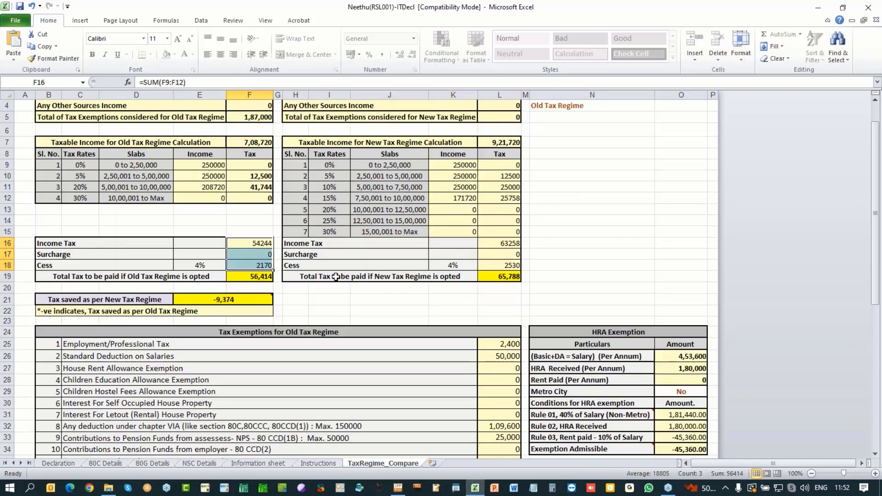
pyautogui.click(106, 300)
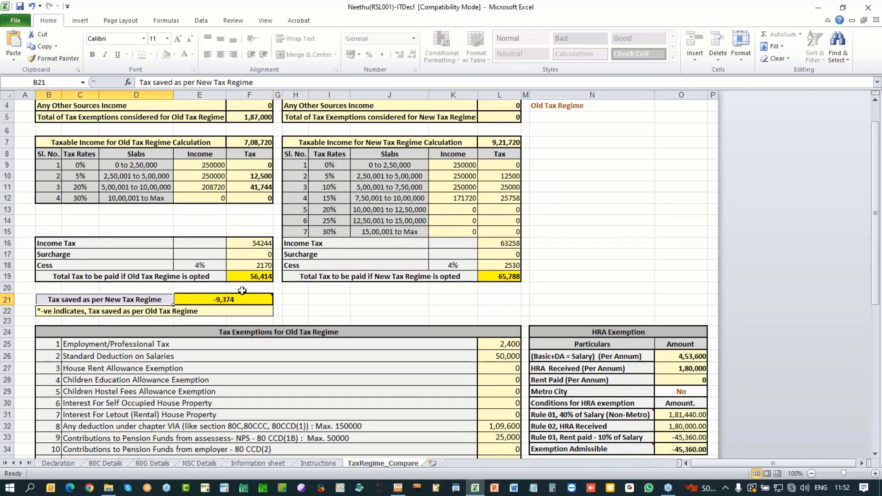
pyautogui.click(239, 299)
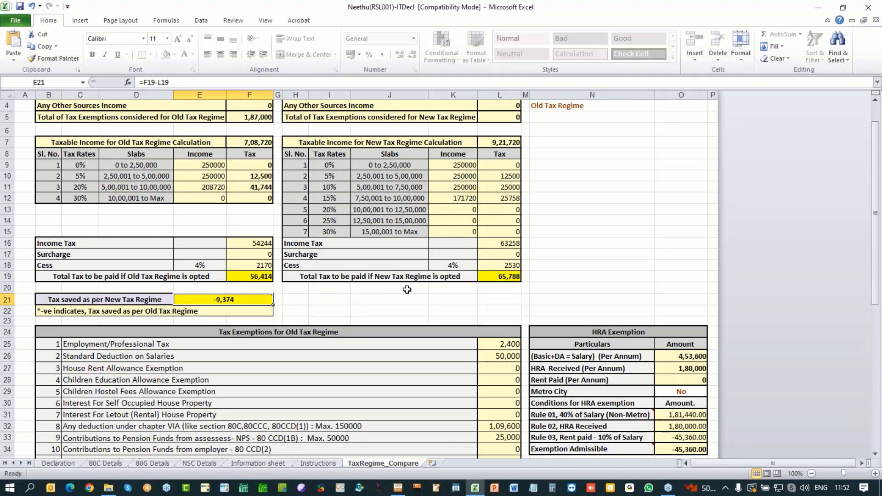
pyautogui.scroll(-3, 407, 289)
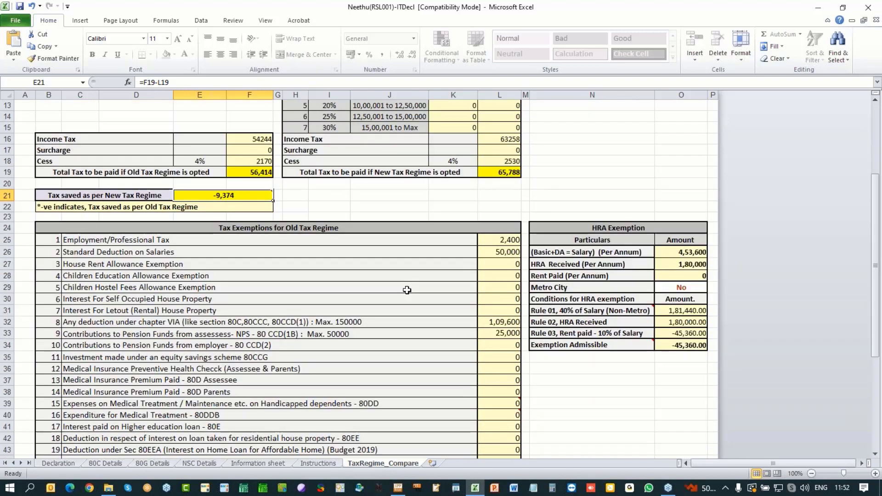
pyautogui.scroll(-8, 408, 289)
pyautogui.scroll(5, 407, 290)
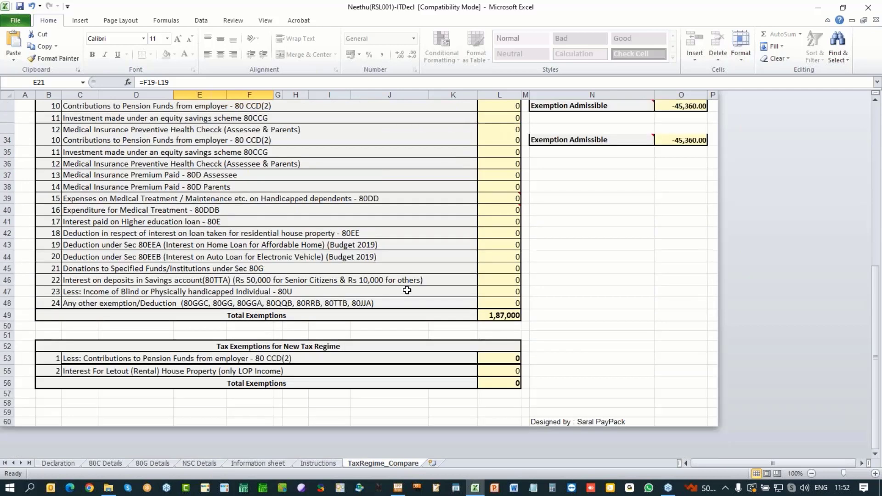
pyautogui.scroll(7, 407, 291)
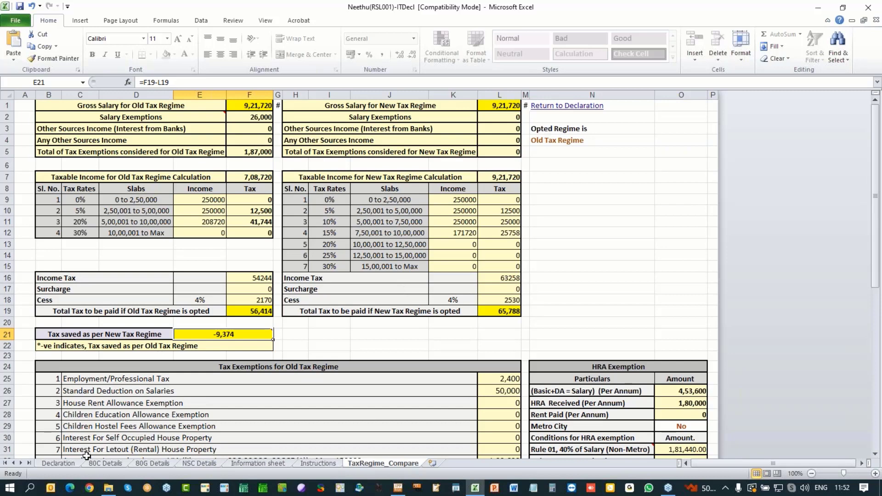
pyautogui.click(70, 462)
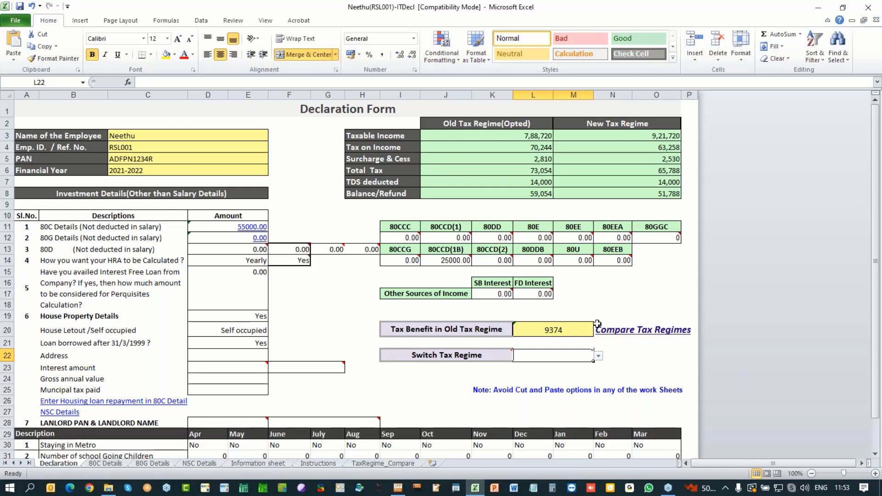
# Step: Save the ITDecl workbook, keeping the older compatibility file format
pyautogui.click(20, 6)
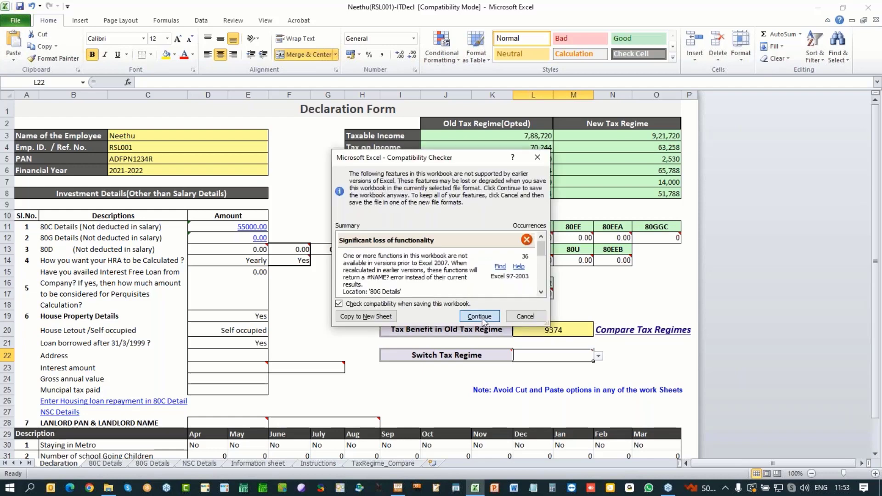
pyautogui.click(480, 317)
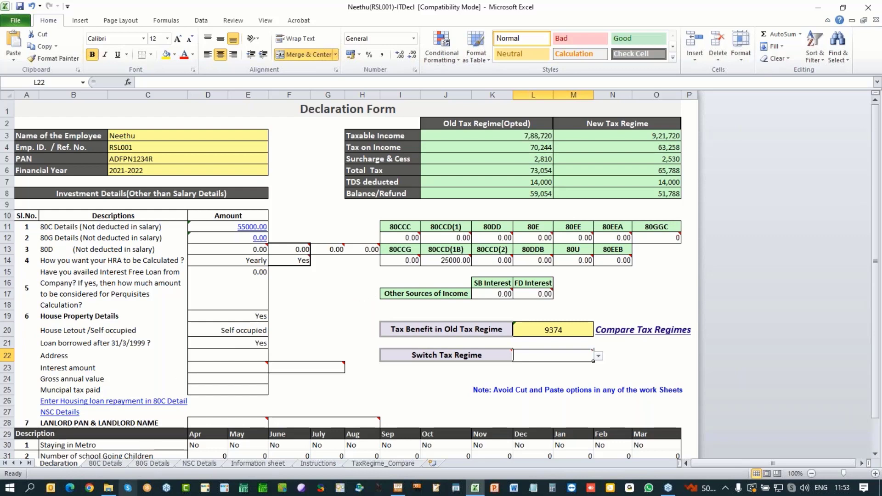
pyautogui.click(110, 488)
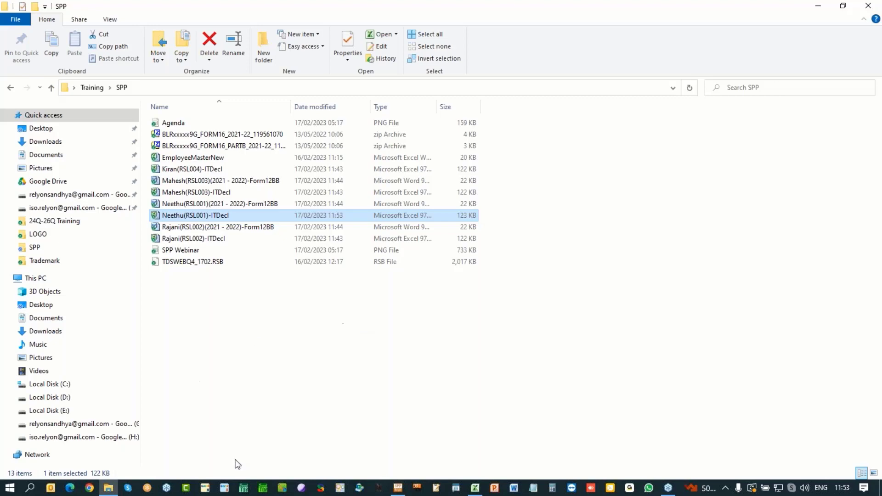
# Step: Return to Saral PayPack, close the Declaration Templates Export window, and bring up the TDS Details menu
pyautogui.click(398, 489)
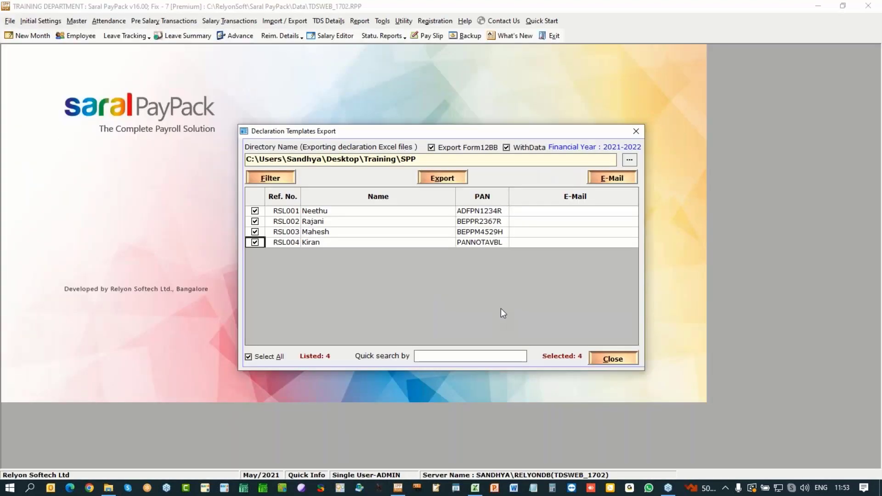
pyautogui.click(619, 361)
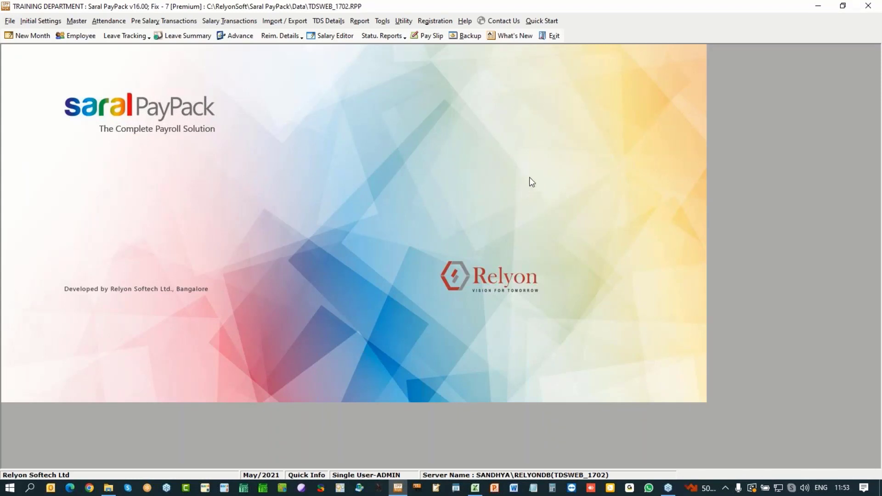
pyautogui.click(338, 25)
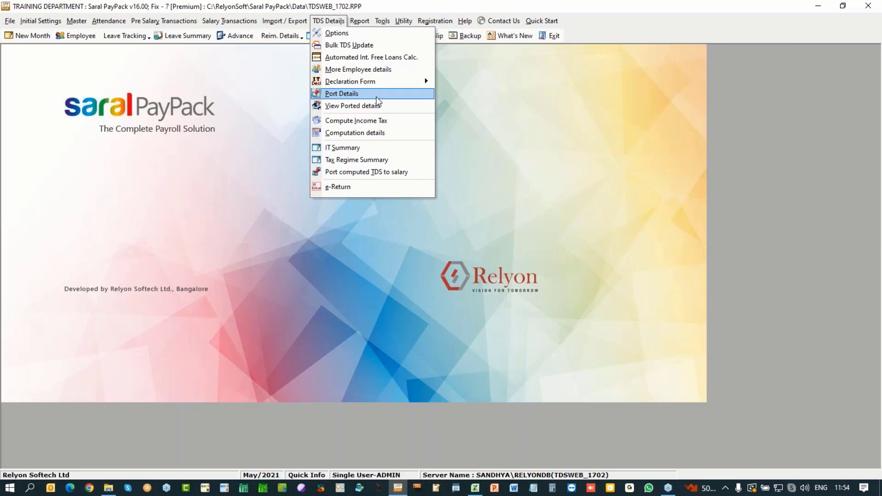
# Step: Create and save the new payroll month Jun/2021, confirming its creation
pyautogui.press('Escape')
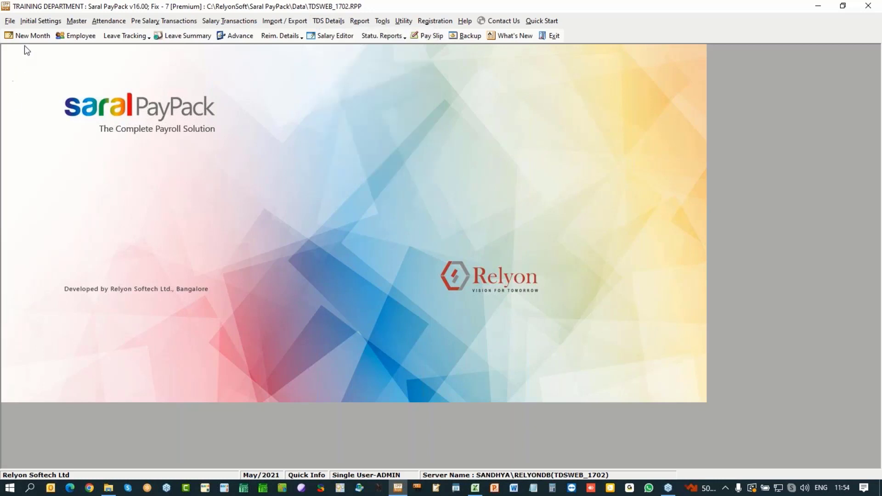
pyautogui.click(32, 36)
pyautogui.click(405, 265)
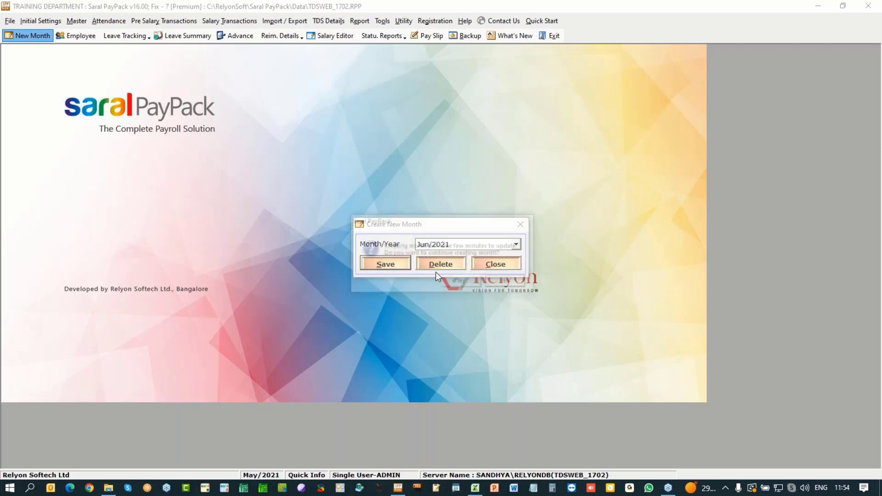
pyautogui.click(460, 279)
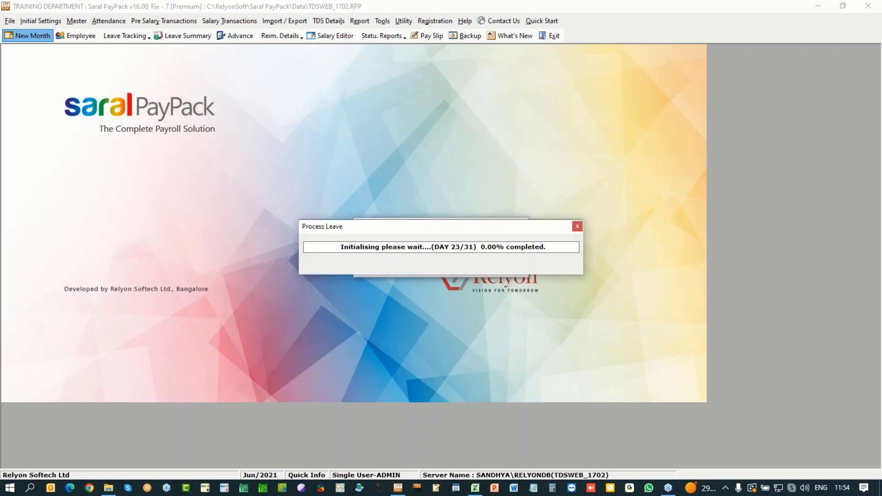
pyautogui.press('Return')
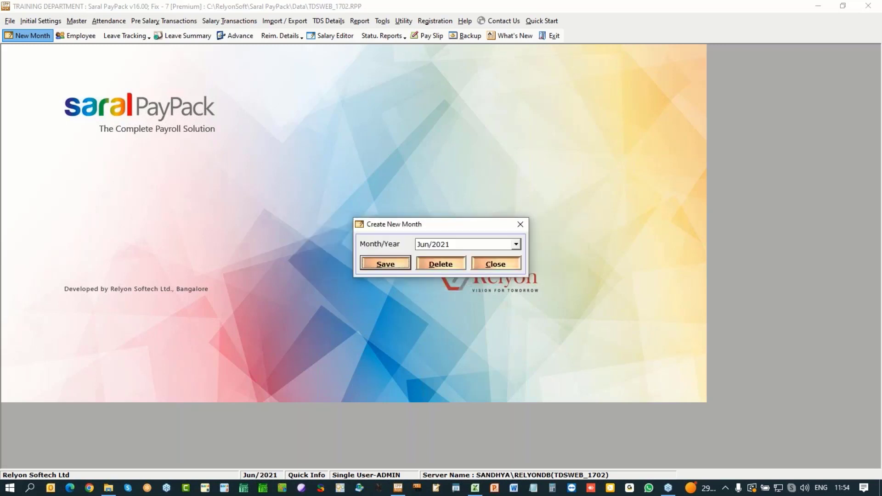
pyautogui.click(492, 267)
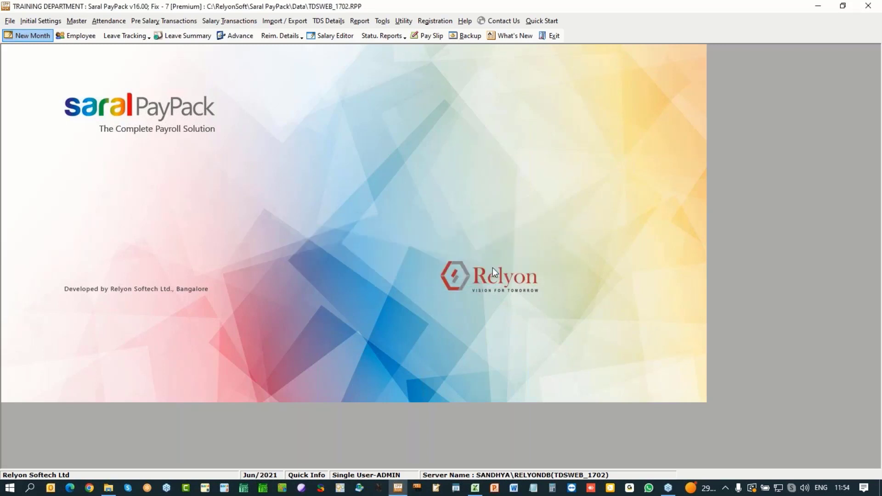
# Step: Update the salary calculations and port 2021-2022 TDS details for all four employees, totalling 29,147.00 deducted
pyautogui.click(328, 21)
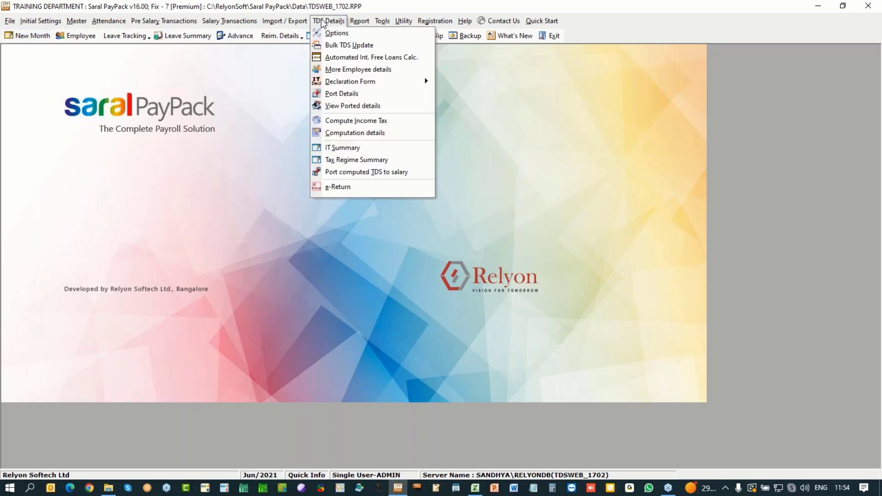
pyautogui.click(338, 93)
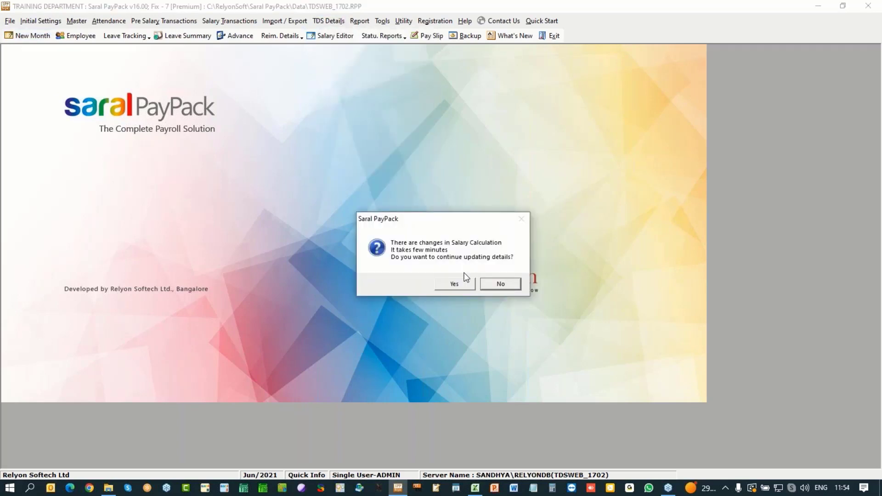
pyautogui.click(450, 285)
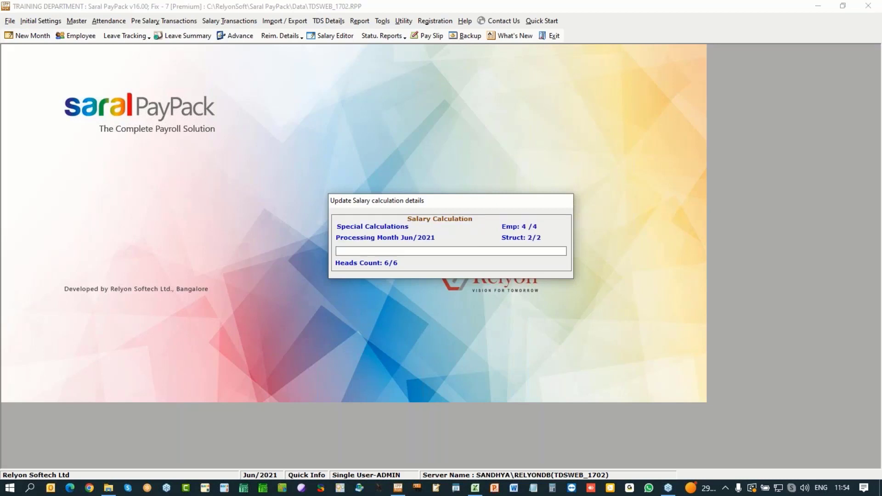
pyautogui.click(469, 285)
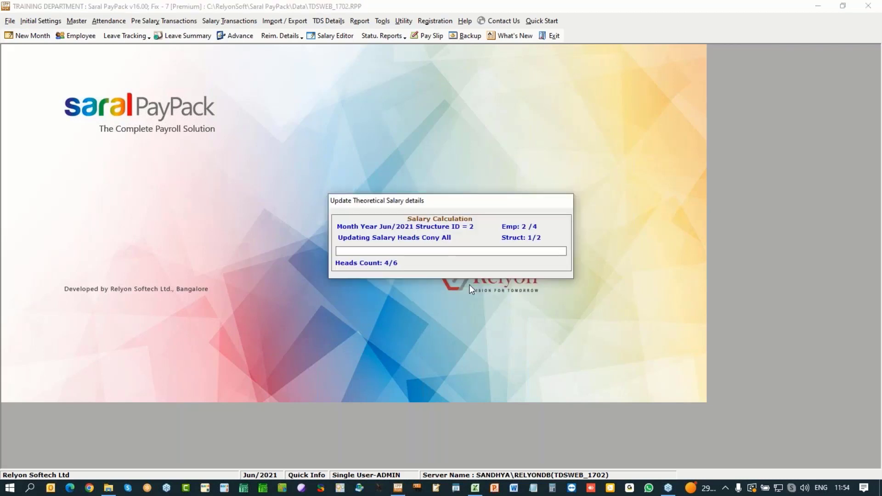
pyautogui.click(470, 285)
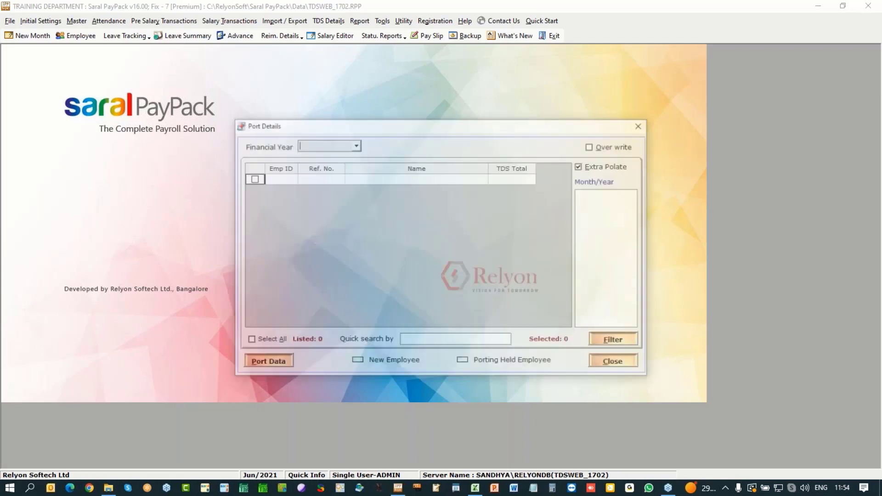
pyautogui.click(272, 363)
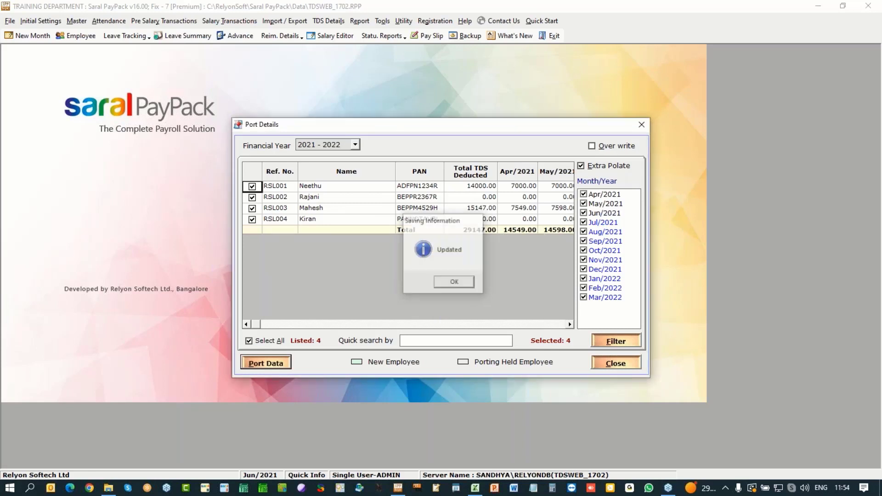
pyautogui.press('Return')
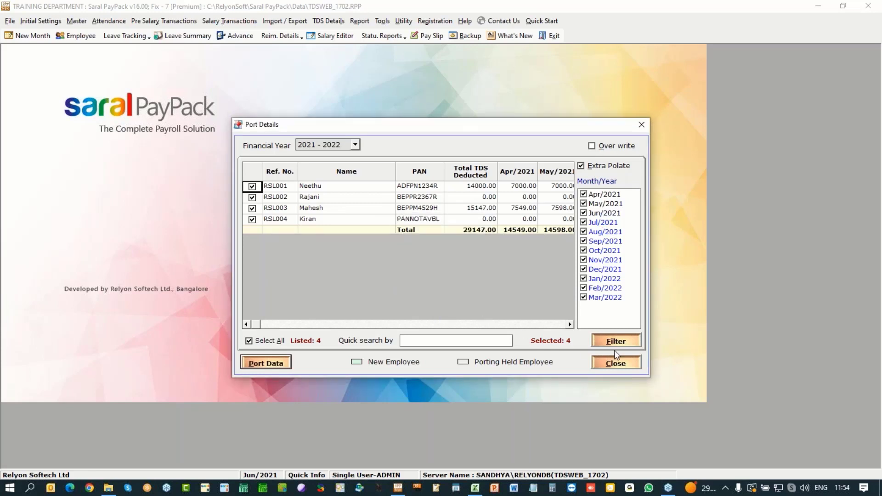
pyautogui.click(623, 367)
pyautogui.click(329, 21)
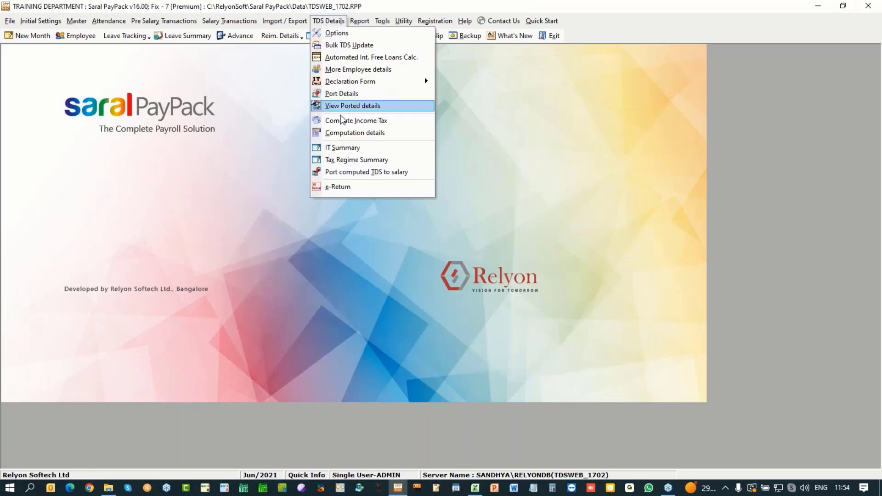
# Step: Dismiss the TDS menu and close the Excel workbook to return to Saral PayPack
pyautogui.click(355, 123)
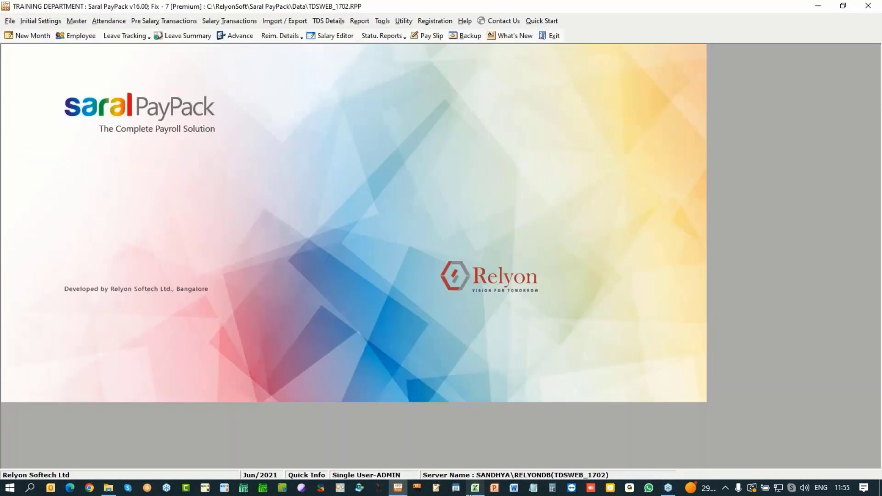
pyautogui.click(471, 491)
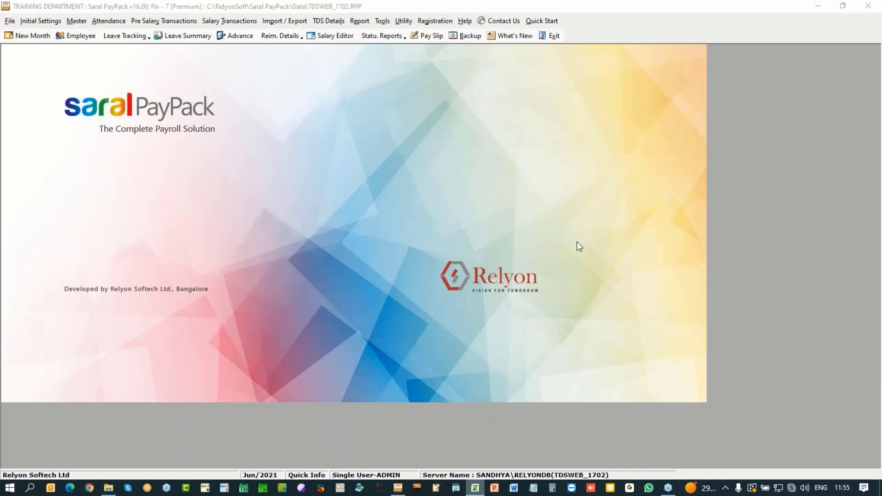
pyautogui.click(626, 262)
pyautogui.moveTo(477, 491)
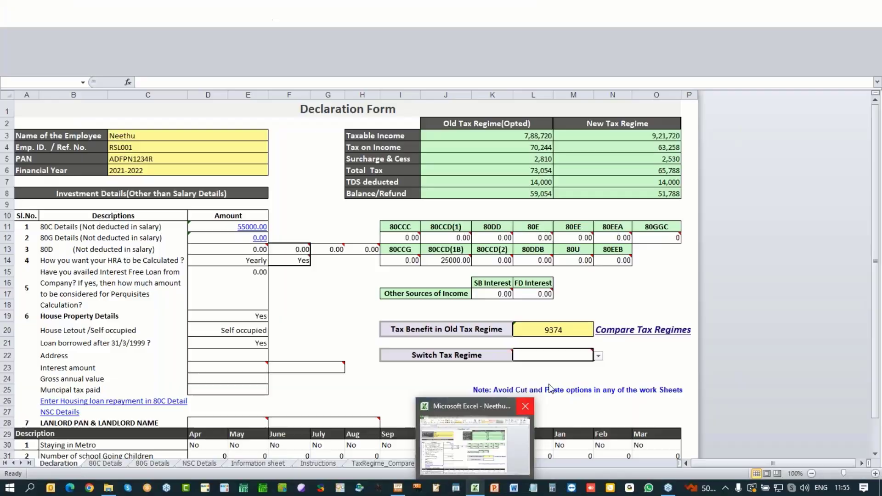
pyautogui.click(526, 406)
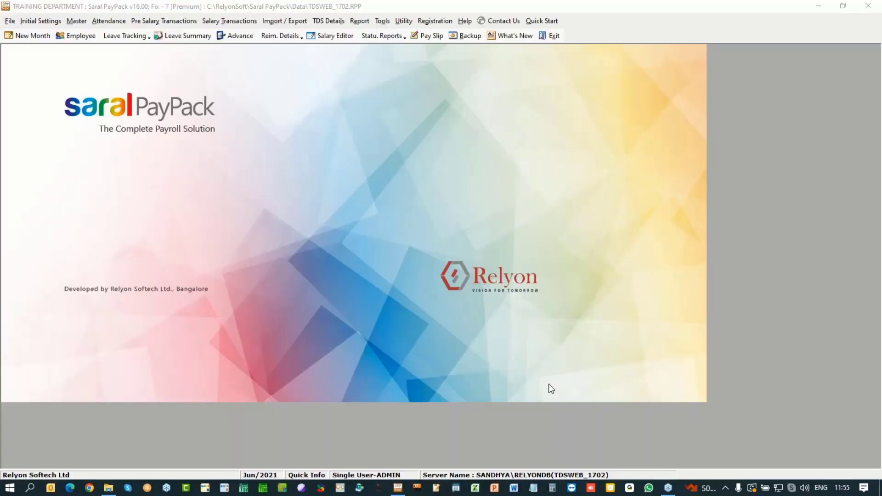
# Step: Open the Jun/2021 ported TDS to salary grid and select Kiran's row
pyautogui.click(334, 19)
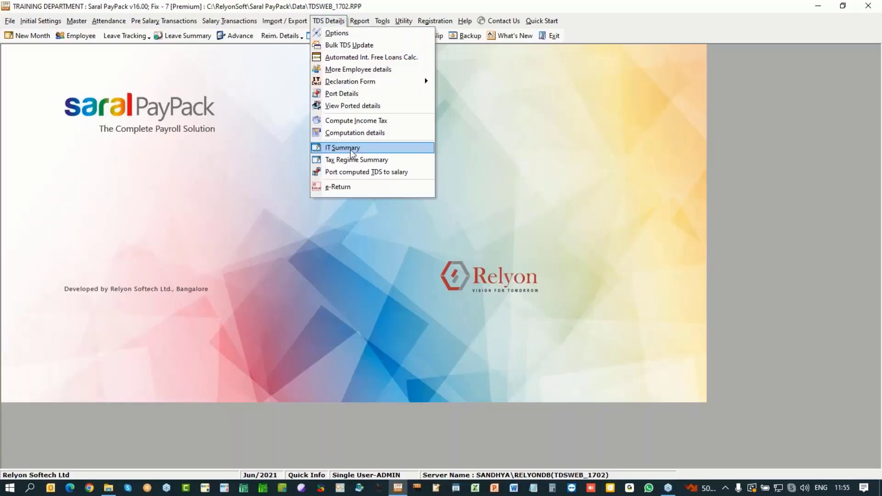
pyautogui.click(346, 172)
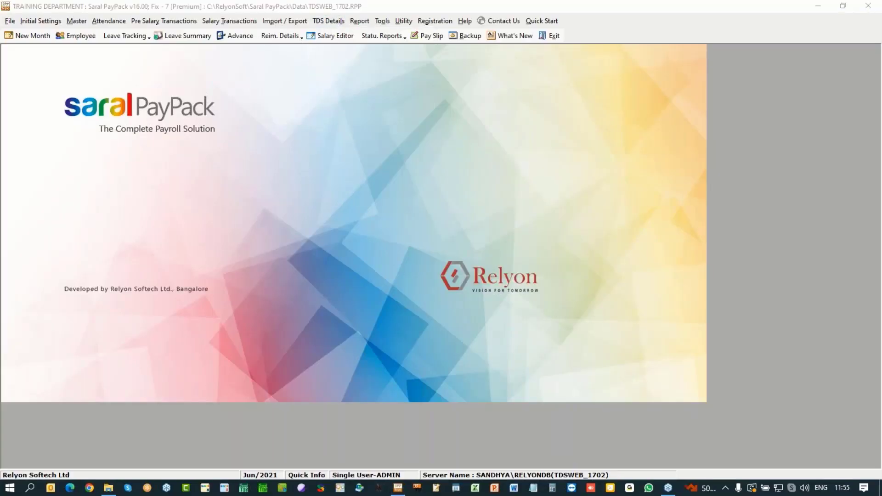
pyautogui.click(512, 131)
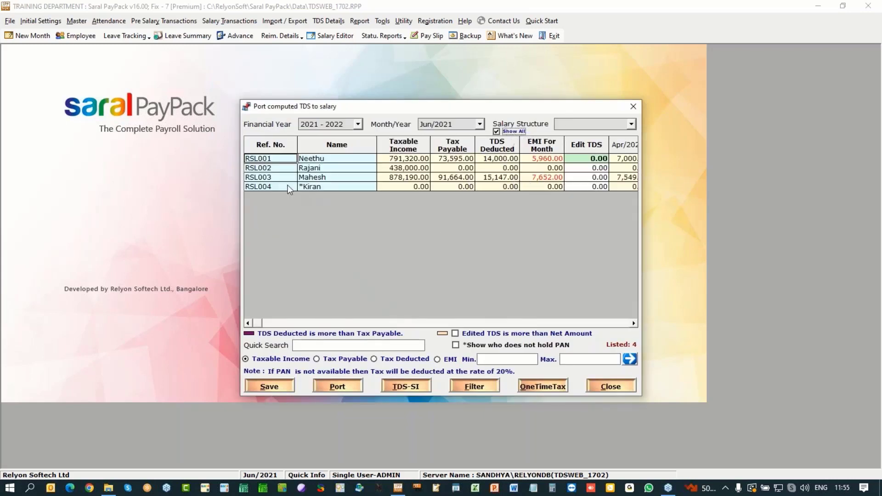
pyautogui.click(314, 187)
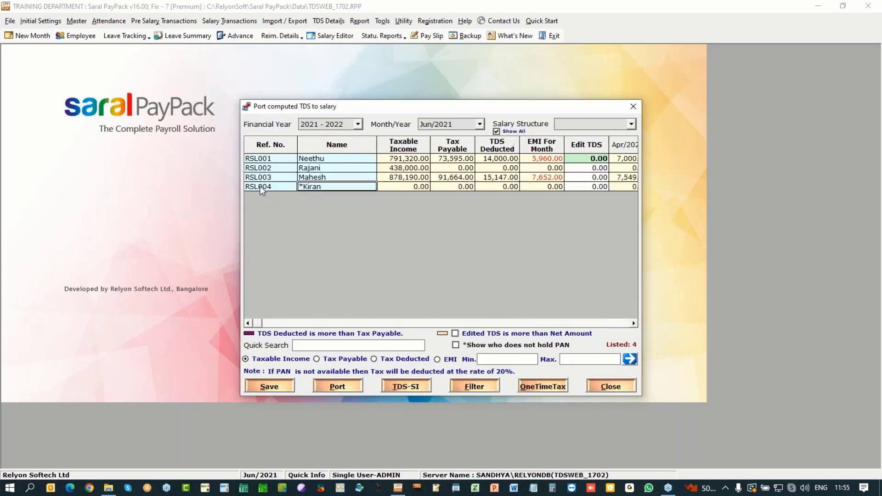
pyautogui.moveTo(317, 188)
# Step: Confirm Kiran's taxable income is 0.00, then open Kiran's employee salary record
pyautogui.click(413, 189)
pyautogui.click(624, 387)
pyautogui.click(73, 36)
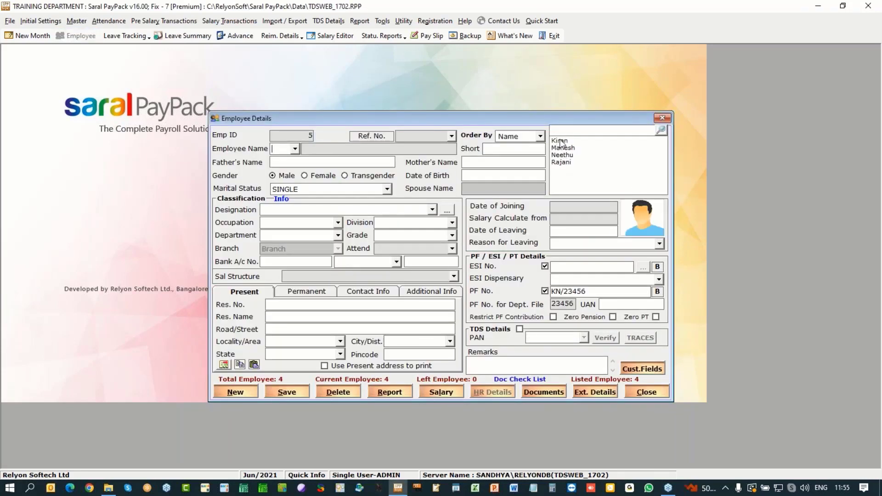
pyautogui.click(561, 141)
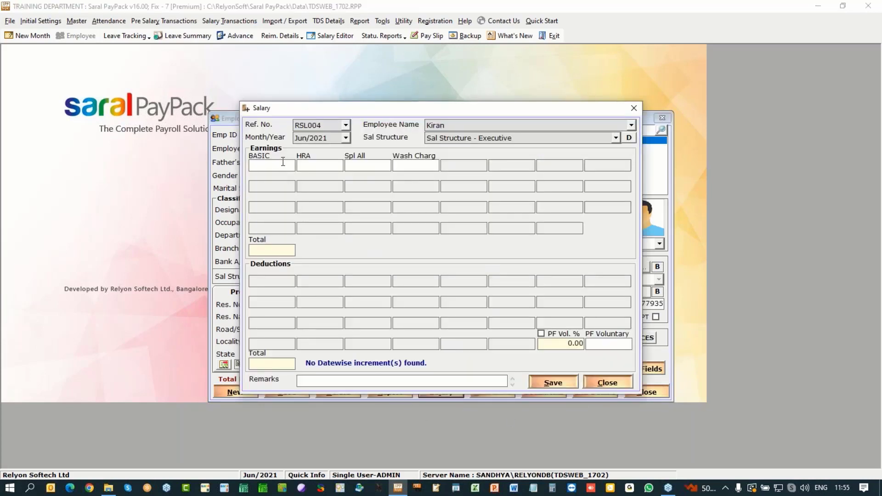
# Step: Enter basic 25,000, HRA 12,000 and special allowance 8,000 for Kiran
pyautogui.write('35')
pyautogui.press('BackSpace')
pyautogui.press('BackSpace')
pyautogui.write('25000')
pyautogui.press('Tab')
pyautogui.write('12000')
pyautogui.press('Tab')
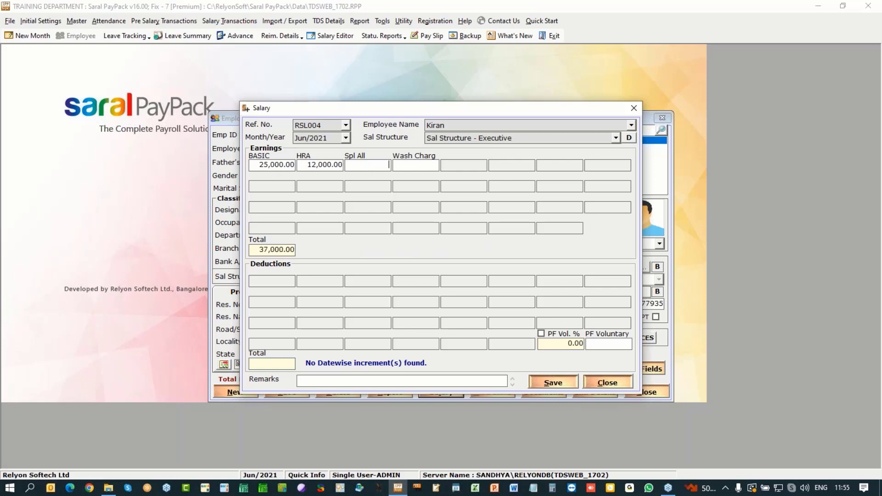
pyautogui.write('8000')
pyautogui.press('Tab')
# Step: Add washing charge 2,000 and voluntary PF 2,000, then save Kiran's salary
pyautogui.write('2000')
pyautogui.click(612, 350)
pyautogui.write('2000')
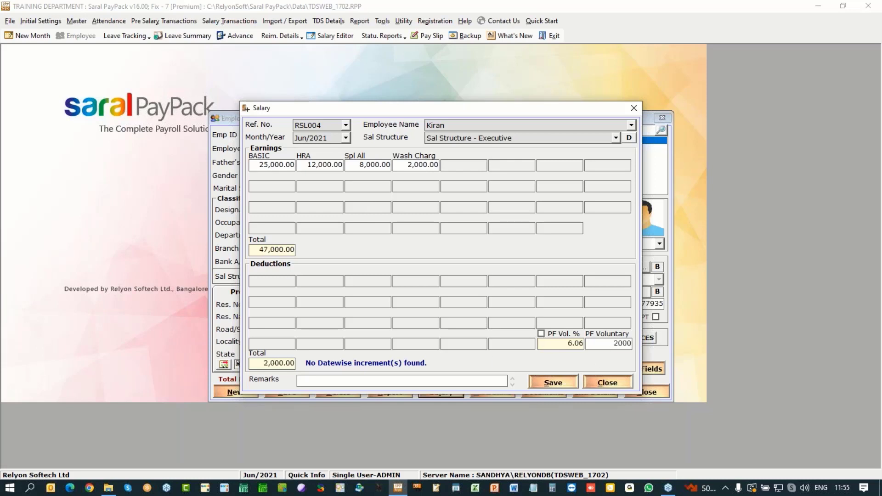
pyautogui.press('Tab')
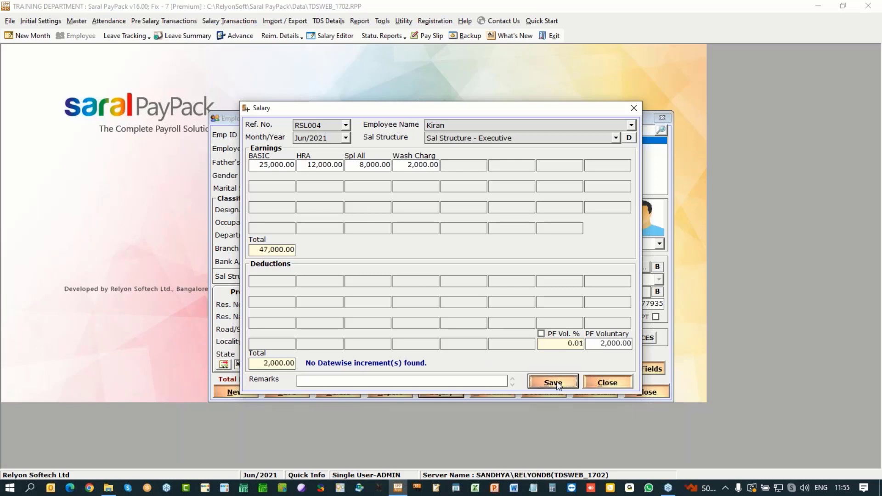
pyautogui.press('Return')
pyautogui.click(452, 282)
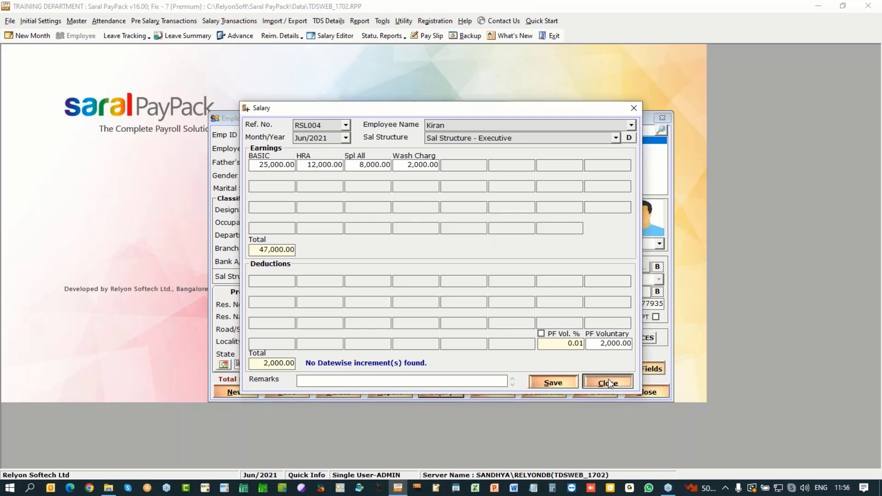
pyautogui.click(608, 383)
# Step: Start TDS Port Details, accepting the salary calculation and theoretical salary updates
pyautogui.click(647, 393)
pyautogui.click(328, 21)
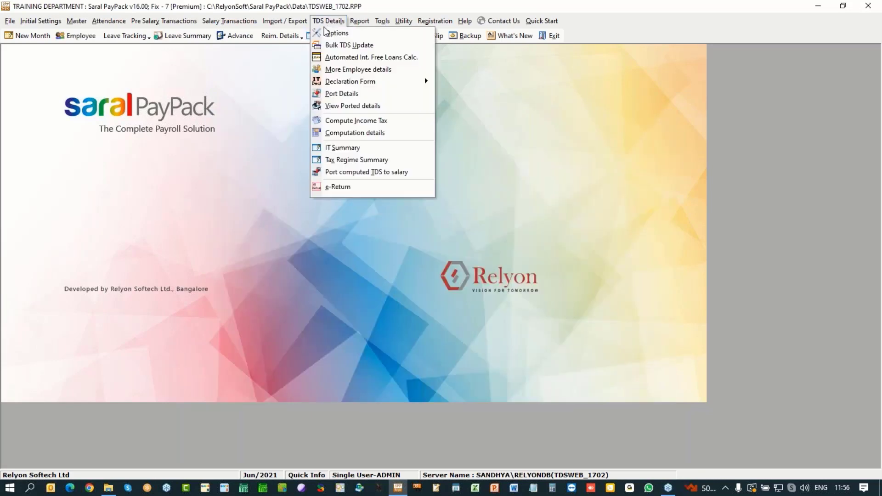
pyautogui.click(344, 95)
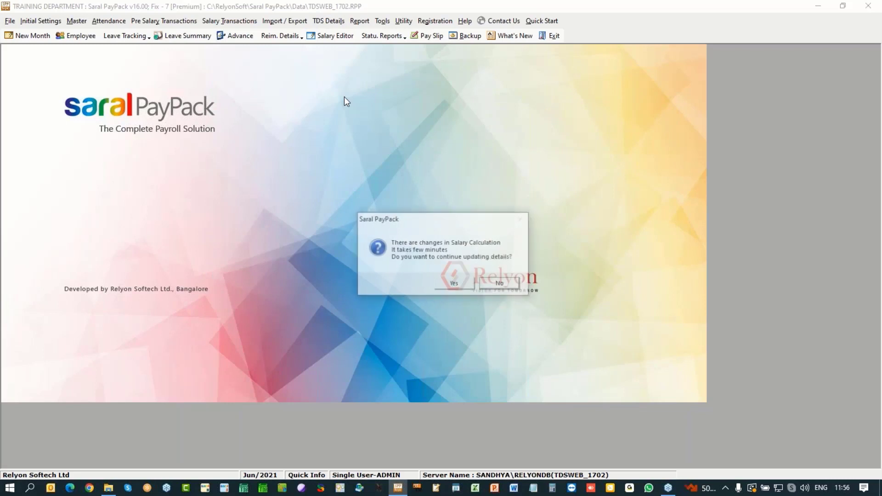
pyautogui.click(473, 283)
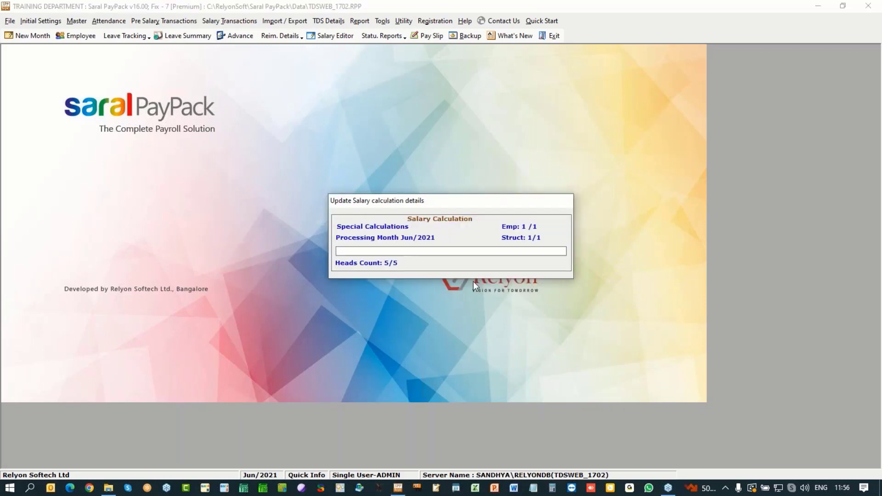
pyautogui.click(470, 281)
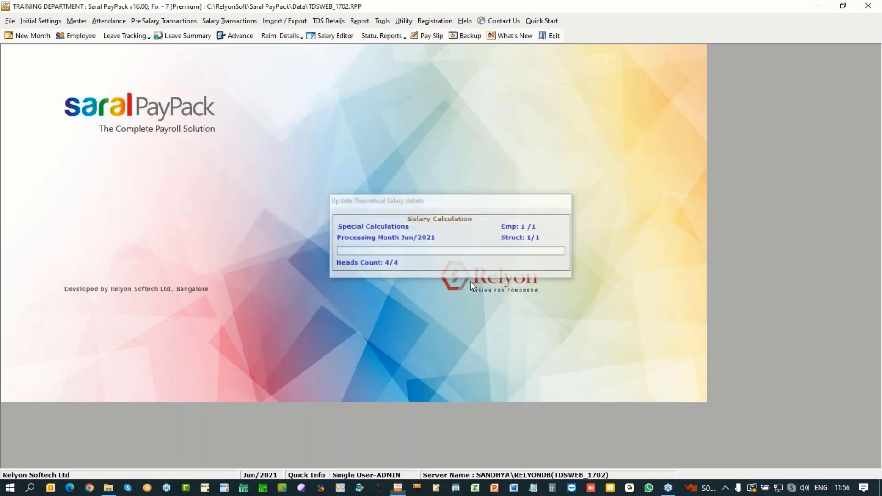
pyautogui.click(470, 281)
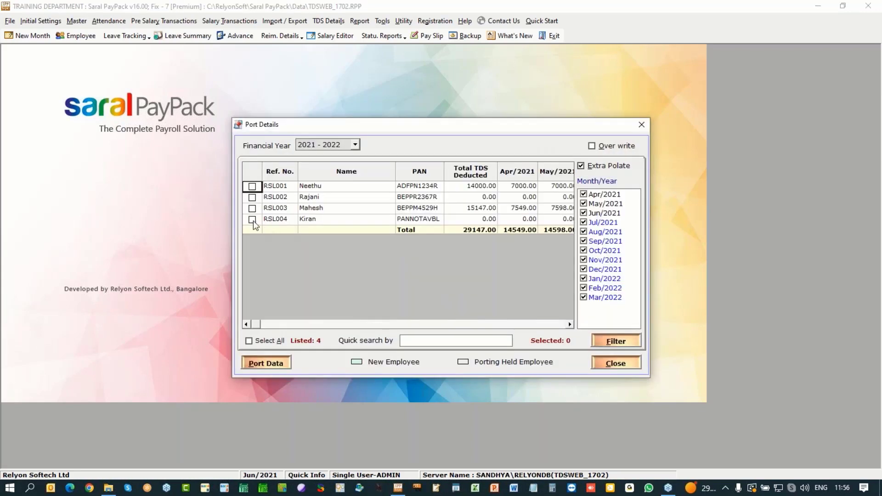
# Step: Port Kiran's 2021-2022 TDS data and close the porting window
pyautogui.click(252, 220)
pyautogui.click(253, 362)
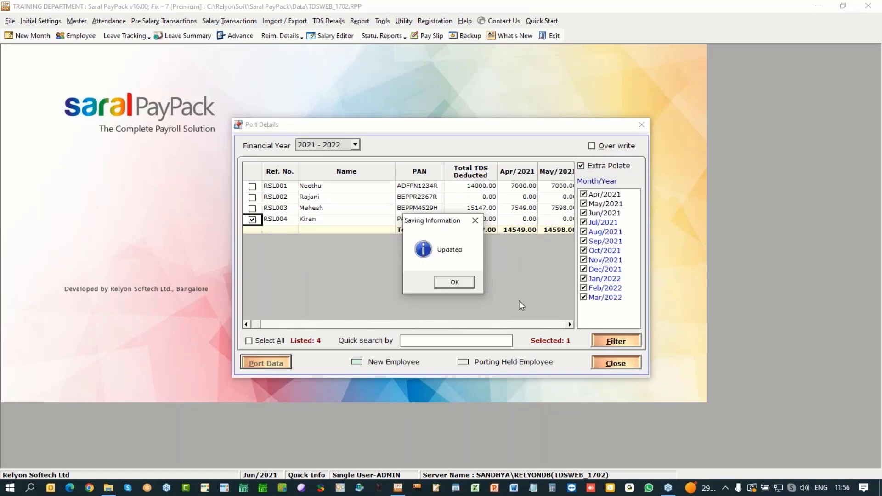
pyautogui.click(451, 284)
pyautogui.click(597, 362)
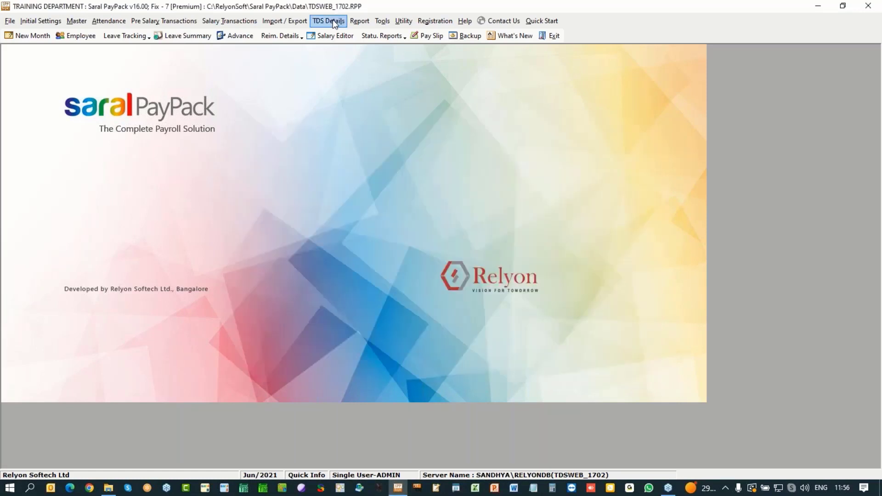
# Step: Recompute income tax from the TDS Details menu
pyautogui.click(329, 21)
pyautogui.click(358, 121)
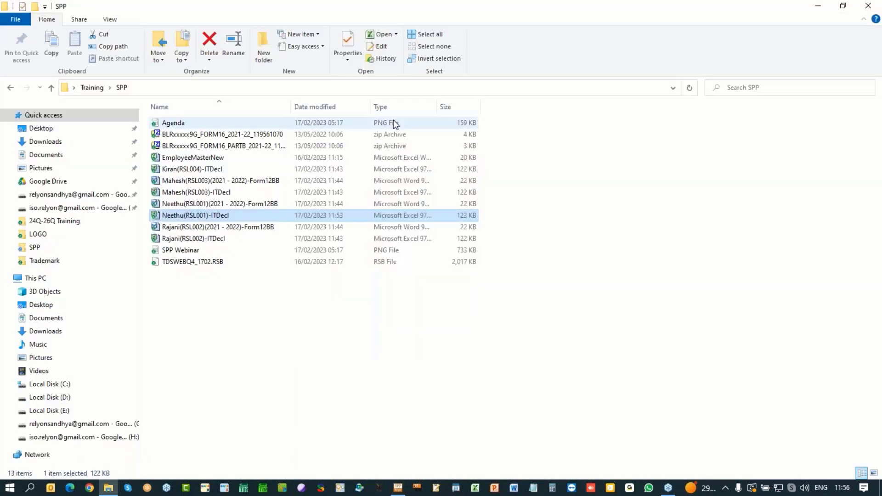
pyautogui.hotkey('alt', 'Tab')
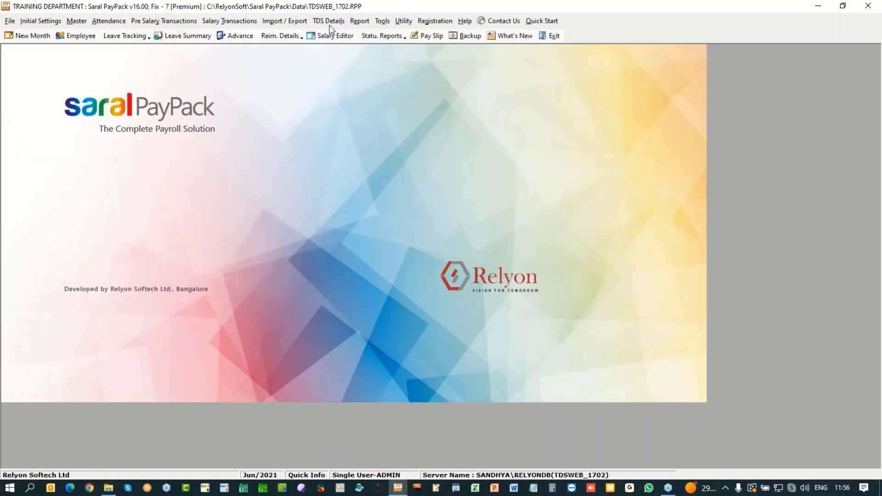
# Step: Open the Jun/2021 ported TDS grid and review Kiran's 14,040.00 tax payable and 380,000.00 taxable income
pyautogui.click(329, 21)
pyautogui.click(360, 177)
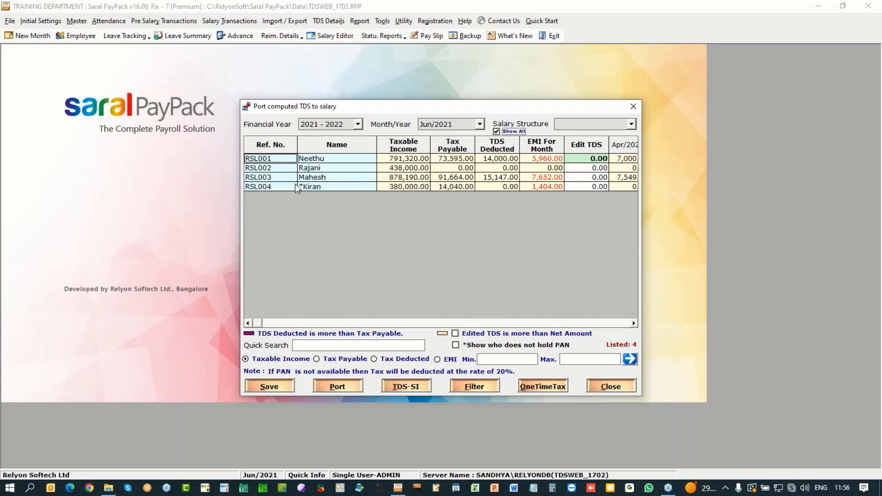
pyautogui.click(462, 186)
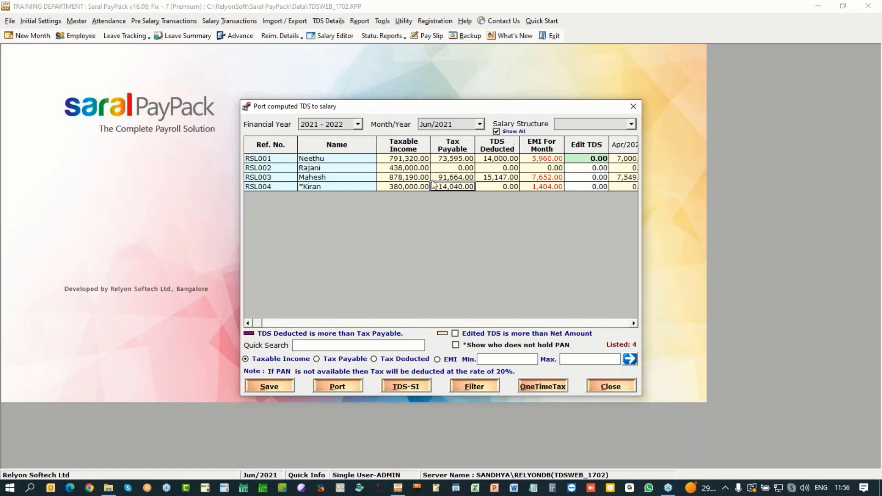
pyautogui.click(396, 188)
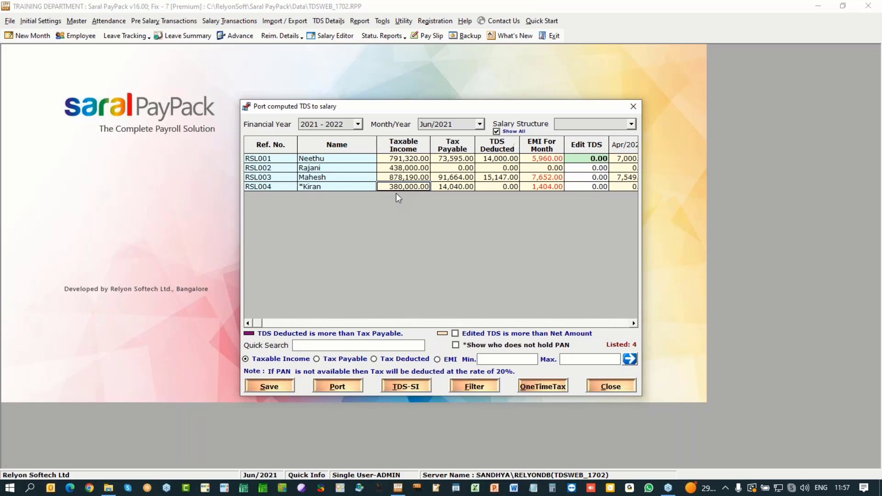
# Step: Recheck Kiran's 14,040.00 tax payable against his 380,000.00 taxable income in the porting grid
pyautogui.click(458, 187)
pyautogui.moveTo(301, 192)
pyautogui.click(400, 190)
pyautogui.click(463, 191)
# Step: Port the computed Jun/2021 TDS into salaries, save it, and close the porting window
pyautogui.click(337, 386)
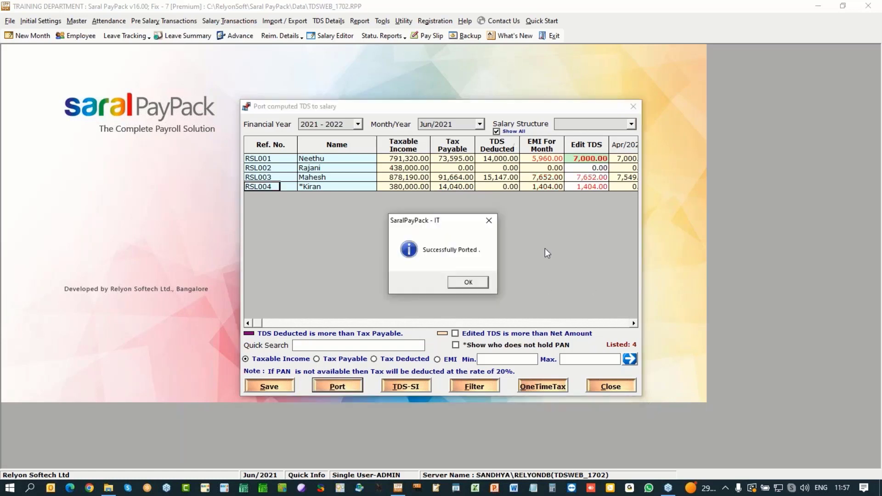
pyautogui.press('Return')
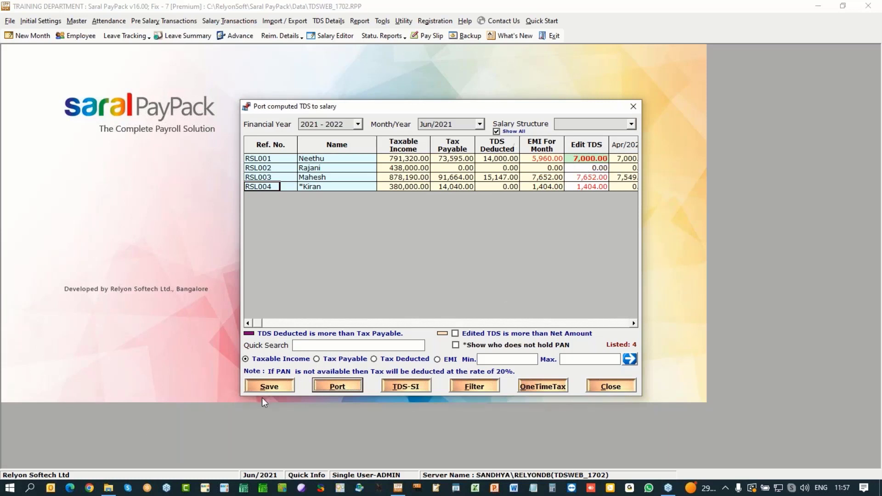
pyautogui.click(278, 387)
pyautogui.click(475, 283)
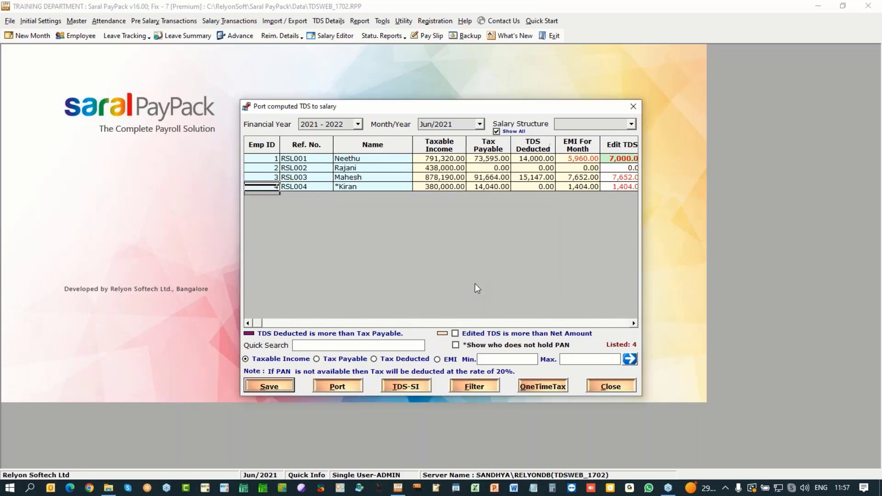
pyautogui.click(476, 283)
pyautogui.click(611, 387)
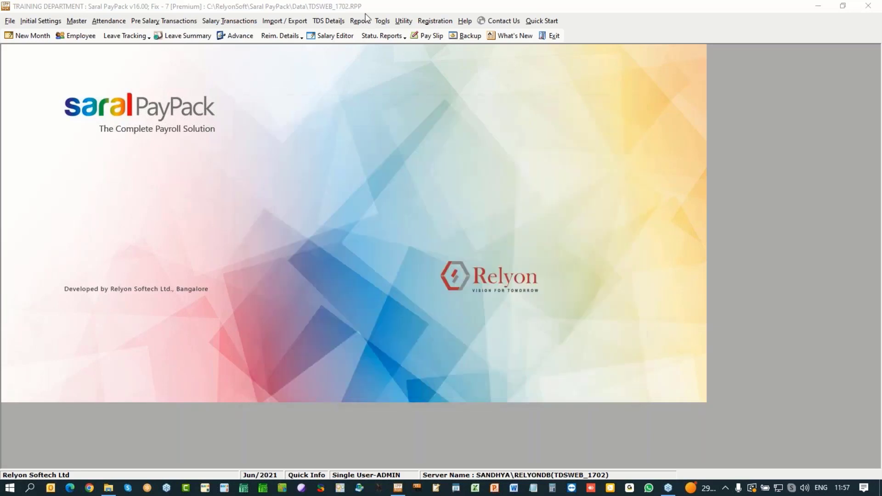
# Step: Recalculate Jun/2021 salaries in the Monthly Salary Editor, declining the PF zero-pension update
pyautogui.click(294, 23)
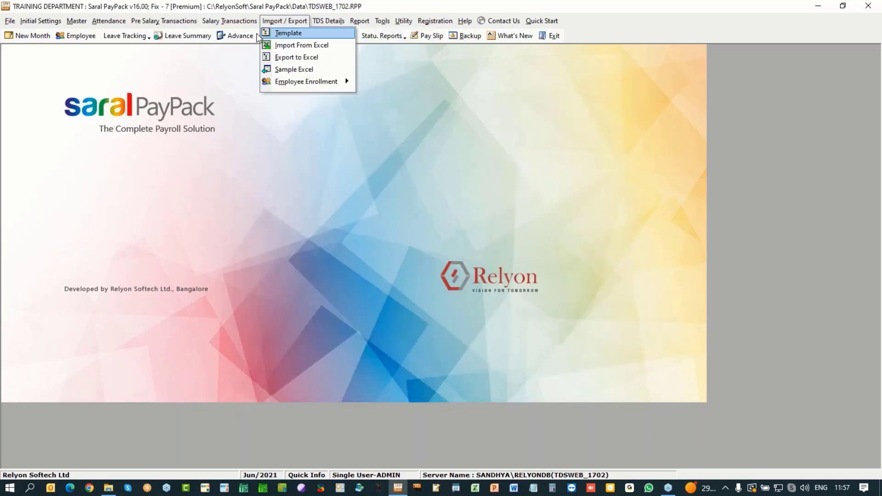
pyautogui.click(249, 81)
pyautogui.click(335, 36)
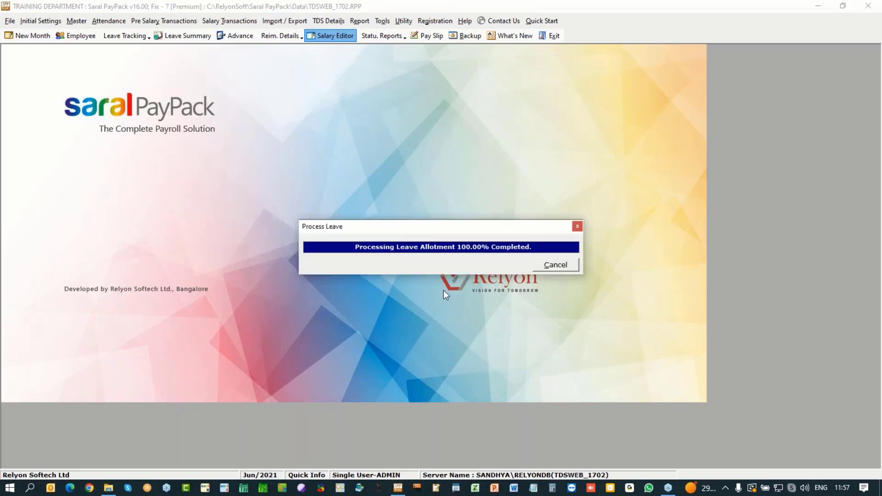
pyautogui.click(453, 281)
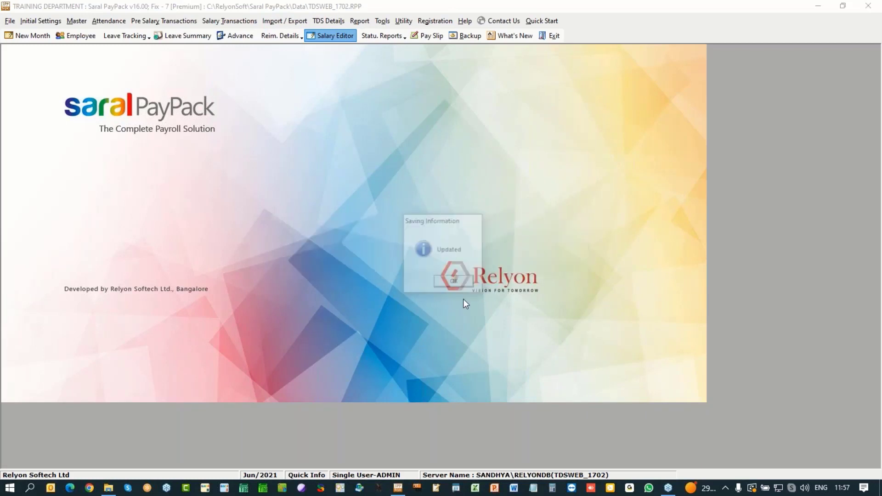
pyautogui.click(453, 288)
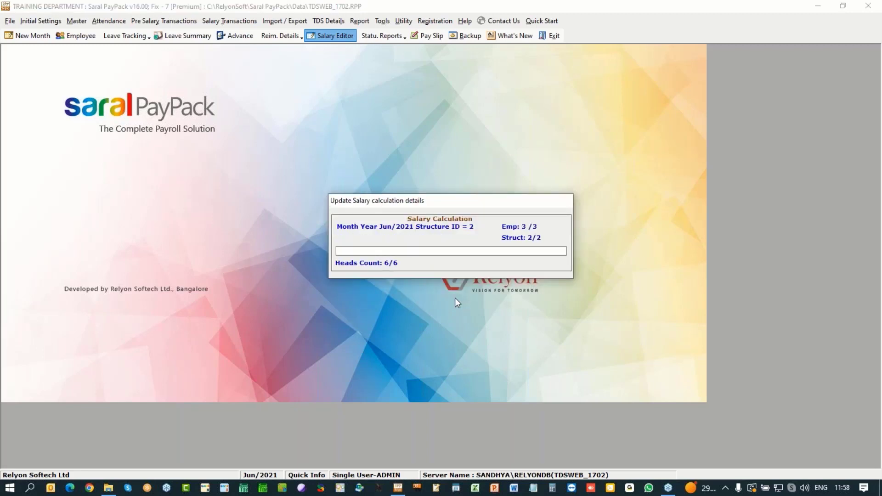
pyautogui.click(475, 291)
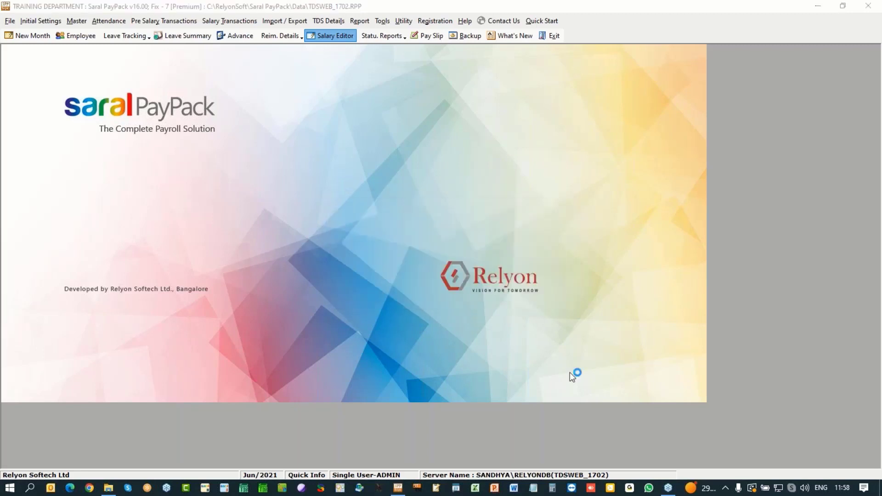
pyautogui.click(624, 376)
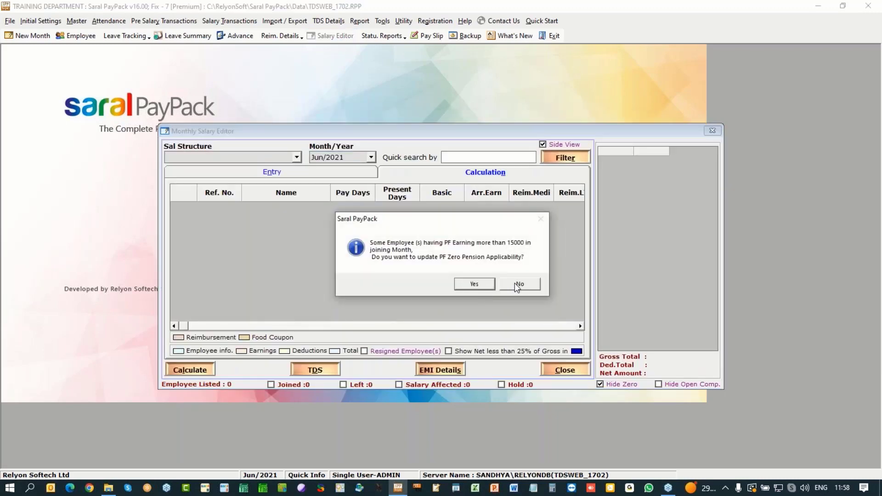
pyautogui.click(514, 283)
# Step: Review Executive and Manager structure salaries, including Neethu's 7000.00 TDS, then close the editor
pyautogui.click(297, 158)
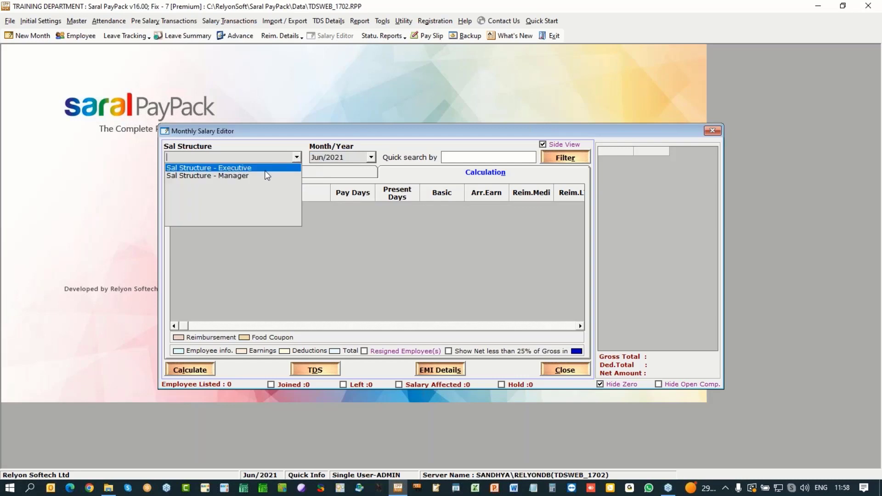
pyautogui.click(262, 168)
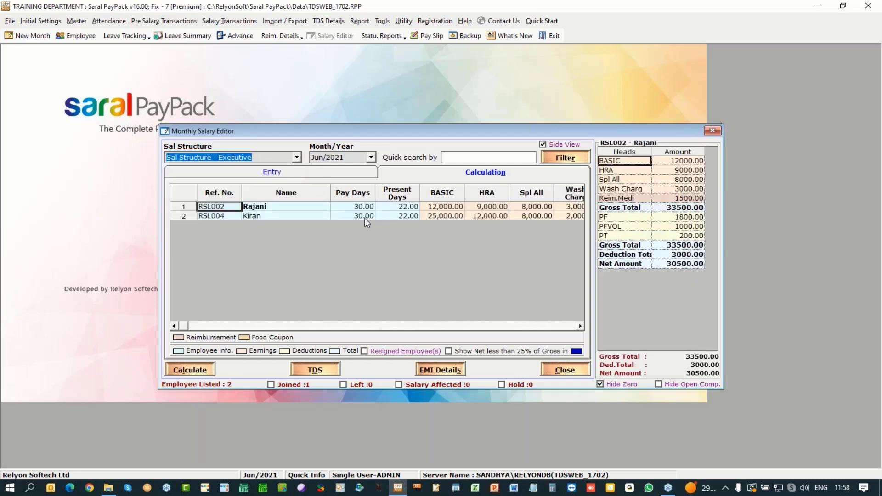
pyautogui.click(365, 216)
pyautogui.press('Up')
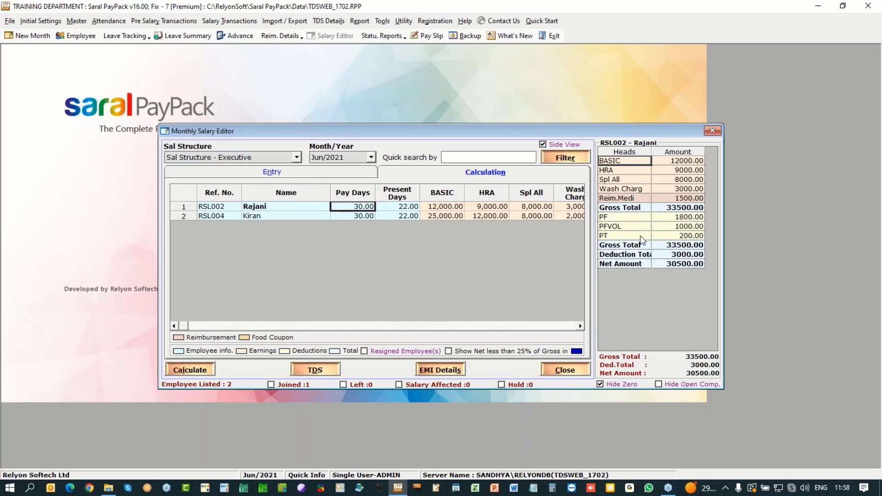
pyautogui.click(298, 159)
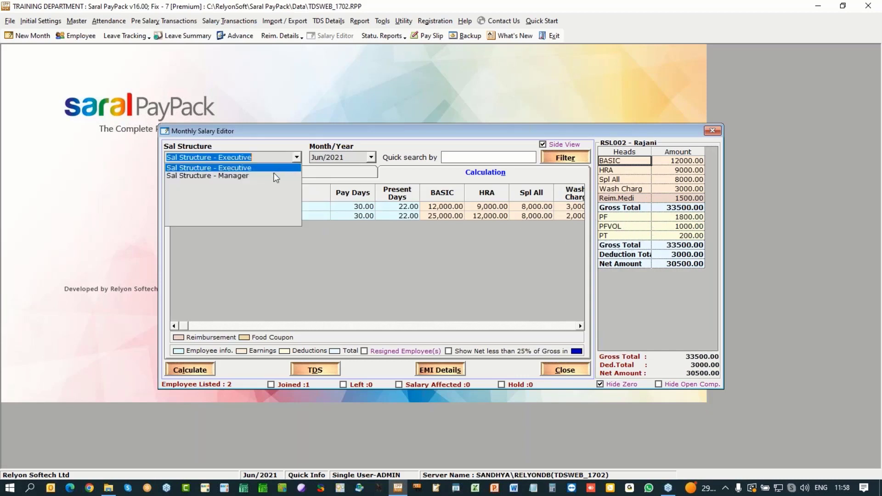
pyautogui.click(298, 183)
pyautogui.click(357, 206)
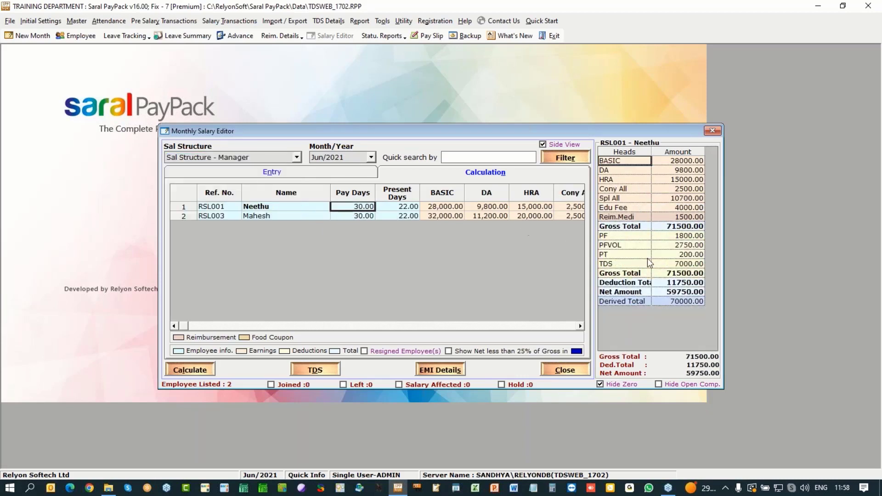
pyautogui.click(383, 216)
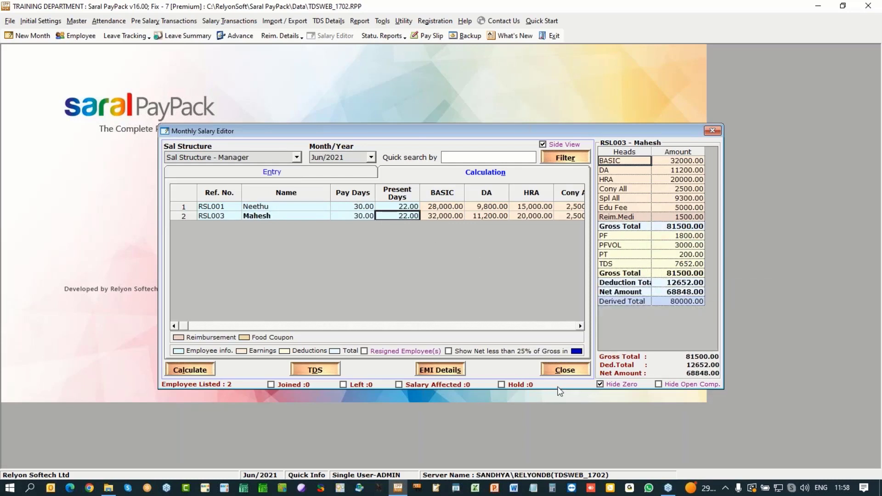
pyautogui.click(566, 371)
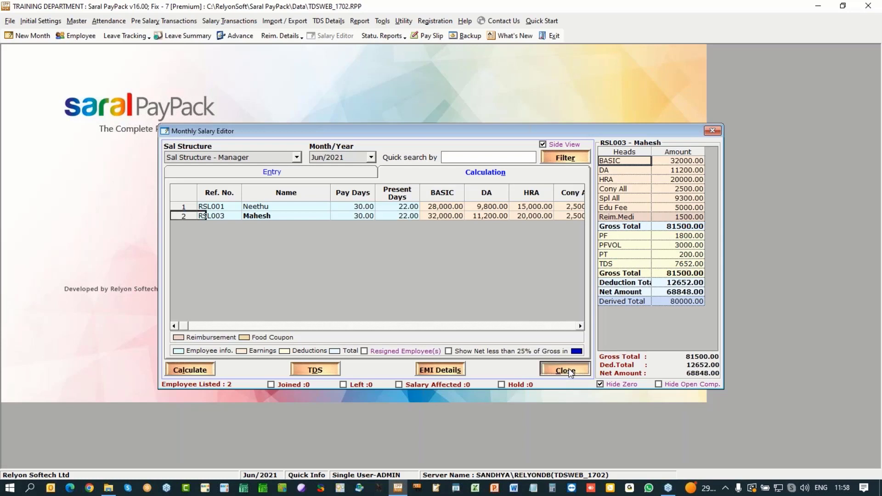
# Step: Start the TDS e-Return, re-port TDS details and finish recomputing tax for 3 changed employees
pyautogui.click(316, 24)
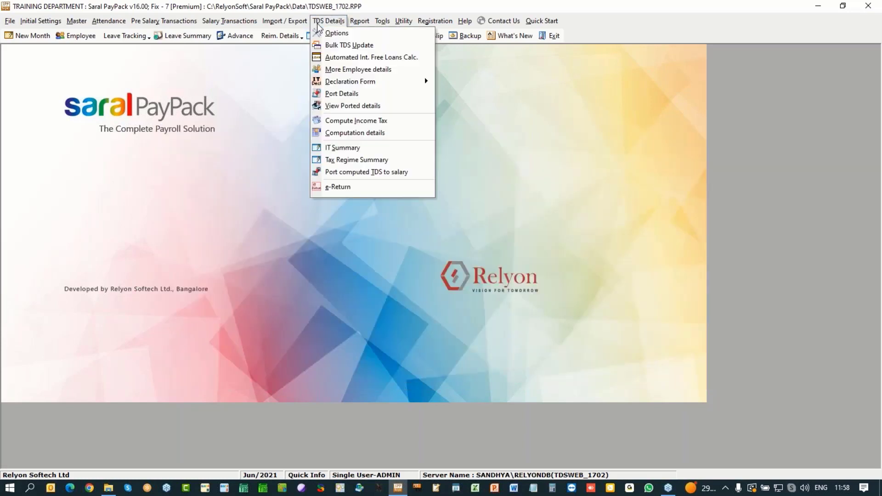
pyautogui.click(337, 188)
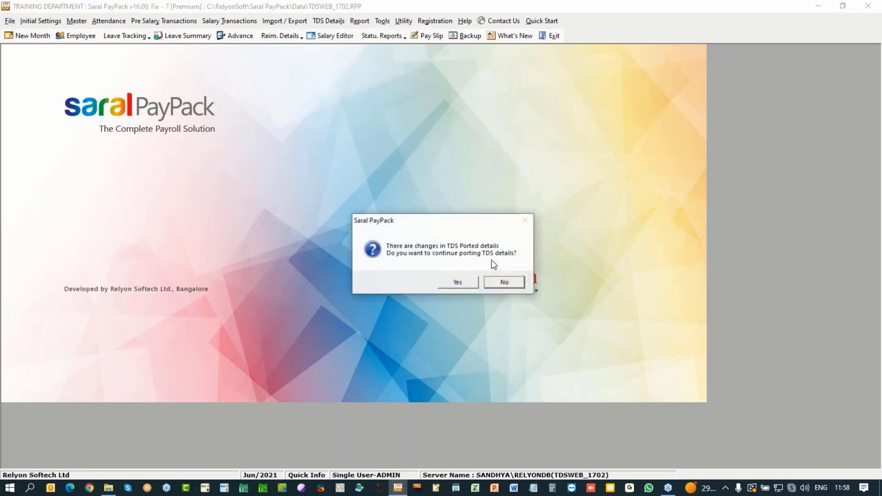
pyautogui.click(451, 281)
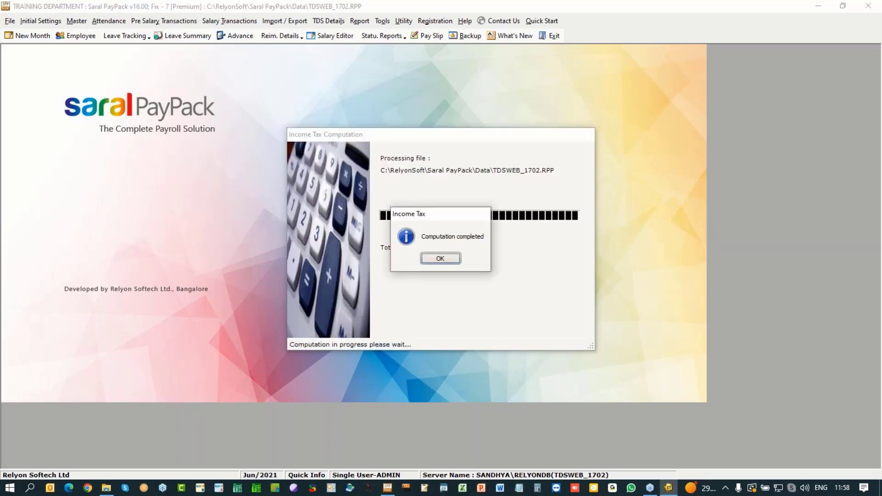
pyautogui.press('Return')
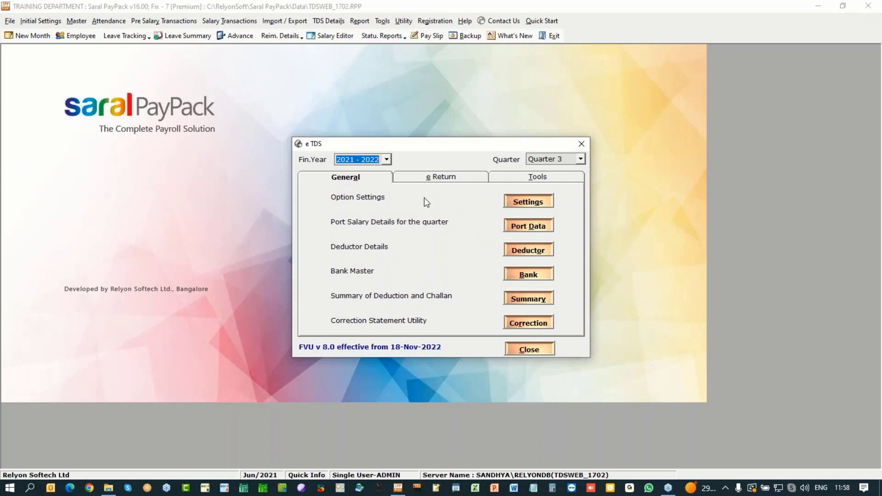
# Step: For Quarter 1, set default deduction and salary paid dates to day 30 of the current month
pyautogui.click(580, 158)
pyautogui.click(563, 170)
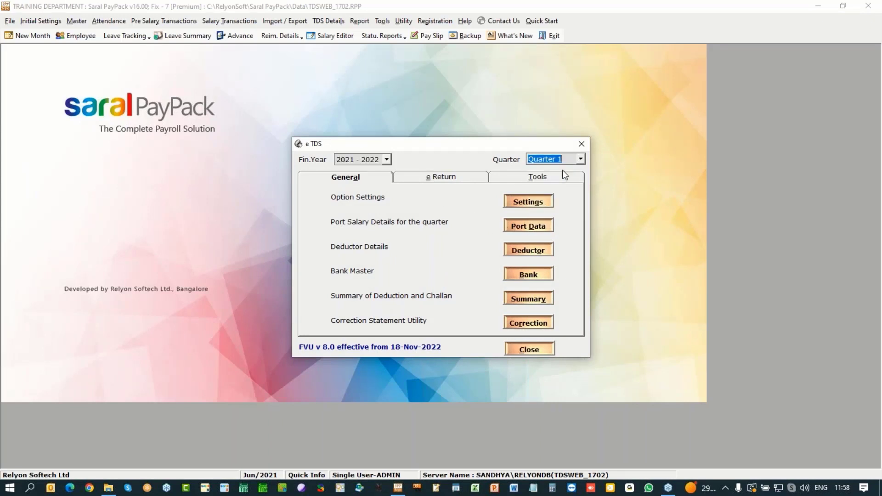
pyautogui.click(511, 224)
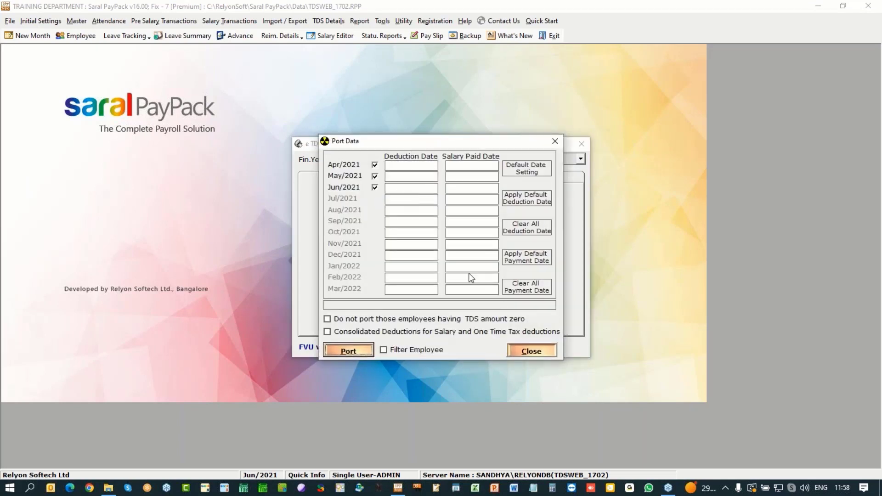
pyautogui.click(530, 170)
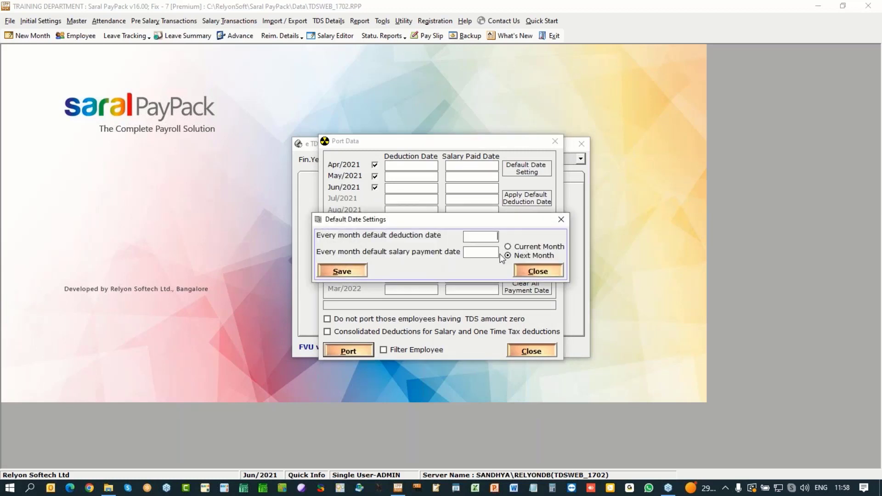
pyautogui.write('30')
pyautogui.click(482, 249)
pyautogui.write('30')
pyautogui.press('Tab')
pyautogui.press('Up')
pyautogui.click(361, 277)
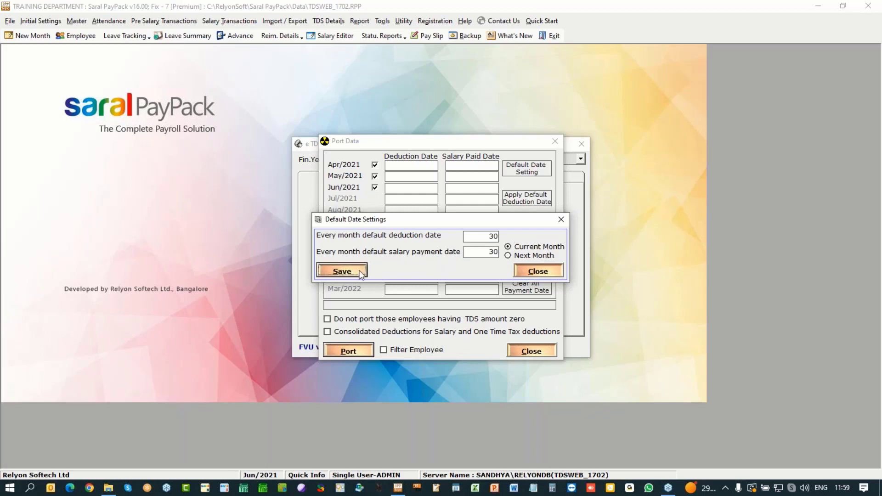
pyautogui.click(447, 283)
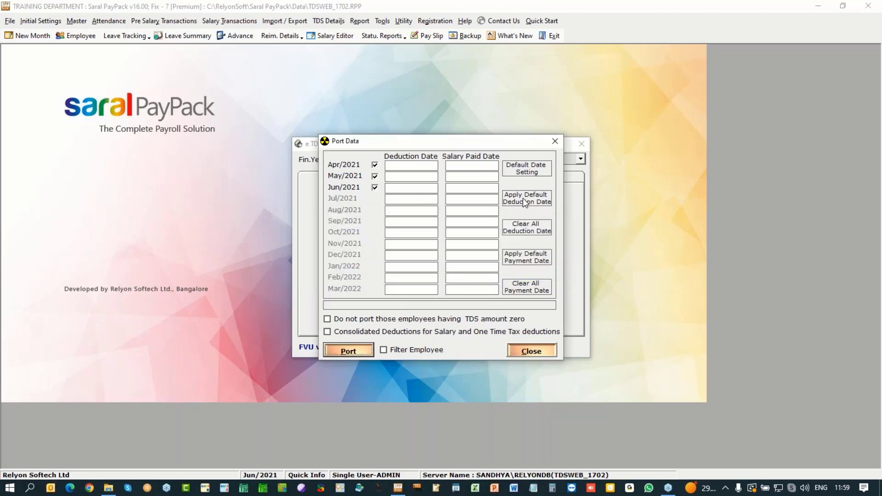
# Step: Fill default deduction and salary paid dates for April–June, changing May's to 31
pyautogui.click(524, 198)
pyautogui.click(436, 283)
pyautogui.click(523, 256)
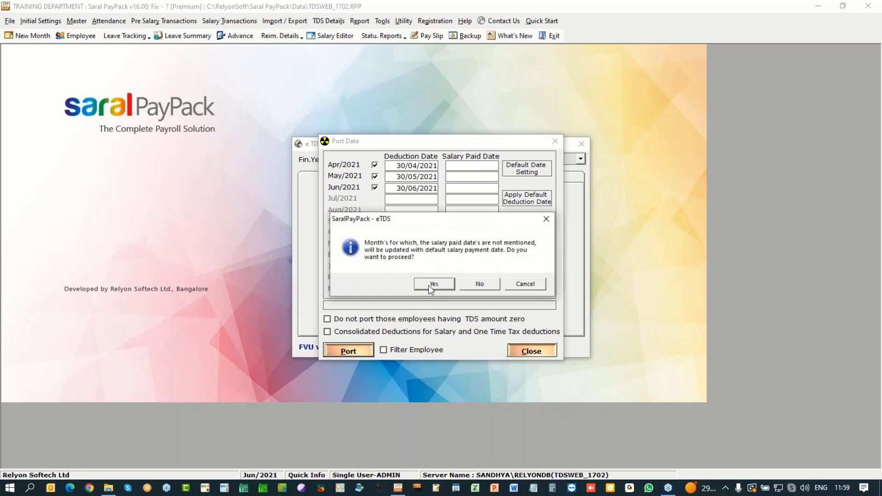
pyautogui.click(432, 283)
pyautogui.click(403, 176)
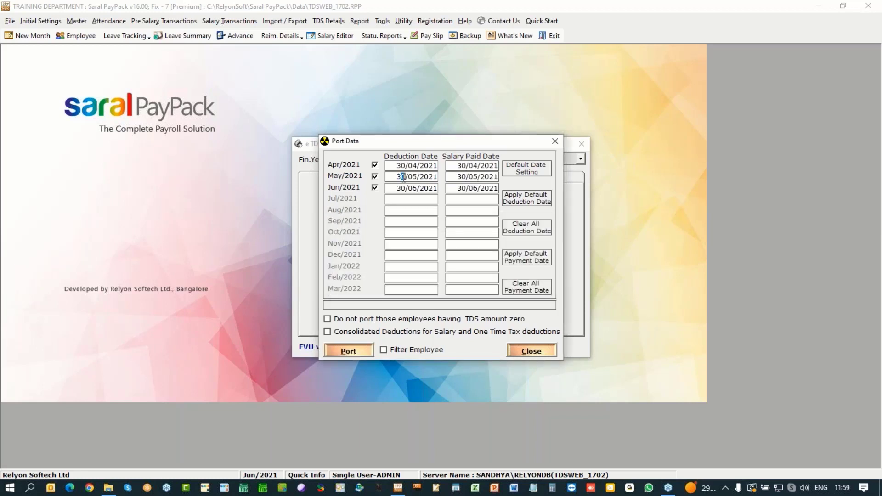
pyautogui.write('1')
pyautogui.click(466, 176)
# Step: Finish May's salary paid date as 31/05/2021, then port Quarter 1 data and close Port Data
pyautogui.write('1')
pyautogui.click(335, 351)
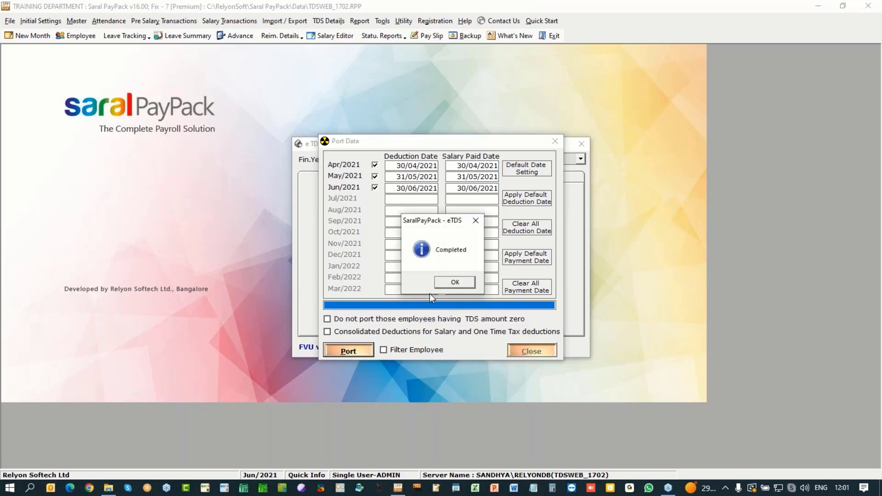
pyautogui.click(444, 285)
pyautogui.click(532, 351)
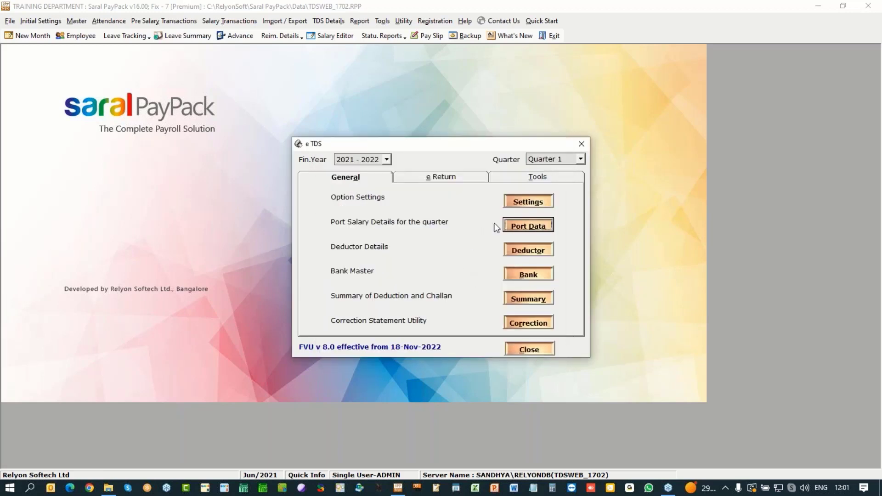
# Step: Browse the 10 Quarter 1 deduction entries, totalling 45,203.00 tax deducted, then close them
pyautogui.click(456, 177)
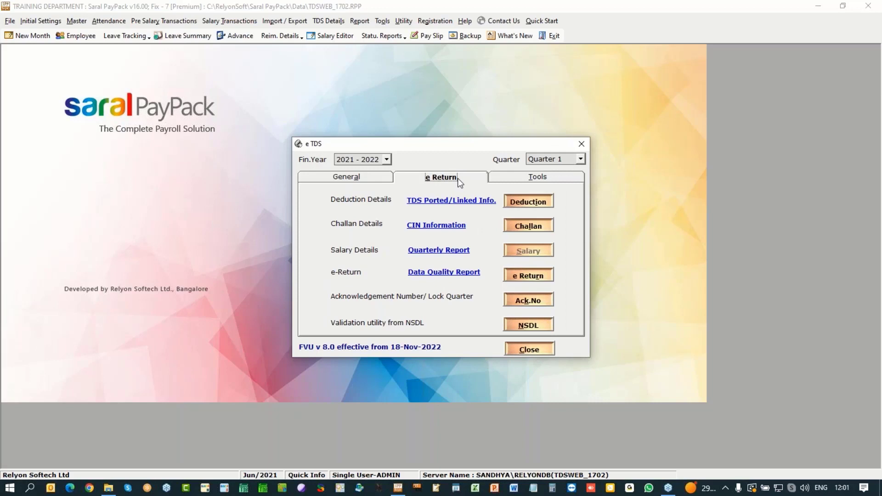
pyautogui.click(528, 202)
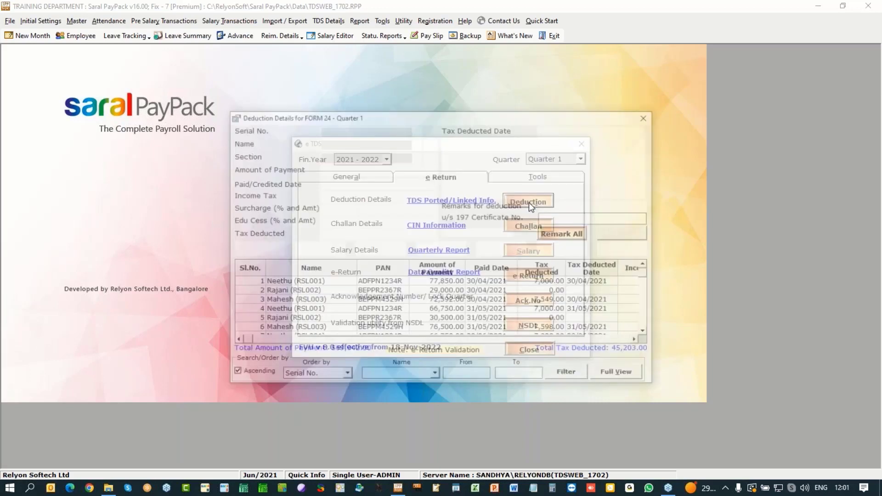
pyautogui.moveTo(349, 282); pyautogui.dragTo(366, 327)
pyautogui.moveTo(647, 274); pyautogui.dragTo(649, 334)
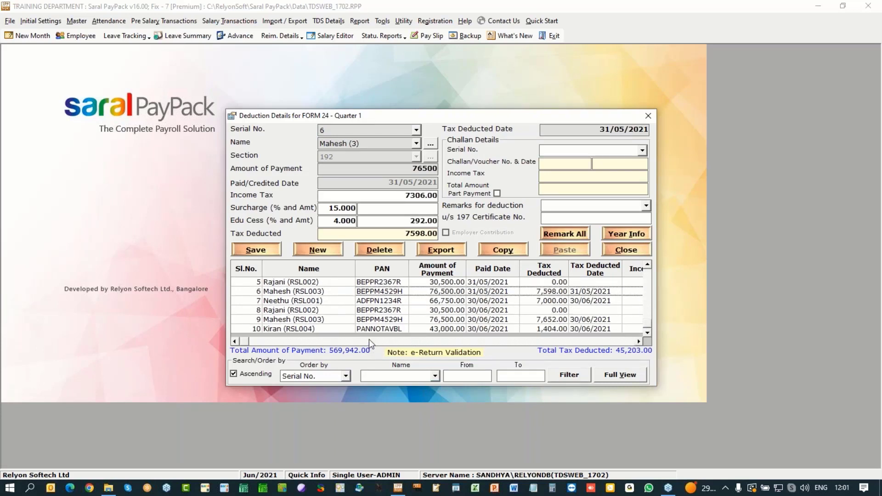
pyautogui.click(401, 223)
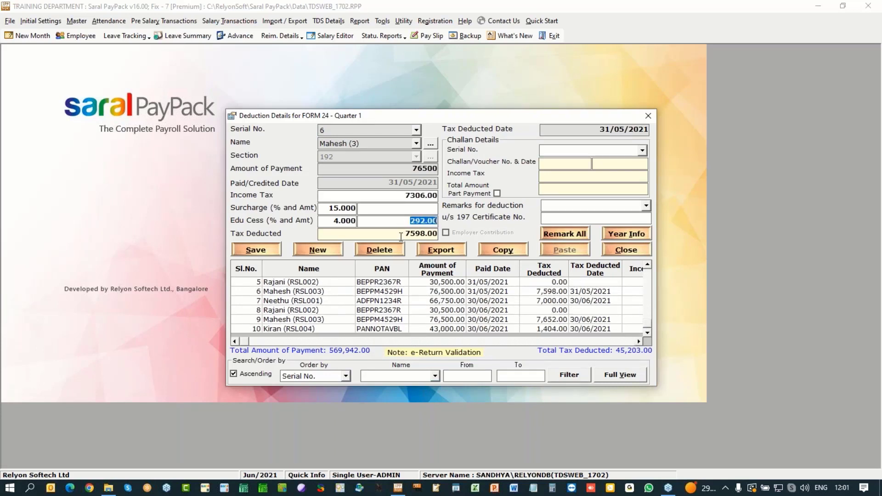
pyautogui.click(366, 311)
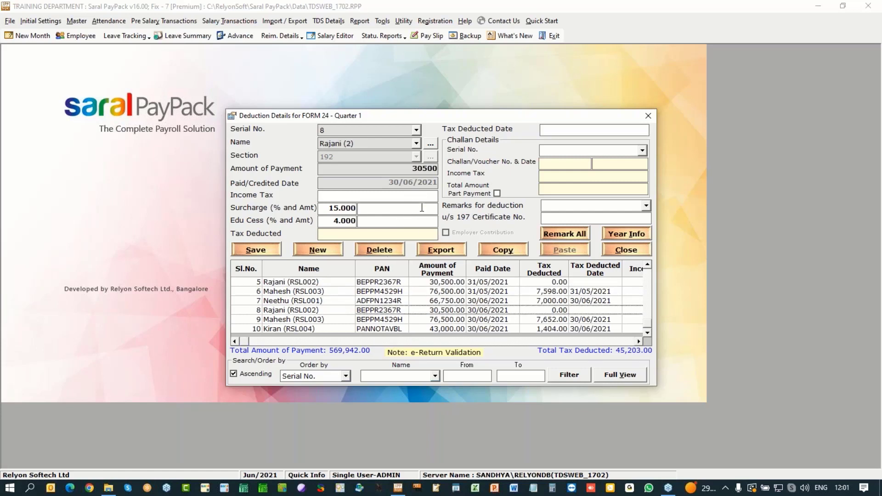
pyautogui.click(637, 256)
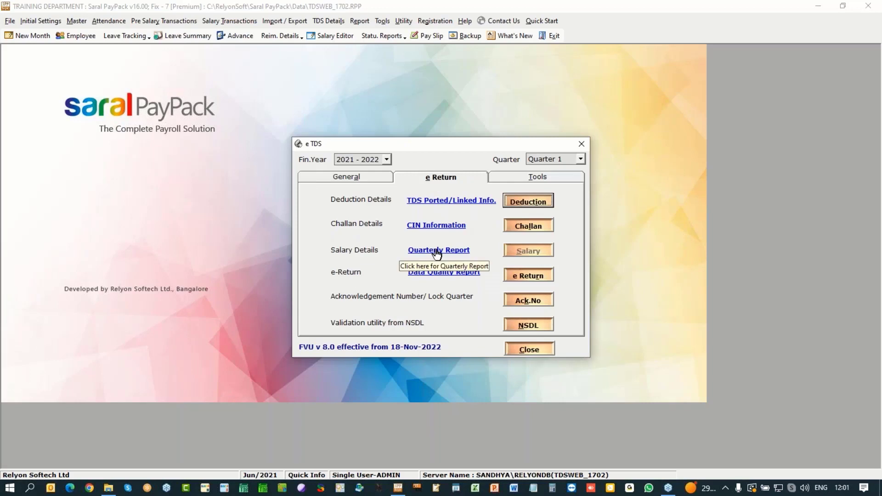
# Step: Create challan 1 from all deductions dated 01/04/2021 to 30/04/2021
pyautogui.click(536, 225)
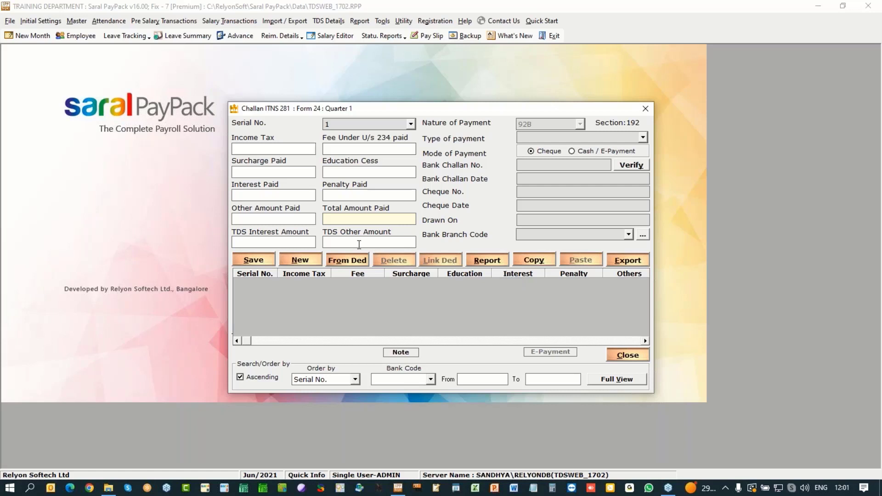
pyautogui.click(301, 150)
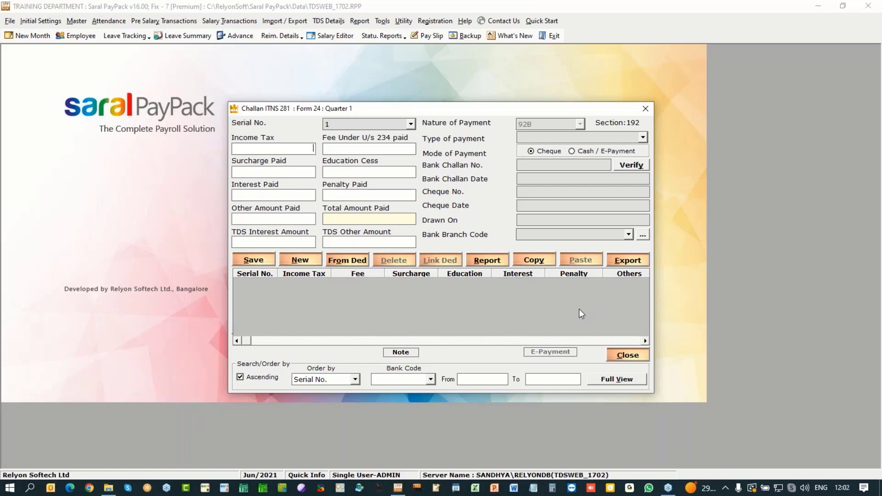
pyautogui.click(350, 261)
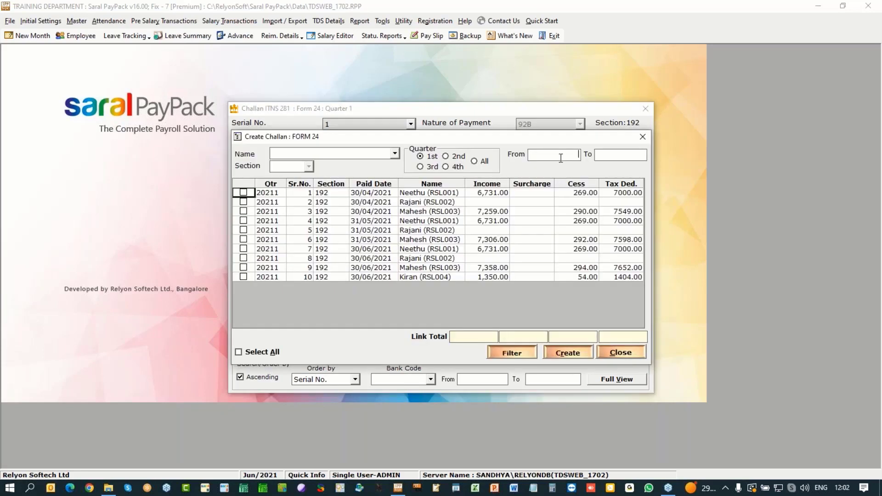
pyautogui.click(561, 158)
pyautogui.write('1/4/21')
pyautogui.press('Tab')
pyautogui.write('30')
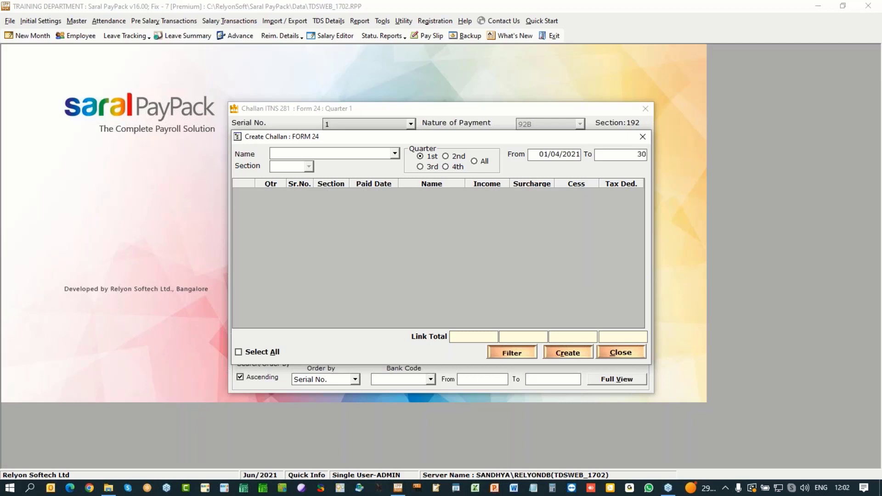
pyautogui.write('/04/2021')
pyautogui.press('Tab')
pyautogui.click(258, 352)
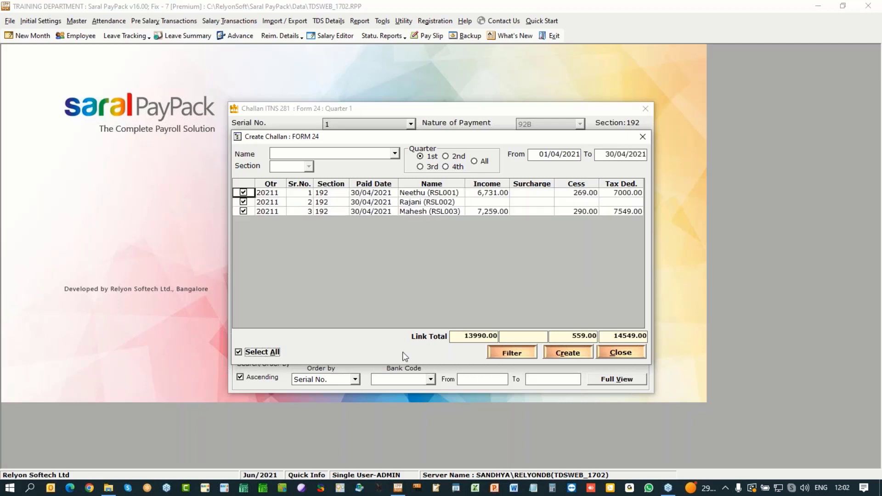
pyautogui.click(568, 352)
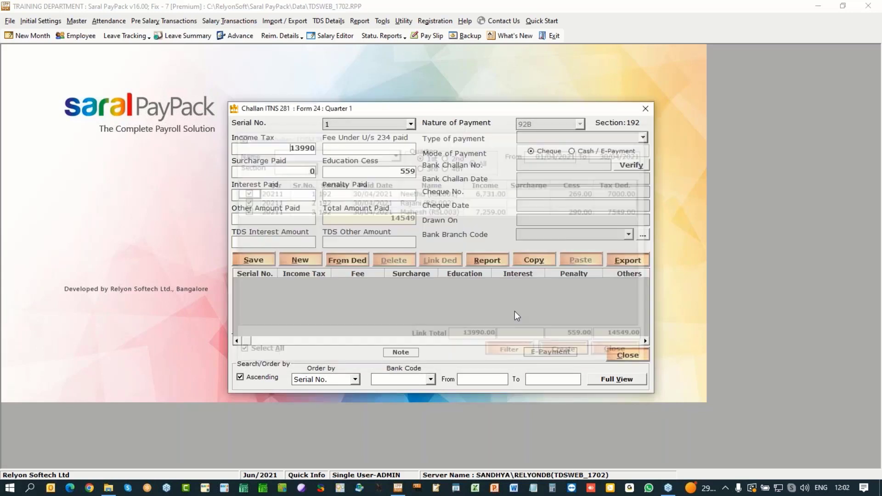
# Step: Save challan 1 as 200-Payable by Taxpayer e-payment dated 05/05/2021, branch code 0003456
pyautogui.press('Tab')
pyautogui.press('Tab')
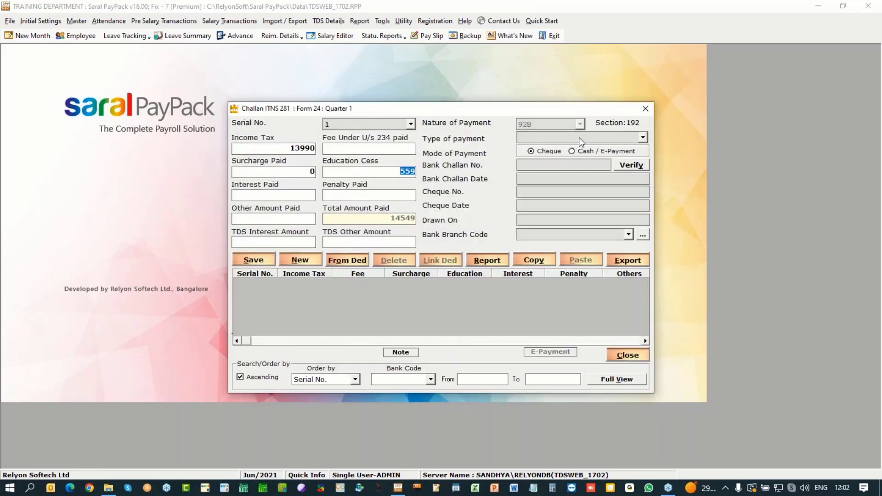
pyautogui.click(639, 137)
pyautogui.click(578, 145)
pyautogui.click(595, 154)
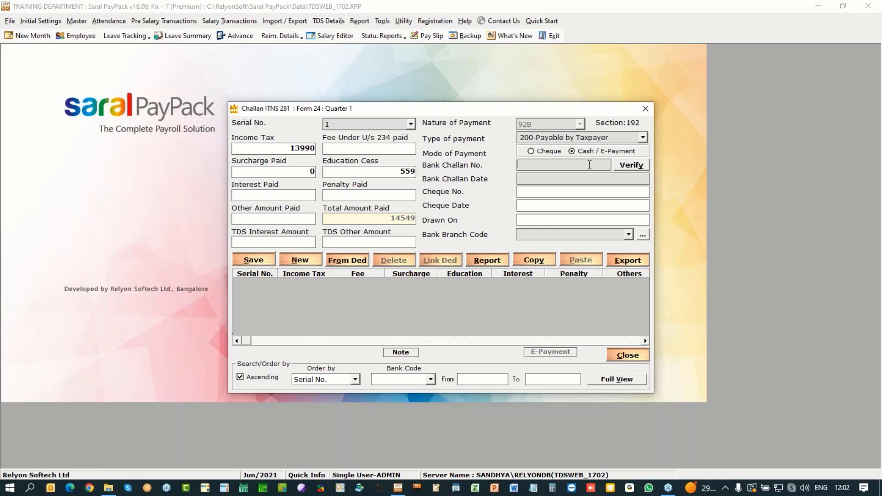
pyautogui.write('00034')
pyautogui.write('5/5/2')
pyautogui.write('1')
pyautogui.click(573, 235)
pyautogui.click(629, 235)
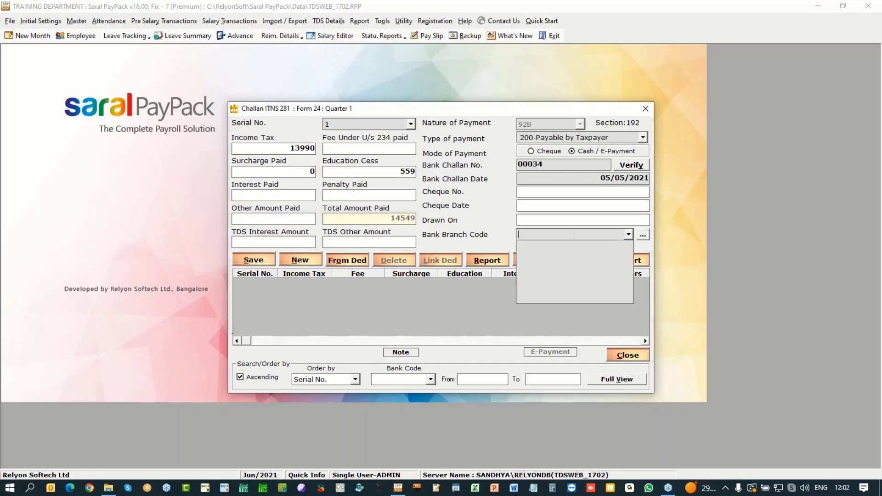
pyautogui.write('0003456')
pyautogui.click(405, 301)
pyautogui.click(254, 260)
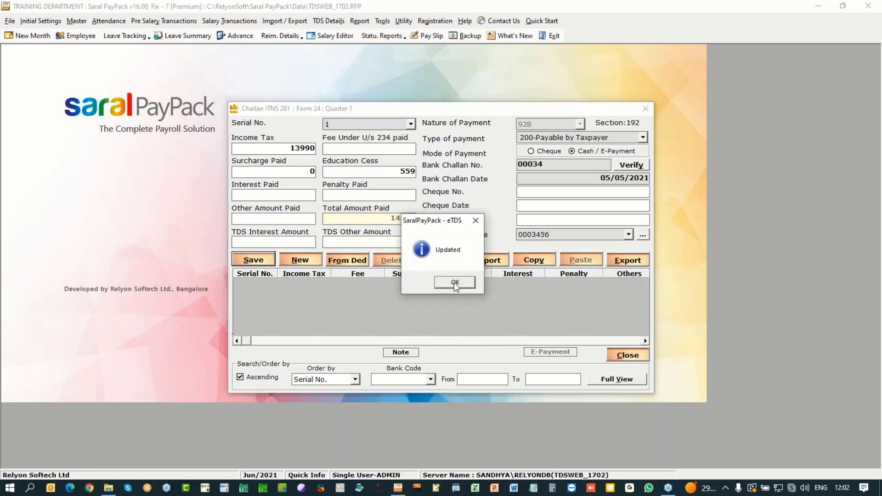
pyautogui.click(455, 283)
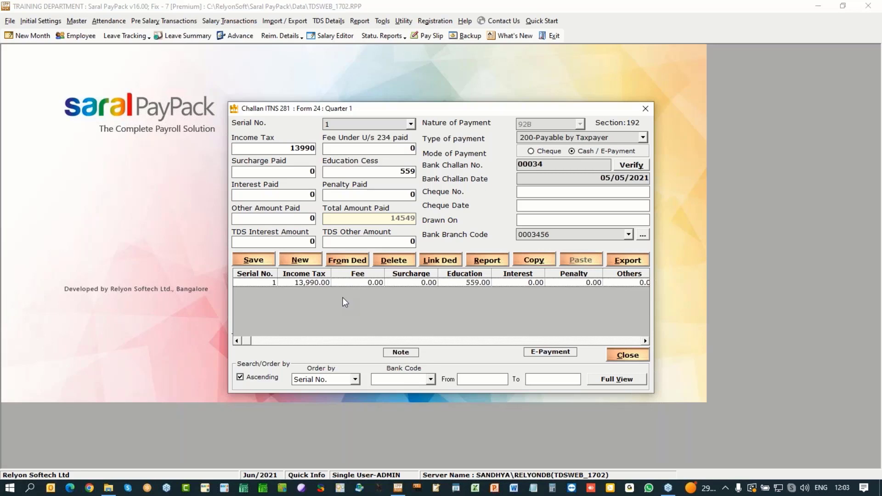
pyautogui.click(349, 261)
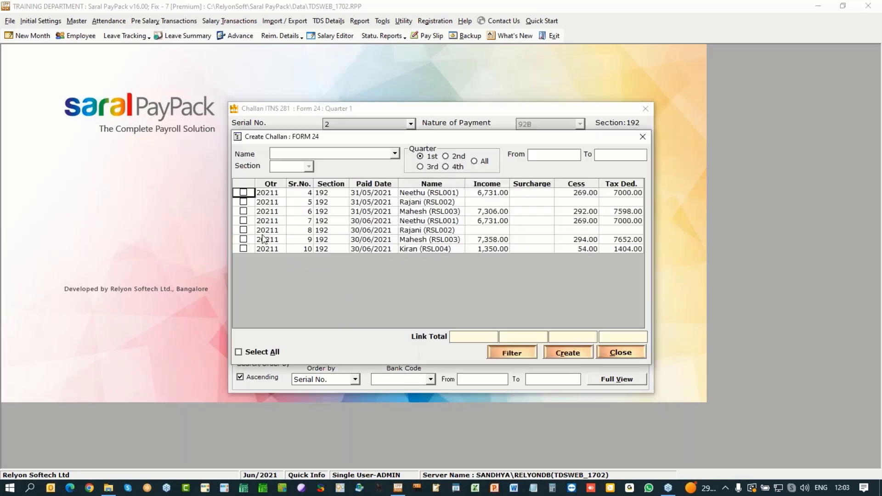
# Step: Create challan 2 from Neethu's, Rajani's and Mahesh's May deductions
pyautogui.click(244, 193)
pyautogui.click(243, 201)
pyautogui.click(243, 211)
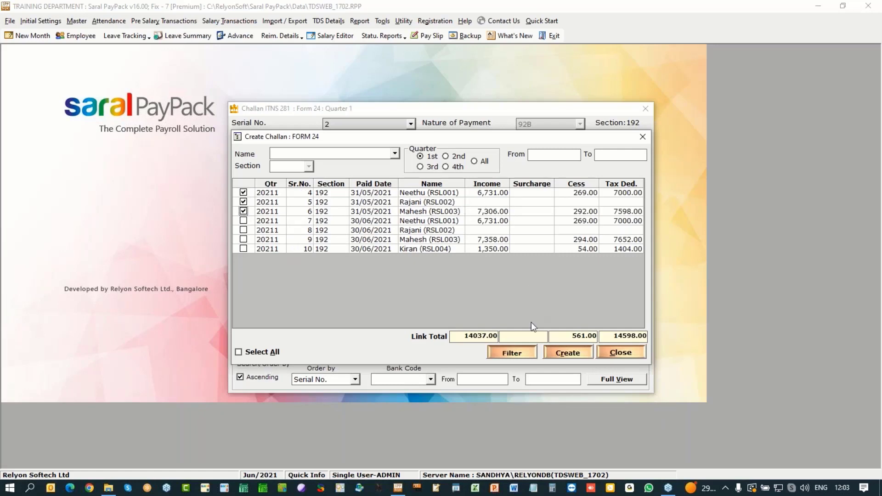
pyautogui.click(575, 348)
# Step: Save challan 2 as 200-Payable by Taxpayer e-payment, challan 00023, dated 05/06/2021, branch 0003456
pyautogui.click(642, 137)
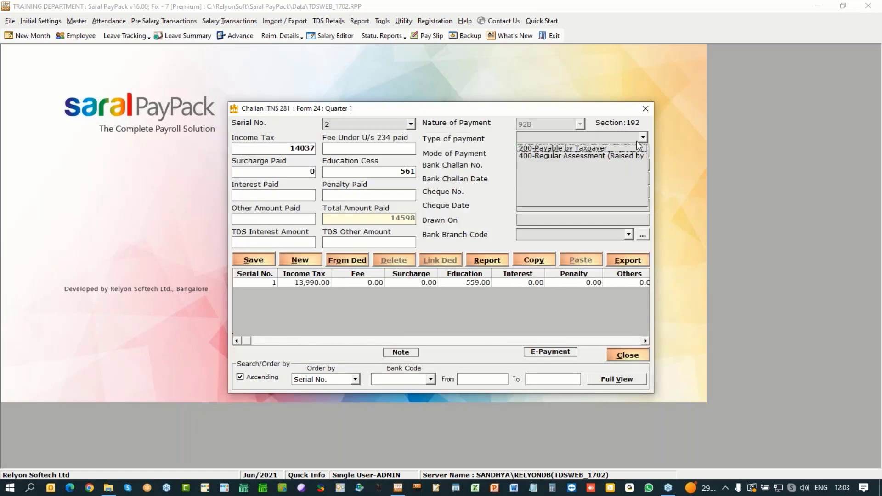
pyautogui.click(565, 145)
pyautogui.click(593, 151)
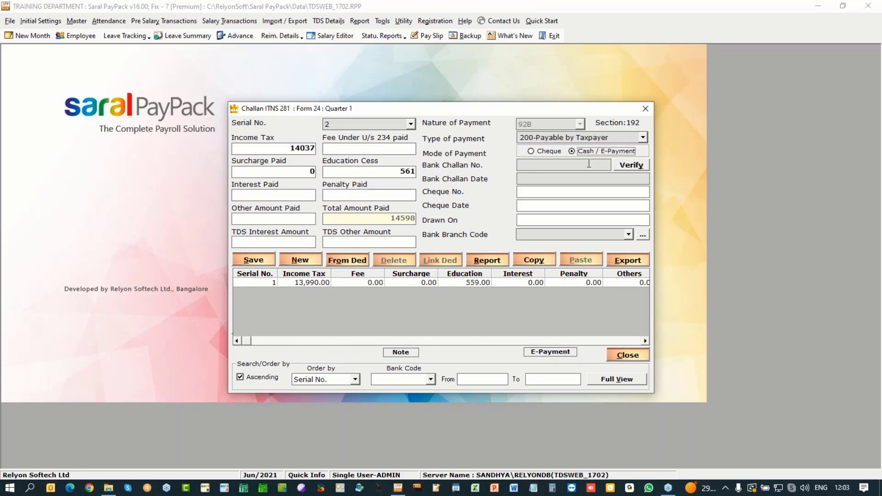
pyautogui.click(590, 163)
pyautogui.write('00023')
pyautogui.press('Tab')
pyautogui.press('Tab')
pyautogui.write('5/0')
pyautogui.write('6/')
pyautogui.write('2021')
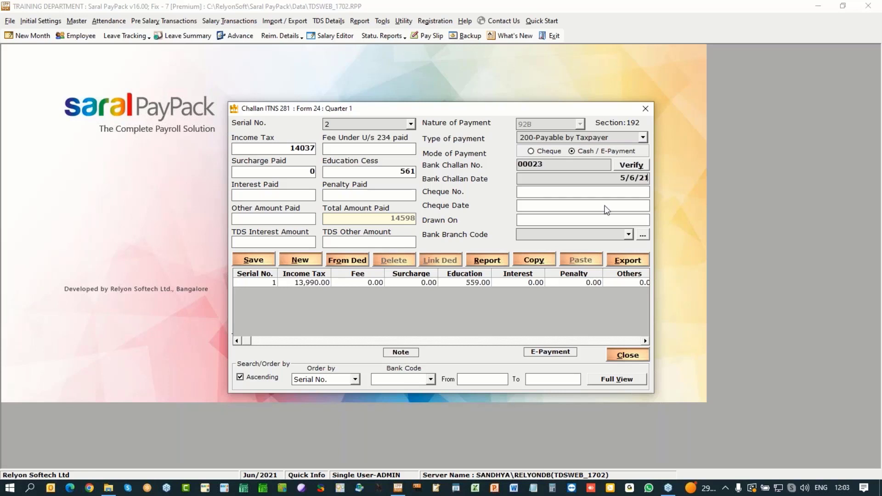
pyautogui.click(629, 235)
pyautogui.click(618, 245)
pyautogui.click(253, 260)
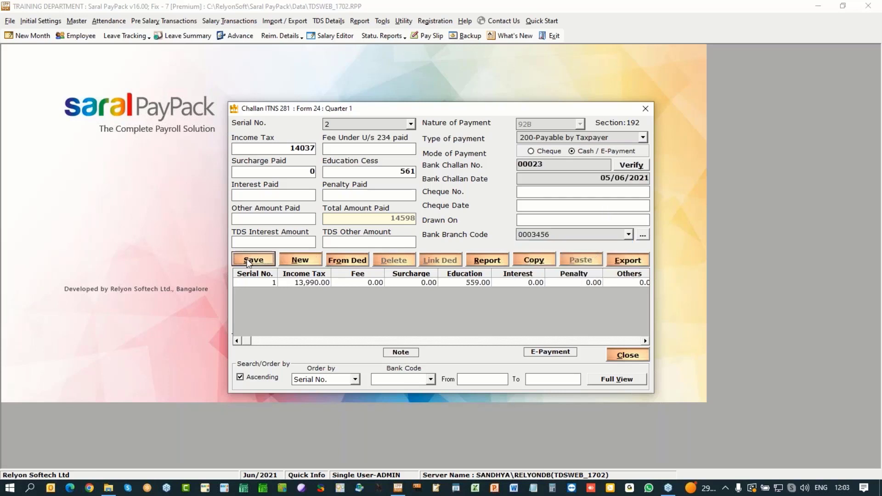
pyautogui.click(457, 286)
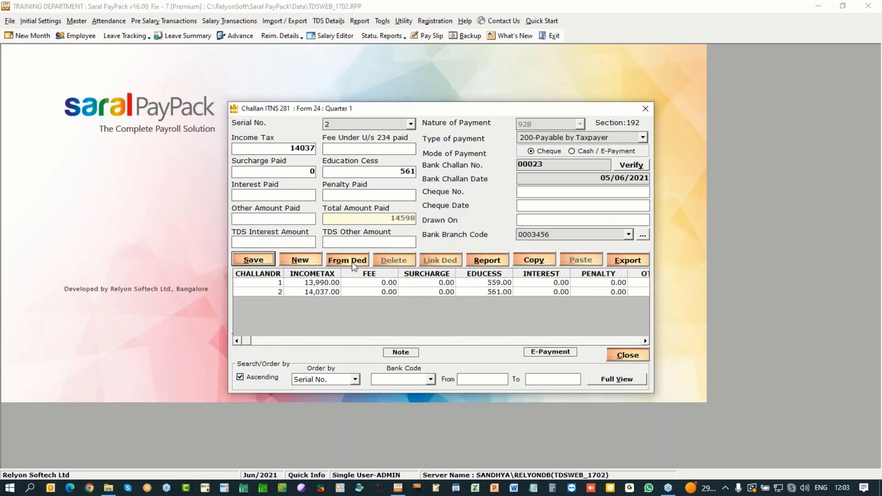
# Step: Prefill challan 3 from all remaining June deductions
pyautogui.click(353, 260)
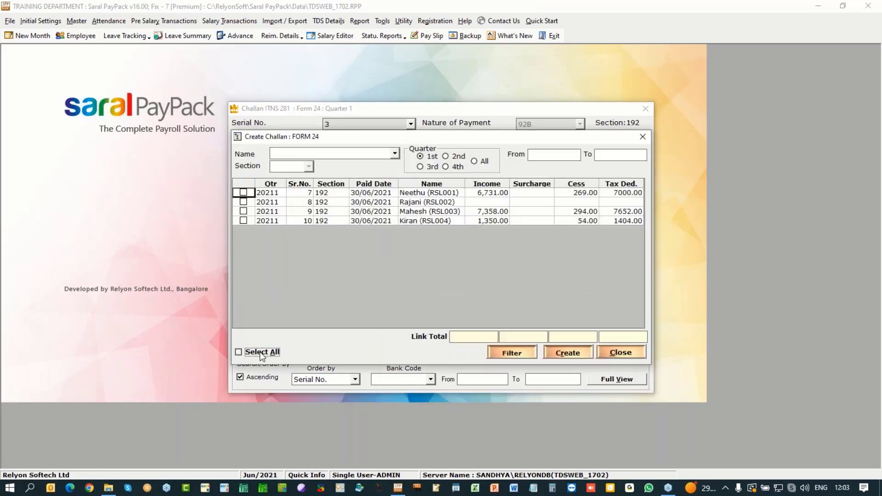
pyautogui.click(261, 353)
pyautogui.click(568, 354)
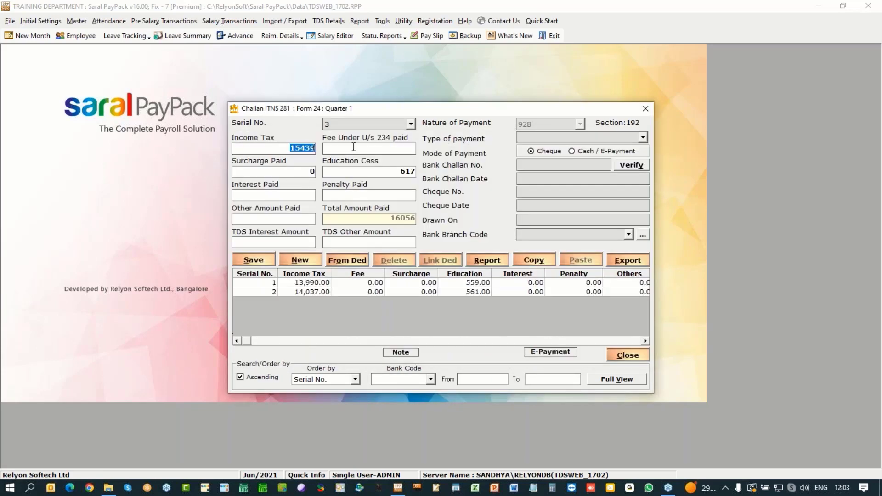
pyautogui.click(385, 171)
# Step: Enter 17000 income tax and 1600 education cess on a blank challan
pyautogui.click(299, 261)
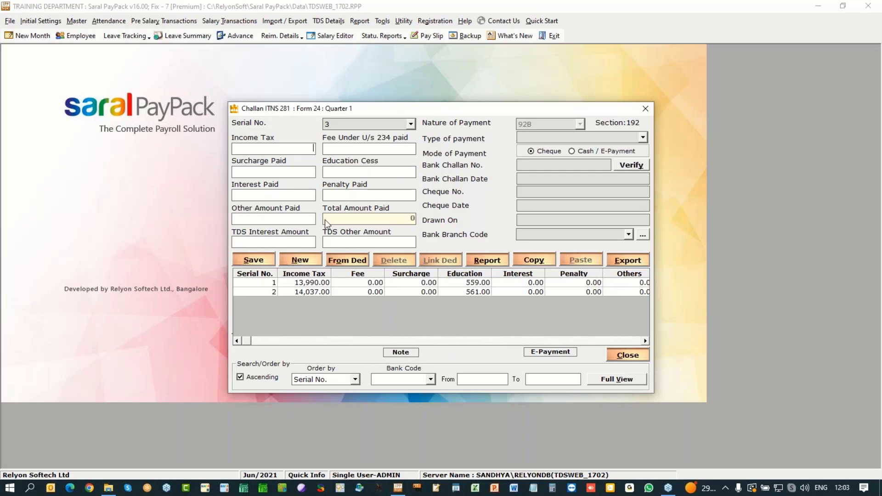
pyautogui.write('16')
pyautogui.press('BackSpace')
pyautogui.write('1700')
pyautogui.press('BackSpace')
pyautogui.press('BackSpace')
pyautogui.press('BackSpace')
pyautogui.press('BackSpace')
pyautogui.write('7000')
pyautogui.write('1600')
# Step: Save challan 3 as 200-Payable by Taxpayer e-payment 10945, dated 05/07/2021, branch 0003456
pyautogui.click(642, 138)
pyautogui.click(597, 148)
pyautogui.click(581, 151)
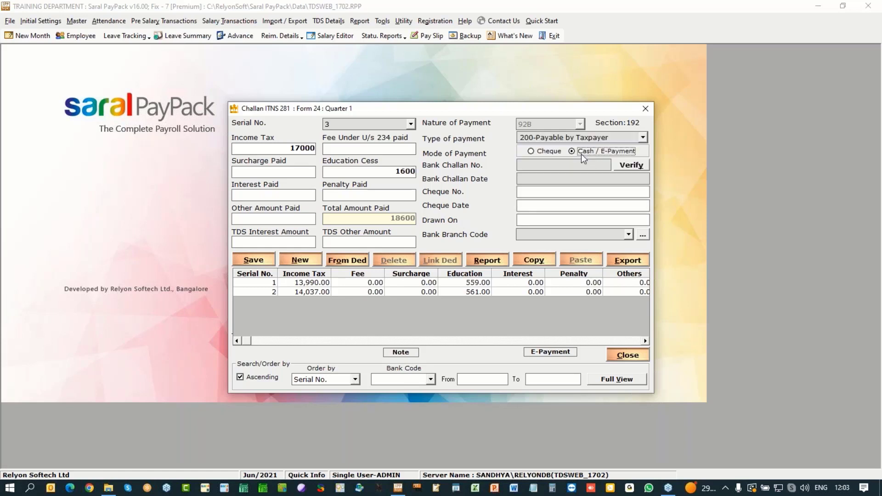
pyautogui.write('10945')
pyautogui.click(599, 176)
pyautogui.write('5/7/21')
pyautogui.click(629, 235)
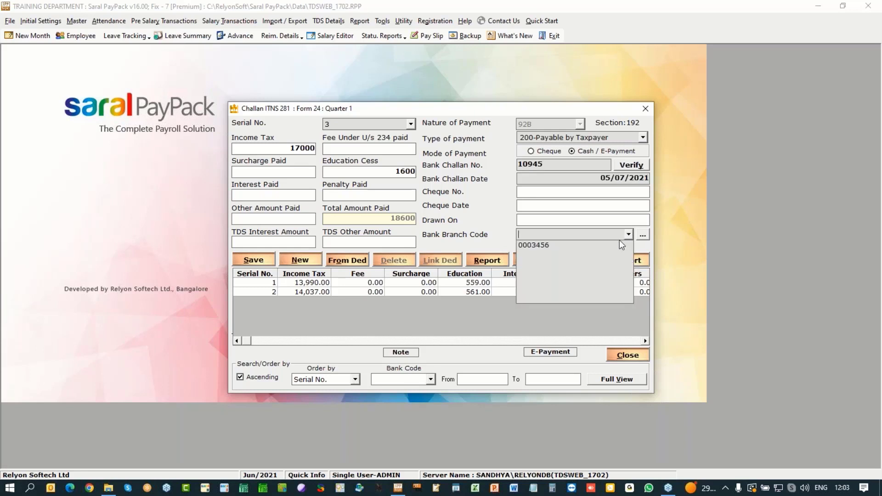
pyautogui.click(619, 239)
pyautogui.click(253, 260)
pyautogui.click(453, 282)
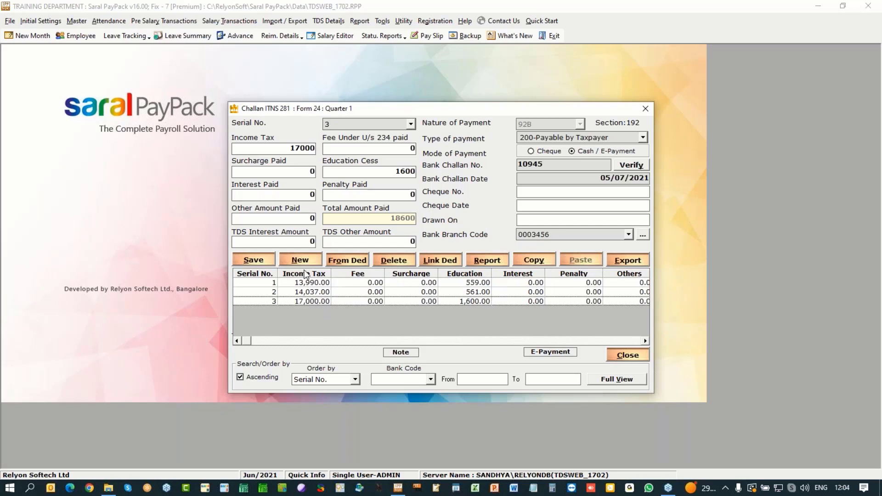
# Step: Link the fourth employee's deductions to challan 3 and save the challan again
pyautogui.click(445, 261)
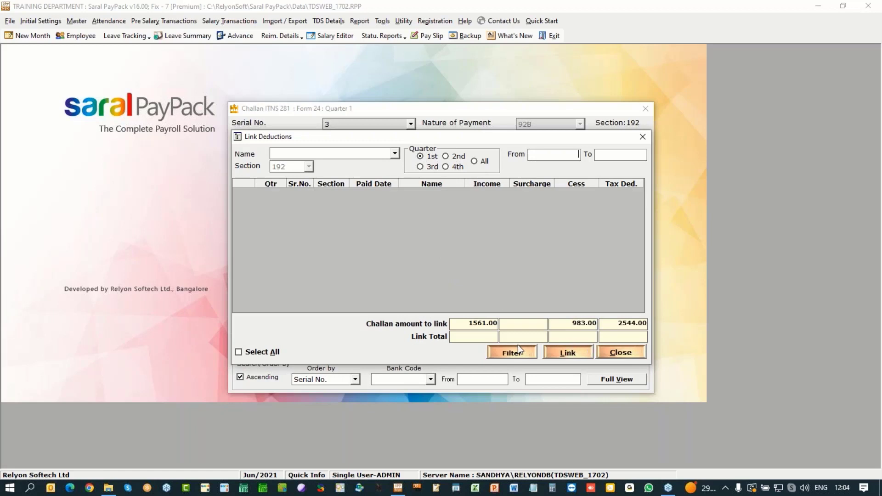
pyautogui.click(395, 154)
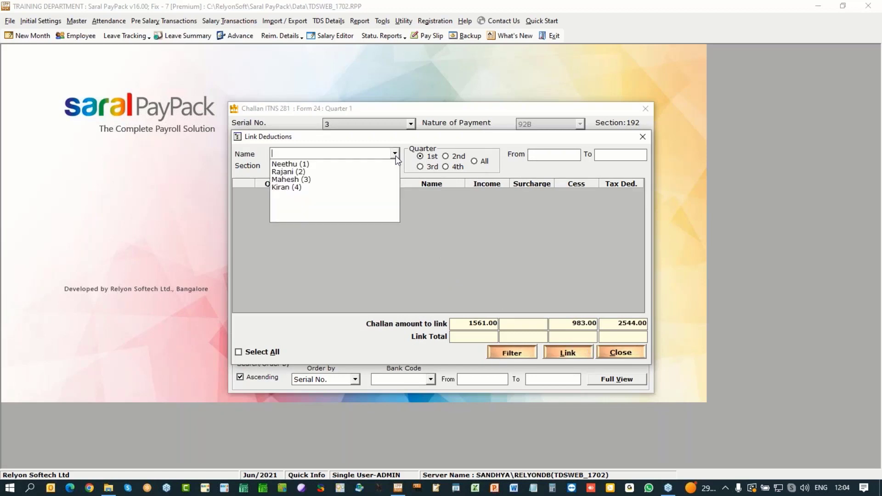
pyautogui.click(330, 187)
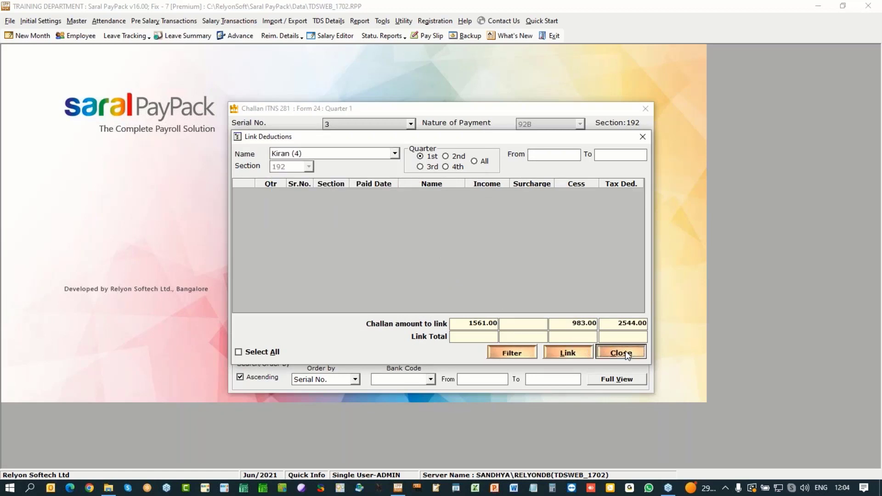
pyautogui.click(625, 352)
pyautogui.click(319, 303)
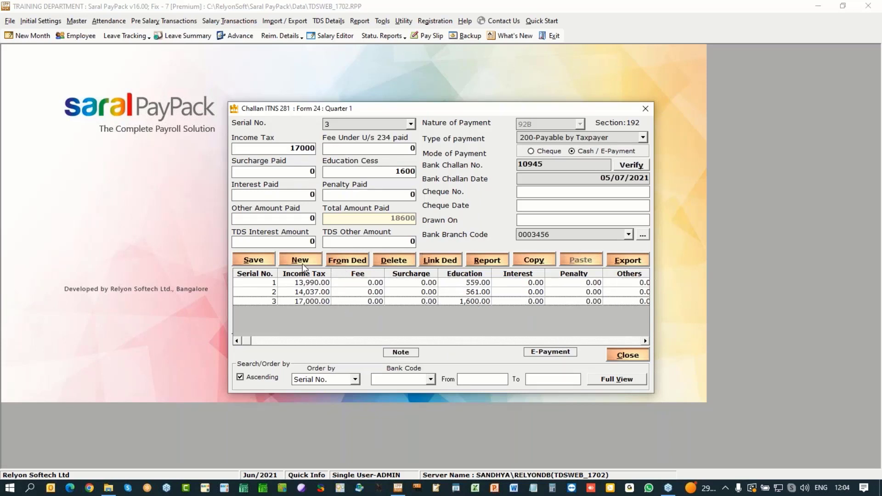
pyautogui.click(256, 260)
pyautogui.click(455, 284)
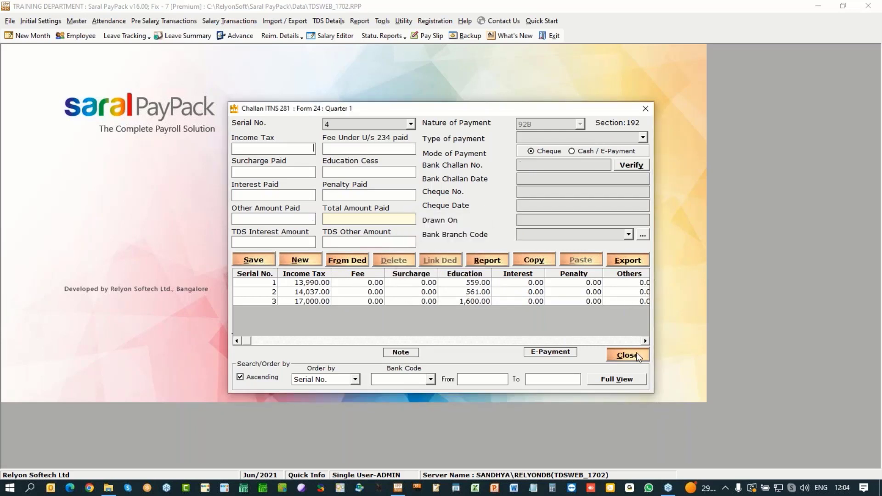
# Step: Compare Salary, Ported and Challan-linked TDS columns for Quarter 1, finding zero mismatches
pyautogui.click(636, 354)
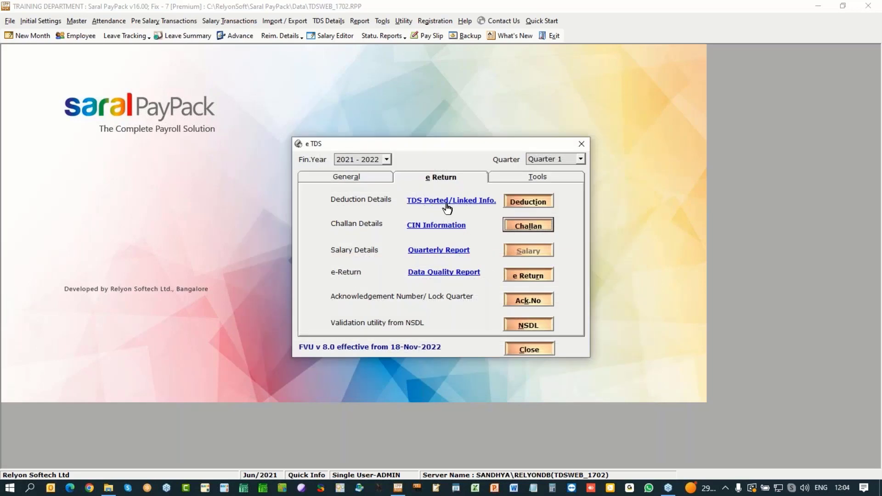
pyautogui.click(447, 207)
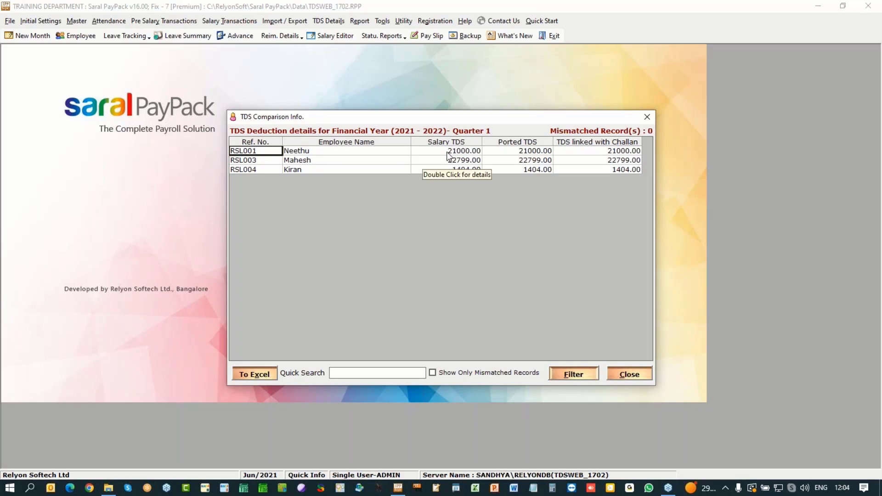
pyautogui.click(449, 153)
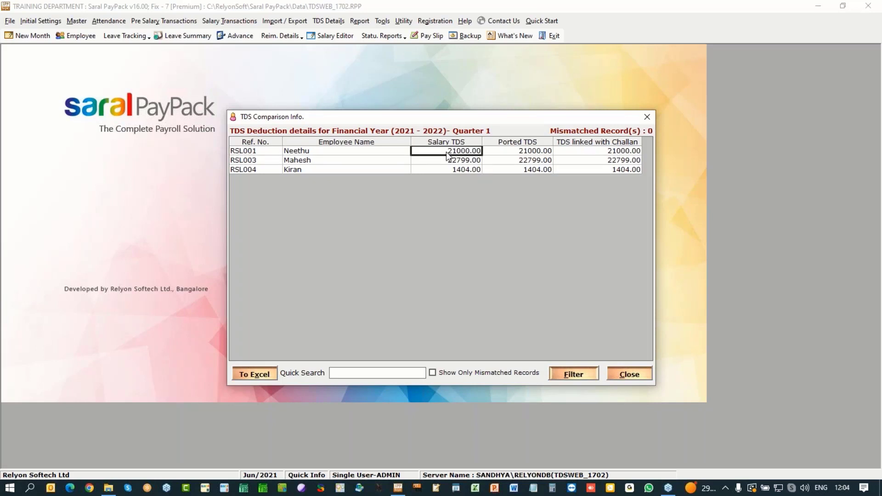
pyautogui.click(522, 153)
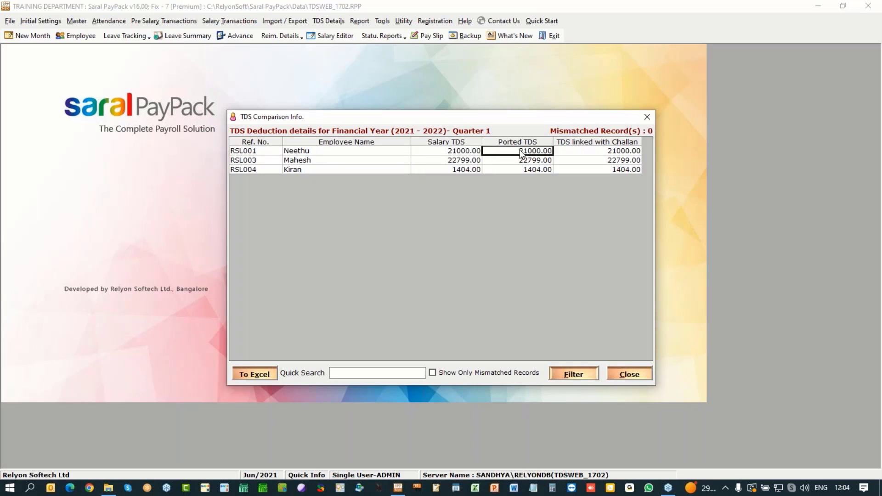
pyautogui.click(590, 154)
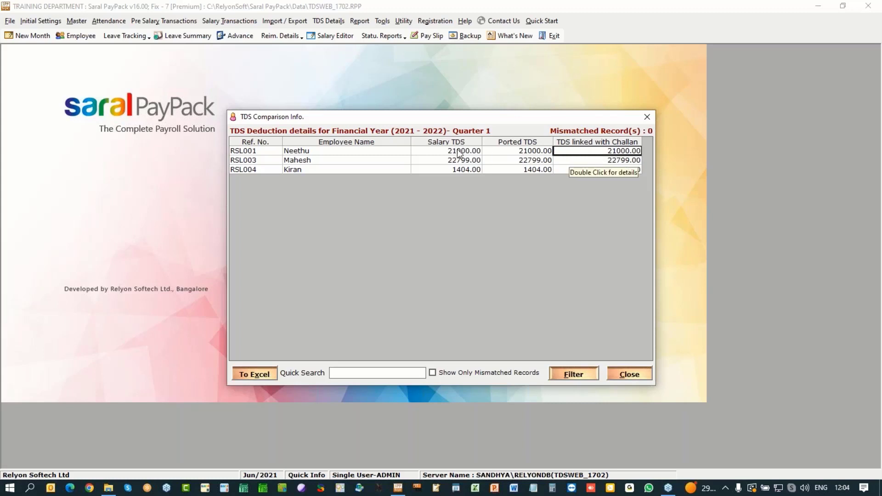
pyautogui.press('Left')
pyautogui.press('Left')
pyautogui.press('Right')
pyautogui.press('Right')
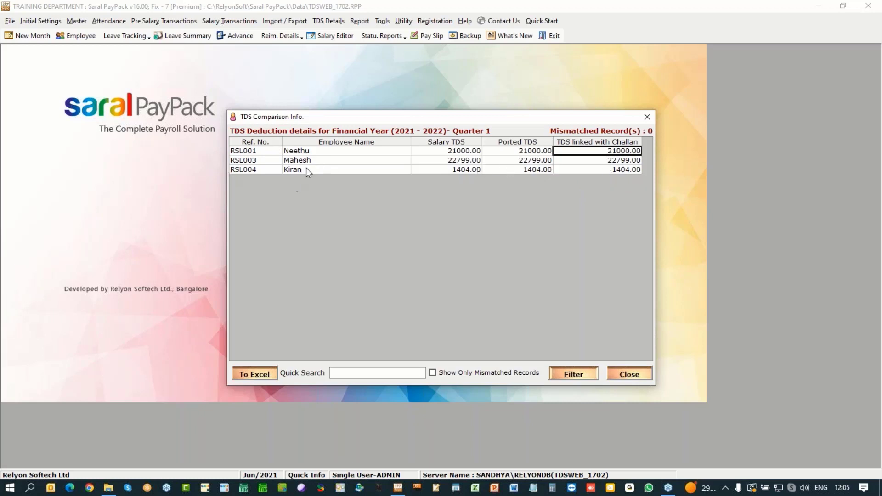
pyautogui.click(630, 374)
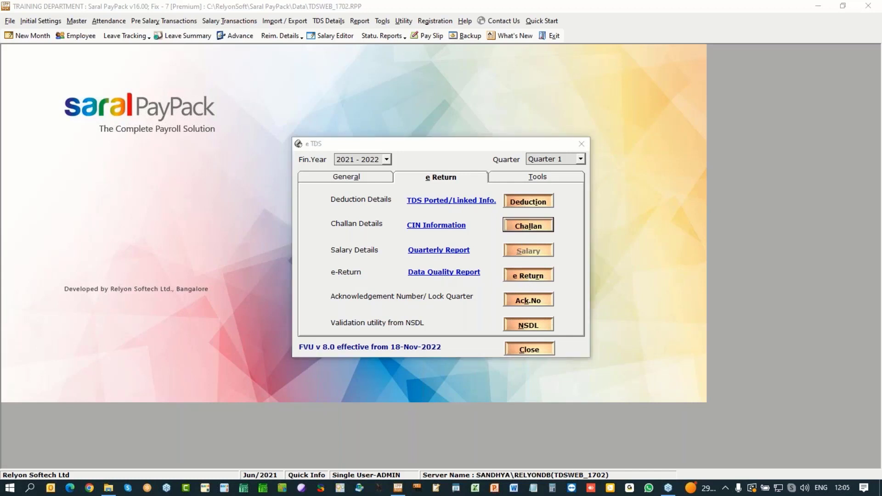
# Step: Generate the Q1 data quality report and check PAN 85.71%, Late Payments 100%, and Challan Details 0/3
pyautogui.click(435, 273)
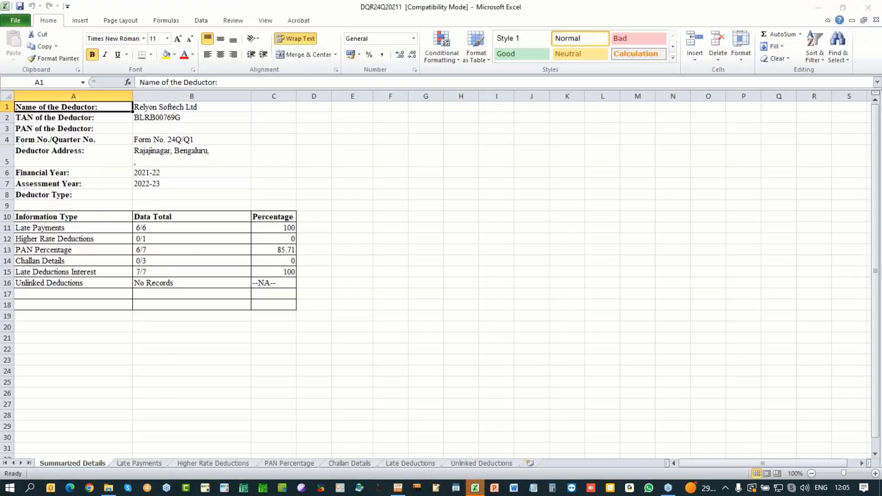
pyautogui.click(6, 250)
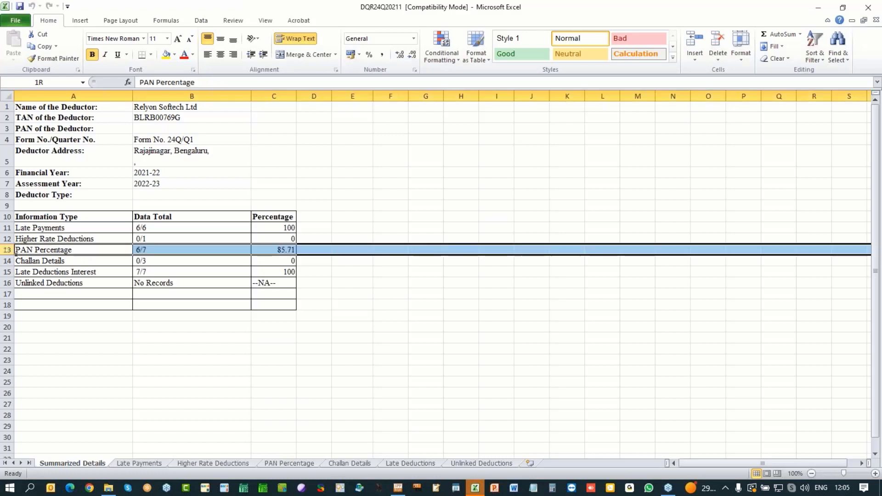
pyautogui.click(274, 228)
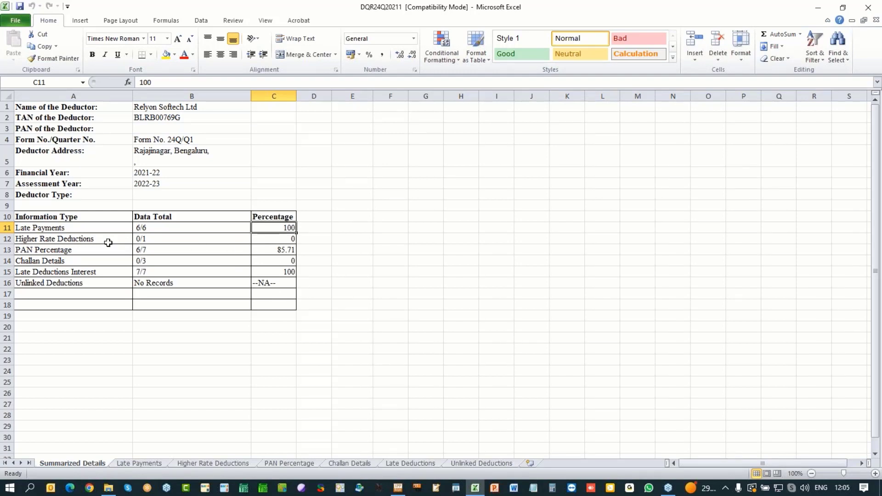
pyautogui.click(8, 239)
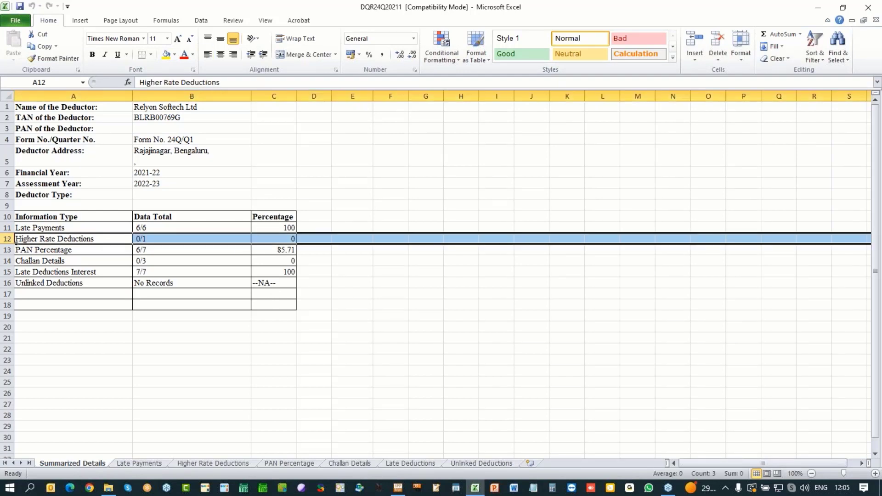
pyautogui.click(281, 238)
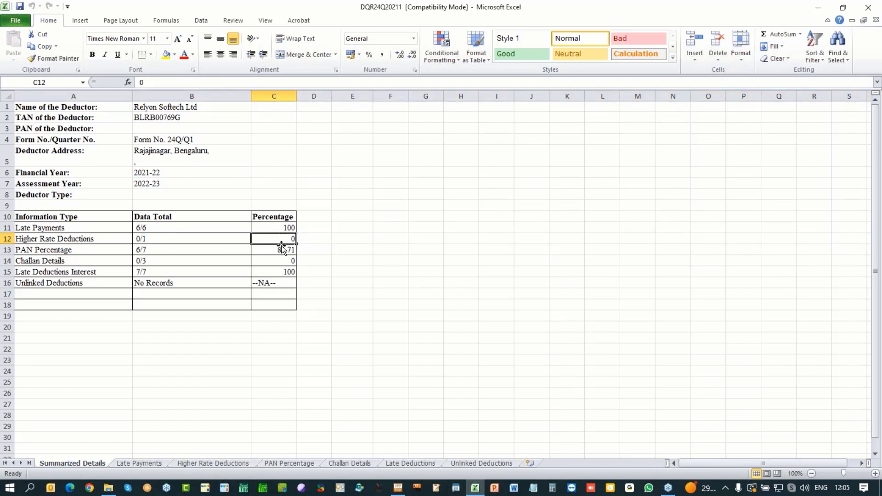
pyautogui.click(279, 253)
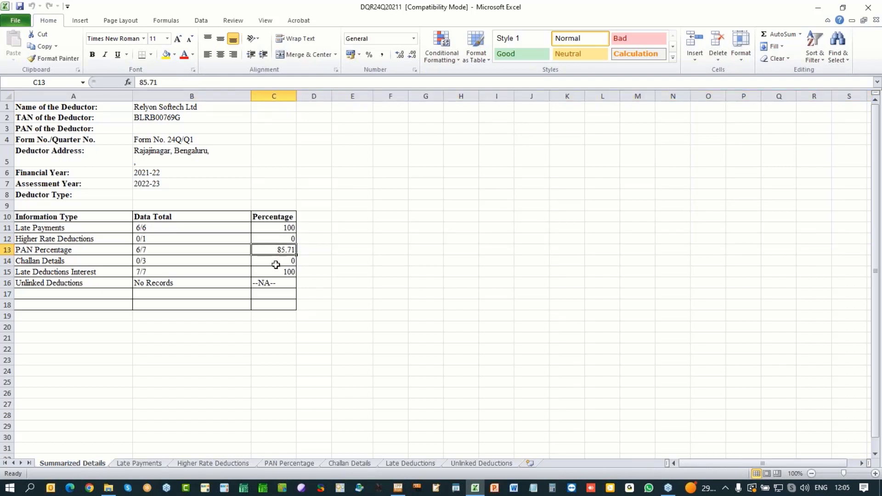
pyautogui.click(166, 260)
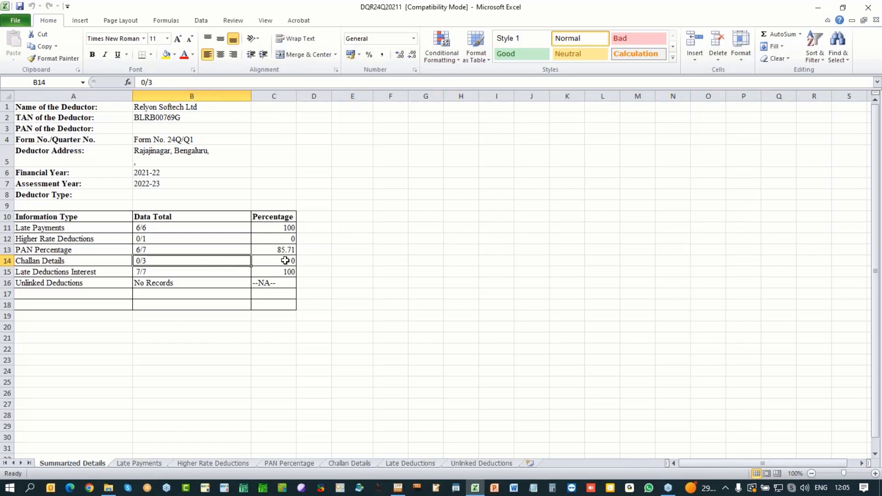
pyautogui.click(291, 263)
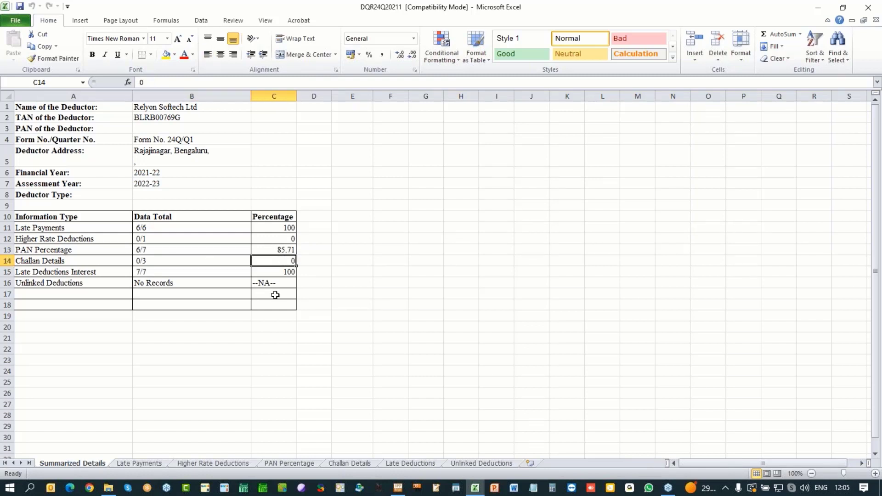
pyautogui.click(5, 272)
pyautogui.click(274, 271)
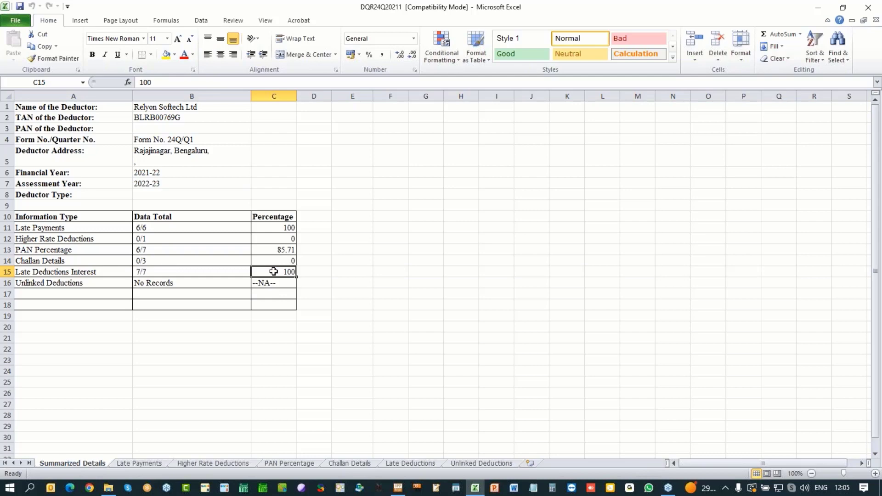
# Step: Review the Late Payments sheet's months delayed, remittance dates and interest balance values
pyautogui.click(148, 464)
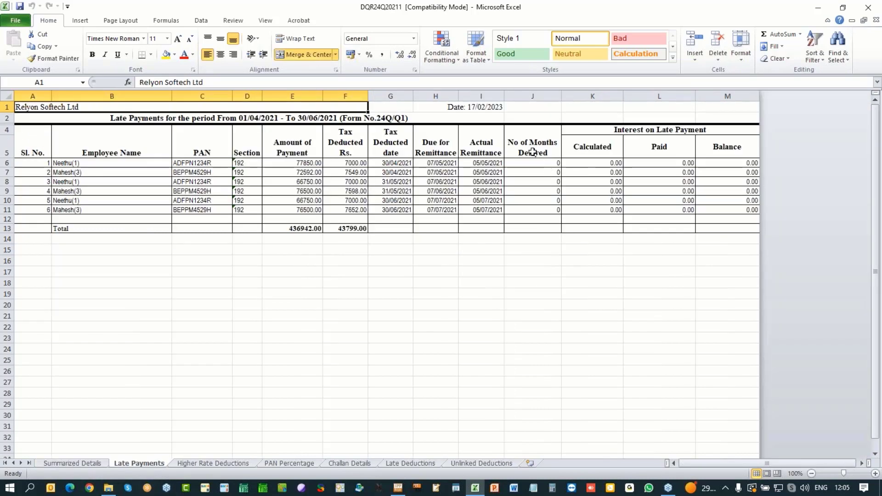
pyautogui.click(540, 164)
pyautogui.moveTo(541, 164); pyautogui.dragTo(542, 210)
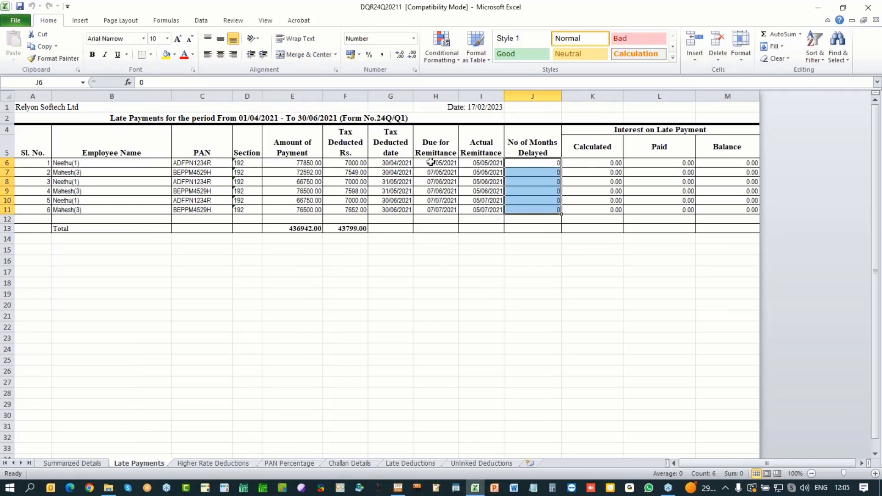
pyautogui.click(431, 162)
pyautogui.moveTo(430, 161); pyautogui.dragTo(481, 210)
pyautogui.moveTo(721, 164); pyautogui.dragTo(724, 211)
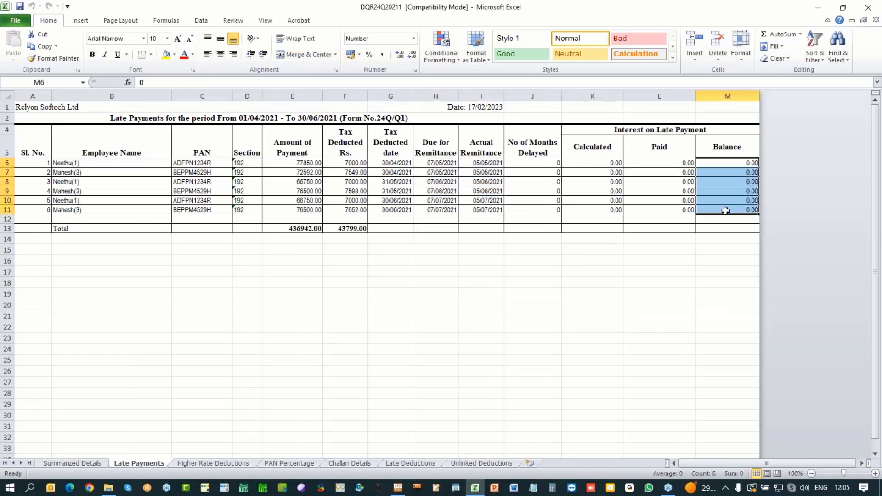
# Step: Check the Higher Rate Deductions sheet's PANNOTAVBL entry with its 43000 payment and empty remark
pyautogui.click(209, 464)
pyautogui.click(82, 164)
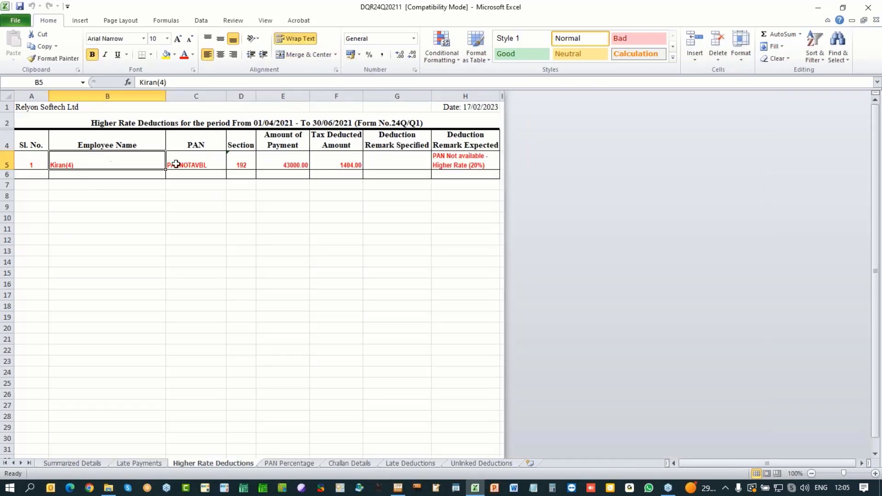
pyautogui.click(180, 165)
pyautogui.click(395, 164)
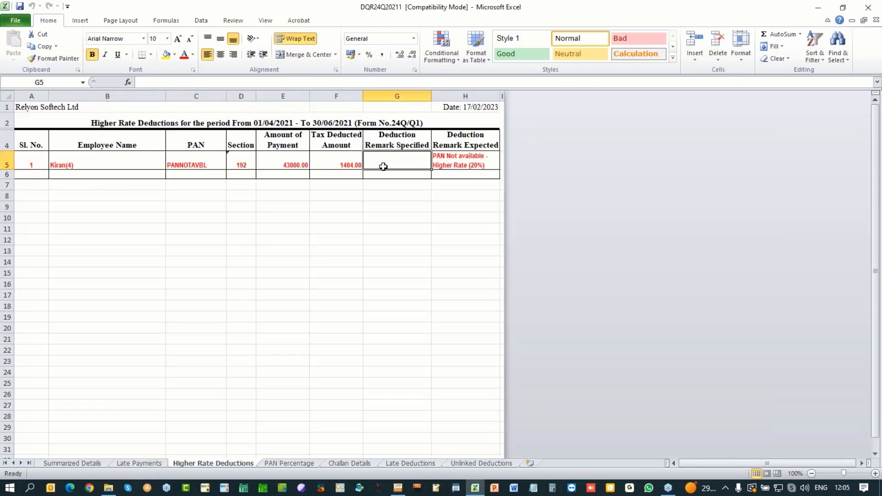
pyautogui.click(286, 165)
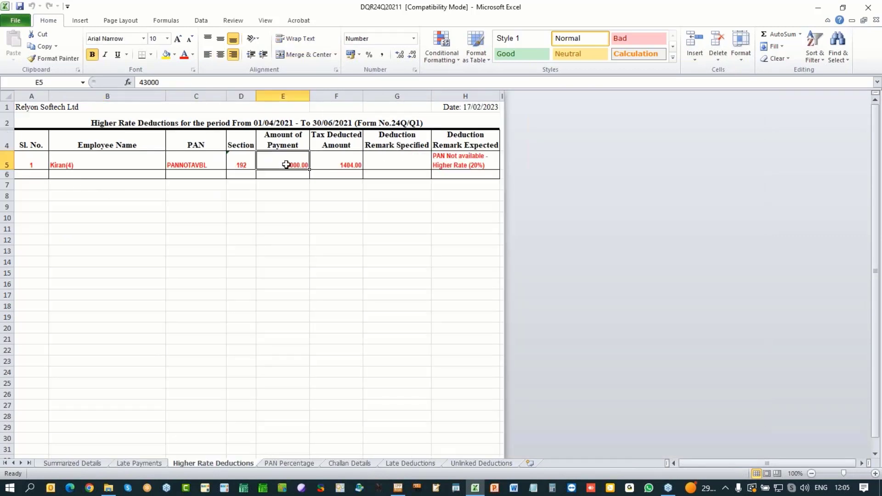
pyautogui.click(395, 161)
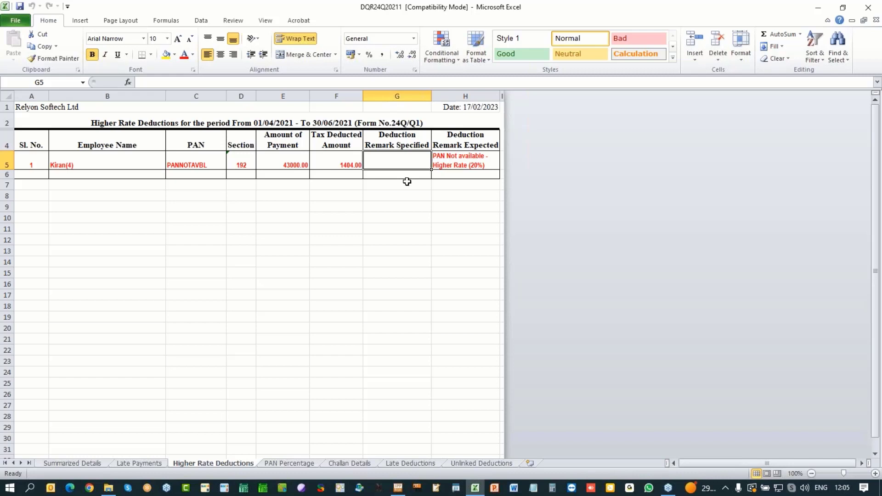
# Step: Check the invalid PAN row on the PAN Percentage sheet and the three challan rows
pyautogui.click(286, 465)
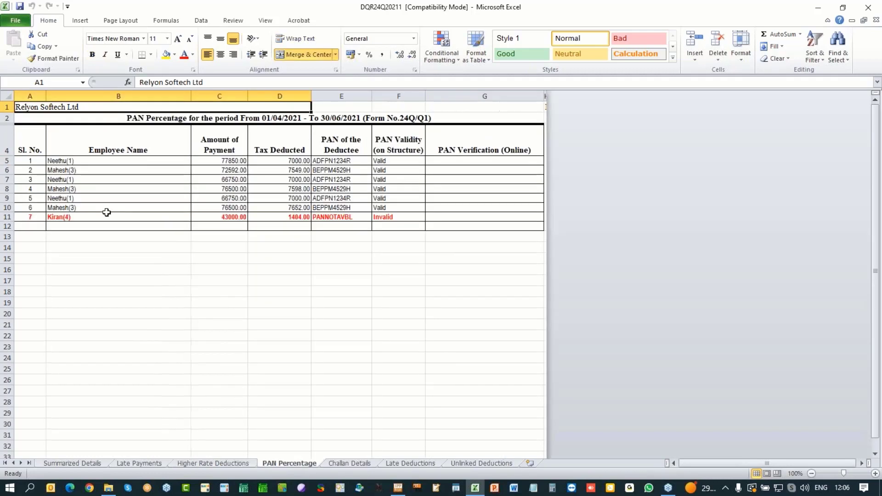
pyautogui.click(7, 217)
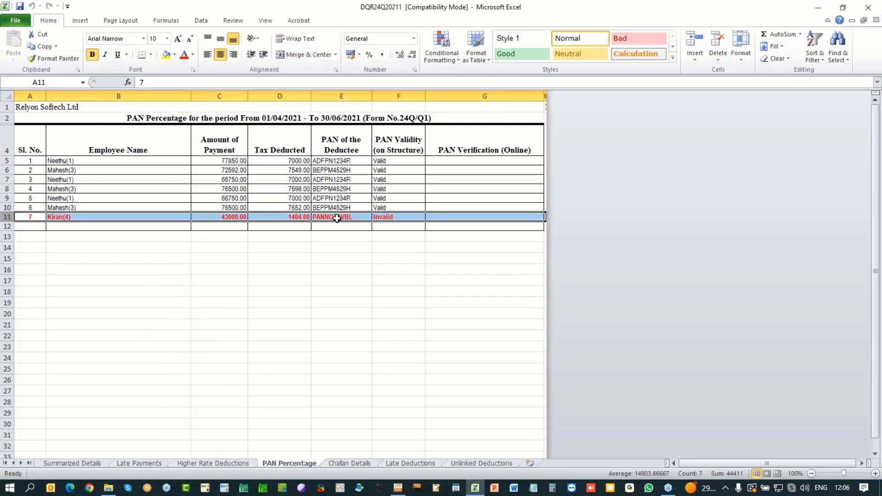
pyautogui.click(396, 216)
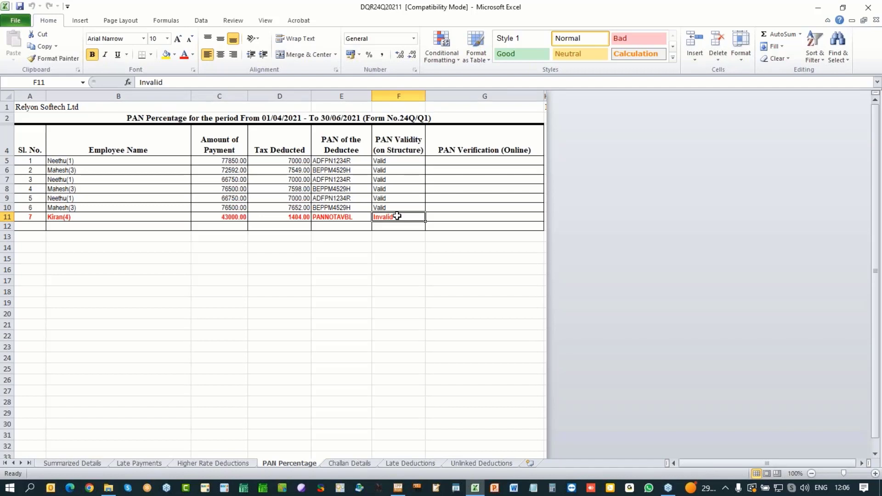
pyautogui.click(355, 465)
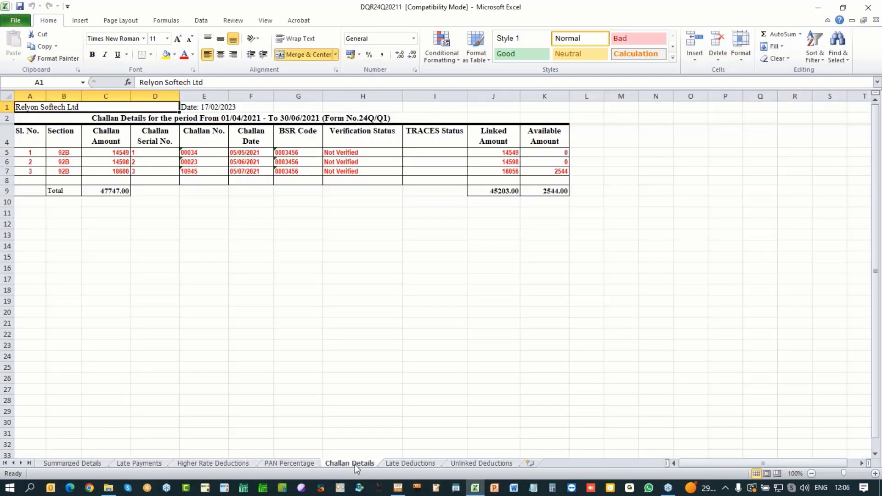
pyautogui.moveTo(56, 152); pyautogui.dragTo(396, 172)
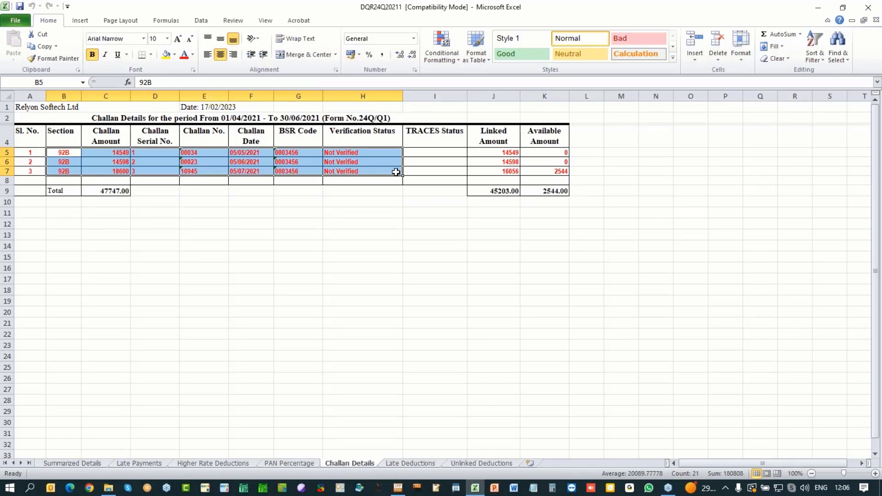
# Step: Look at the Late Deductions and Unlinked Deductions sheets (0.00 total), then close the workbook
pyautogui.click(408, 463)
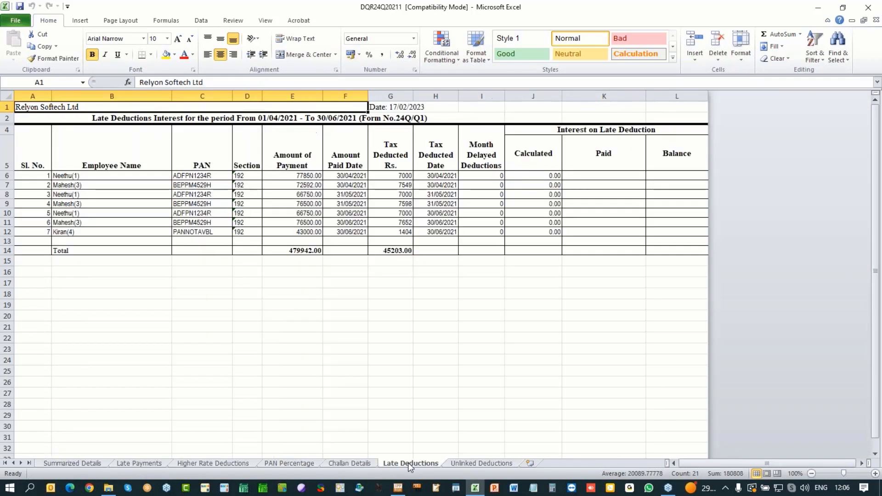
pyautogui.click(476, 464)
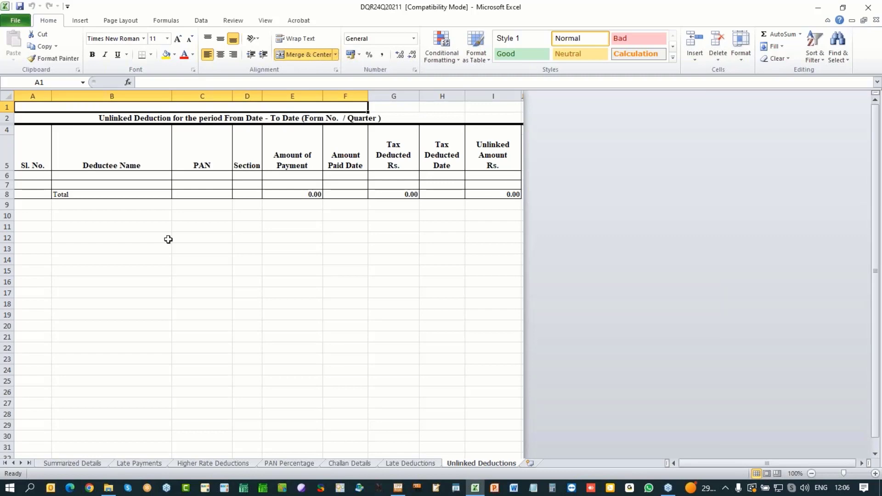
pyautogui.click(868, 7)
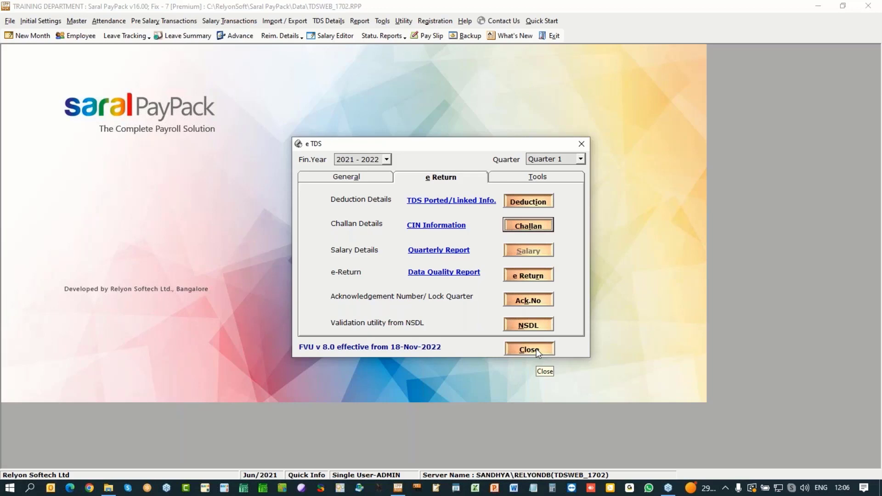
# Step: Set deduction entry 10's remark to 'PAN Not available - Higher Rate (20%)' and save despite the TDS warning
pyautogui.click(519, 201)
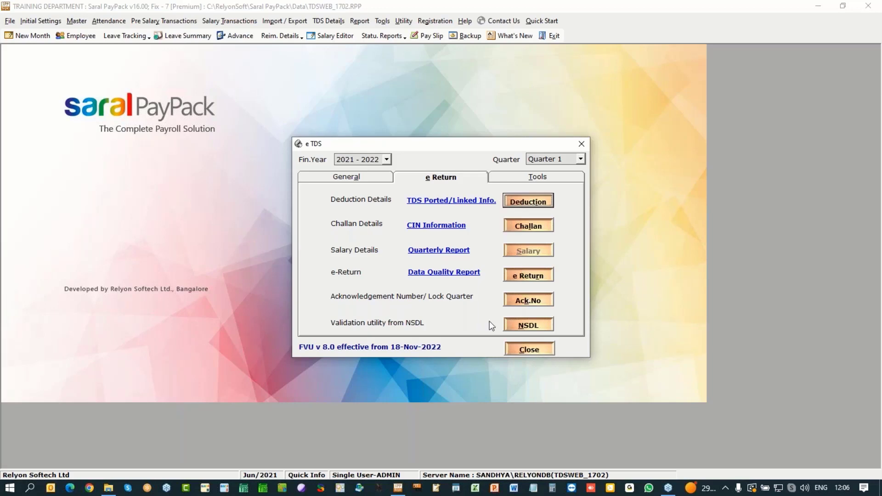
pyautogui.moveTo(651, 271); pyautogui.dragTo(647, 327)
pyautogui.click(346, 330)
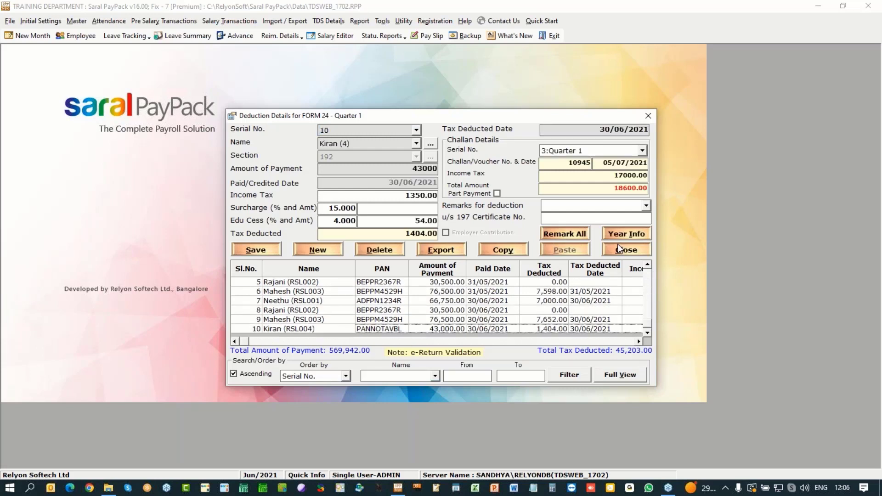
pyautogui.click(647, 206)
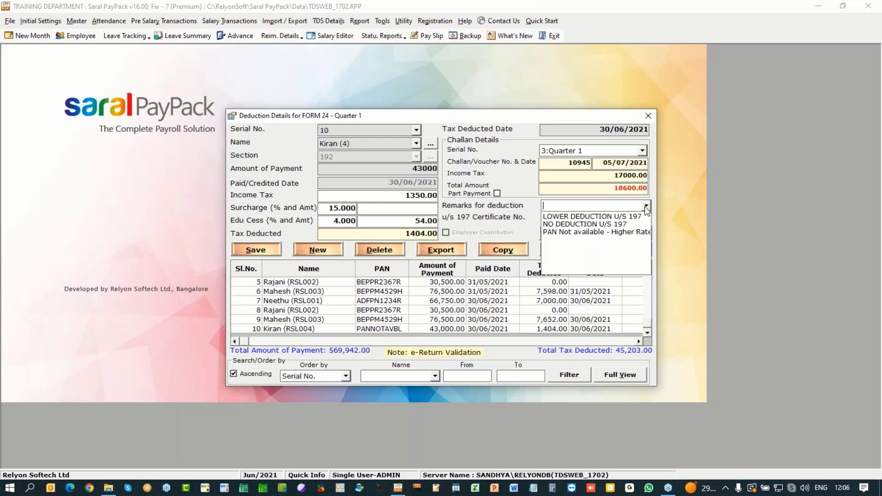
pyautogui.click(560, 233)
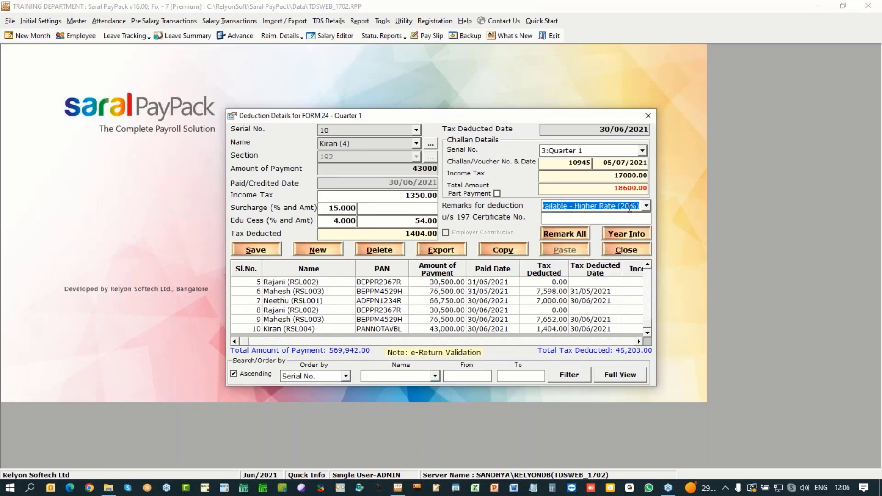
pyautogui.click(257, 251)
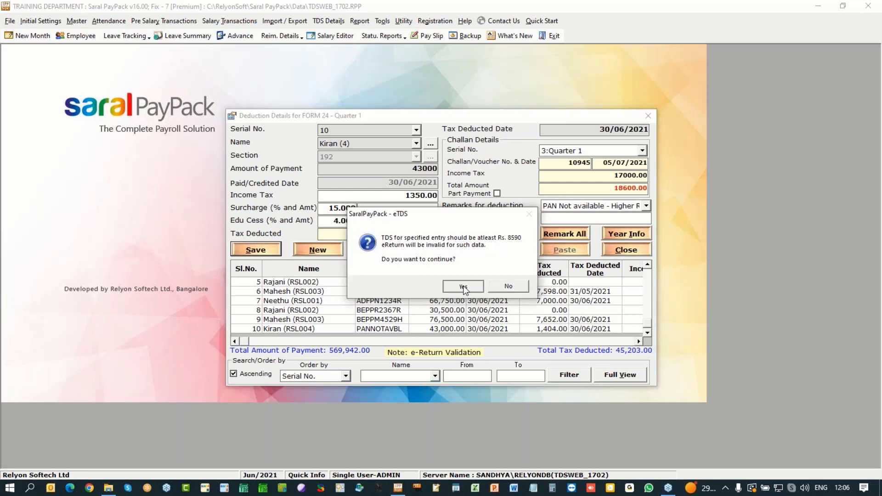
pyautogui.click(463, 286)
pyautogui.click(462, 286)
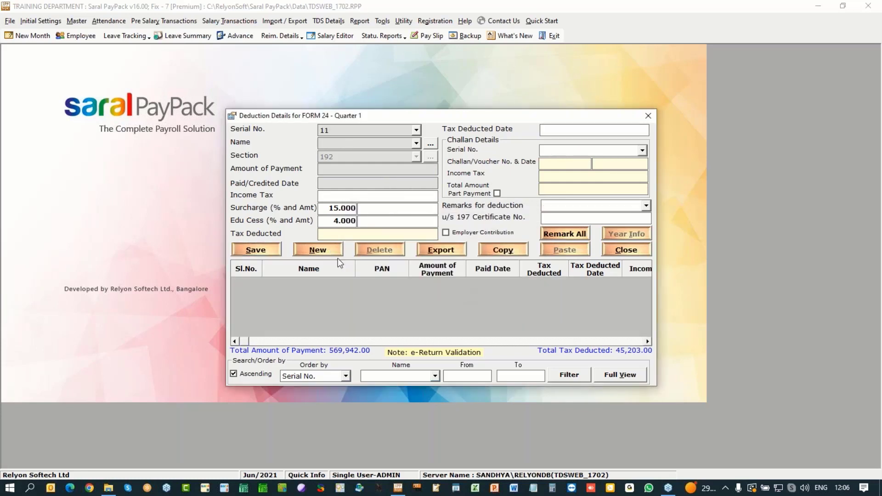
pyautogui.click(633, 253)
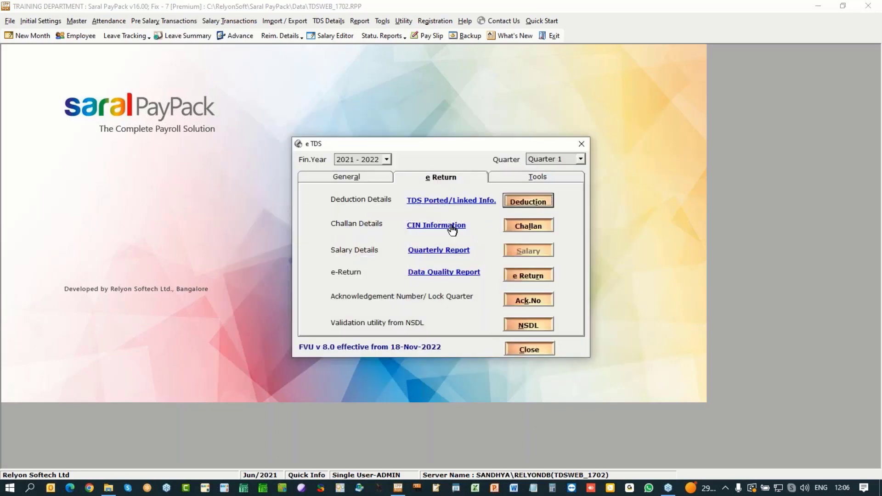
# Step: Load challan serial 1 from the Quarter 1 challan list of three challans
pyautogui.click(534, 227)
pyautogui.click(431, 284)
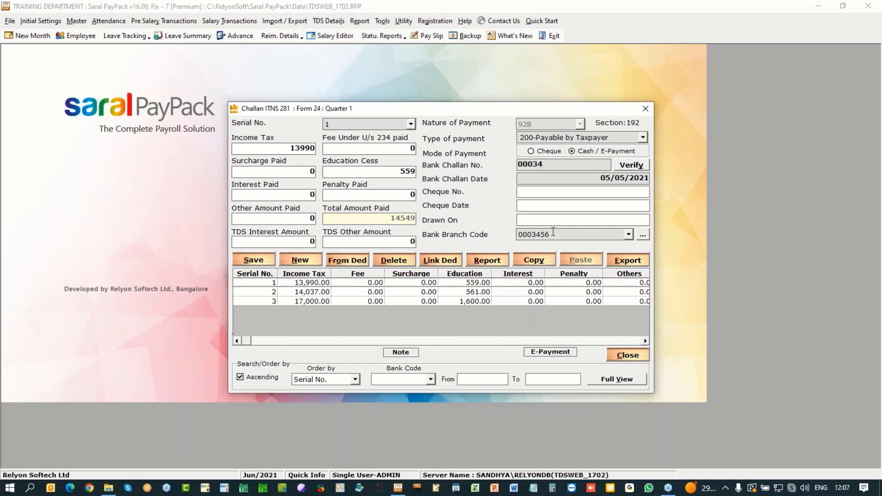
# Step: Close the challan window and start downloading the latest challan input file from the Quarter 1 eTDS Return
pyautogui.click(636, 354)
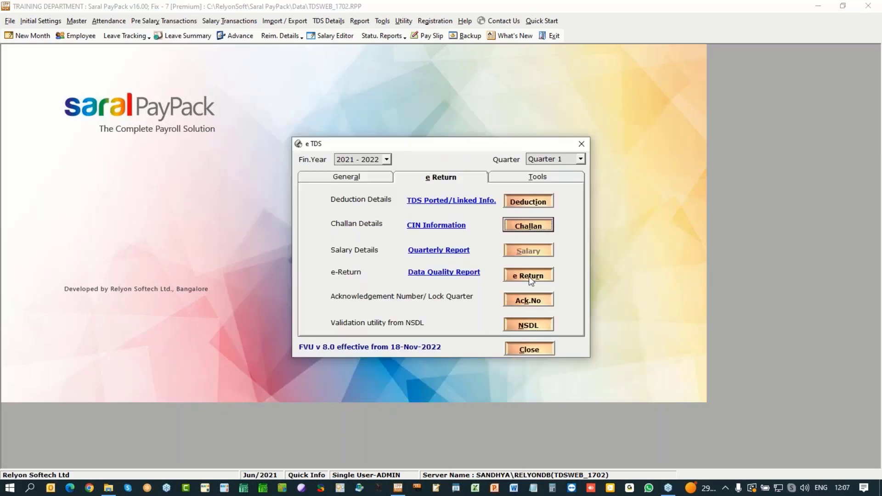
pyautogui.click(509, 281)
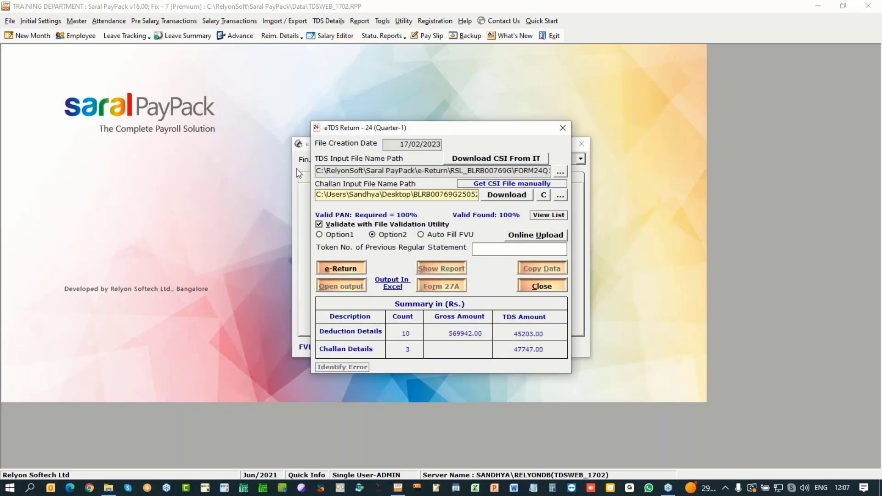
pyautogui.click(517, 197)
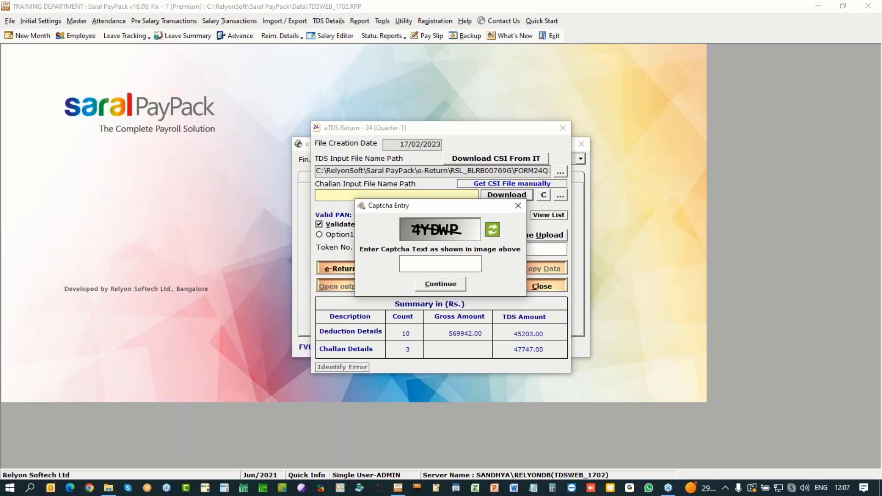
# Step: Enter the captcha code to download the challan input .csi file, showing Valid Found 100%
pyautogui.write('4YDWP')
pyautogui.click(441, 284)
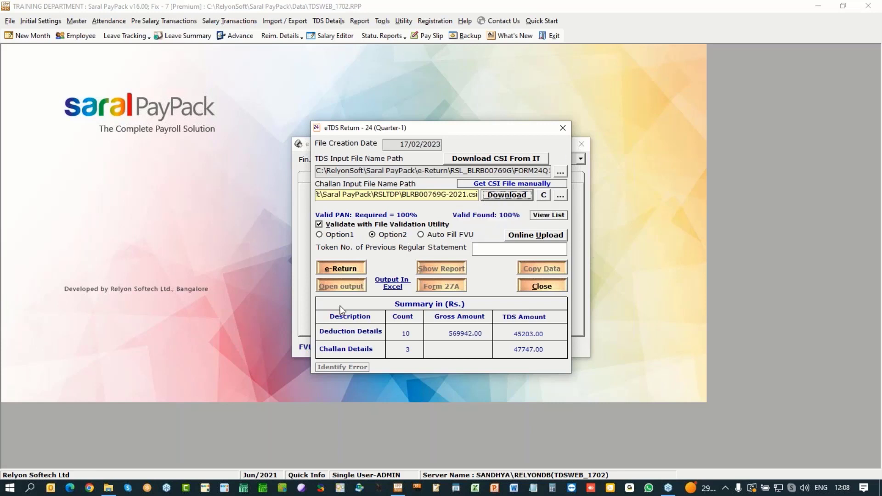
# Step: Attempt the Quarter 1 e-Return without a token number, acknowledge the missing Deductor Type, and close the window
pyautogui.click(344, 267)
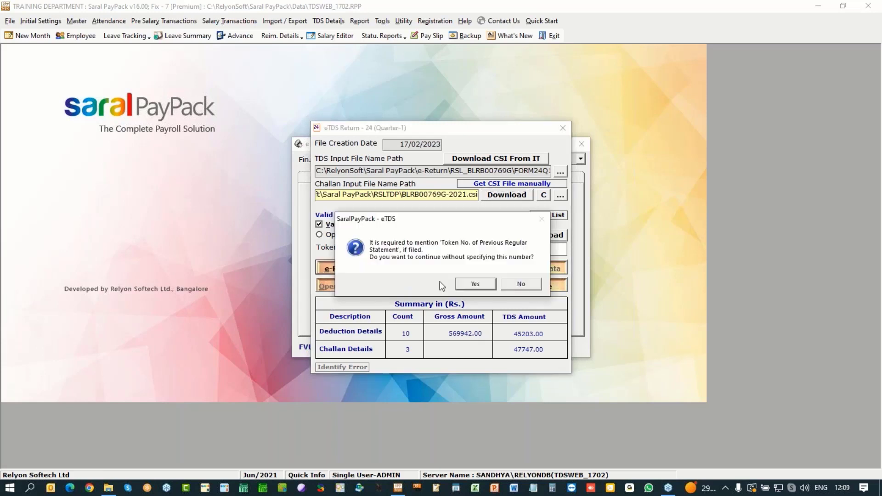
pyautogui.click(475, 285)
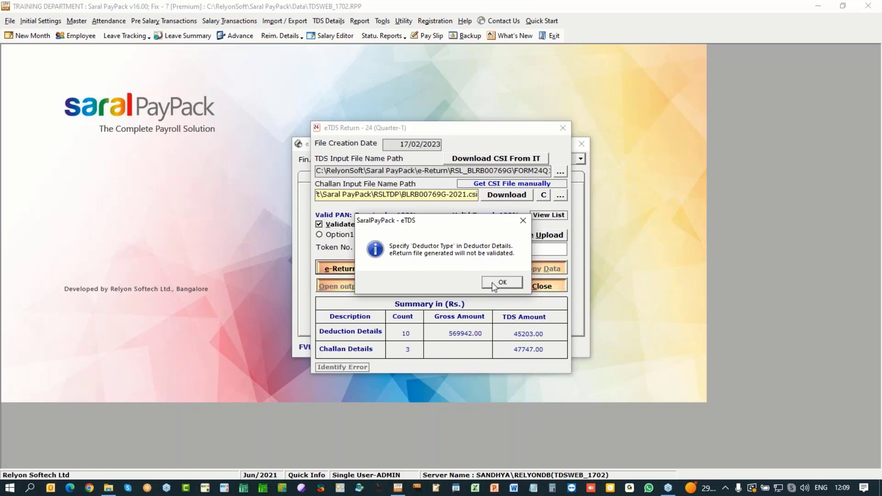
pyautogui.click(493, 283)
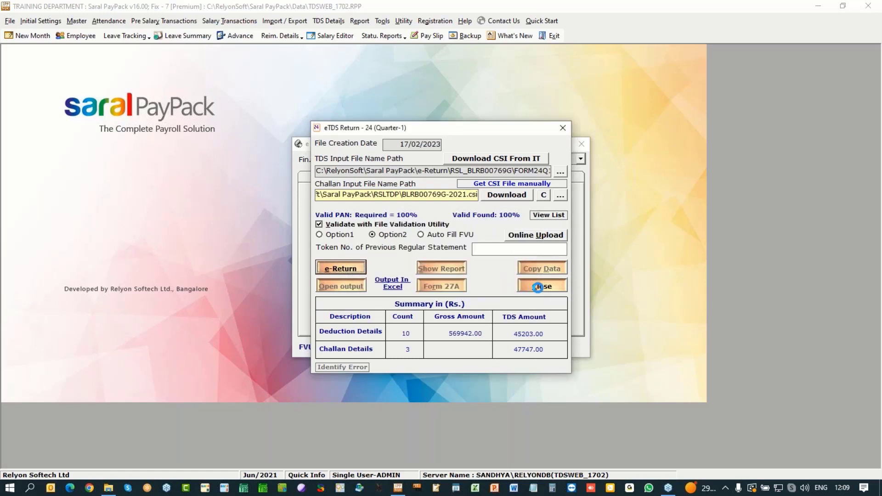
pyautogui.click(538, 287)
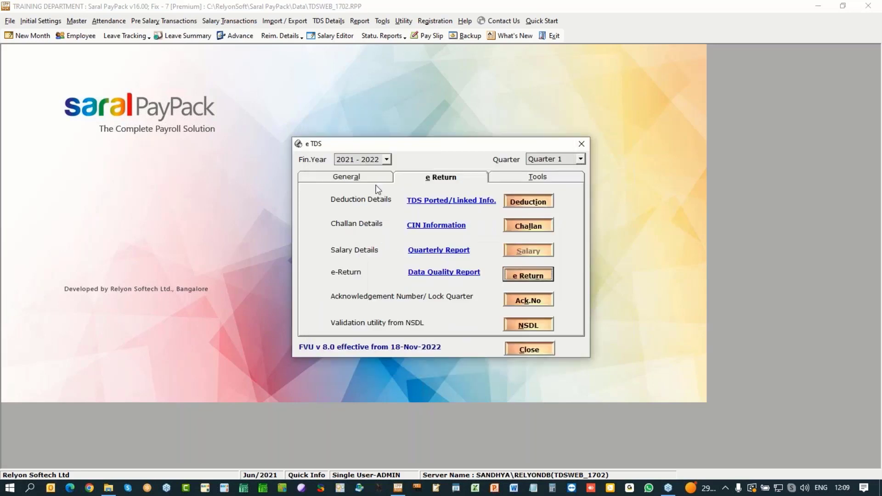
# Step: Fill the deductor address with Branch and City Bengaluru, State Karnataka, Pincode 560086, Address Change No
pyautogui.click(529, 250)
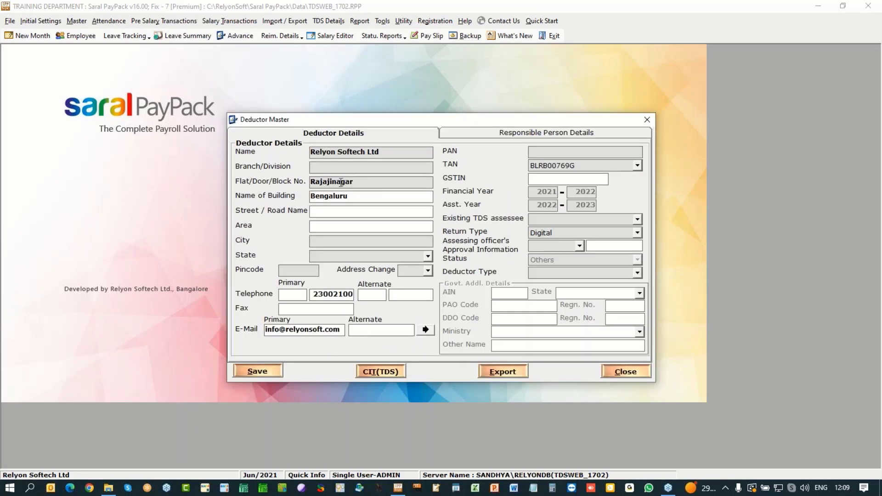
pyautogui.moveTo(349, 197); pyautogui.dragTo(252, 196)
pyautogui.hotkey('ctrl', 'c')
pyautogui.click(341, 171)
pyautogui.hotkey('ctrl', 'v')
pyautogui.click(340, 242)
pyautogui.hotkey('ctrl', 'v')
pyautogui.write('ka')
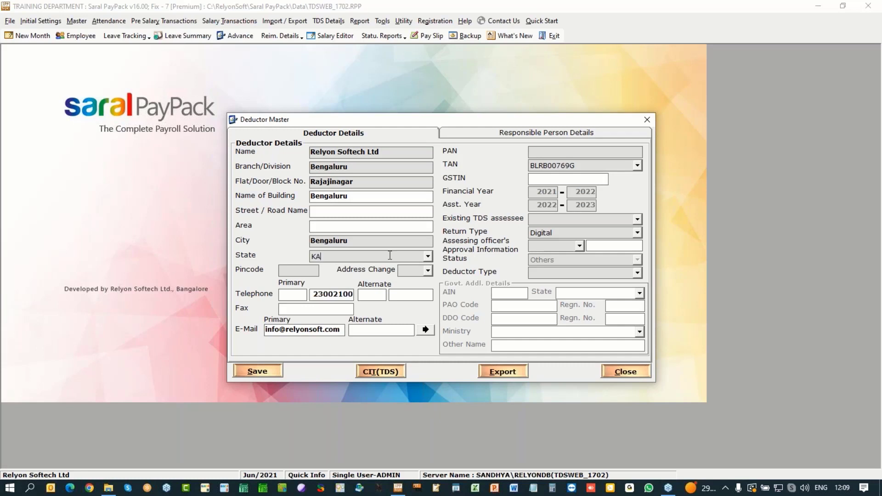
pyautogui.click(427, 256)
pyautogui.press('Escape')
pyautogui.press('Tab')
pyautogui.write('560086')
pyautogui.click(428, 272)
pyautogui.click(426, 289)
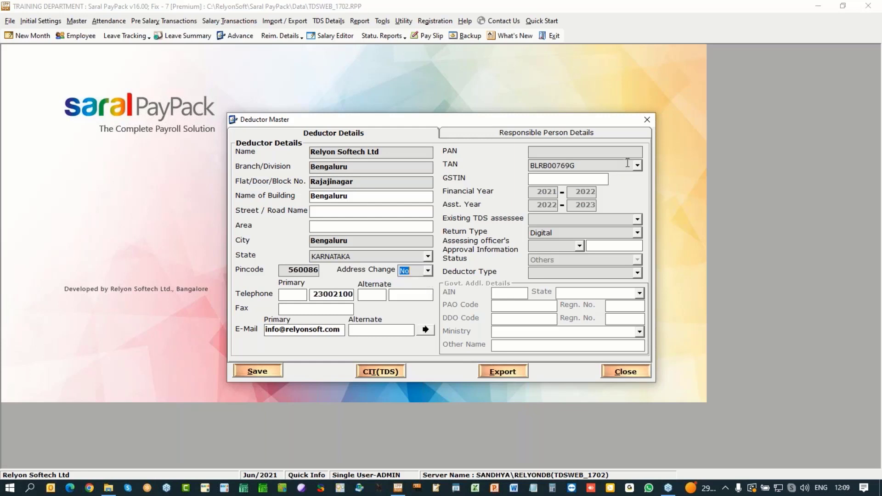
# Step: Enter the deductor's PAN in the Deductor Master
pyautogui.click(628, 151)
# Step: Set Existing TDS assessee Yes, approval No, Deductor Type Company, and save the deductor details
pyautogui.click(586, 218)
pyautogui.click(637, 219)
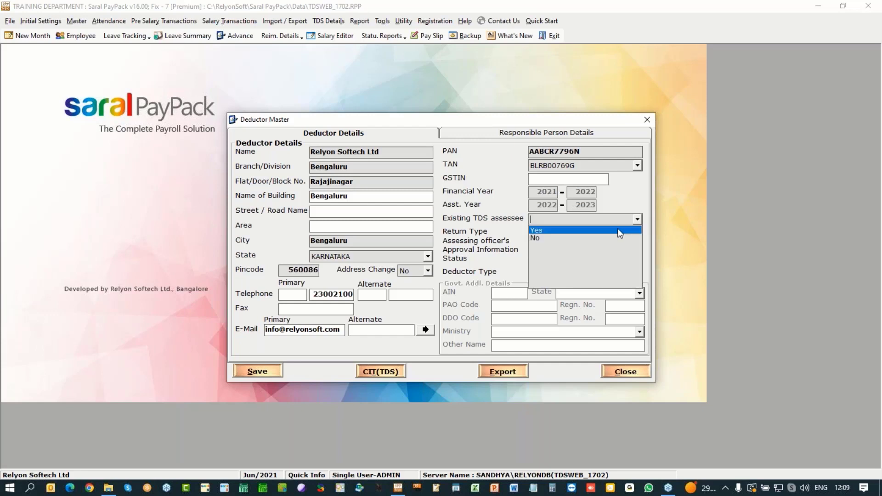
pyautogui.click(616, 228)
pyautogui.click(578, 247)
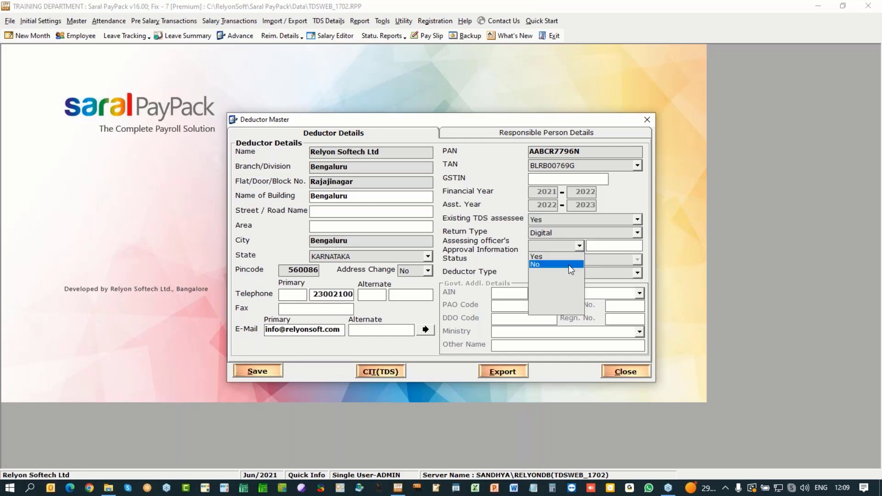
pyautogui.click(547, 263)
pyautogui.click(638, 272)
pyautogui.click(552, 283)
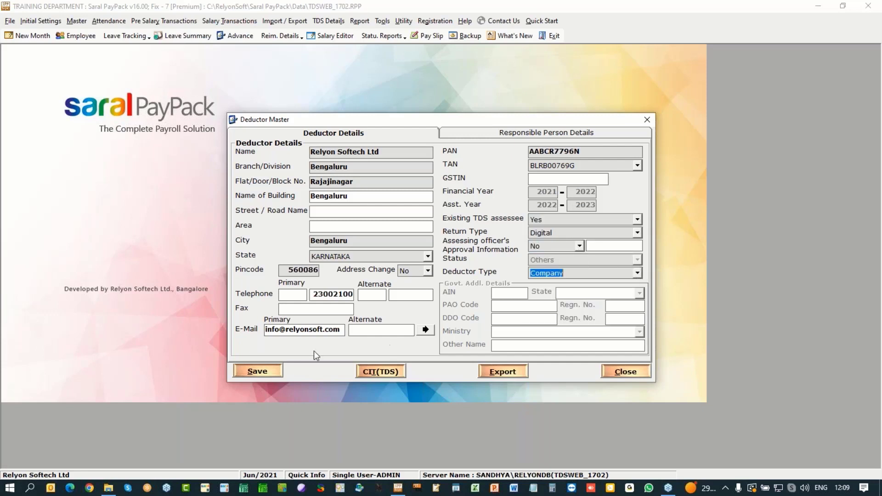
pyautogui.click(262, 371)
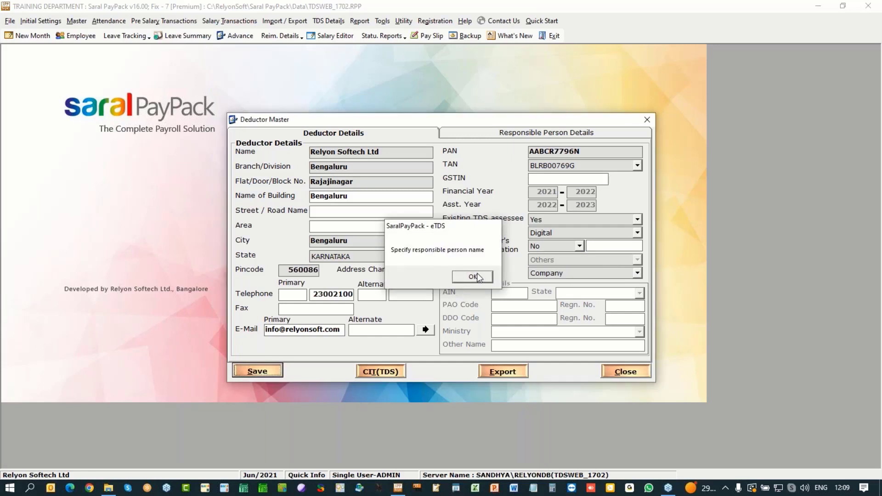
pyautogui.click(482, 275)
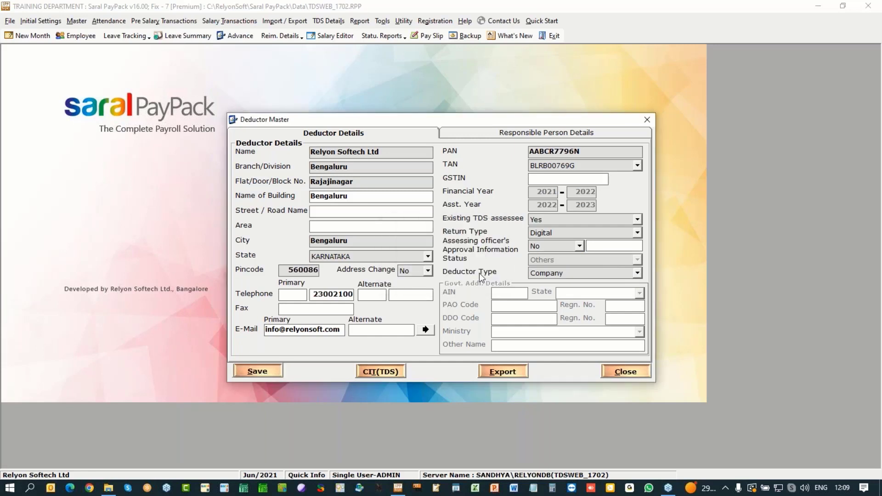
# Step: Enter the responsible person's name, PAN, gender Male and designation COO
pyautogui.click(501, 134)
pyautogui.click(376, 160)
pyautogui.write('NSP')
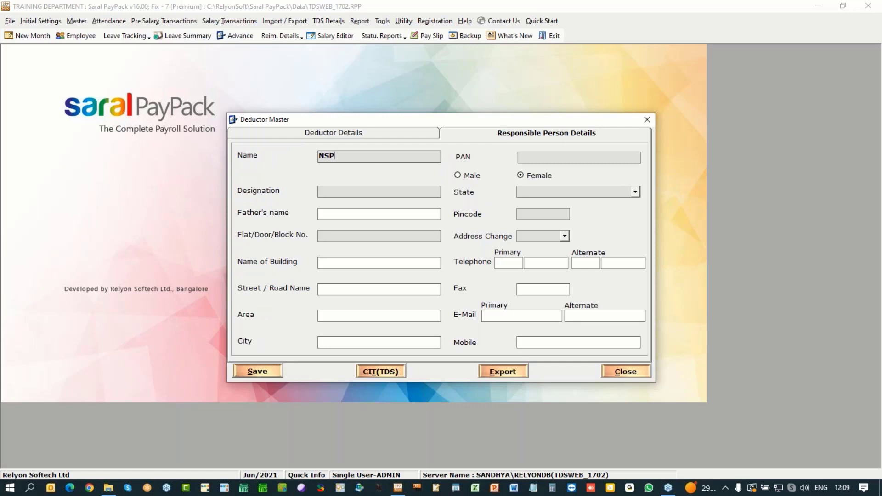
pyautogui.press('Tab')
pyautogui.press('Tab')
pyautogui.click(458, 175)
pyautogui.click(427, 190)
pyautogui.write('COO')
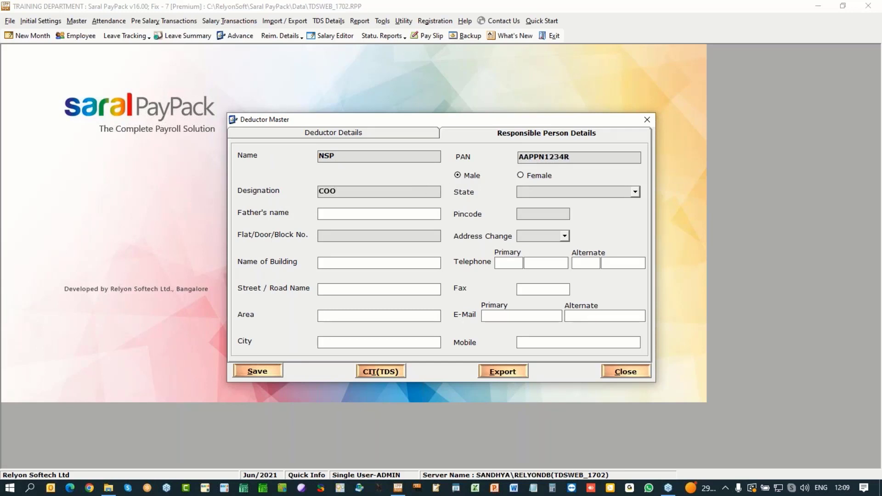
# Step: Copy the deductor details to the responsible person and add their mobile number
pyautogui.click(363, 136)
pyautogui.click(425, 330)
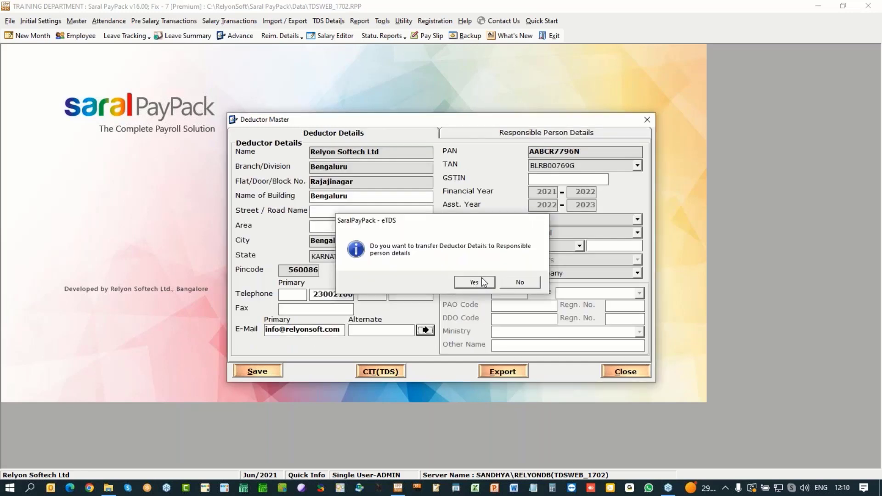
pyautogui.click(474, 282)
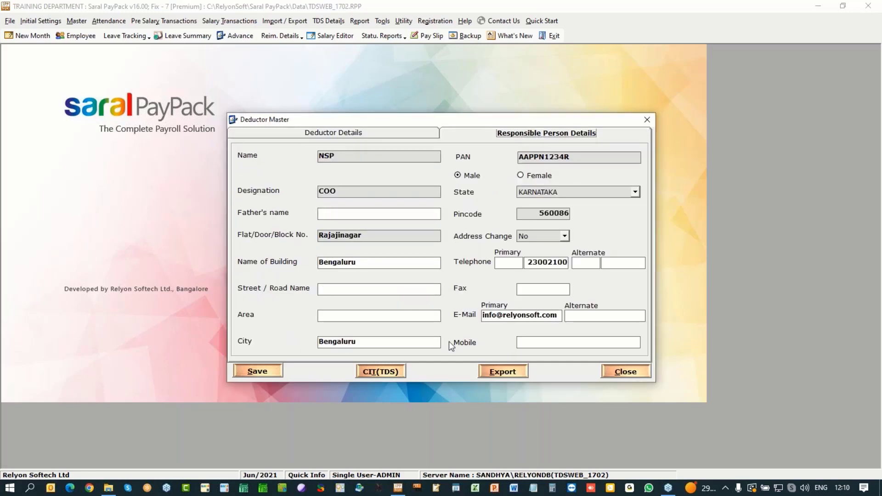
pyautogui.click(535, 343)
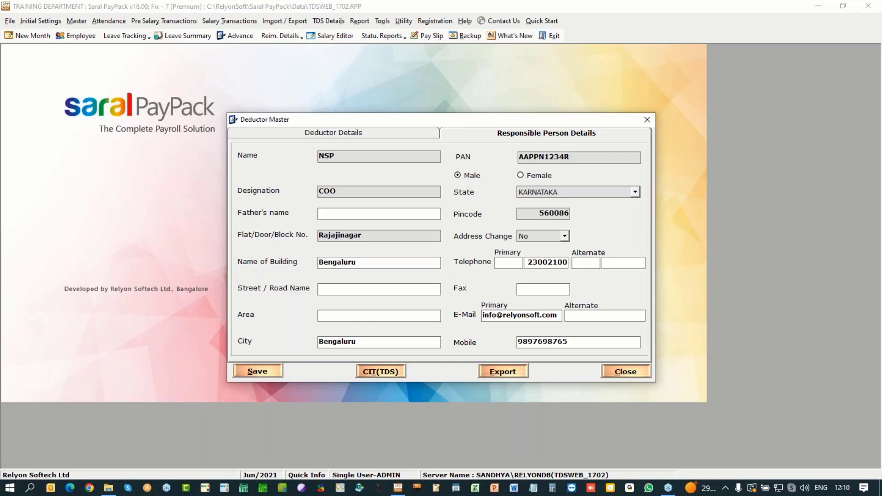
# Step: Add telephone STD code 080 for the responsible person after the save asks for it
pyautogui.click(266, 373)
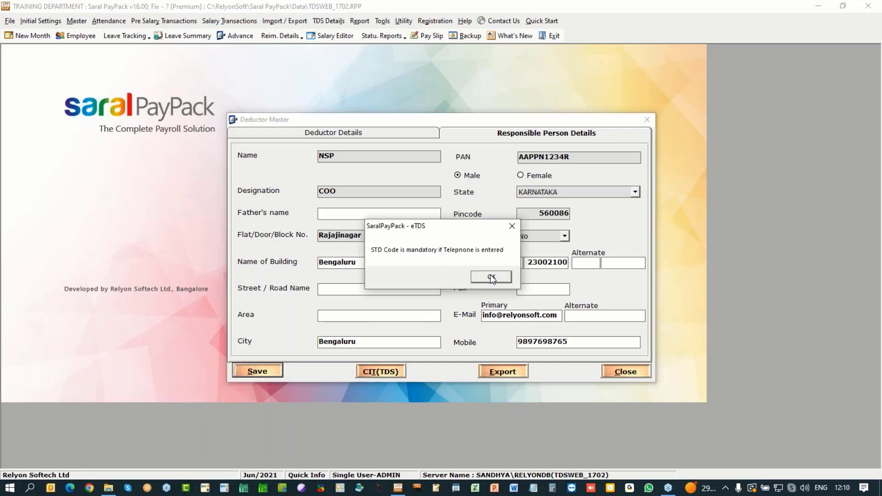
pyautogui.click(491, 277)
pyautogui.click(512, 264)
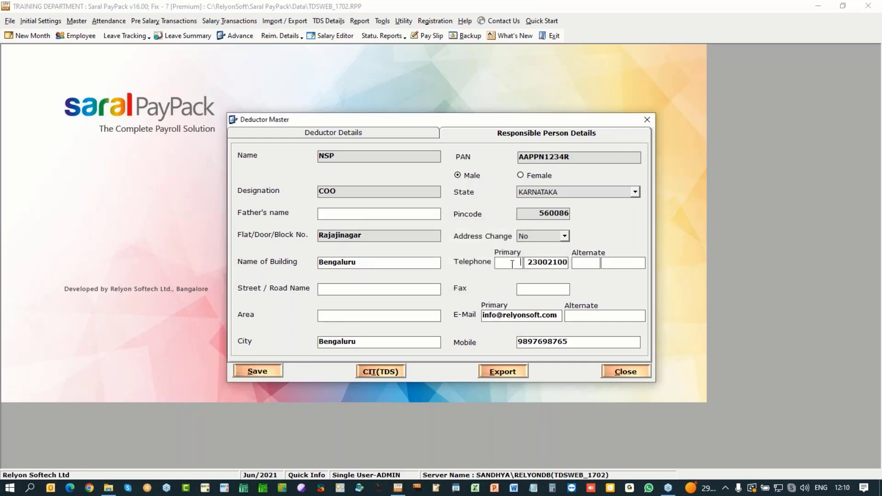
pyautogui.write('080')
pyautogui.click(268, 368)
pyautogui.click(490, 276)
pyautogui.click(257, 372)
pyautogui.click(491, 276)
# Step: Give the deductor's telephone STD code 080, save the details, and close the Deductor Master
pyautogui.click(402, 134)
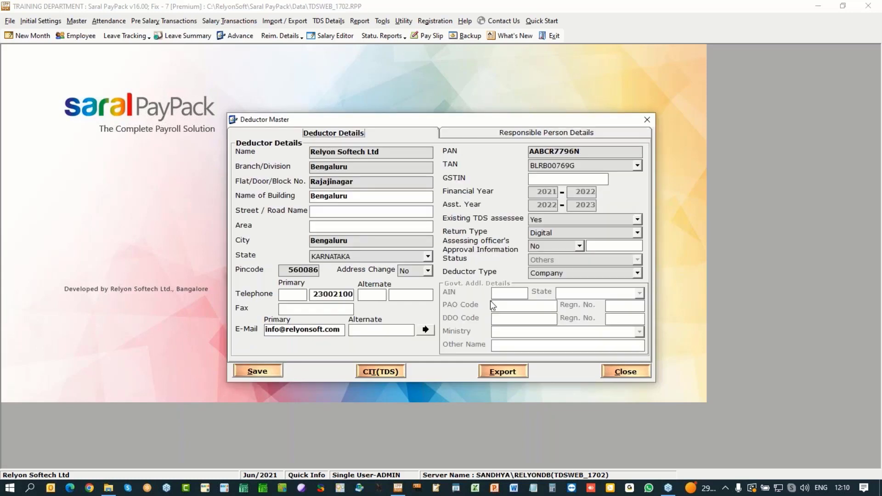
pyautogui.click(291, 296)
pyautogui.write('080')
pyautogui.click(257, 371)
pyautogui.click(456, 284)
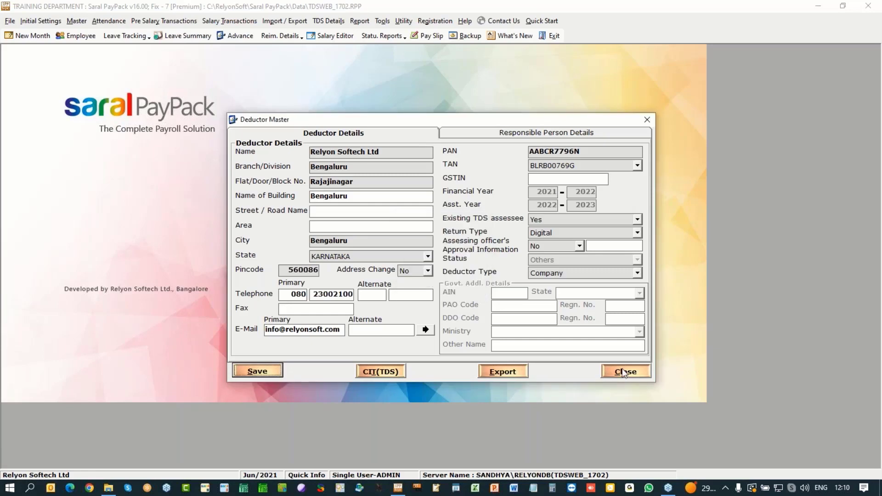
pyautogui.click(625, 372)
pyautogui.click(524, 276)
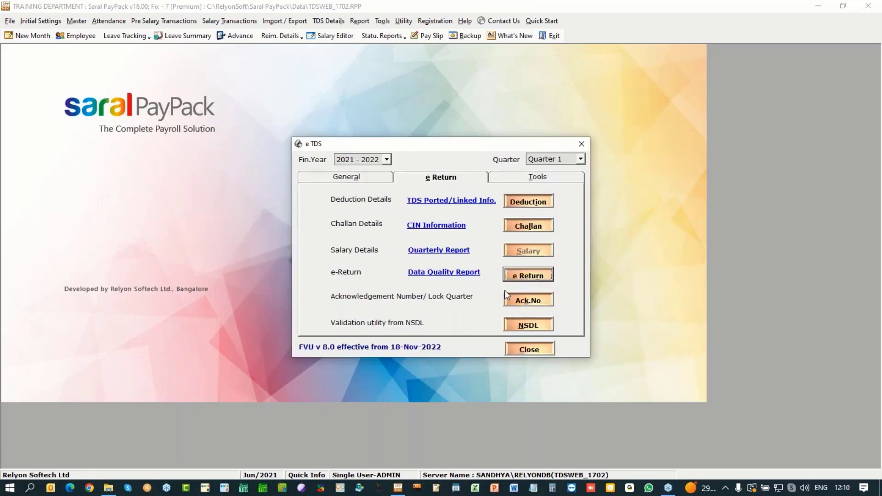
# Step: Generate the Quarter 1 e-Return without a token number and open the form24q1err.html error report
pyautogui.click(349, 269)
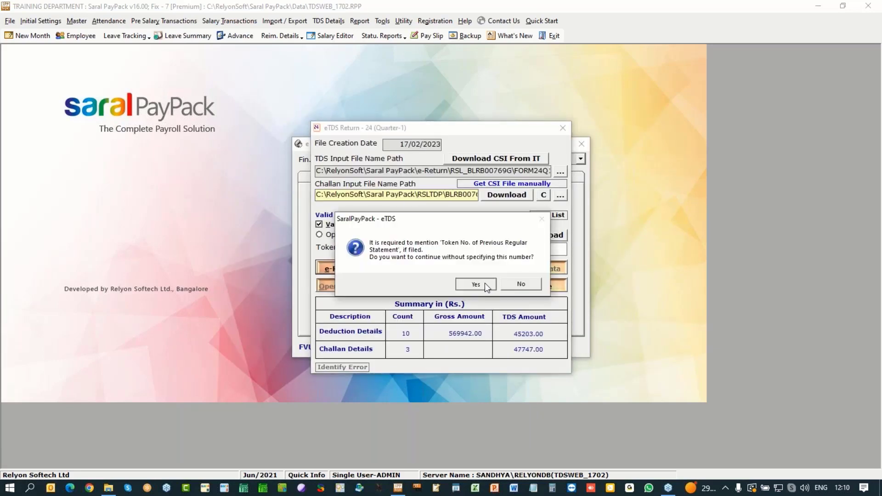
pyautogui.click(475, 284)
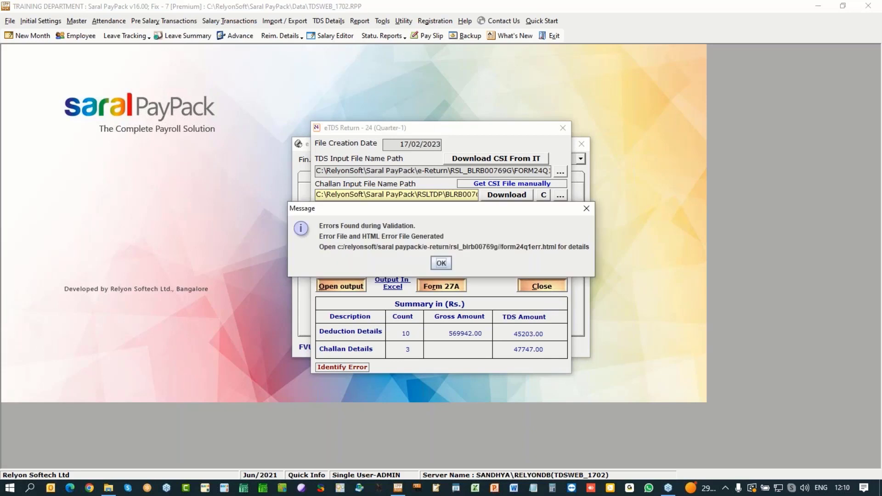
pyautogui.click(447, 260)
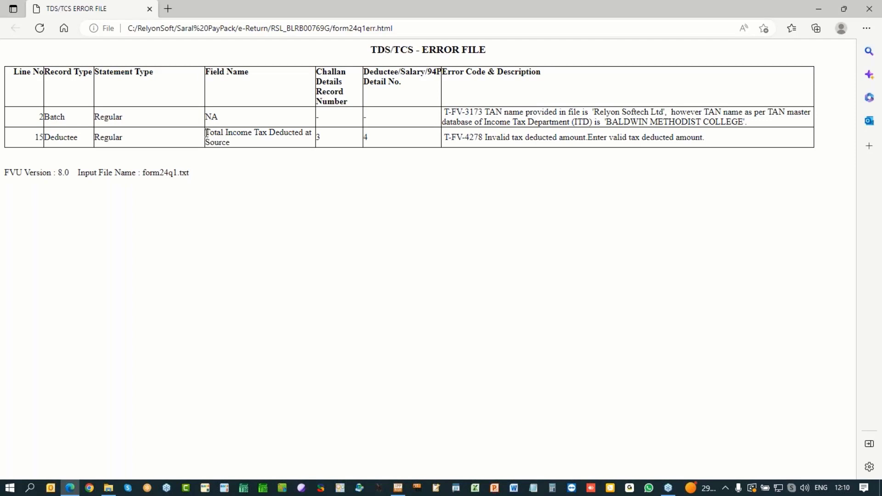
# Step: Review the invalid Total Income Tax Deducted amount error and the TAN database name mismatch
pyautogui.moveTo(206, 134); pyautogui.dragTo(241, 145)
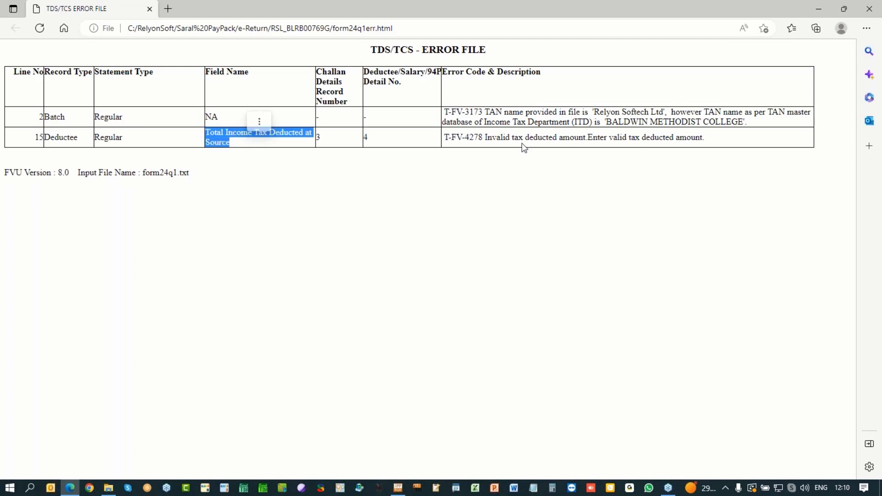
pyautogui.click(486, 135)
pyautogui.moveTo(486, 135); pyautogui.dragTo(718, 142)
pyautogui.moveTo(605, 121); pyautogui.dragTo(744, 123)
pyautogui.hotkey('ctrl', 'c')
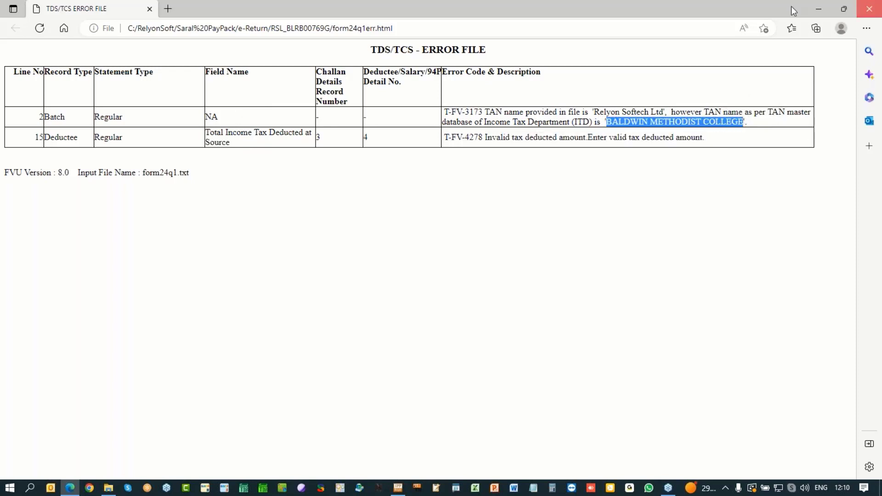
# Step: Close Edge, reopen the error report via Show Report, and locate error line 15
pyautogui.click(869, 8)
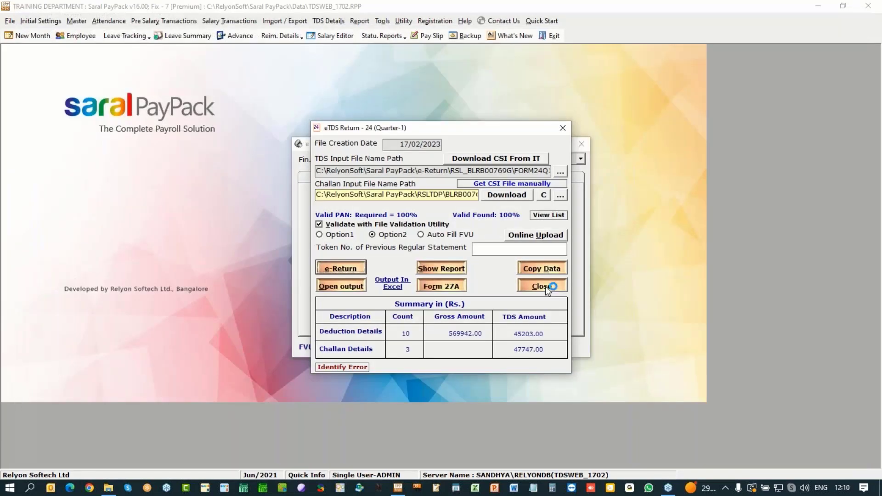
pyautogui.click(443, 270)
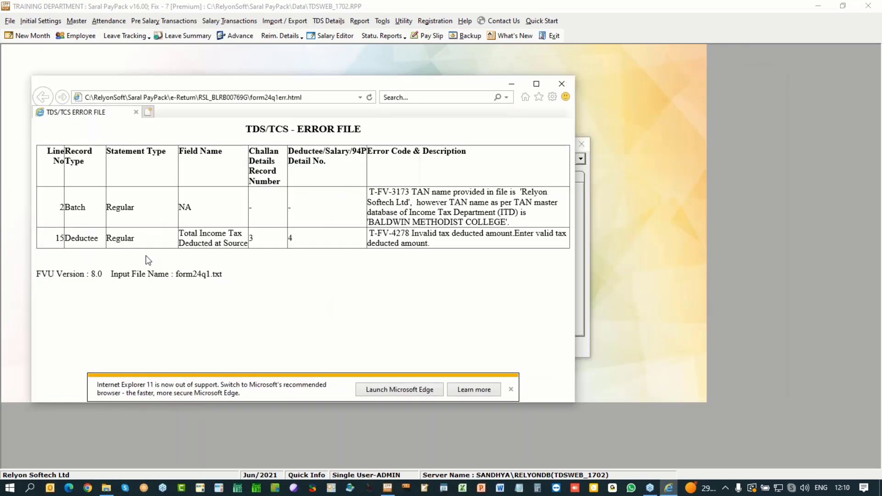
pyautogui.moveTo(56, 238); pyautogui.dragTo(98, 239)
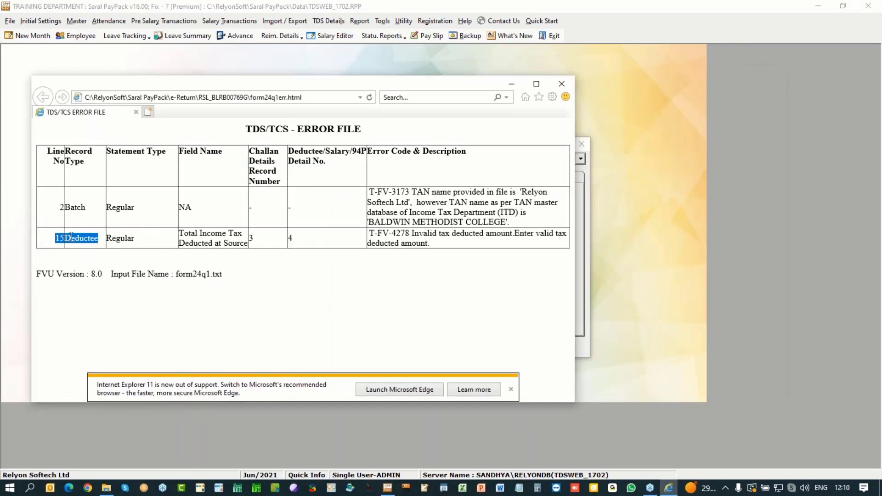
# Step: Use Identify Error with line 15 to trace it to deduction serial no. 10
pyautogui.click(563, 84)
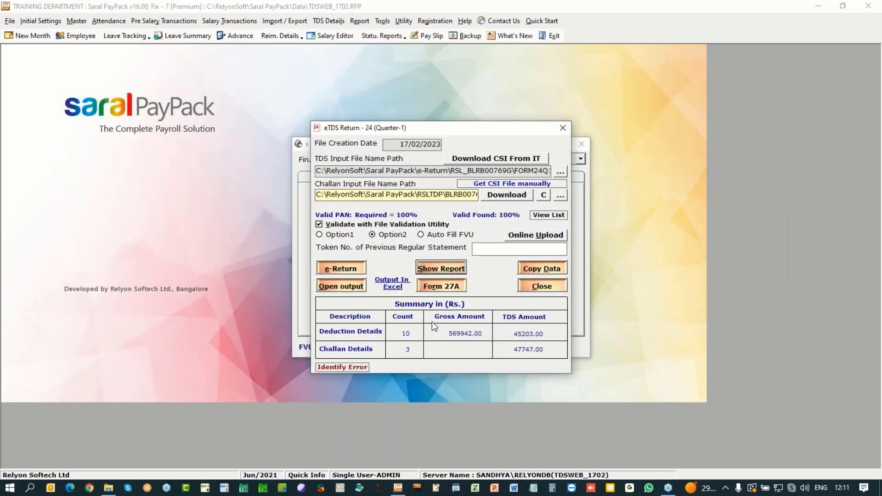
pyautogui.click(340, 368)
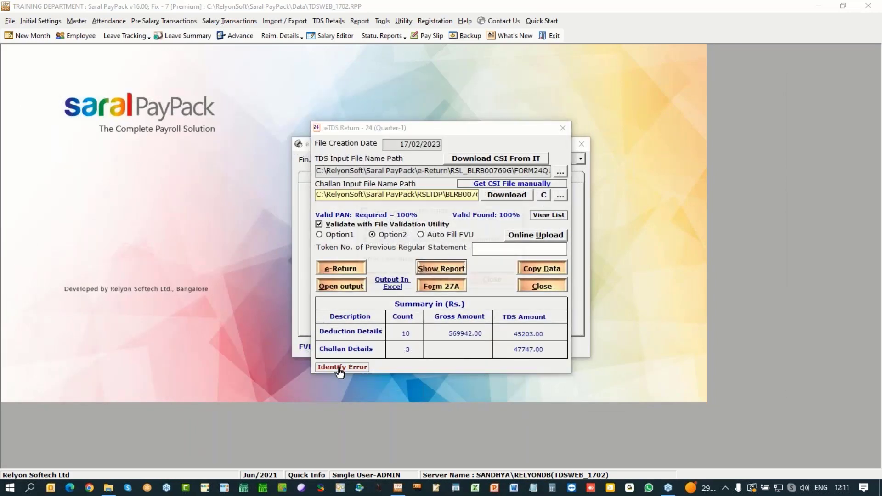
pyautogui.write('15')
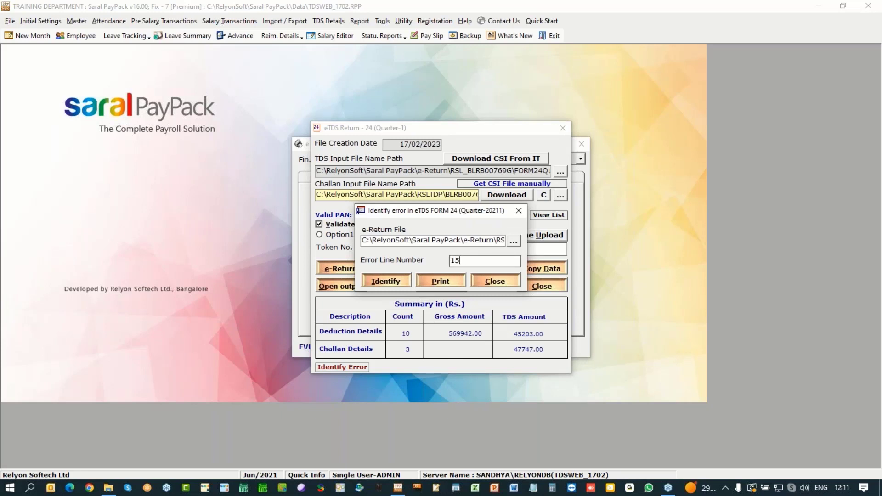
pyautogui.click(403, 285)
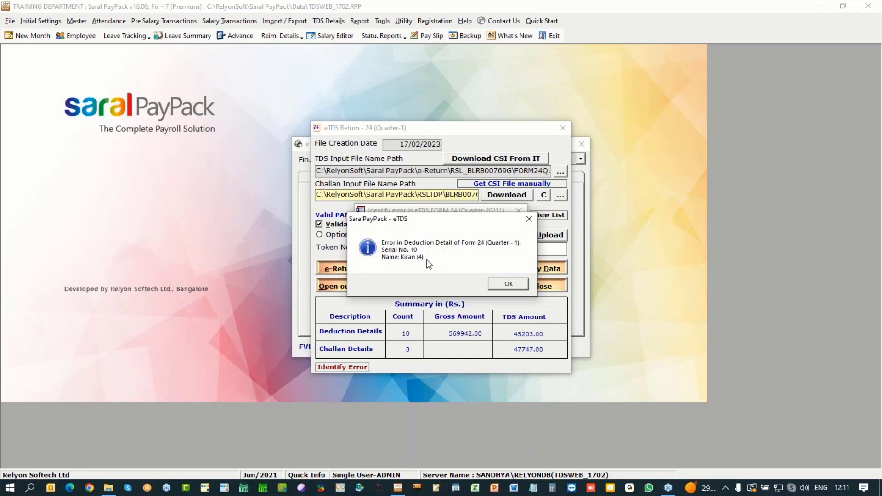
pyautogui.click(508, 285)
# Step: Close the error lookup and e-Return generator, returning to the General e TDS options
pyautogui.click(508, 285)
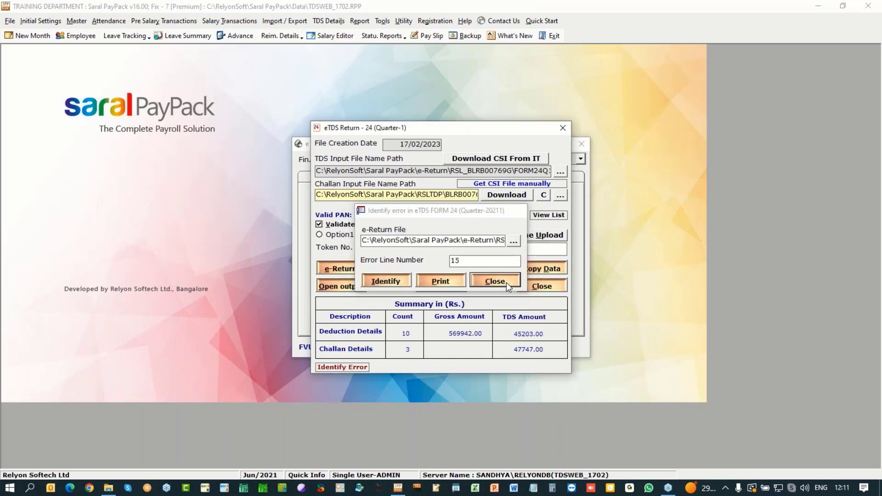
pyautogui.click(547, 287)
pyautogui.click(374, 178)
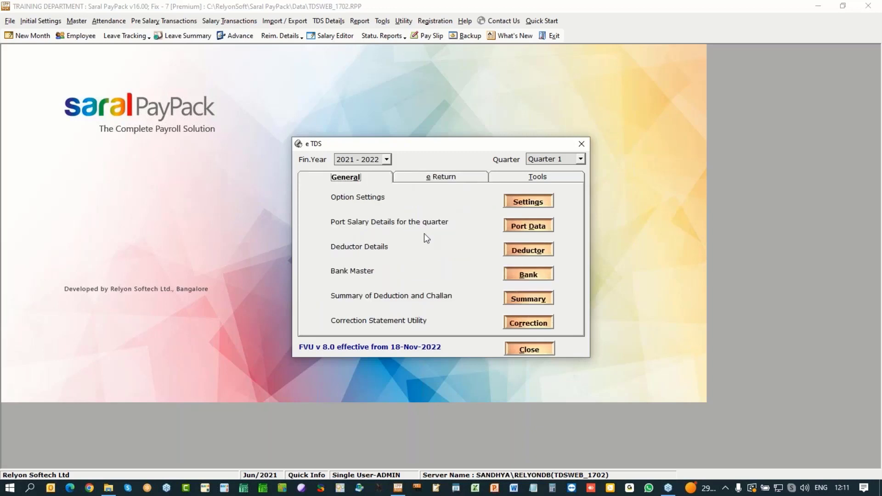
# Step: Re-save deduction serial 10, accepting the minimum TDS warning
pyautogui.click(434, 179)
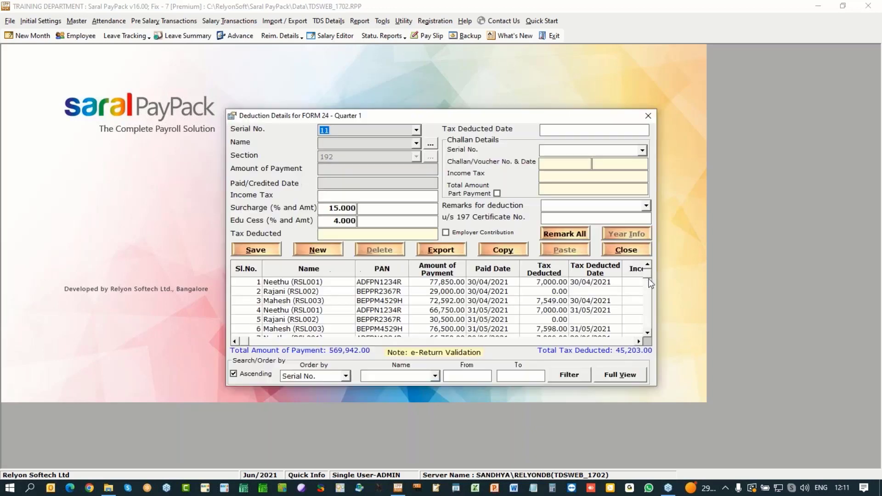
pyautogui.moveTo(647, 276); pyautogui.dragTo(648, 336)
pyautogui.click(283, 328)
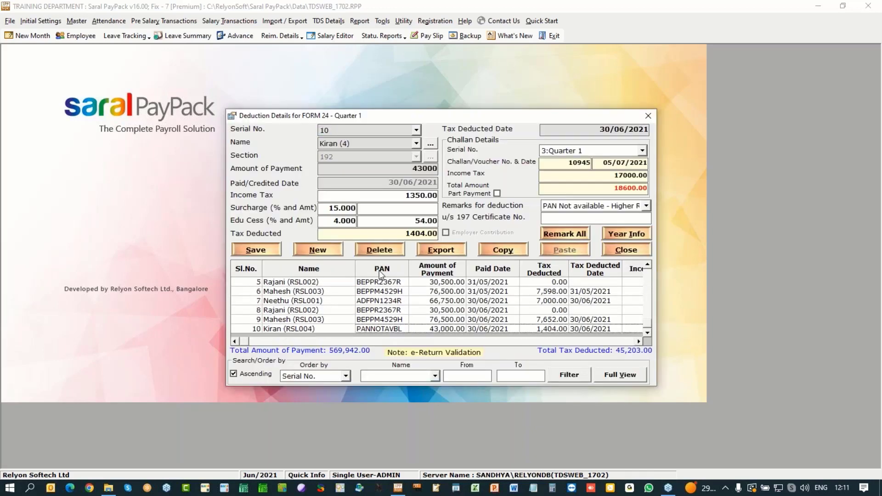
pyautogui.click(413, 221)
pyautogui.click(256, 250)
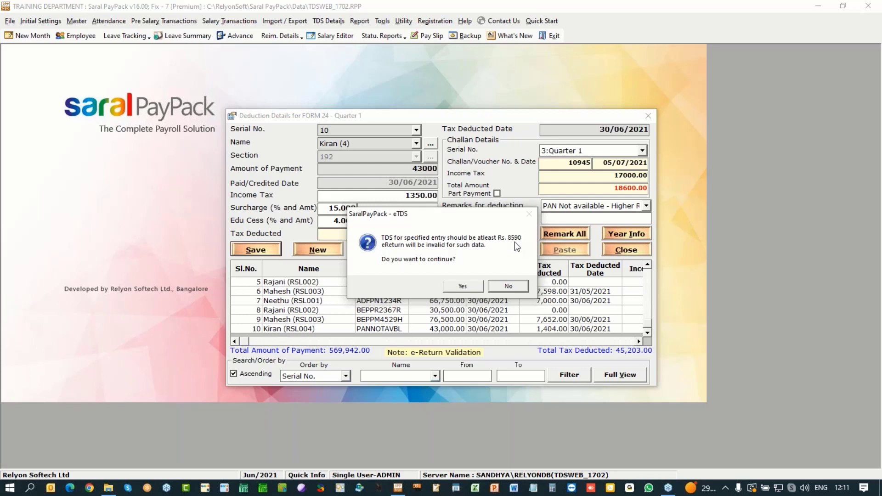
pyautogui.click(476, 287)
pyautogui.click(464, 282)
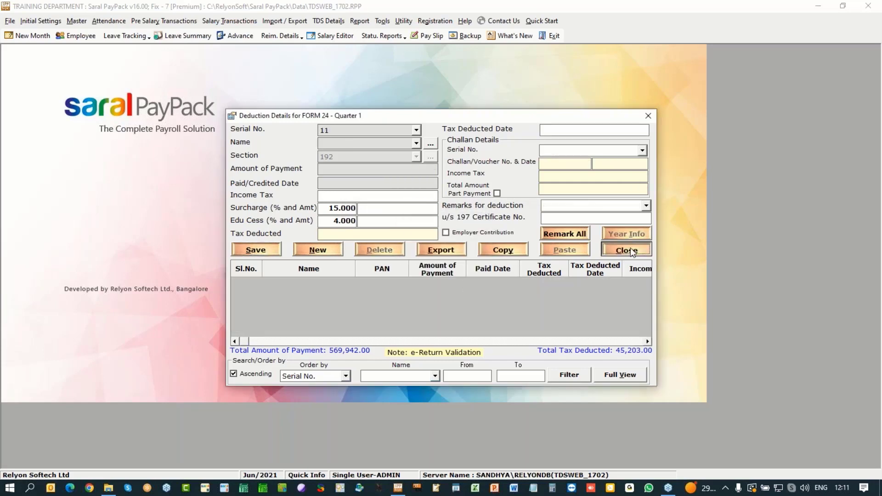
pyautogui.click(611, 252)
# Step: Change the deductor name to BALDWIN METHODIST COLLEGE and save it
pyautogui.click(350, 177)
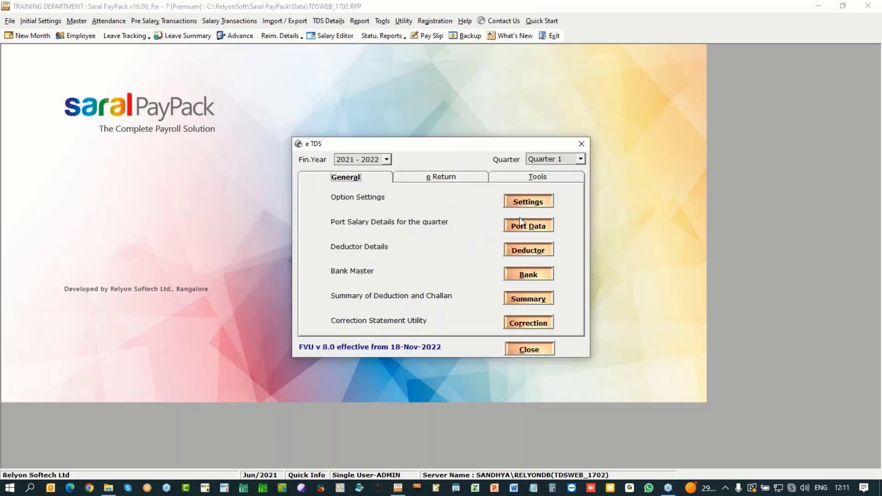
pyautogui.click(528, 250)
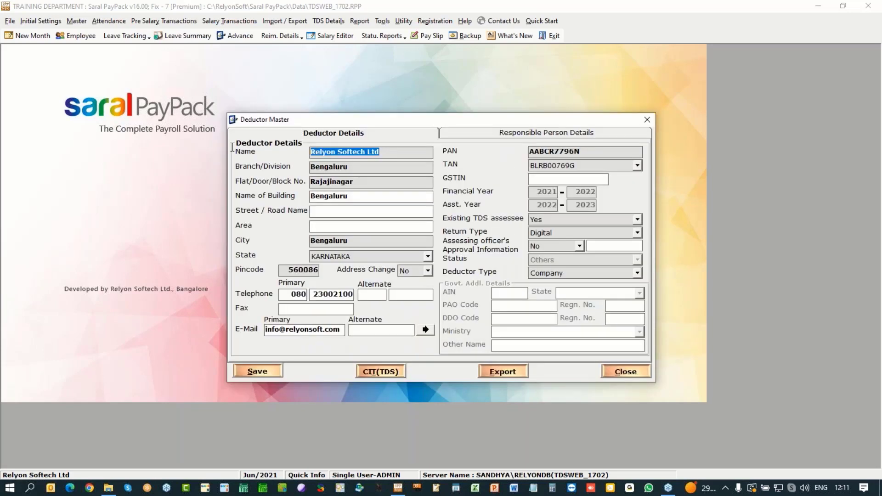
pyautogui.hotkey('ctrl', 'v')
pyautogui.click(276, 370)
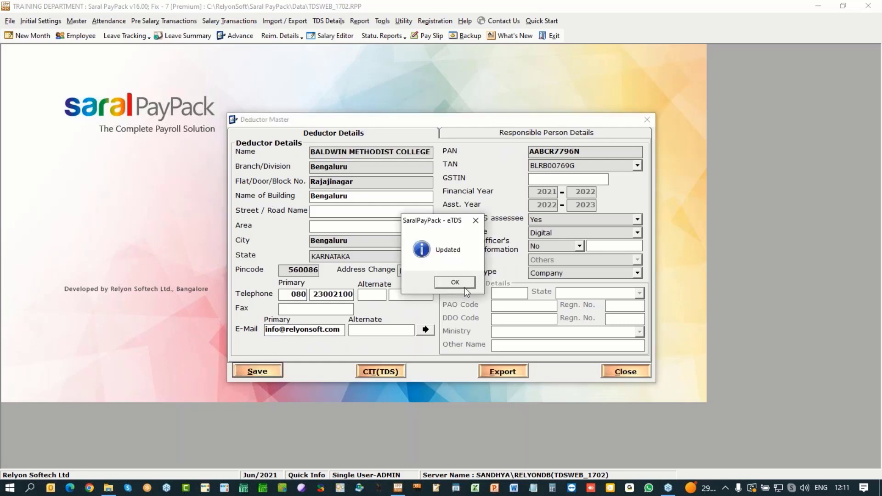
pyautogui.click(463, 284)
pyautogui.click(625, 371)
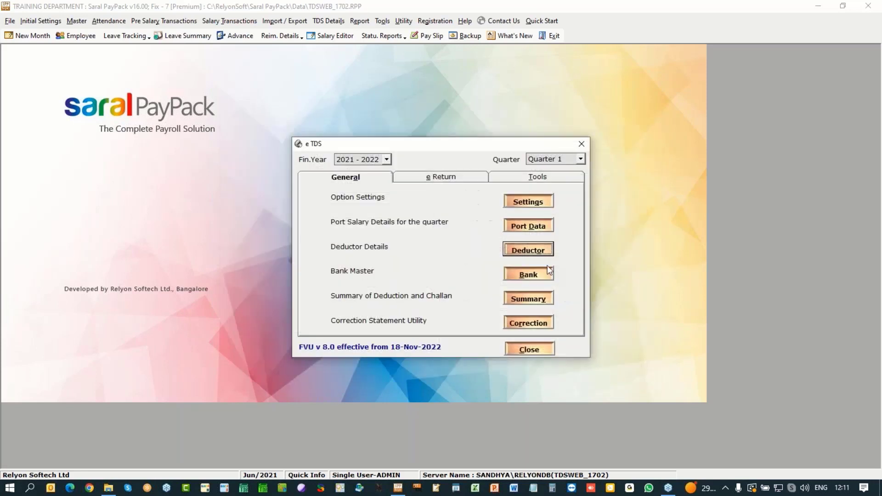
# Step: Regenerate the Quarter 1 e-Return, continuing without the previous statement token number
pyautogui.click(462, 178)
pyautogui.click(515, 275)
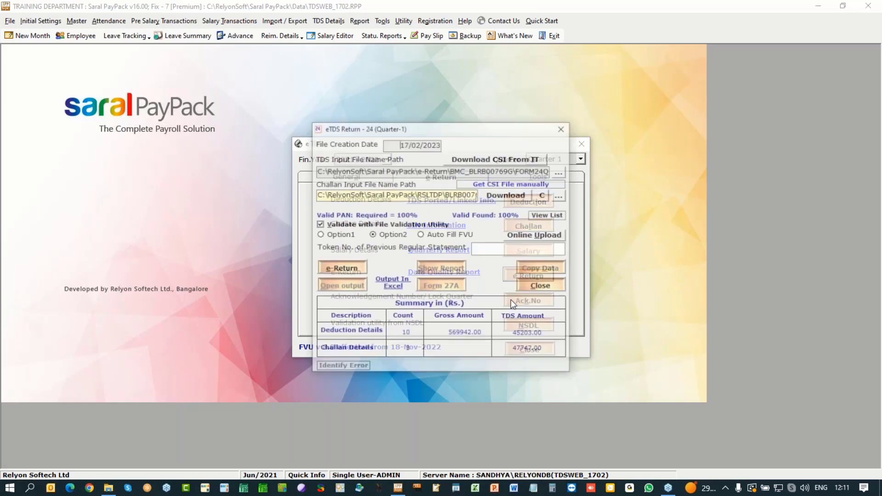
pyautogui.click(355, 270)
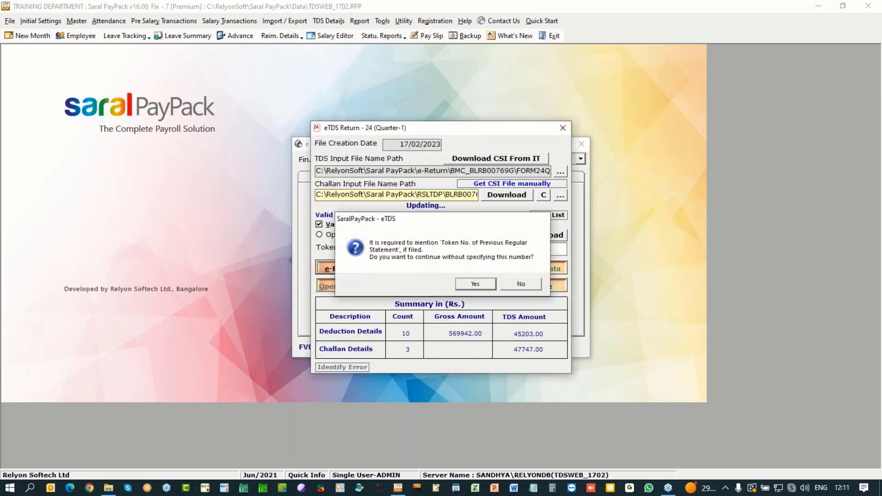
pyautogui.click(468, 288)
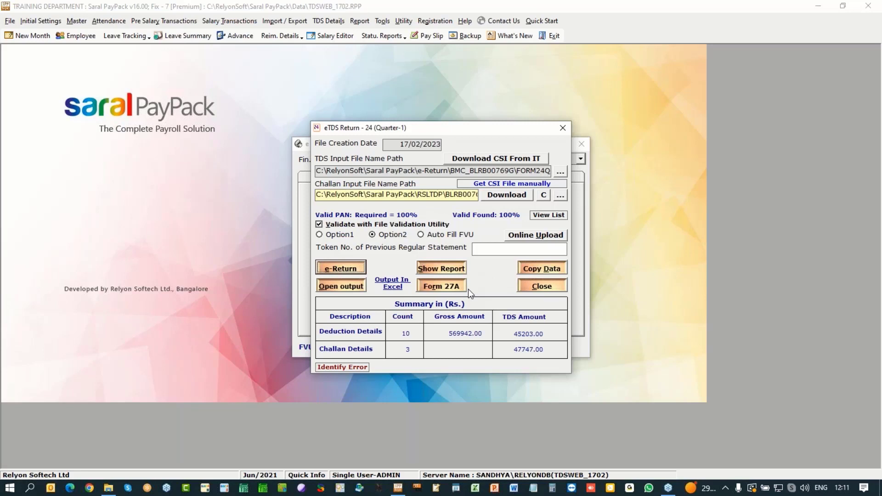
# Step: Read the T-FV-4278 invalid tax deducted amount error, then close the error file
pyautogui.click(441, 264)
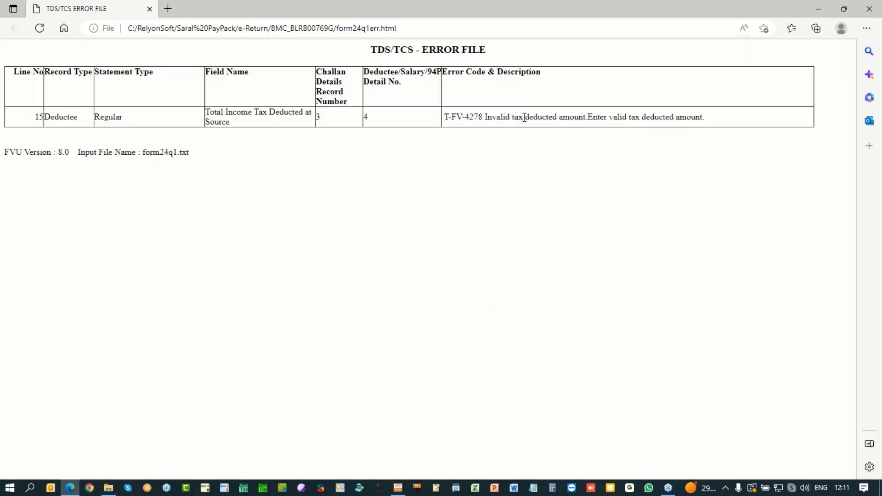
pyautogui.moveTo(484, 118); pyautogui.dragTo(718, 124)
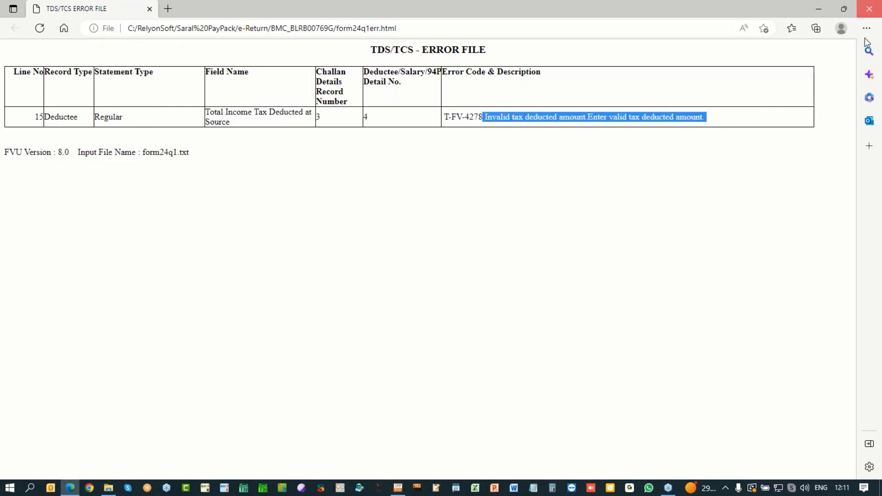
pyautogui.click(869, 9)
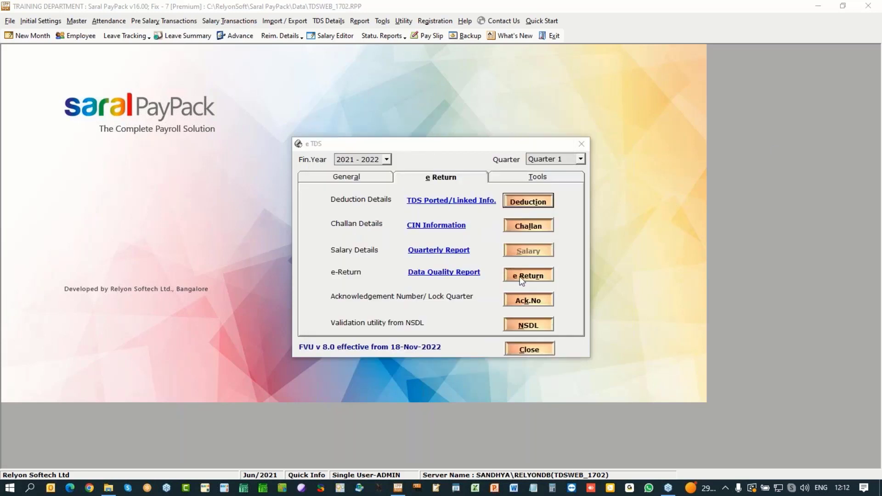
# Step: Generate the Q1 e-Return again, accepting valid PAN below 100% and no previous token
pyautogui.click(530, 279)
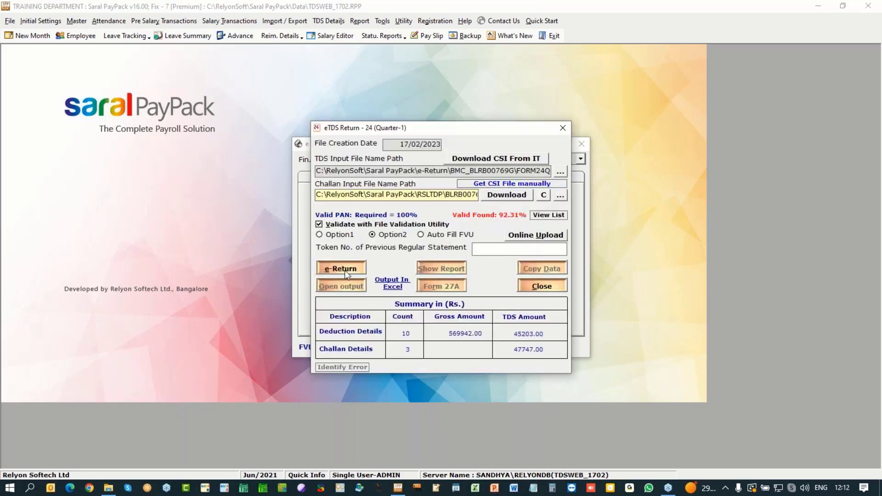
pyautogui.click(344, 271)
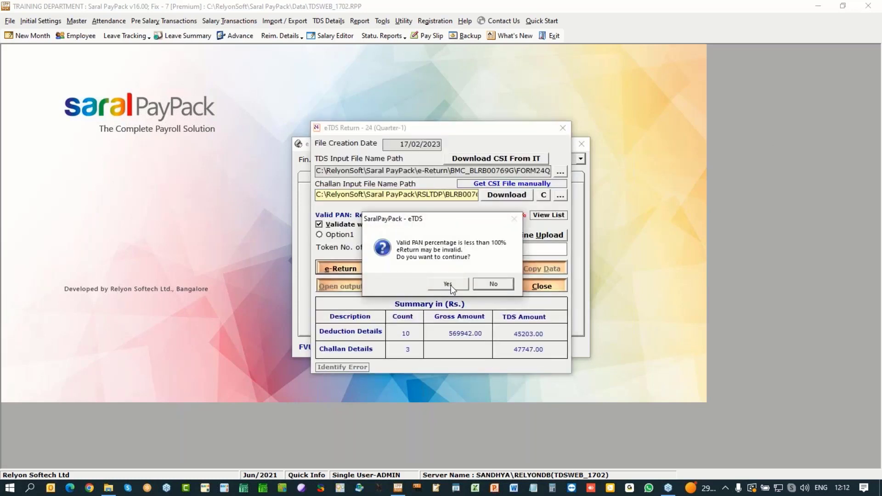
pyautogui.click(449, 285)
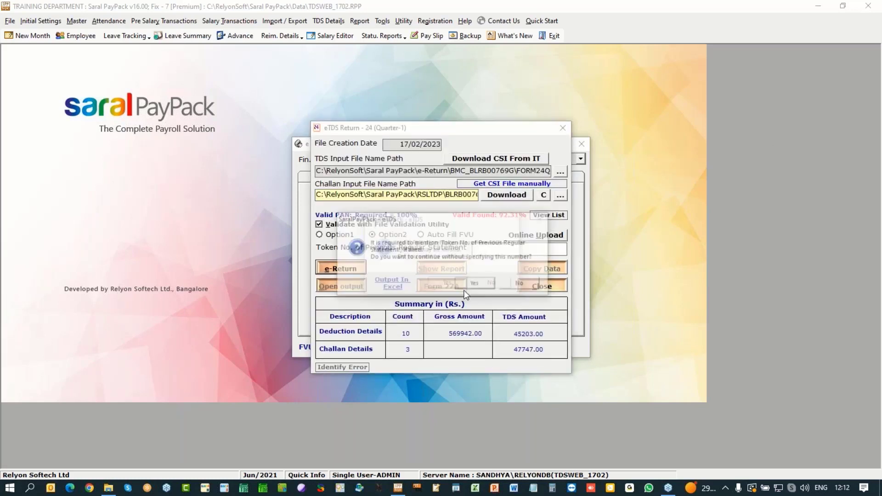
pyautogui.click(480, 284)
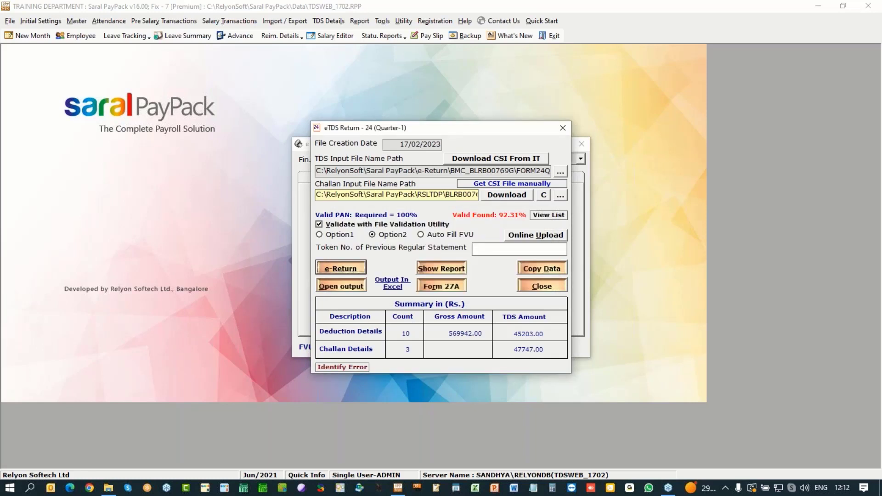
# Step: Check the error file, which flags an invalid Employee/Party PAN, then close it
pyautogui.click(441, 264)
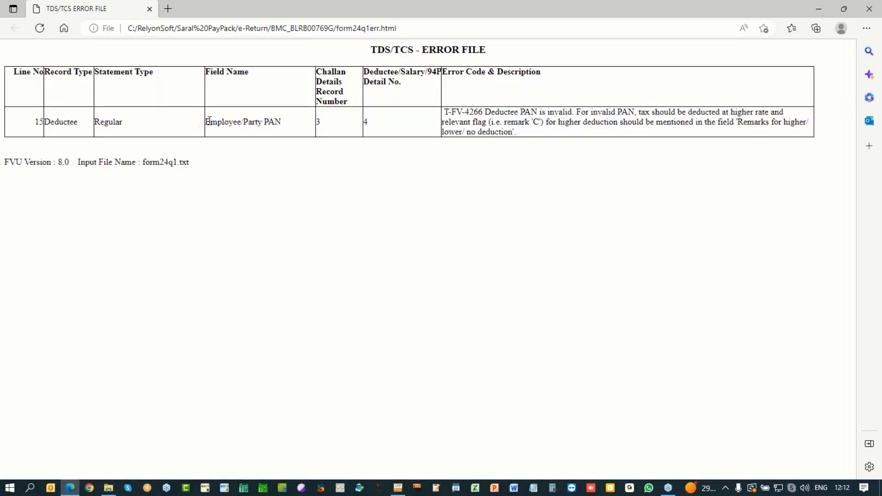
pyautogui.moveTo(205, 122); pyautogui.dragTo(318, 123)
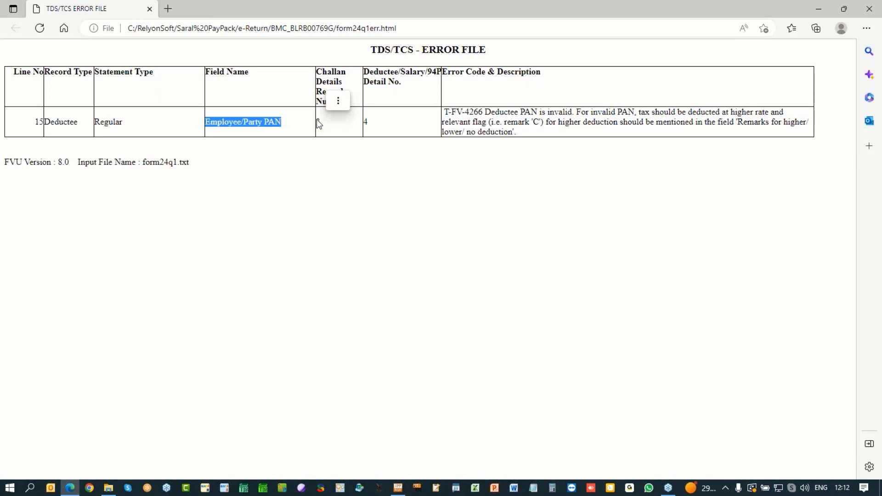
pyautogui.click(870, 9)
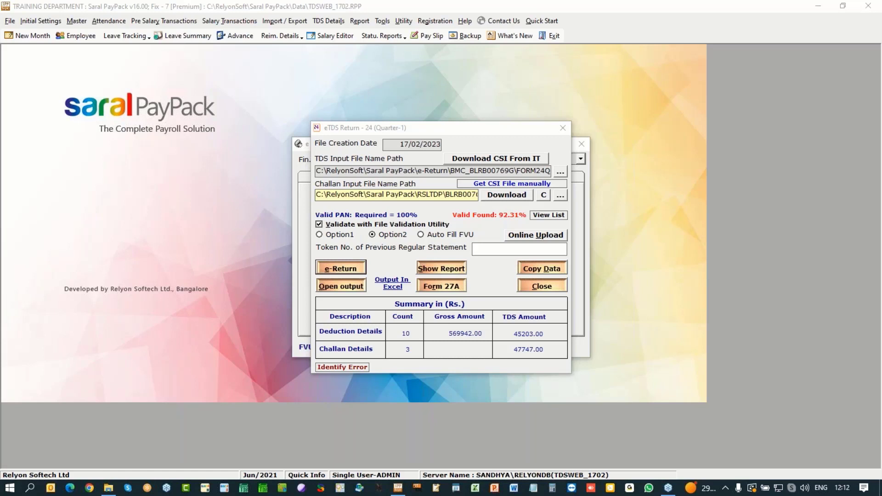
# Step: Generate the Q1 e-Return, attempt Online Upload, dismiss 'File not found', and close the window
pyautogui.click(422, 269)
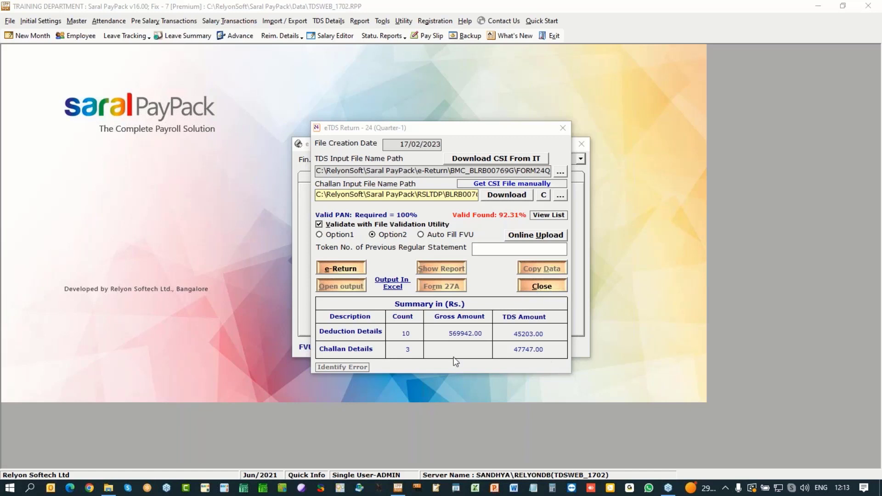
pyautogui.click(540, 290)
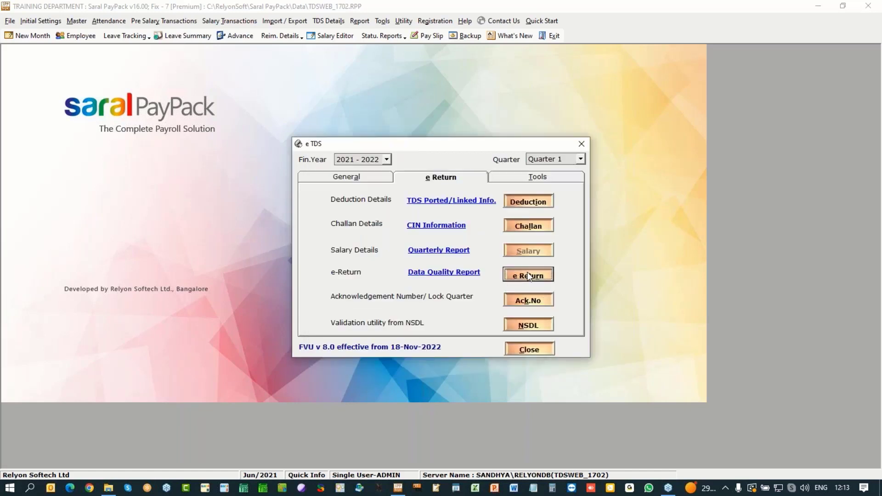
pyautogui.click(528, 275)
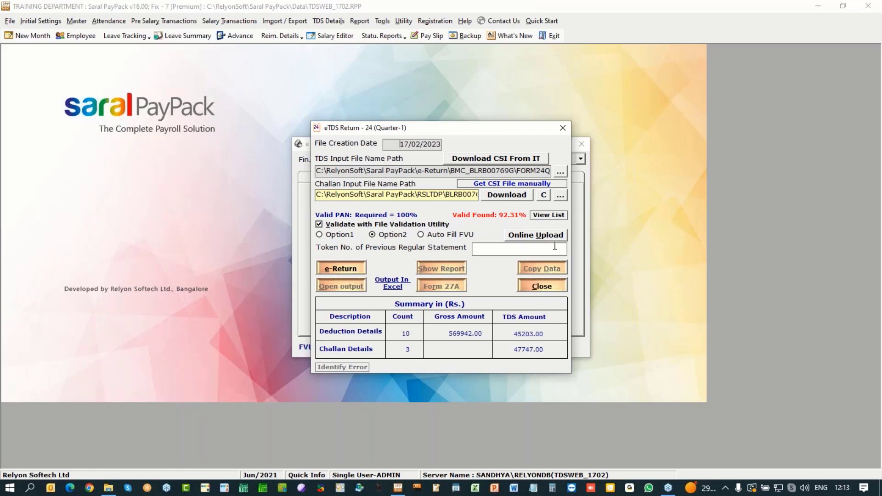
pyautogui.click(529, 237)
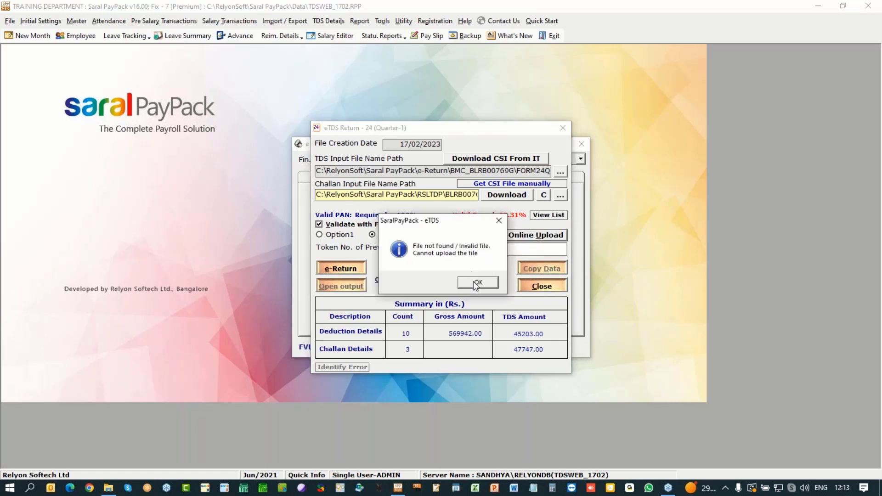
pyautogui.click(476, 284)
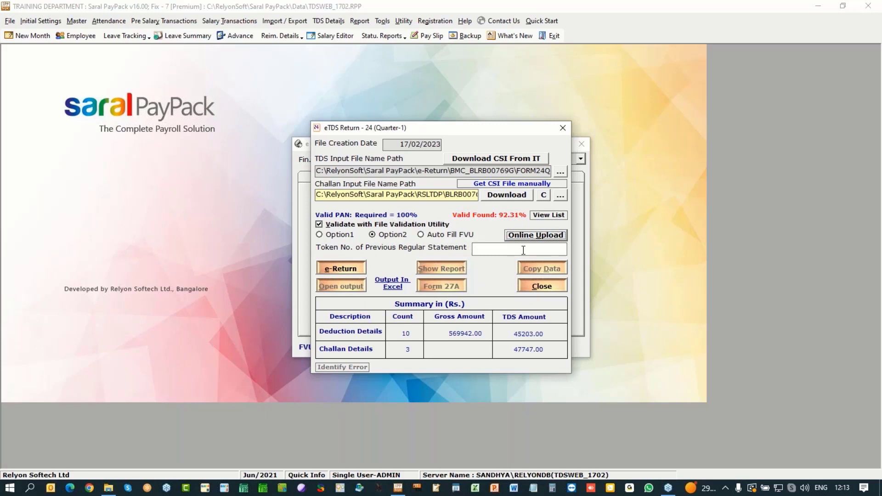
pyautogui.click(551, 289)
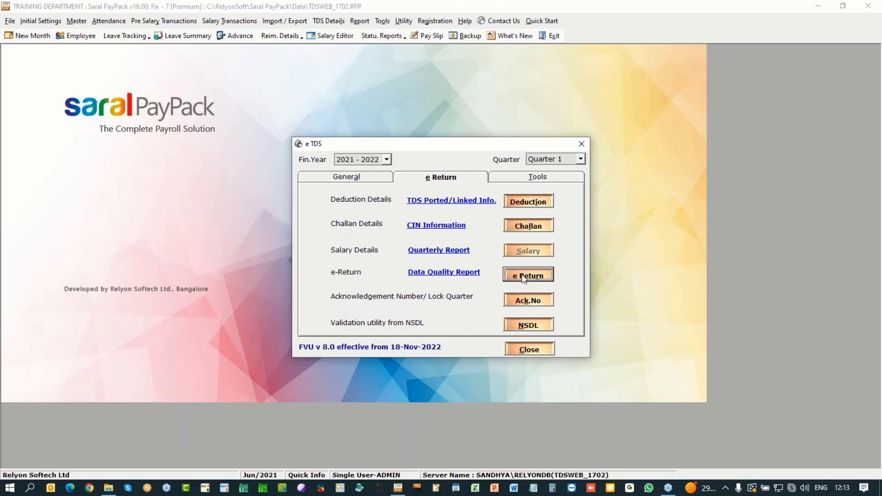
# Step: Close e TDS and open the Q4 company file TDSWEBQ4_1702.RPP, accepting the backup warning
pyautogui.click(581, 159)
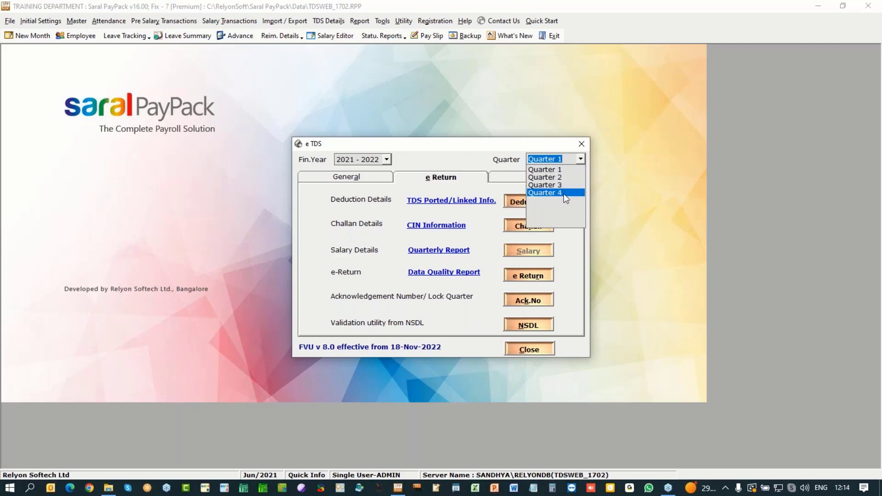
pyautogui.click(626, 257)
pyautogui.click(532, 351)
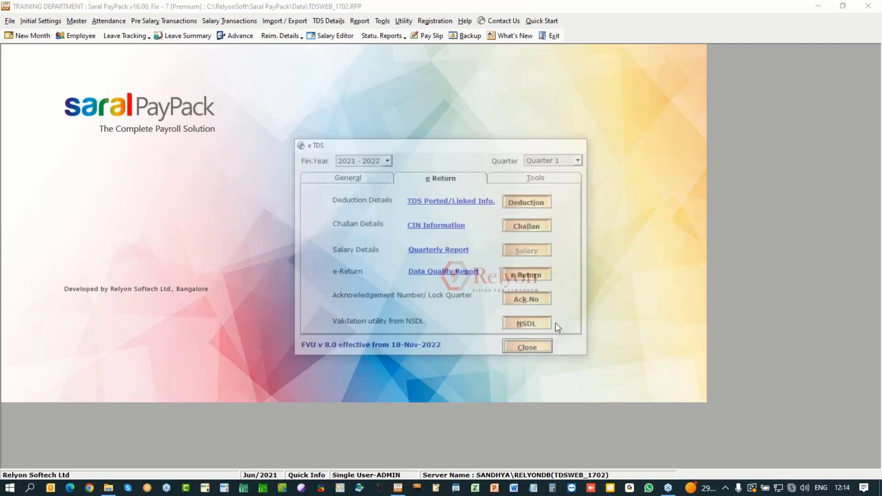
pyautogui.click(10, 21)
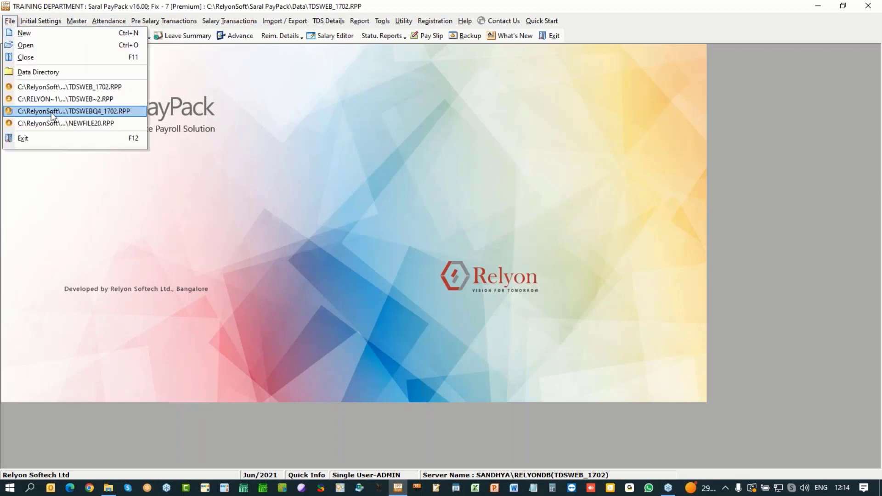
pyautogui.click(69, 111)
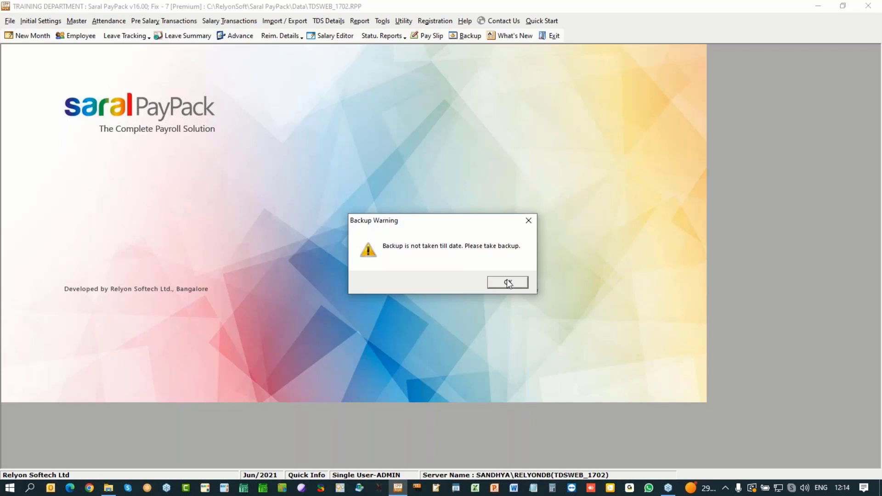
pyautogui.click(508, 283)
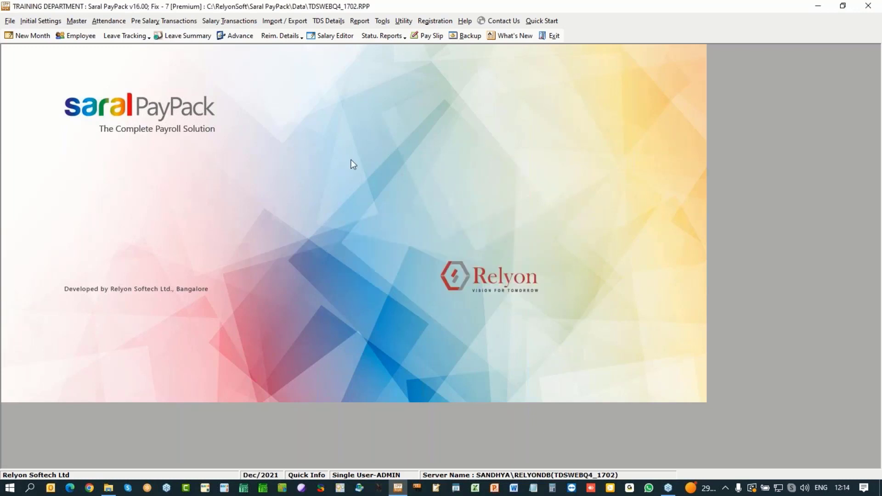
# Step: Replace the employee's placeholder PAN PANNOTAVBL with the valid PAN and save the record
pyautogui.click(76, 37)
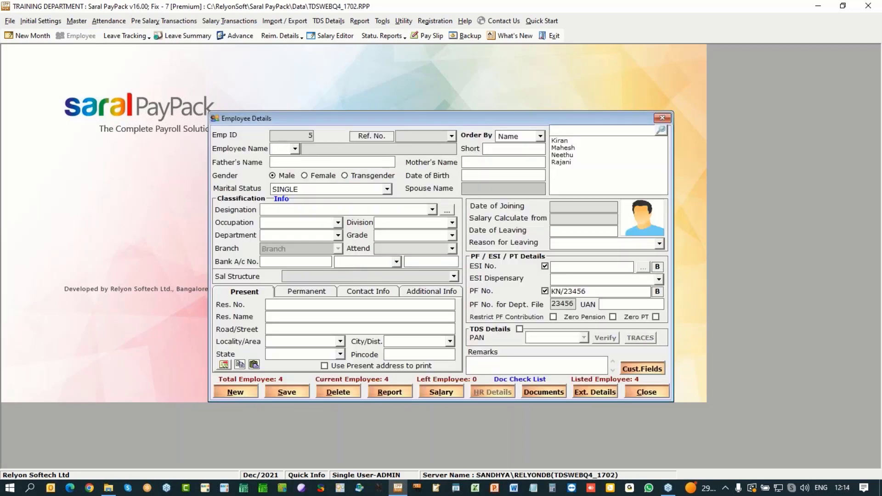
pyautogui.click(561, 141)
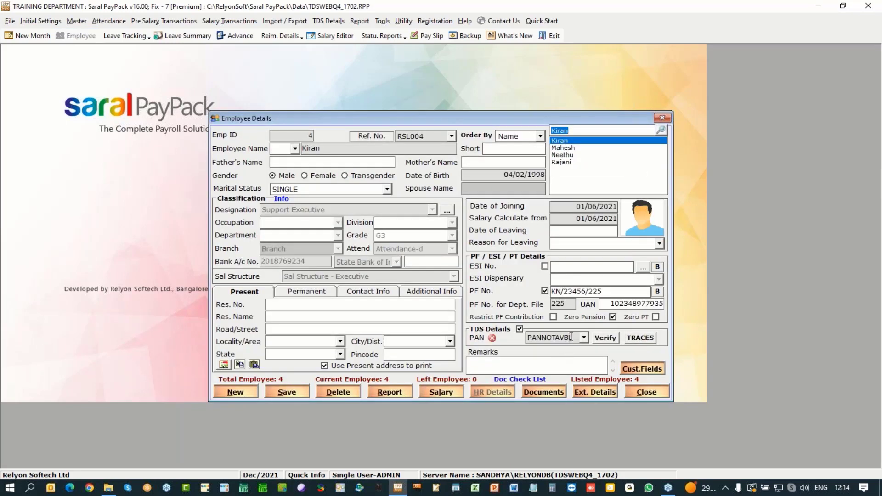
pyautogui.click(577, 339)
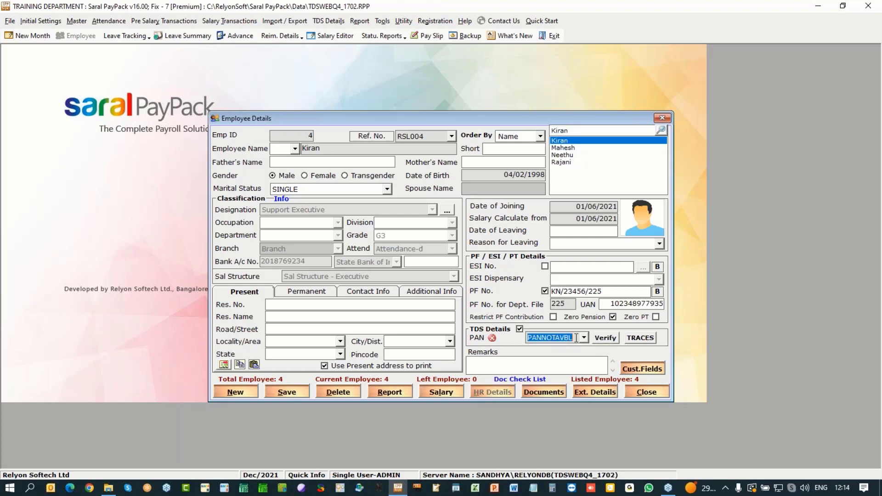
pyautogui.write('ACV')
pyautogui.press('BackSpace')
pyautogui.press('BackSpace')
pyautogui.press('BackSpace')
pyautogui.click(276, 392)
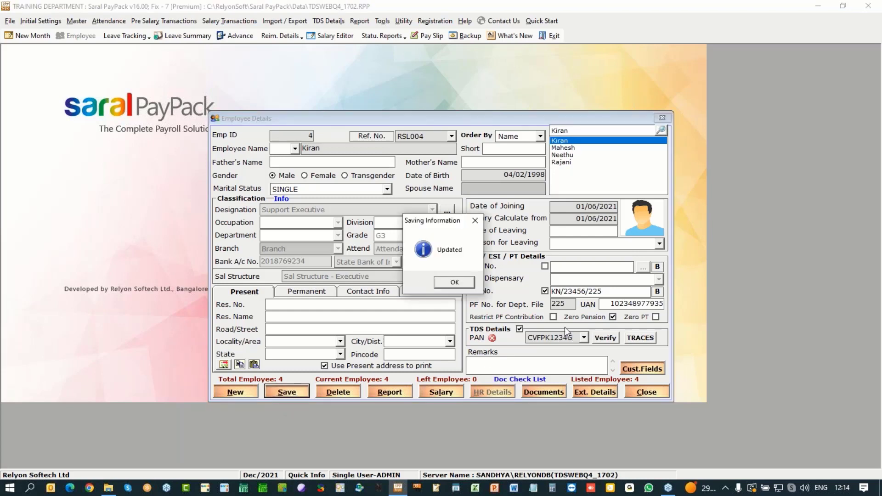
pyautogui.press('Return')
pyautogui.click(647, 392)
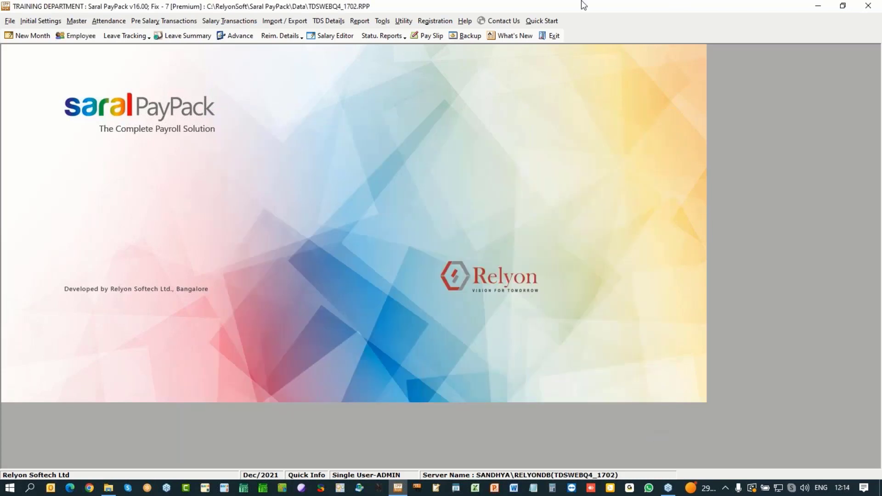
# Step: Start the e-Return from TDS Details and confirm porting the TDS details
pyautogui.click(328, 21)
pyautogui.click(340, 187)
pyautogui.click(462, 280)
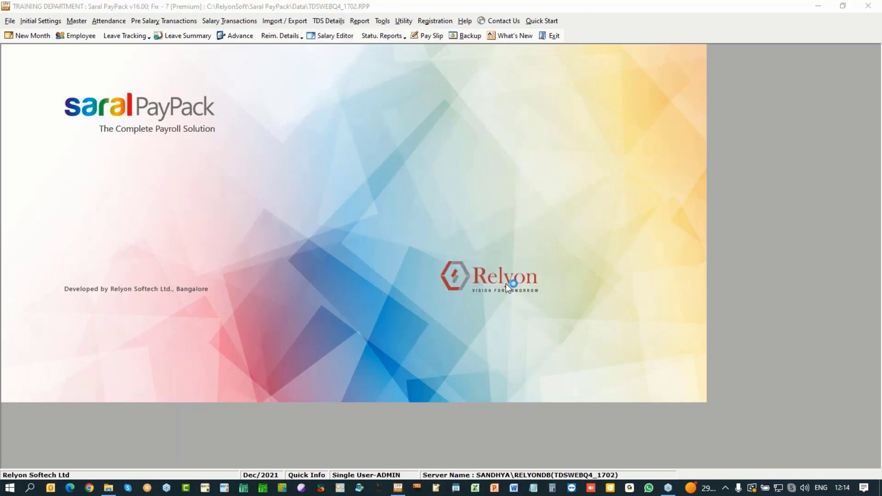
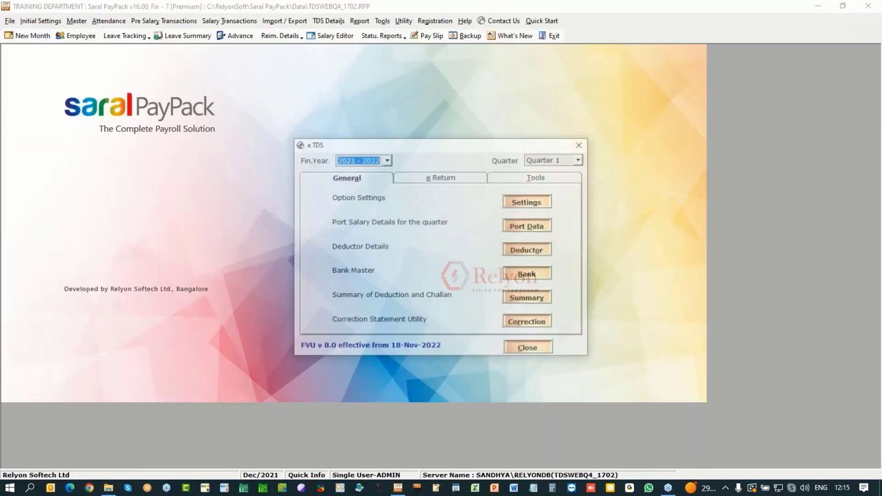
# Step: In eTDS, confirm from the acknowledgement details that Quarter 3 of 2021-2022 is locked
pyautogui.click(580, 159)
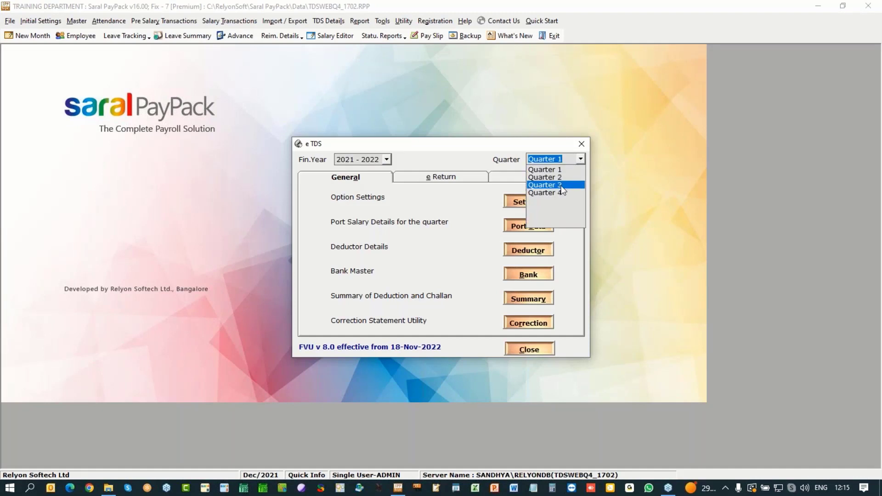
pyautogui.click(544, 185)
pyautogui.click(473, 179)
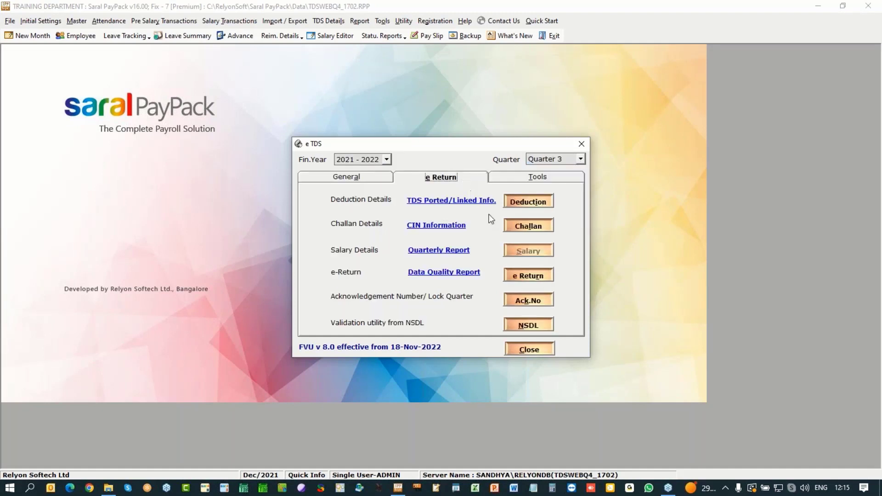
pyautogui.click(521, 301)
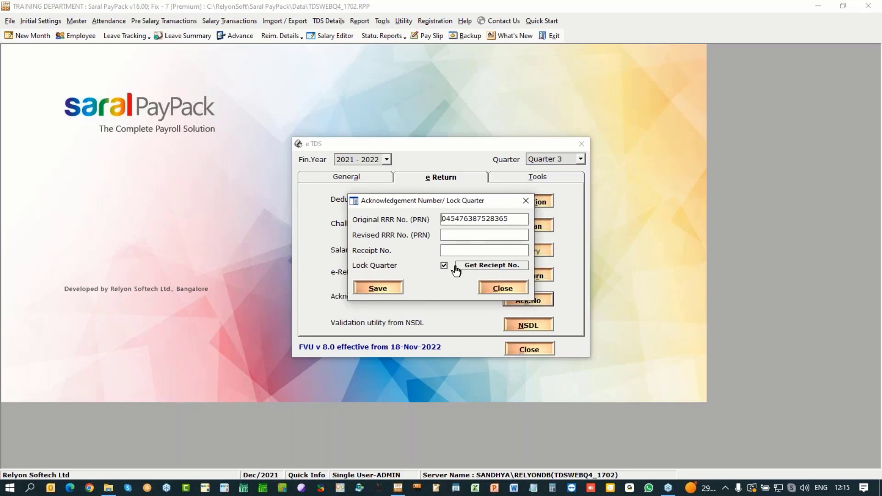
pyautogui.click(501, 289)
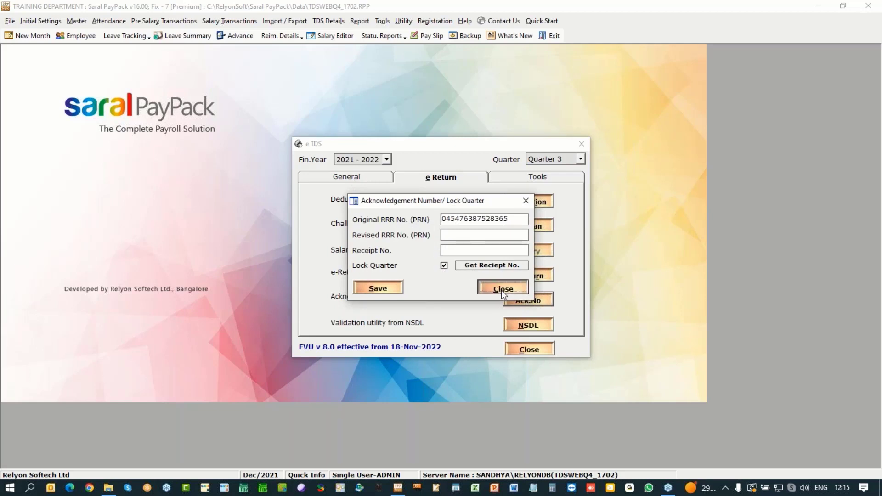
pyautogui.click(531, 353)
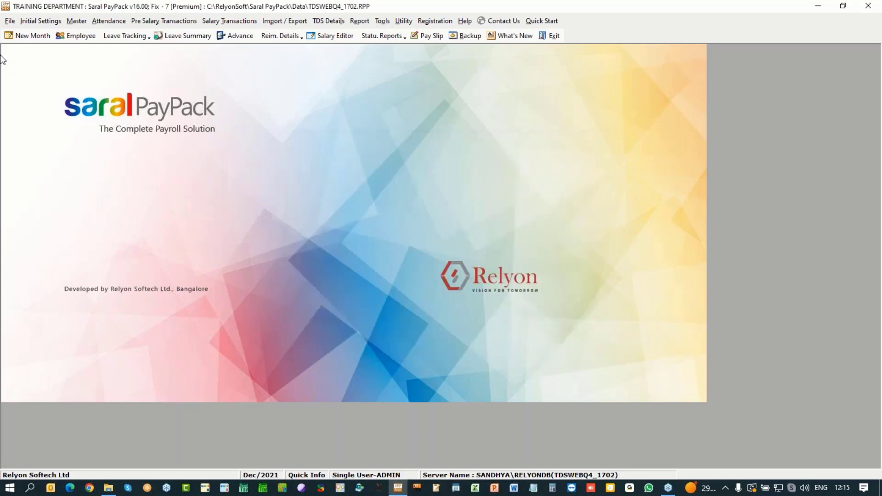
# Step: Create the Jan/2022 payroll month and acknowledge the records-updated messages
pyautogui.click(10, 21)
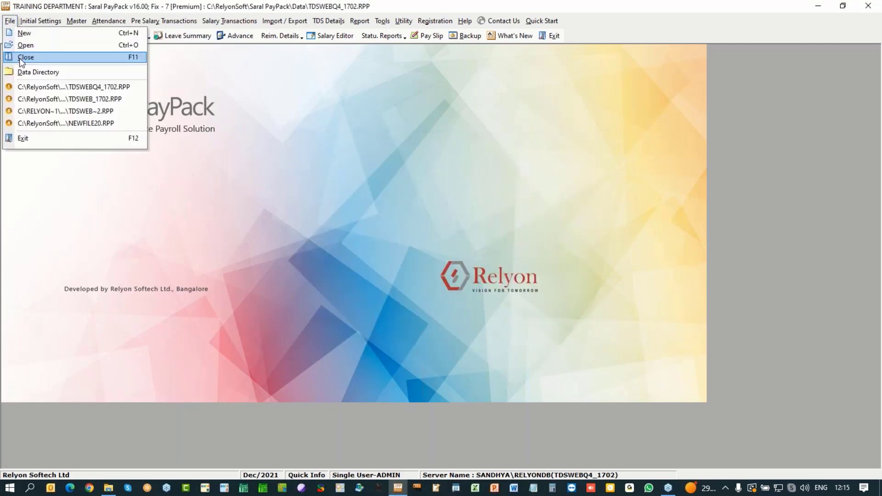
pyautogui.click(388, 112)
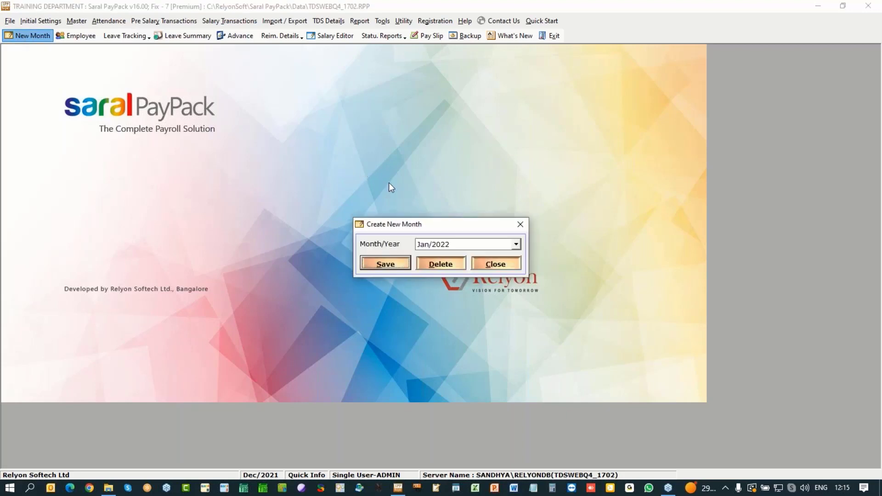
pyautogui.click(384, 264)
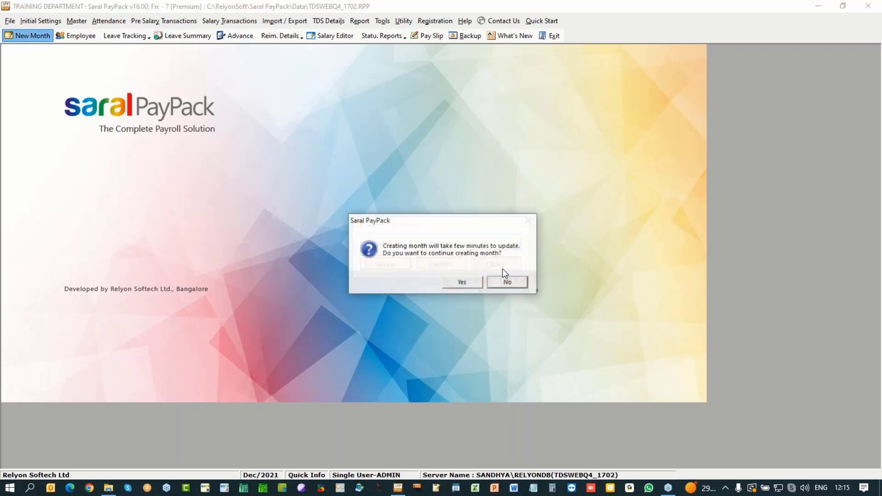
pyautogui.click(468, 280)
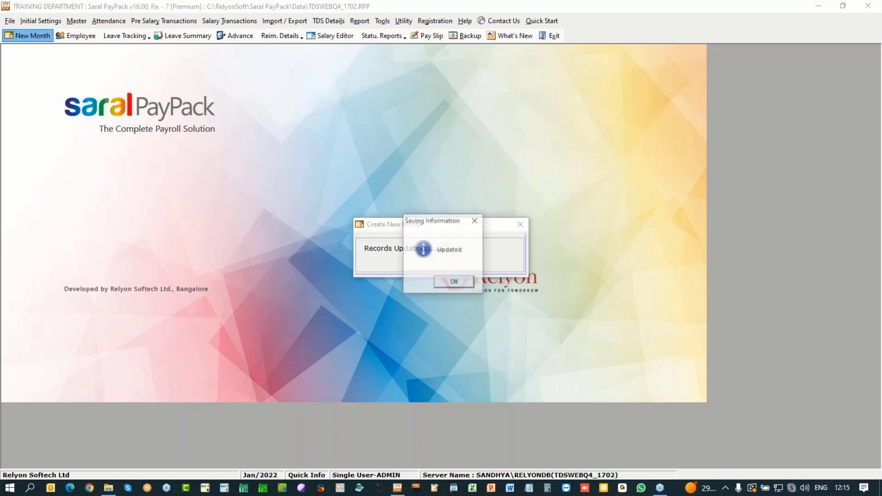
pyautogui.click(462, 283)
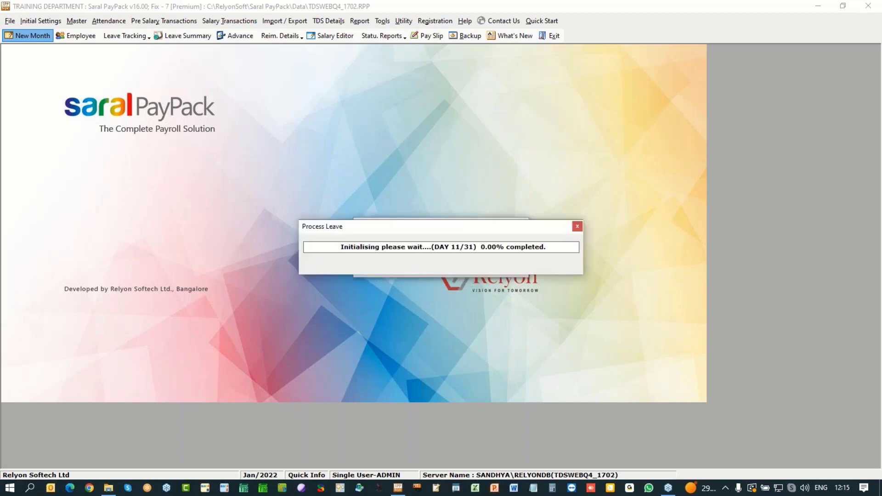
pyautogui.press('Return')
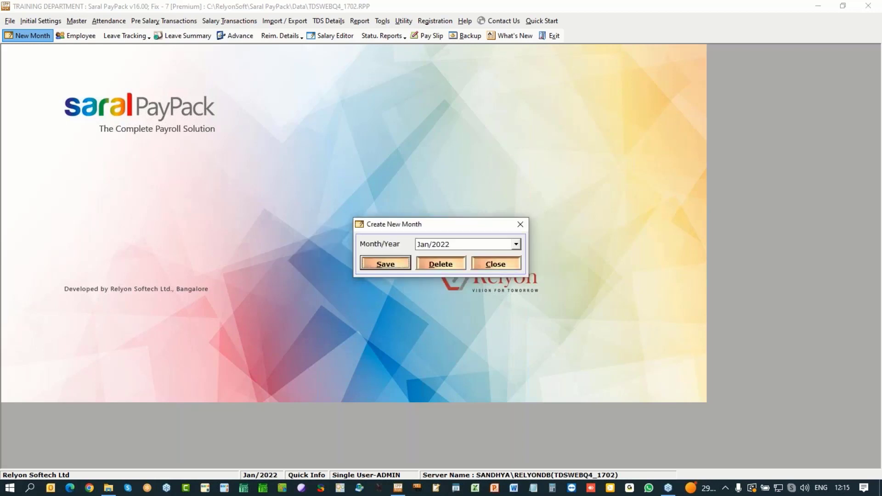
pyautogui.click(495, 265)
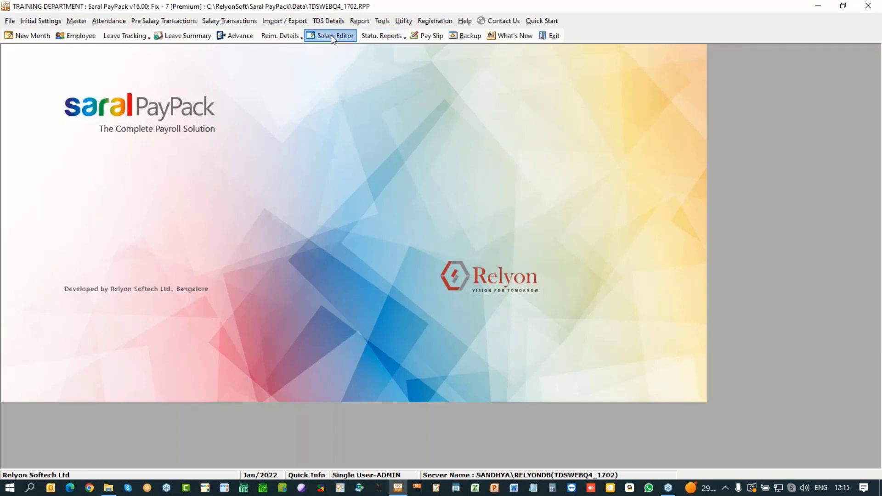
# Step: Load the IT declaration files from the Desktop\Training\SPP folder, dismissing the mismatch warning
pyautogui.click(328, 20)
pyautogui.moveTo(399, 82)
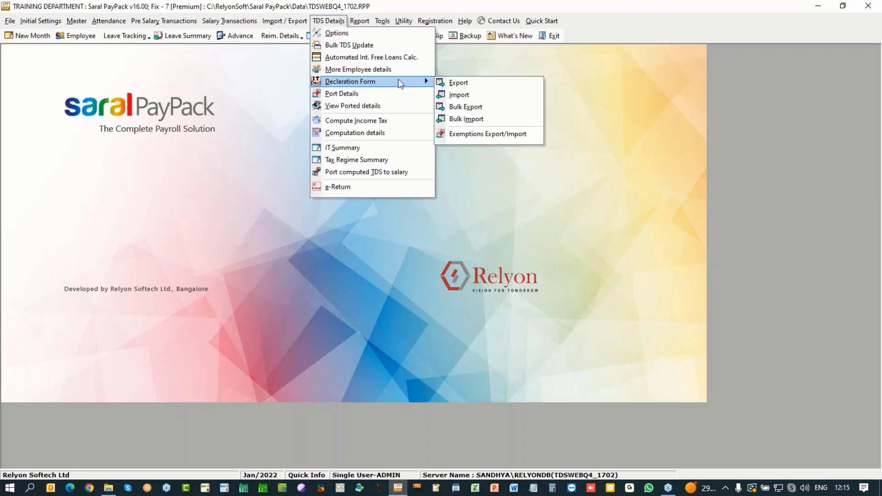
pyautogui.click(456, 96)
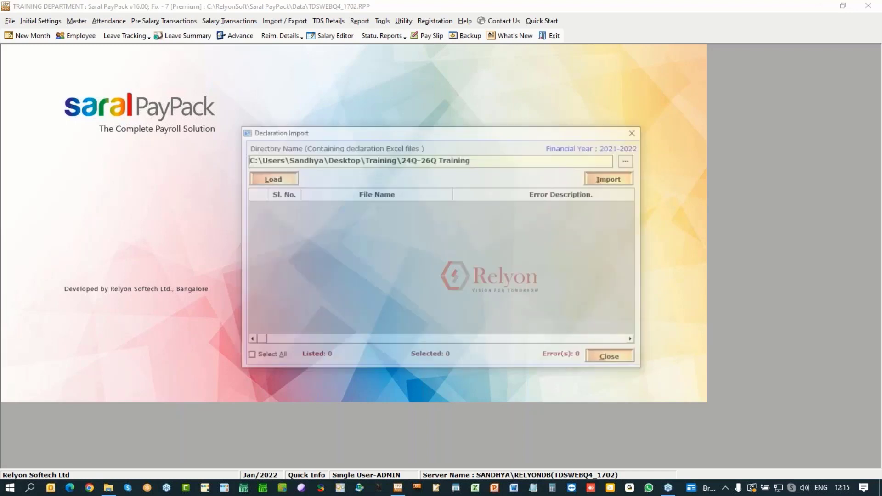
pyautogui.click(629, 161)
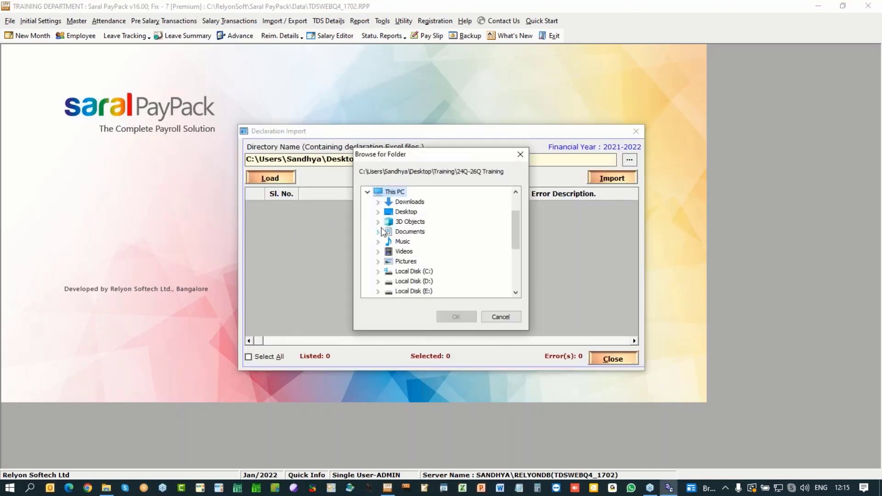
pyautogui.click(378, 212)
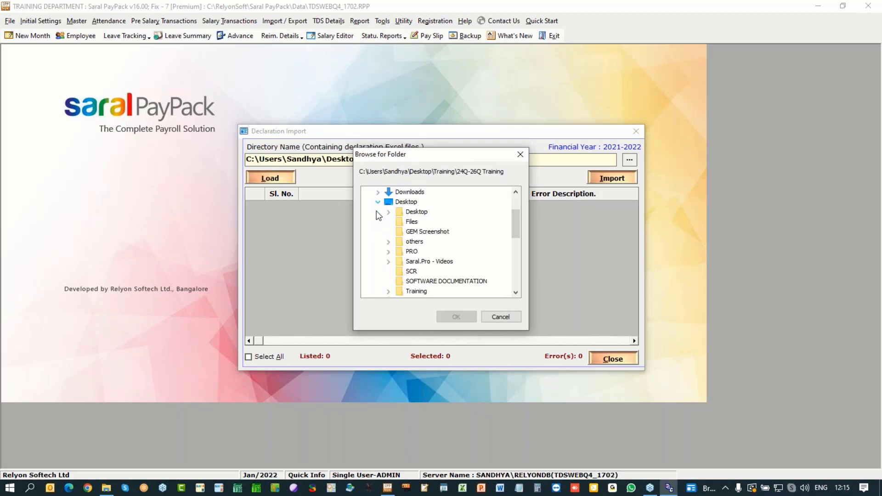
pyautogui.click(389, 290)
pyautogui.click(419, 291)
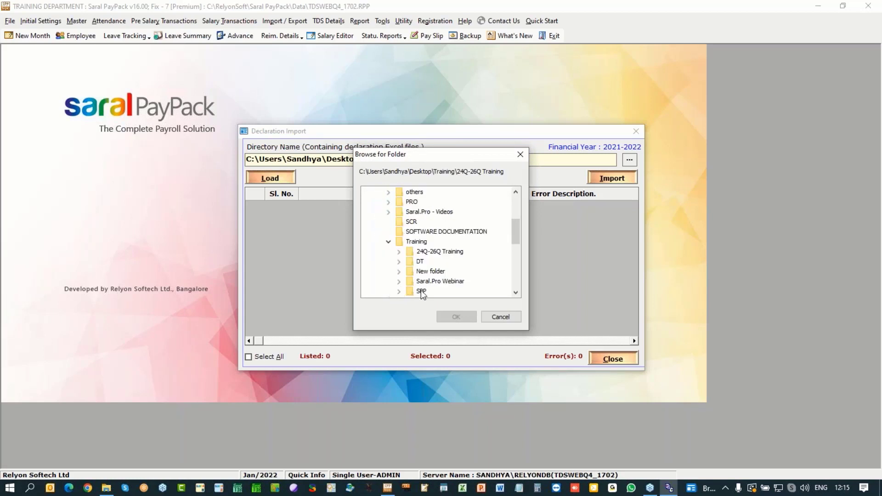
pyautogui.click(456, 317)
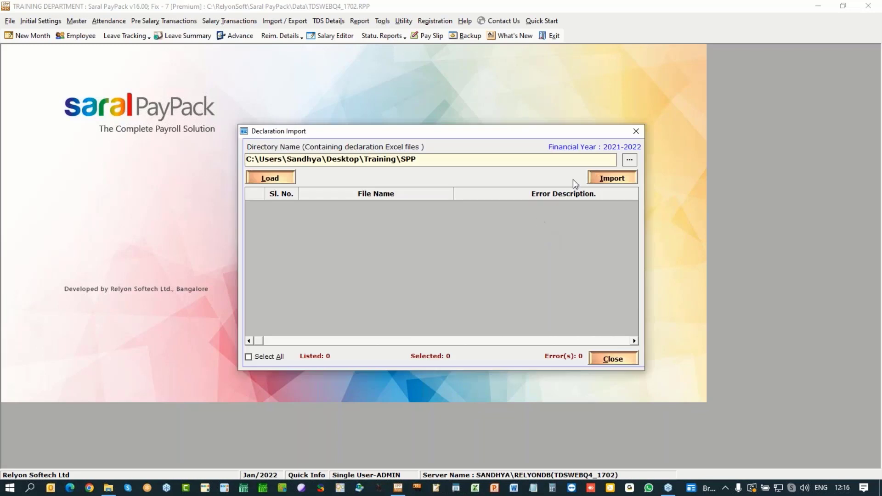
pyautogui.click(276, 178)
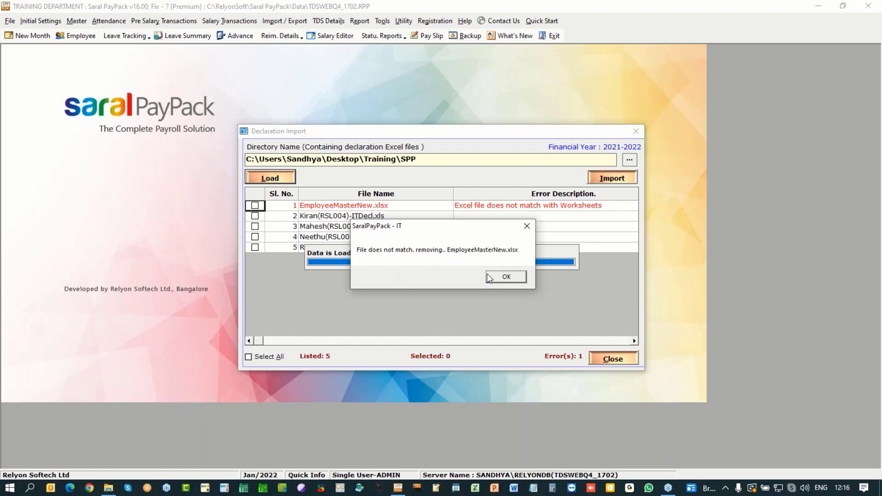
pyautogui.click(501, 278)
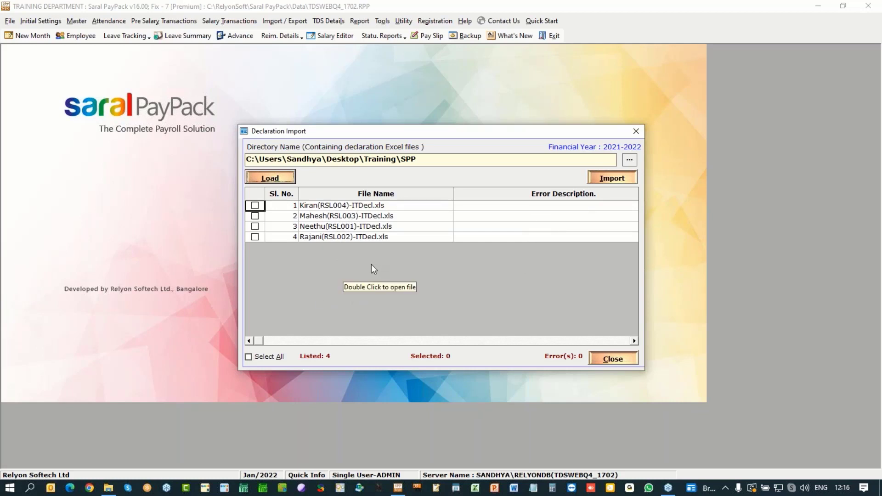
# Step: Import all four declaration files, overwriting the existing declaration data
pyautogui.click(268, 357)
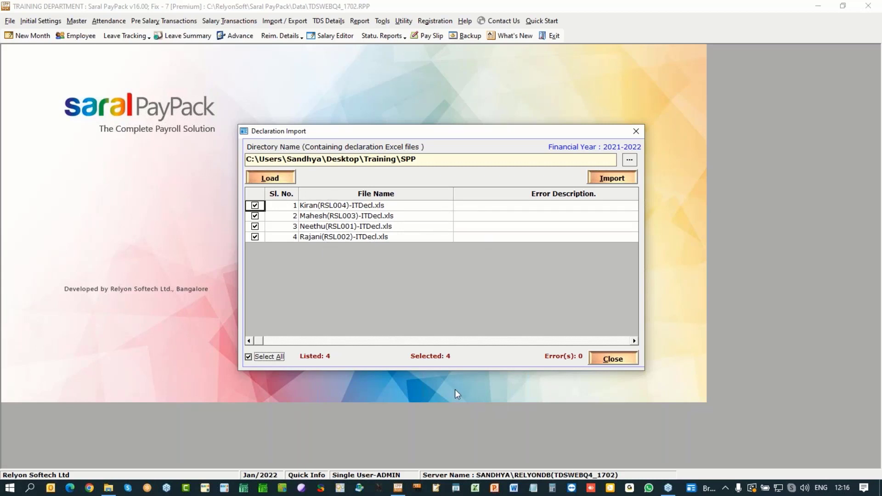
pyautogui.click(611, 176)
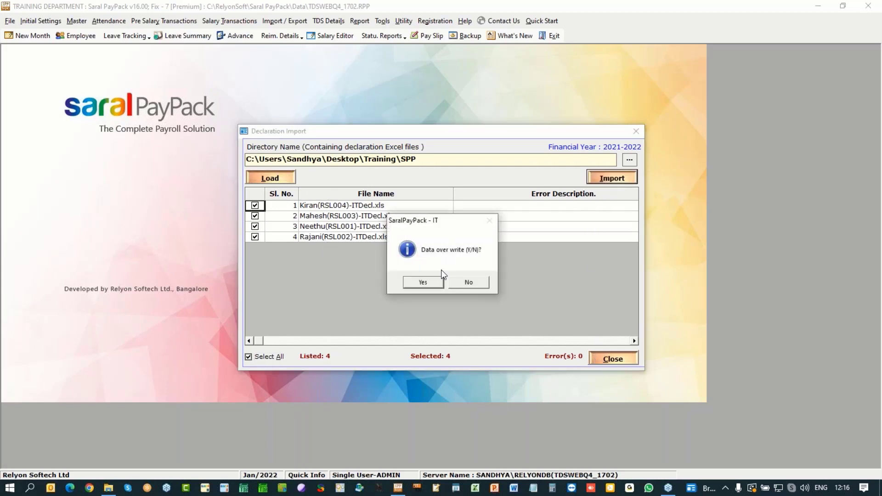
pyautogui.click(428, 282)
pyautogui.click(423, 282)
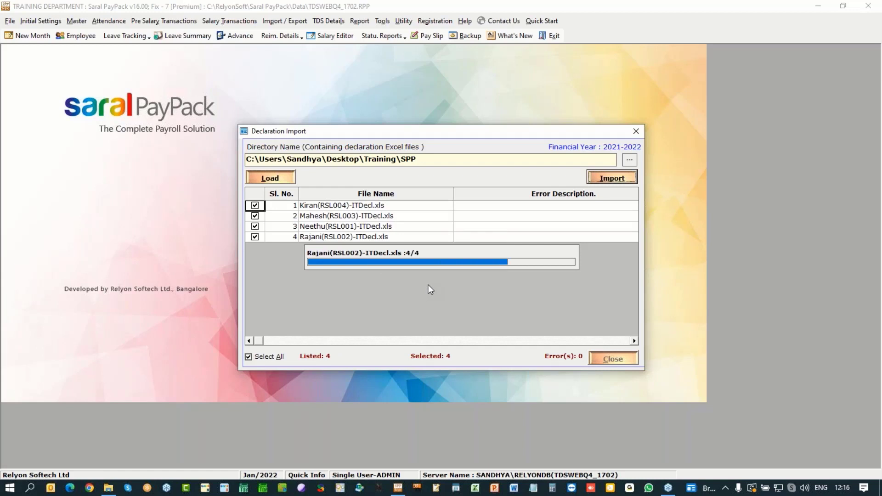
pyautogui.click(451, 283)
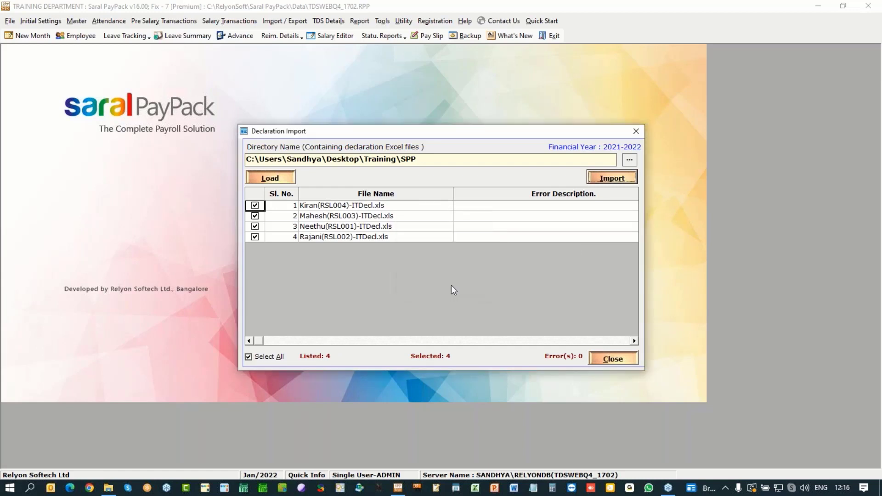
pyautogui.click(624, 360)
pyautogui.click(330, 21)
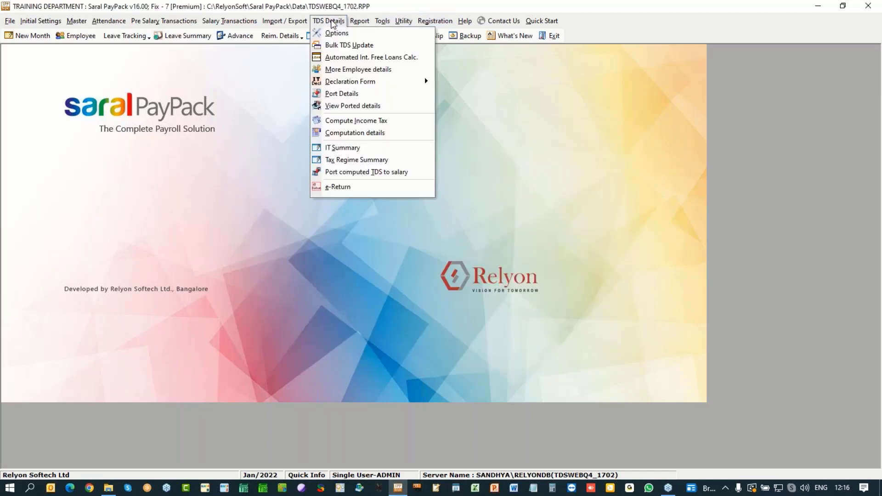
# Step: Browse the More Employee Details tabs: rent, children, HRA/regime, metro and capital gains
pyautogui.click(337, 70)
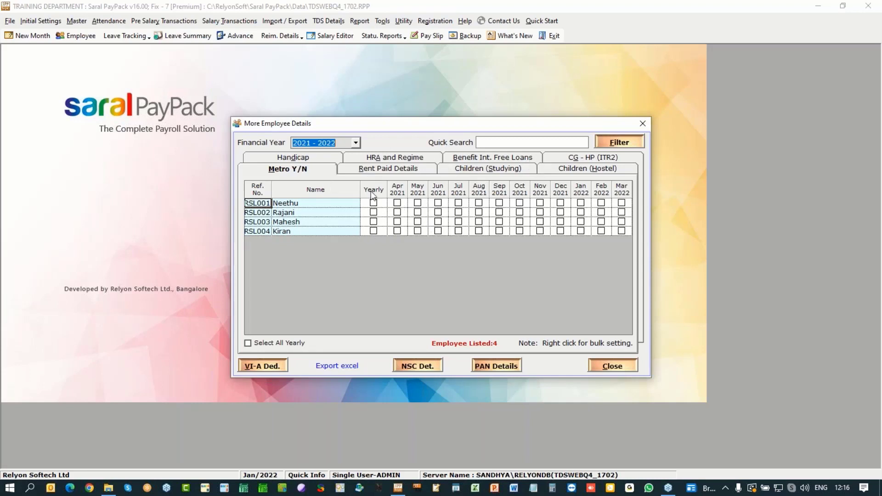
pyautogui.click(386, 170)
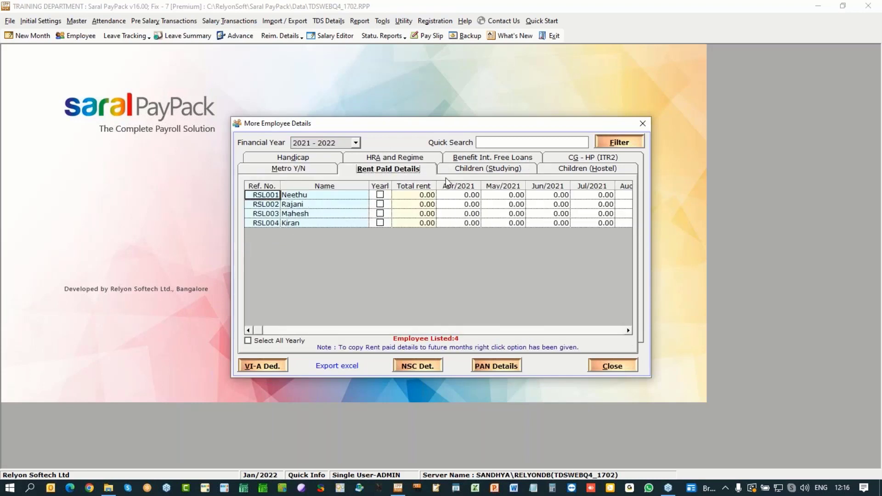
pyautogui.click(488, 169)
pyautogui.click(379, 160)
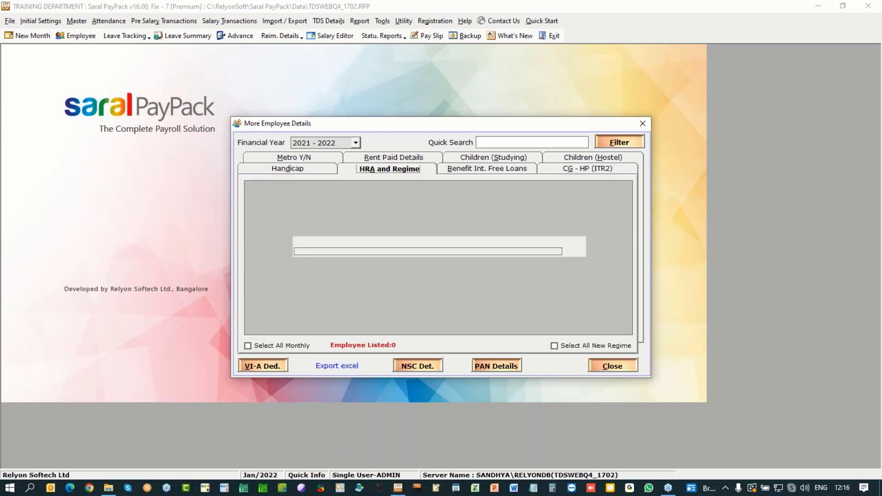
pyautogui.click(308, 162)
pyautogui.click(603, 159)
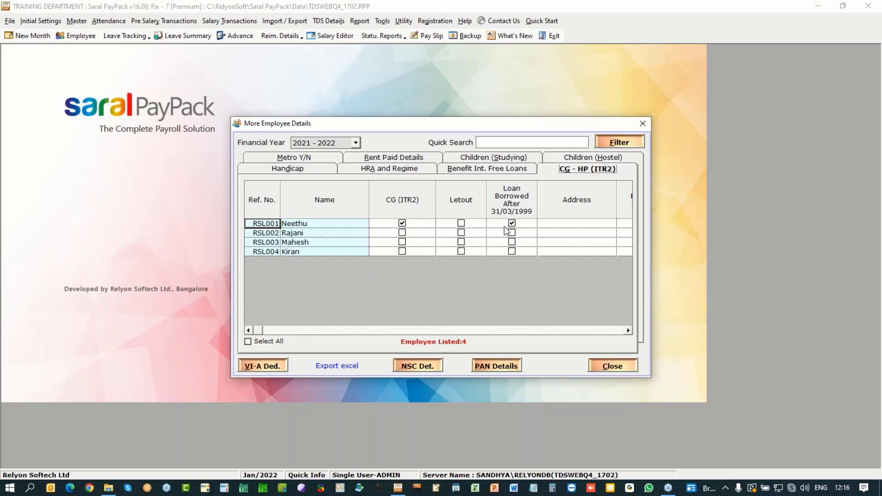
pyautogui.click(628, 330)
pyautogui.click(628, 330)
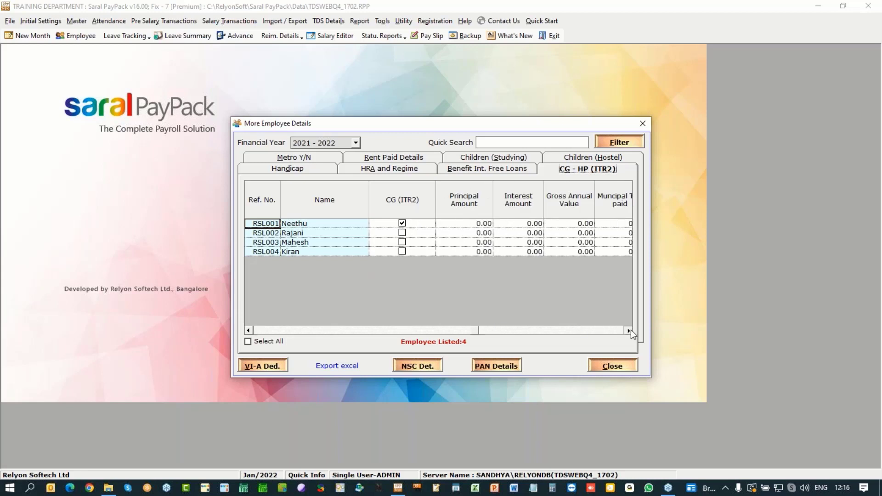
pyautogui.click(628, 330)
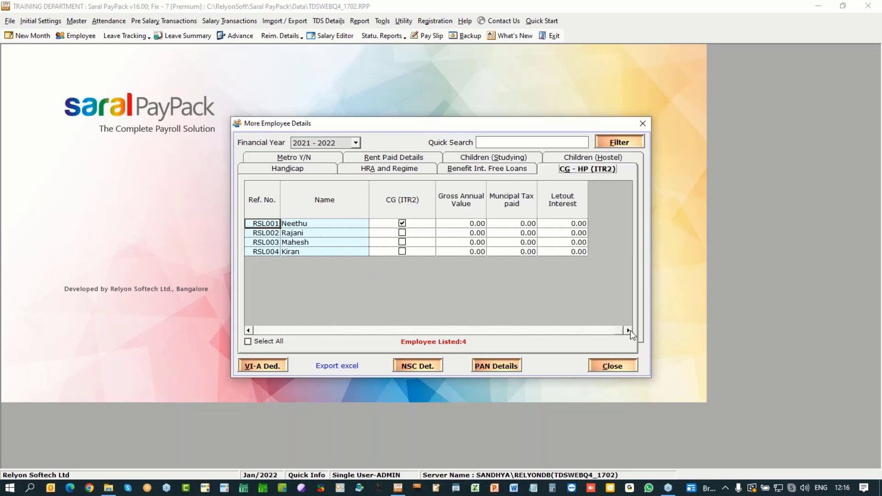
# Step: Review the first employee RSL001's VI-A (80C) deduction details
pyautogui.click(264, 363)
pyautogui.click(381, 173)
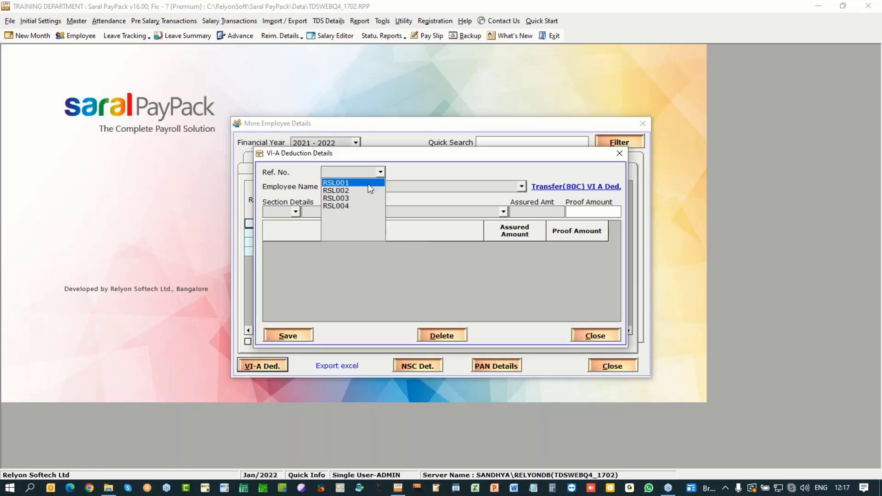
pyautogui.click(368, 184)
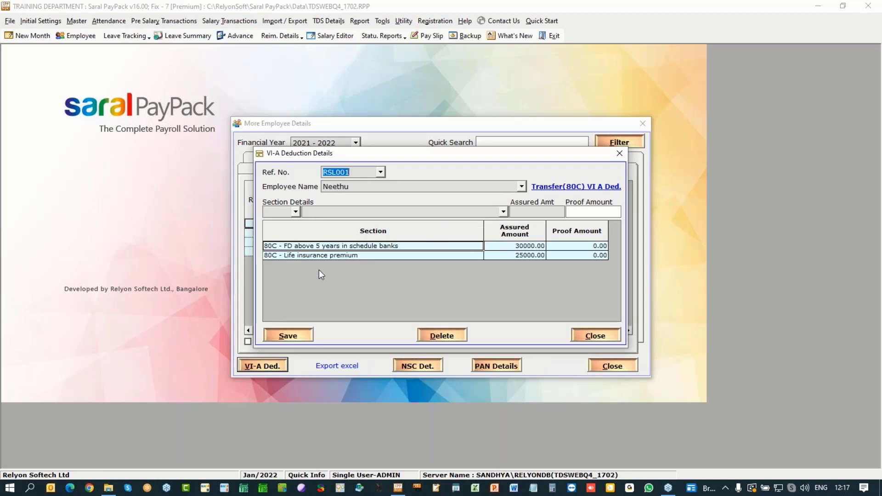
pyautogui.click(595, 336)
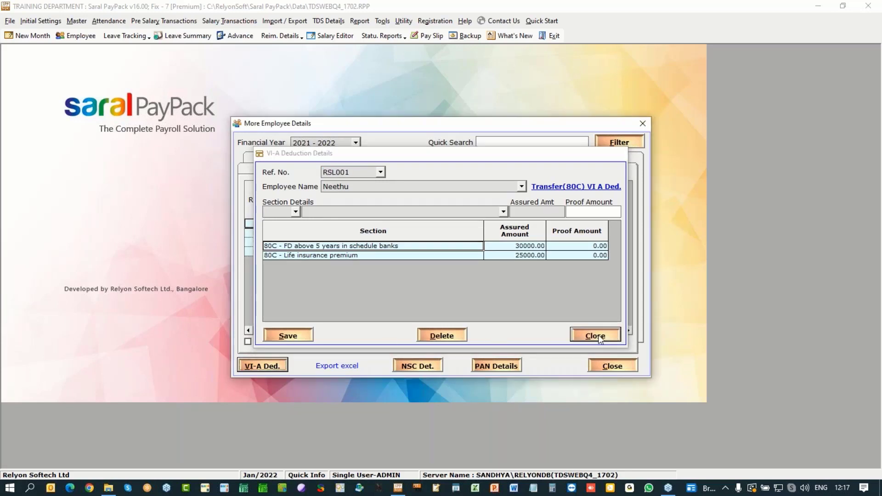
# Step: Save the employee details and reopen the More Employee Details window
pyautogui.click(602, 367)
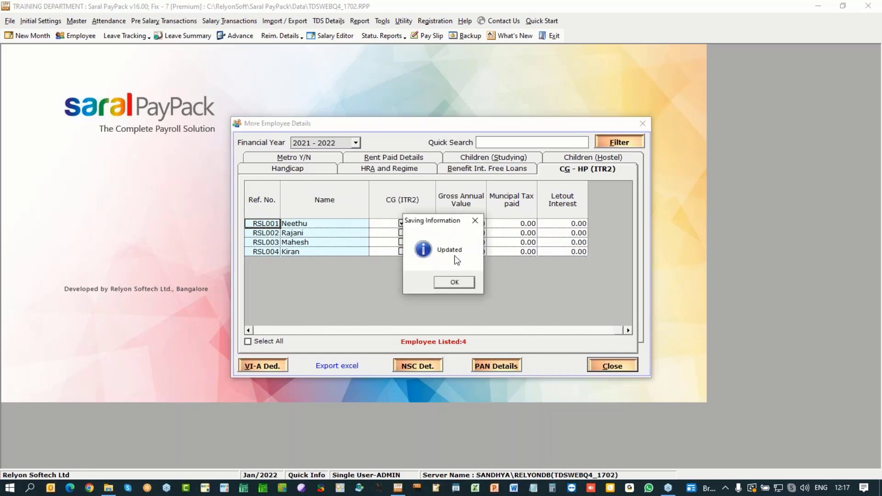
pyautogui.click(455, 286)
pyautogui.click(328, 21)
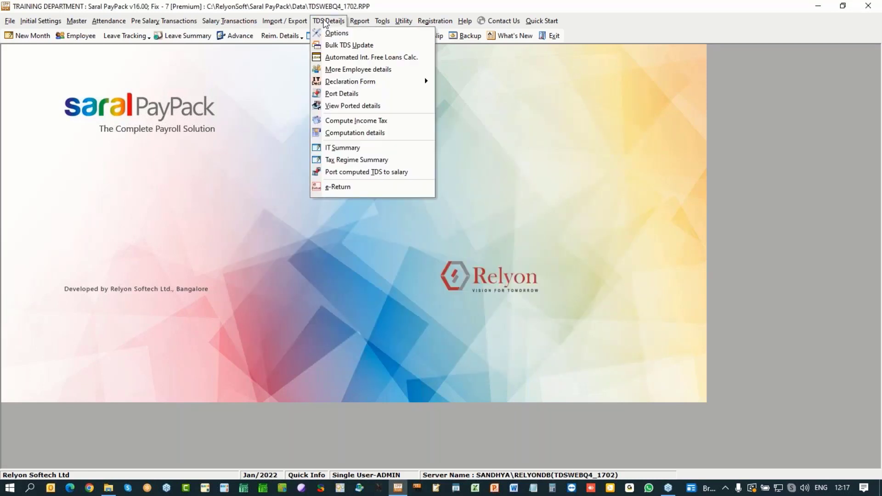
pyautogui.click(333, 69)
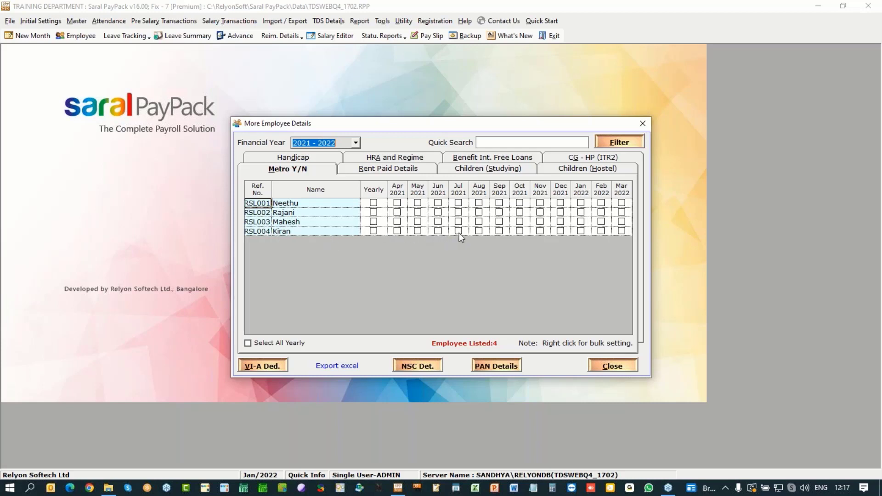
# Step: Mark RSL004's rent as yearly with a 90000 total, spread as 7500 per month
pyautogui.rightClick(438, 231)
pyautogui.click(378, 169)
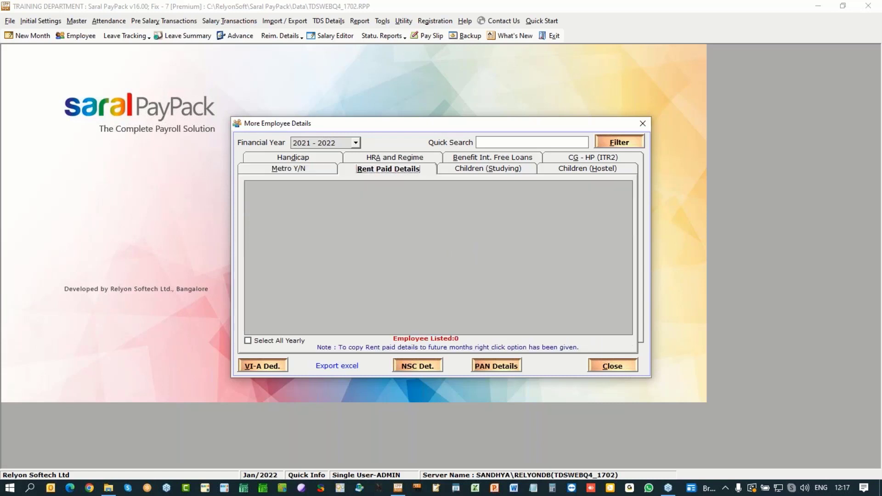
pyautogui.click(389, 229)
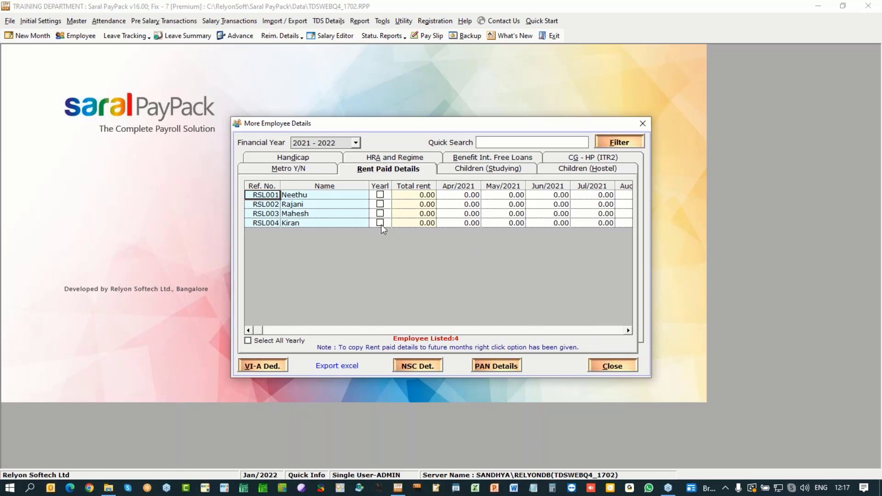
pyautogui.click(380, 223)
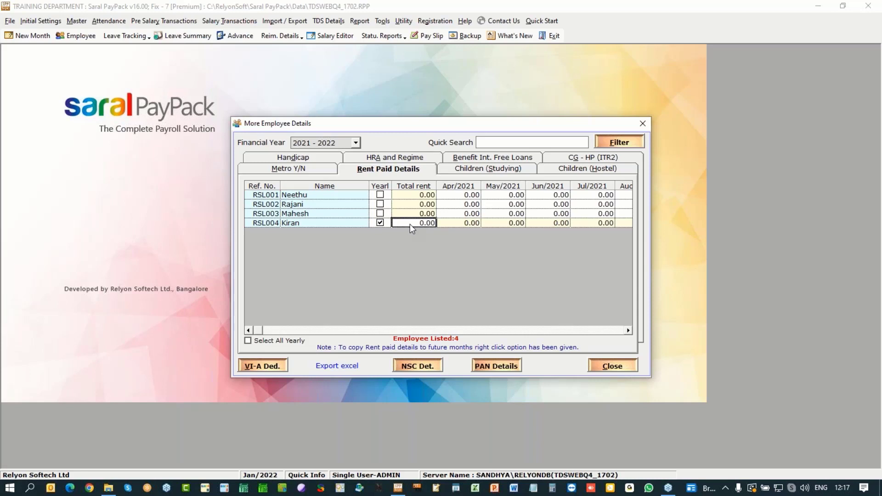
pyautogui.write('90000')
pyautogui.moveTo(401, 223); pyautogui.dragTo(436, 224)
pyautogui.press('Tab')
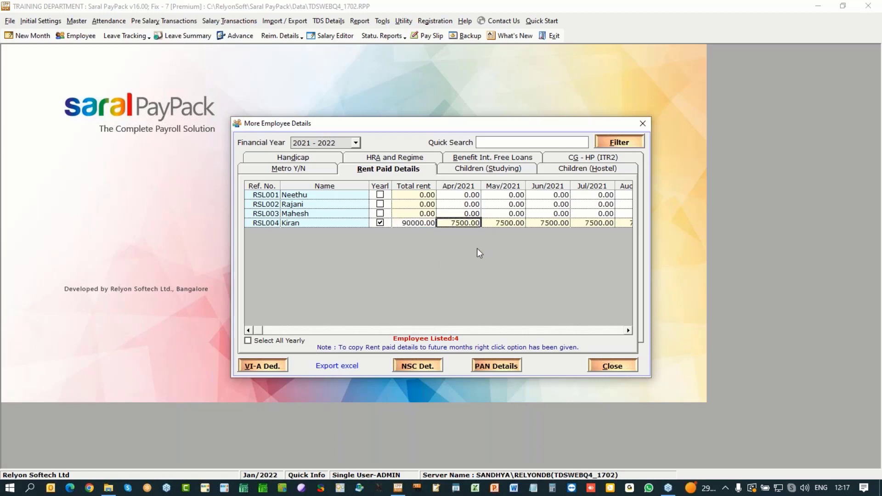
# Step: Review the fourth employee's landlord PAN details
pyautogui.click(505, 366)
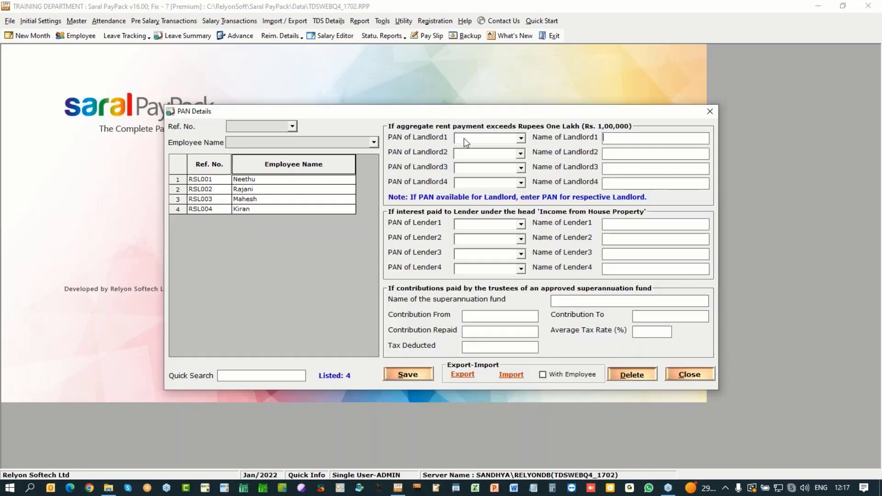
pyautogui.moveTo(513, 113); pyautogui.dragTo(553, 74)
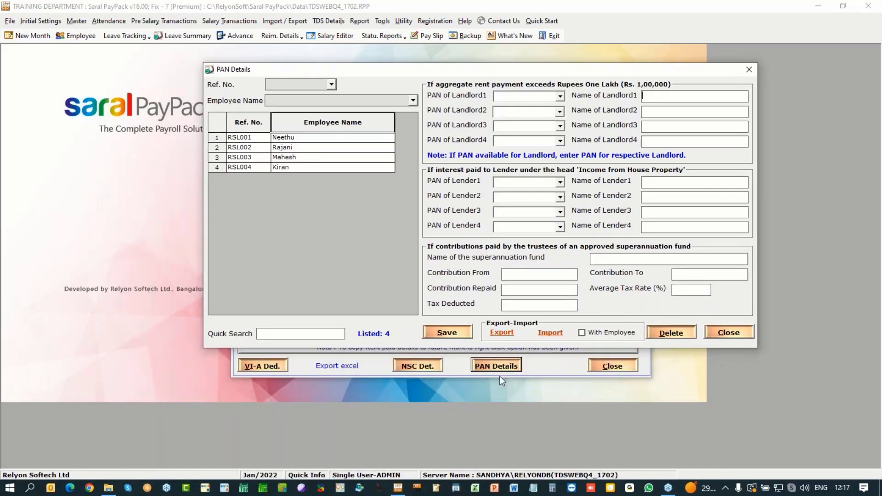
pyautogui.click(286, 167)
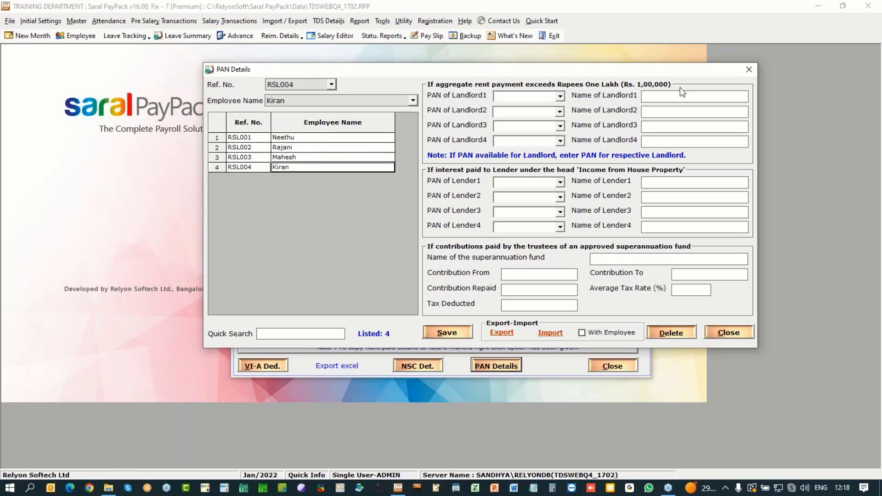
pyautogui.click(749, 70)
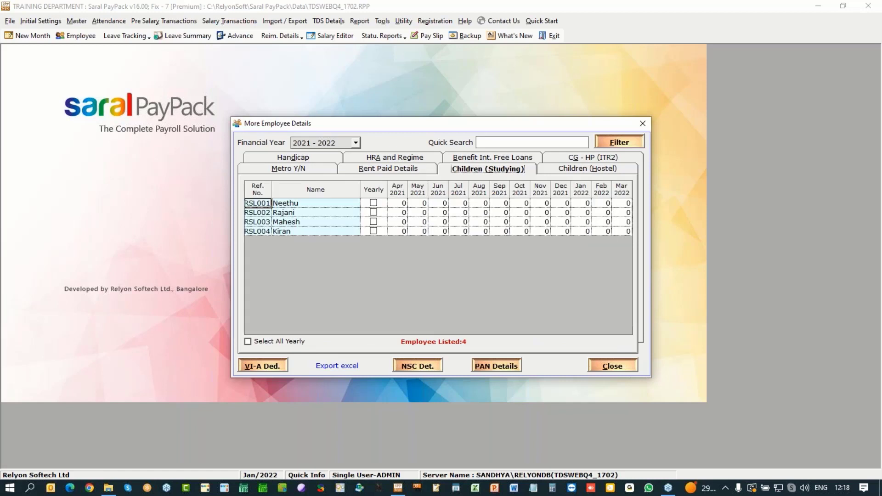
# Step: Bring up VI-A deduction details with the employee reference list open
pyautogui.click(588, 169)
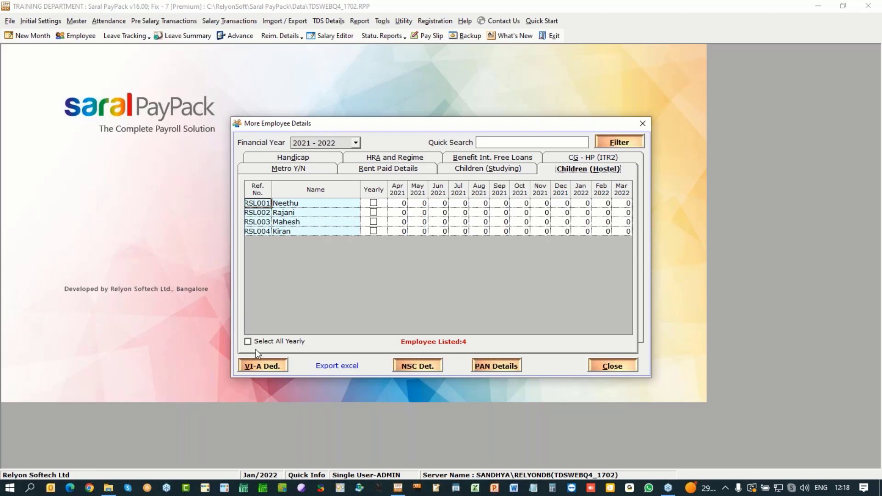
pyautogui.click(260, 366)
pyautogui.click(380, 172)
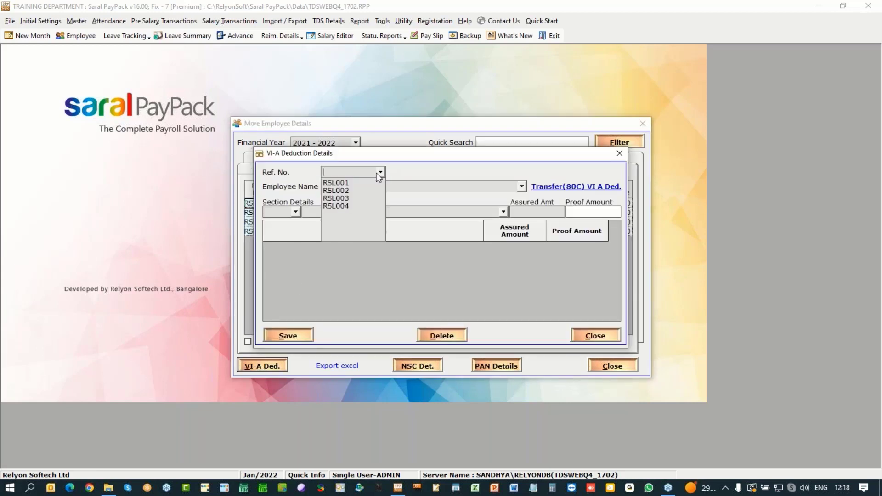
# Step: For the third employee RSL003, choose section 80C with Mutual fund as the item
pyautogui.click(358, 198)
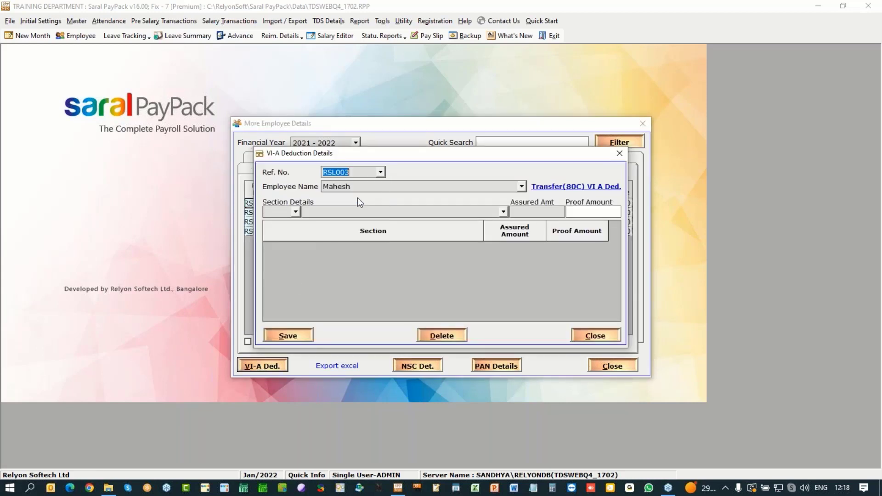
pyautogui.click(503, 212)
pyautogui.click(492, 194)
pyautogui.click(295, 212)
pyautogui.click(271, 223)
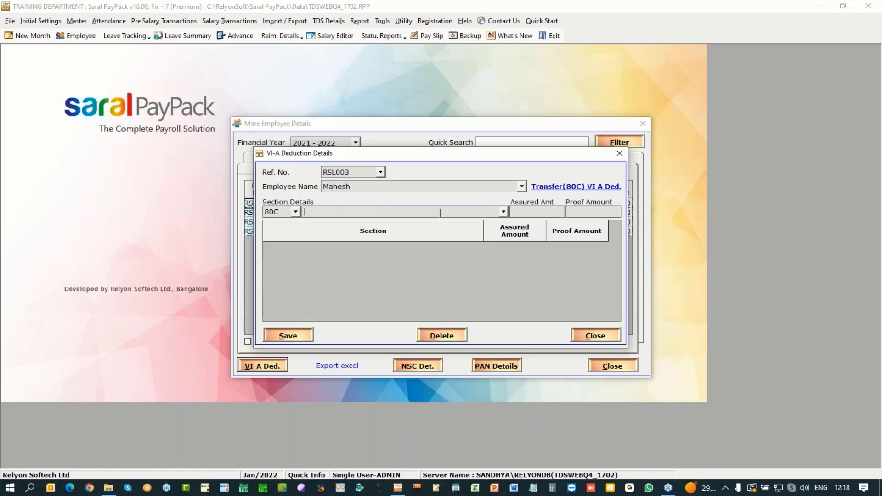
pyautogui.click(503, 211)
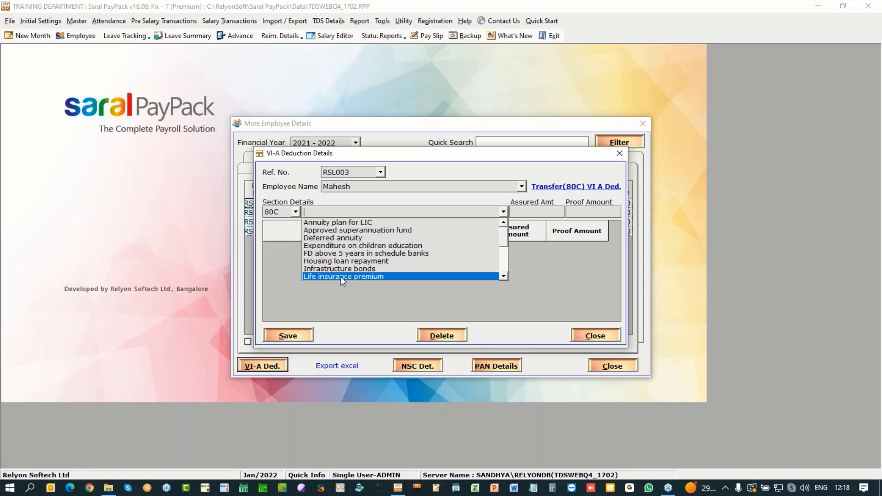
pyautogui.click(504, 276)
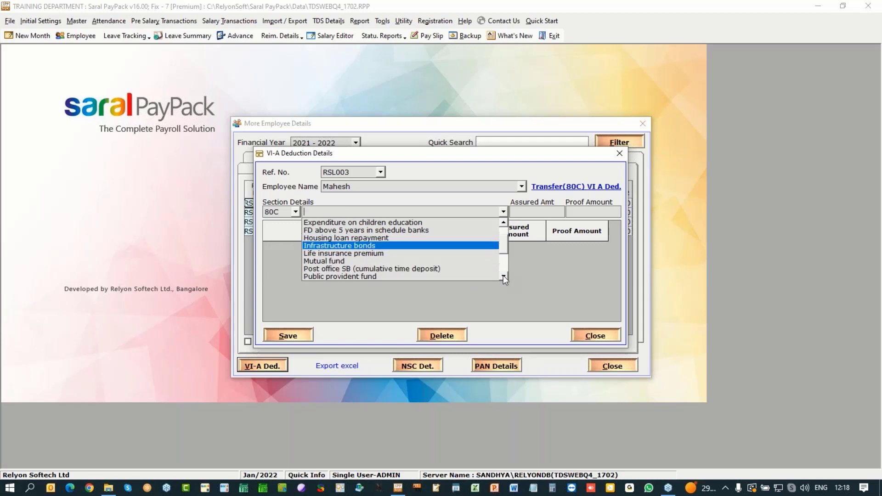
pyautogui.click(503, 275)
pyautogui.click(343, 252)
# Step: Enter 89,000 assured and 85000 proof for the mutual fund, and save
pyautogui.click(553, 212)
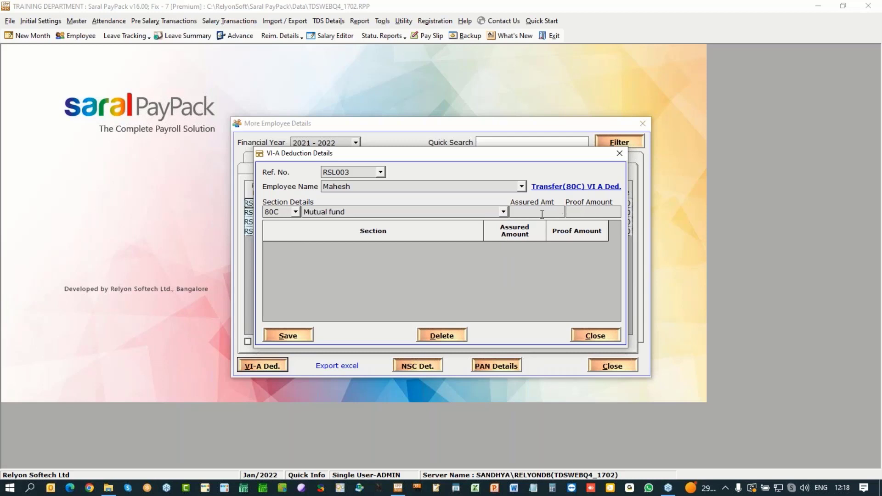
pyautogui.write('89,000')
pyautogui.click(595, 213)
pyautogui.write('85000')
pyautogui.moveTo(595, 212); pyautogui.dragTo(621, 215)
pyautogui.moveTo(525, 211); pyautogui.dragTo(565, 214)
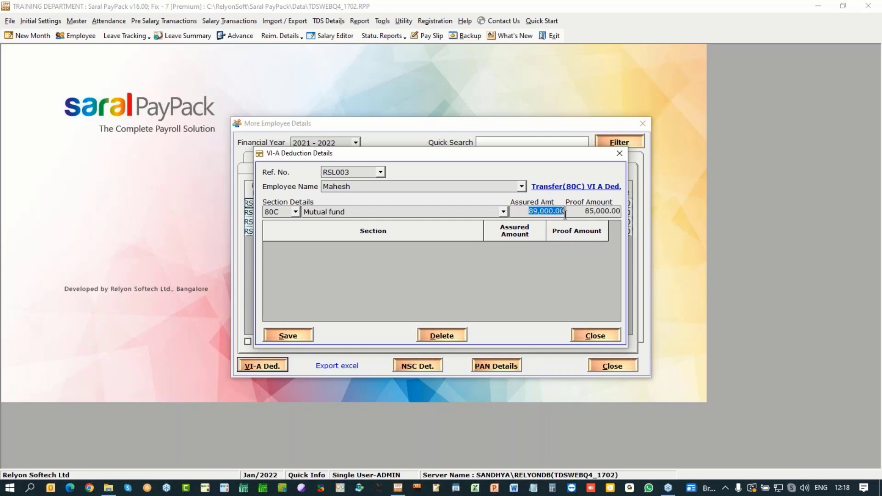
pyautogui.click(288, 336)
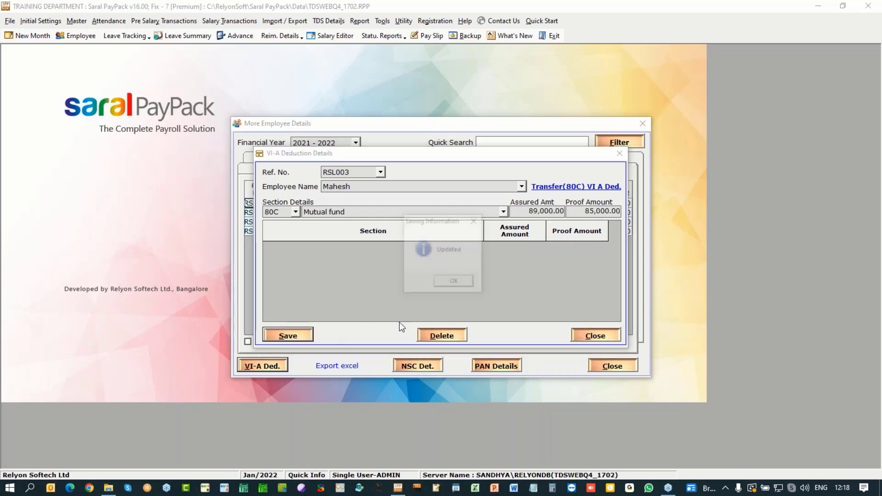
pyautogui.click(466, 283)
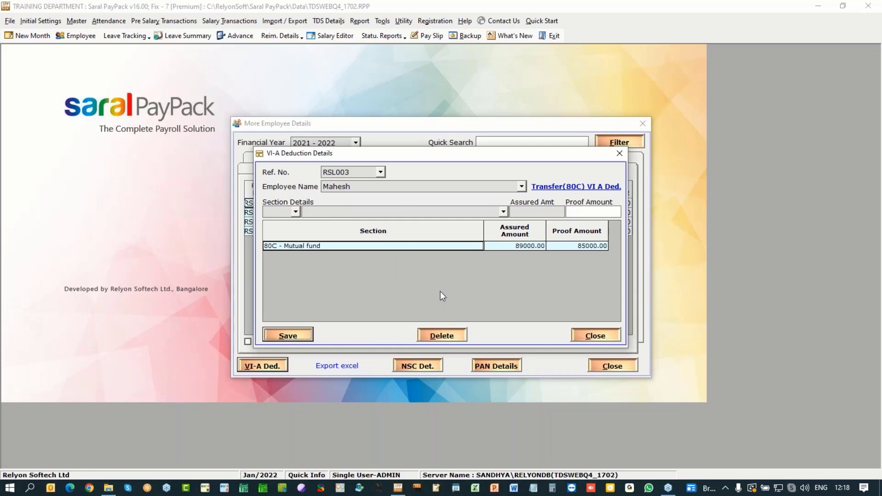
# Step: Record 80D amounts of 12400 self and 35000 for senior-citizen parents, then save and close
pyautogui.click(295, 212)
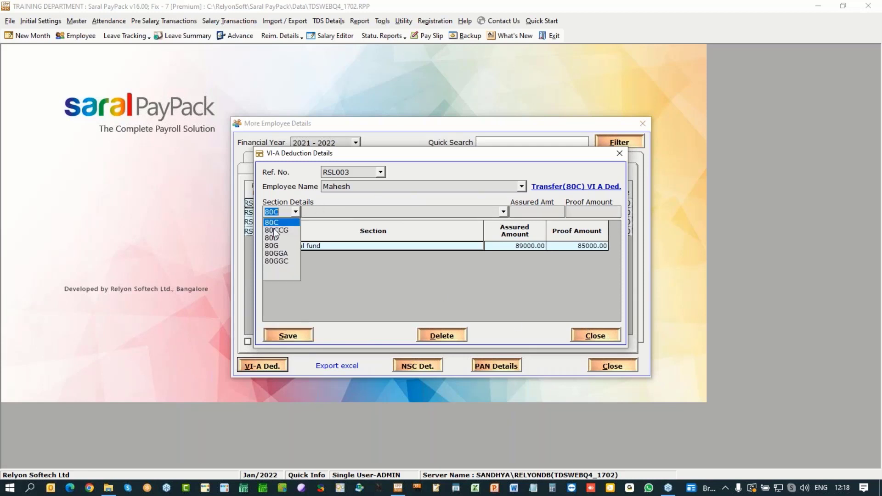
pyautogui.click(278, 242)
pyautogui.click(415, 257)
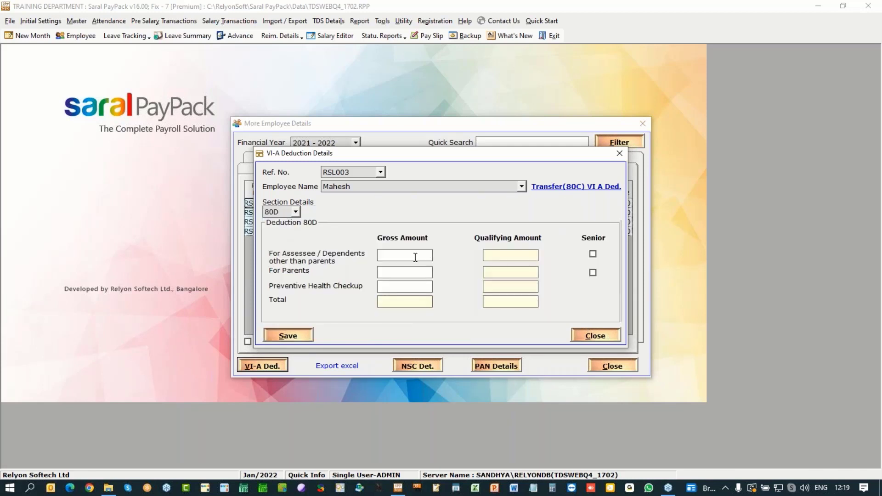
pyautogui.write('12400')
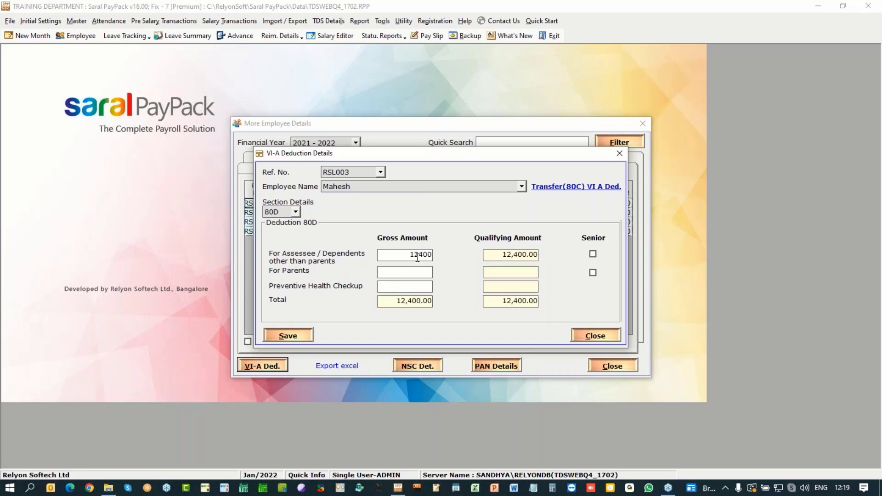
pyautogui.click(405, 273)
pyautogui.write('35000')
pyautogui.click(593, 273)
pyautogui.click(297, 335)
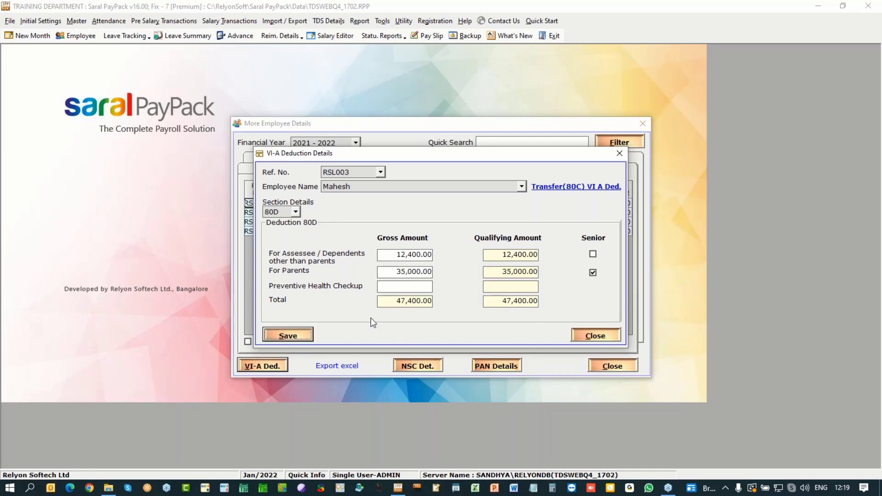
pyautogui.click(454, 279)
pyautogui.click(597, 338)
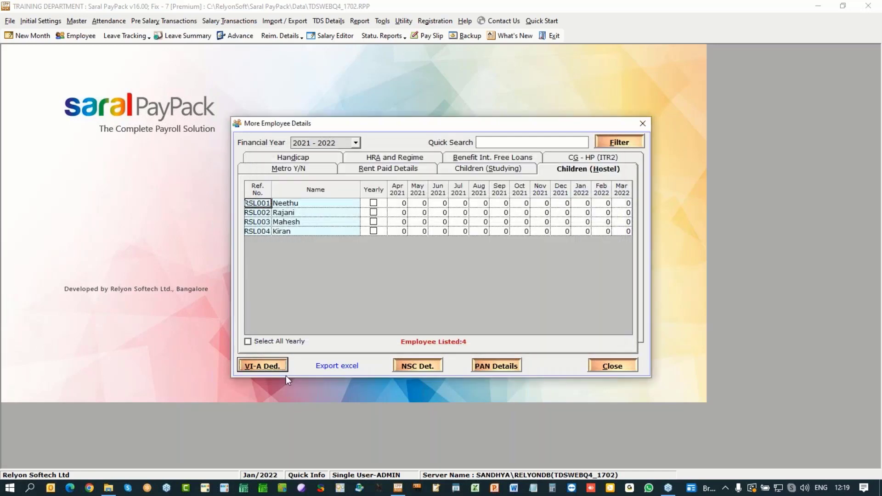
# Step: Save More Employee Details, update salary calculation, and review the four employees' 2021-2022 TDS port list
pyautogui.click(620, 366)
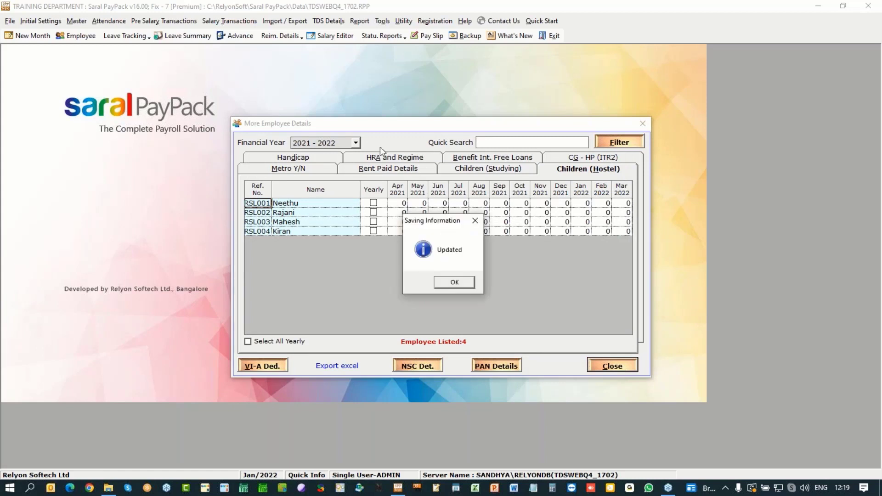
pyautogui.click(453, 280)
pyautogui.click(328, 21)
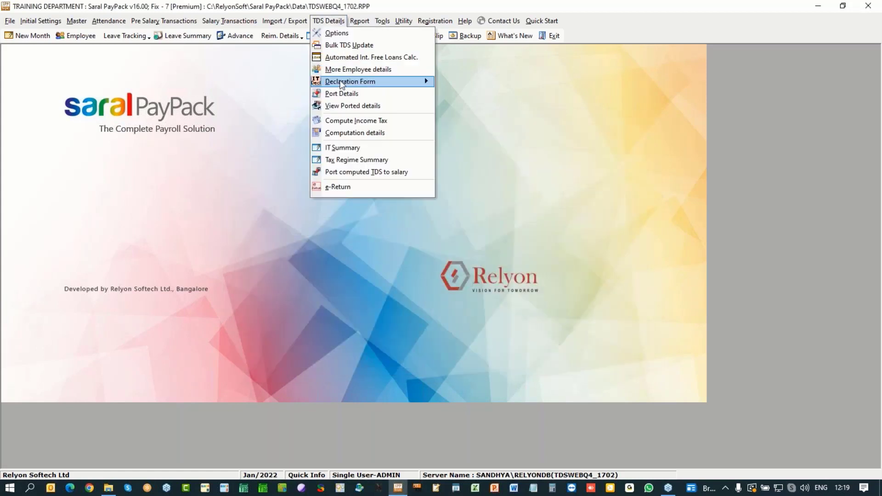
pyautogui.moveTo(350, 81)
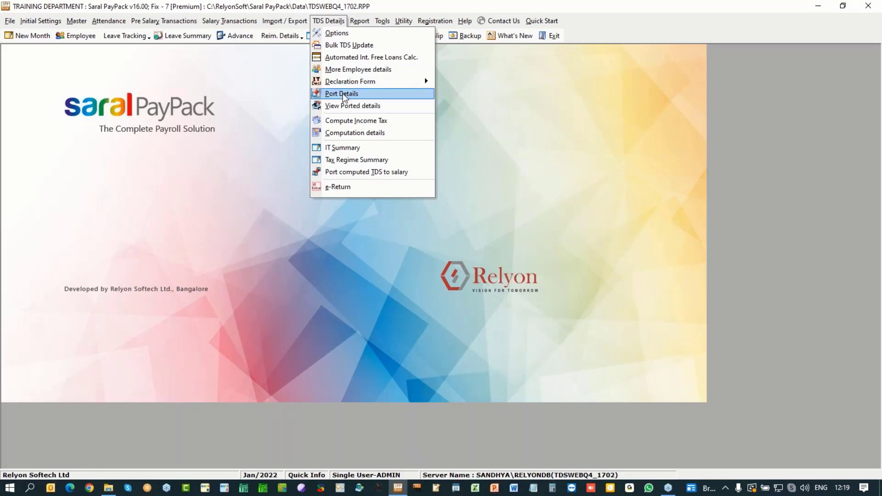
pyautogui.click(343, 94)
pyautogui.click(456, 285)
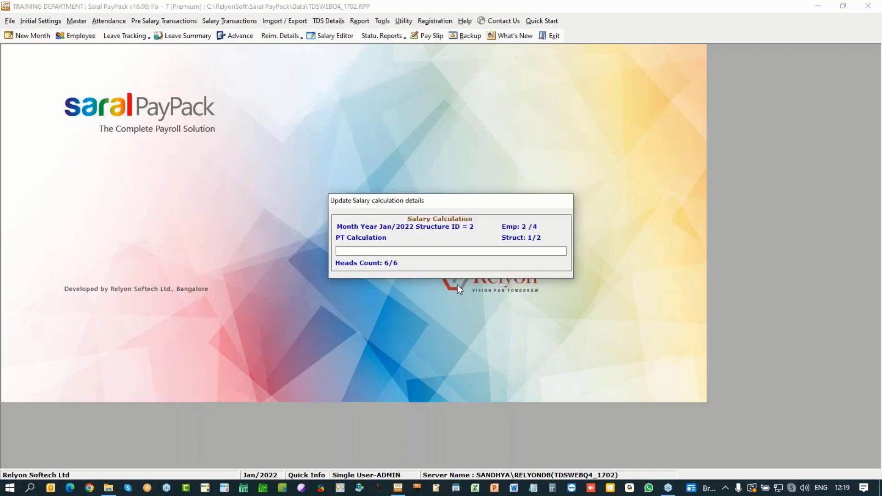
pyautogui.click(457, 285)
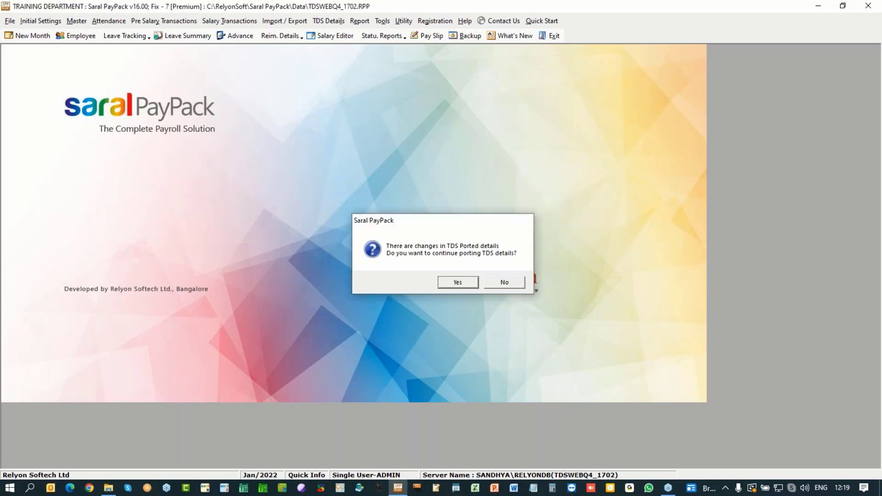
pyautogui.press('Return')
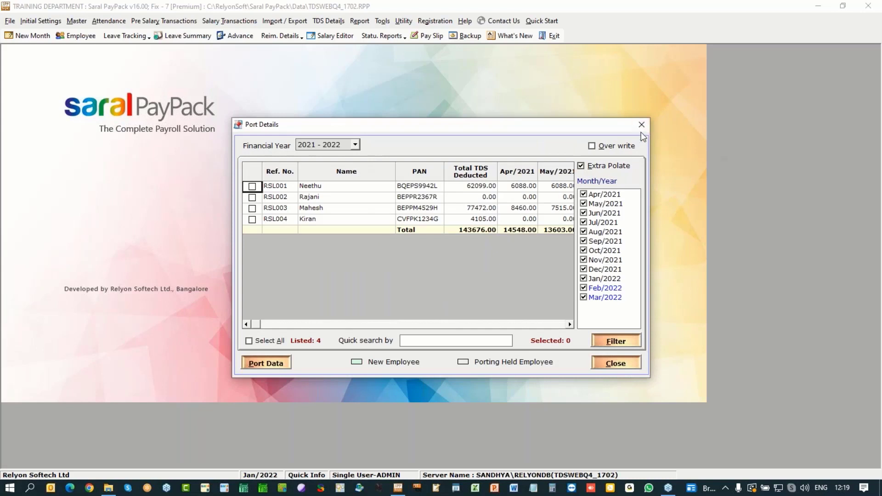
pyautogui.press('Escape')
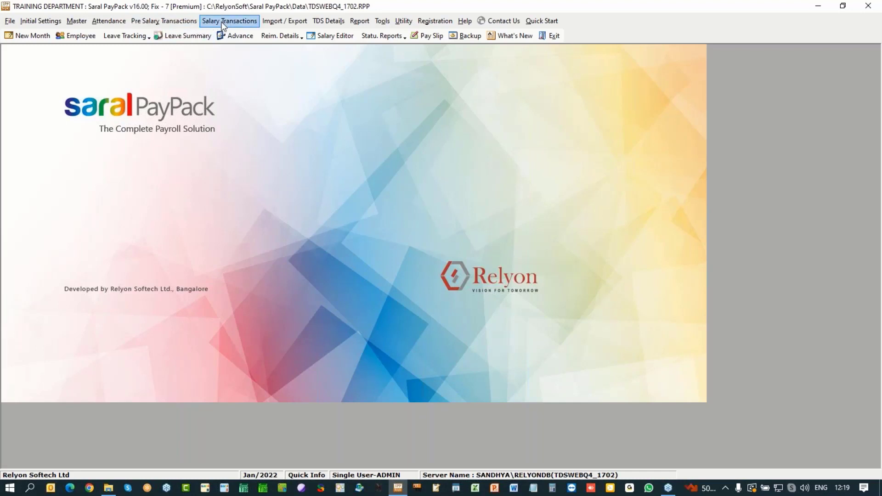
# Step: Start a reimbursement claim entry with Medical as the reimbursement type
pyautogui.click(181, 22)
pyautogui.moveTo(225, 177)
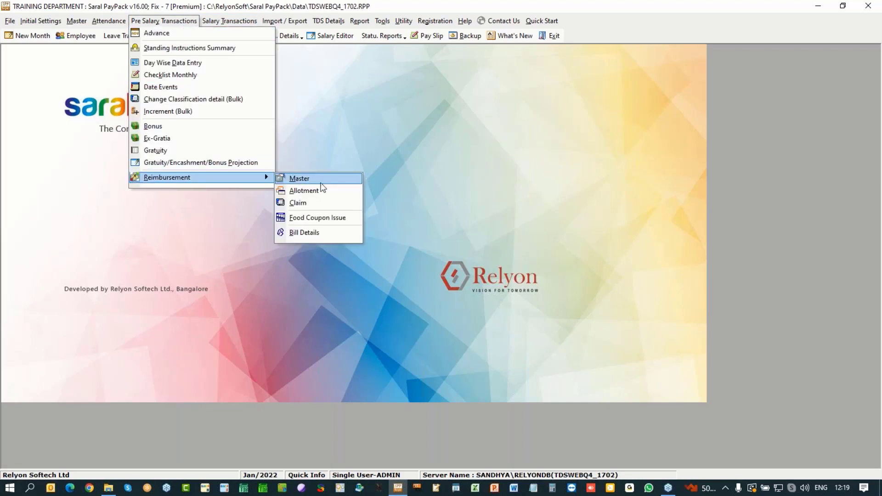
pyautogui.click(386, 143)
pyautogui.click(281, 36)
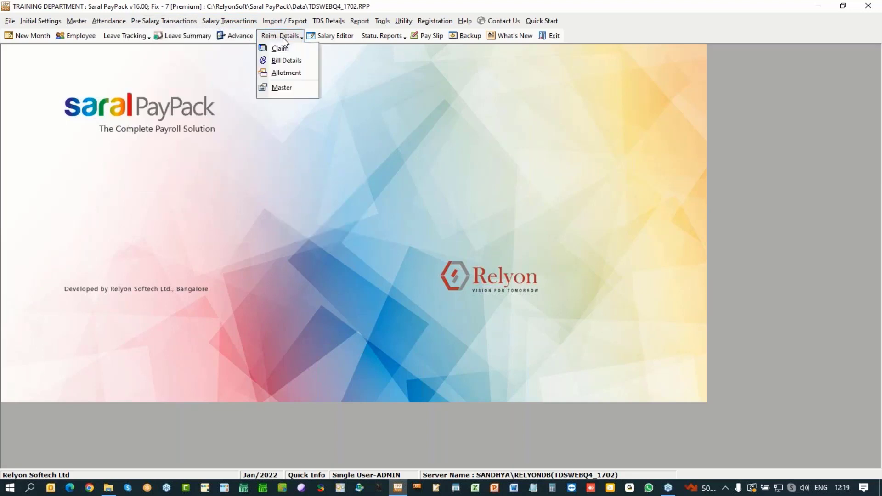
pyautogui.click(283, 46)
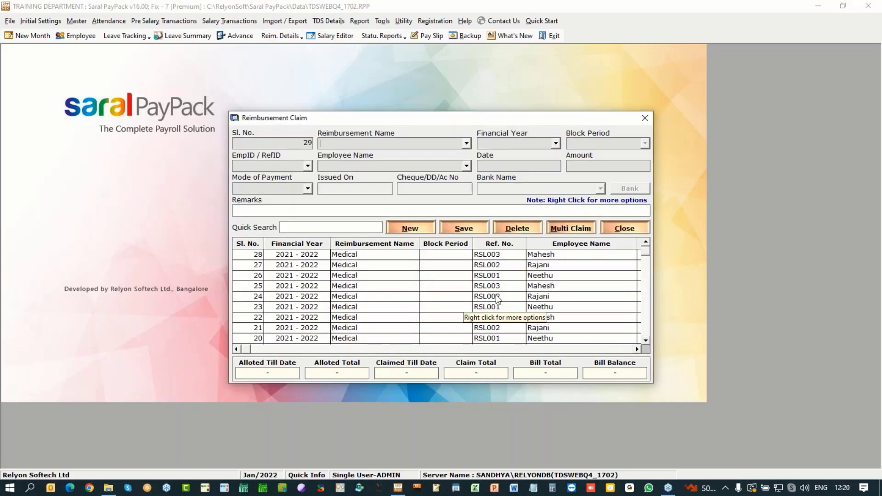
pyautogui.click(466, 143)
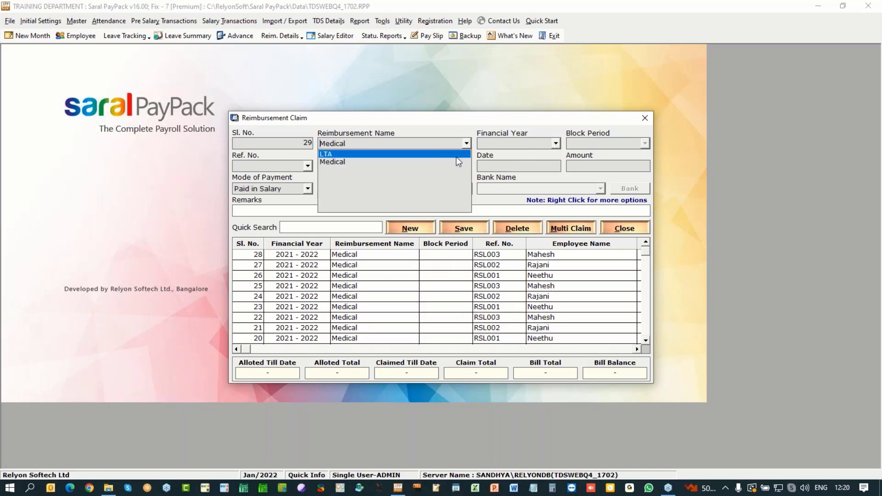
pyautogui.click(458, 162)
# Step: Set up a Medical Multi Claim for 2021 - 2022, Jan/2022, dated 31/01/2022, and load employees
pyautogui.click(573, 229)
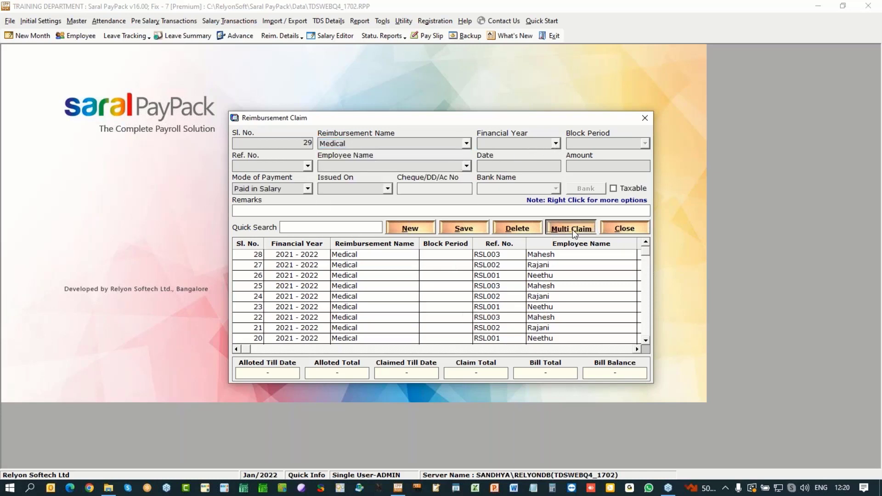
pyautogui.click(393, 135)
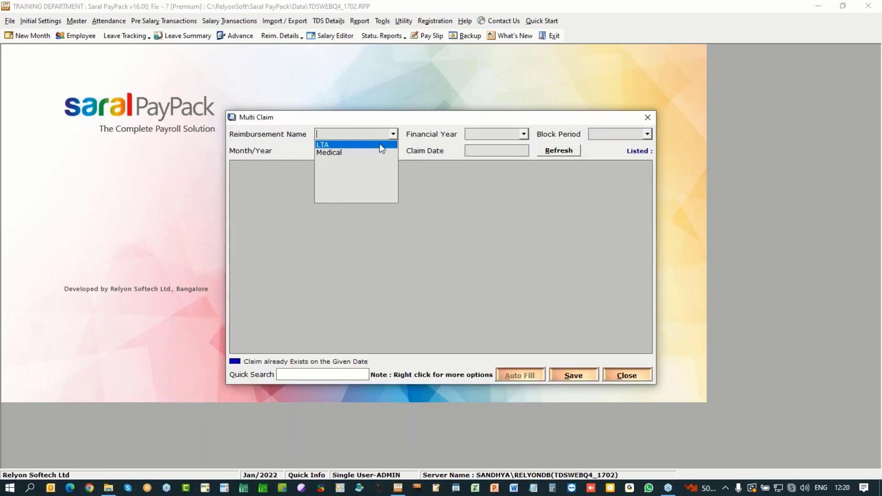
pyautogui.click(368, 153)
pyautogui.click(523, 135)
pyautogui.click(505, 146)
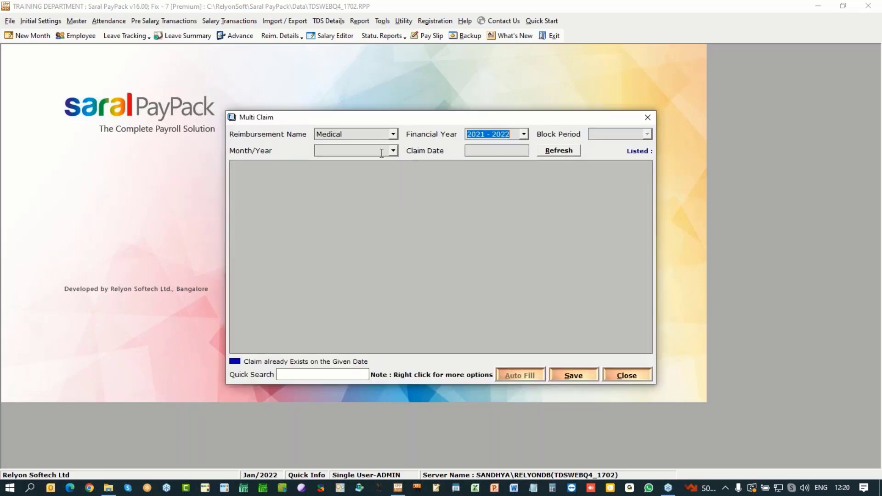
pyautogui.click(382, 151)
pyautogui.click(370, 162)
pyautogui.click(488, 155)
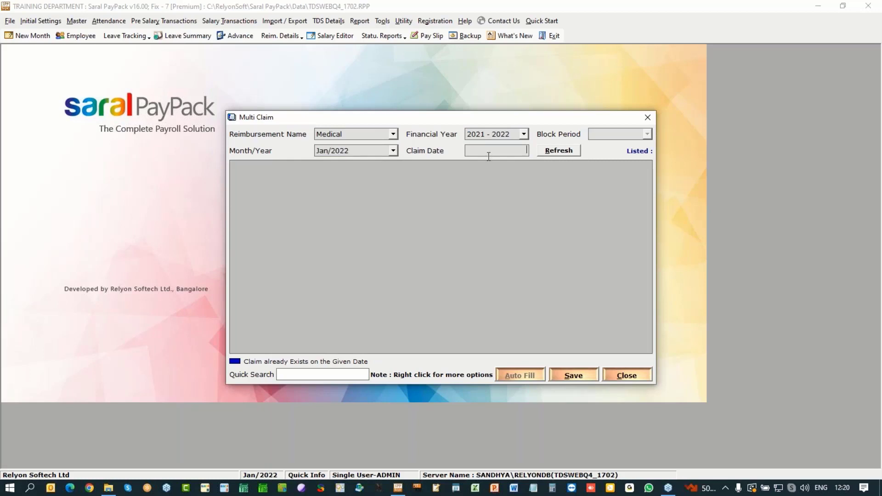
pyautogui.write('31/01')
pyautogui.write('/2022')
pyautogui.click(569, 153)
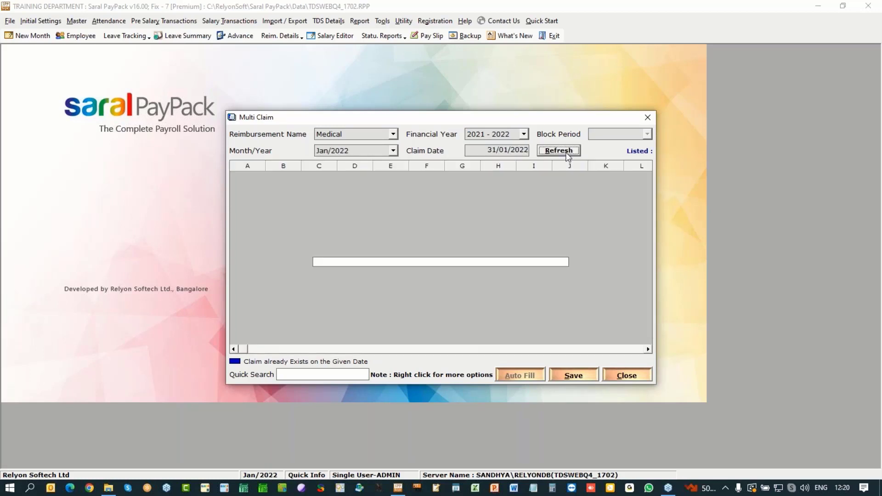
# Step: Auto-fill 1500.00 claims for the three employees, save them, and close the claim windows
pyautogui.click(520, 376)
pyautogui.click(570, 376)
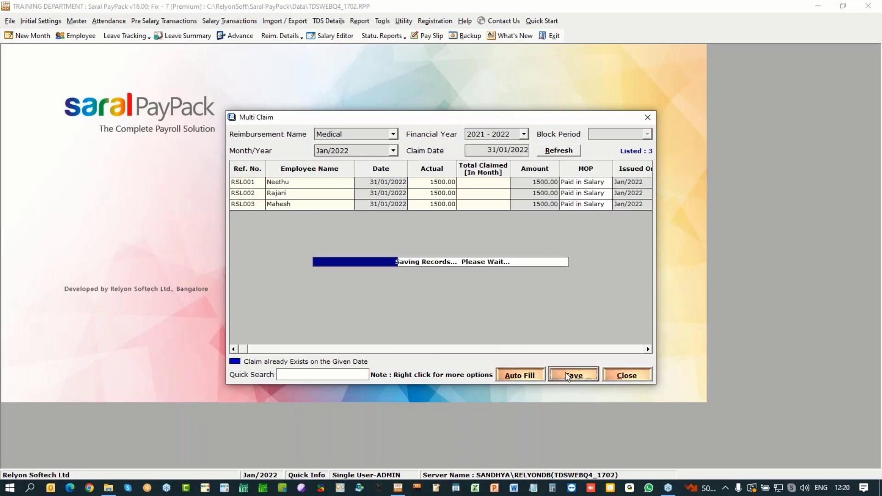
pyautogui.click(472, 283)
pyautogui.click(625, 376)
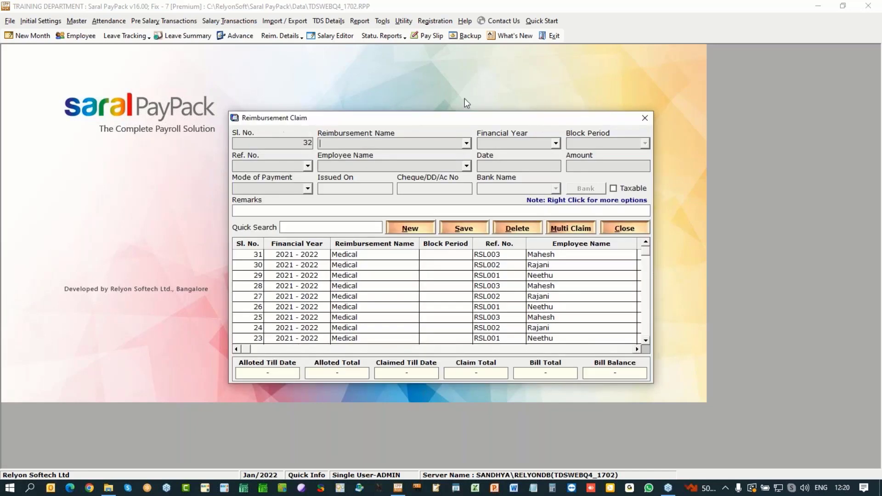
pyautogui.click(645, 118)
pyautogui.click(328, 20)
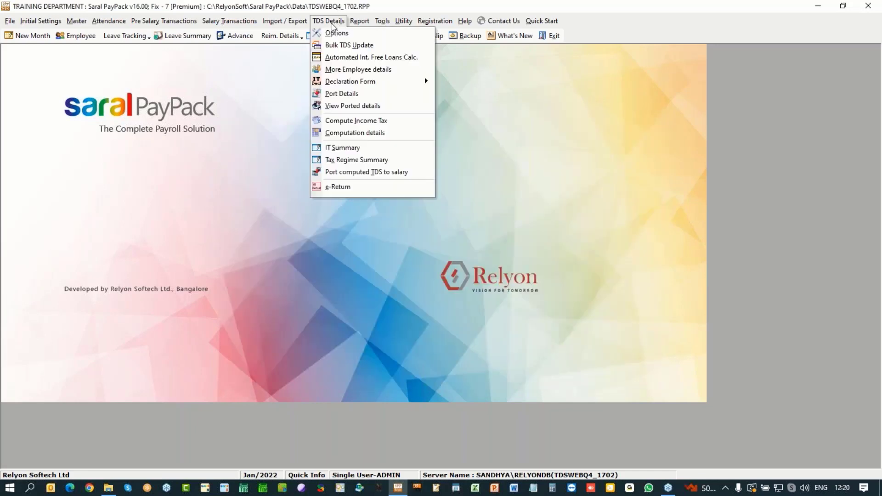
# Step: After updating salary calculation, port 2021 - 2022 TDS data for all four selected employees
pyautogui.click(340, 94)
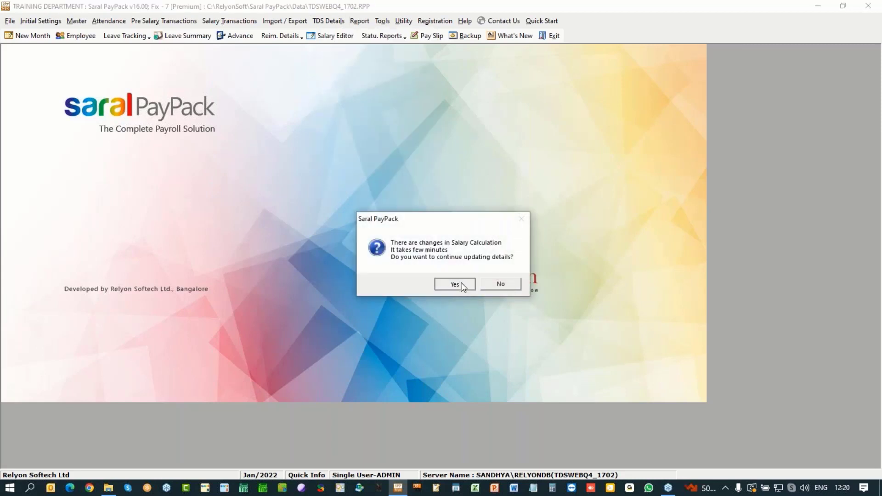
pyautogui.click(462, 282)
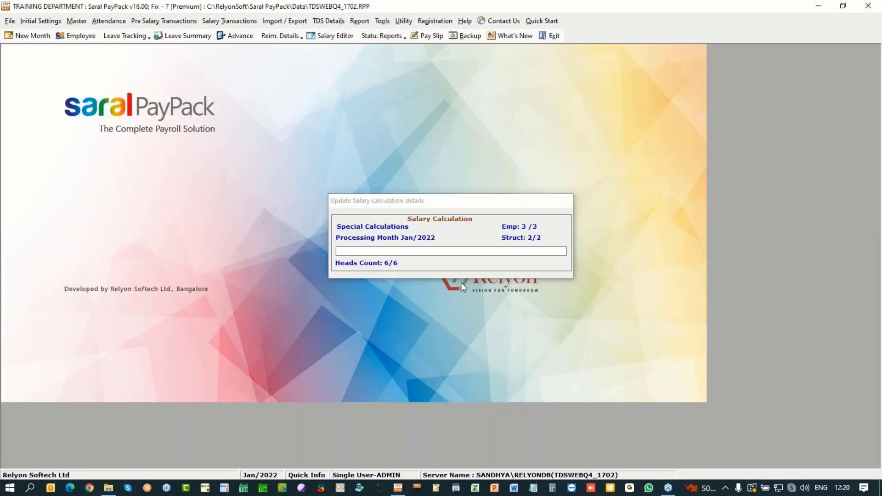
pyautogui.click(457, 282)
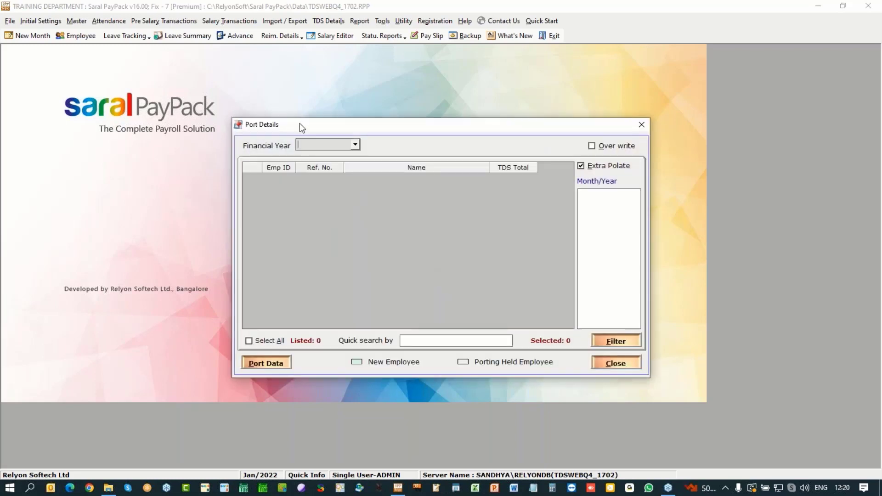
pyautogui.click(277, 343)
pyautogui.click(266, 363)
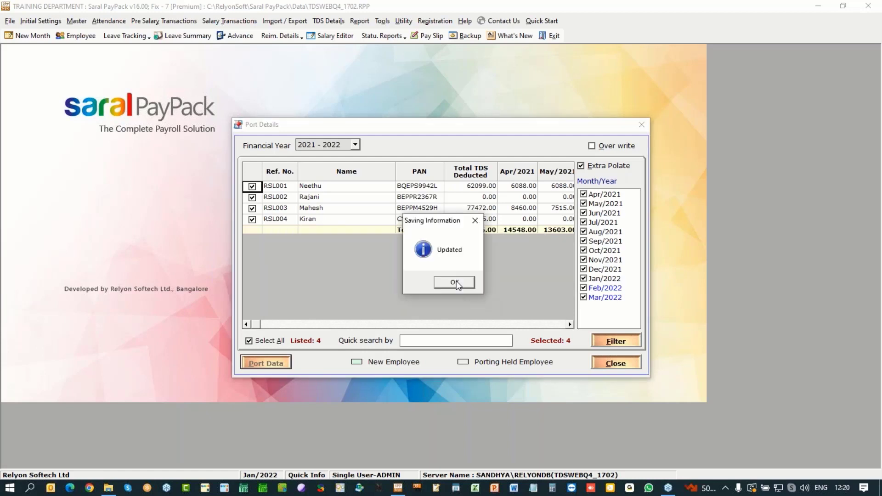
pyautogui.click(456, 281)
# Step: Open Port computed TDS to salary for January 2022, listing employees from all salary structures
pyautogui.click(616, 363)
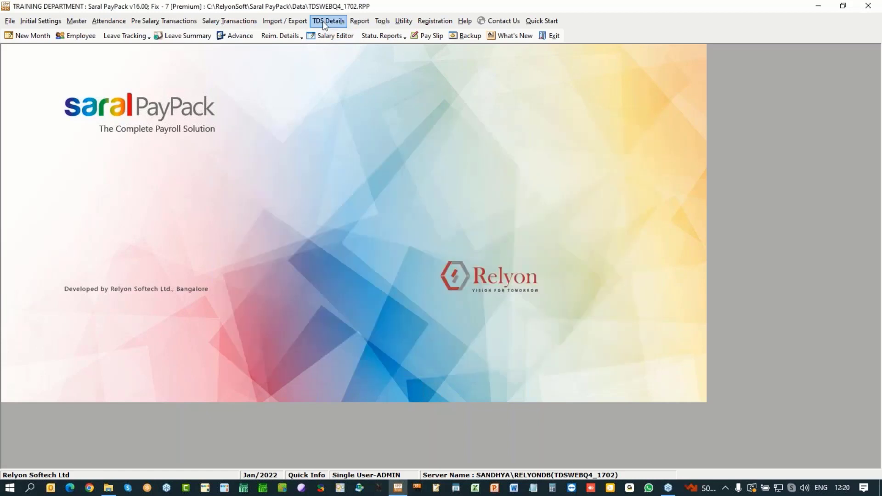
pyautogui.click(328, 21)
pyautogui.click(346, 120)
pyautogui.click(329, 20)
pyautogui.click(358, 172)
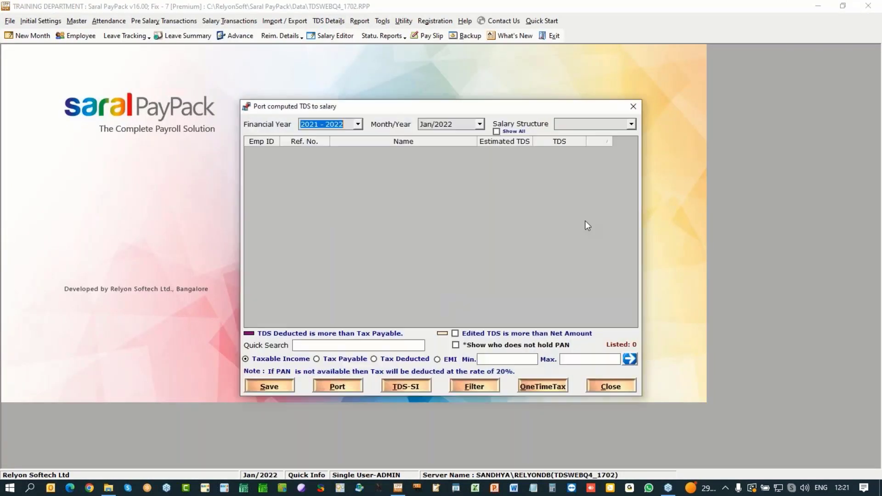
pyautogui.click(512, 133)
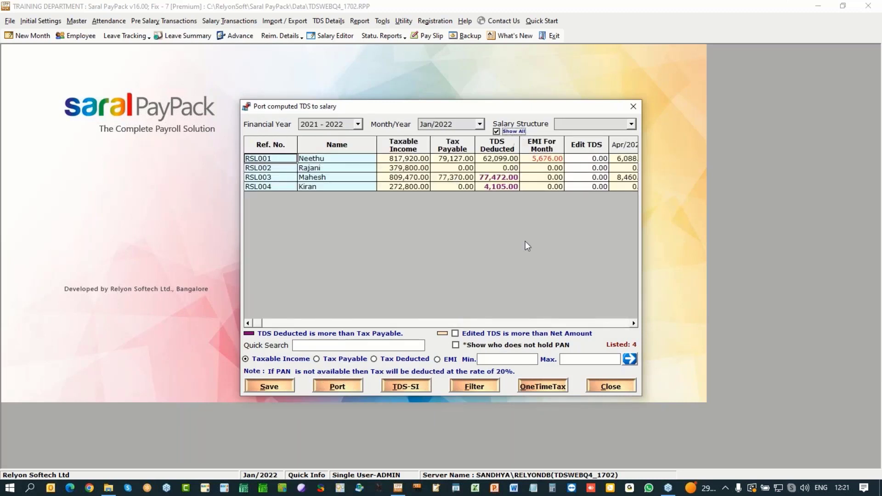
# Step: Review the third employee's TDS deducted and tax payable, and the third and fourth employees' monthly EMI
pyautogui.click(495, 178)
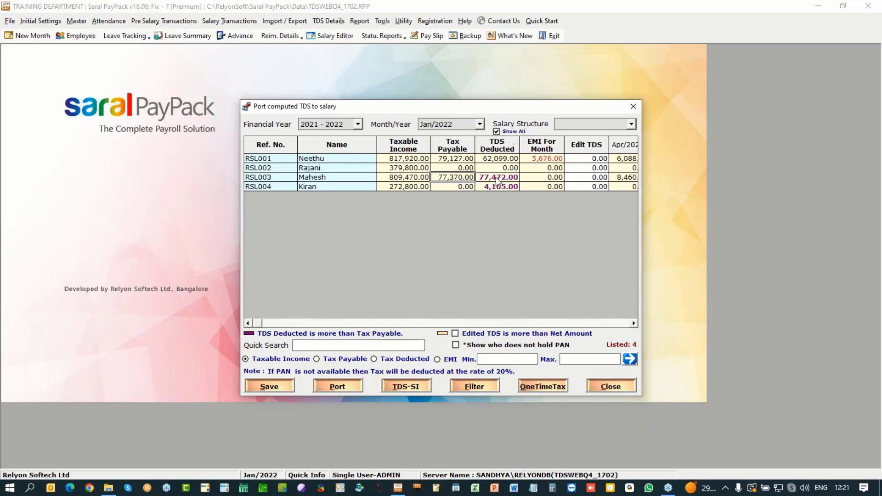
pyautogui.click(449, 181)
pyautogui.click(506, 179)
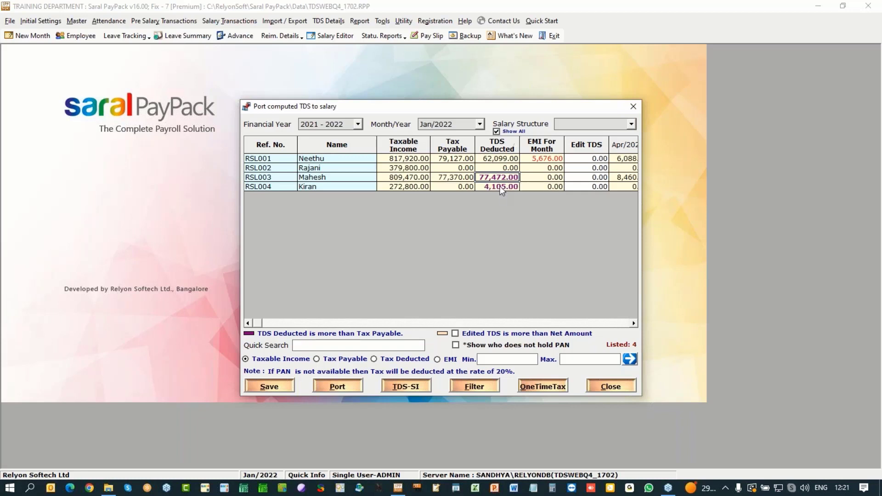
pyautogui.click(543, 180)
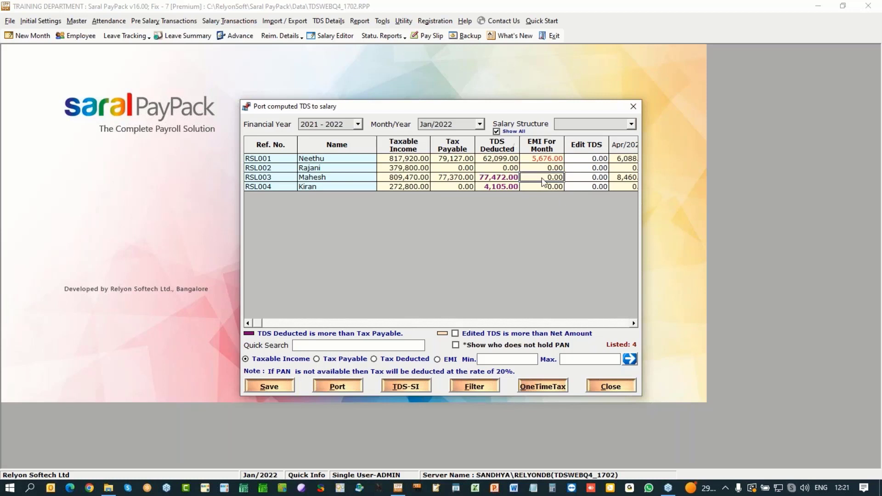
pyautogui.click(544, 186)
# Step: Port and save the computed TDS, raising the first employee's TDS deducted to 67,775.00
pyautogui.click(338, 386)
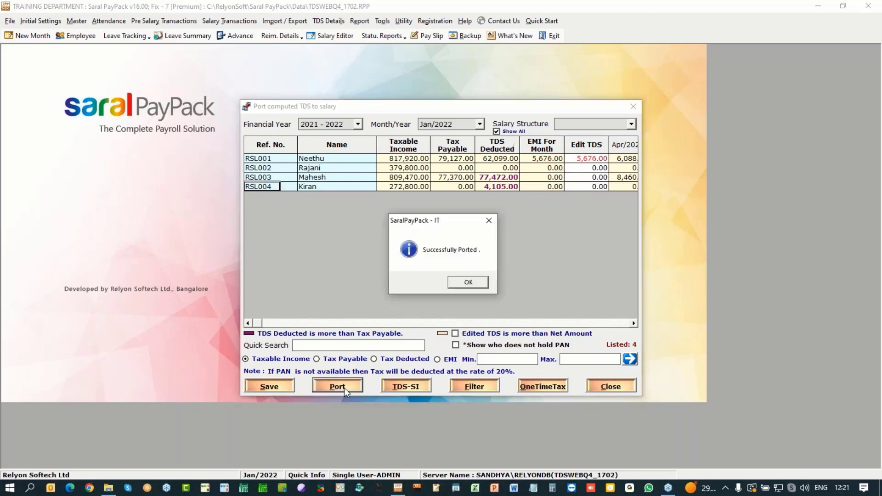
pyautogui.press('Return')
pyautogui.click(268, 388)
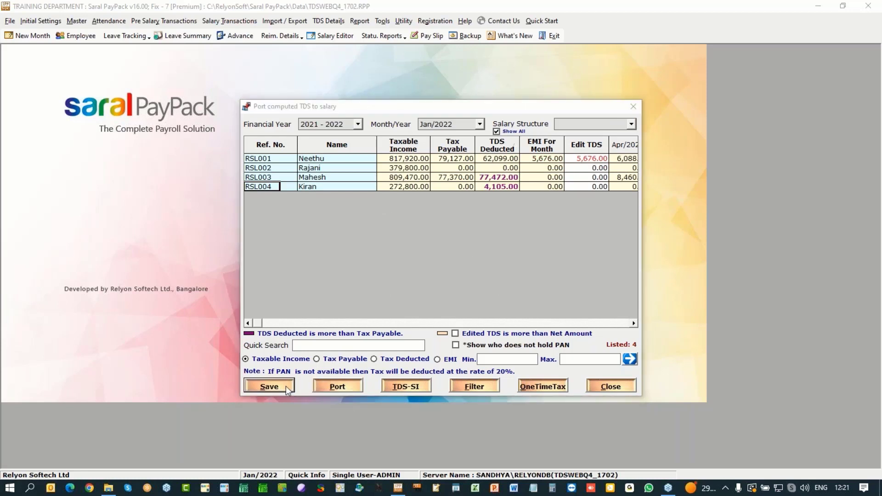
pyautogui.click(475, 285)
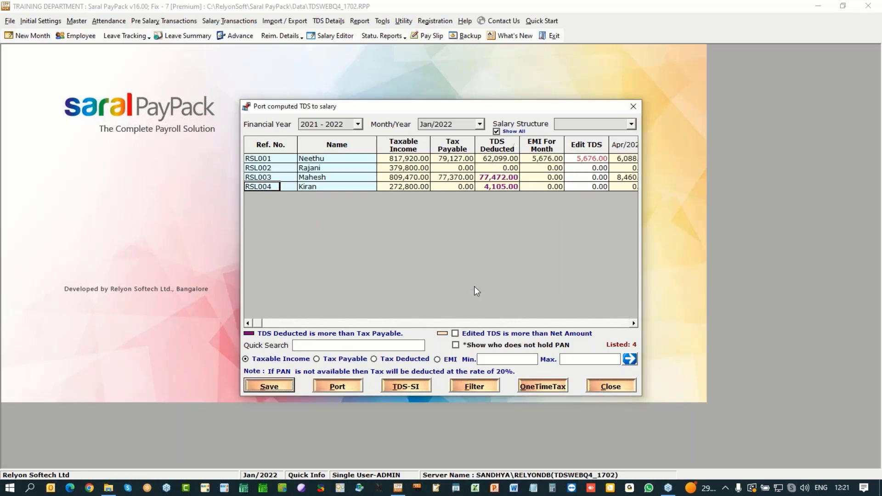
pyautogui.press('Return')
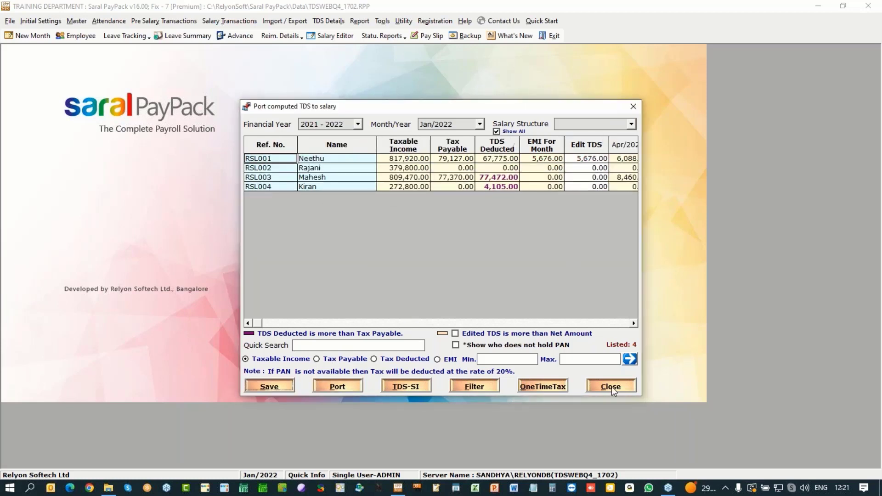
pyautogui.click(611, 385)
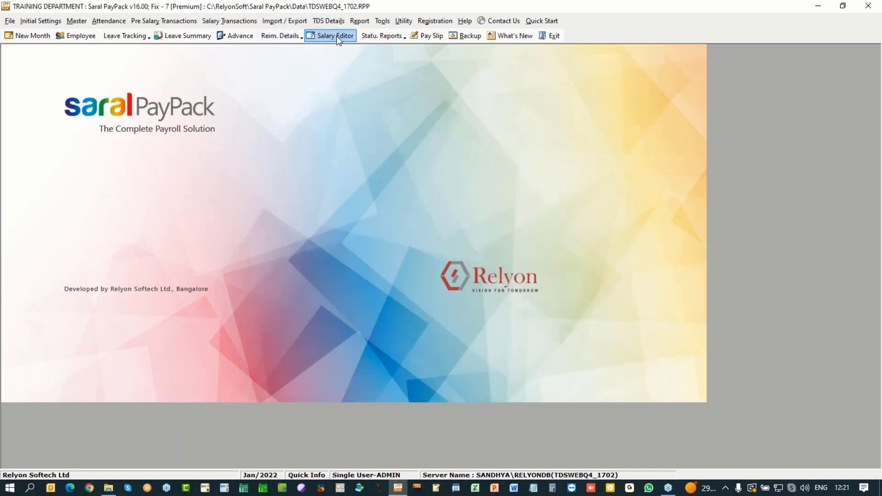
# Step: Recalculate January 2022 salaries and review the Manager structure, where the first manager's TDS is 5676.00
pyautogui.click(336, 36)
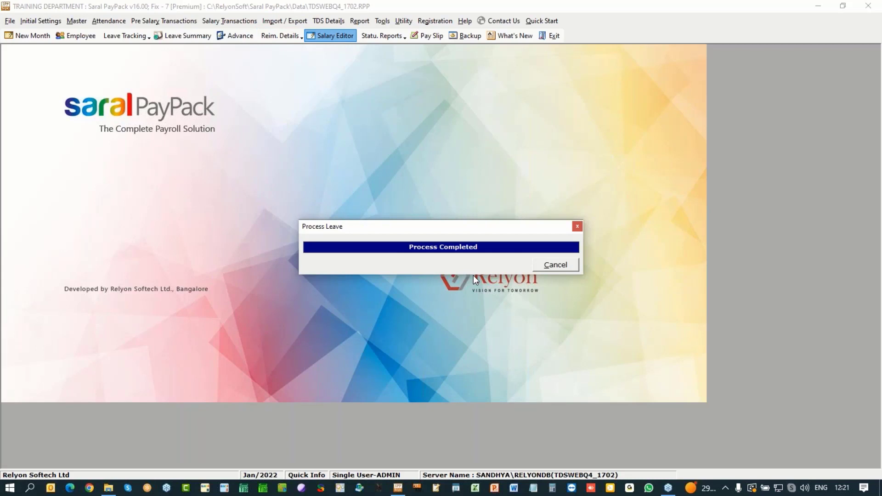
pyautogui.click(463, 285)
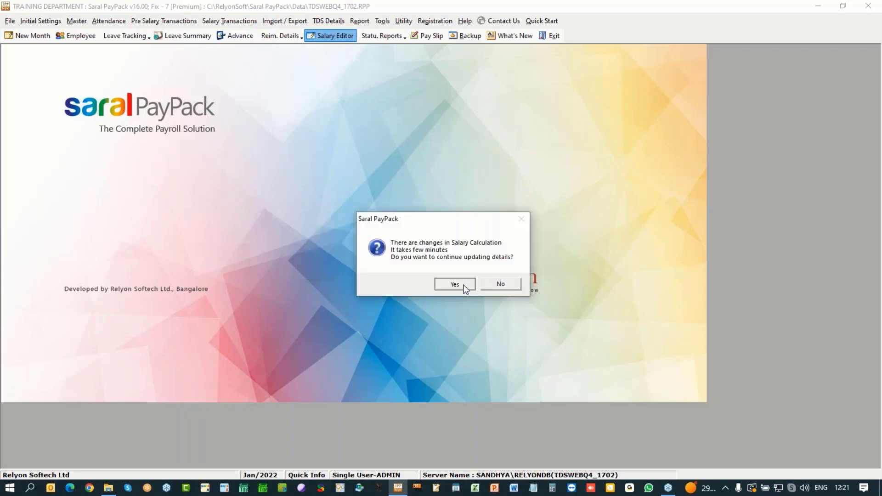
pyautogui.click(463, 285)
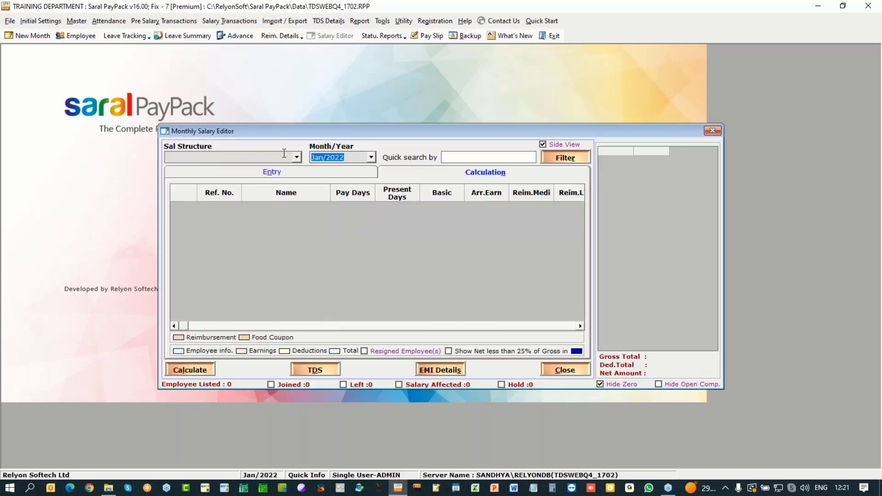
pyautogui.click(297, 157)
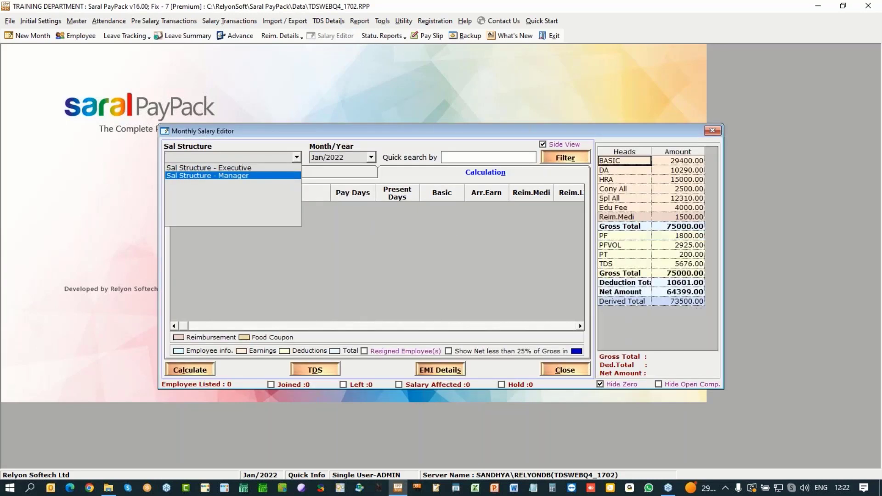
pyautogui.click(207, 176)
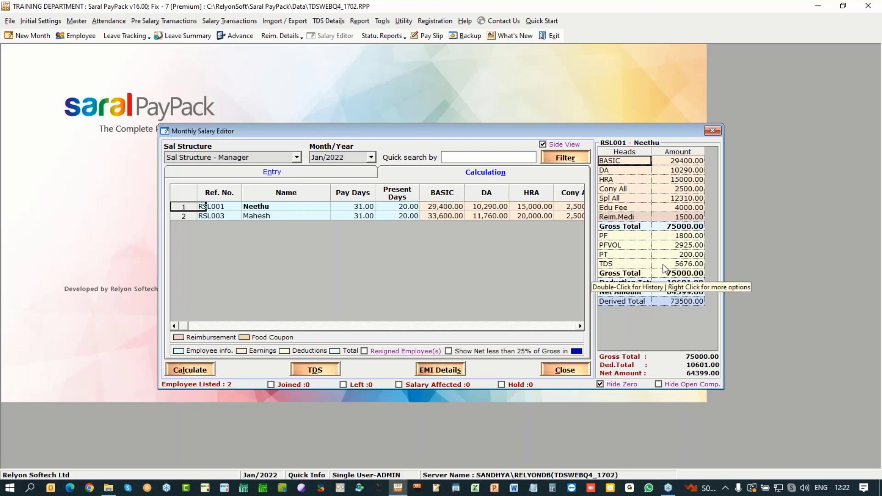
pyautogui.click(568, 373)
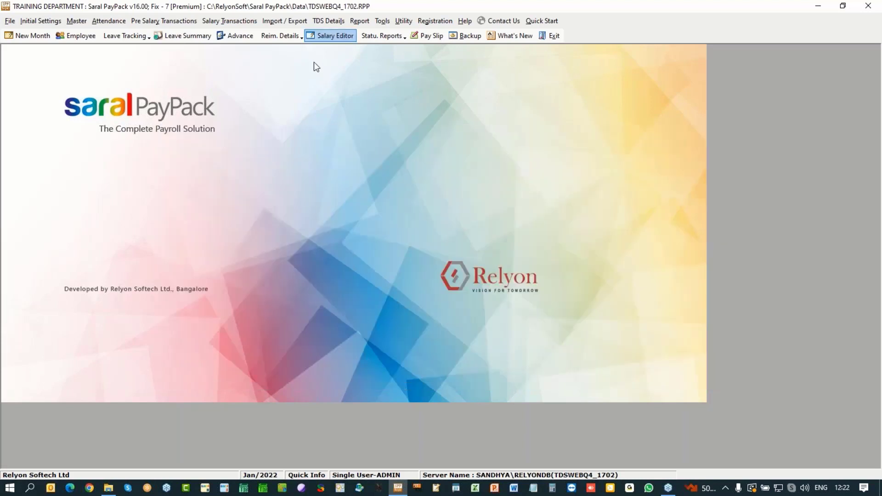
# Step: Create the Feb/2022 payroll month, confirming the leave processing and record update
pyautogui.click(328, 21)
pyautogui.click(568, 145)
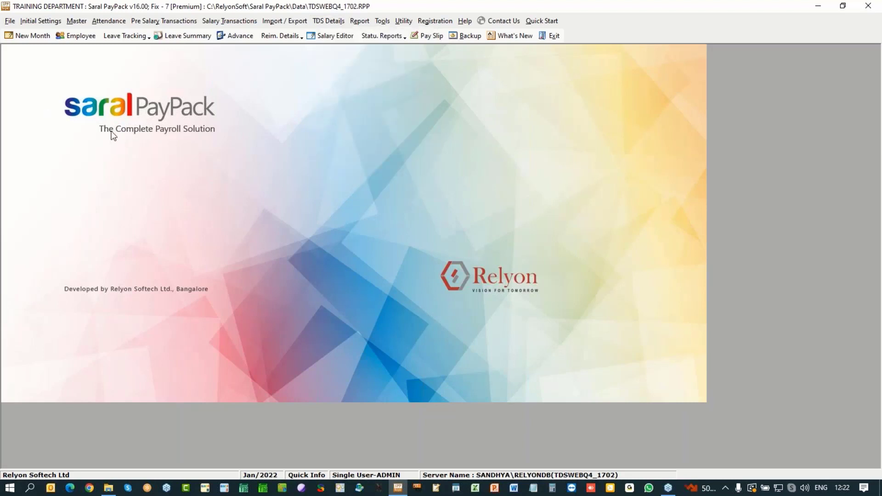
pyautogui.click(24, 36)
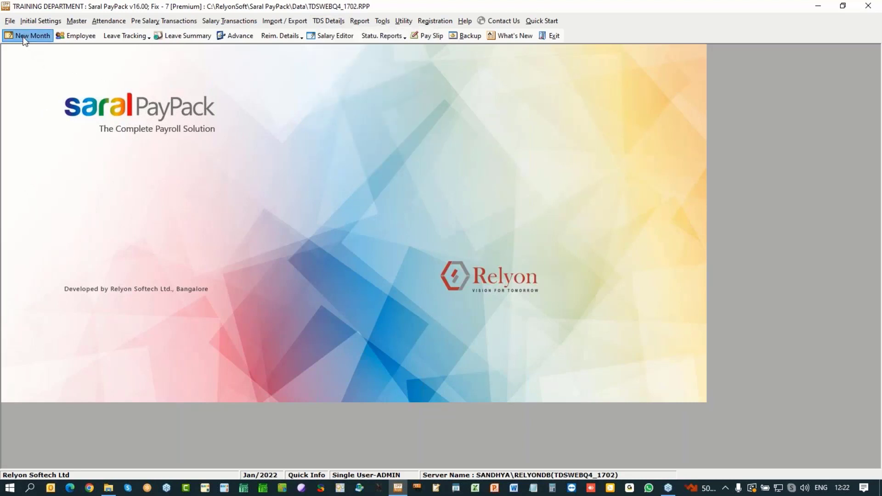
pyautogui.press('Return')
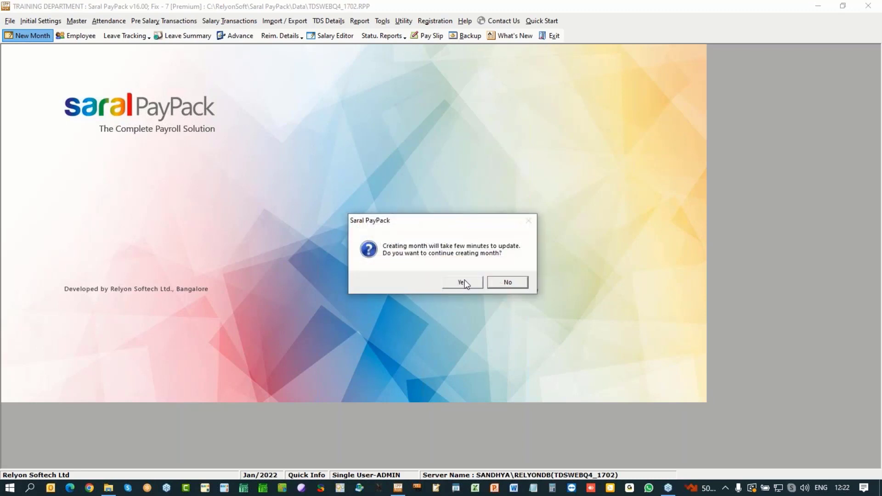
pyautogui.click(465, 281)
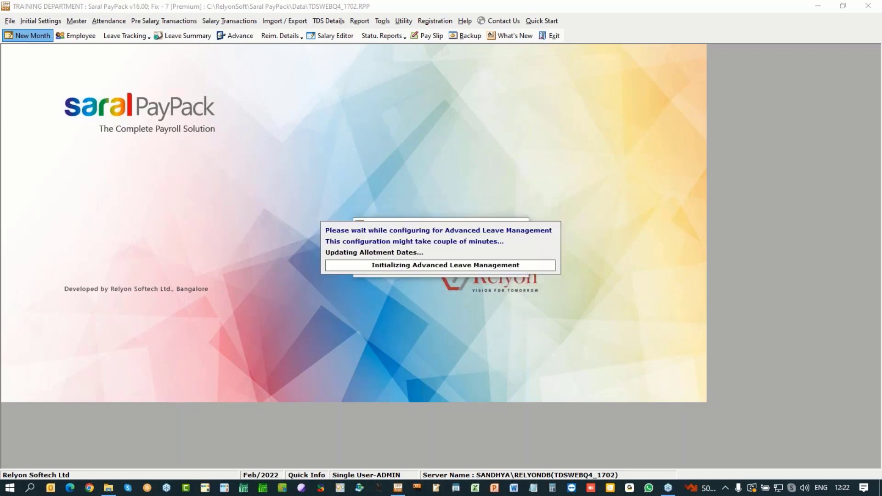
pyautogui.press('Return')
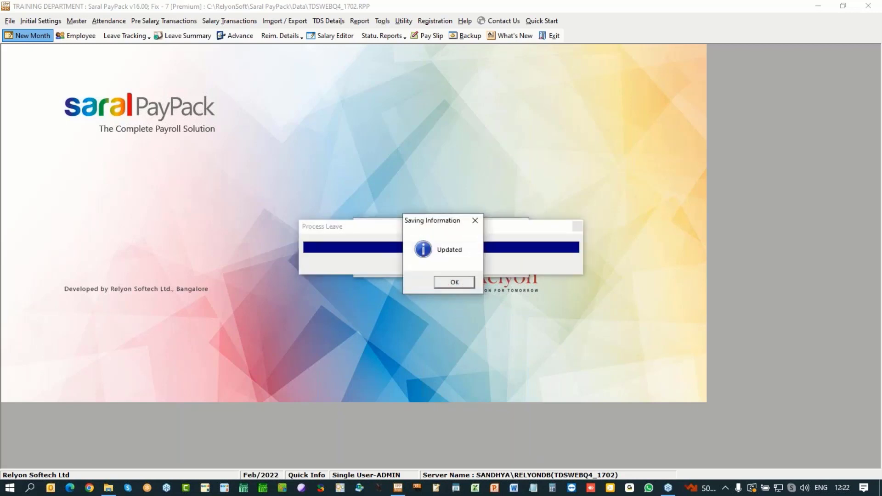
pyautogui.press('Return')
pyautogui.click(487, 265)
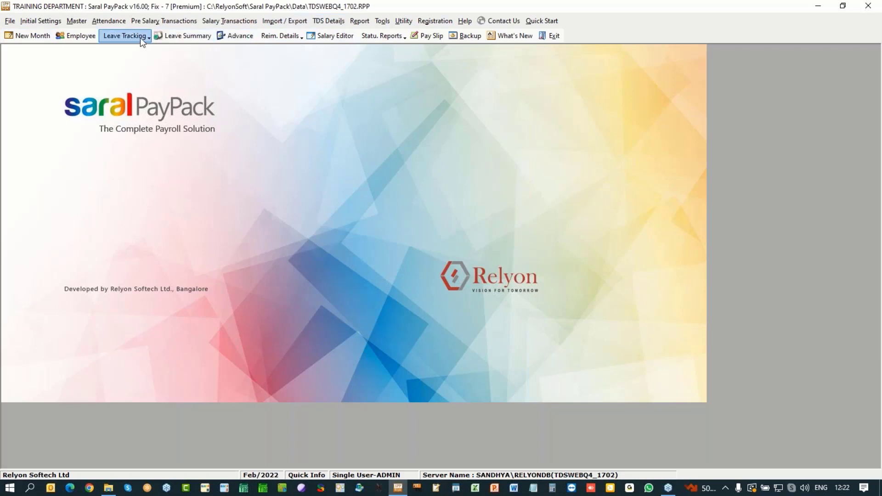
pyautogui.click(183, 35)
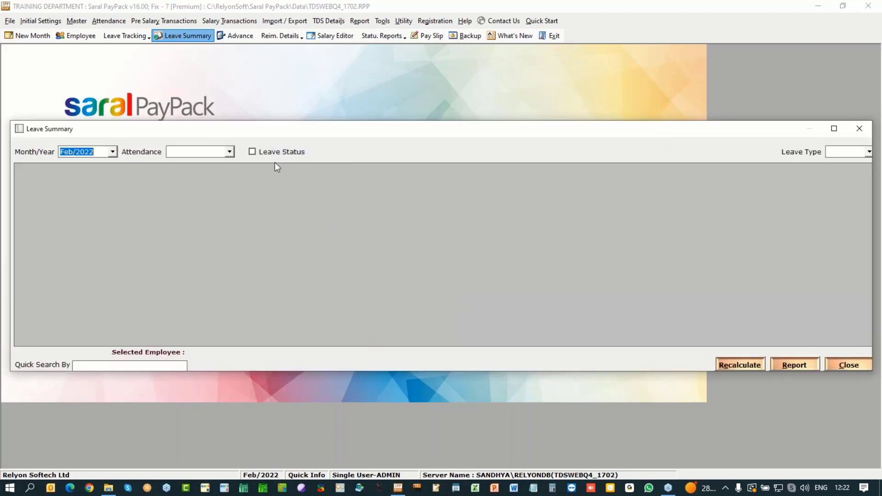
pyautogui.moveTo(614, 129); pyautogui.dragTo(526, 119)
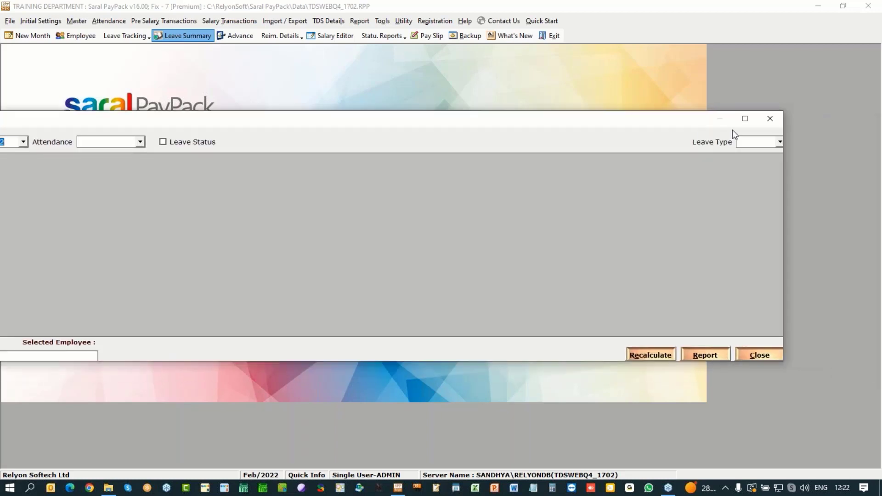
pyautogui.click(780, 142)
pyautogui.click(756, 176)
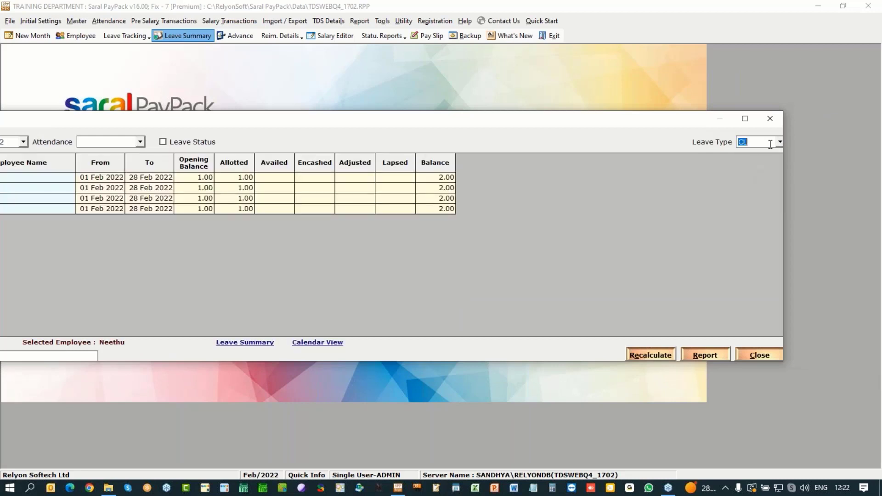
pyautogui.click(780, 142)
pyautogui.click(744, 168)
pyautogui.moveTo(655, 120); pyautogui.dragTo(747, 115)
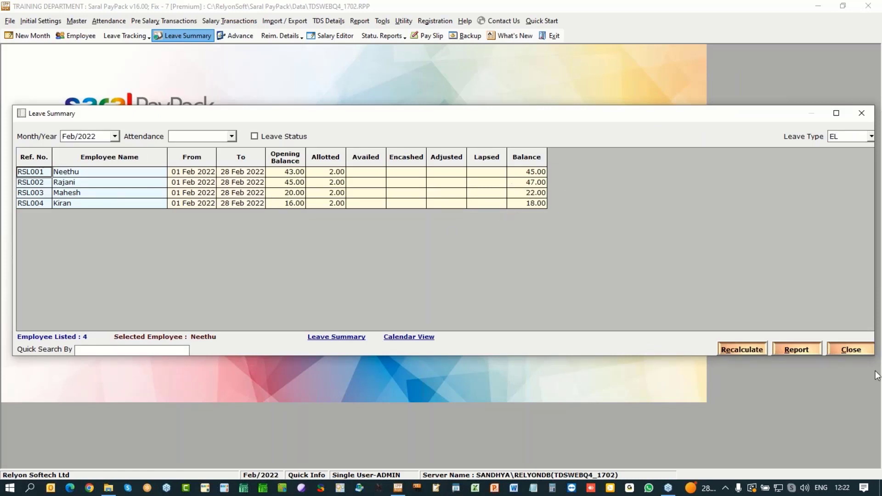
pyautogui.click(857, 349)
pyautogui.click(102, 20)
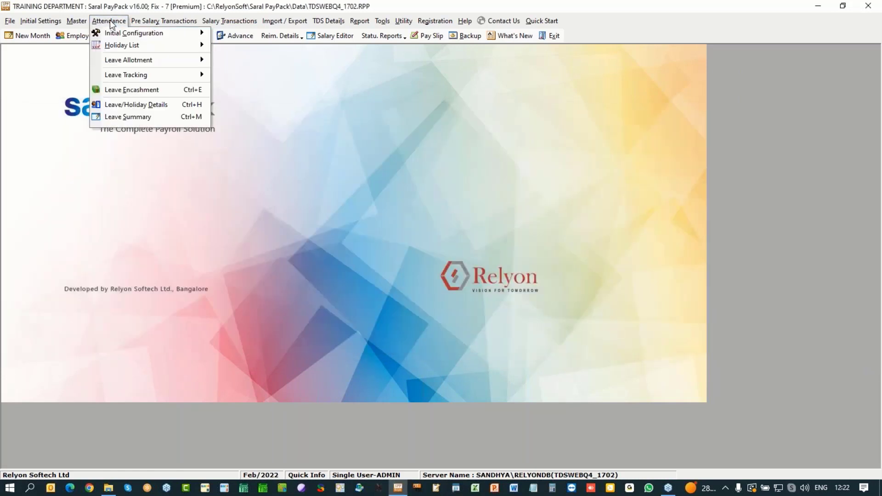
# Step: Start a leave encashment for the second employee of 30 EL days, replacing 42.00
pyautogui.click(120, 86)
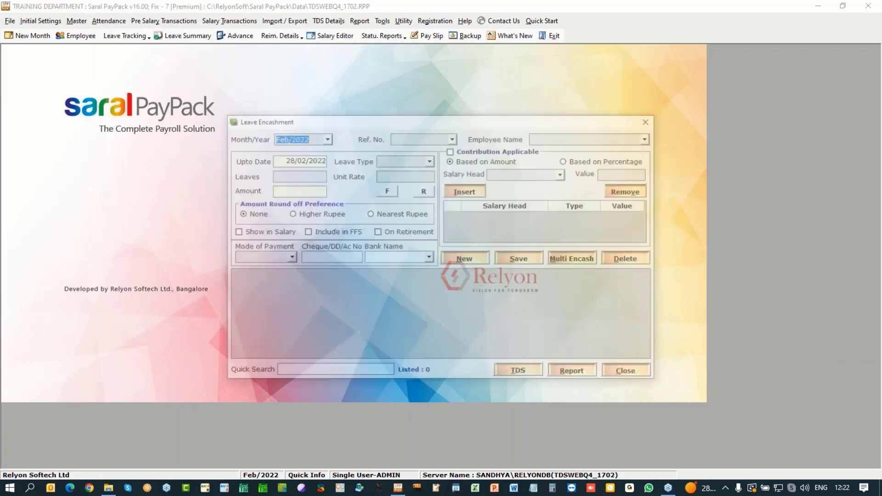
pyautogui.click(452, 137)
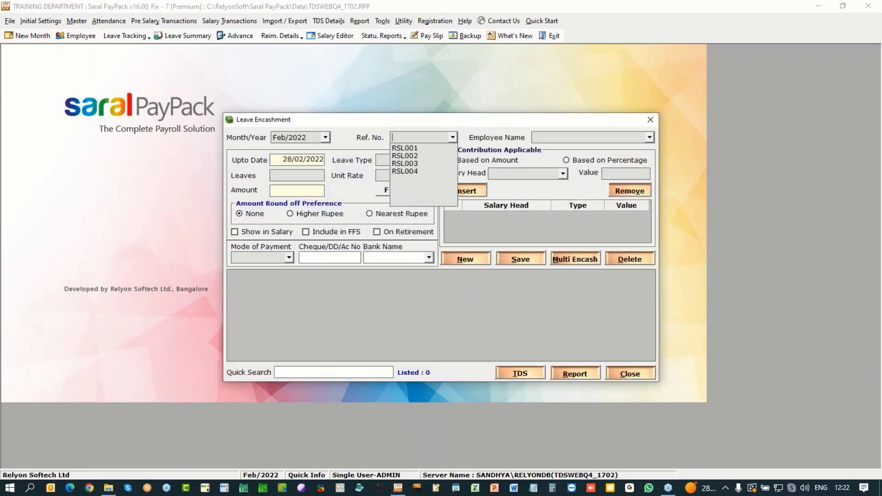
pyautogui.click(431, 157)
pyautogui.click(429, 160)
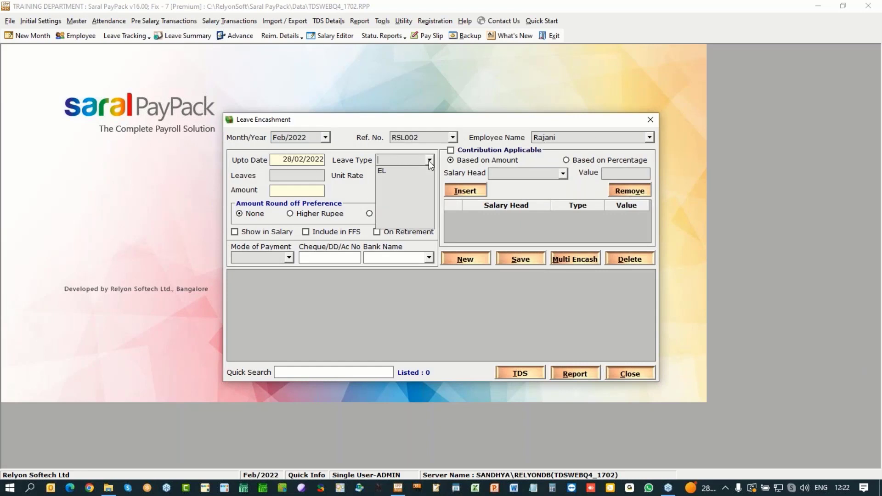
pyautogui.click(400, 168)
pyautogui.moveTo(305, 175); pyautogui.dragTo(355, 176)
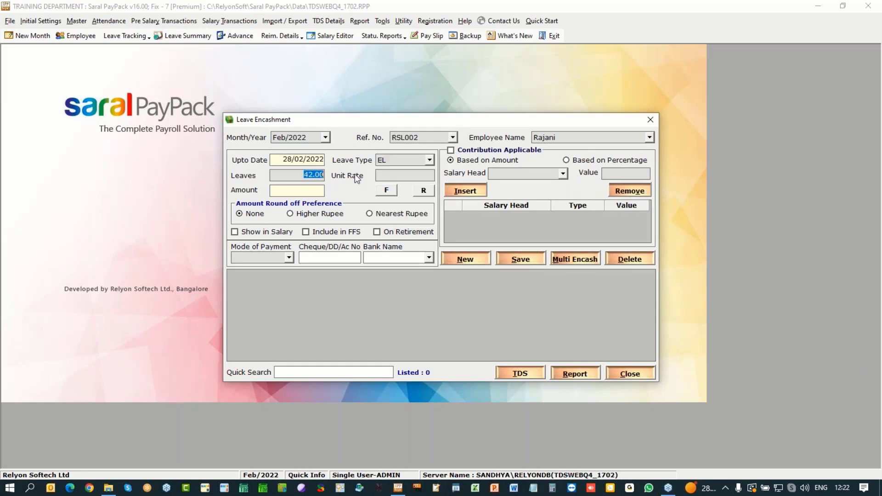
pyautogui.write('30')
pyautogui.press('Tab')
# Step: Base the unit rate on BASIC, pay through salary rounded up, and save the 15,429.00 encashment
pyautogui.click(424, 191)
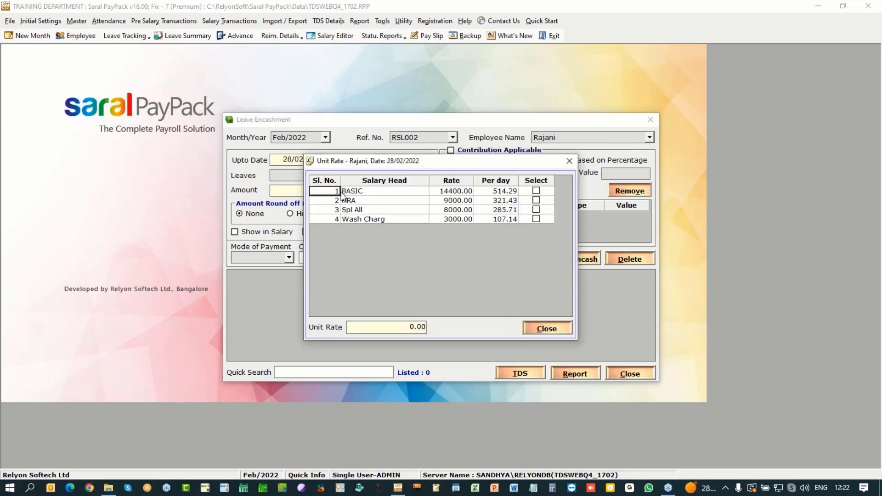
pyautogui.click(534, 191)
pyautogui.click(543, 329)
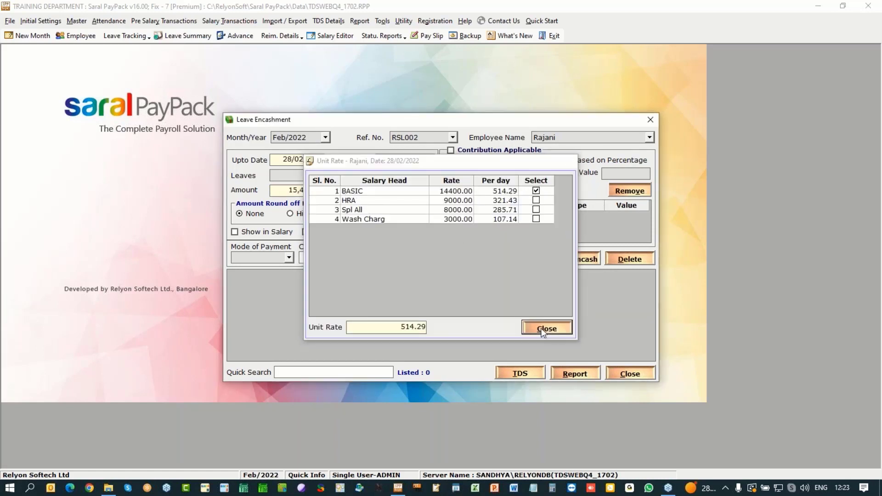
pyautogui.click(255, 233)
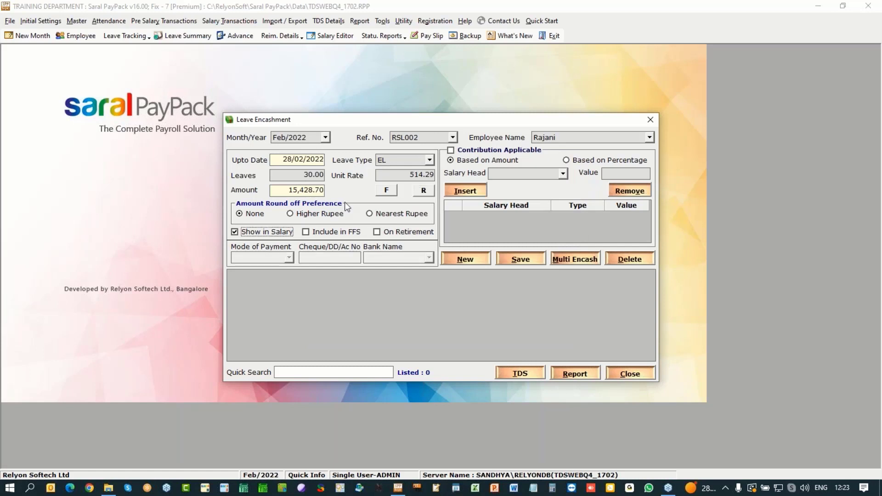
pyautogui.click(322, 214)
pyautogui.click(536, 263)
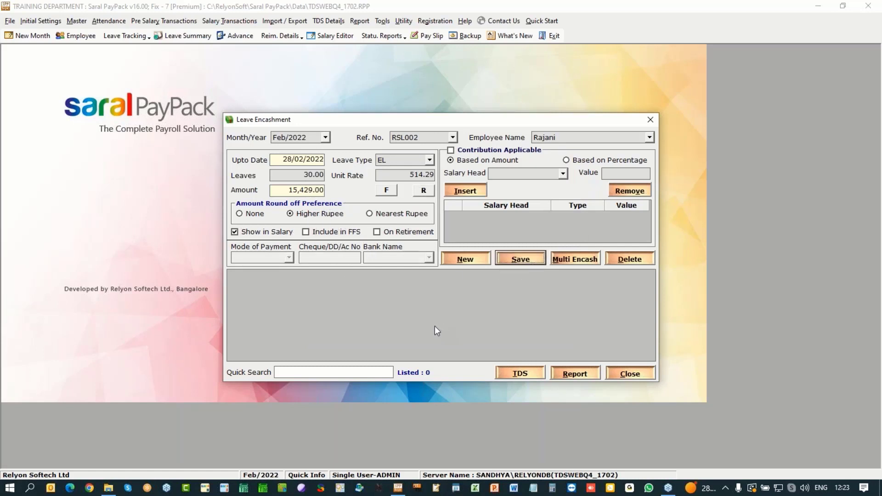
pyautogui.click(451, 281)
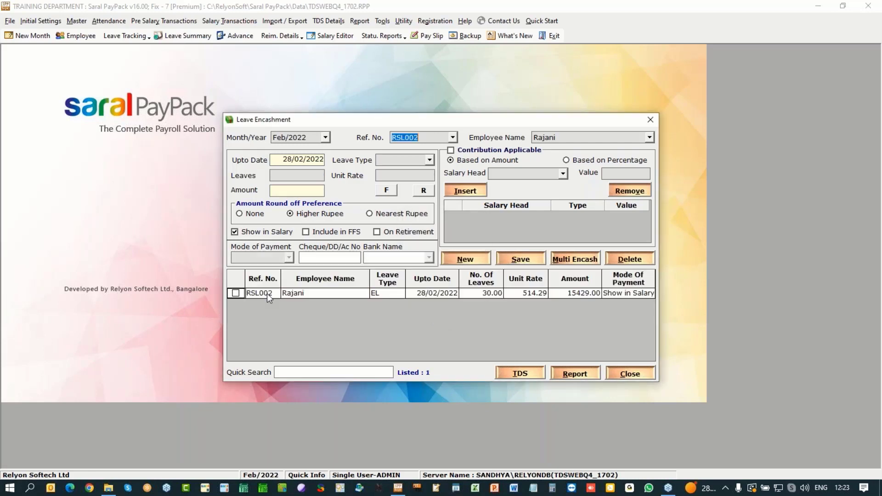
pyautogui.click(235, 294)
# Step: Try computing one-time tax on the encashment; it fails twice, so close without saving
pyautogui.click(529, 374)
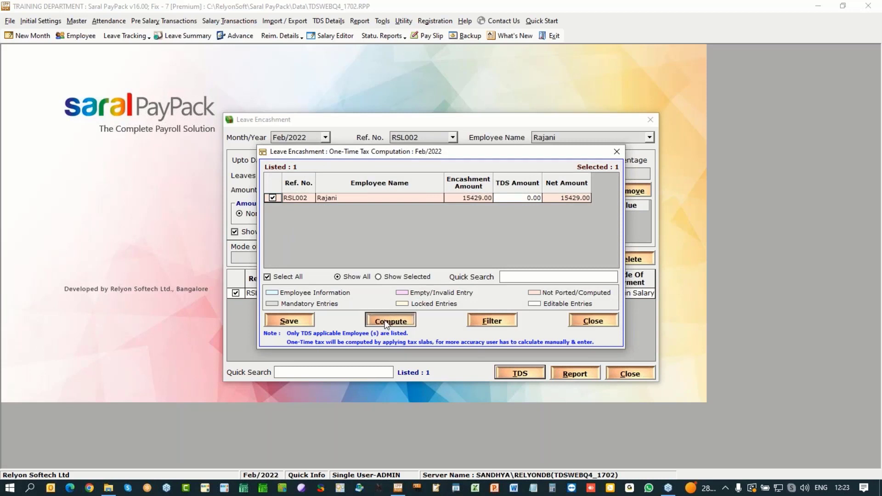
pyautogui.click(386, 323)
pyautogui.click(517, 285)
pyautogui.click(531, 199)
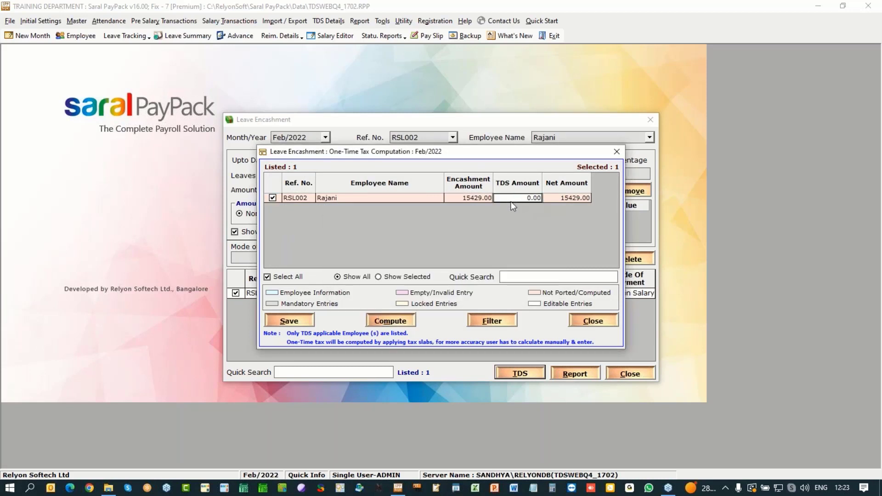
pyautogui.click(398, 321)
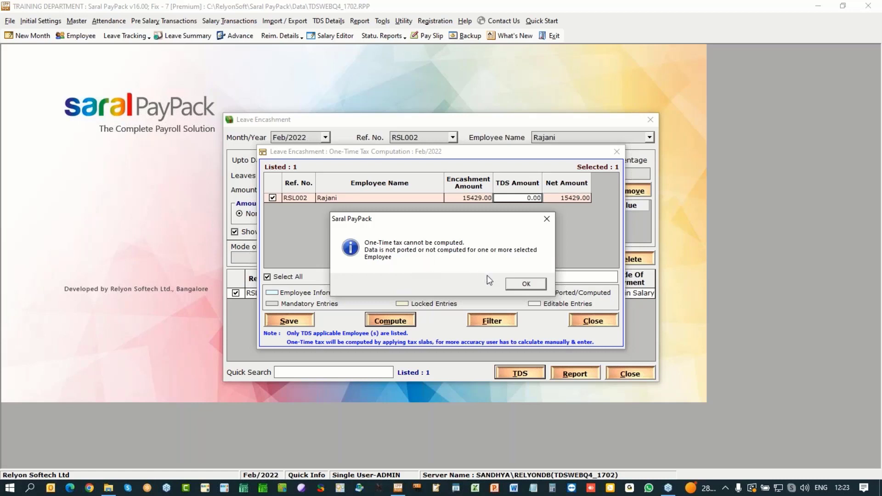
pyautogui.click(526, 285)
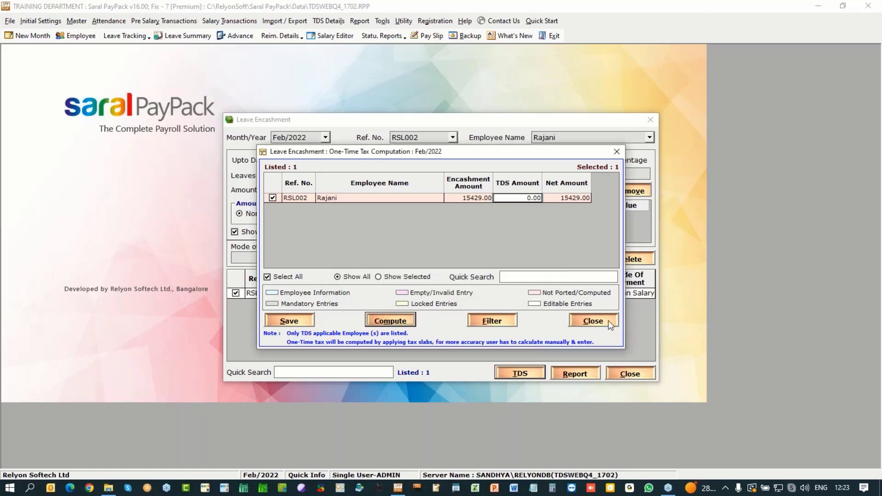
pyautogui.click(608, 321)
pyautogui.click(454, 284)
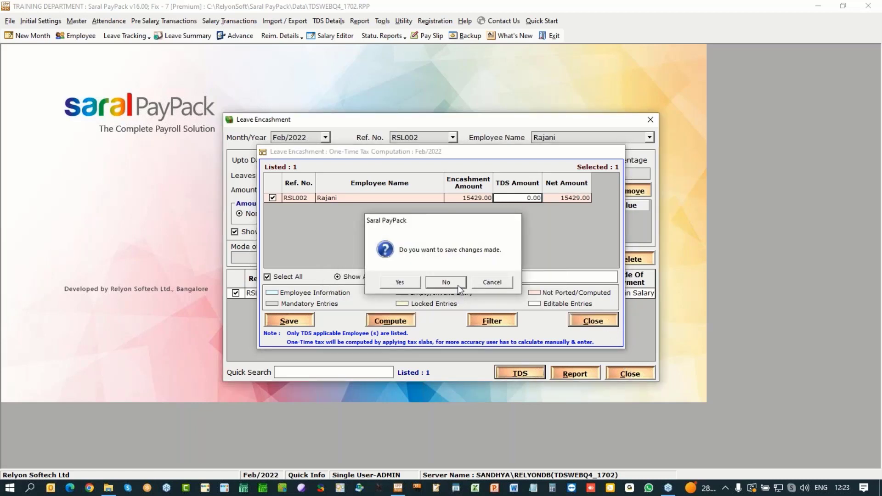
# Step: Close the encashment form and open TDS Port Details, accepting the salary and theoretical salary updates
pyautogui.click(621, 372)
pyautogui.click(328, 20)
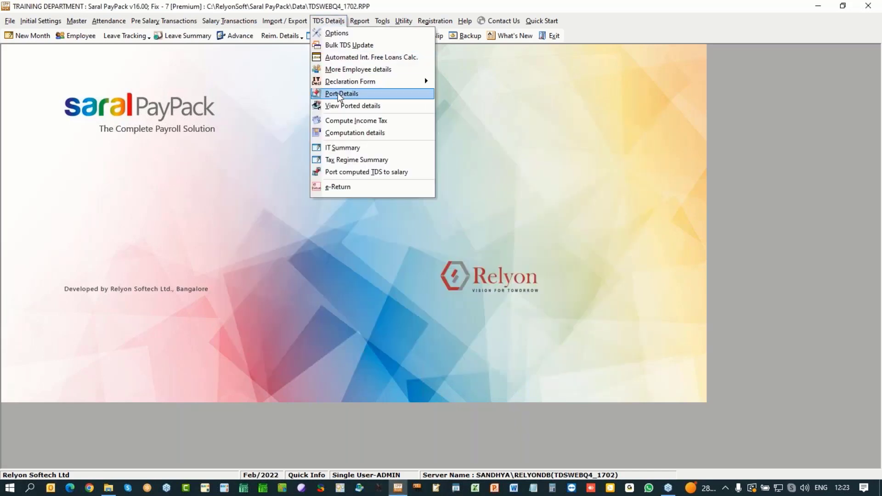
pyautogui.click(417, 129)
pyautogui.click(453, 285)
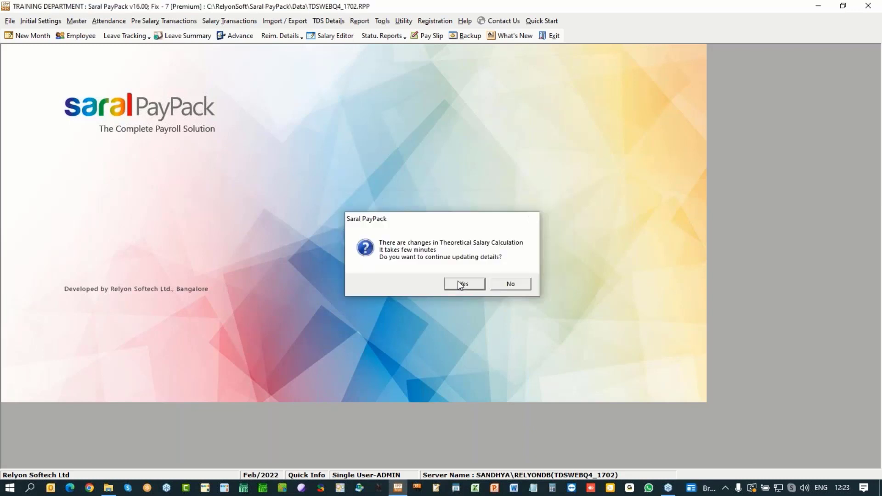
pyautogui.click(458, 281)
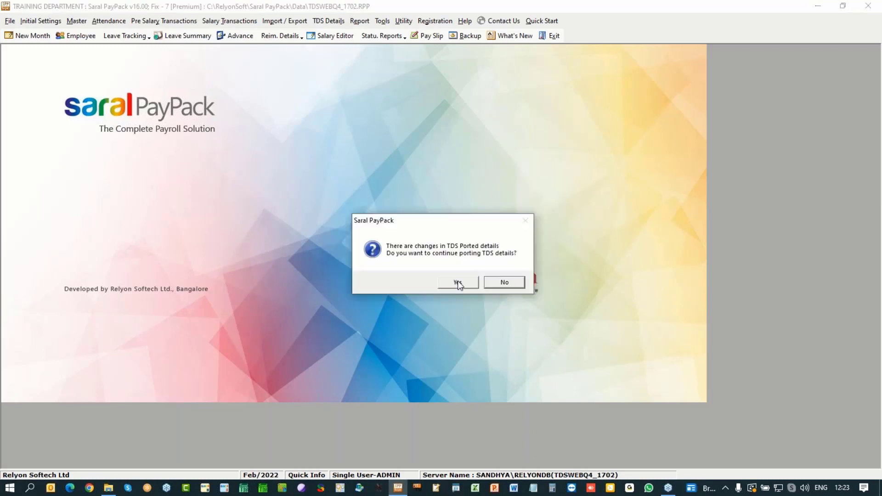
pyautogui.click(457, 282)
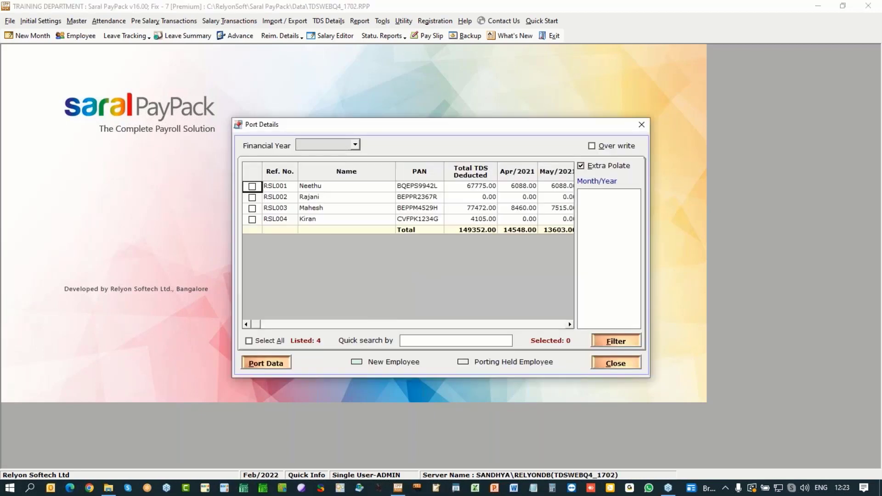
# Step: Port 2021-2022 TDS data for all four employees, then reopen Attendance > Leave Encashment
pyautogui.click(272, 338)
pyautogui.click(272, 361)
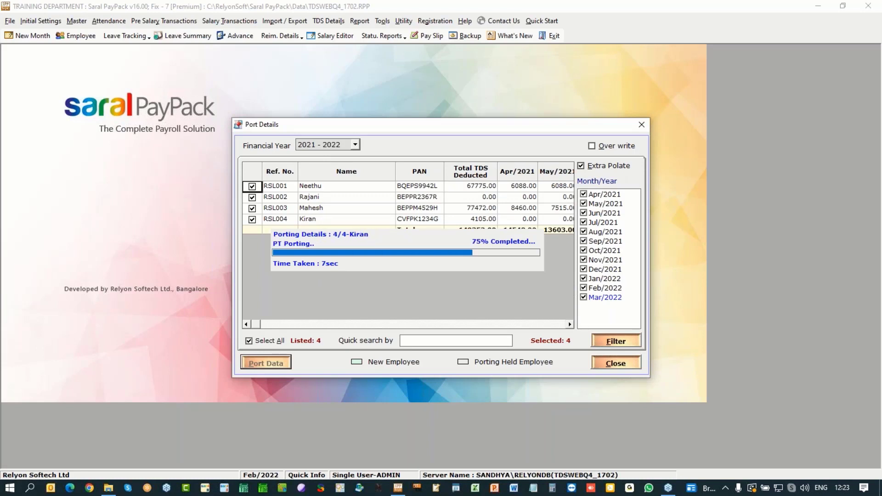
pyautogui.click(455, 282)
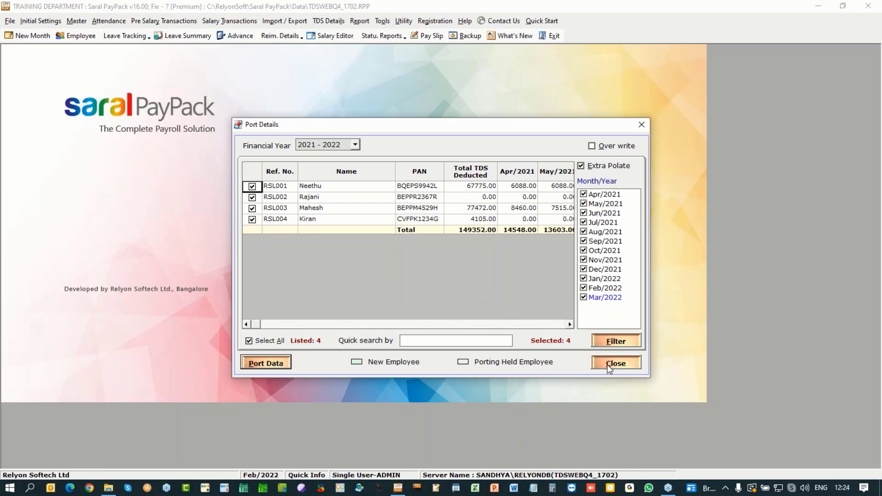
pyautogui.click(616, 364)
pyautogui.click(109, 21)
pyautogui.click(131, 89)
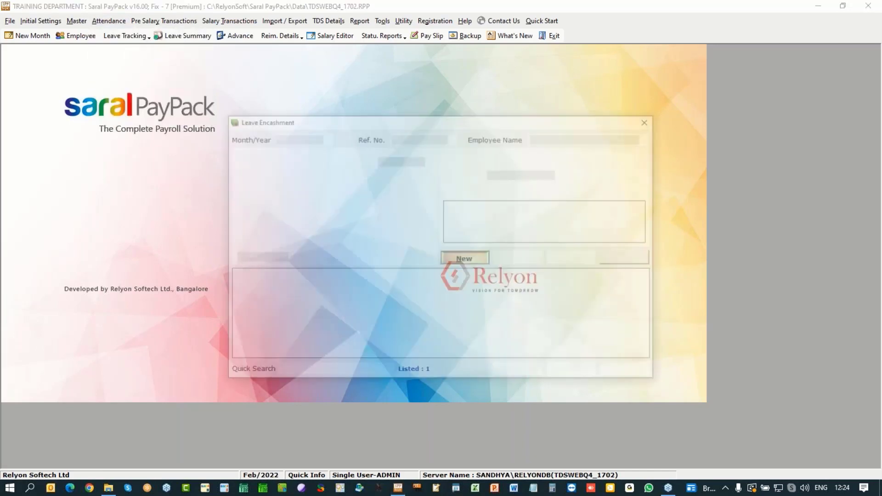
# Step: Save a one-time tax of 0.00 TDS on the 15,429.00 encashment, then close both forms
pyautogui.click(236, 293)
pyautogui.click(518, 373)
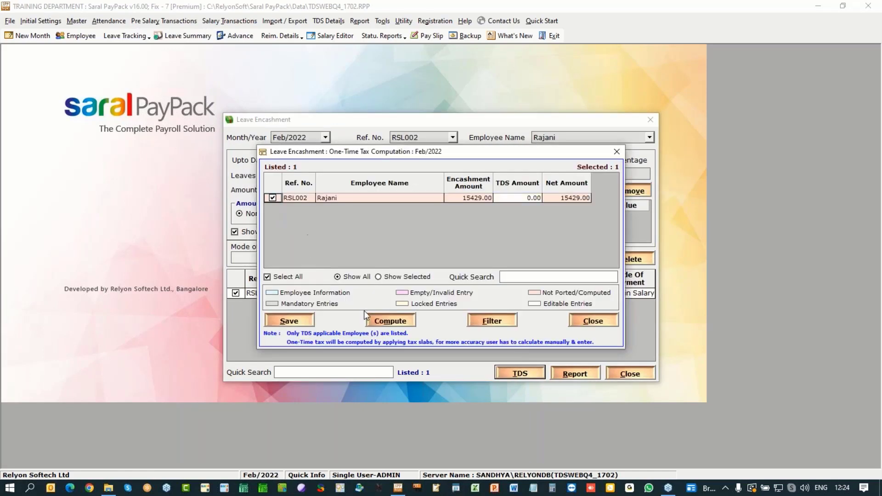
pyautogui.moveTo(526, 199)
pyautogui.click(286, 321)
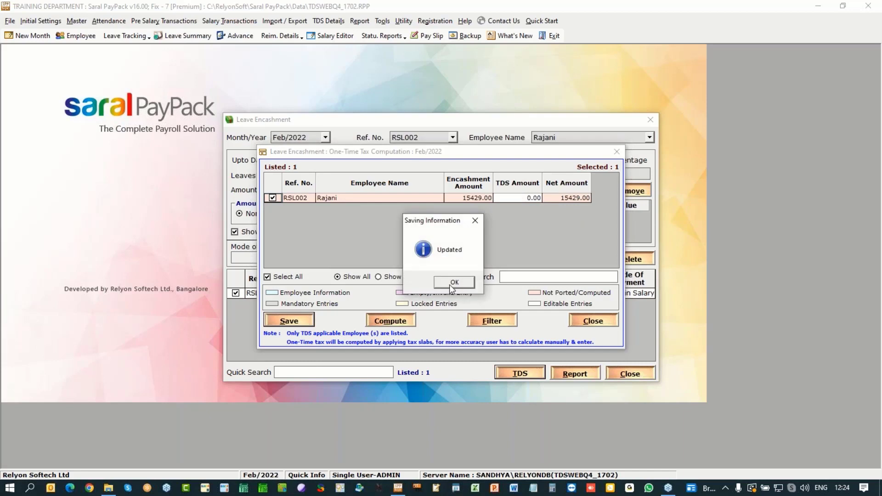
pyautogui.click(451, 286)
pyautogui.click(578, 321)
pyautogui.click(628, 373)
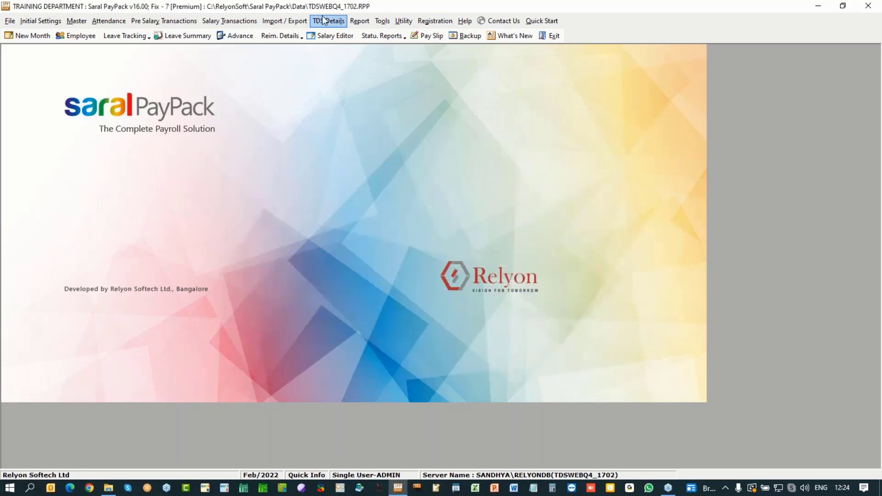
# Step: Open Port computed TDS to salary for Feb/2022, accepting the updates and listing all salary structures
pyautogui.click(329, 20)
pyautogui.click(381, 132)
pyautogui.click(464, 283)
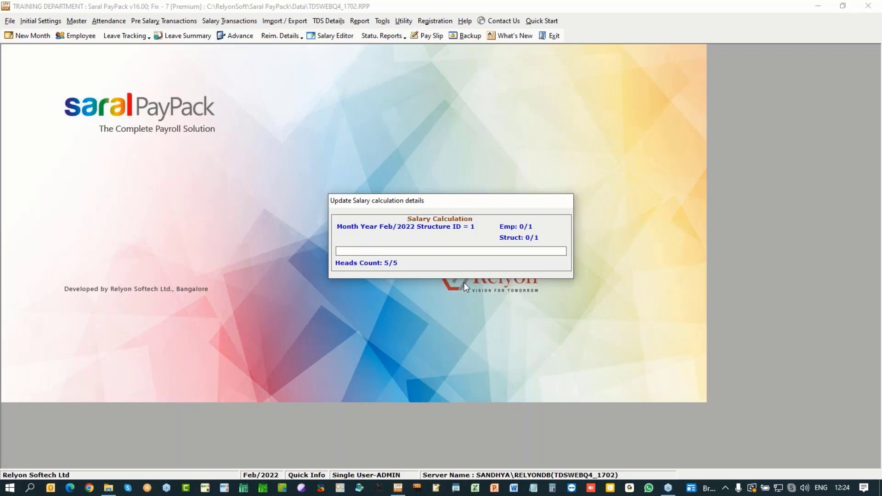
pyautogui.click(464, 282)
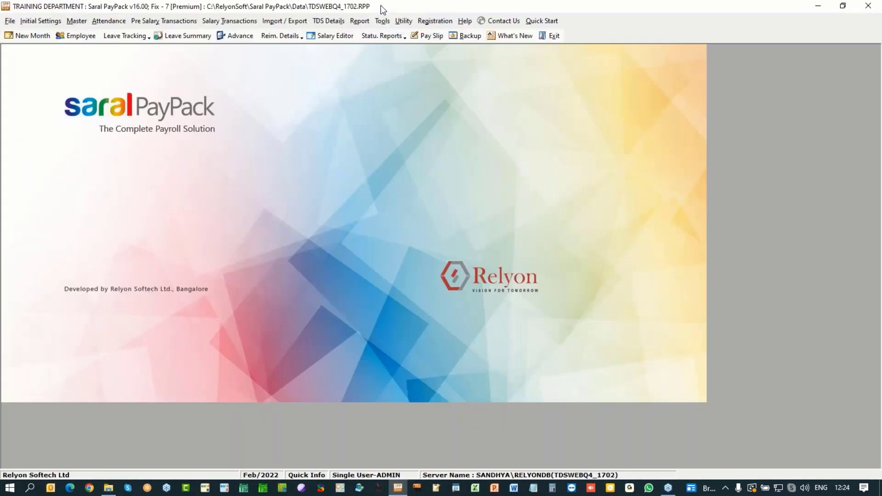
pyautogui.click(327, 21)
pyautogui.click(346, 174)
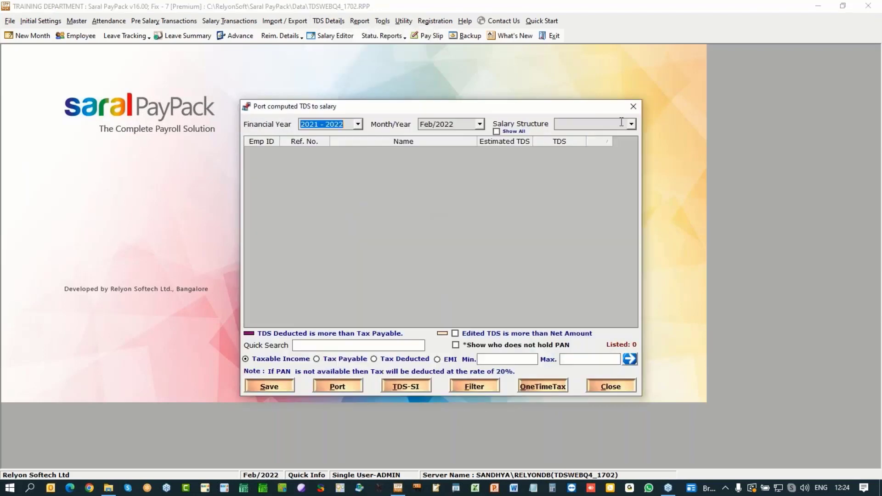
pyautogui.click(509, 132)
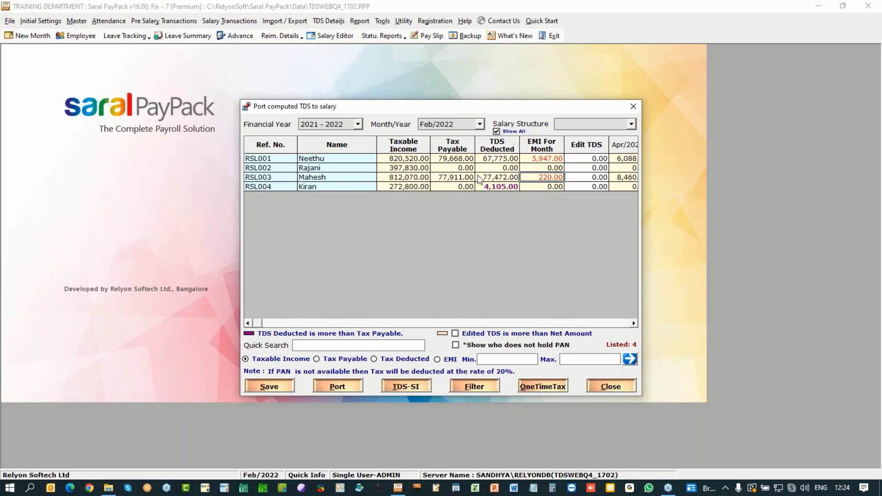
# Step: Port and save the computed TDS, raising TDS deducted to 73,722.00 and 77,692.00
pyautogui.click(332, 387)
pyautogui.press('Return')
pyautogui.click(273, 384)
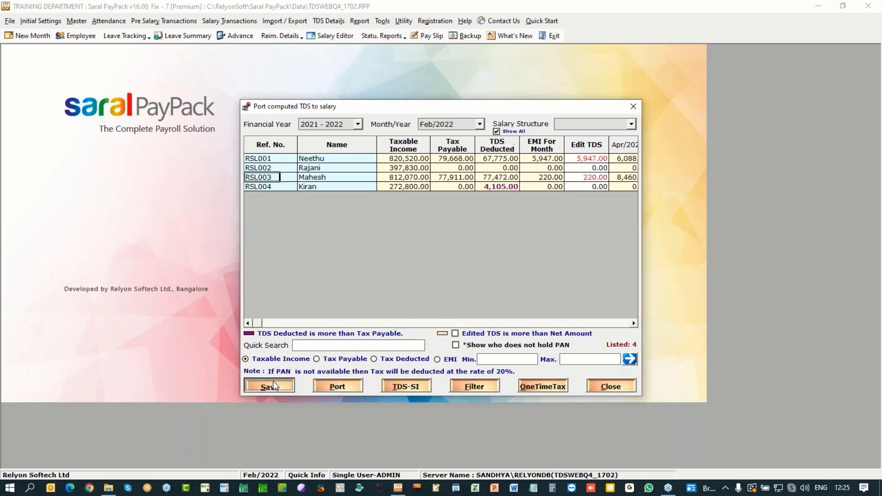
pyautogui.click(473, 283)
pyautogui.click(474, 282)
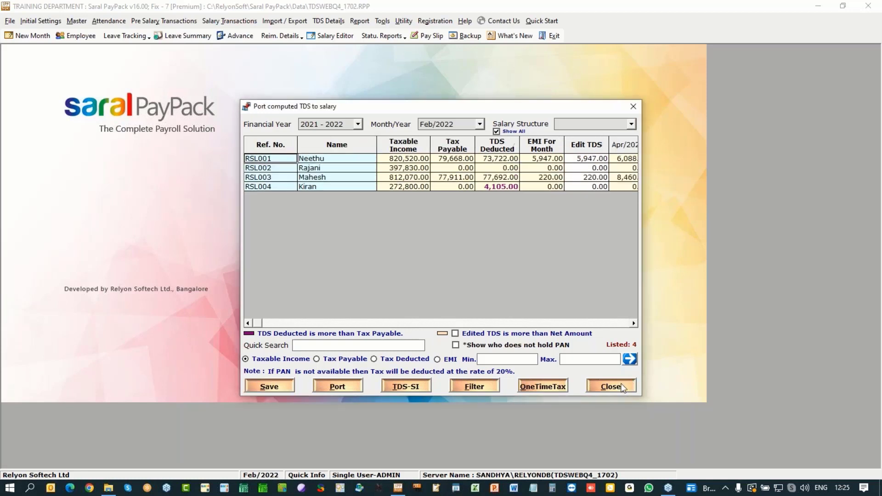
pyautogui.click(611, 386)
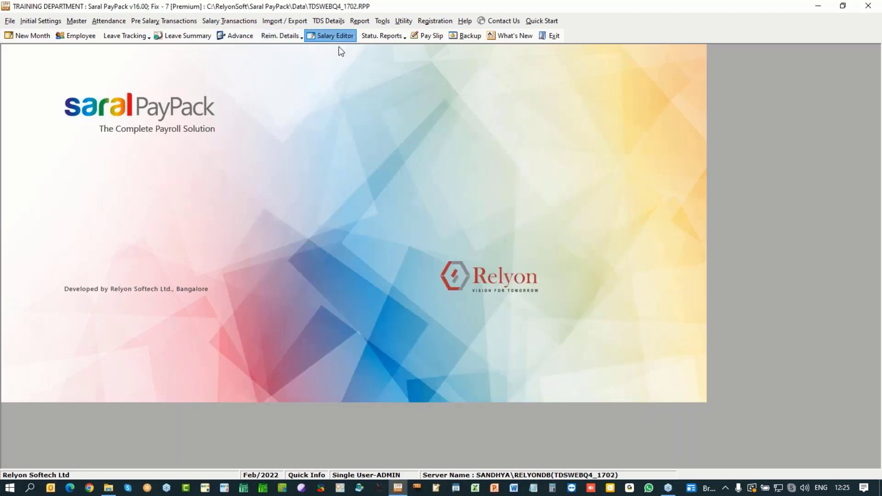
# Step: Recalculate Feb/2022 salaries and review the Manager structure rows, with the first manager's TDS at 5947.00
pyautogui.click(335, 36)
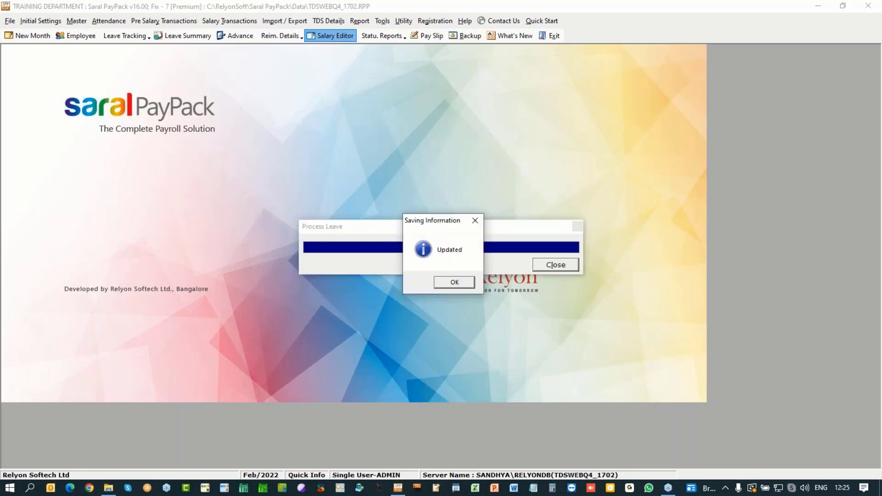
pyautogui.click(449, 286)
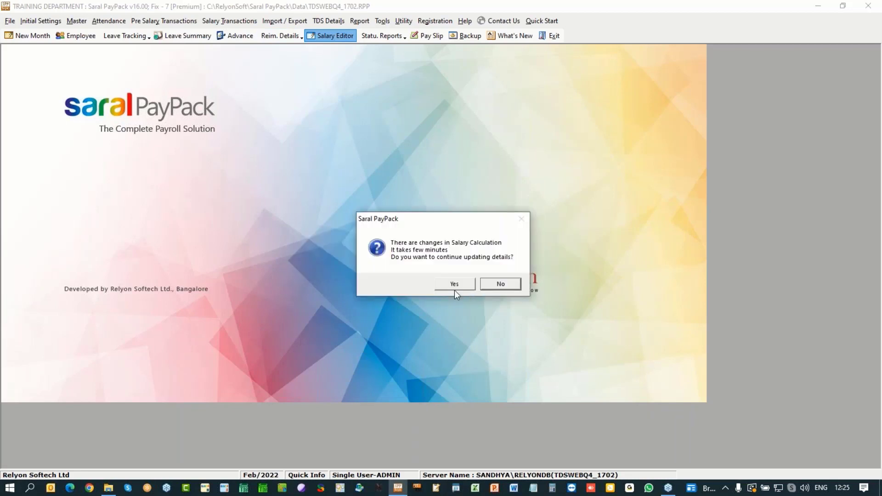
pyautogui.click(456, 283)
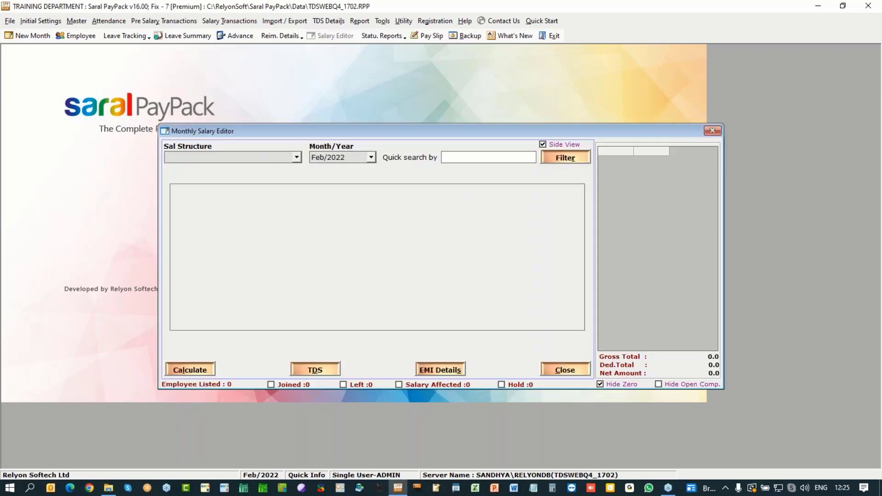
pyautogui.click(296, 157)
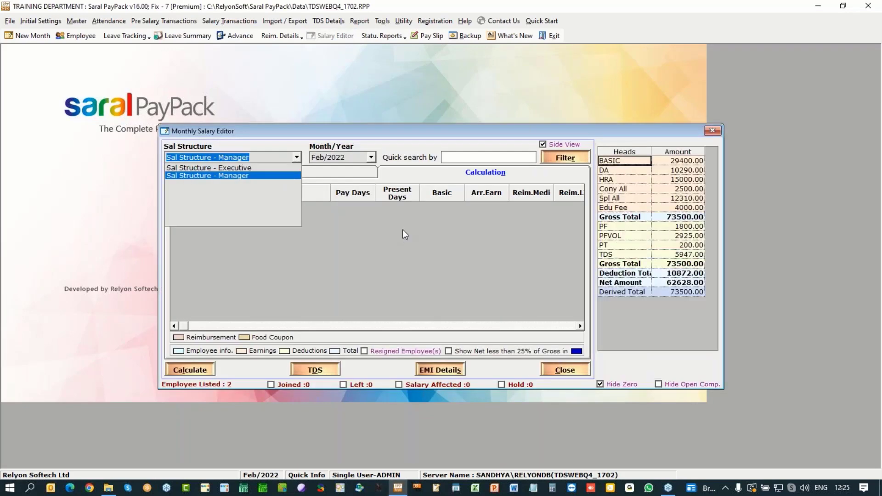
pyautogui.click(402, 216)
pyautogui.click(404, 207)
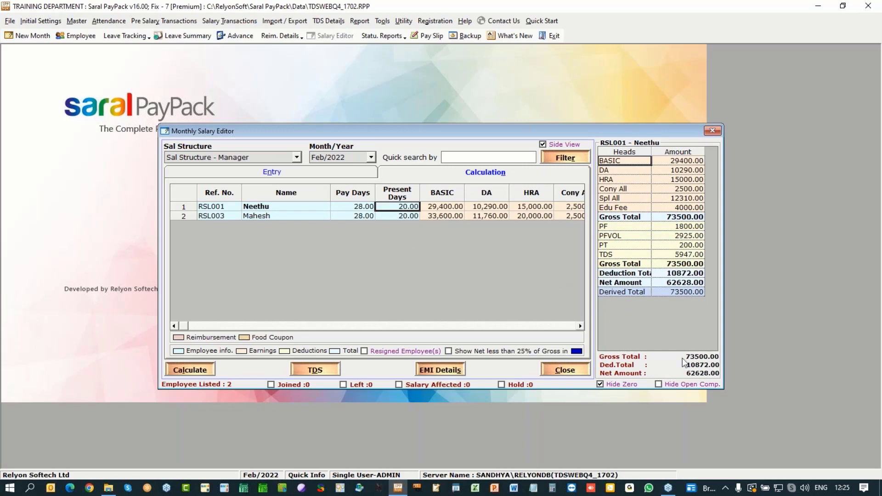
pyautogui.click(607, 255)
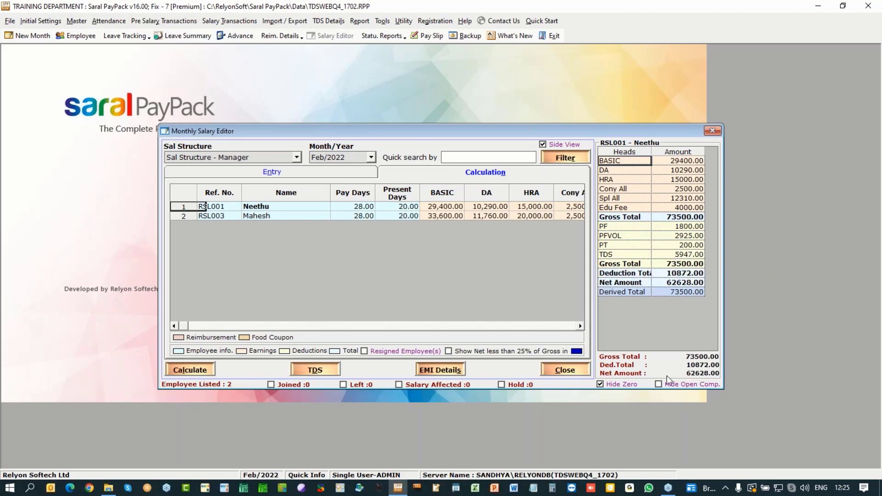
pyautogui.click(713, 131)
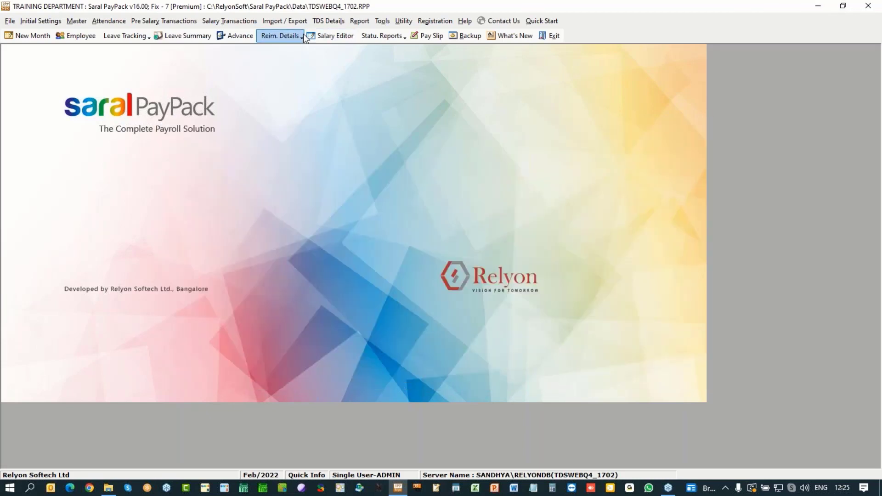
# Step: Set up a Multi Claim for Medical reimbursement, financial year 2021 - 2022, month Feb/2022
pyautogui.click(299, 39)
pyautogui.click(295, 47)
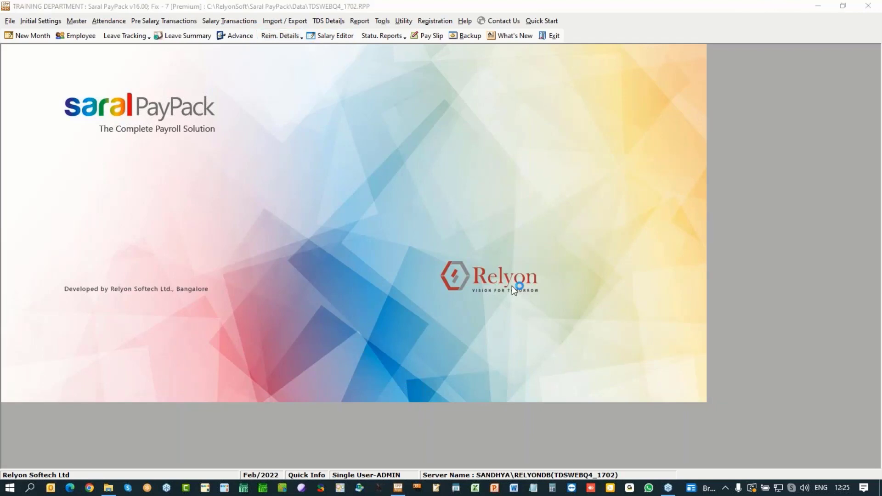
pyautogui.click(569, 228)
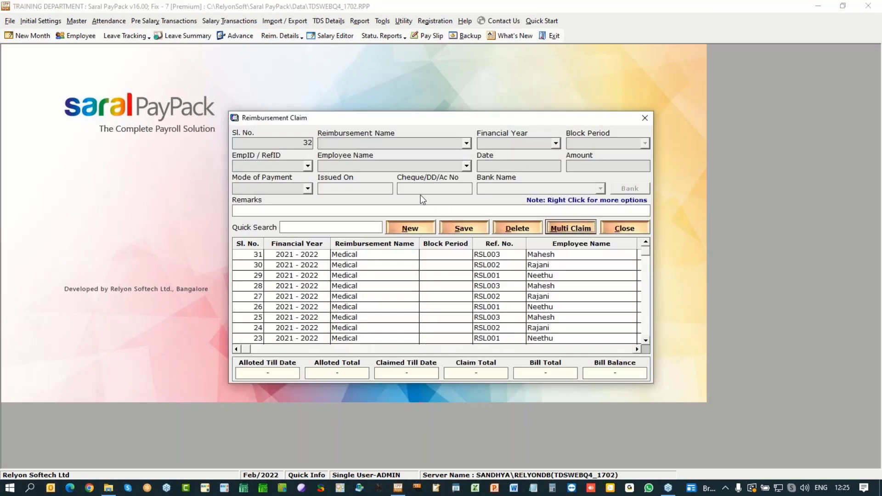
pyautogui.click(394, 134)
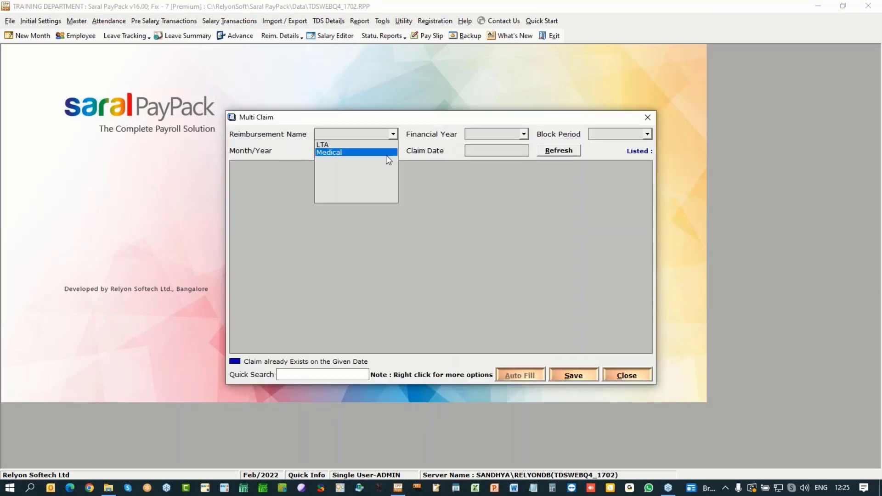
pyautogui.click(387, 153)
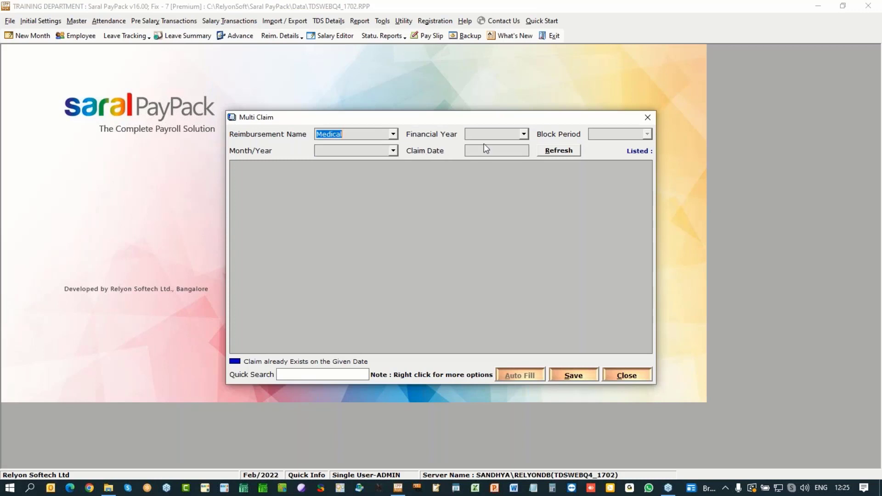
pyautogui.click(524, 134)
pyautogui.click(507, 144)
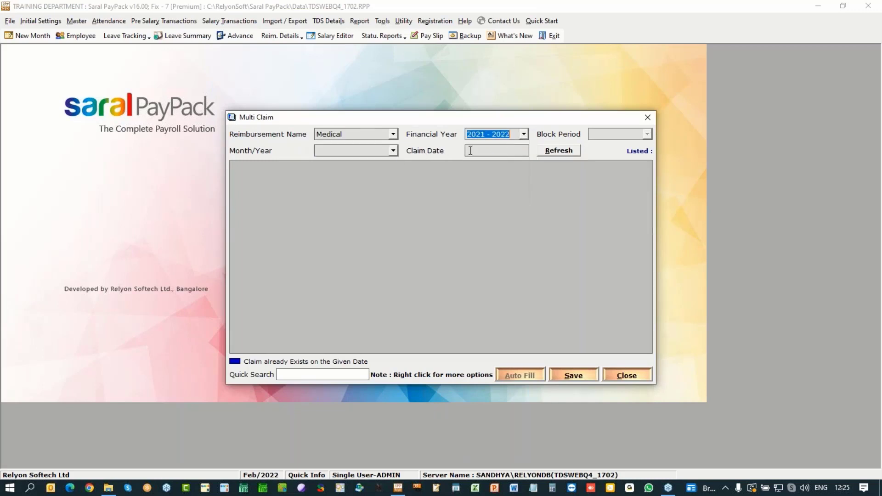
pyautogui.click(393, 151)
pyautogui.click(385, 162)
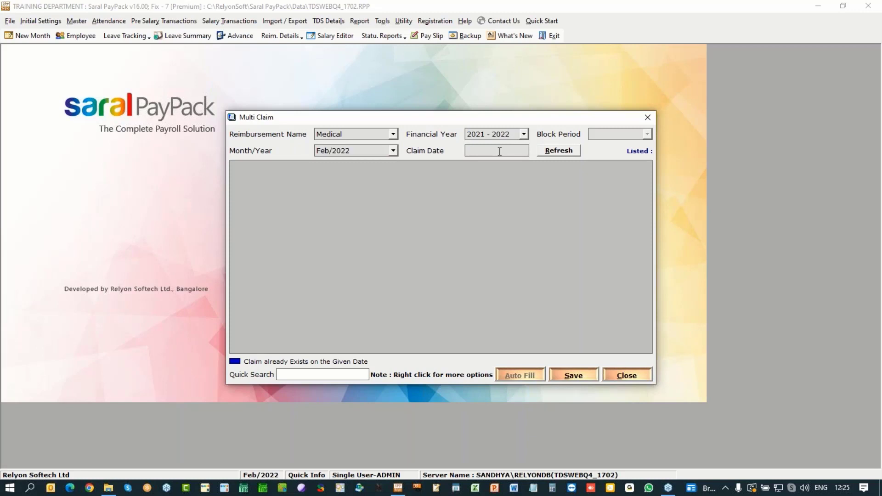
# Step: Date the claims 28/2/22, list the employees and save 1500.00 each
pyautogui.write('28/2/22')
pyautogui.click(548, 154)
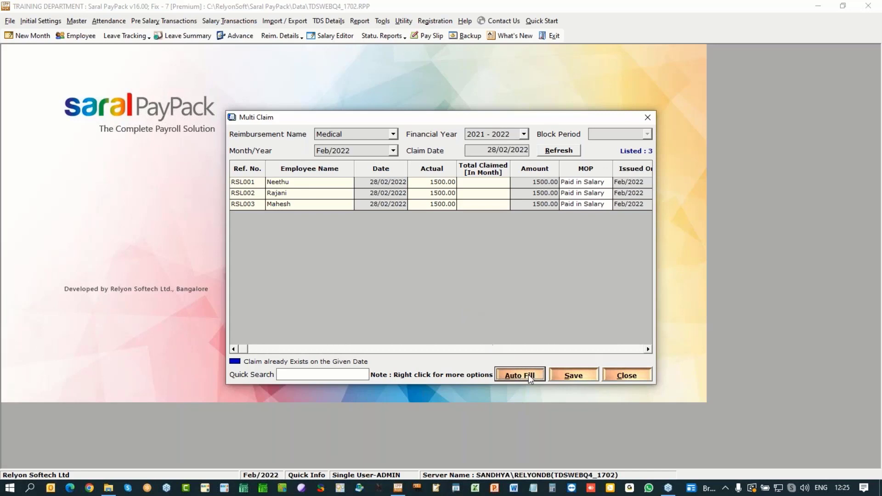
pyautogui.click(574, 375)
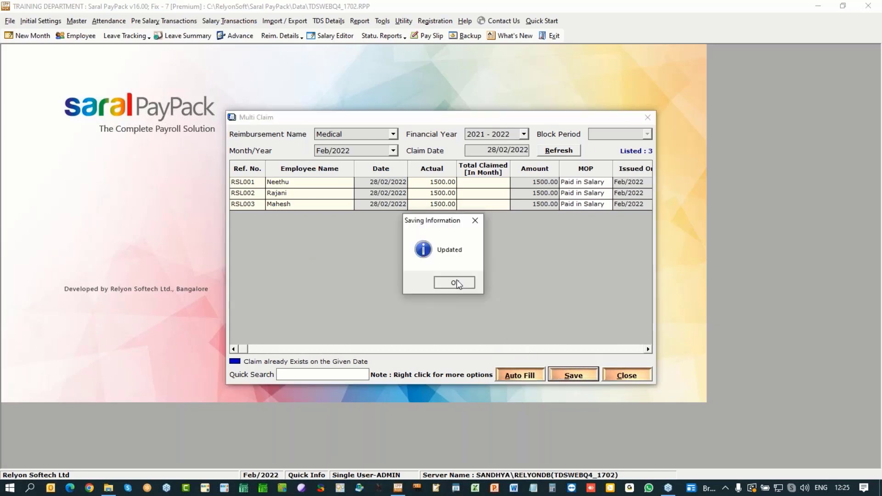
pyautogui.click(457, 281)
pyautogui.click(626, 375)
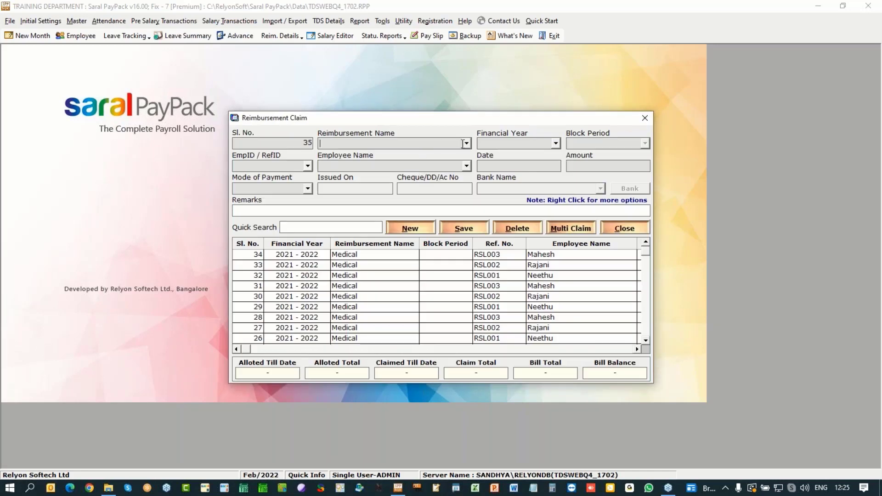
# Step: Set up an LTA claim for 2021 - 2022 with block period 2018 - 2021 and pick the employee reference
pyautogui.click(467, 143)
pyautogui.click(426, 154)
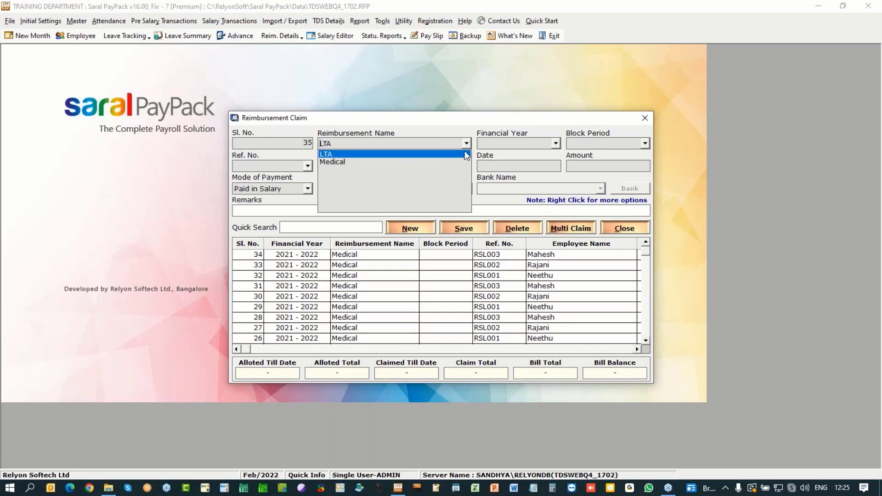
pyautogui.click(436, 151)
pyautogui.click(555, 144)
pyautogui.click(529, 155)
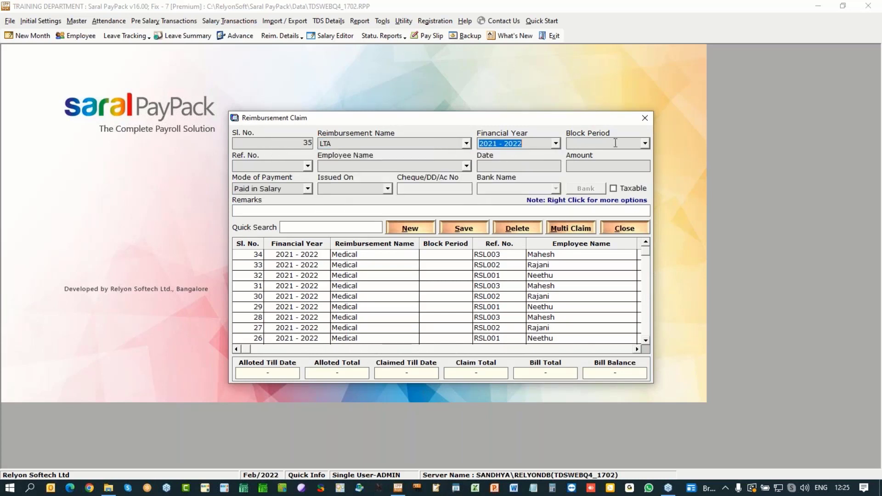
pyautogui.click(645, 144)
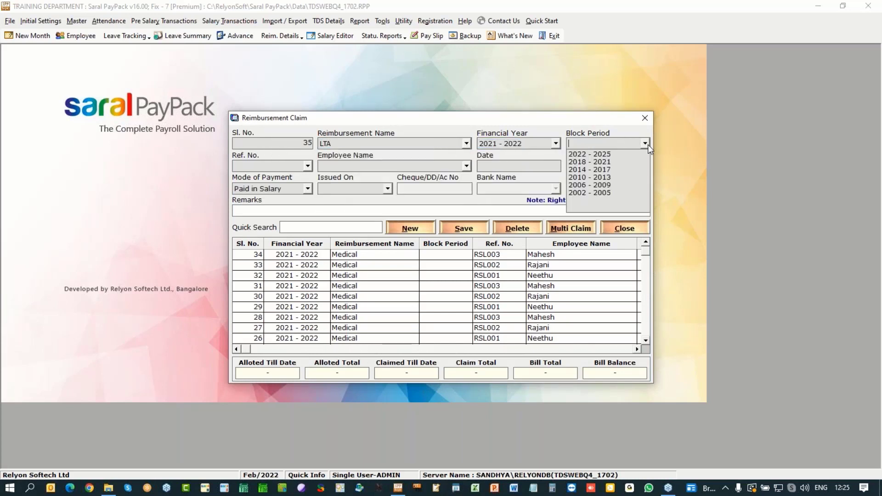
pyautogui.click(609, 155)
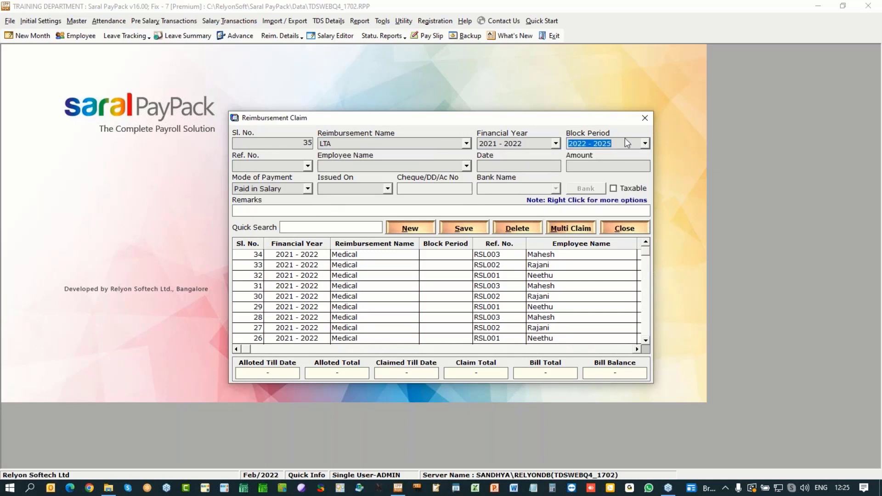
pyautogui.click(645, 143)
pyautogui.click(615, 163)
pyautogui.click(308, 165)
pyautogui.click(278, 179)
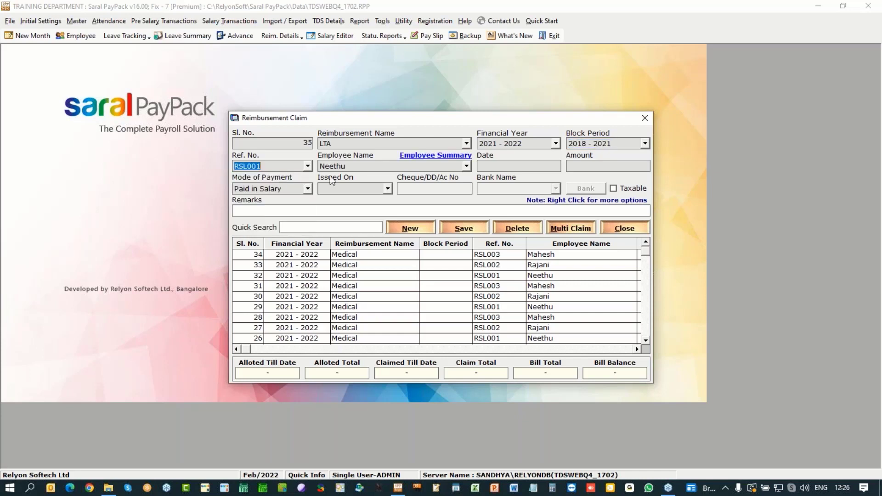
# Step: Enter a 5,000 claim dated 28/02/2022, save it, accept the invalid-date rejection and close the window
pyautogui.click(514, 165)
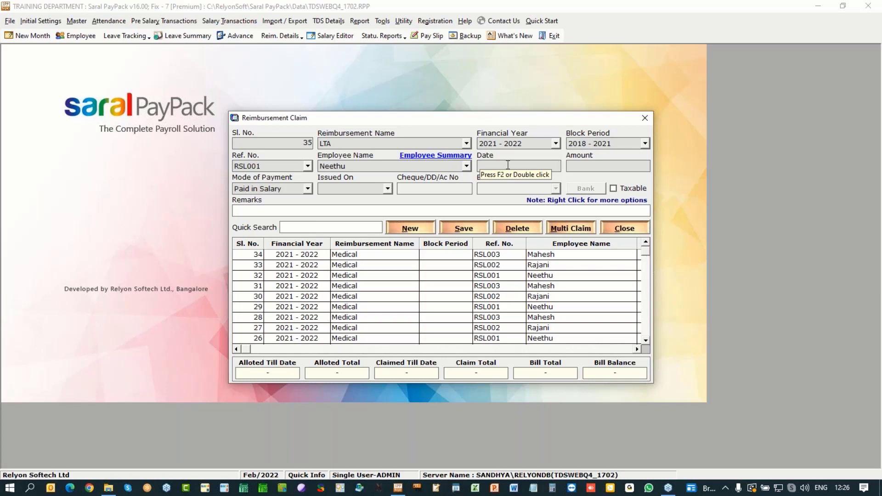
pyautogui.write('28')
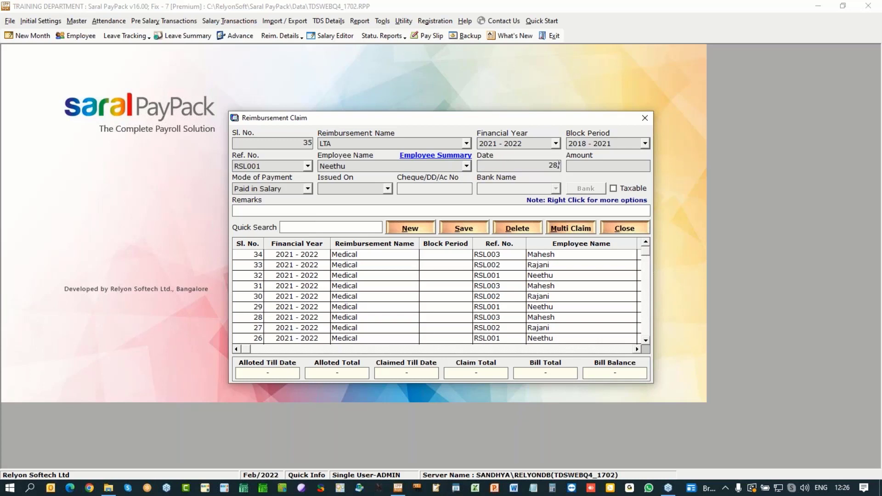
pyautogui.write('/02/202')
pyautogui.click(586, 165)
pyautogui.moveTo(620, 164); pyautogui.dragTo(667, 168)
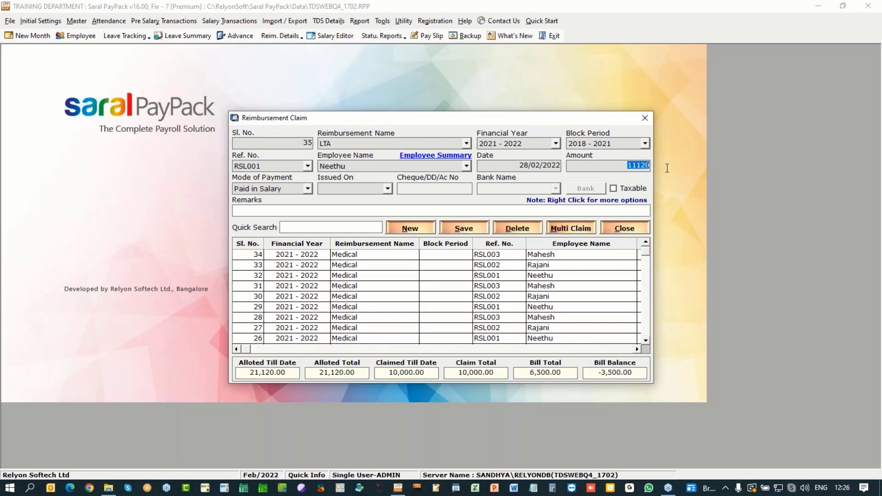
pyautogui.write('5,')
pyautogui.write('000')
pyautogui.click(471, 228)
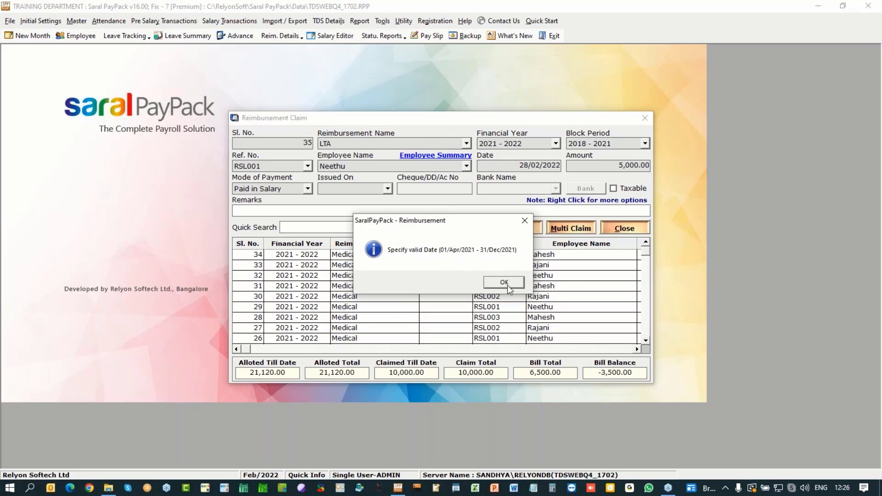
pyautogui.click(504, 282)
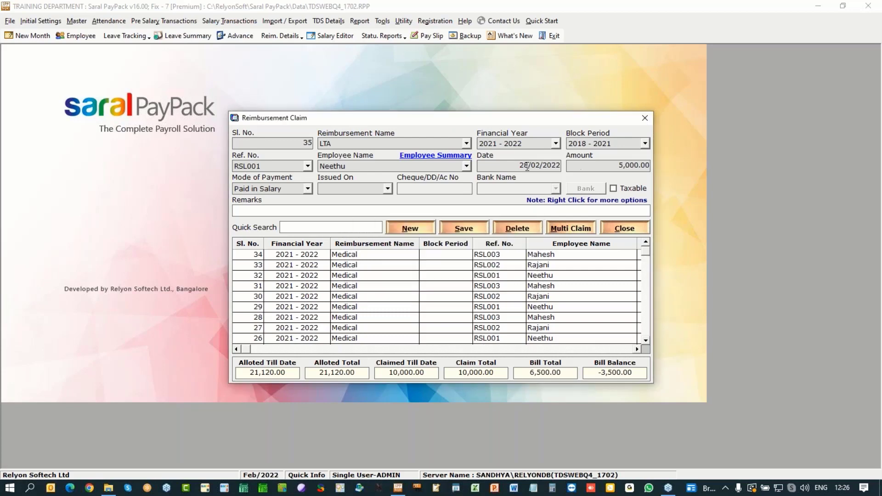
pyautogui.click(652, 119)
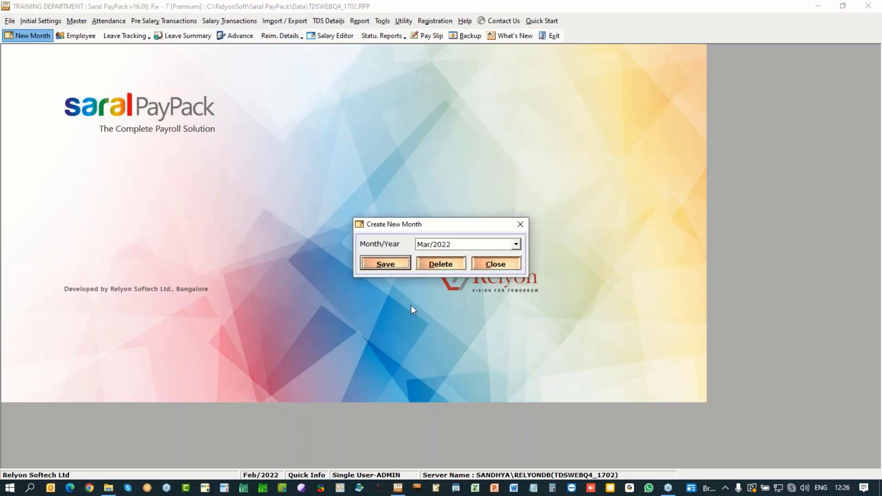
# Step: Save the new Mar/2022 payroll month, confirm its creation, acknowledge the update and close the window
pyautogui.click(402, 265)
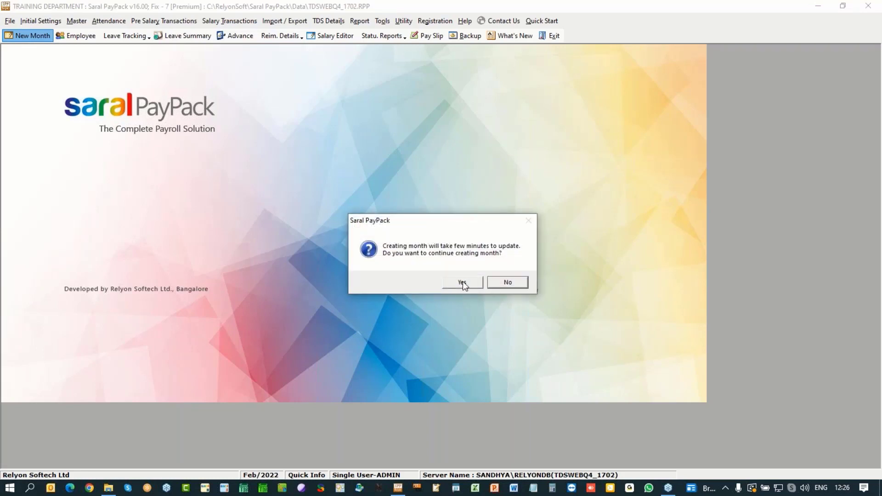
pyautogui.click(462, 281)
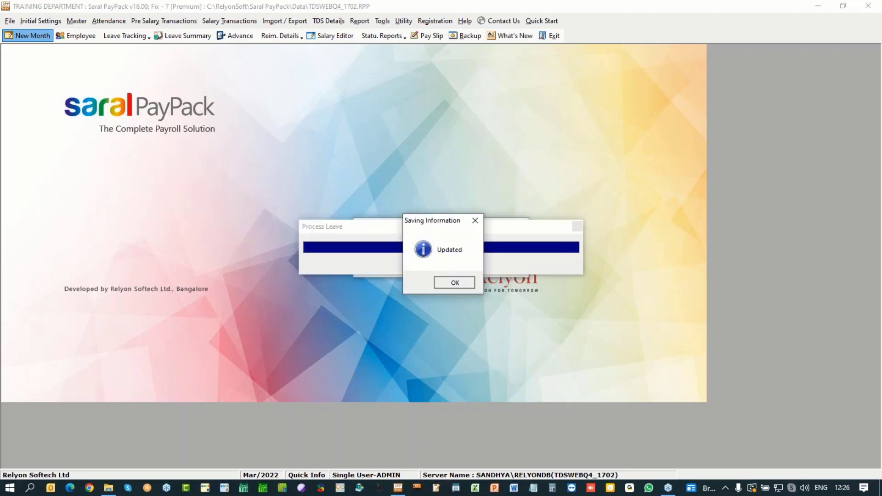
pyautogui.press('Return')
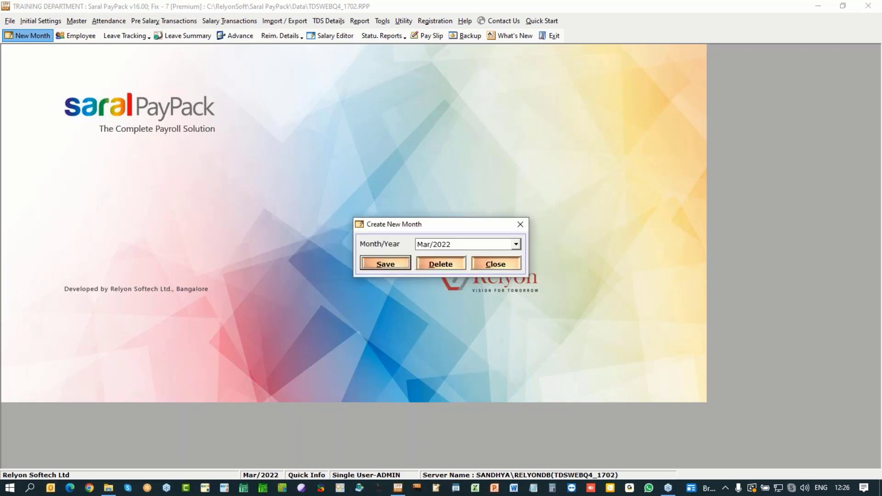
pyautogui.click(495, 264)
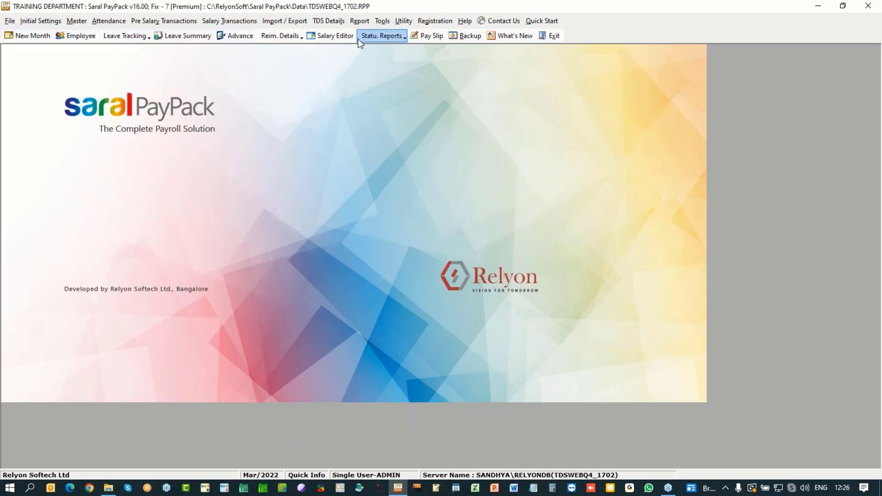
# Step: Open Reimbursement Claim entry, allowing the salary calculation update, and start a multi-employee claim
pyautogui.click(292, 36)
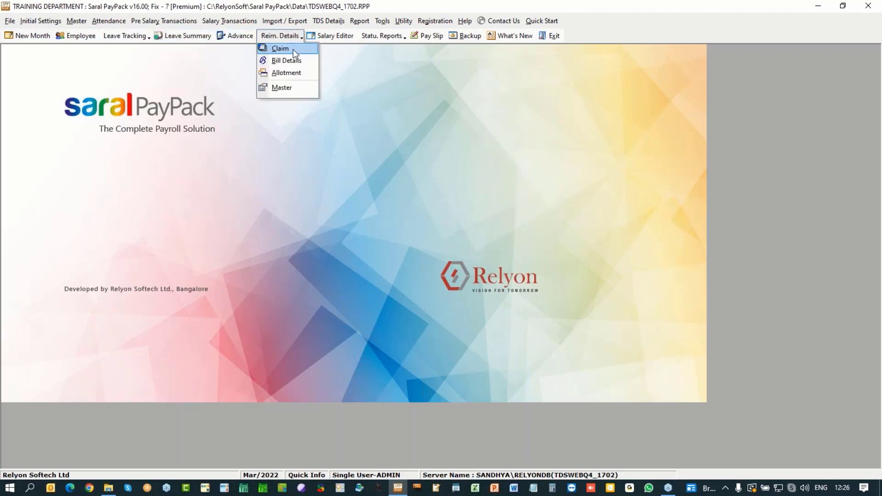
pyautogui.click(293, 51)
pyautogui.click(456, 280)
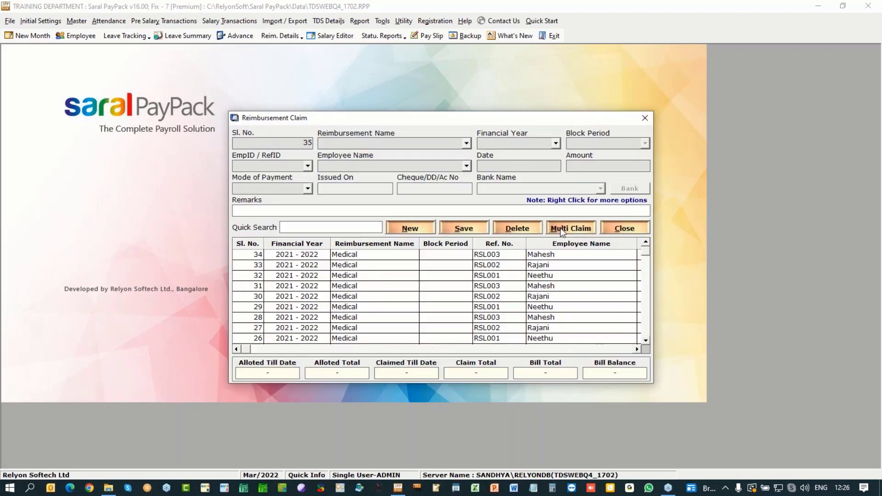
pyautogui.click(561, 228)
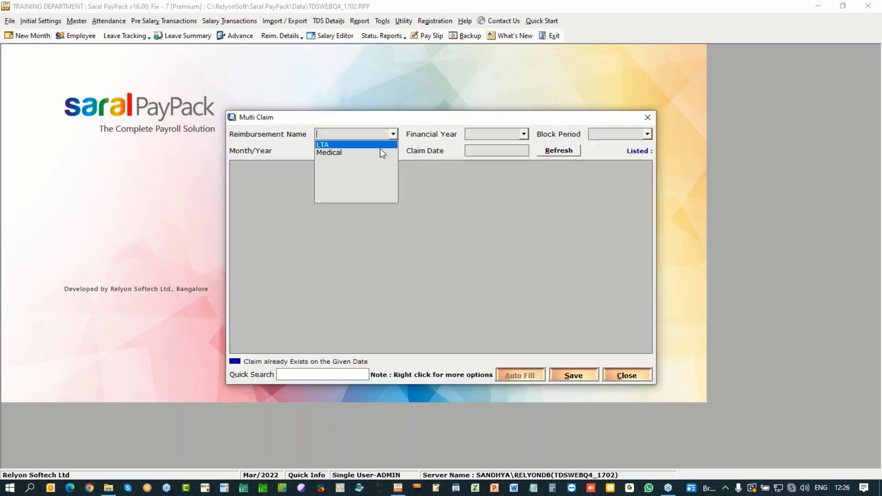
# Step: Set the claim to Medical for financial year 2021 - 2022, month Mar/2022, with the claim date
pyautogui.click(381, 152)
pyautogui.click(523, 134)
pyautogui.click(510, 144)
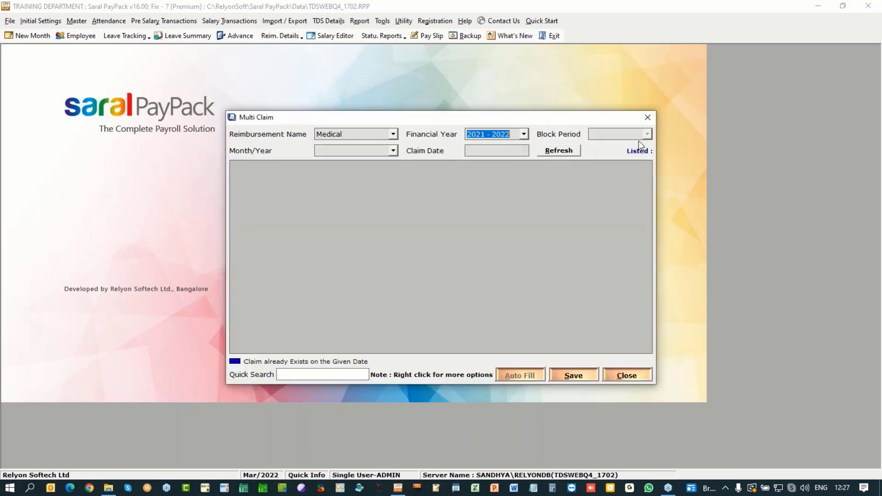
pyautogui.click(393, 150)
pyautogui.click(367, 162)
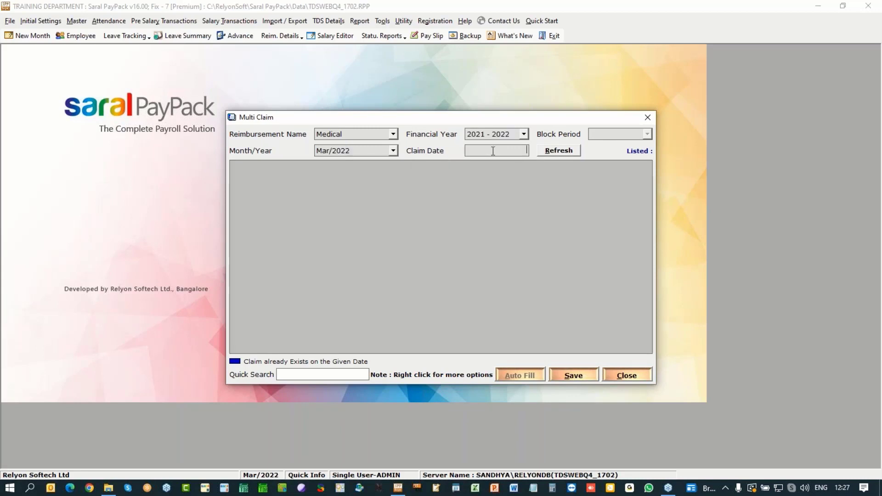
pyautogui.write('31/')
pyautogui.press('BackSpace')
pyautogui.write('/3/22')
# Step: List the employees, auto-fill the 1500.00 amounts, save the March claims and return to the claims list
pyautogui.click(547, 154)
pyautogui.click(523, 378)
pyautogui.click(564, 374)
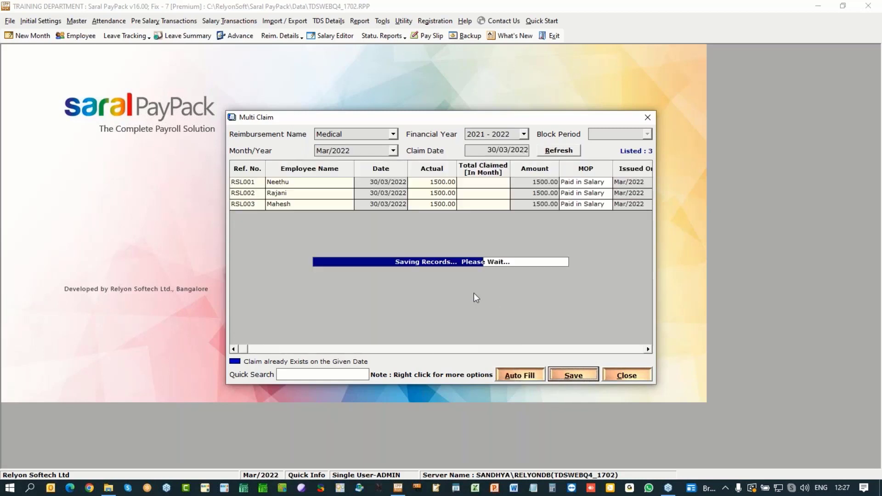
pyautogui.click(460, 282)
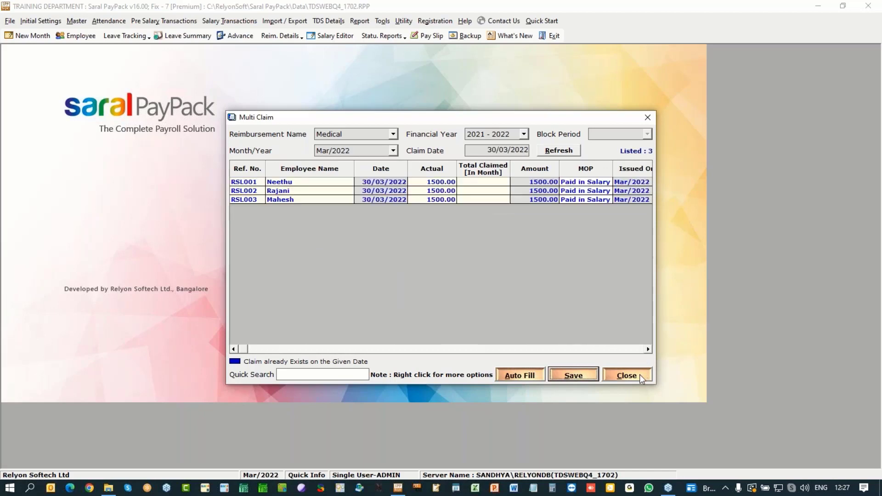
pyautogui.click(639, 375)
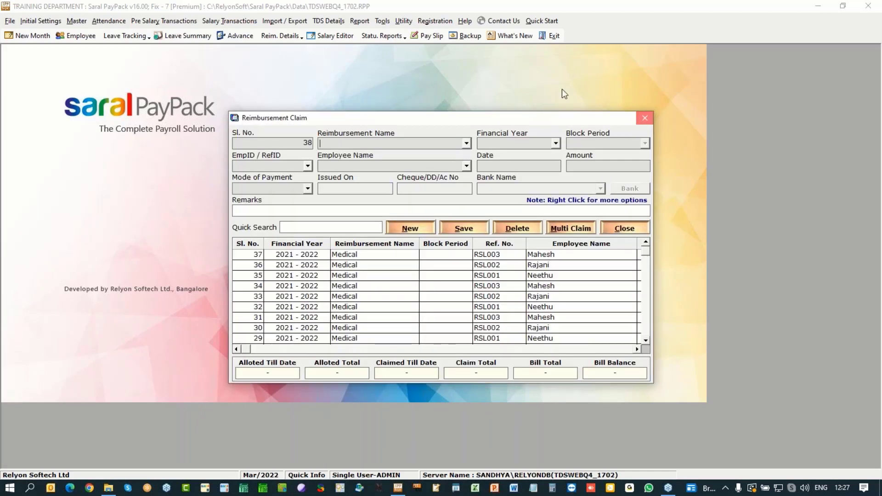
# Step: Open TDS Port Details, accepting updates to salary, theoretical salary and TDS period calculations
pyautogui.press('Escape')
pyautogui.click(328, 21)
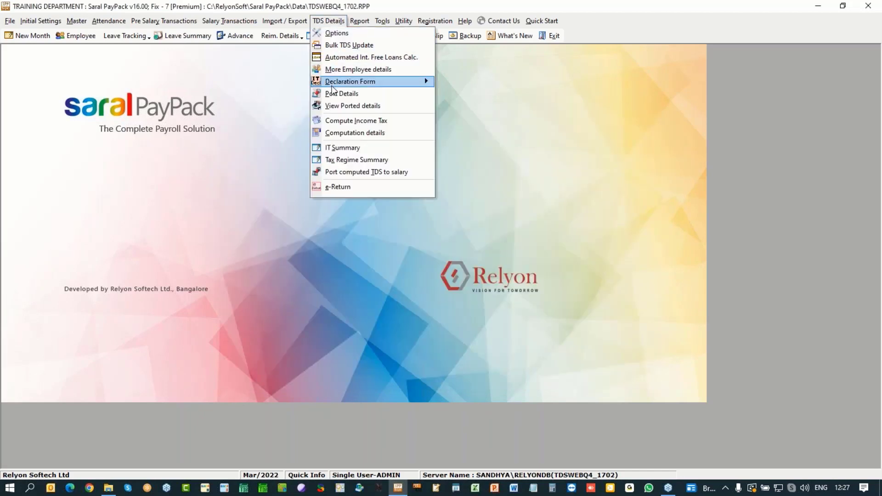
pyautogui.click(334, 93)
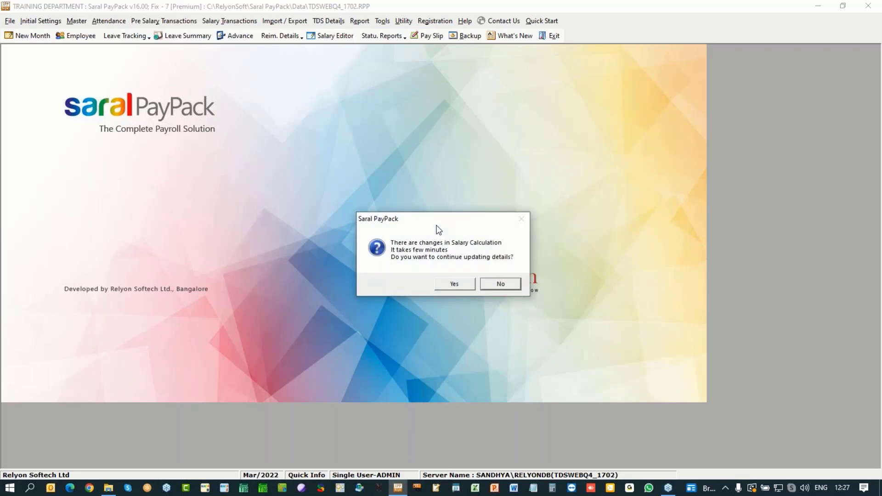
pyautogui.click(456, 288)
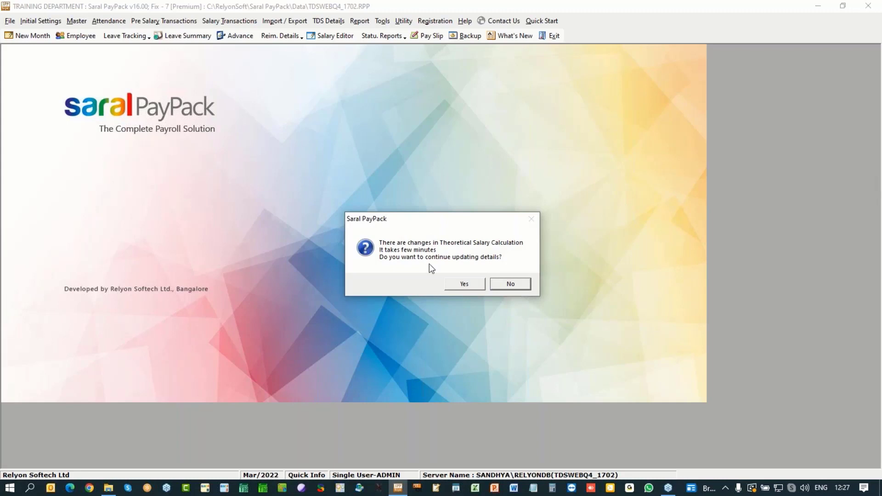
pyautogui.click(476, 288)
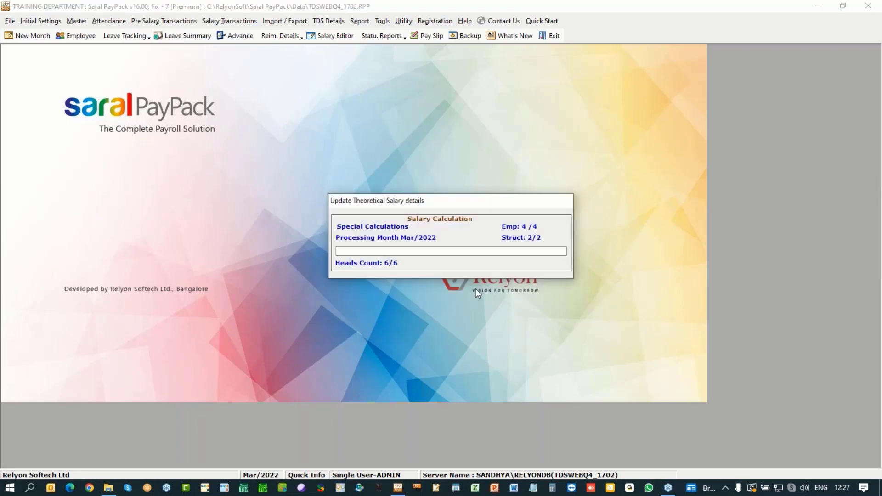
pyautogui.click(452, 284)
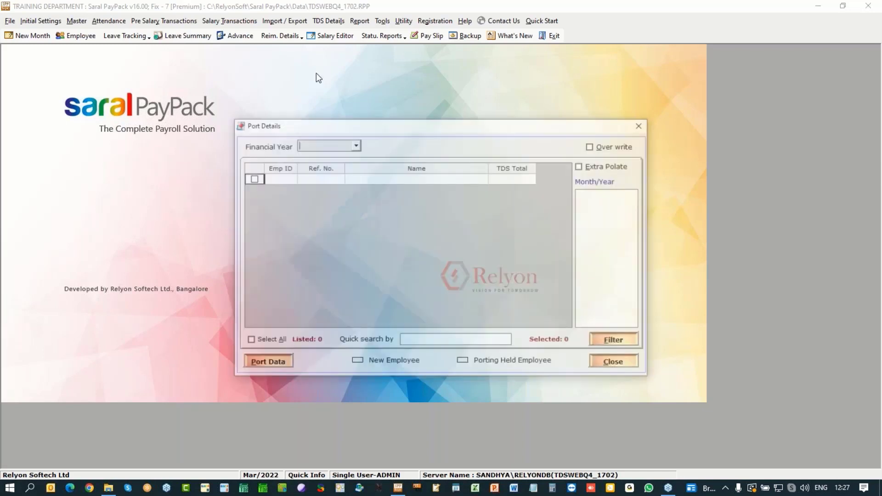
# Step: Port 2021 - 2022 TDS data for all four employees and close the port window
pyautogui.click(357, 145)
pyautogui.click(347, 155)
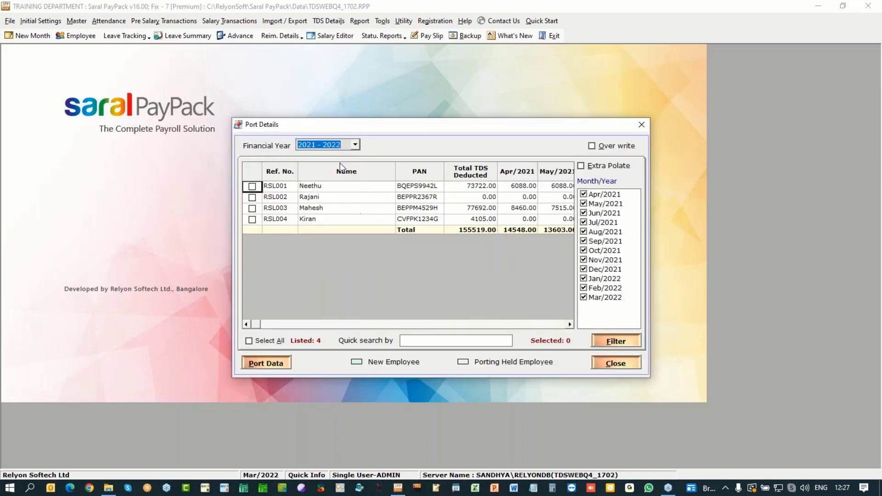
pyautogui.click(260, 341)
pyautogui.click(267, 364)
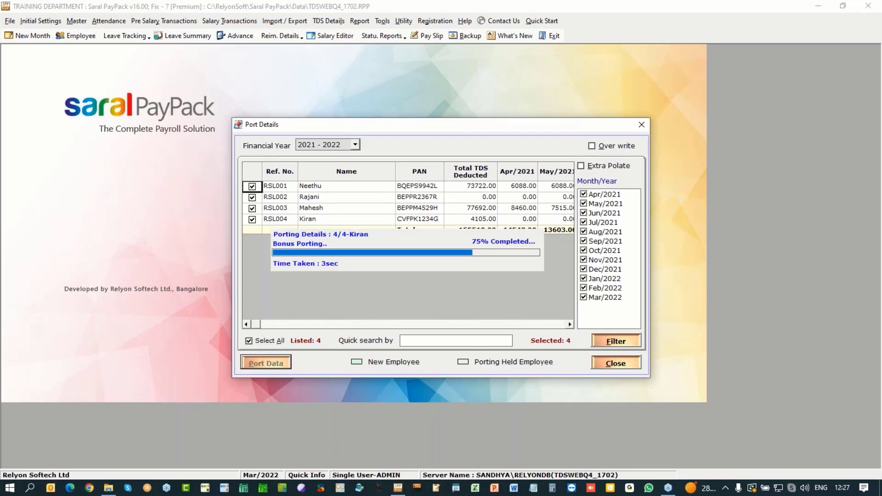
pyautogui.click(471, 285)
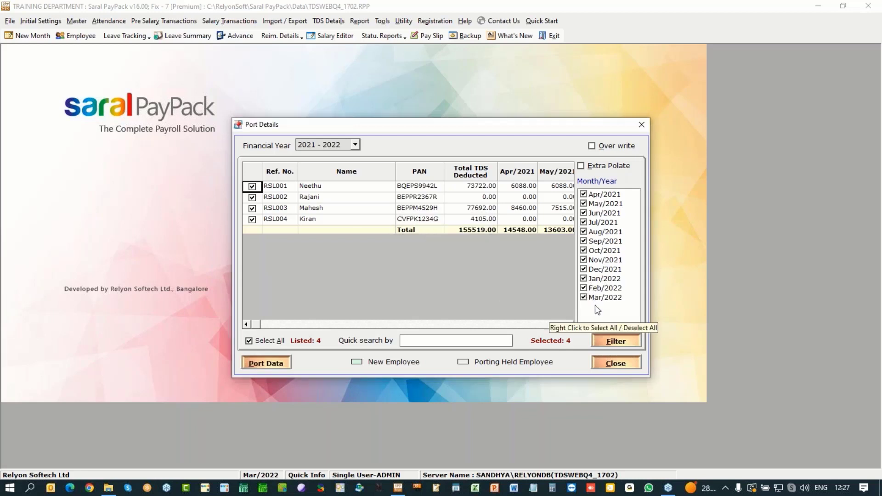
pyautogui.click(256, 361)
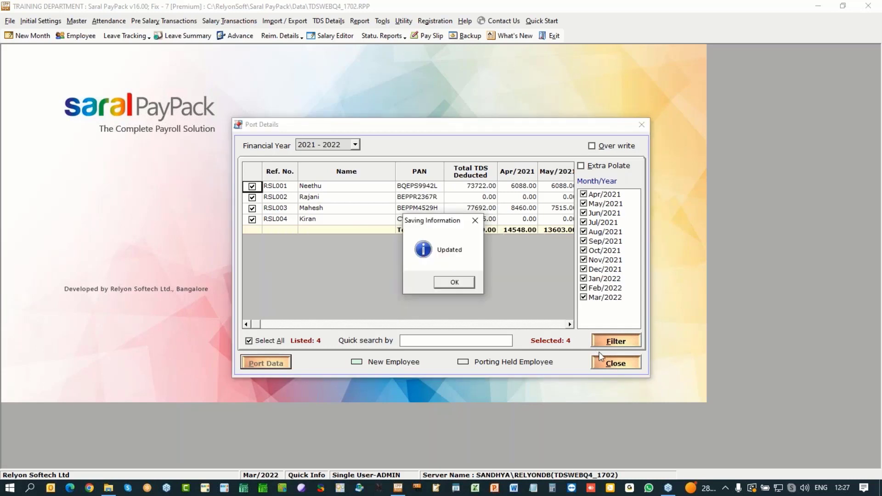
pyautogui.press('Return')
pyautogui.click(607, 363)
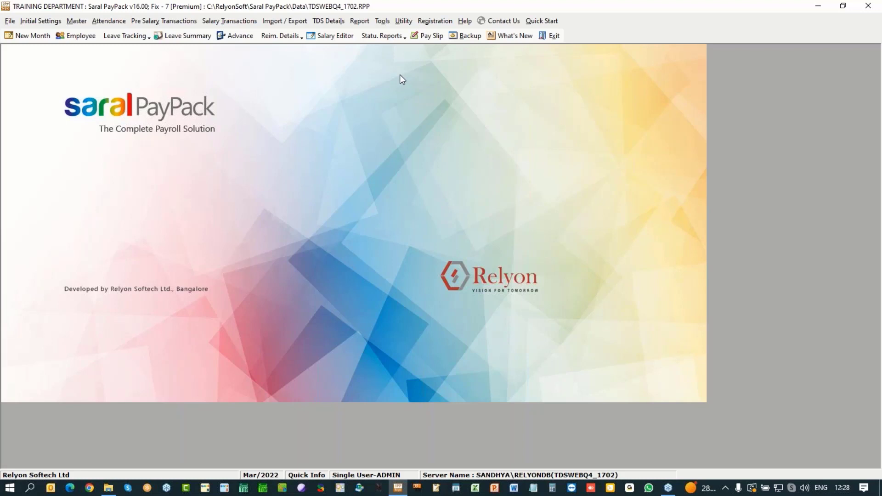
# Step: Re-save More Employee Details, closing the VI-A deductions, and acknowledge the Updated message
pyautogui.click(336, 23)
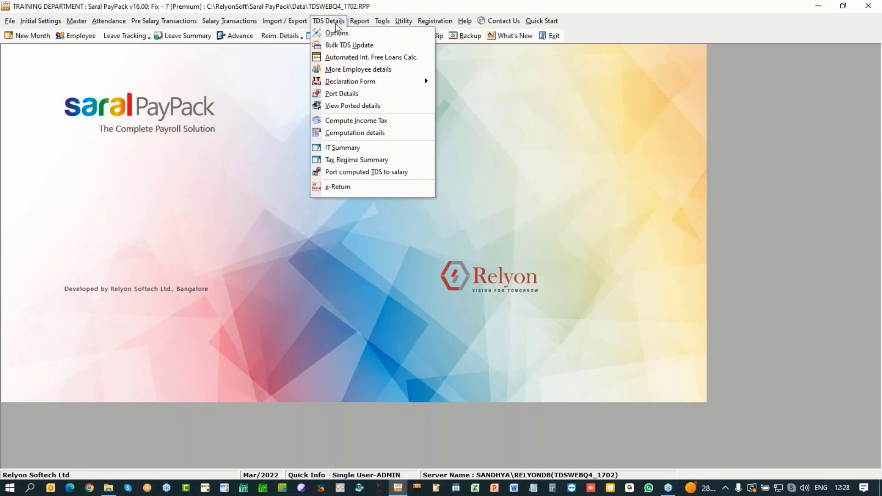
pyautogui.click(334, 70)
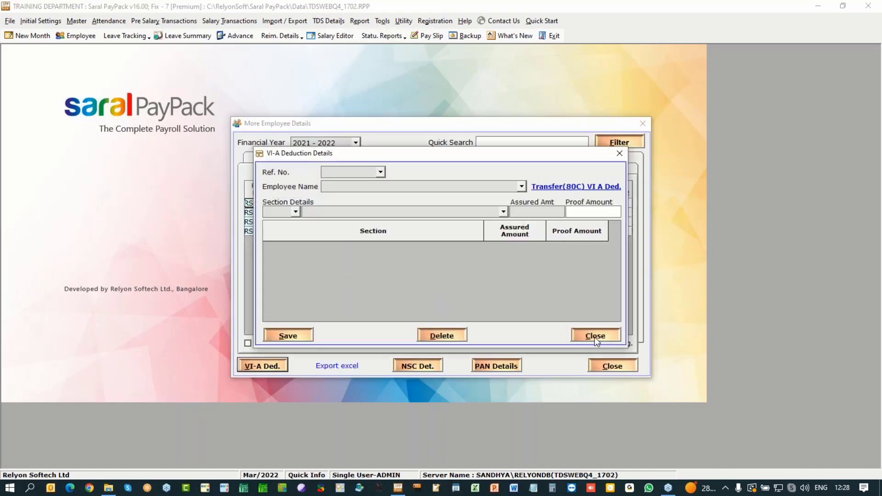
pyautogui.click(594, 336)
pyautogui.click(634, 368)
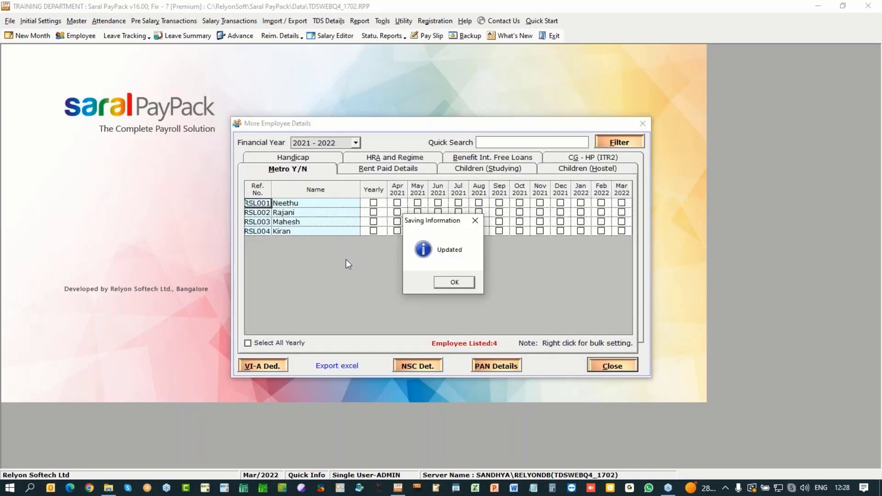
pyautogui.click(462, 282)
# Step: Run Compute Income Tax from TDS Details and acknowledge that the computation completed
pyautogui.click(338, 23)
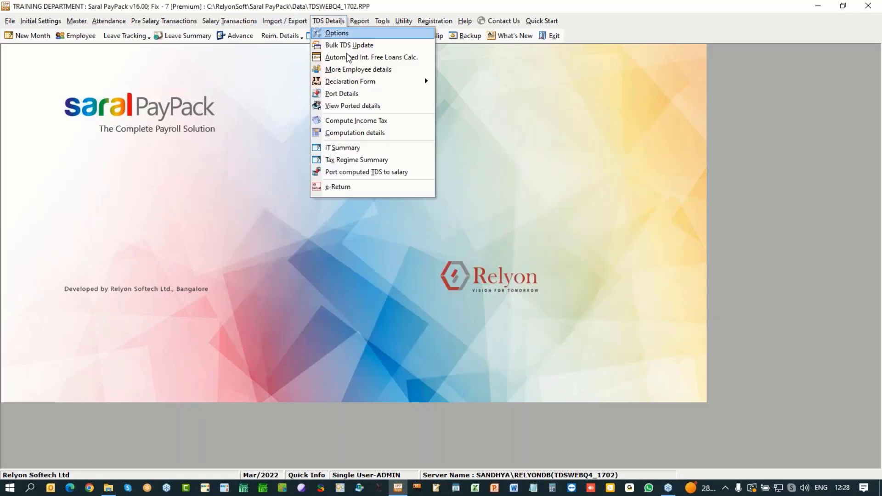
pyautogui.click(507, 187)
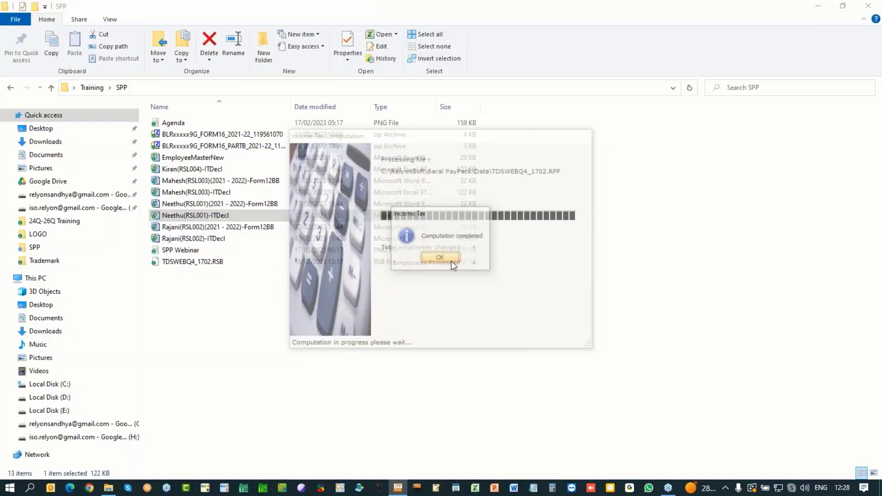
pyautogui.click(445, 258)
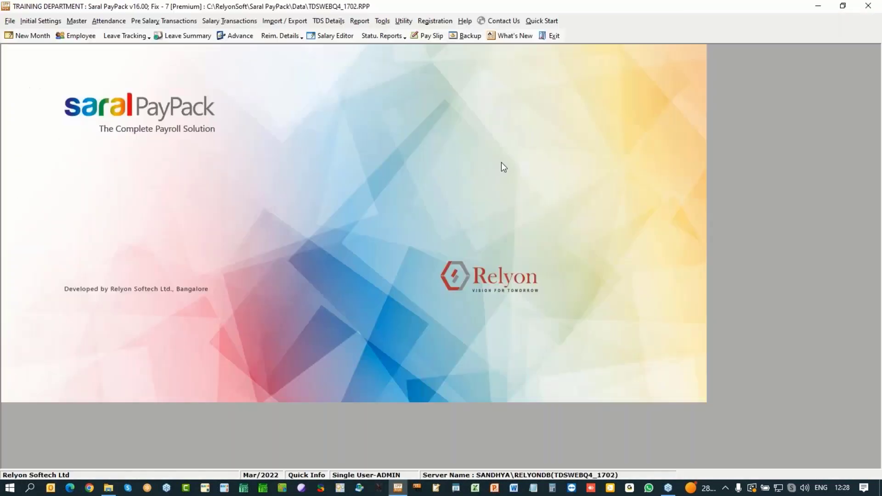
pyautogui.click(329, 21)
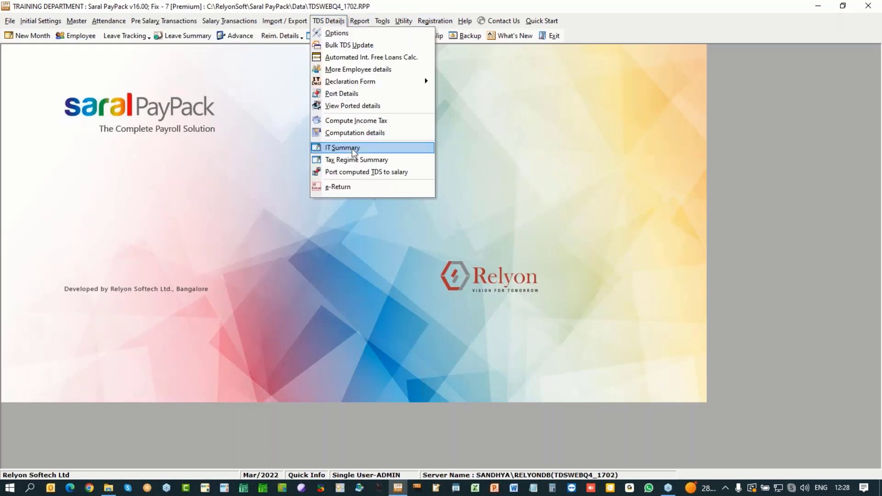
# Step: In Tax Regime Summary, set employee RSL002 to switch to New Tax Regime and close it
pyautogui.click(354, 160)
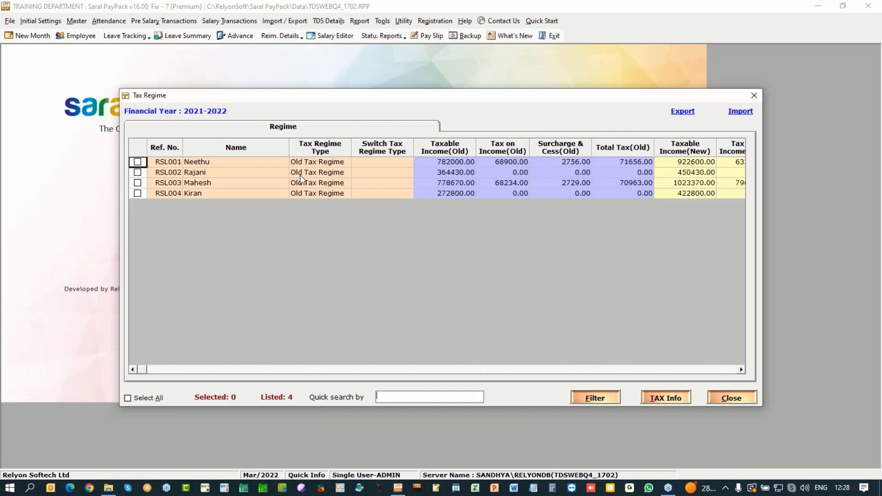
pyautogui.click(137, 173)
pyautogui.click(322, 173)
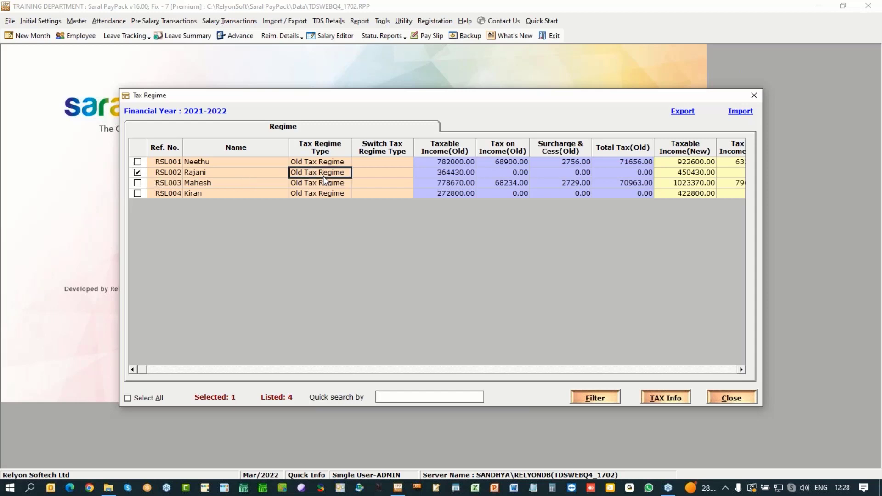
pyautogui.click(370, 174)
pyautogui.click(409, 173)
pyautogui.click(381, 181)
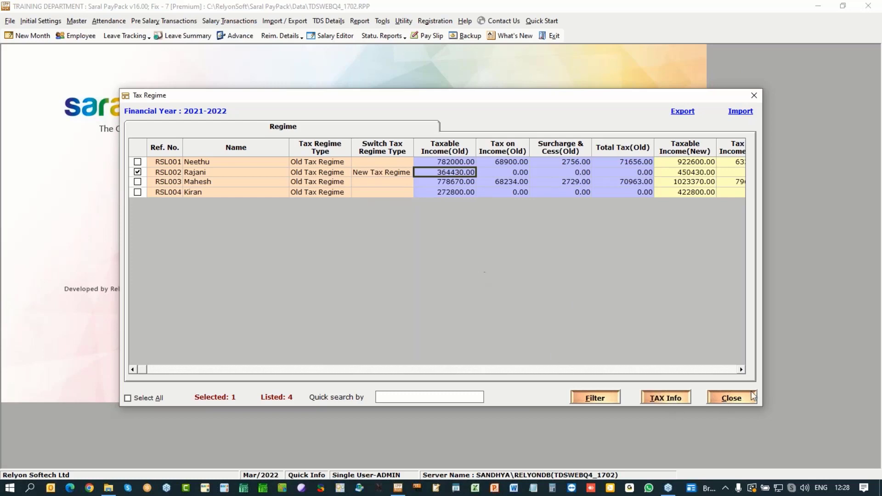
pyautogui.click(735, 399)
pyautogui.click(328, 20)
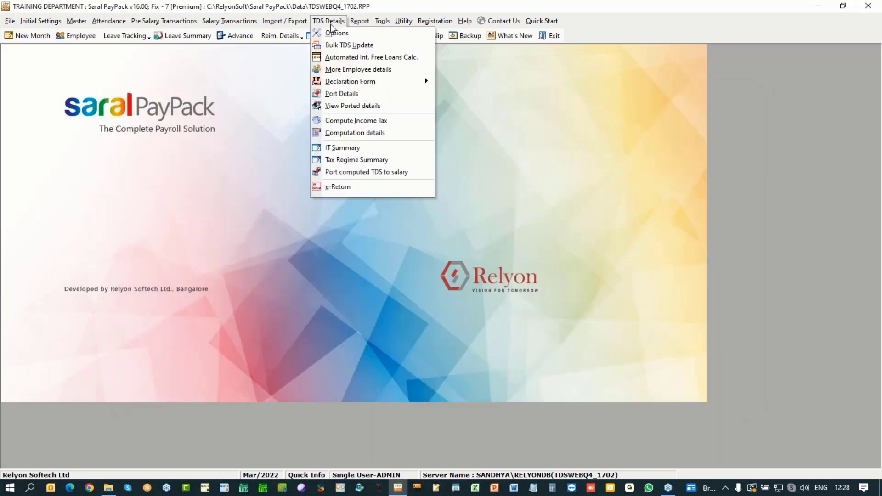
# Step: Bring up Port computed TDS to salary for Mar/2022 listing all four employees
pyautogui.click(349, 173)
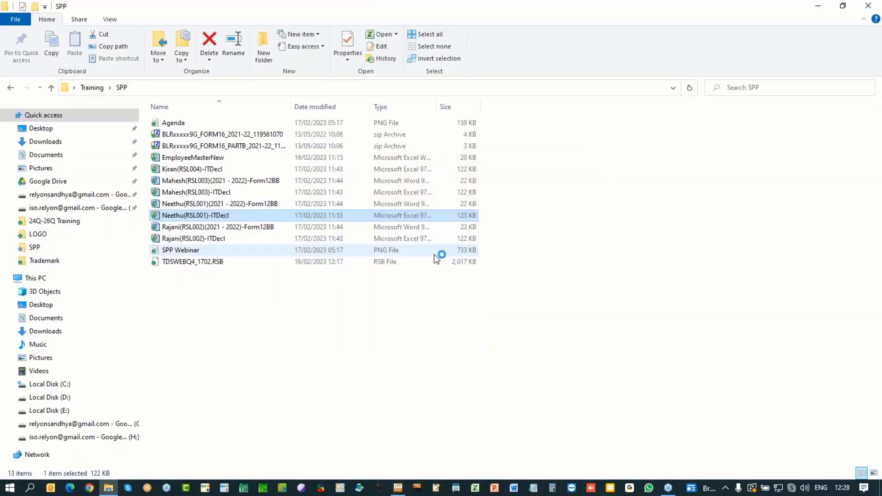
pyautogui.hotkey('alt', 'Tab')
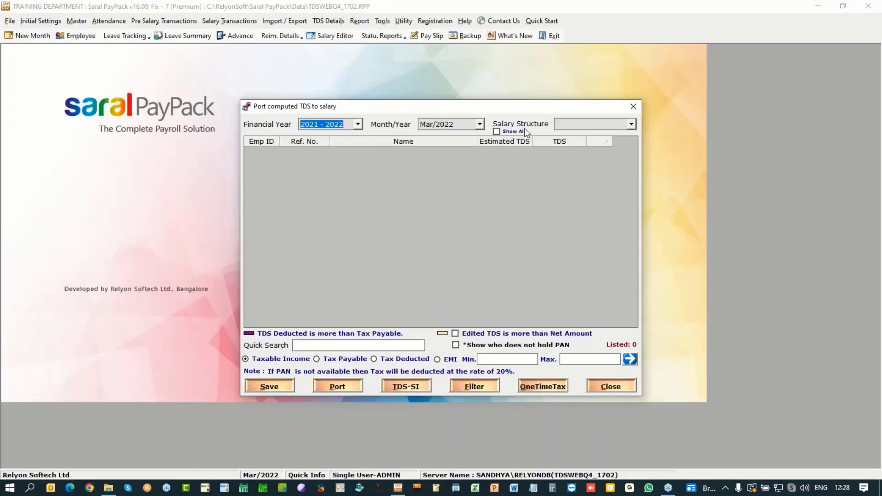
pyautogui.click(522, 132)
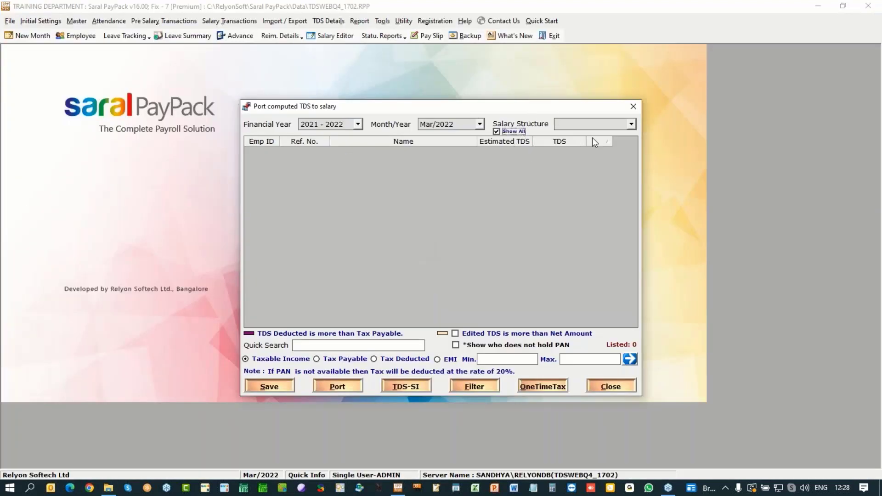
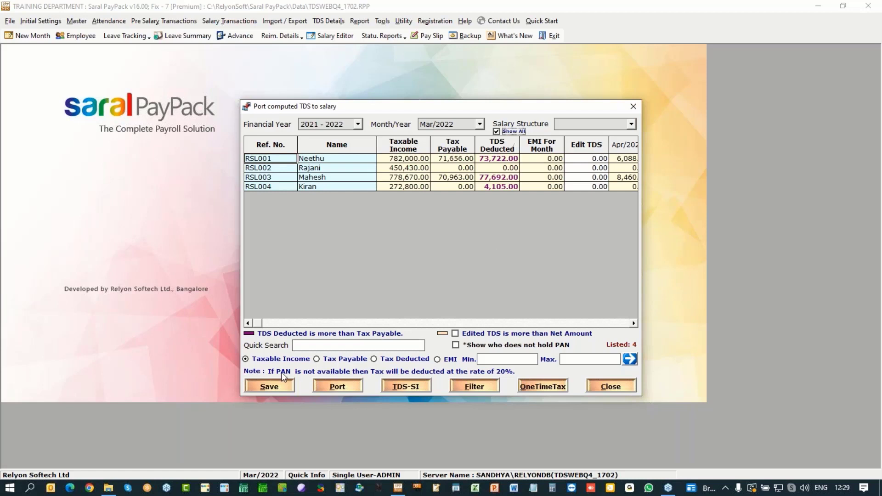
# Step: Save and port the computed Mar/2022 TDS into all four employees' salaries, then close the porting window
pyautogui.click(271, 387)
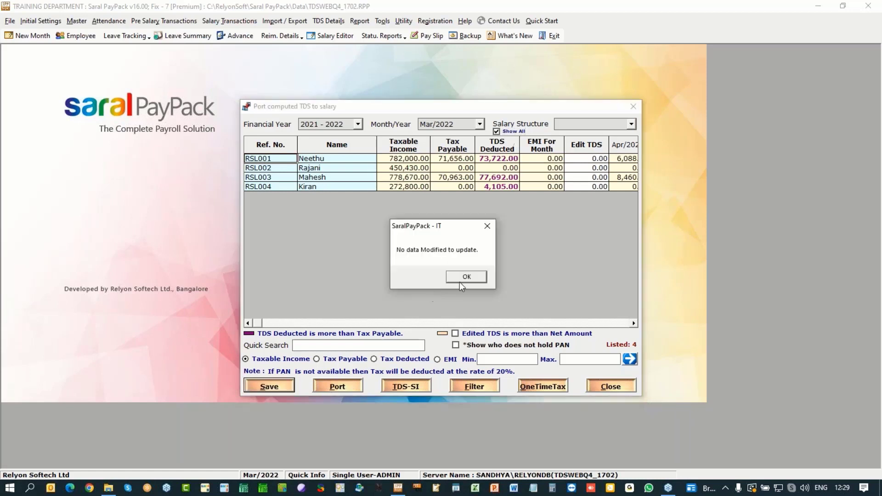
pyautogui.click(466, 277)
pyautogui.click(336, 387)
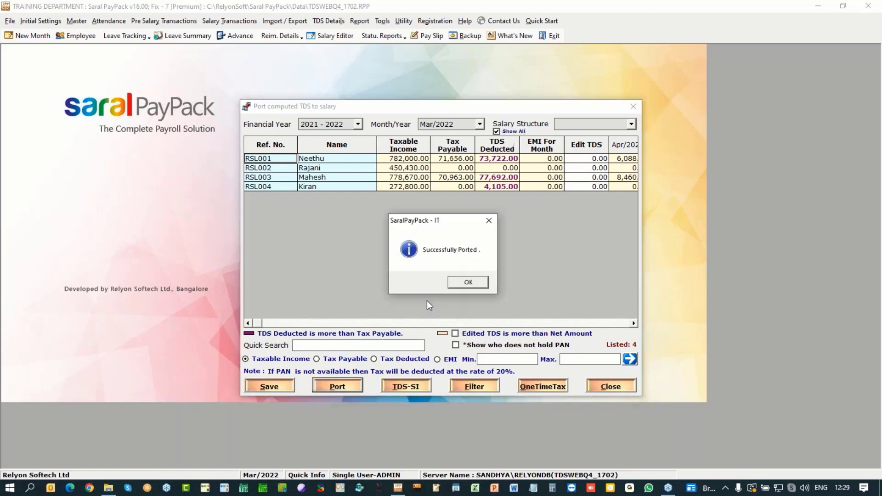
pyautogui.press('Return')
pyautogui.click(283, 388)
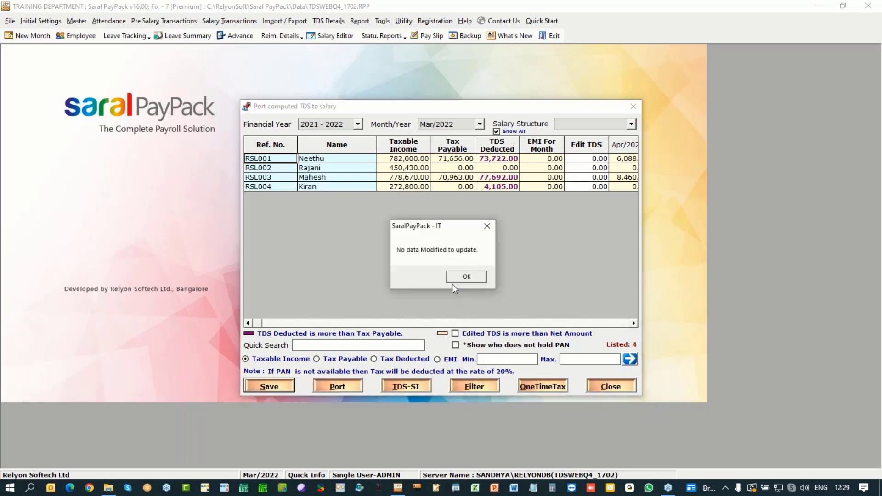
pyautogui.click(478, 280)
pyautogui.click(609, 386)
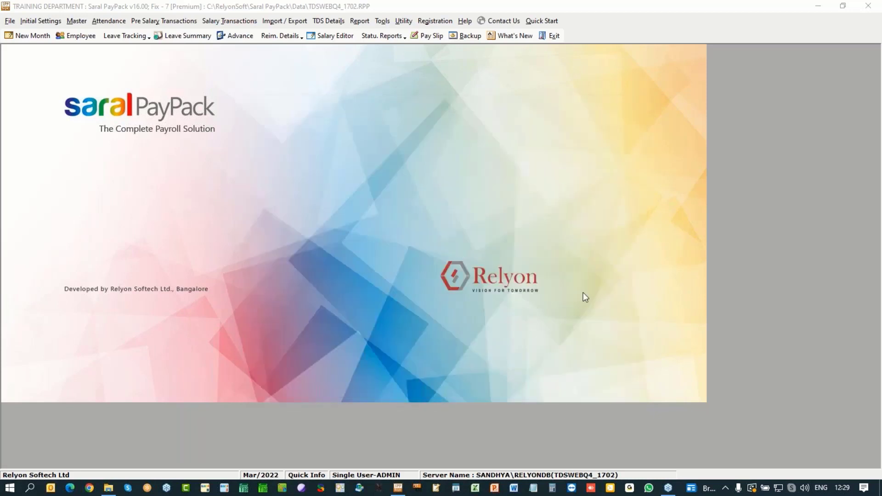
# Step: In the Mar/2022 Monthly Salary Editor, review the Executive structure salaries, including the second employee
pyautogui.click(329, 36)
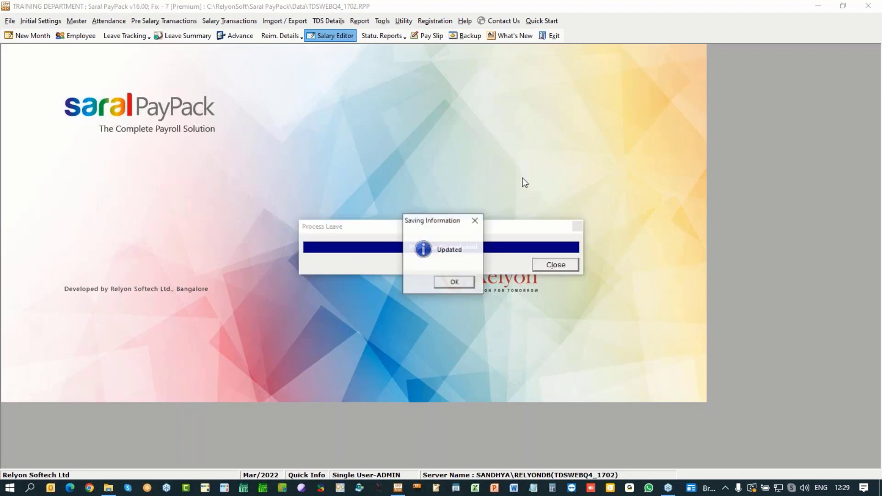
pyautogui.click(460, 281)
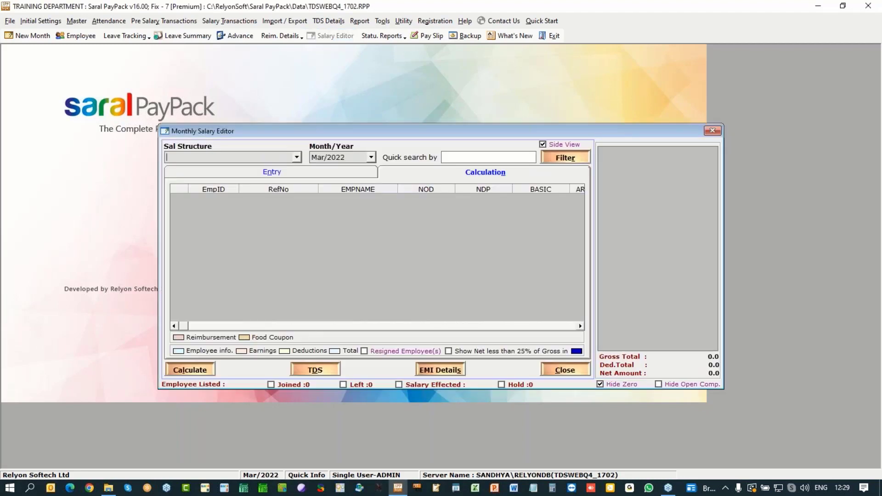
pyautogui.click(297, 157)
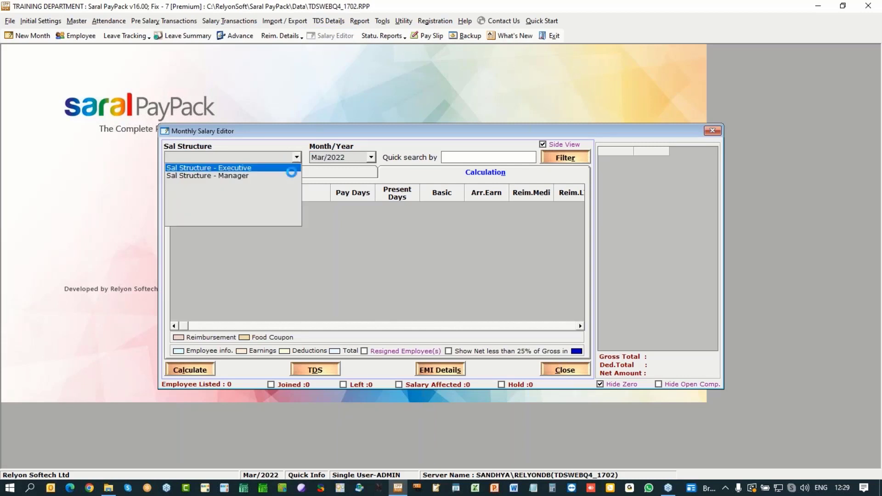
pyautogui.click(290, 168)
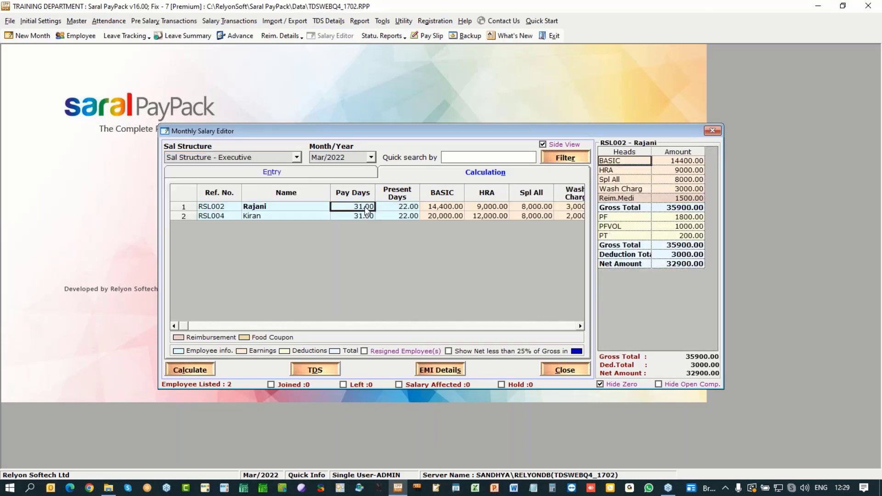
pyautogui.click(363, 214)
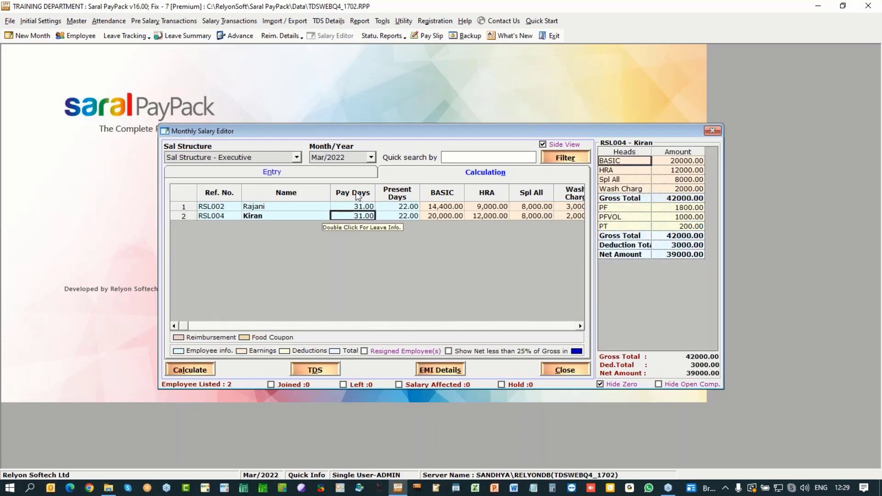
# Step: Review the Manager structure salaries, then close the salary editor
pyautogui.click(296, 157)
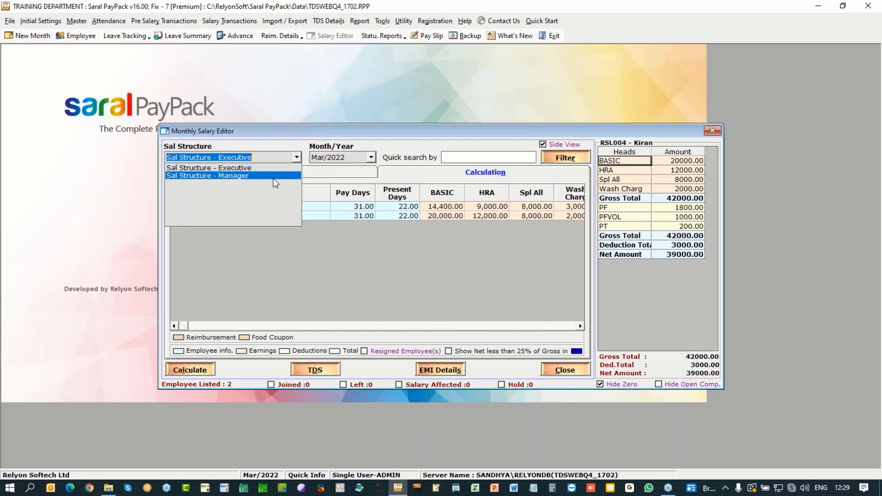
pyautogui.click(276, 176)
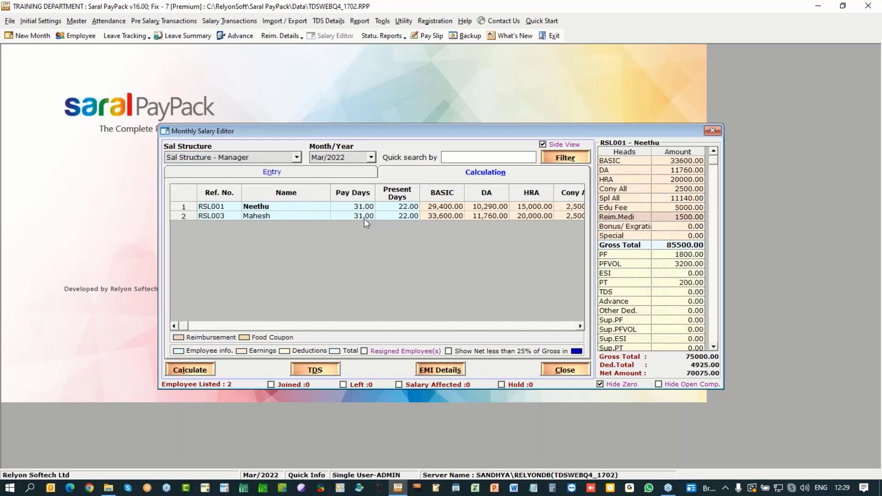
pyautogui.click(712, 130)
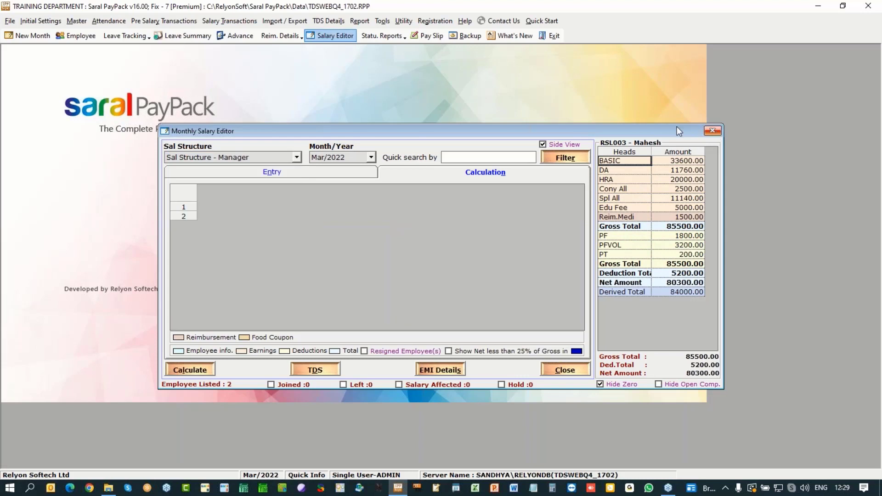
pyautogui.click(324, 21)
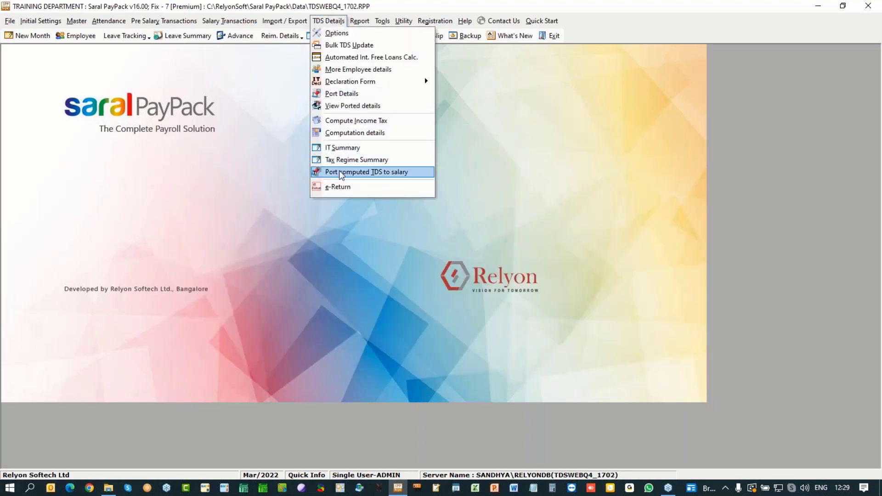
# Step: Open the 2021-2022 e-TDS return for Quarter 4 and bring up its salary porting dates
pyautogui.click(340, 187)
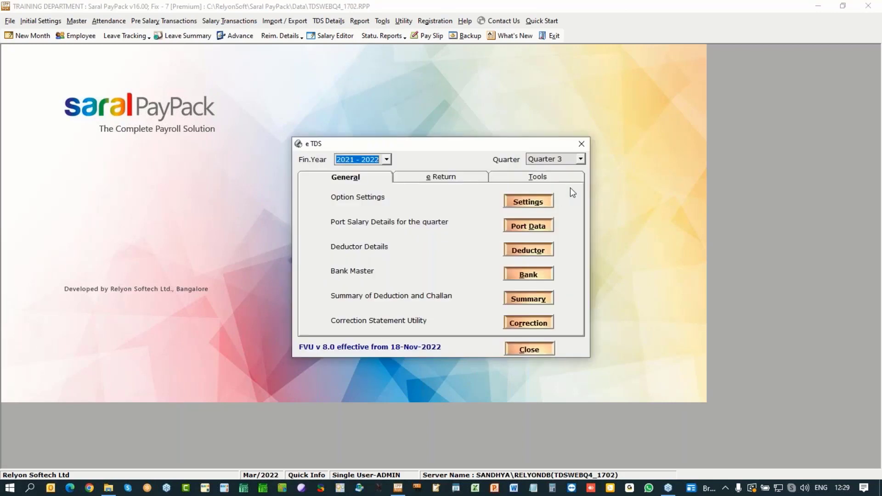
pyautogui.click(581, 159)
pyautogui.click(566, 191)
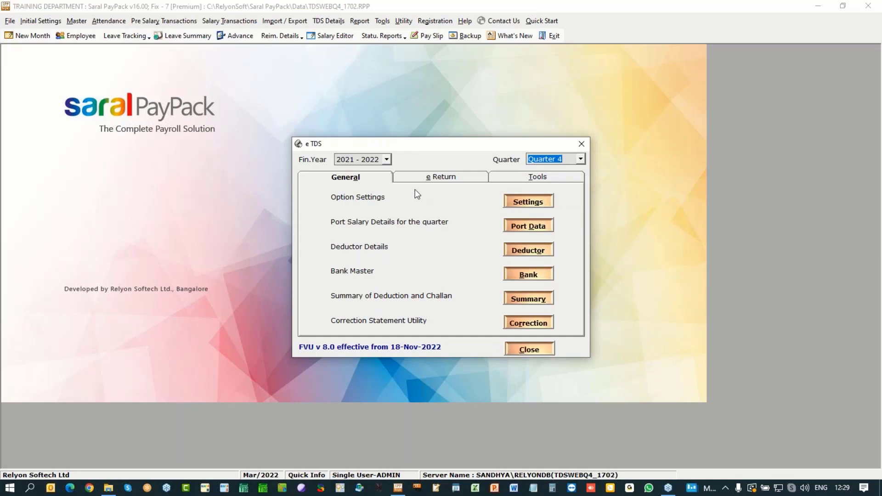
pyautogui.click(445, 178)
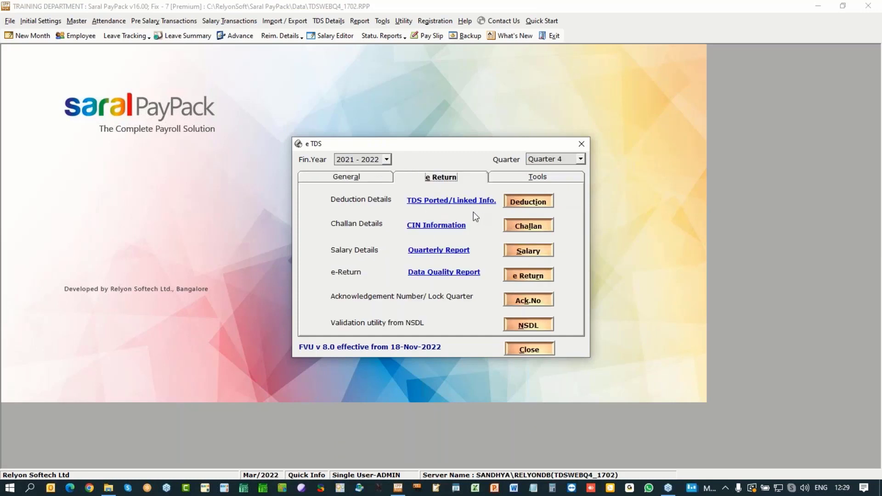
pyautogui.click(358, 181)
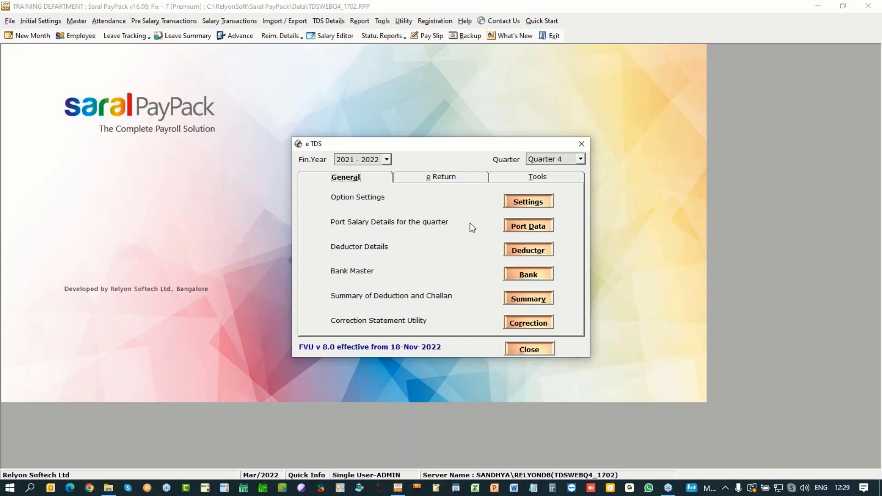
pyautogui.click(532, 227)
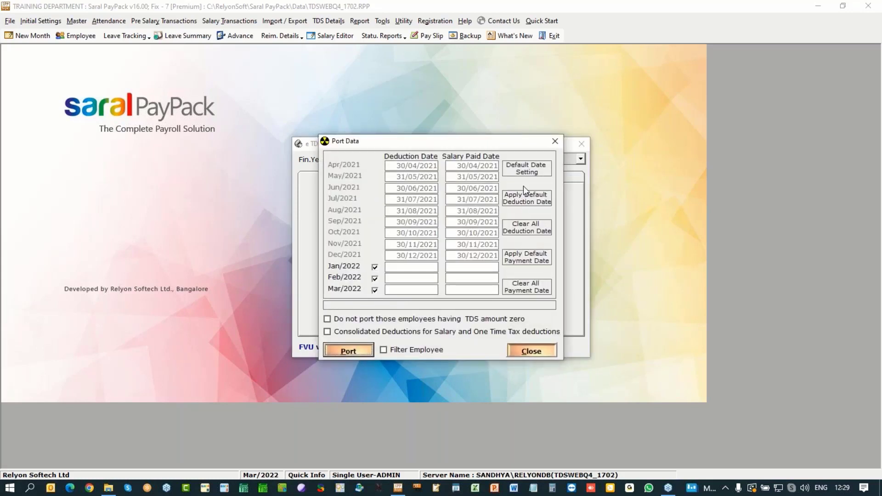
# Step: Apply the default deduction dates and default salary paid dates for Quarter 4
pyautogui.click(525, 188)
pyautogui.click(437, 281)
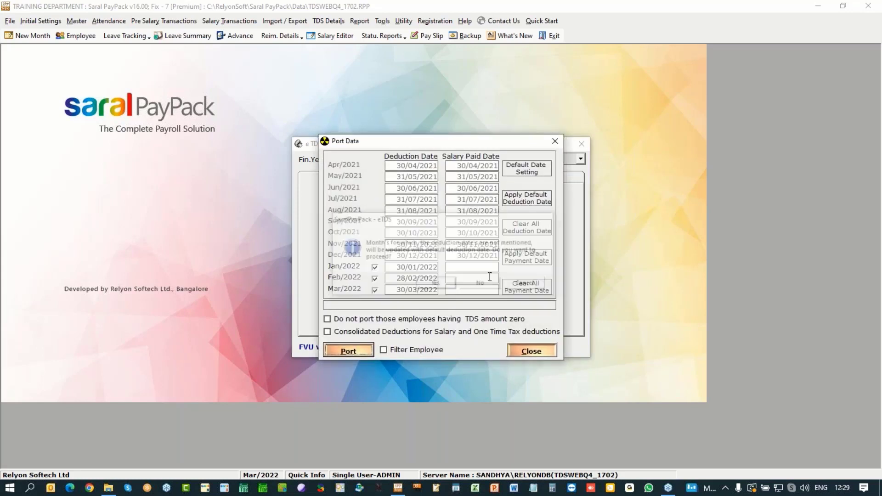
pyautogui.click(524, 261)
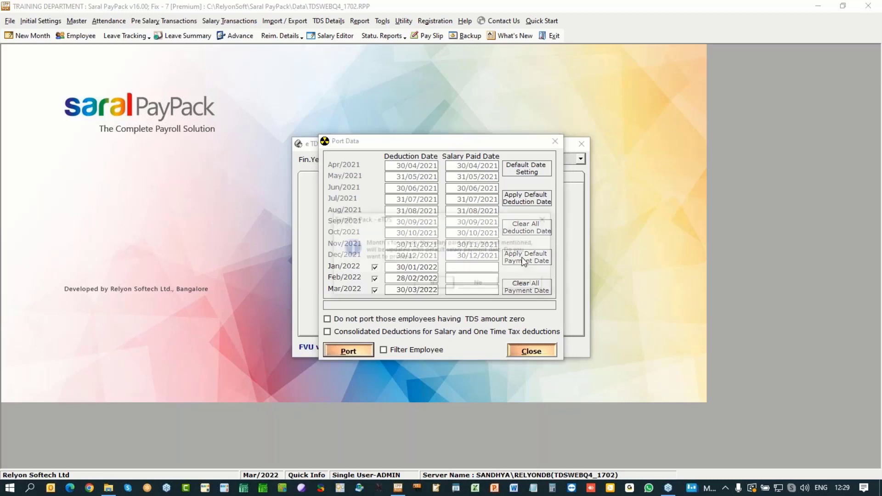
pyautogui.click(437, 282)
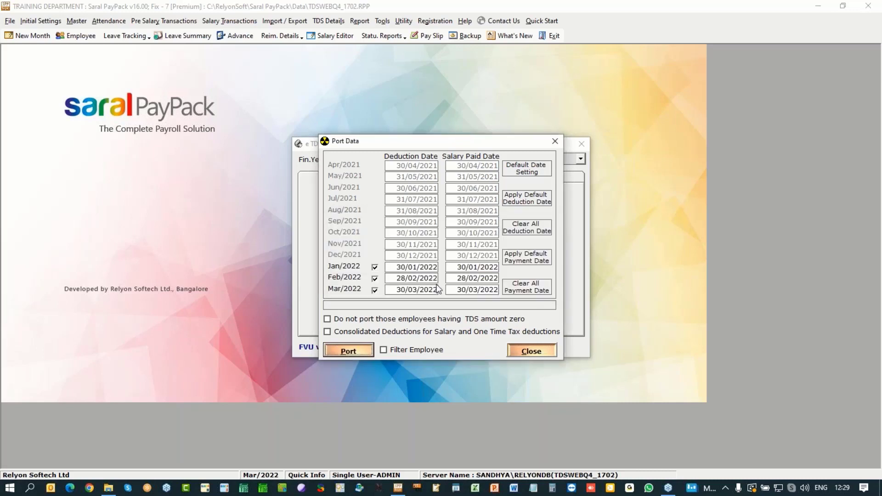
# Step: Change January's deduction and salary paid dates to 31/01/2022
pyautogui.click(402, 292)
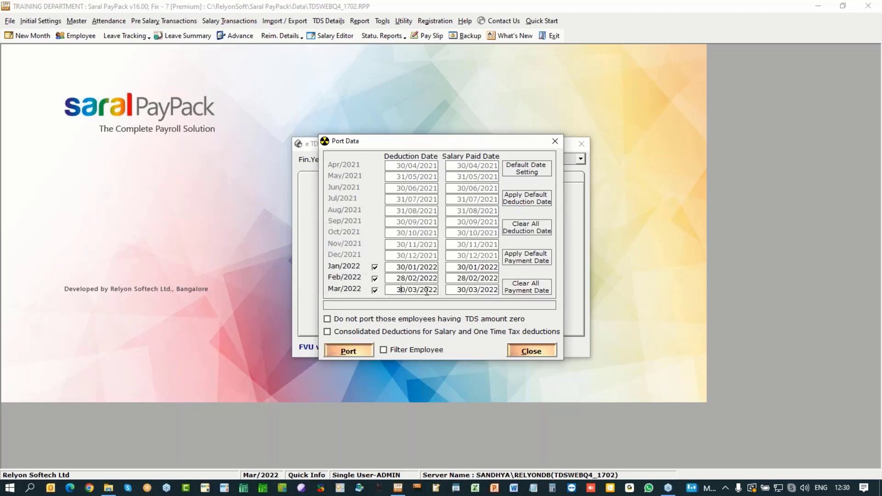
pyautogui.click(402, 267)
pyautogui.write('1')
pyautogui.click(464, 268)
pyautogui.write('1')
# Step: Port the Quarter 4 salary TDS details and close the porting dates window
pyautogui.click(348, 351)
pyautogui.click(457, 283)
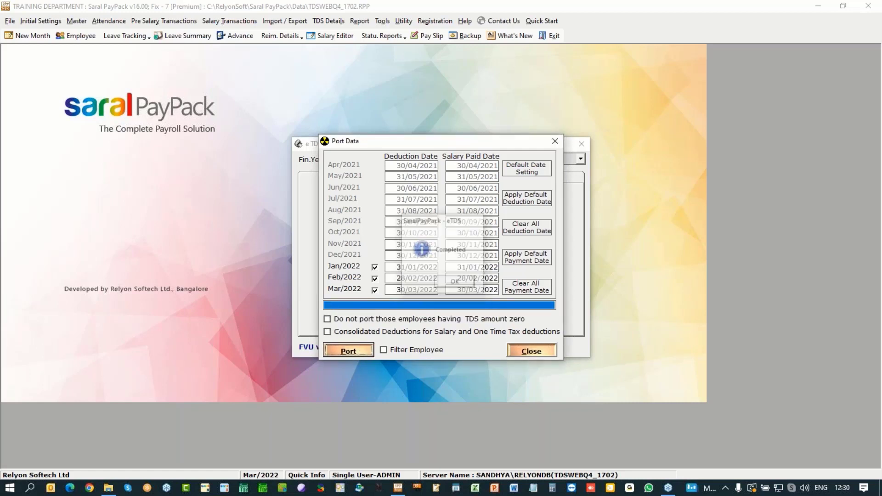
pyautogui.click(532, 352)
pyautogui.click(433, 179)
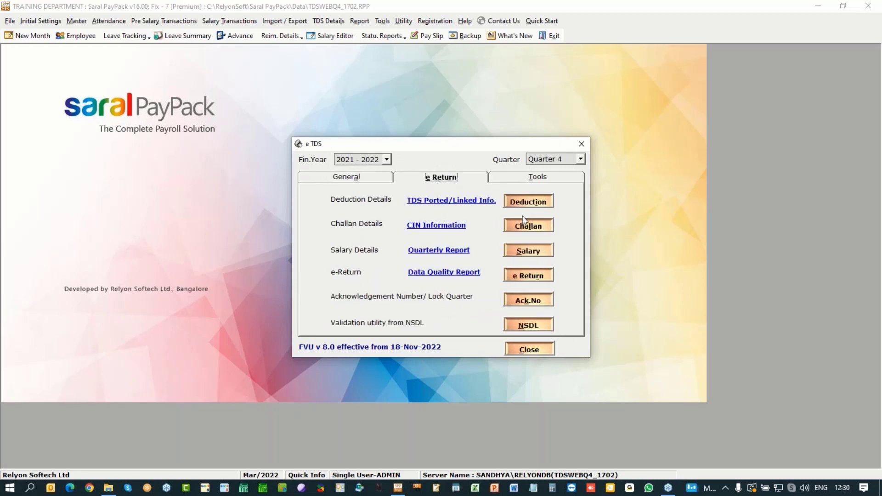
# Step: Compare salary TDS against ported TDS, checking the first employee's ported amount
pyautogui.click(457, 201)
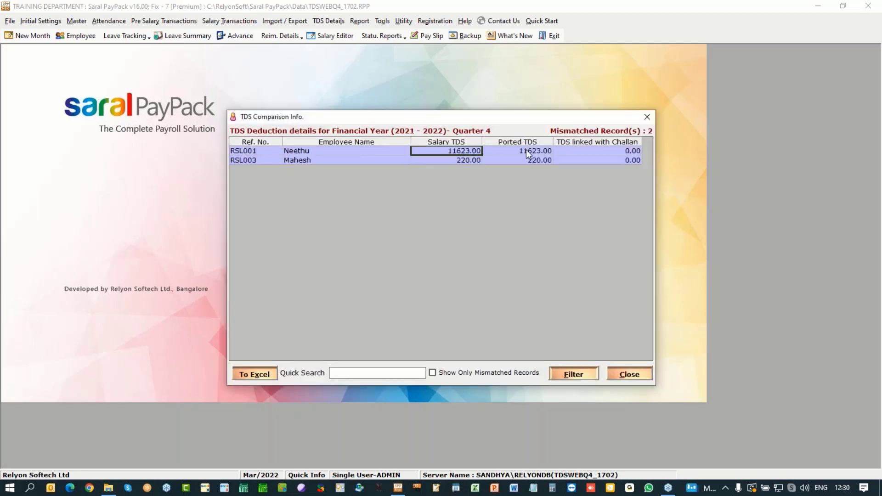
pyautogui.click(526, 150)
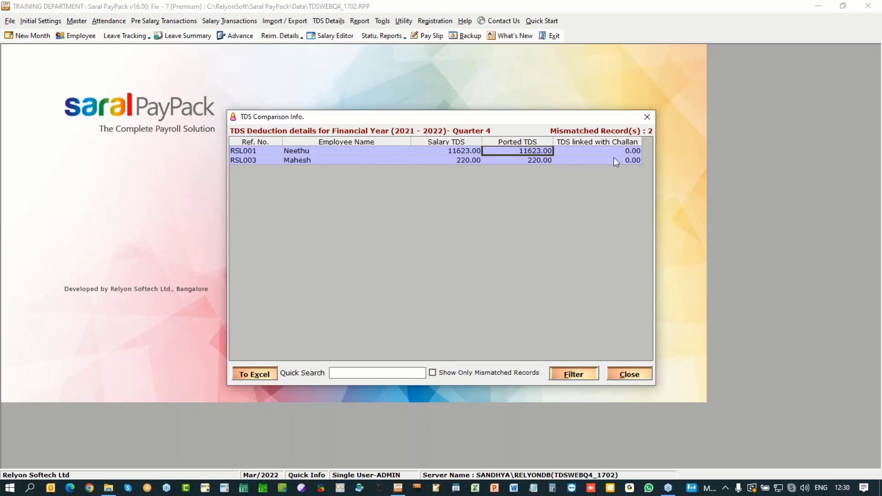
pyautogui.click(647, 117)
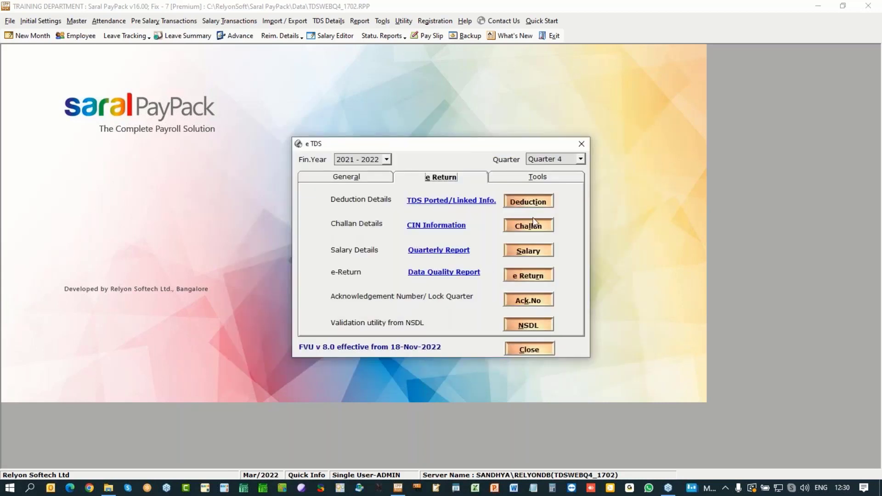
# Step: Review the Form 24 Quarter 4 deduction details, totalling 11,843.00 TDS, and close them
pyautogui.click(531, 203)
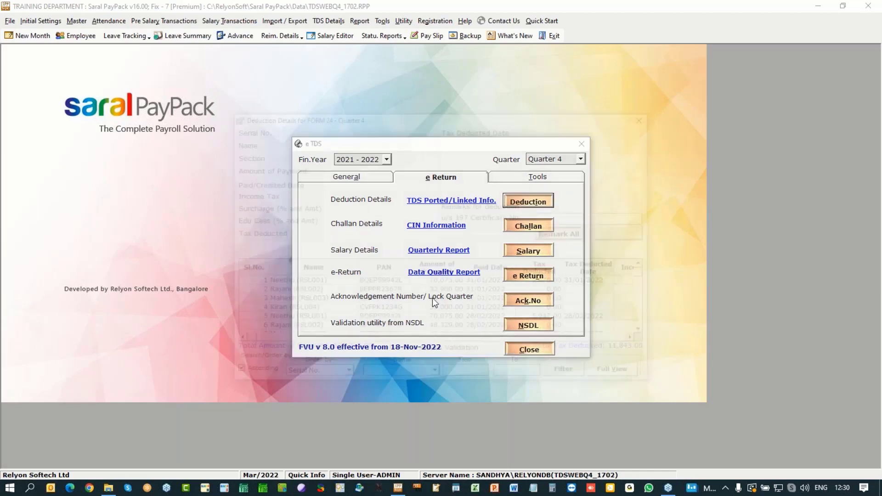
pyautogui.moveTo(649, 292); pyautogui.dragTo(649, 334)
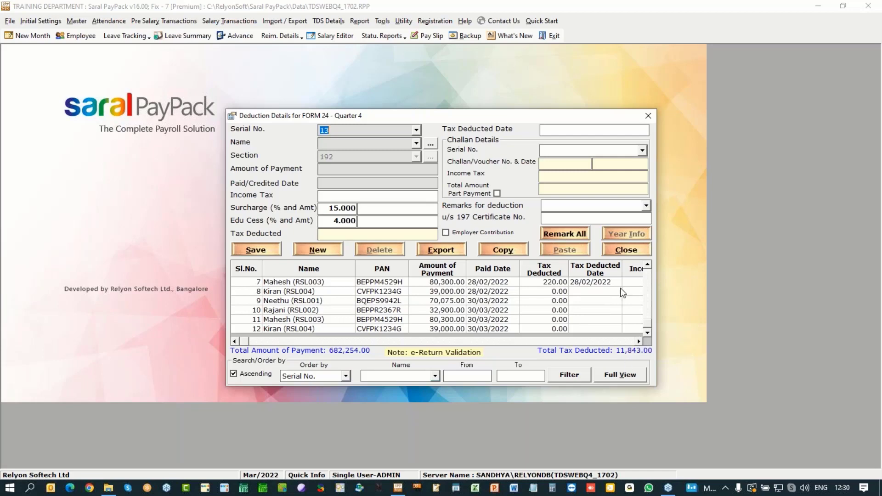
pyautogui.click(627, 249)
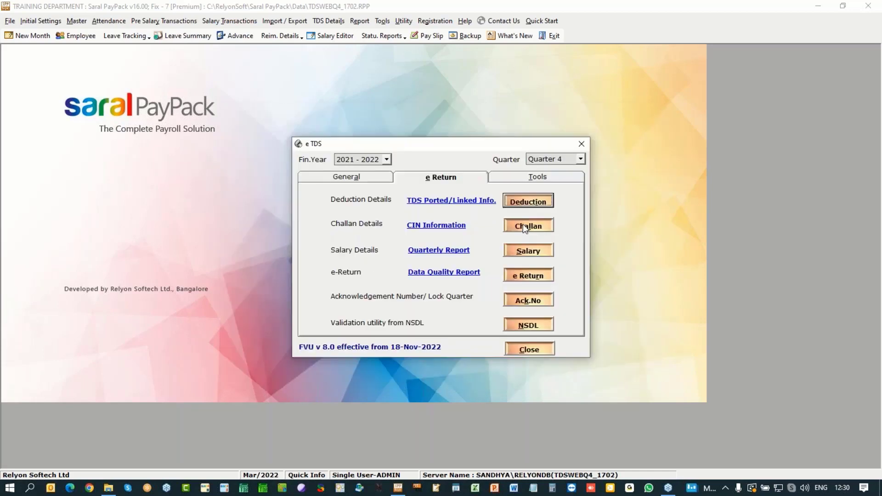
# Step: Enter a challan: 20000 income tax, 200-Payable by Taxpayer, cash/e-payment, its challan number, dated 5/2/22, branch 0005678
pyautogui.click(527, 227)
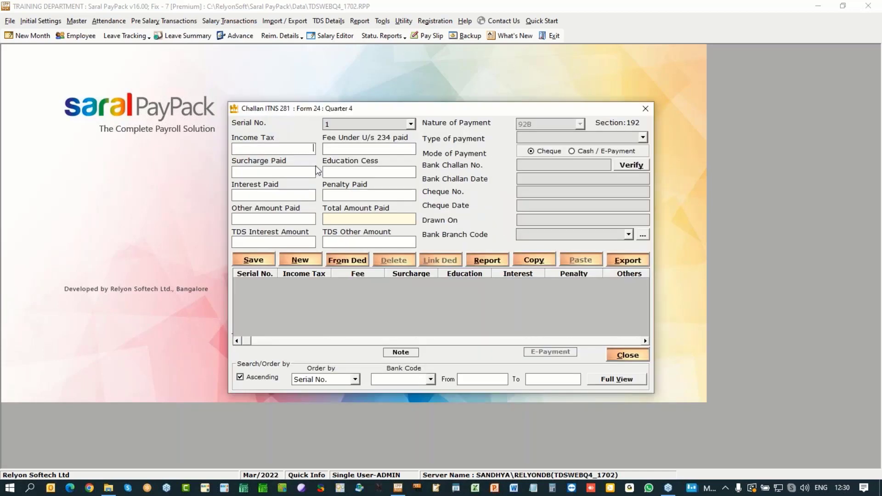
pyautogui.write('20000')
pyautogui.click(643, 137)
pyautogui.click(574, 146)
pyautogui.click(580, 152)
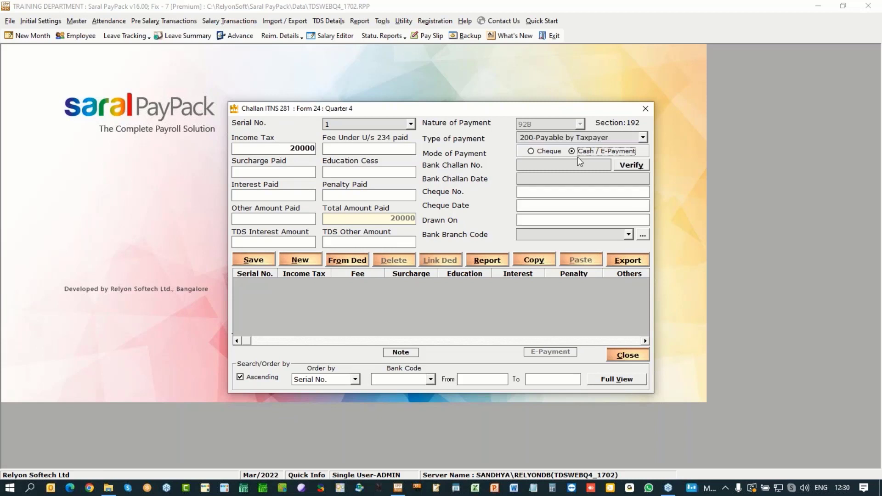
pyautogui.click(573, 165)
pyautogui.write('09886')
pyautogui.click(585, 177)
pyautogui.write('5/2/22')
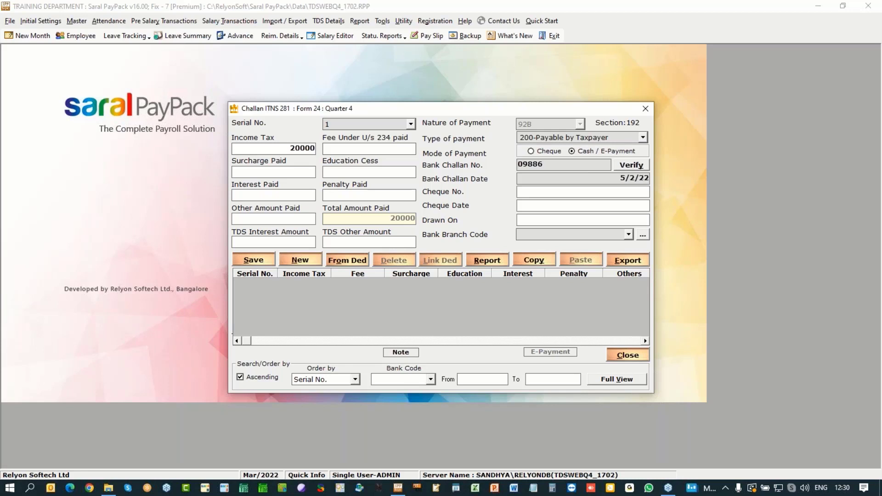
pyautogui.click(627, 234)
pyautogui.click(538, 246)
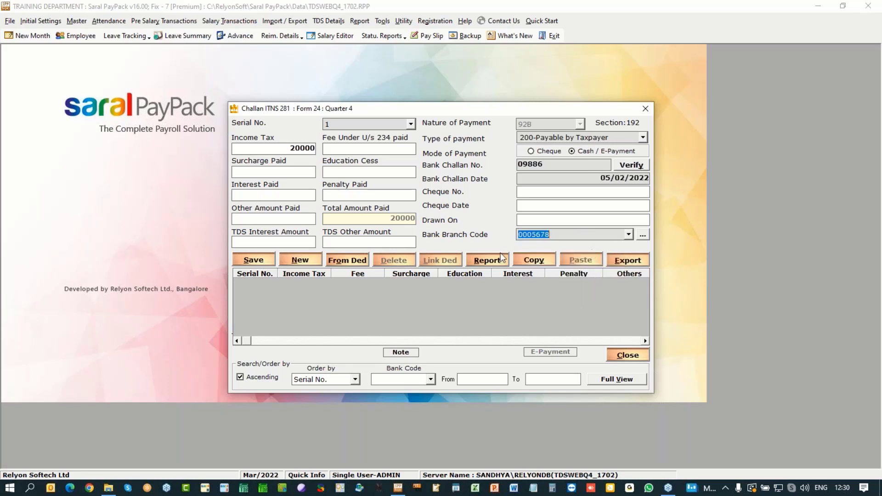
# Step: Save challan 1, reload it, and open its deduction-linking list
pyautogui.click(260, 260)
pyautogui.press('Return')
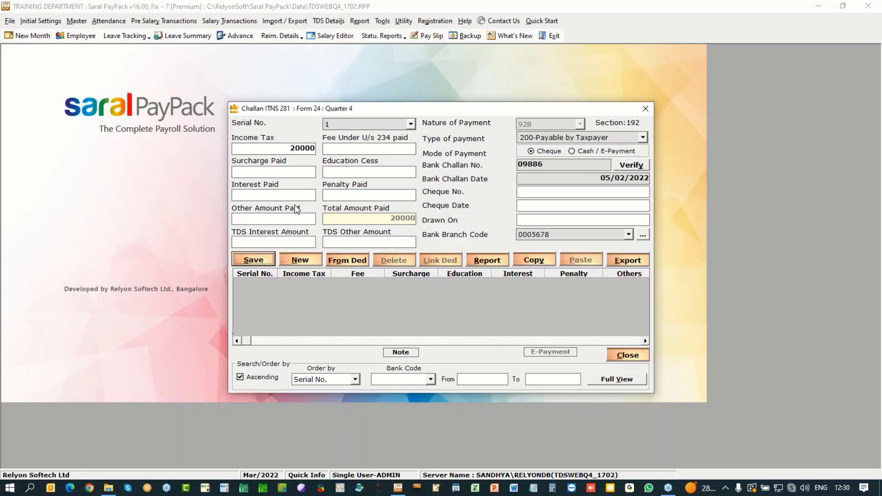
pyautogui.click(377, 285)
pyautogui.click(438, 263)
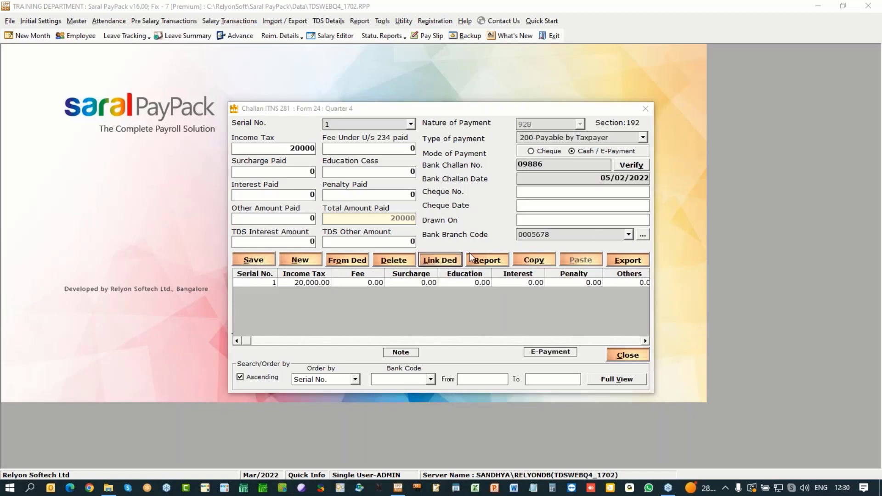
# Step: Link all deductions dated 1/1/22 to 31/1/22 to challan 1
pyautogui.click(579, 154)
pyautogui.write('1/1/')
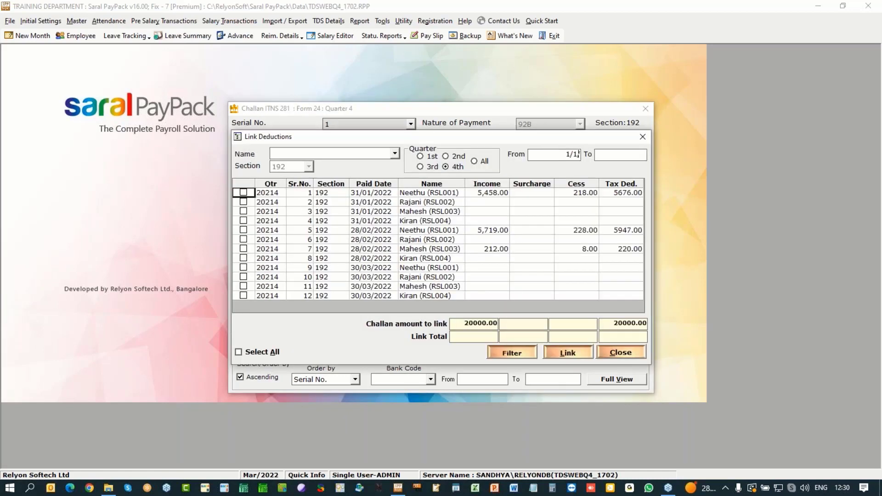
pyautogui.write('22')
pyautogui.press('Tab')
pyautogui.write('31/1/22')
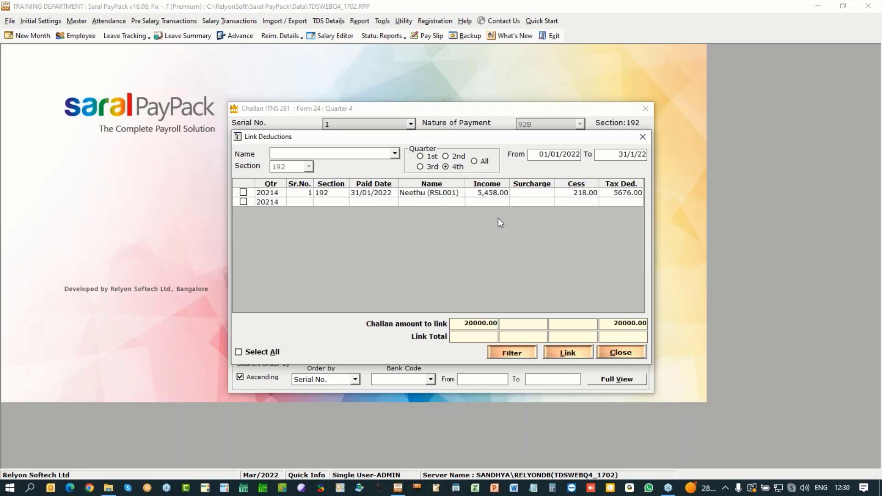
pyautogui.press('Tab')
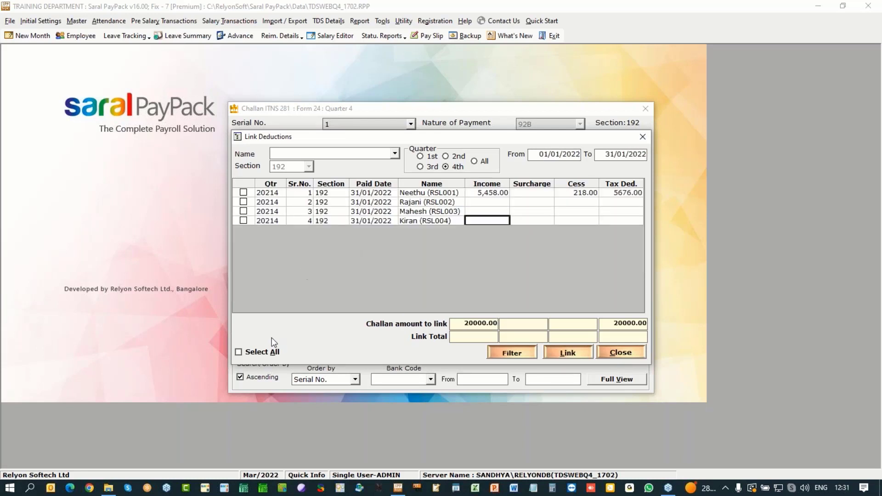
pyautogui.click(261, 352)
pyautogui.click(569, 355)
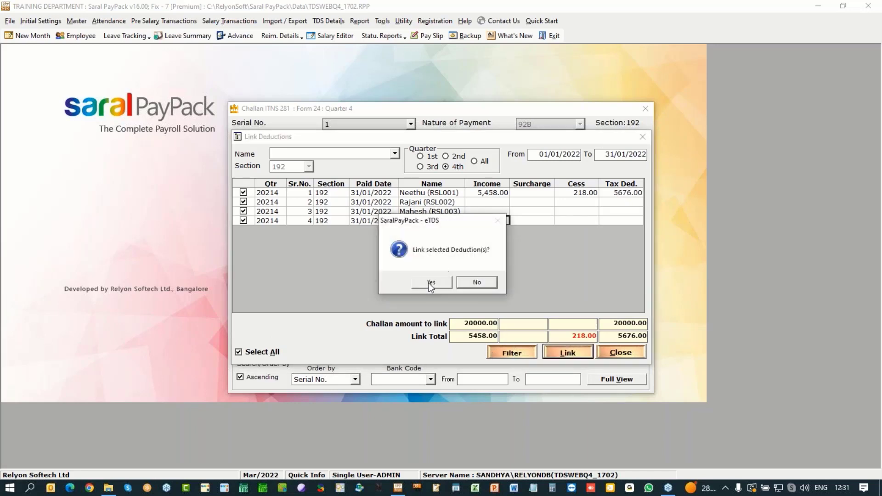
pyautogui.click(427, 284)
# Step: Save challan 1 and start a new challan with 20000 income tax
pyautogui.hotkey('alt', 's')
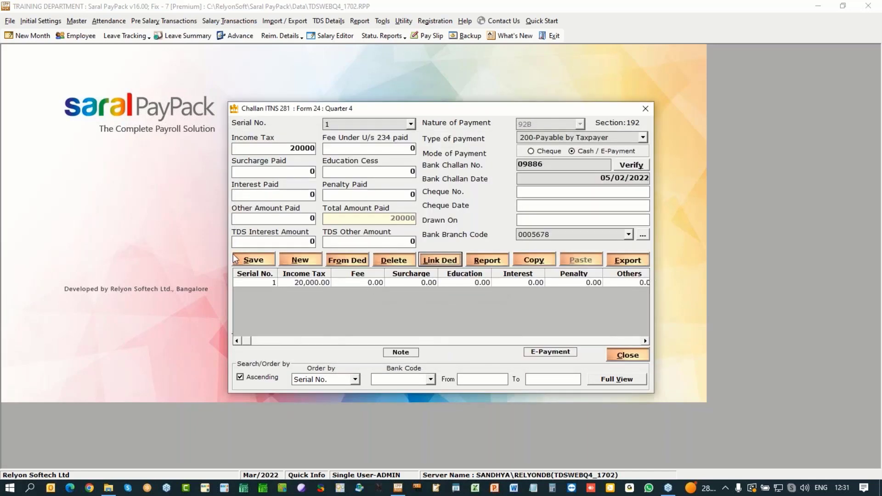
pyautogui.press('Return')
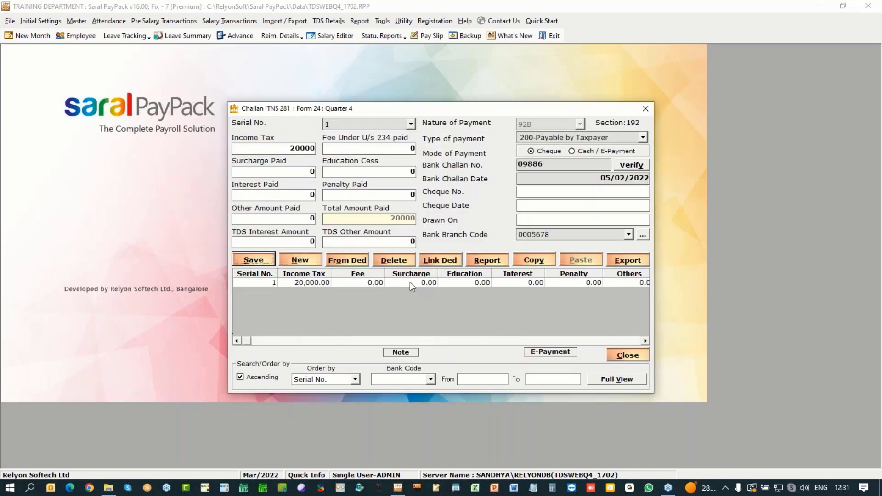
pyautogui.click(410, 282)
pyautogui.click(306, 266)
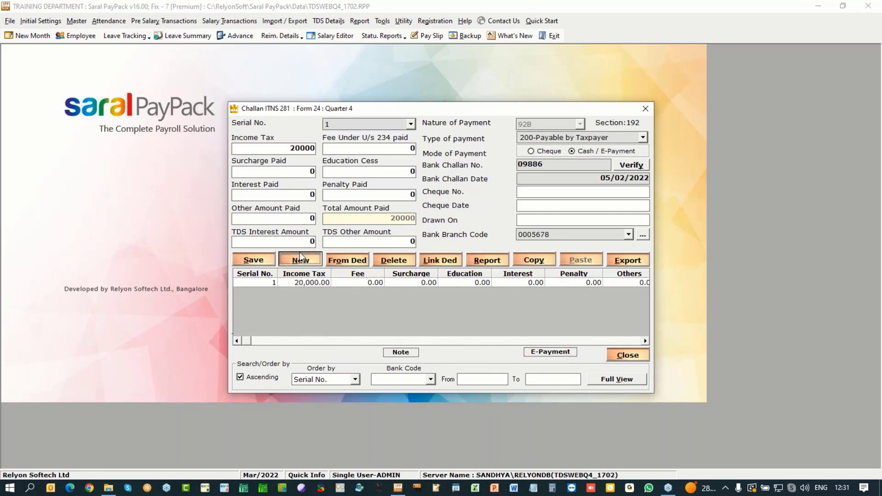
pyautogui.write('2000')
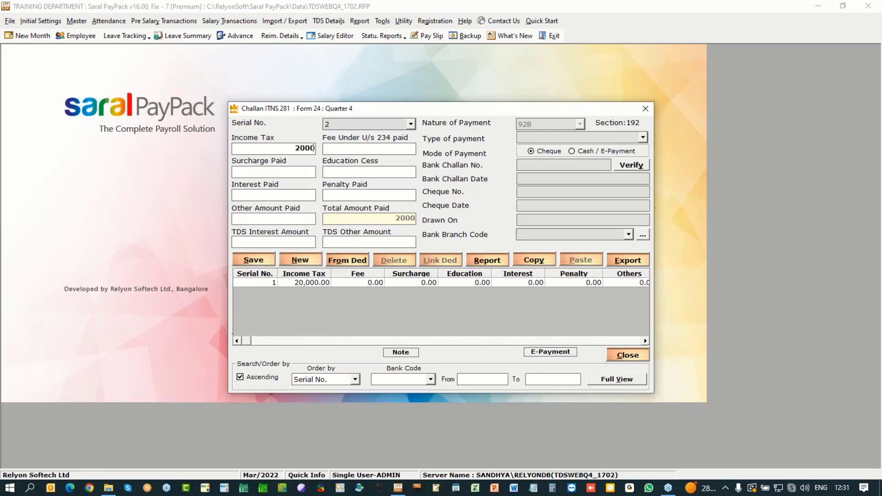
pyautogui.write('0')
# Step: Give challan 2 type 200-Payable by Taxpayer, cash/e-payment, its challan number, date 5/3/22, branch 0005678
pyautogui.click(597, 137)
pyautogui.click(553, 147)
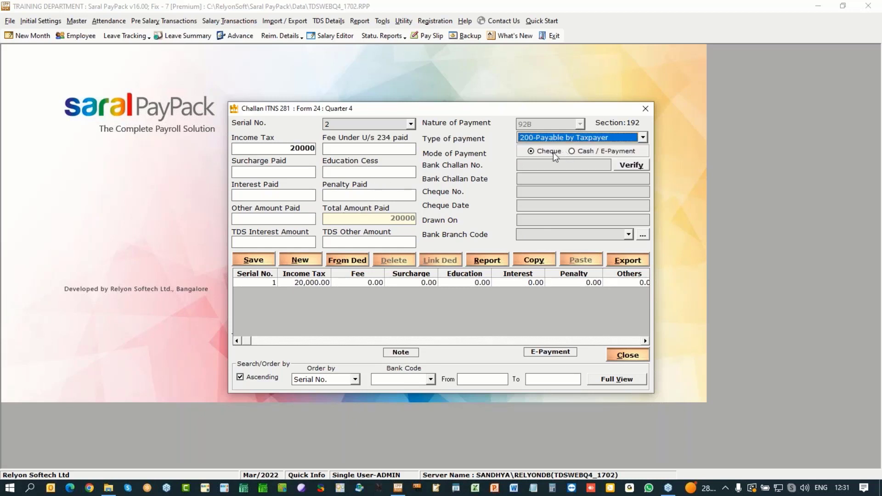
pyautogui.click(584, 152)
pyautogui.write('00997')
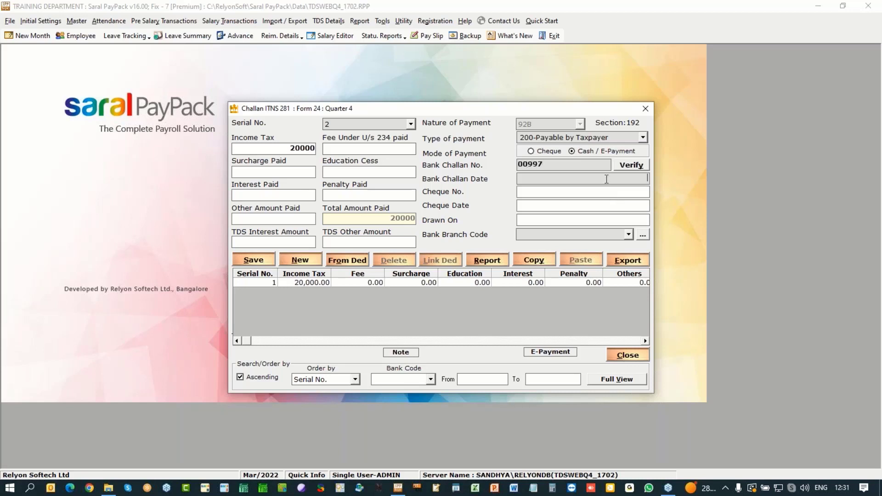
pyautogui.write('5/3/22')
pyautogui.click(629, 234)
pyautogui.click(608, 246)
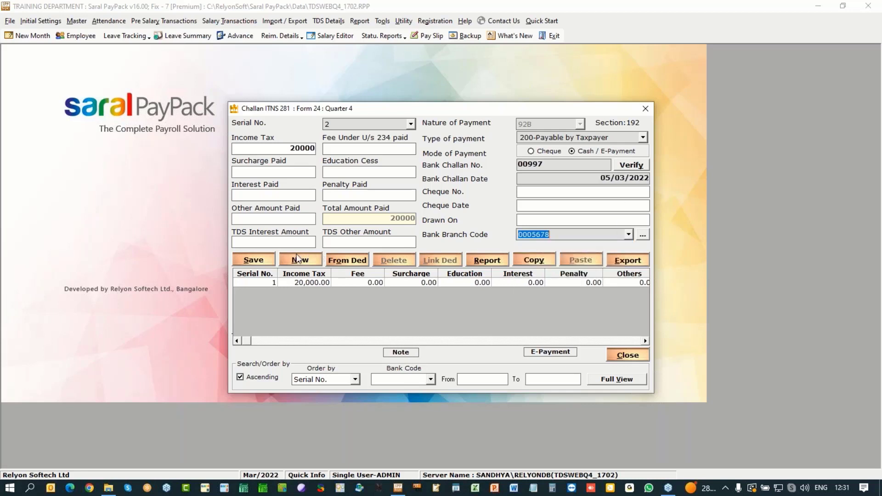
# Step: Save challan 2, reload it, and open its deduction-linking list
pyautogui.click(268, 260)
pyautogui.press('Return')
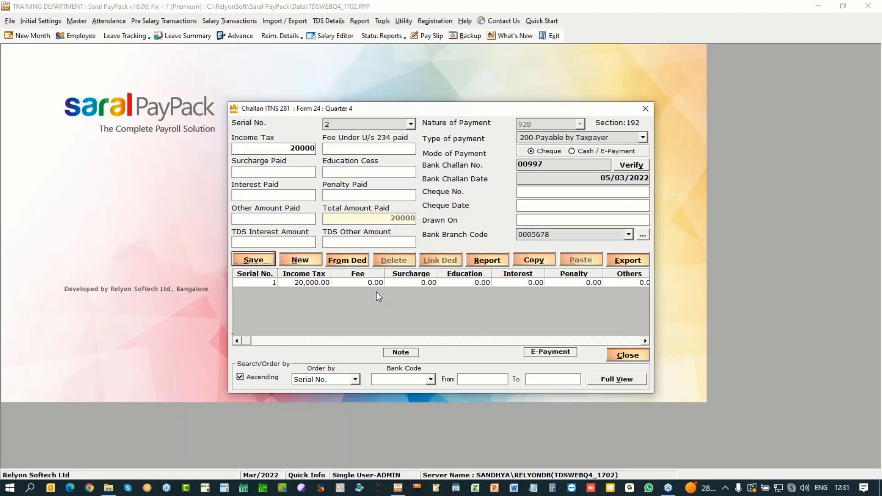
pyautogui.click(376, 291)
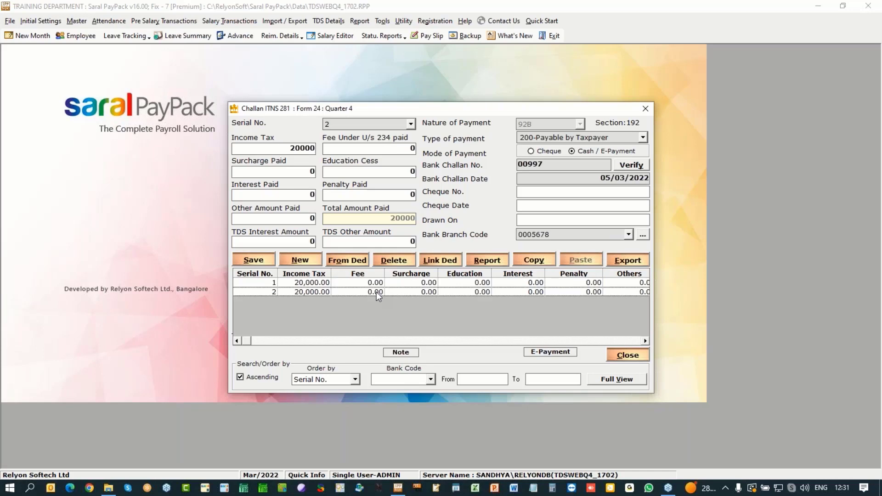
pyautogui.click(439, 261)
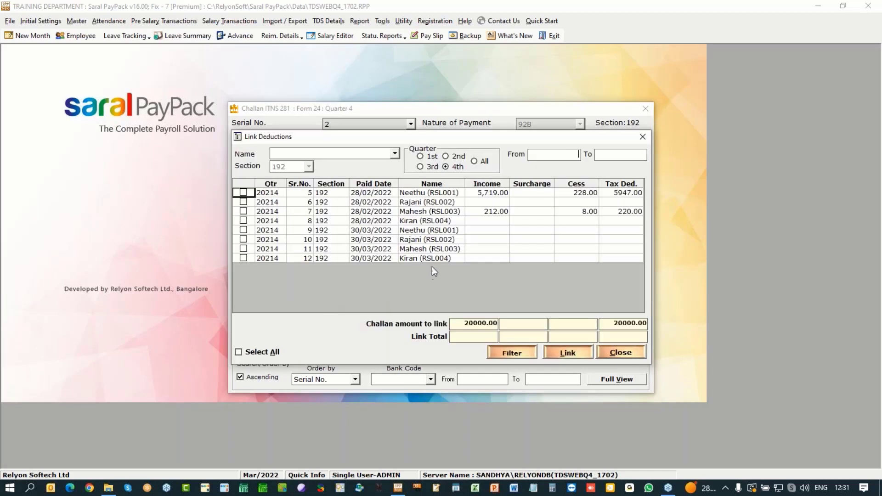
# Step: Select all February and March deductions and link them to challan 2
pyautogui.click(365, 232)
pyautogui.click(365, 241)
pyautogui.click(364, 249)
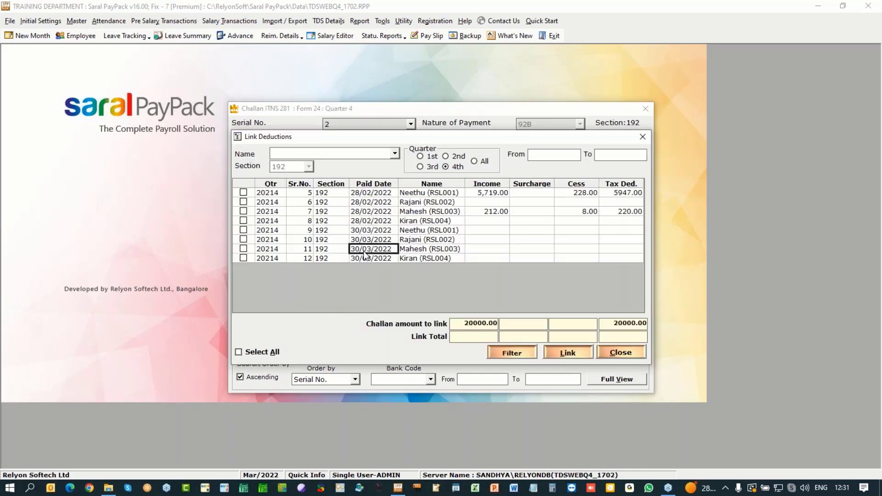
pyautogui.click(362, 257)
pyautogui.click(266, 353)
pyautogui.click(573, 352)
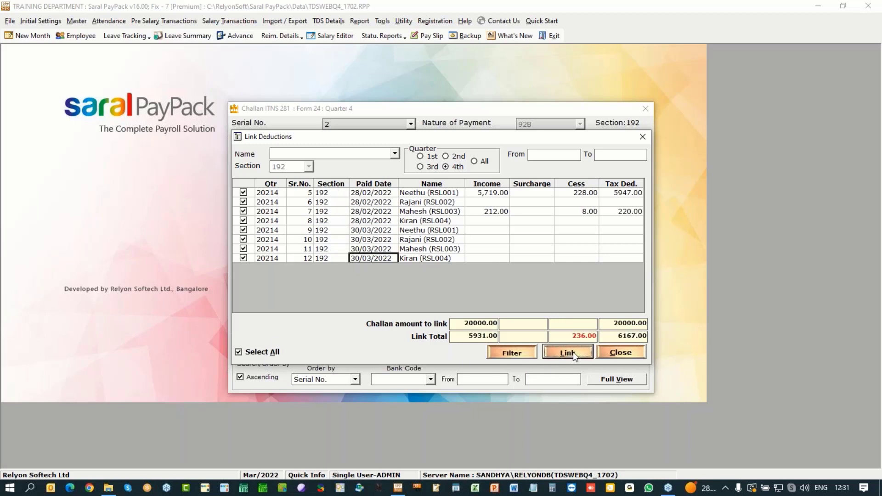
pyautogui.click(431, 283)
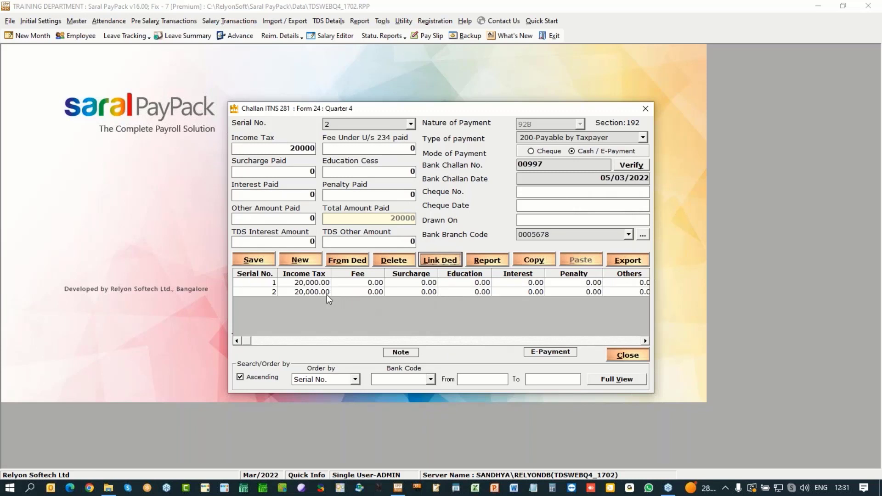
# Step: Save challan 2 and close the Challan ITNS 281 window
pyautogui.click(253, 260)
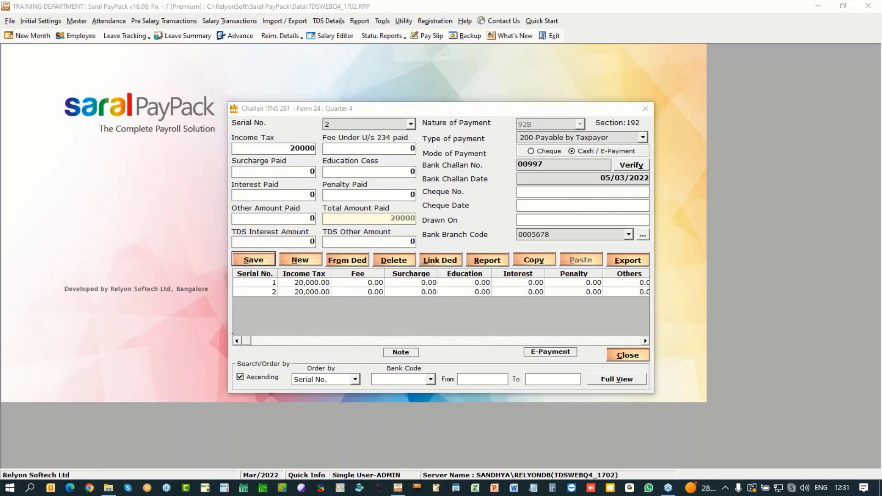
pyautogui.click(443, 282)
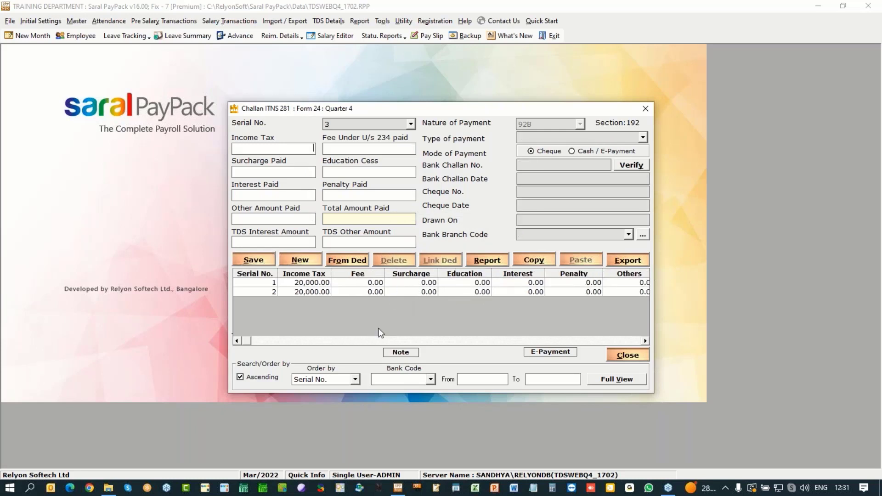
pyautogui.click(627, 356)
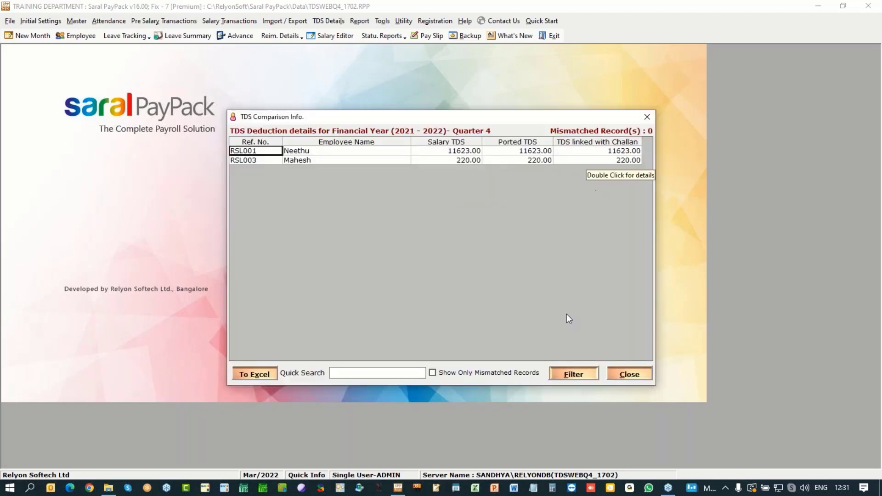
# Step: Close the TDS comparison showing 0 mismatched records and open the Form 24 salary details
pyautogui.click(618, 374)
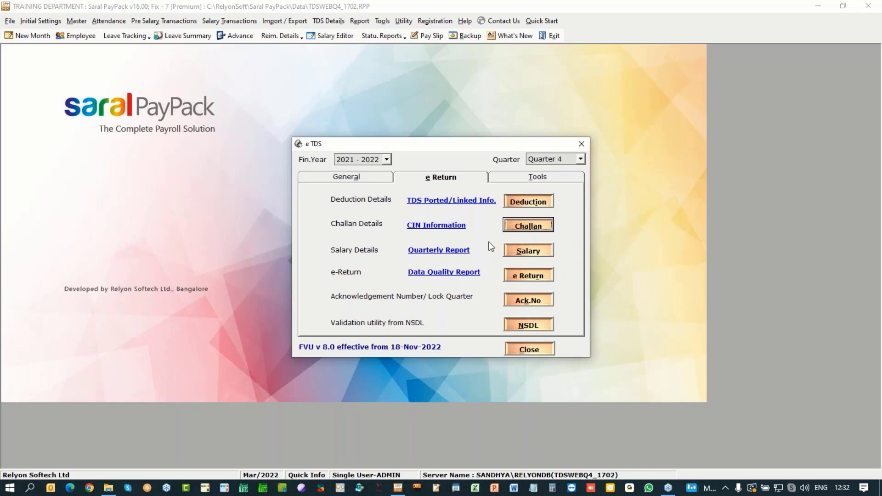
pyautogui.click(532, 254)
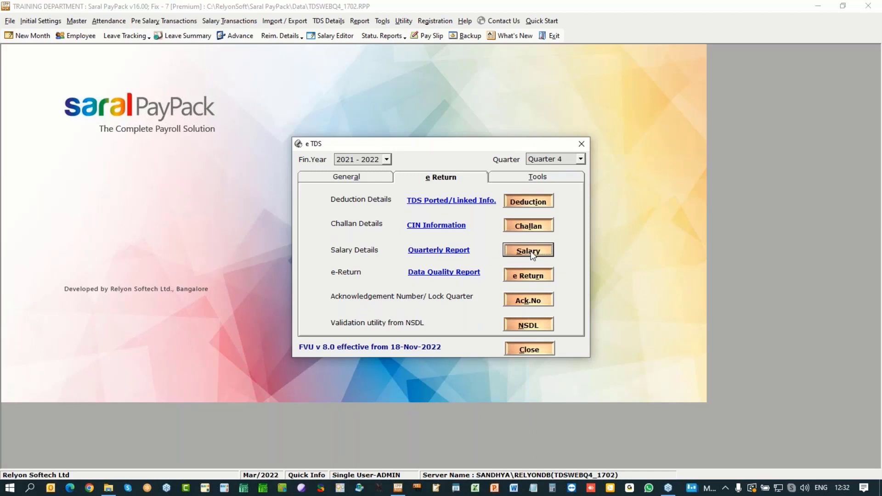
# Step: Load serial number 1's Form 24 figures and review Basic Salary, Taxable Allowance, Standard Deduction and PT
pyautogui.click(416, 139)
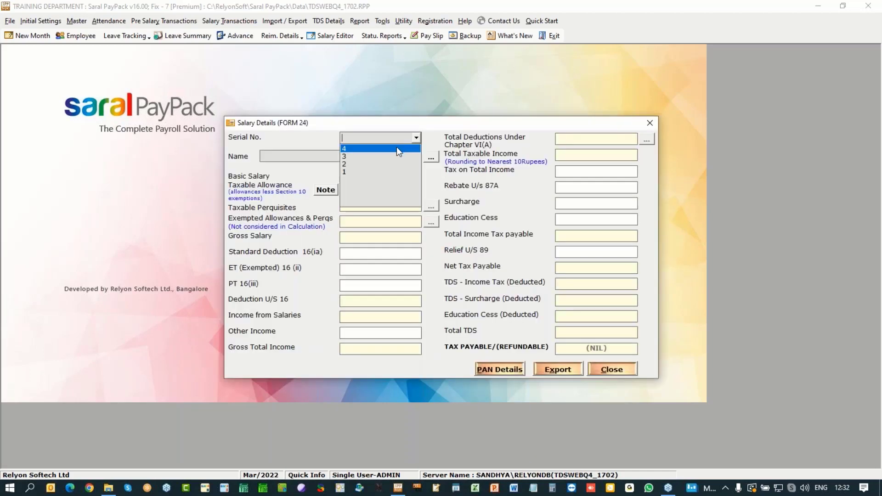
pyautogui.click(390, 158)
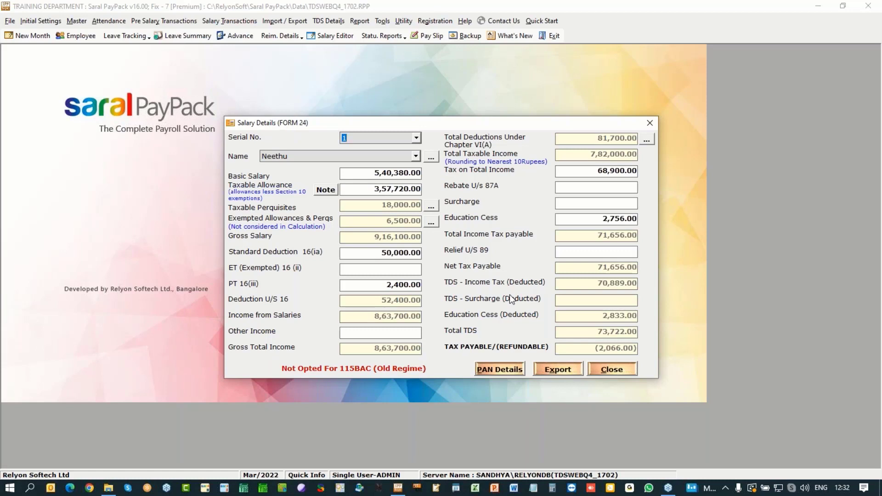
pyautogui.click(370, 174)
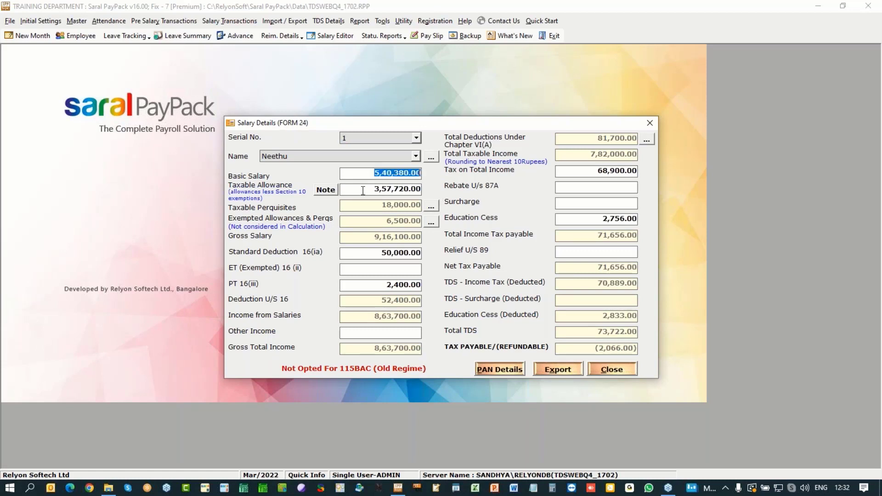
pyautogui.click(355, 187)
pyautogui.click(354, 254)
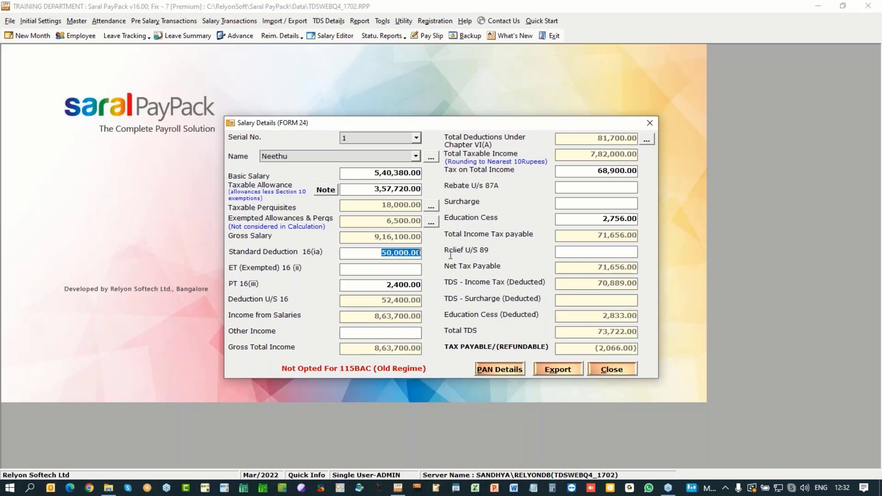
pyautogui.click(375, 286)
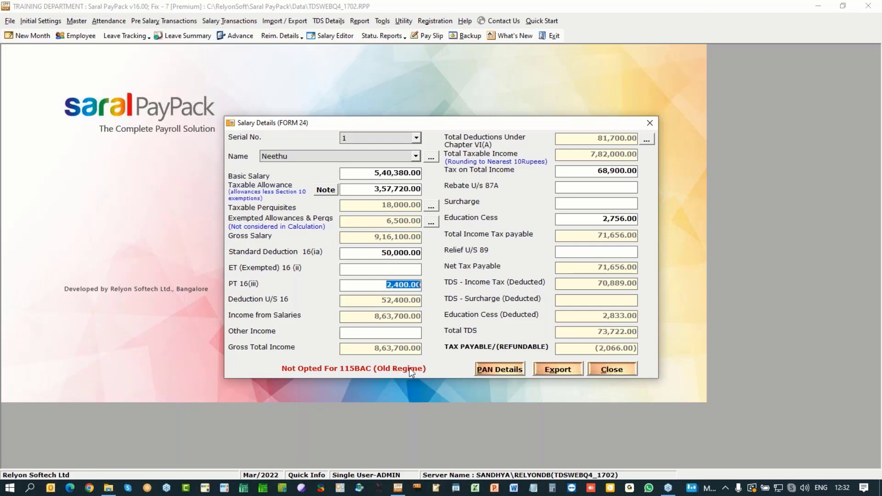
pyautogui.click(501, 369)
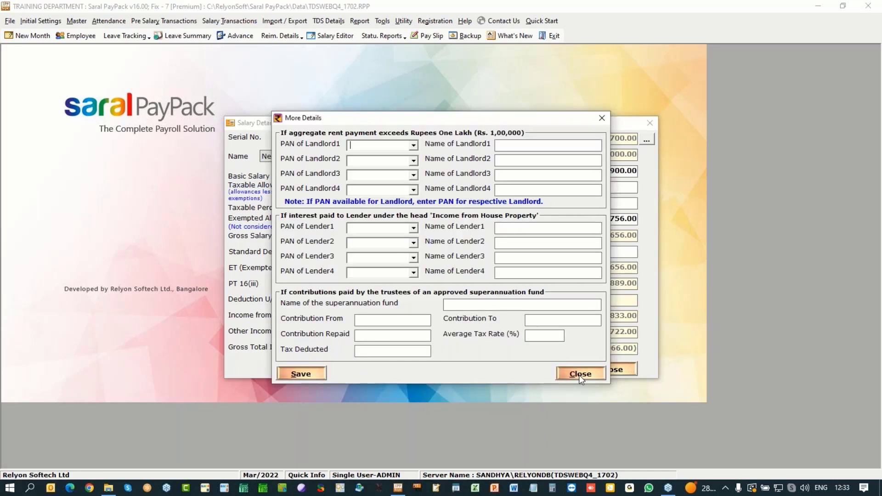
pyautogui.click(579, 374)
pyautogui.click(580, 374)
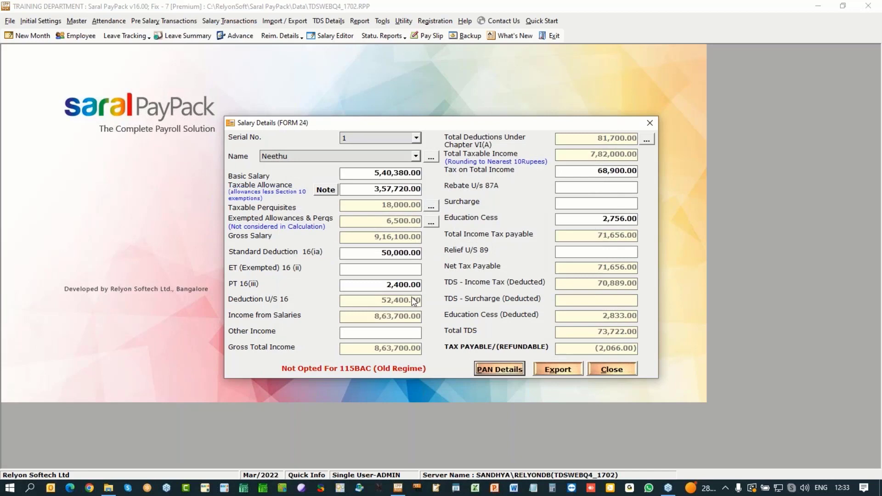
# Step: Close the salary details form and generate the Quarter 4 2021-2022 quarterly report
pyautogui.click(612, 373)
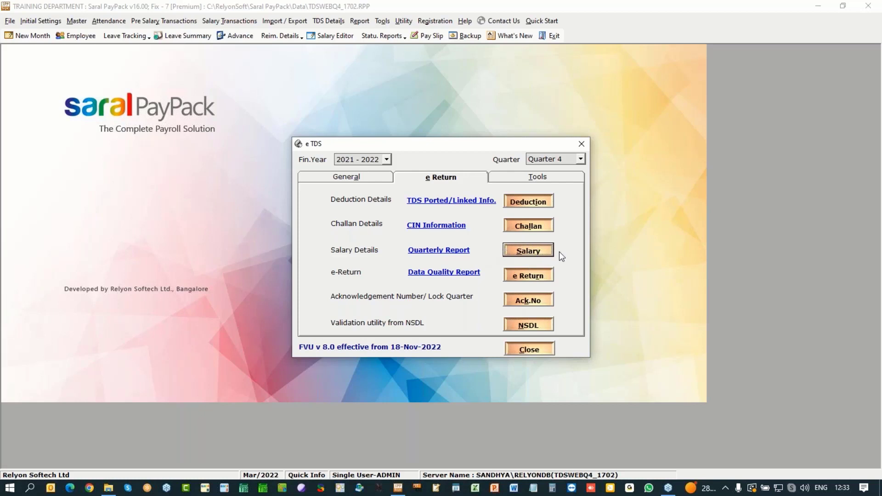
pyautogui.click(527, 253)
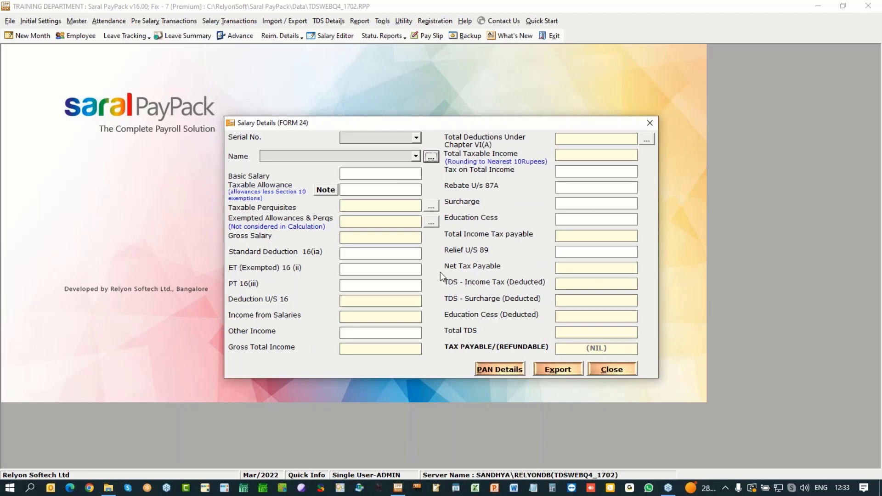
pyautogui.click(612, 370)
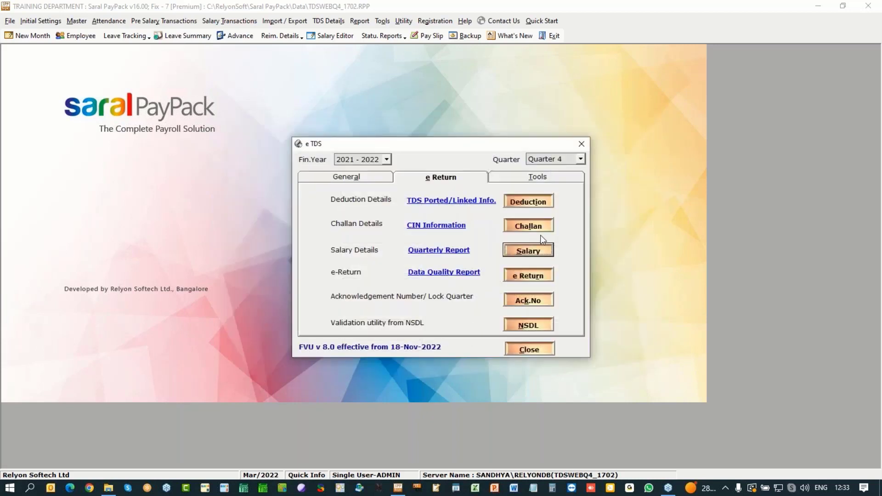
pyautogui.click(438, 252)
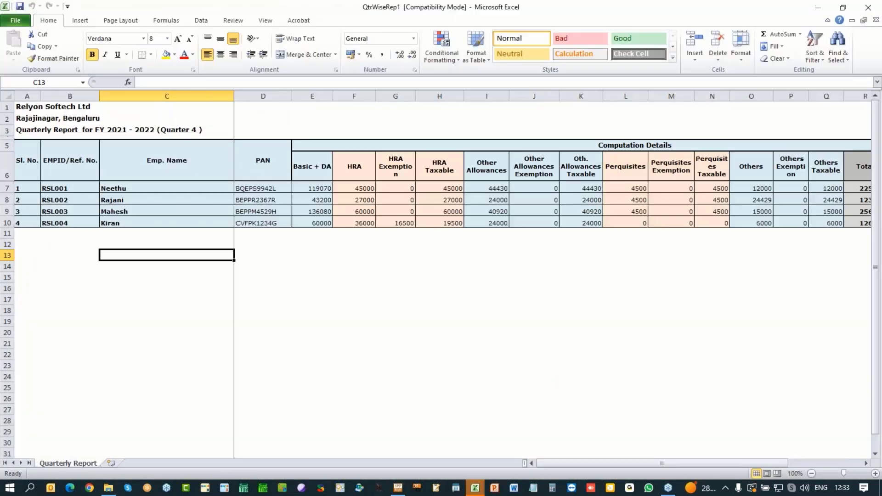
# Step: Check the first employee's row and total TDS paid in Y7:Y9, then close QtrWiseRep1
pyautogui.click(275, 188)
pyautogui.press('Right')
pyautogui.press('Right')
pyautogui.press('Right')
pyautogui.press('Right')
pyautogui.press('Right')
pyautogui.press('Right')
pyautogui.press('Right')
pyautogui.press('Right')
pyautogui.press('Right')
pyautogui.press('Right')
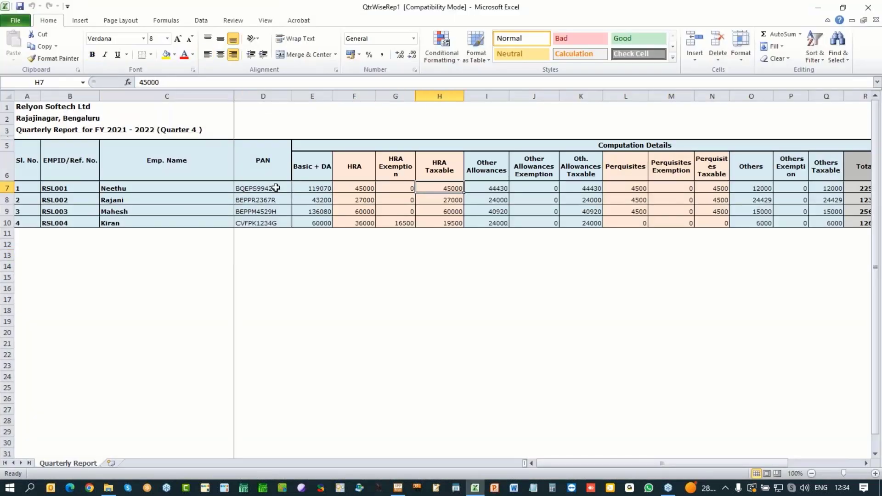
pyautogui.press('Right')
pyautogui.press('Right')
pyautogui.press('Right')
pyautogui.press('Right')
pyautogui.press('Right')
pyautogui.press('Right')
pyautogui.press('Right')
pyautogui.press('Right')
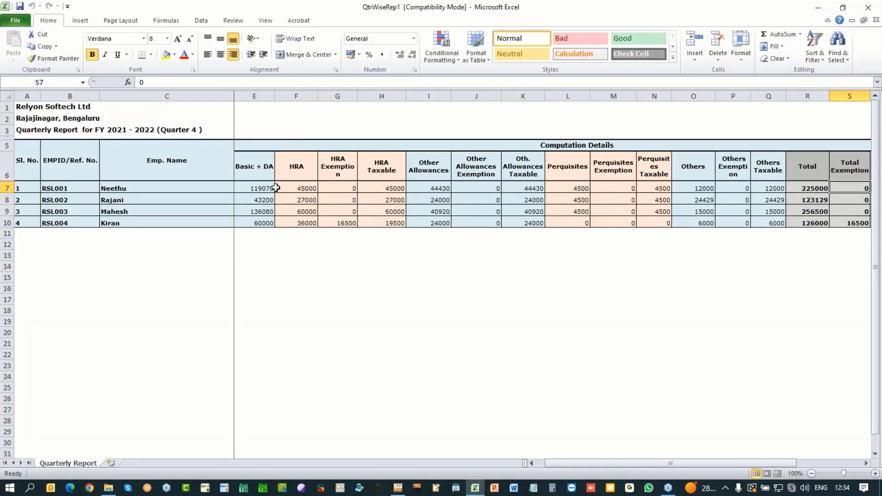
pyautogui.press('Right')
pyautogui.press('Right')
pyautogui.press('Right')
pyautogui.press('Right')
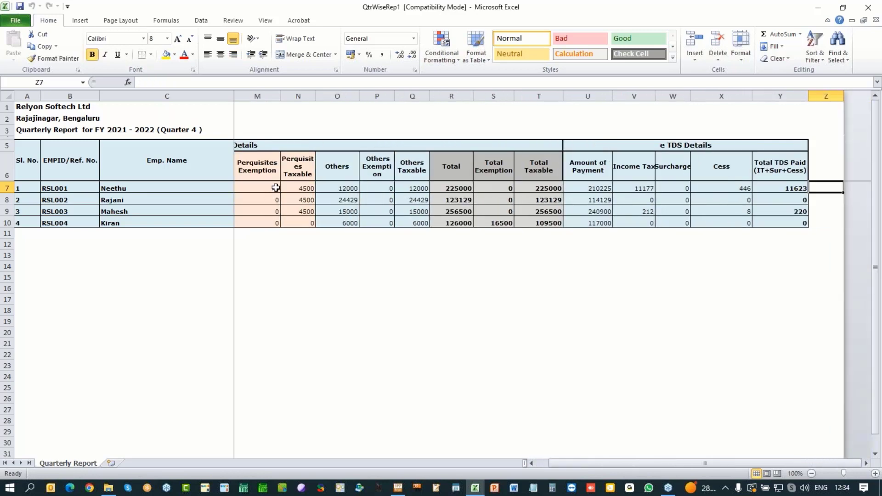
pyautogui.moveTo(781, 187); pyautogui.dragTo(808, 215)
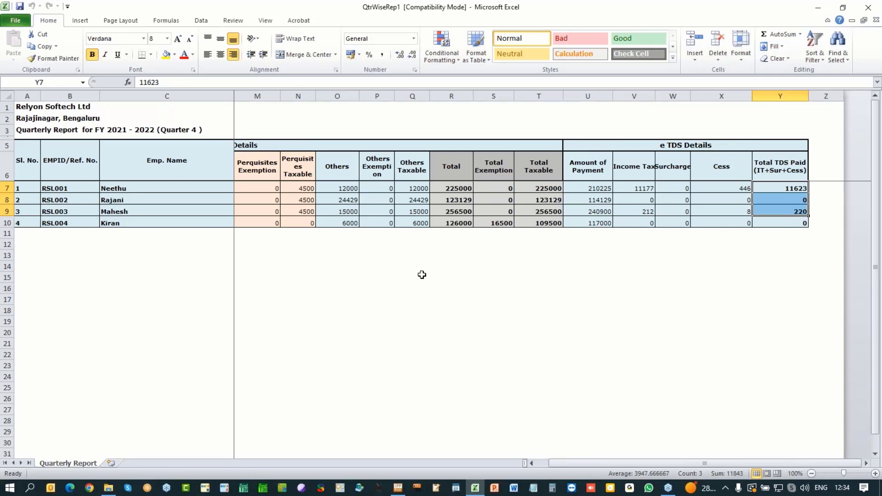
pyautogui.click(185, 130)
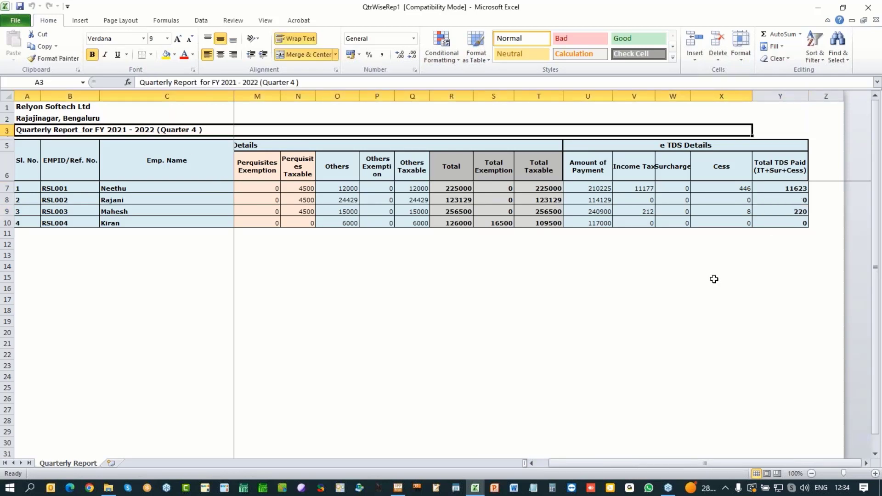
pyautogui.click(868, 7)
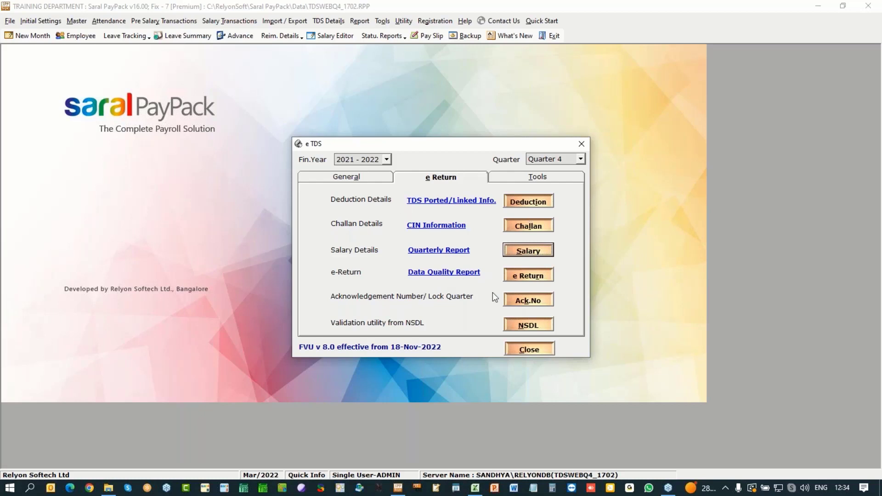
# Step: Download the Q4 challan CSI file after entering the captcha, then generate the e-return
pyautogui.click(531, 277)
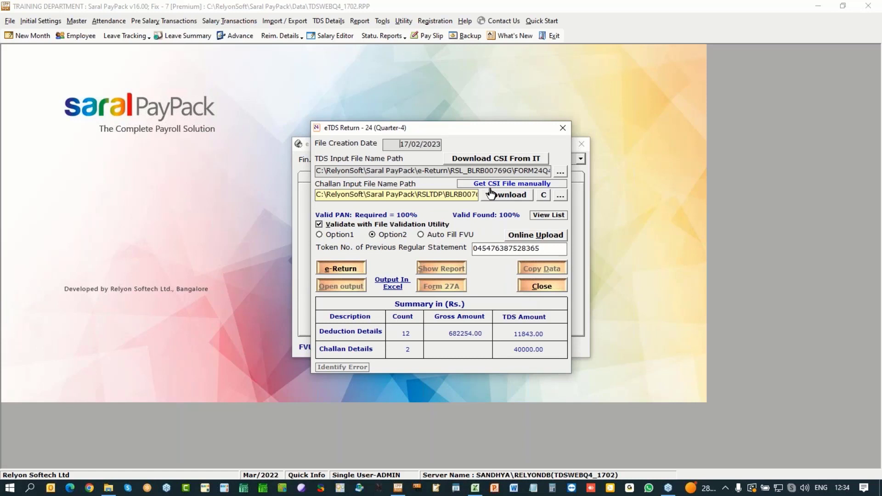
pyautogui.click(492, 198)
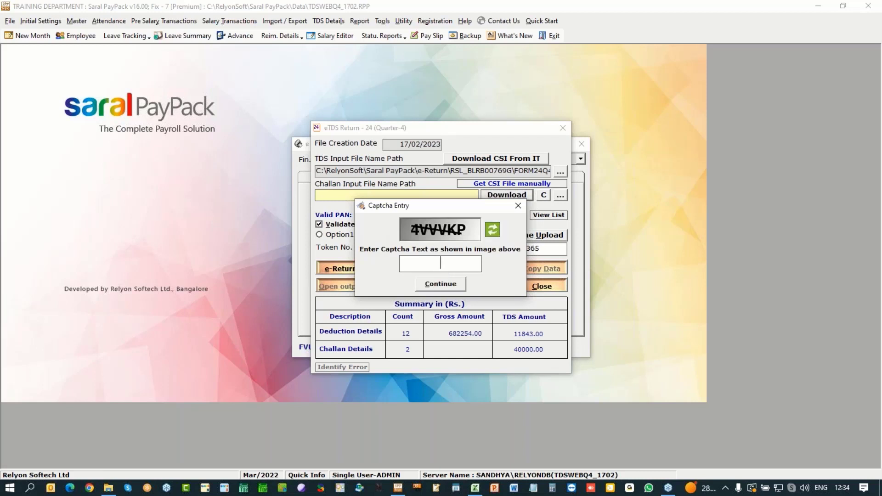
pyautogui.write('4VVVV')
pyautogui.press('BackSpace')
pyautogui.write('KP')
pyautogui.click(448, 284)
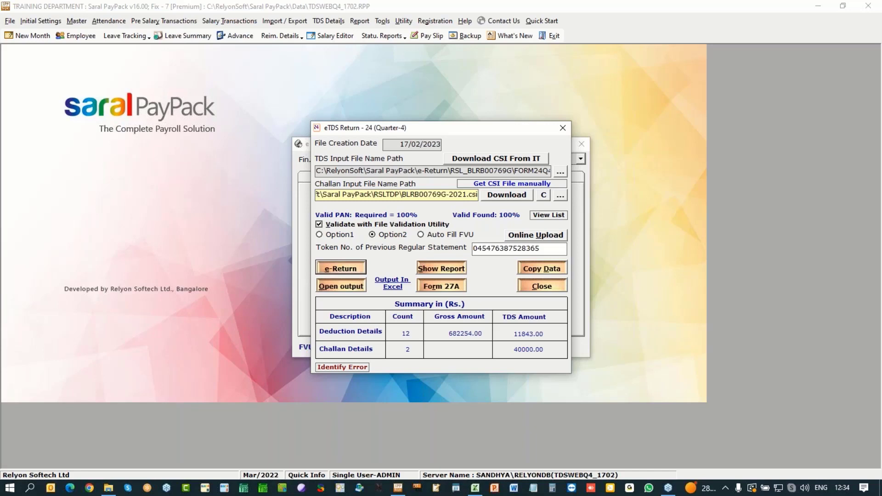
pyautogui.click(340, 269)
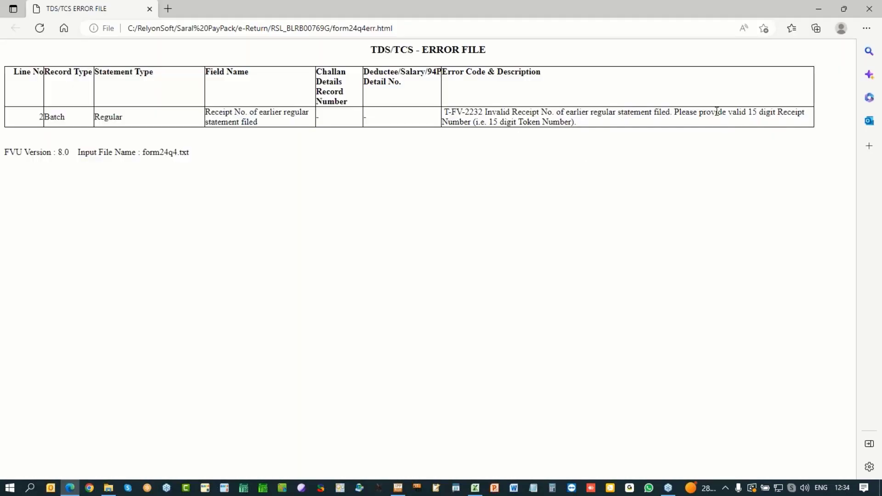
# Step: Read the invalid receipt number error, clear the previous token number and regenerate the e-return
pyautogui.moveTo(489, 112); pyautogui.dragTo(806, 113)
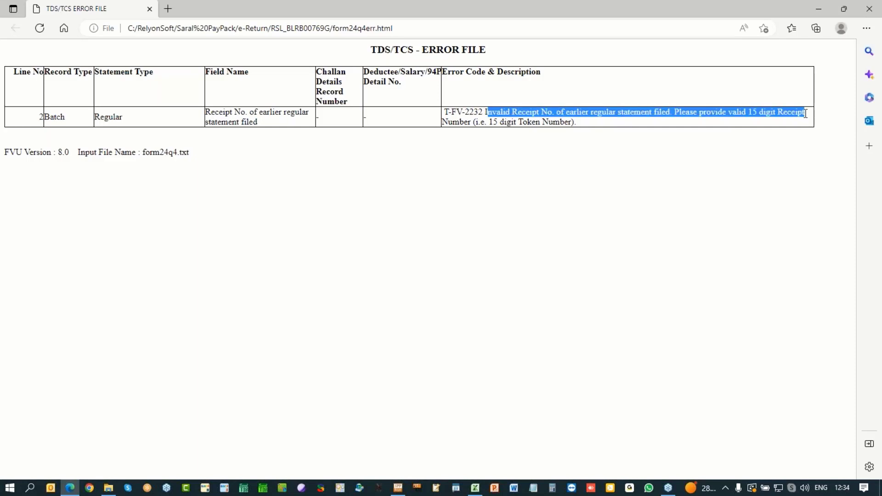
pyautogui.click(864, 8)
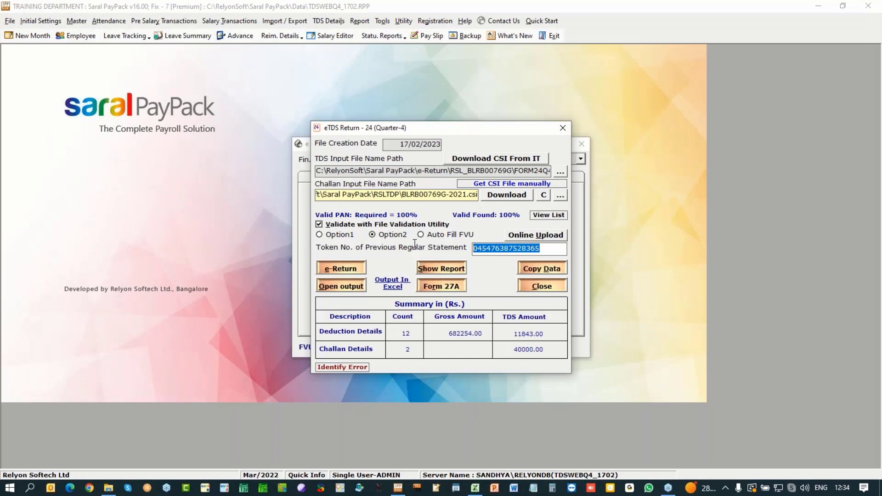
pyautogui.press('BackSpace')
pyautogui.click(340, 269)
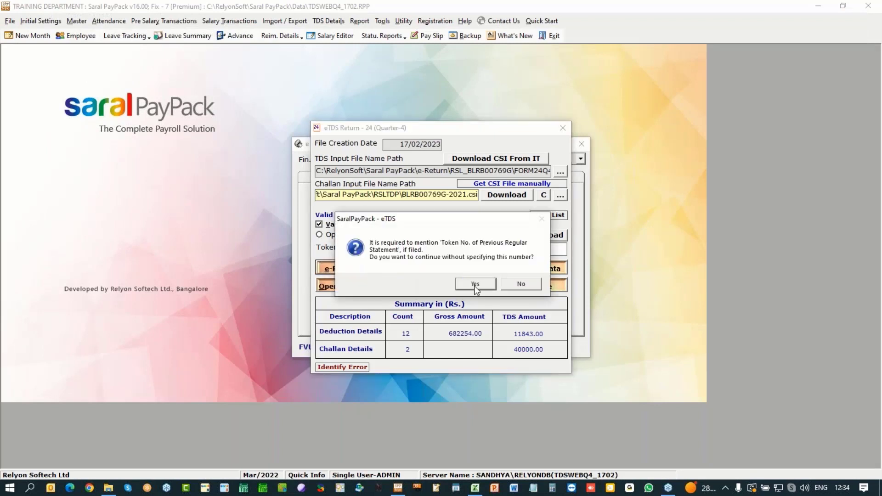
pyautogui.click(475, 284)
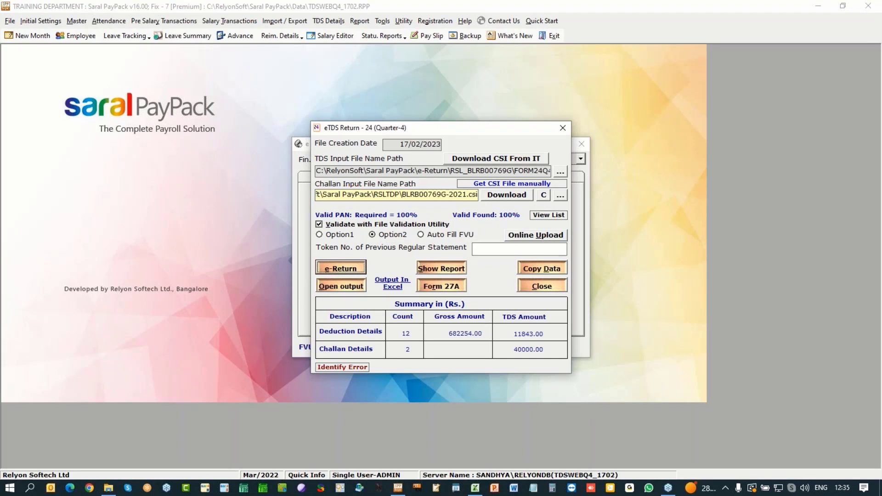
pyautogui.click(441, 262)
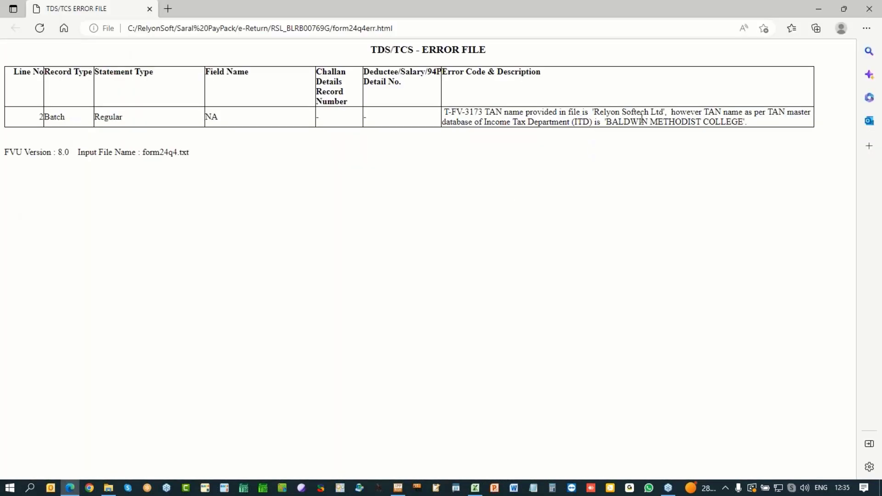
# Step: Note the TAN-registered name BALDWIN METHODIST COLLEGE and save it in the deductor details
pyautogui.moveTo(607, 123); pyautogui.dragTo(745, 131)
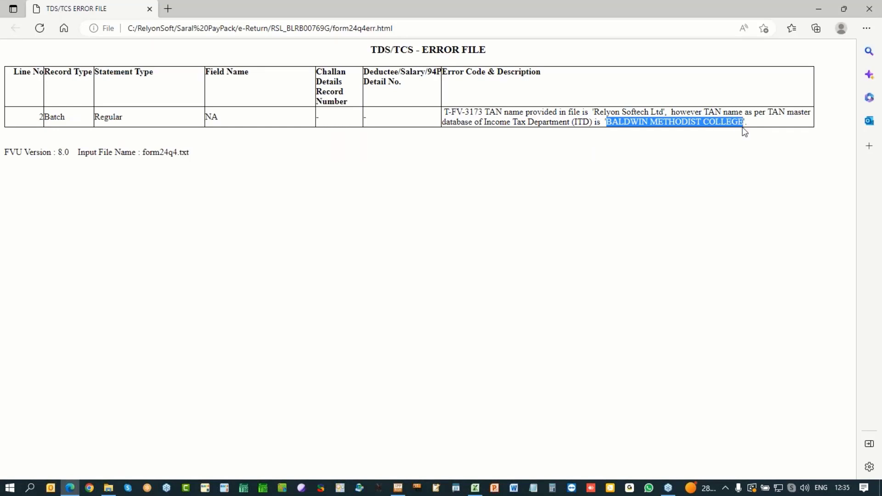
pyautogui.click(874, 5)
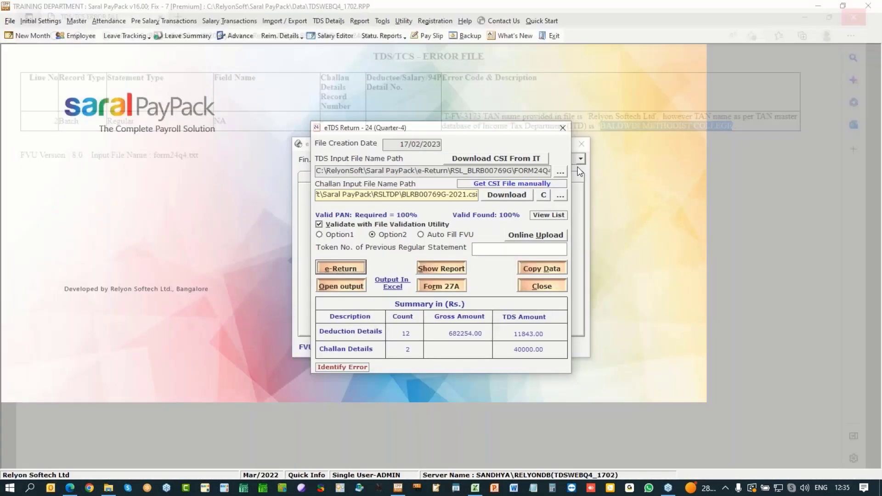
pyautogui.press('Escape')
pyautogui.click(349, 177)
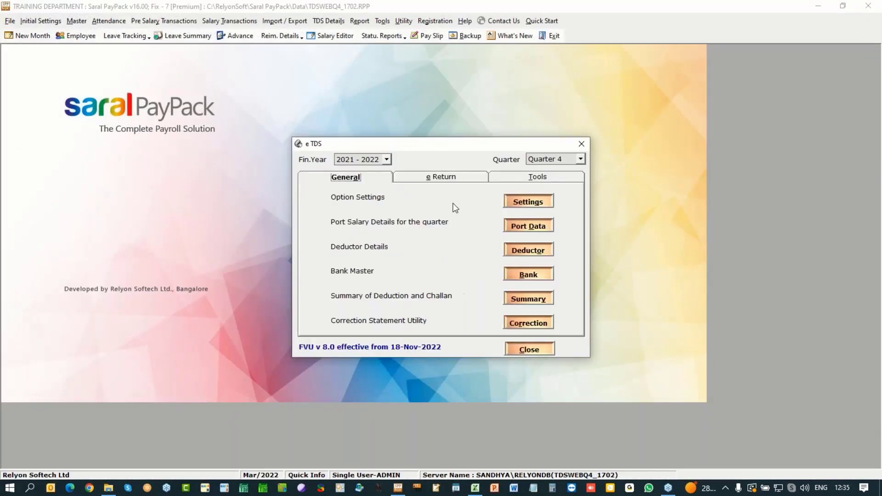
pyautogui.click(530, 251)
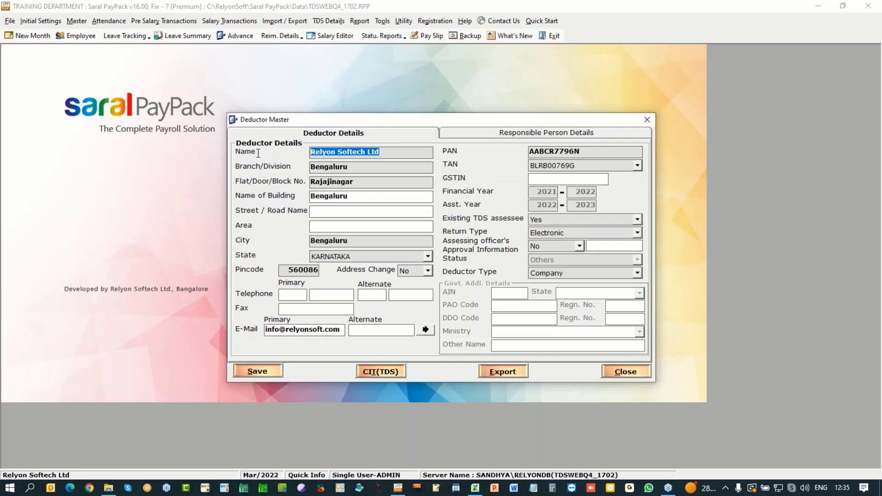
pyautogui.click(277, 372)
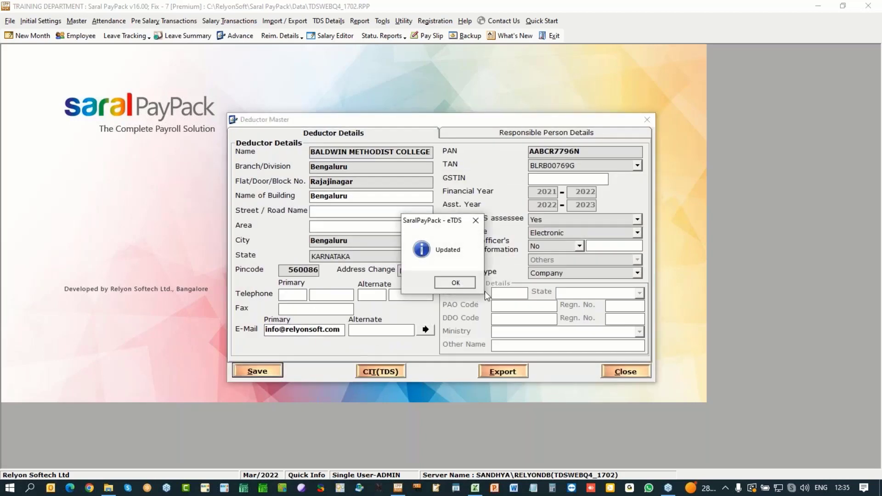
# Step: Confirm the deductor update and rerun the Q4 e-return, reviewing the remaining errors
pyautogui.click(455, 282)
pyautogui.click(633, 372)
pyautogui.click(440, 179)
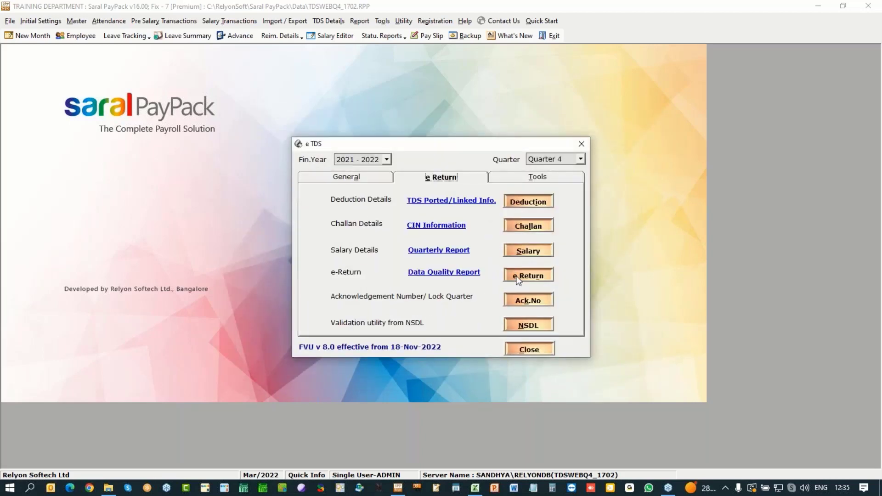
pyautogui.click(518, 279)
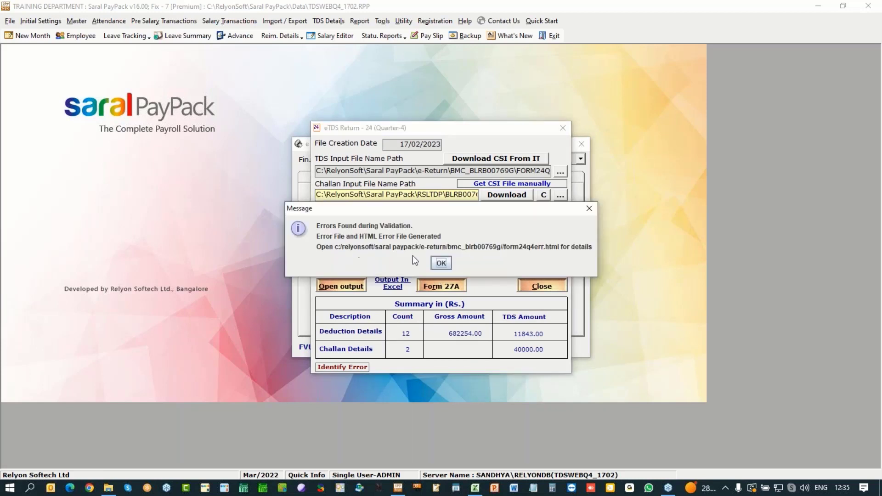
pyautogui.click(440, 262)
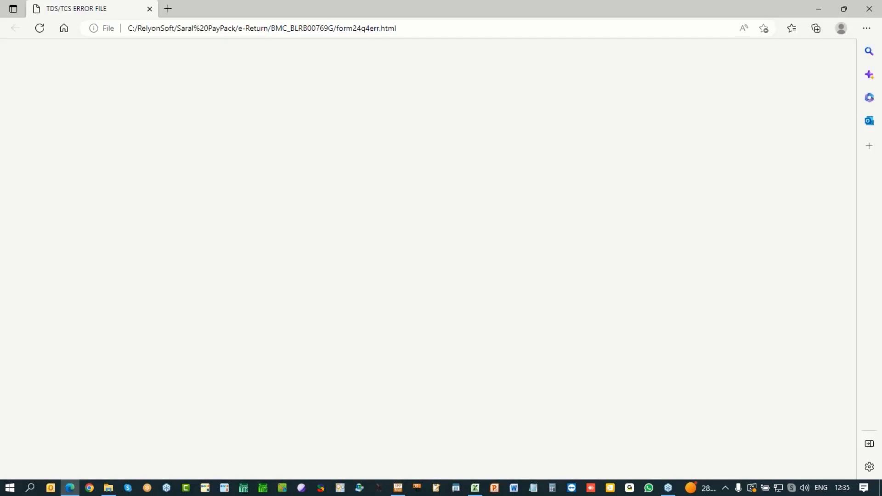
pyautogui.click(869, 9)
# Step: Clear the previous regular statement token number and regenerate the Q4 e-return until it validates
pyautogui.doubleClick(510, 248)
pyautogui.press('BackSpace')
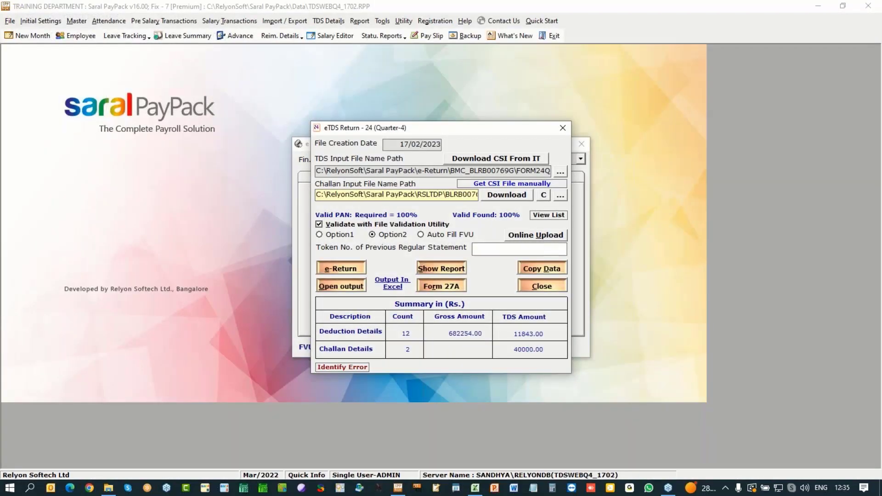
pyautogui.click(332, 270)
pyautogui.press('Return')
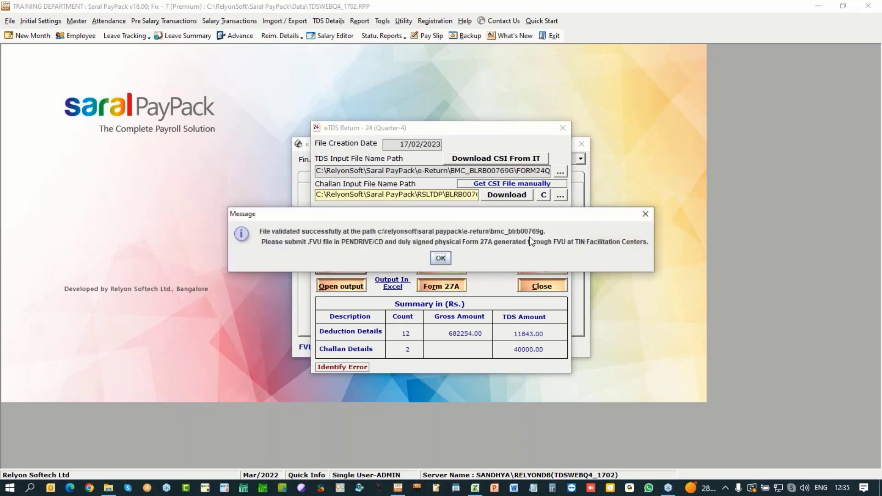
pyautogui.click(441, 259)
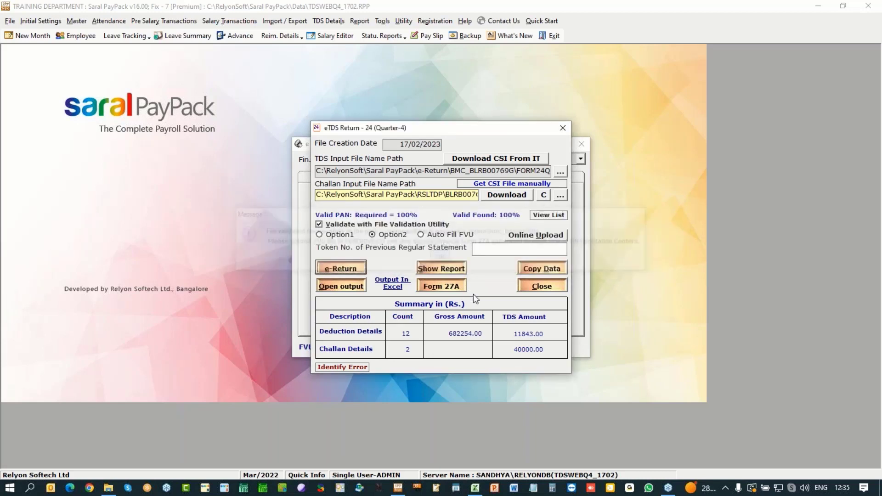
pyautogui.click(441, 260)
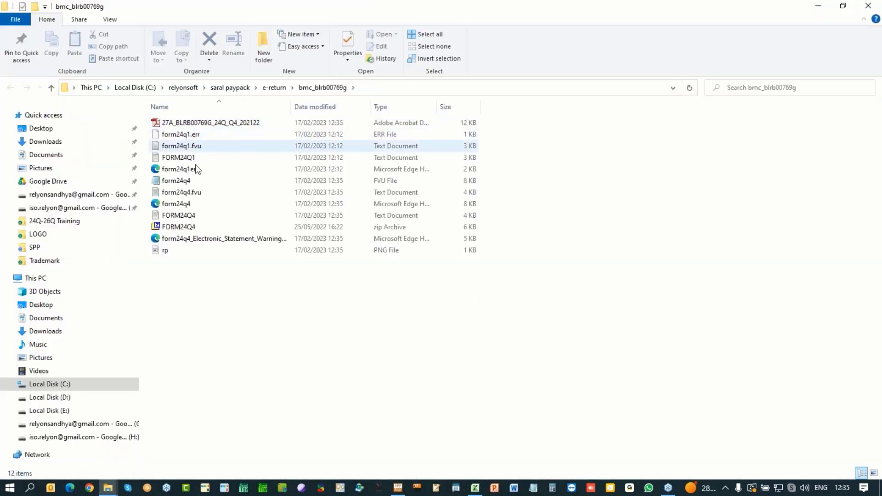
# Step: Review the generated Form 27A PDF, then select the form24q4 FVU file and return to Saral PayPack
pyautogui.click(188, 124)
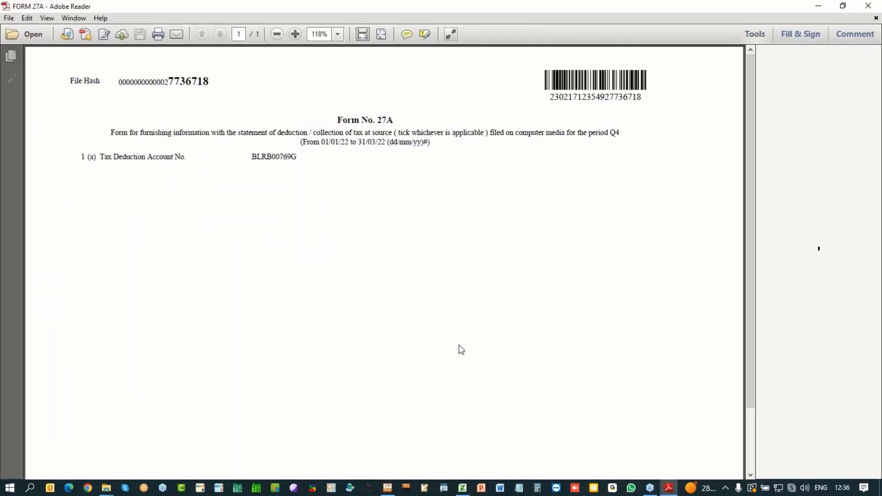
pyautogui.scroll(-3, 461, 350)
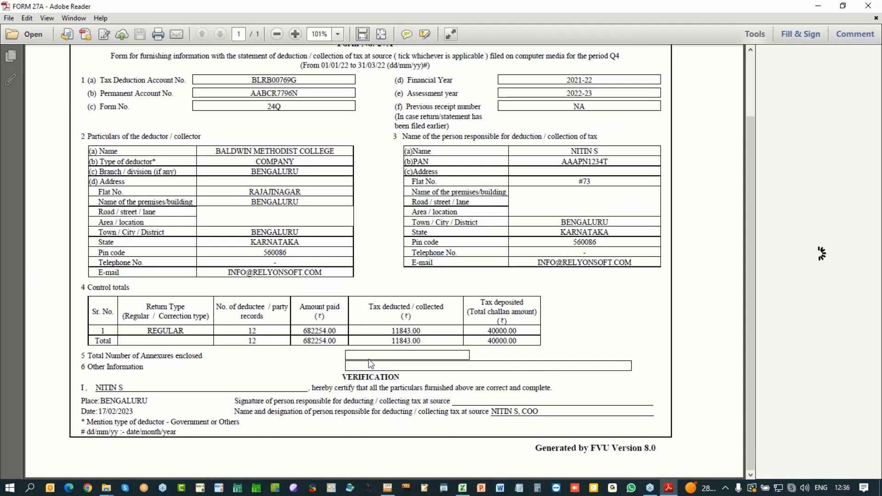
pyautogui.click(870, 5)
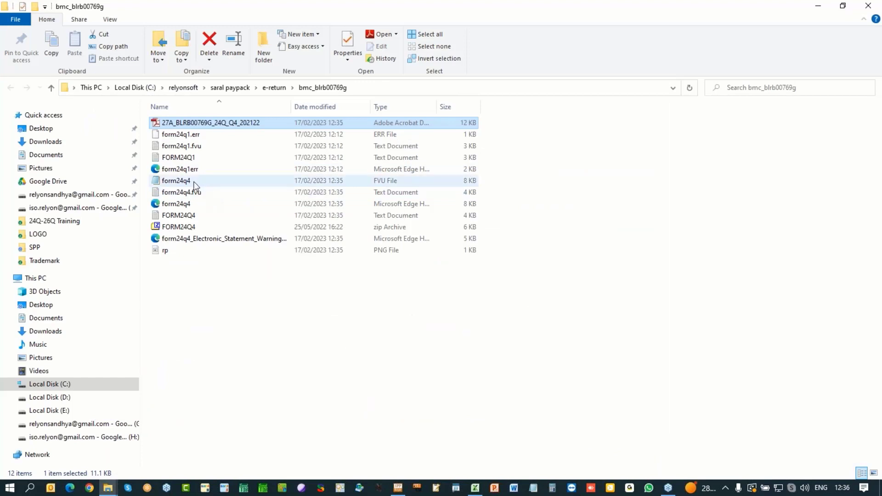
pyautogui.click(195, 183)
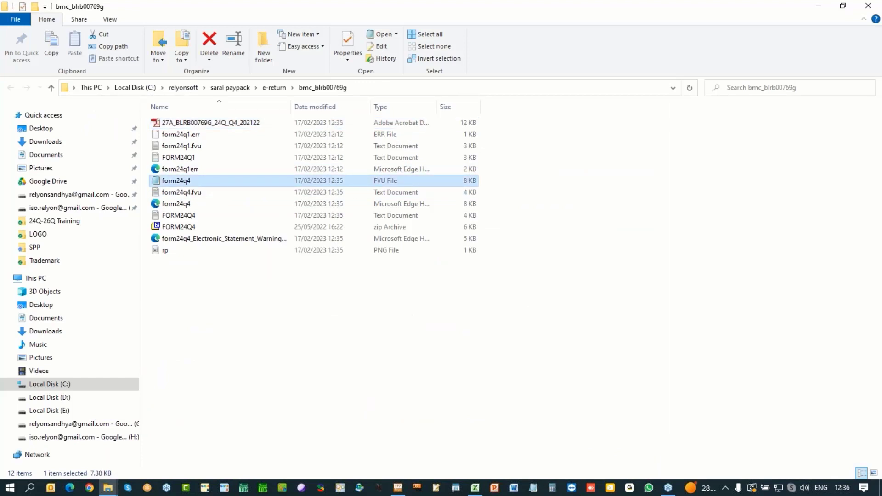
pyautogui.hotkey('alt', 'Tab')
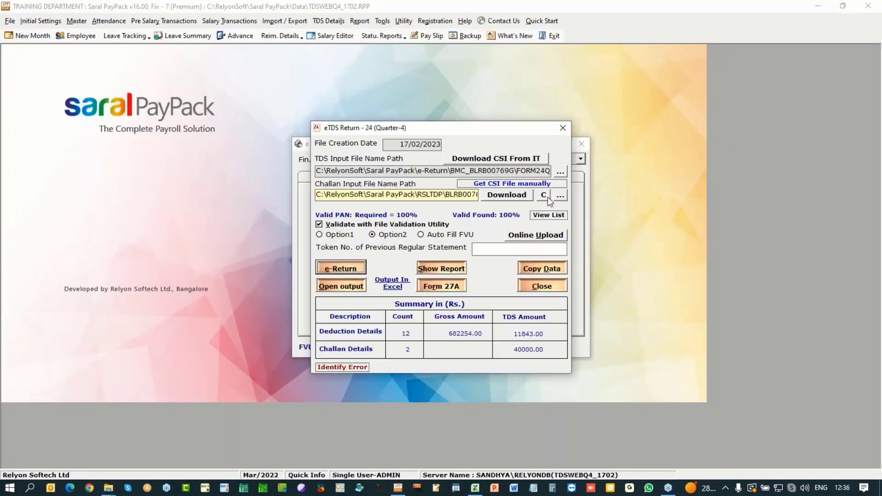
pyautogui.click(532, 235)
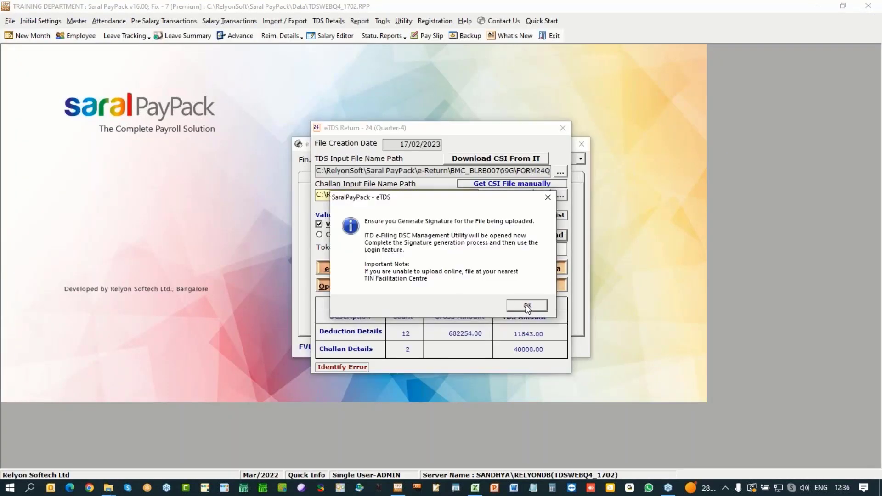
pyautogui.click(526, 304)
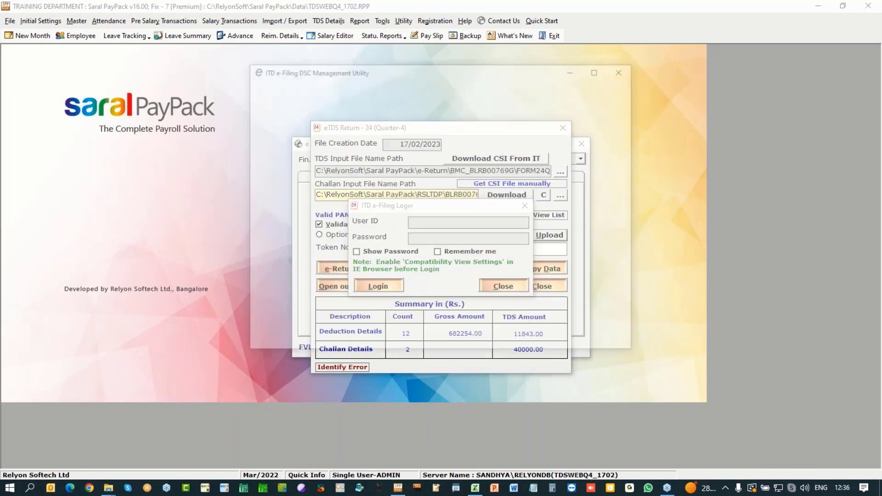
pyautogui.click(623, 70)
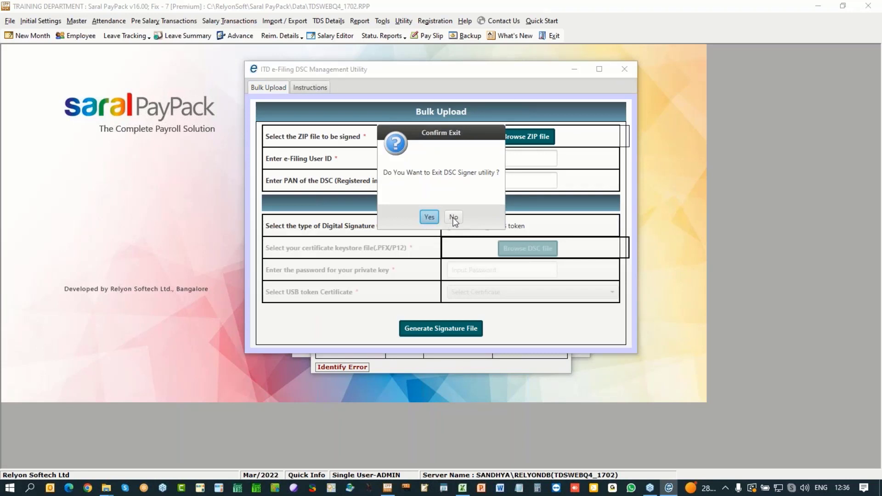
pyautogui.click(453, 218)
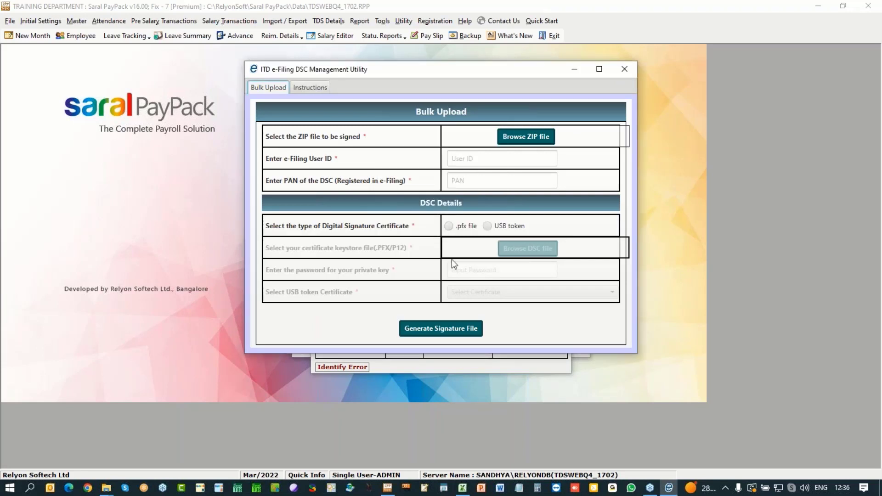
pyautogui.click(625, 69)
pyautogui.click(426, 218)
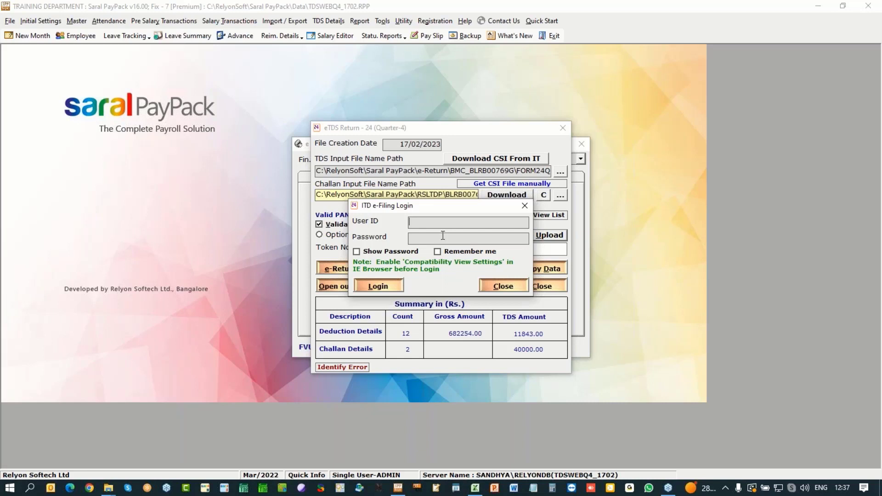
pyautogui.click(488, 284)
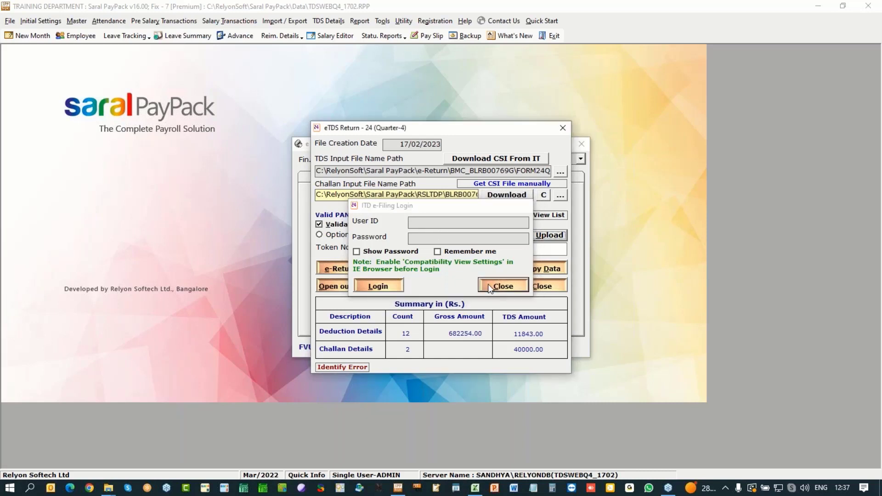
# Step: Enter the original provisional receipt number for Q4, lock the quarter and save
pyautogui.click(545, 290)
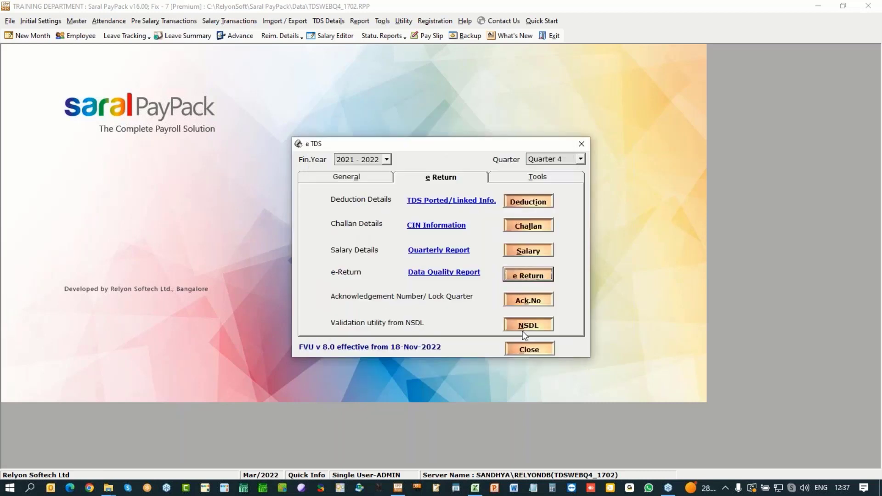
pyautogui.click(533, 303)
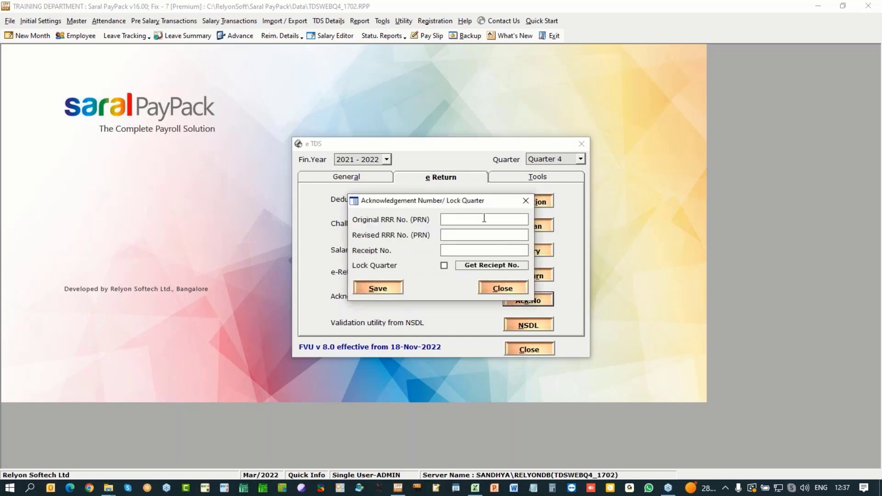
pyautogui.click(378, 288)
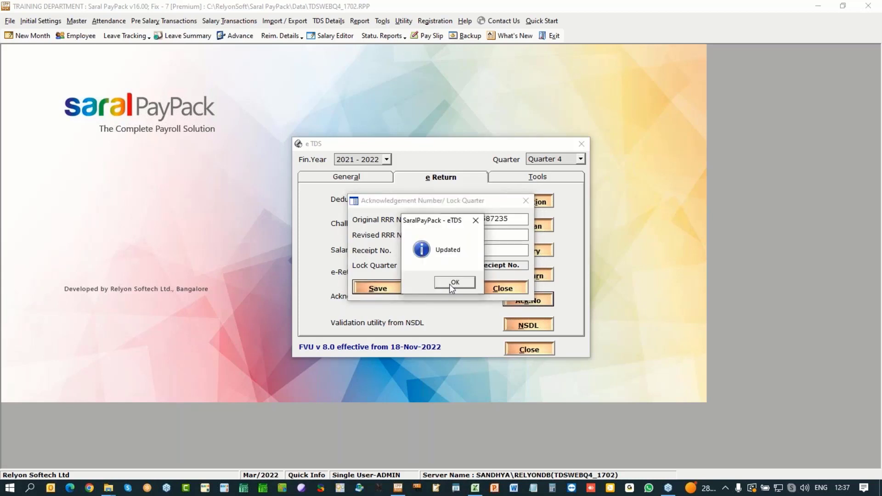
pyautogui.click(450, 284)
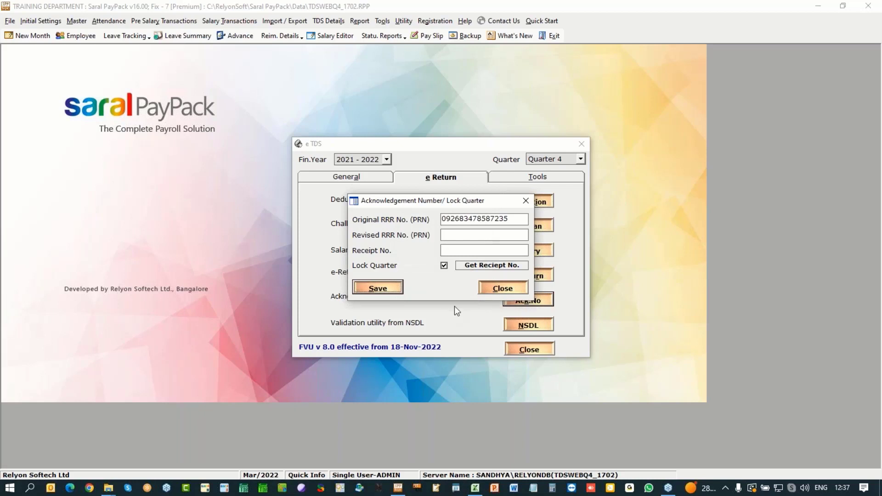
pyautogui.click(510, 287)
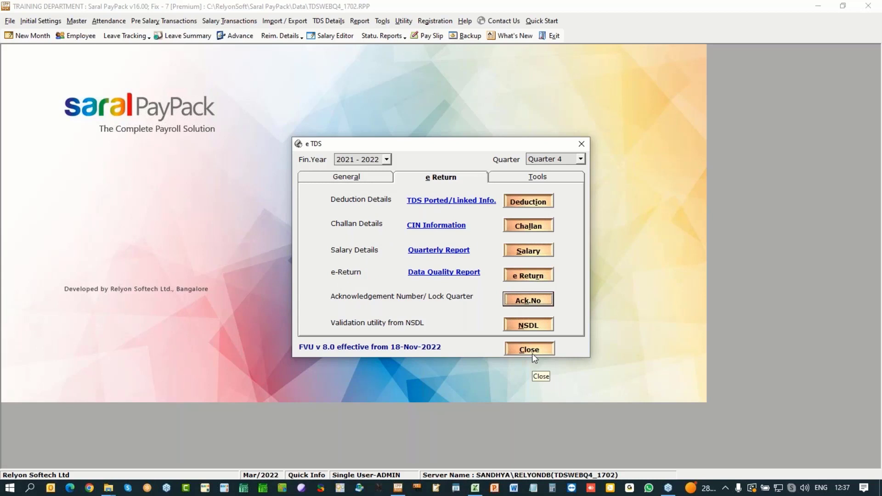
# Step: Verify the saved acknowledgement settings and close the e-TDS window
pyautogui.click(528, 299)
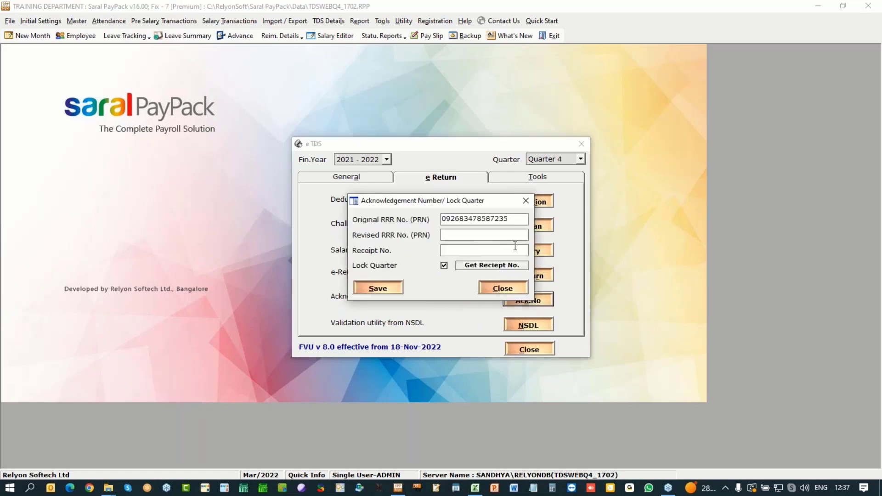
pyautogui.click(503, 288)
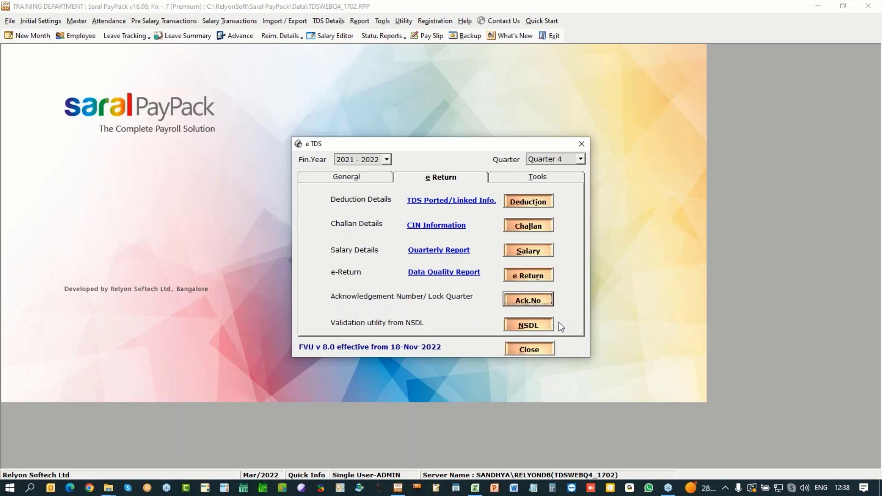
pyautogui.click(530, 350)
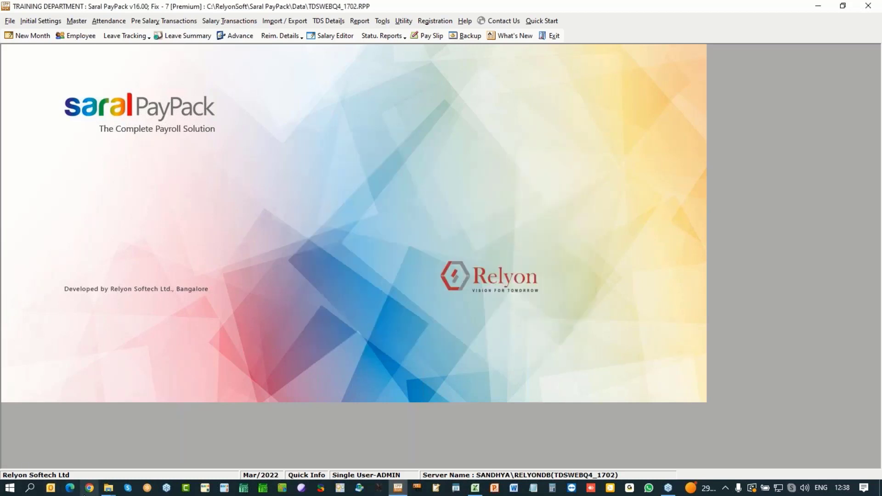
# Step: Load tdscpc in a new browser window, pass the caution notice and reach the login page
pyautogui.click(89, 488)
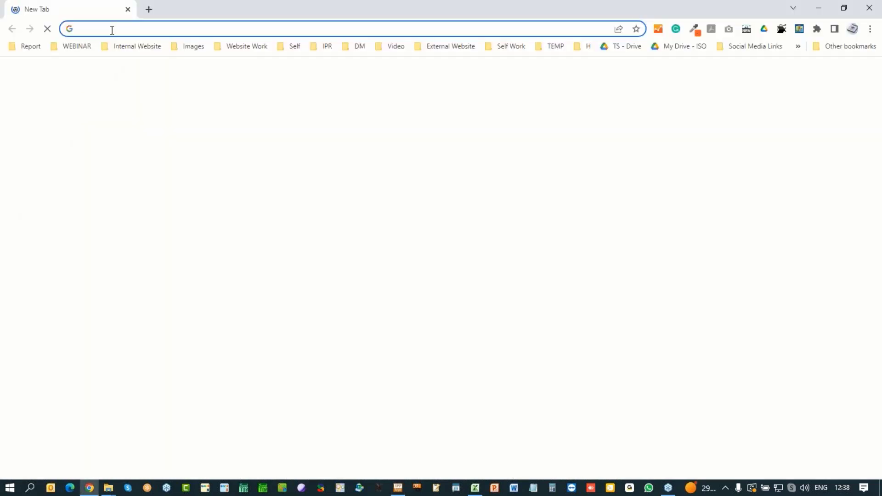
pyautogui.write('tds')
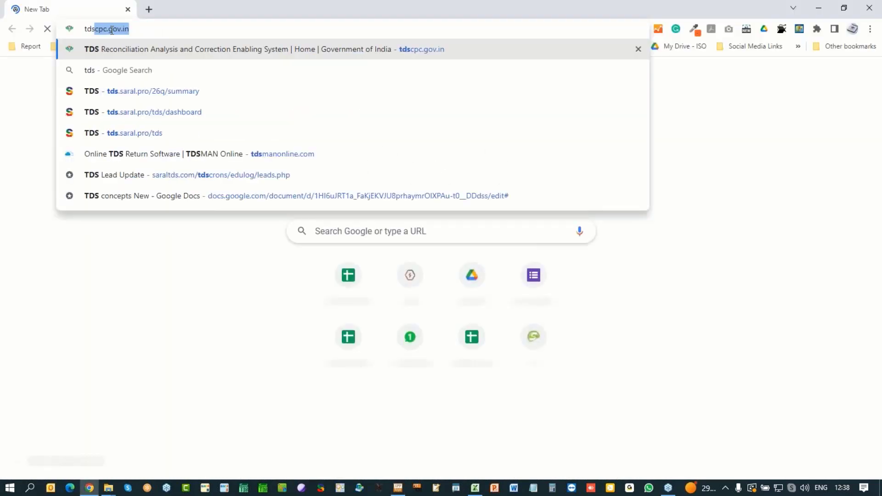
pyautogui.write('cpc')
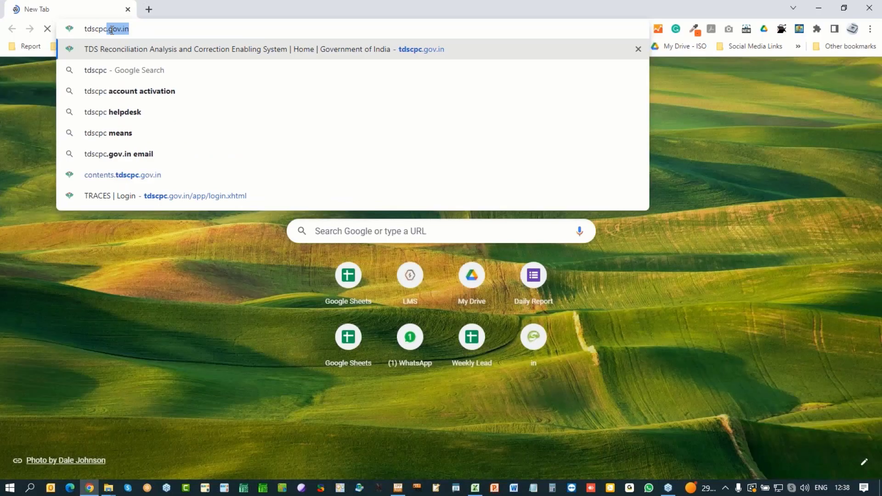
pyautogui.press('Return')
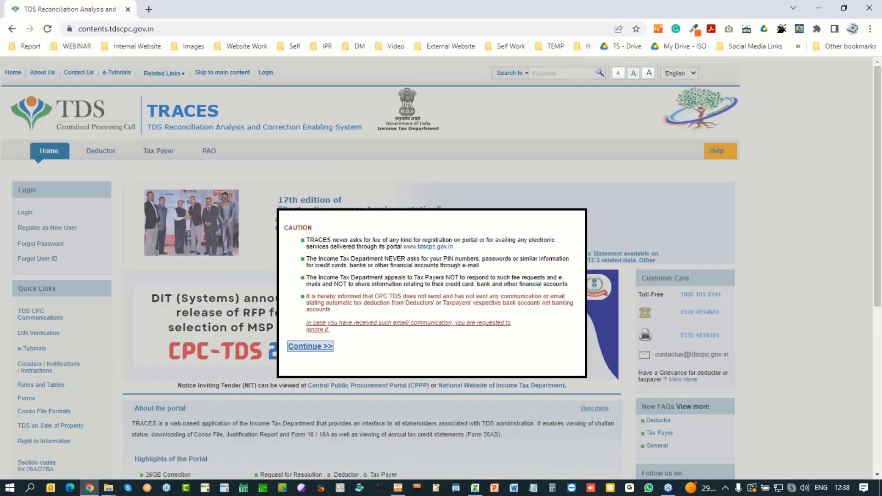
pyautogui.click(310, 346)
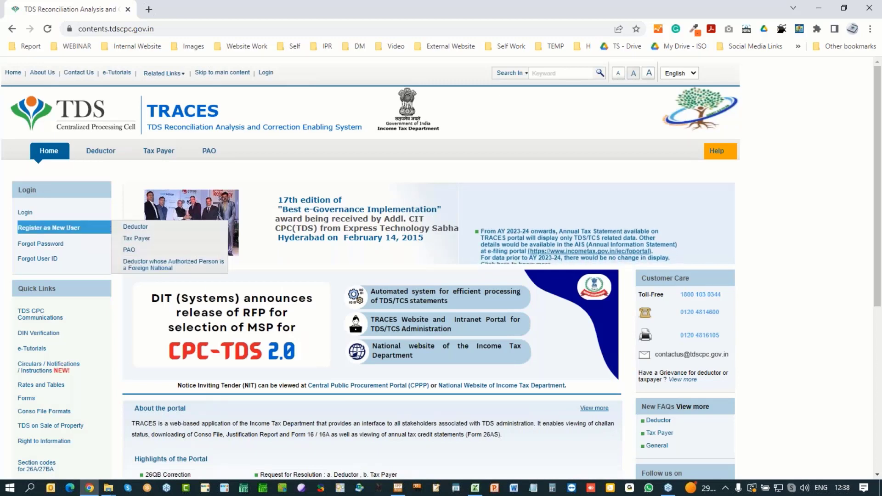
pyautogui.click(25, 212)
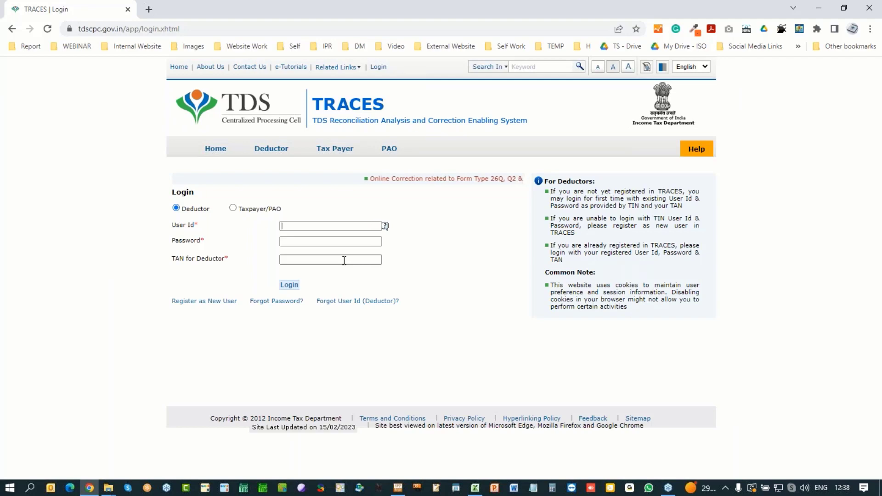
pyautogui.click(108, 490)
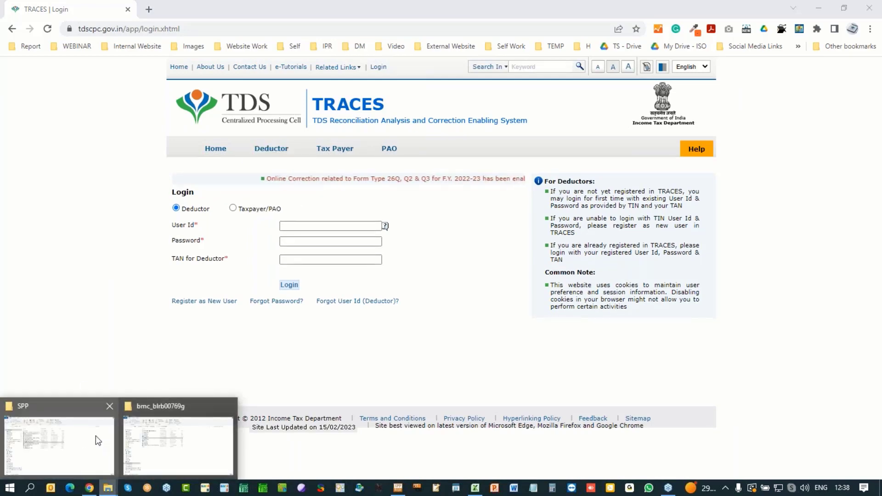
# Step: Select the Form 16 Part A and Part B zip archives in the SPP folder, then return to Saral PayPack
pyautogui.click(104, 423)
pyautogui.click(179, 135)
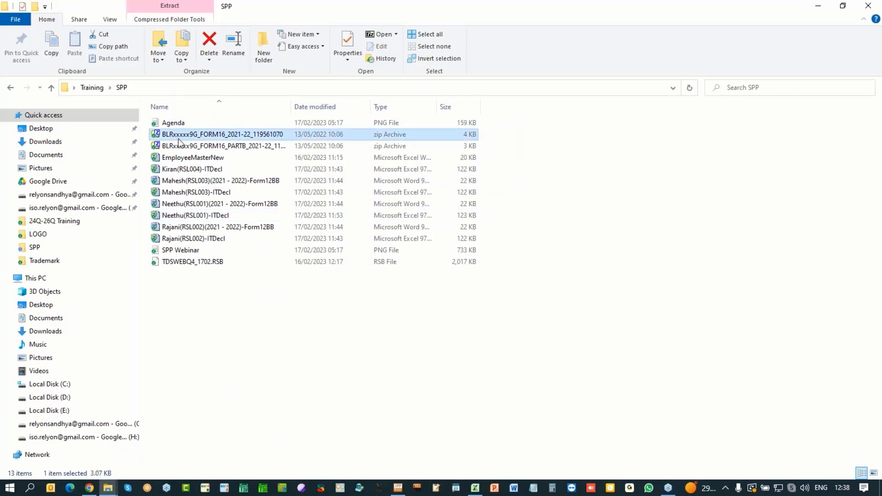
pyautogui.click(179, 146)
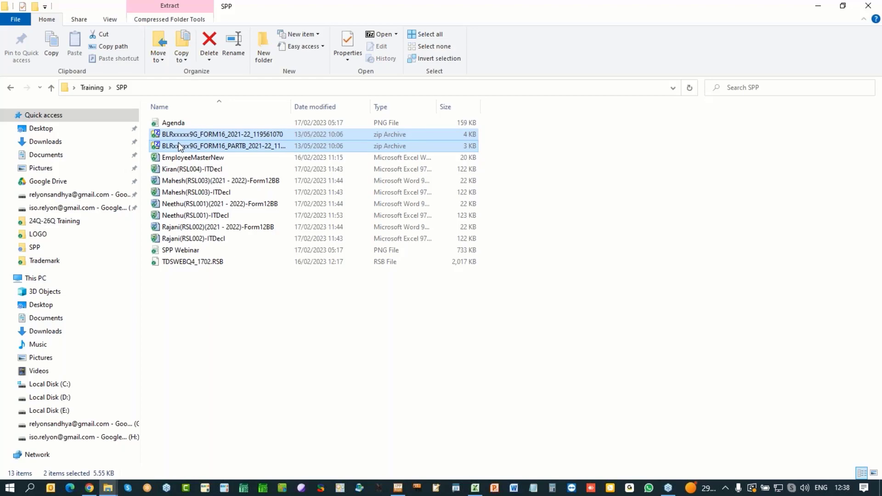
pyautogui.hotkey('alt', 'Tab')
pyautogui.press('Tab')
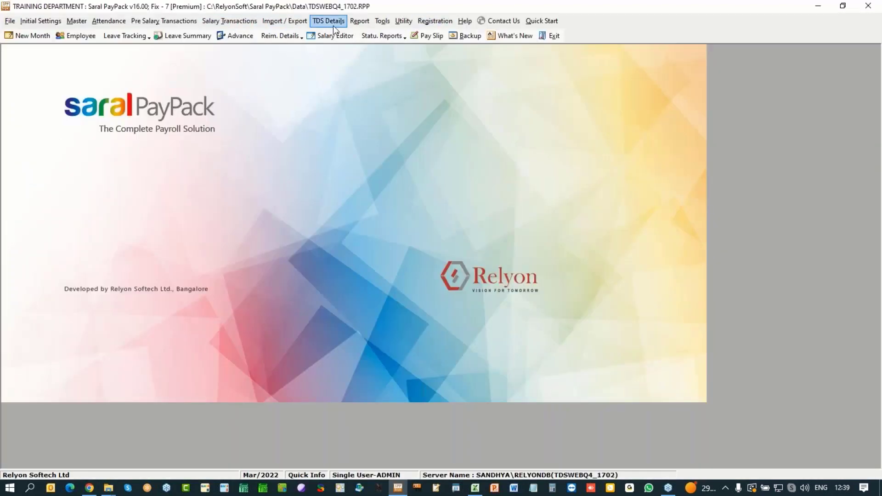
# Step: Open Form16 with TRACES and select the Form 16 Part A zip from Training > SPP
pyautogui.click(332, 23)
pyautogui.click(363, 21)
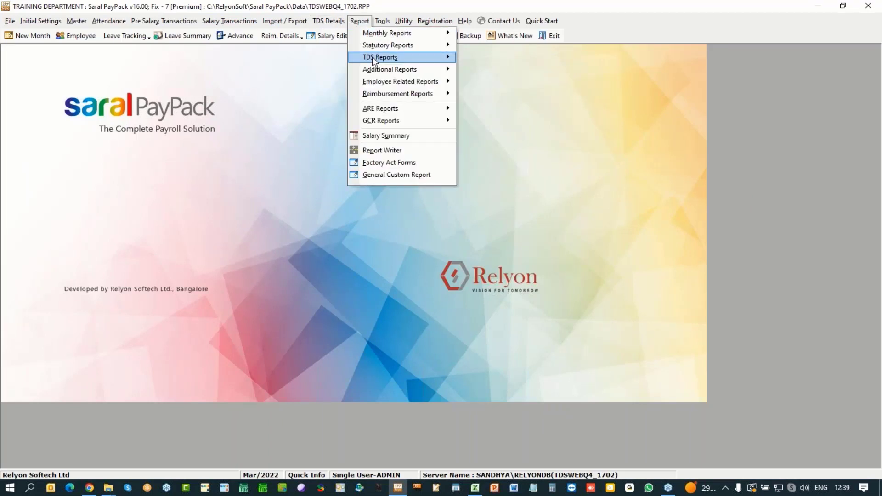
pyautogui.moveTo(372, 57)
pyautogui.click(508, 62)
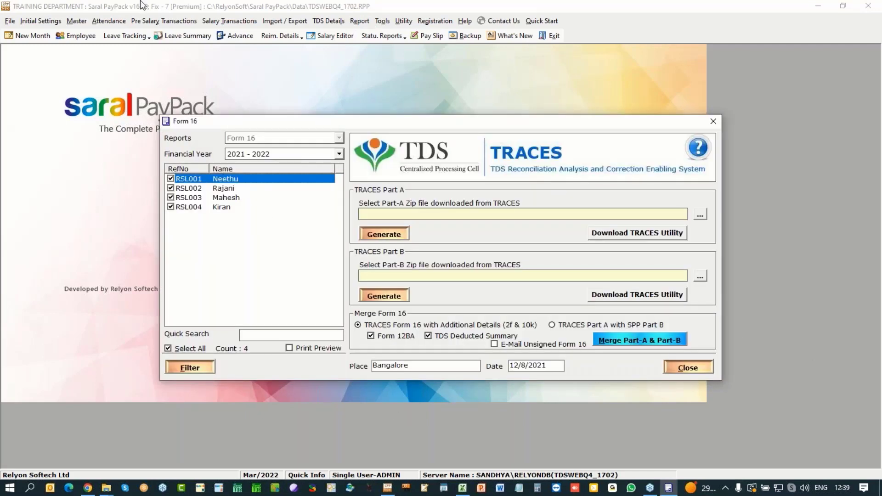
pyautogui.click(701, 214)
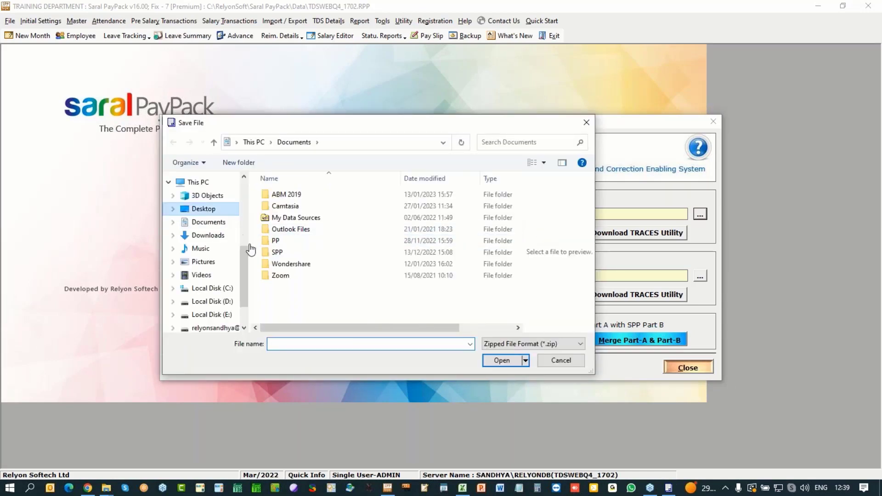
pyautogui.doubleClick(282, 286)
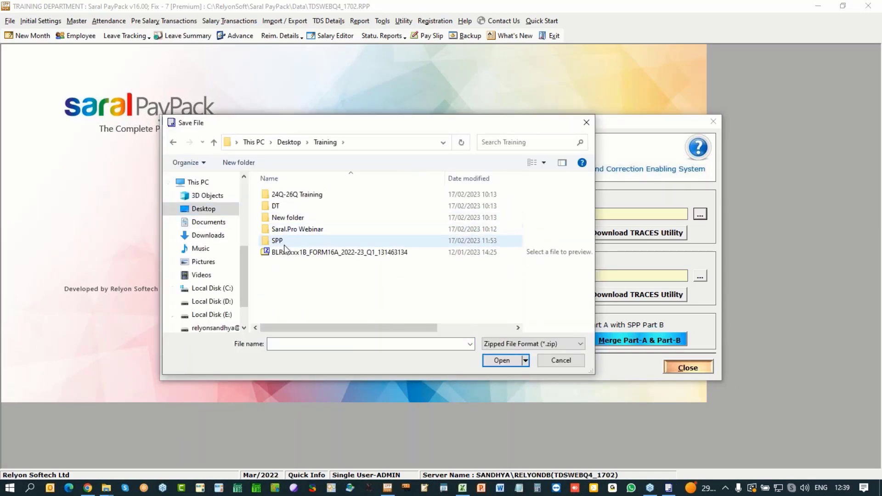
pyautogui.doubleClick(284, 243)
pyautogui.click(294, 196)
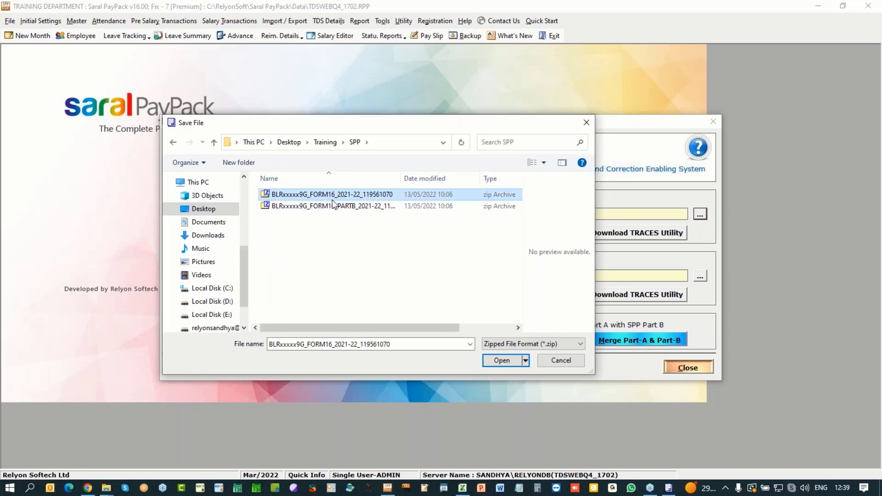
pyautogui.click(503, 361)
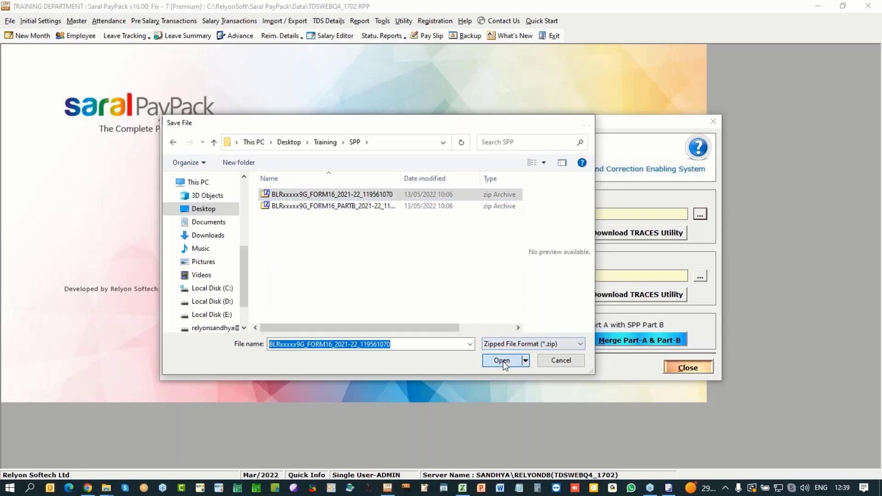
# Step: Generate the 12 Part A PDFs without a digital signature and acknowledge the result
pyautogui.click(393, 235)
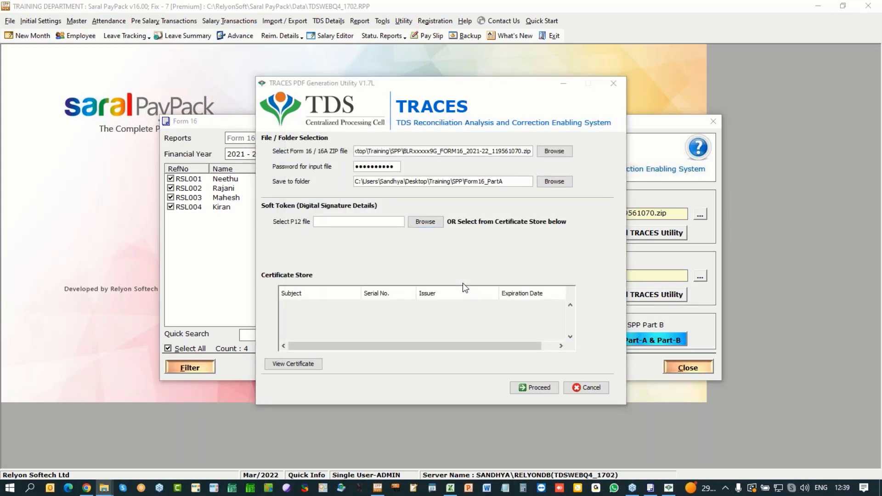
pyautogui.click(335, 222)
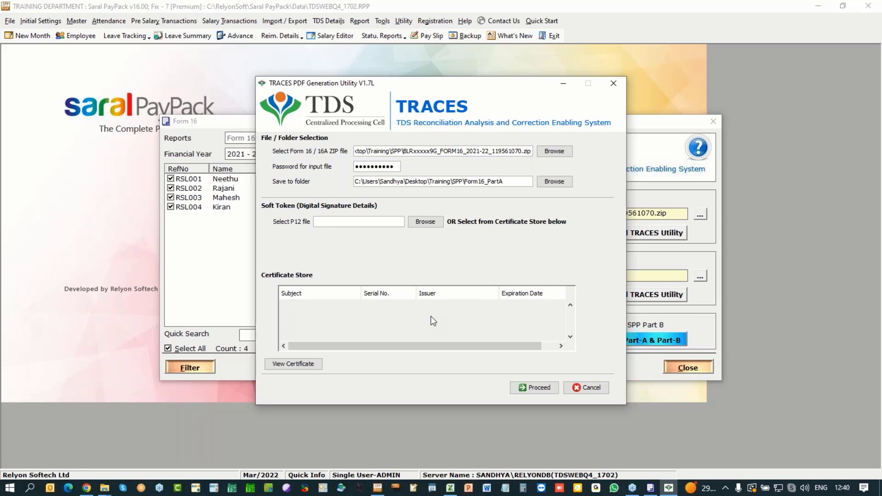
pyautogui.click(539, 389)
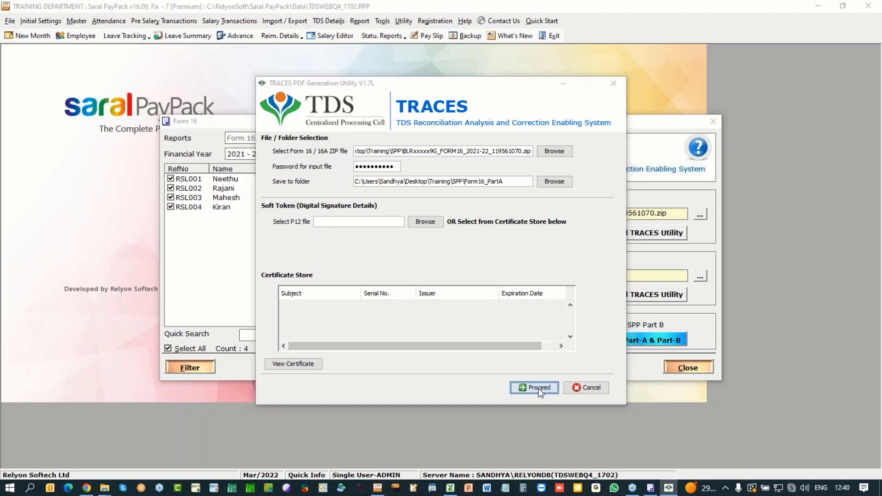
pyautogui.click(410, 258)
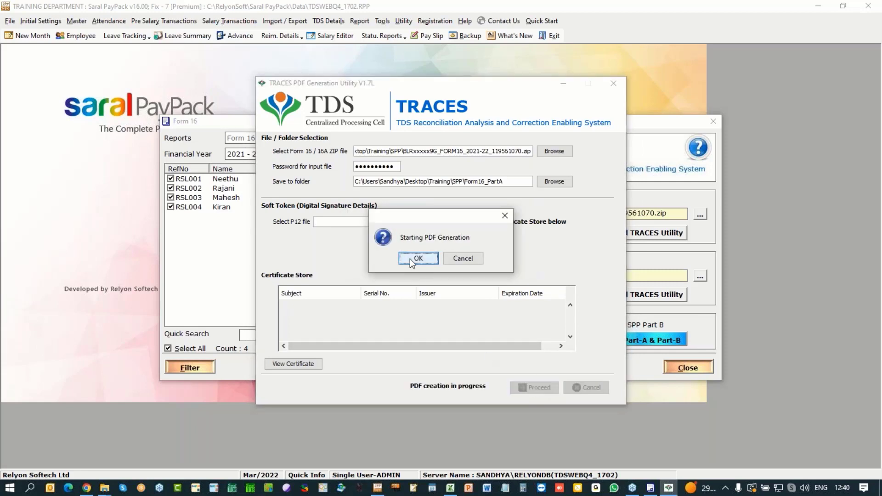
pyautogui.click(416, 258)
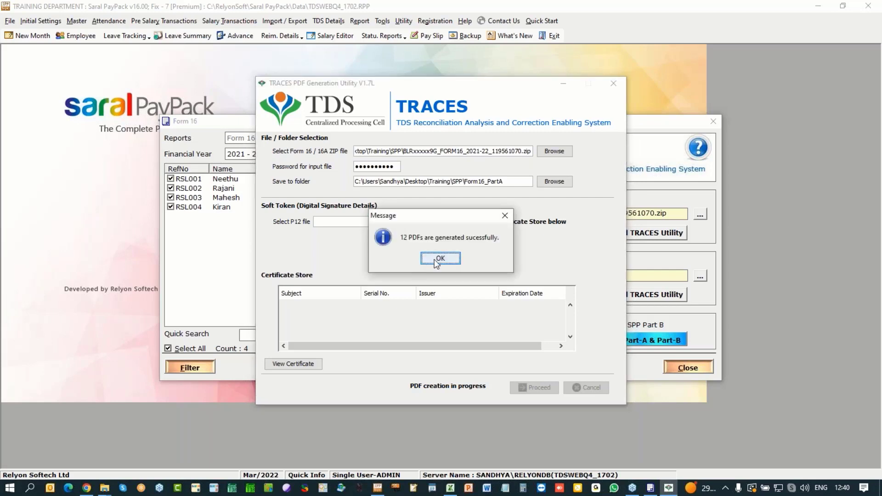
pyautogui.click(435, 259)
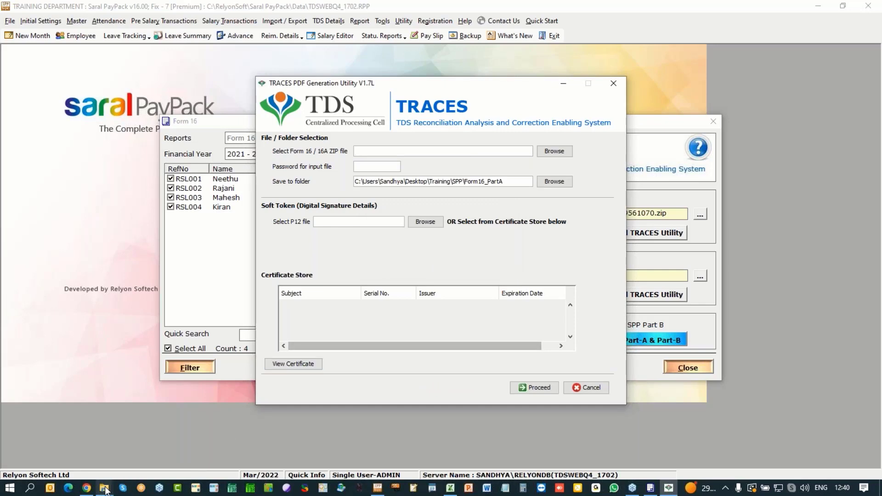
# Step: Open a Part A PDF from Form16_PartA, scroll through it, then close it and the TRACES utility
pyautogui.moveTo(105, 490)
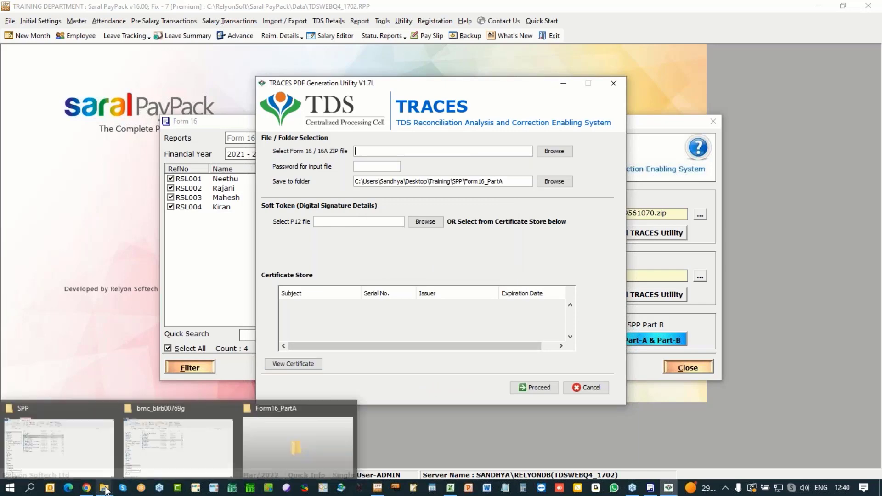
pyautogui.click(305, 442)
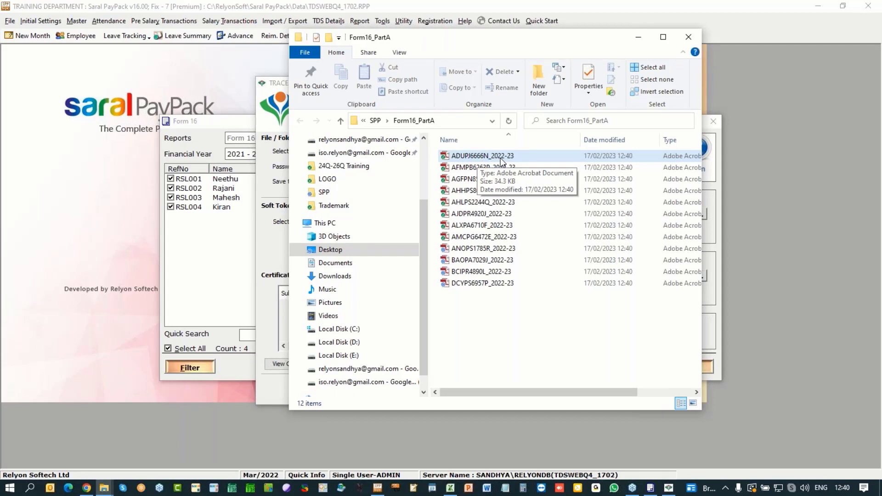
pyautogui.click(501, 158)
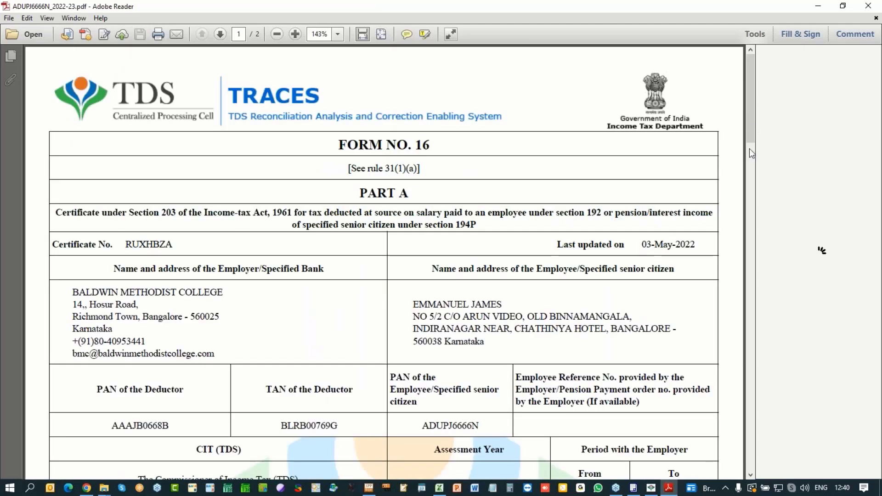
pyautogui.moveTo(745, 112); pyautogui.dragTo(749, 396)
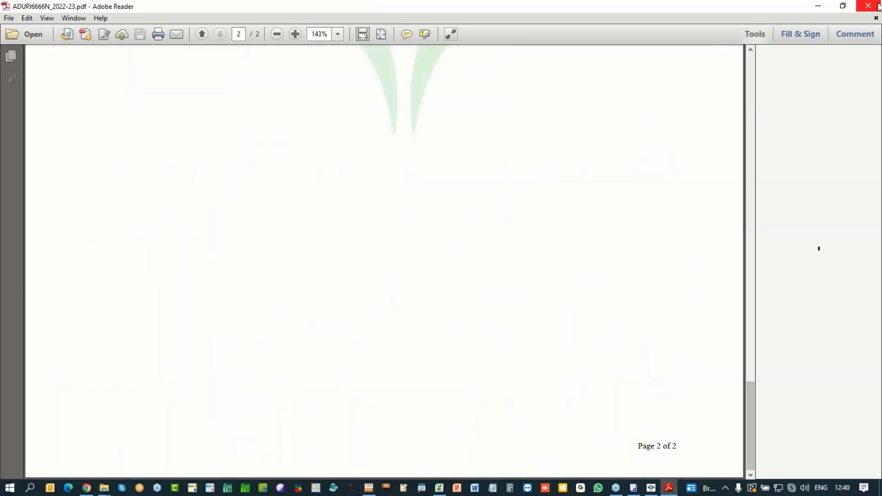
pyautogui.click(879, 5)
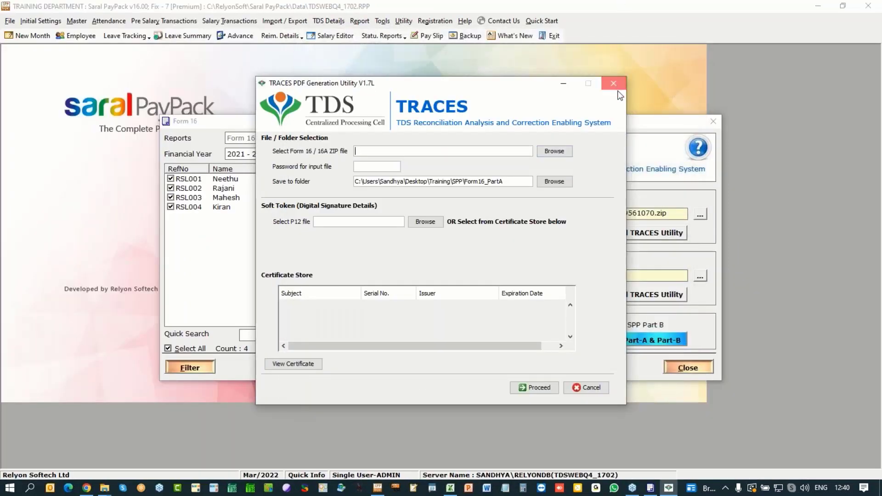
pyautogui.click(616, 88)
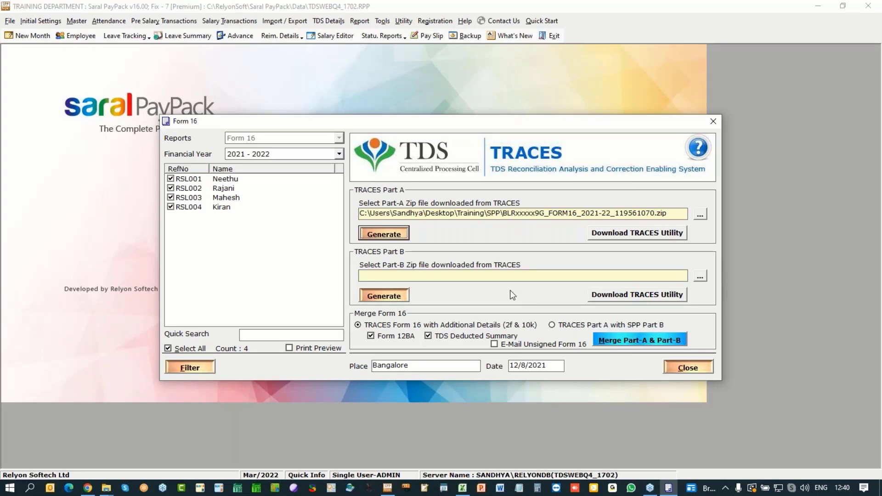
# Step: Select the Form 16 Part B zip downloaded from TRACES
pyautogui.click(700, 276)
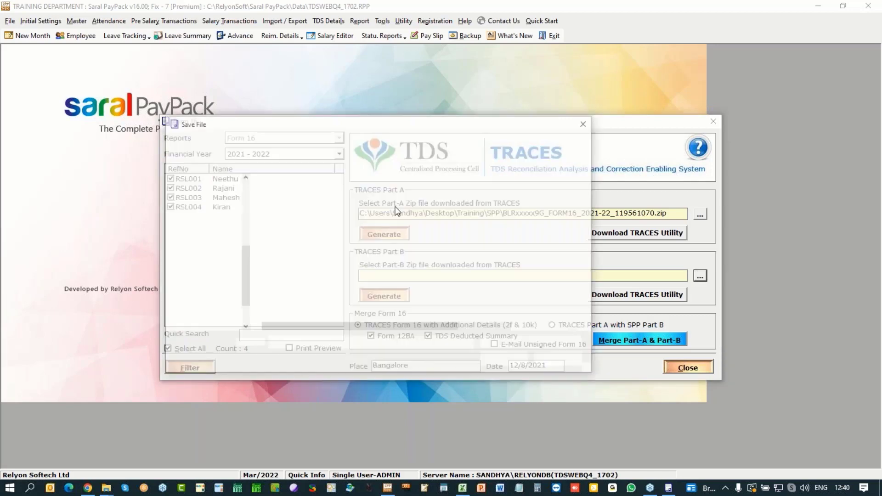
pyautogui.click(377, 217)
pyautogui.click(502, 361)
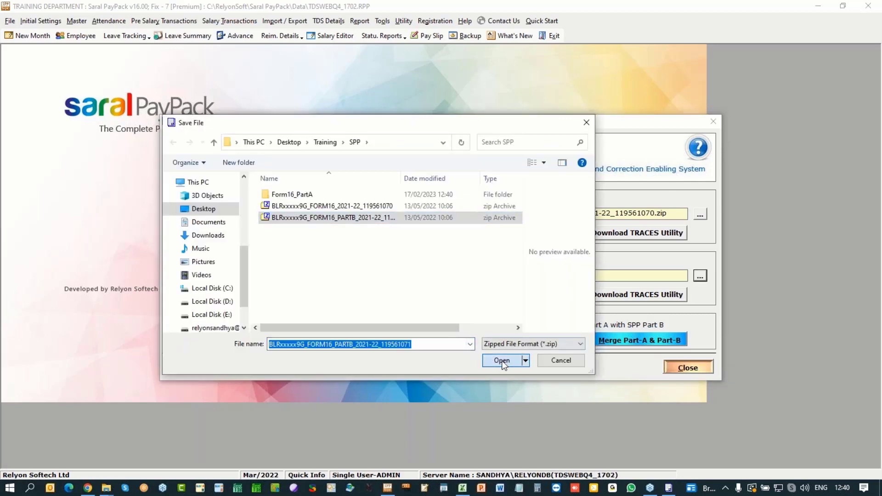
# Step: Generate the 20 Part B PDFs without a digital signature, then exit the utility
pyautogui.click(381, 295)
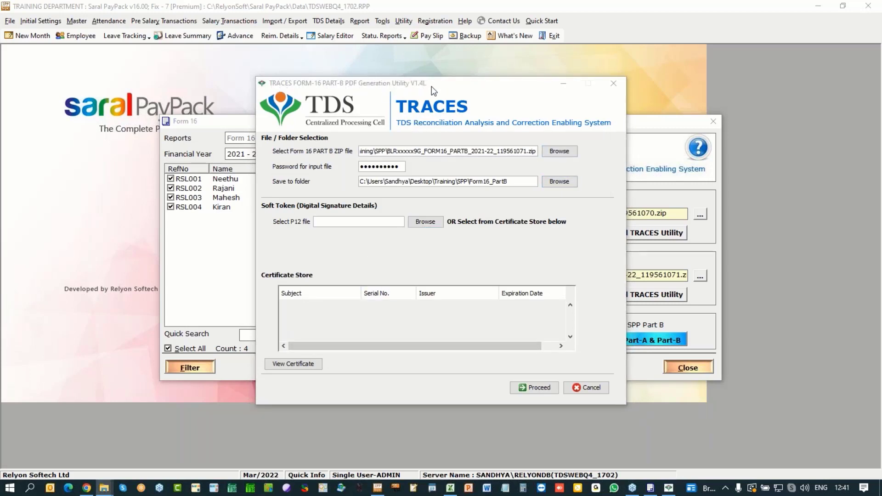
pyautogui.click(539, 388)
pyautogui.click(421, 256)
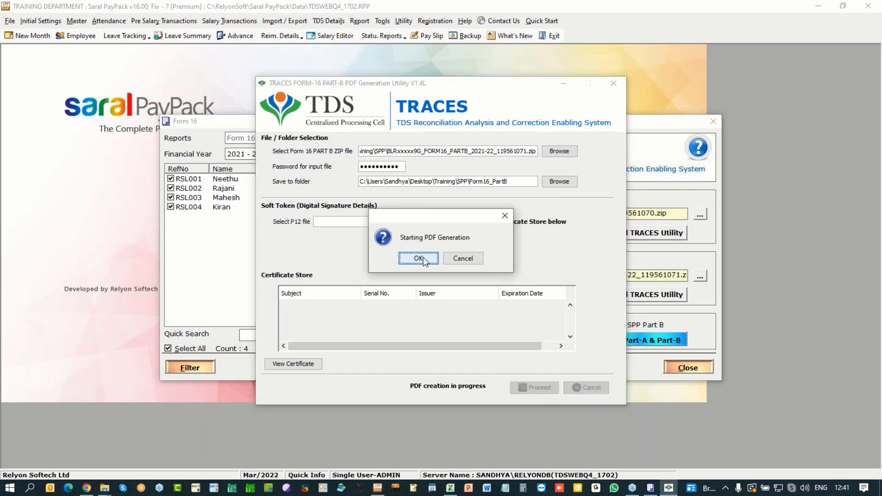
pyautogui.click(423, 257)
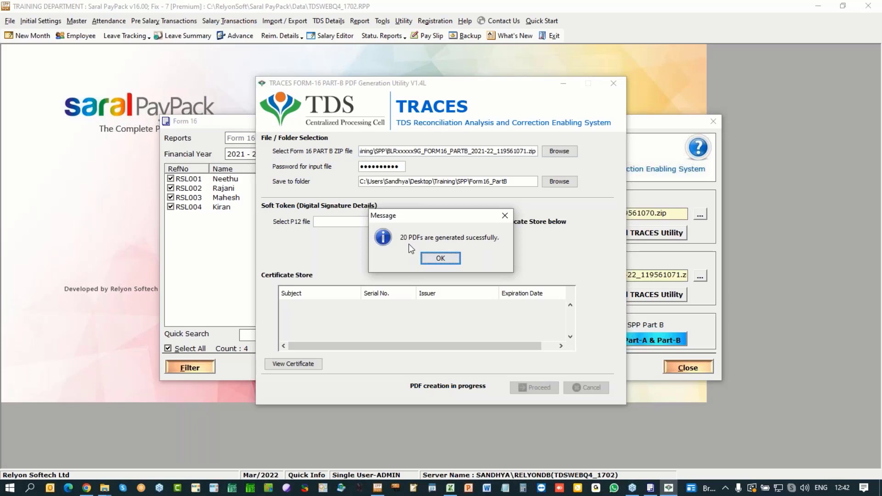
pyautogui.click(440, 259)
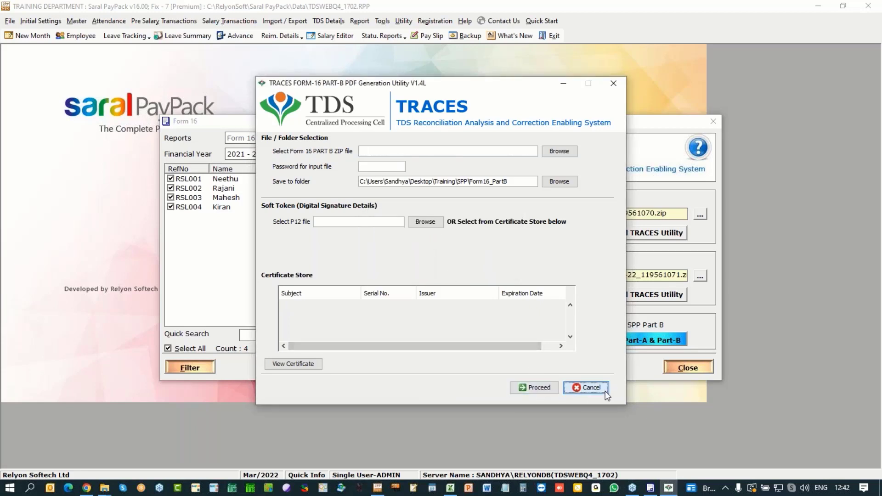
pyautogui.click(587, 387)
pyautogui.click(429, 261)
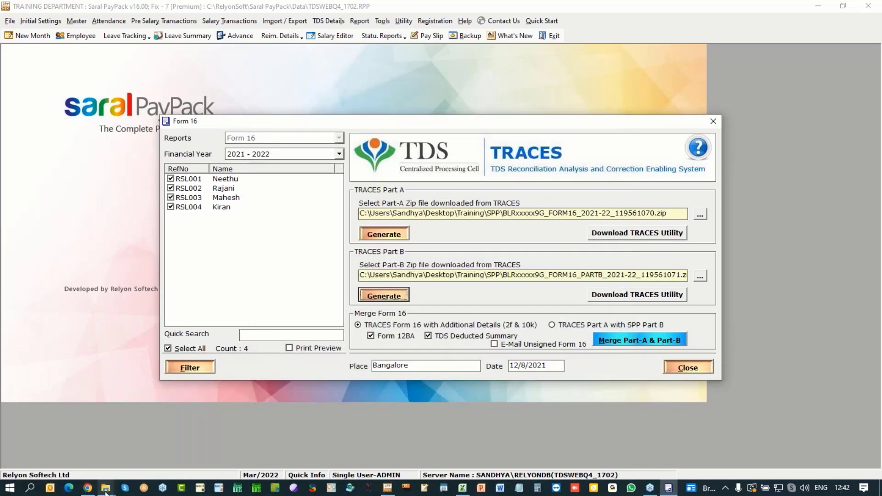
# Step: Open the selected Part B PDF from Form16_PartB and scroll through its pages
pyautogui.moveTo(106, 488)
pyautogui.click(310, 445)
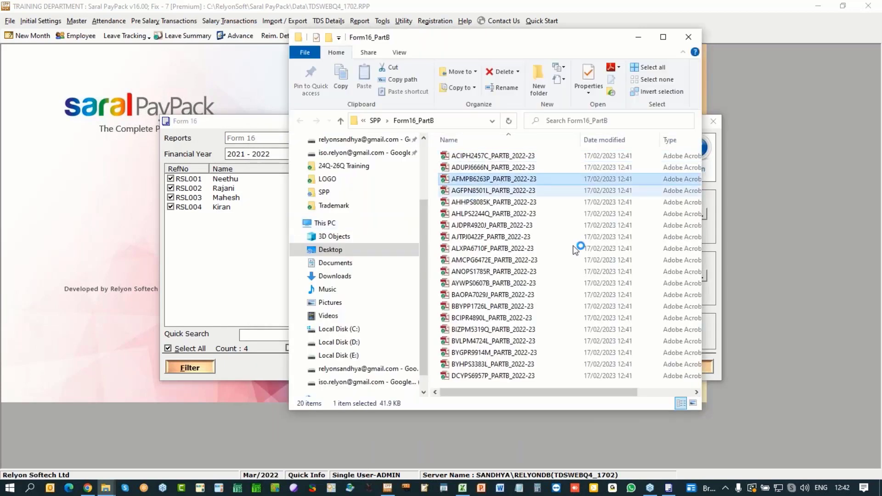
pyautogui.press('Return')
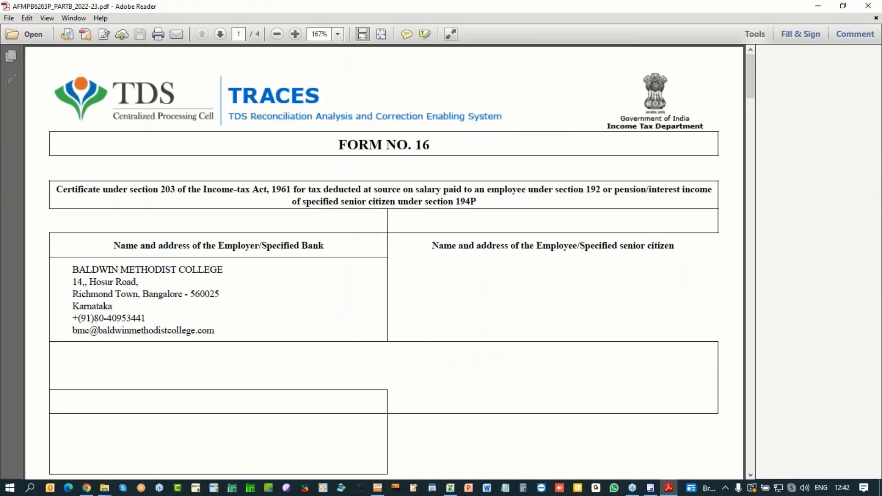
pyautogui.scroll(-15, 487, 300)
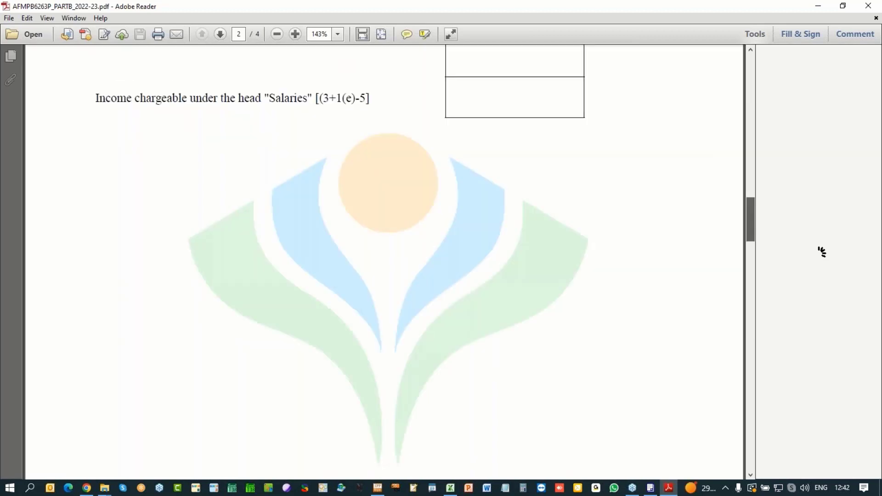
pyautogui.scroll(-8, 822, 252)
pyautogui.scroll(10, 820, 252)
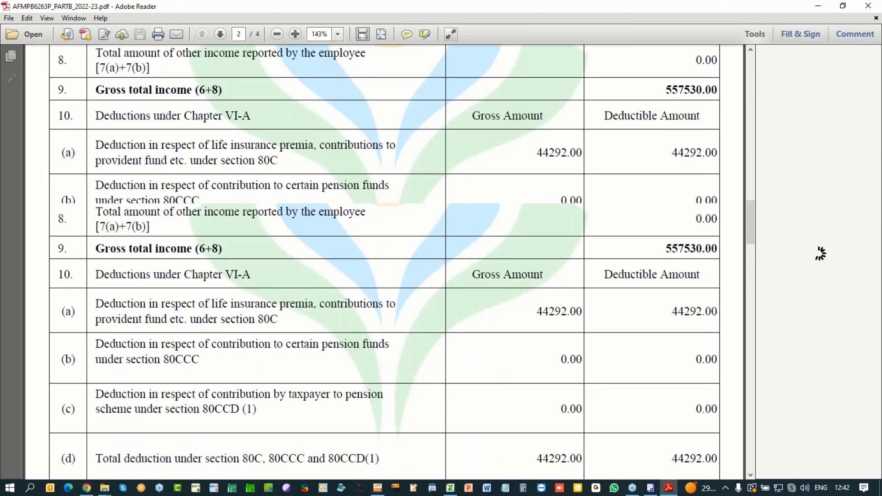
pyautogui.scroll(3, 819, 254)
pyautogui.scroll(6, 790, 253)
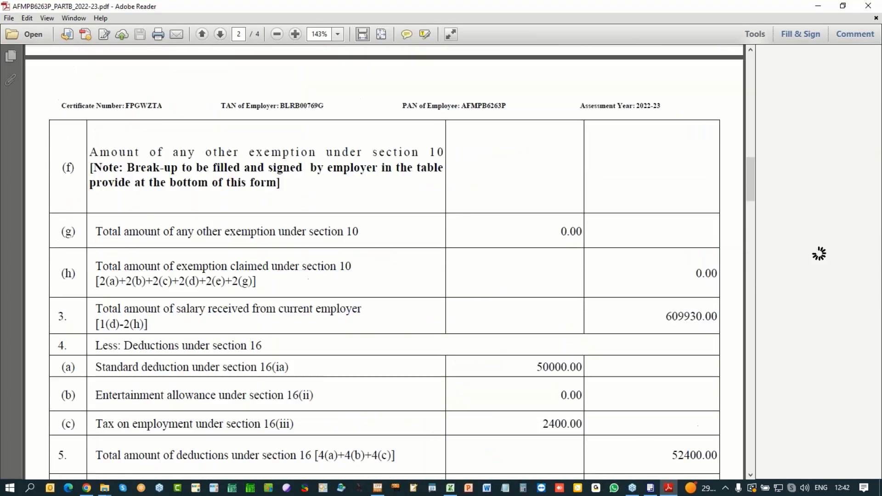
pyautogui.scroll(-5, 764, 252)
pyautogui.scroll(-20, 384, 262)
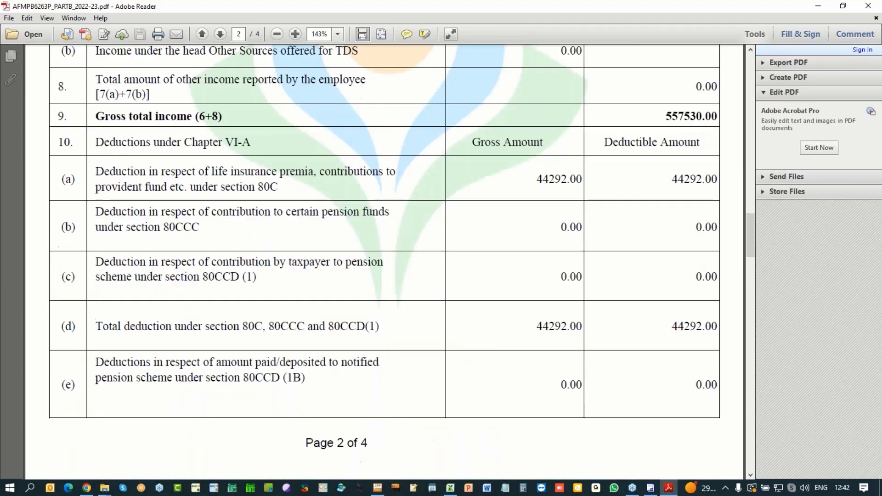
pyautogui.scroll(-15, 384, 262)
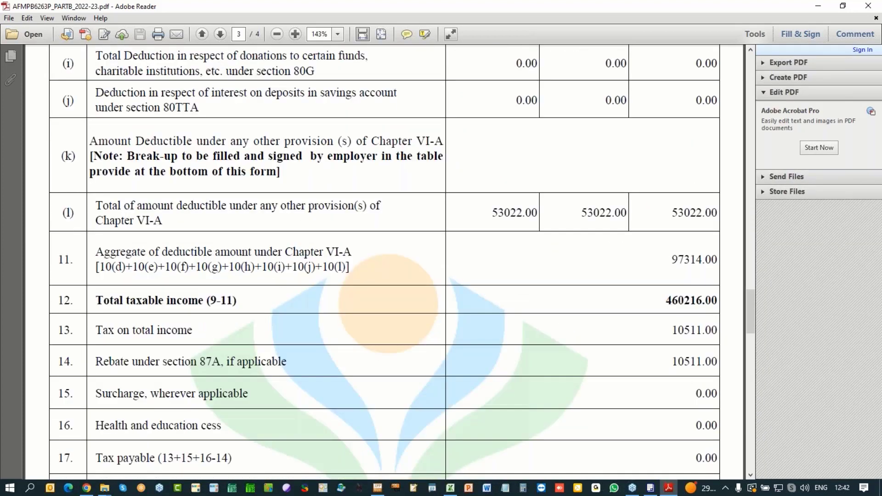
pyautogui.scroll(-20, 385, 262)
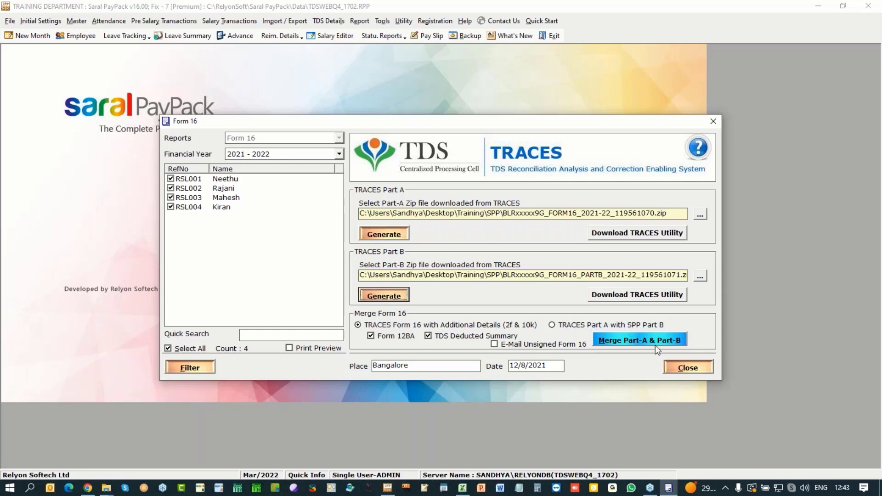
# Step: Toggle Form 12BA off and back on, then start Merge Part-A & Part-B
pyautogui.click(371, 337)
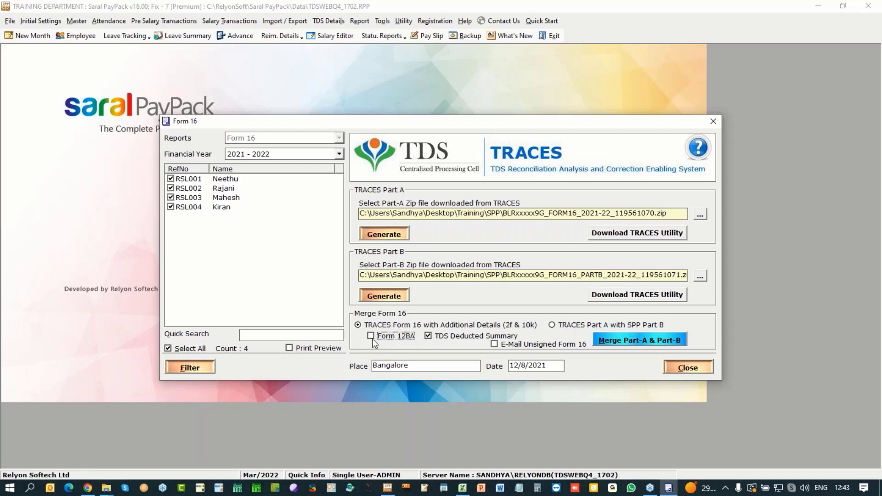
pyautogui.click(371, 337)
pyautogui.click(647, 343)
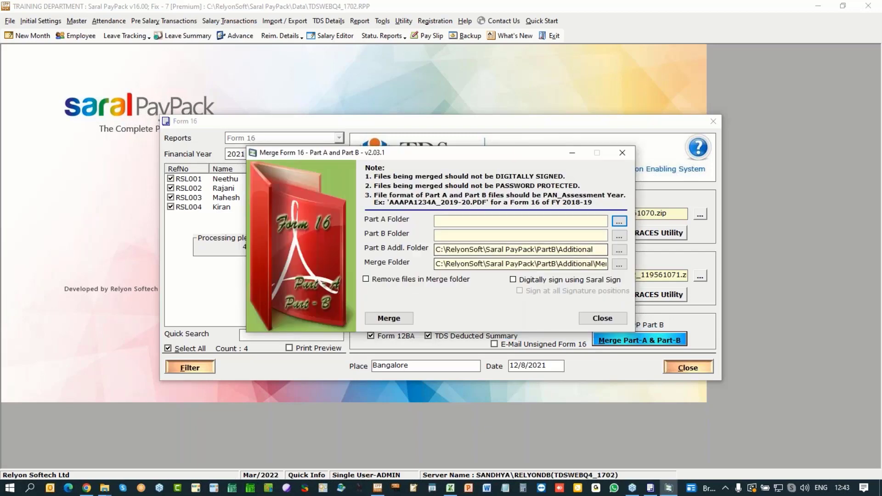
# Step: Set the Part A folder to Training > SPP > Form16_PartA
pyautogui.click(619, 221)
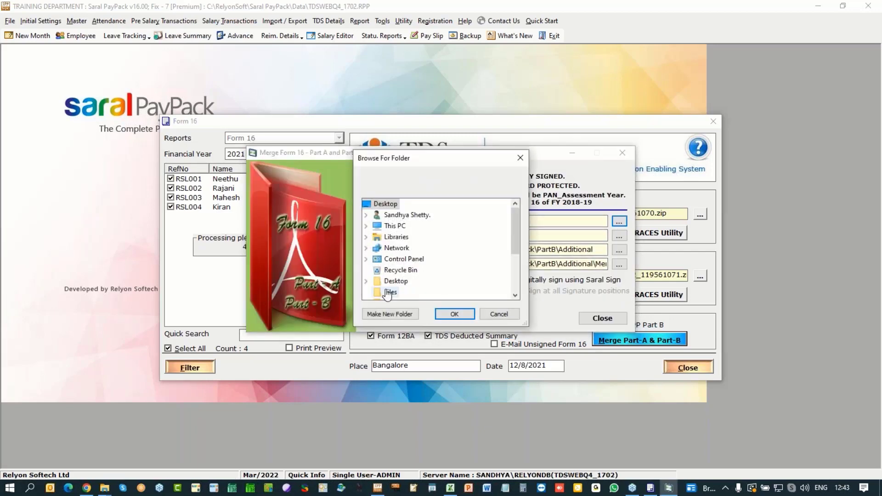
pyautogui.scroll(-3, 414, 257)
pyautogui.scroll(-1, 379, 278)
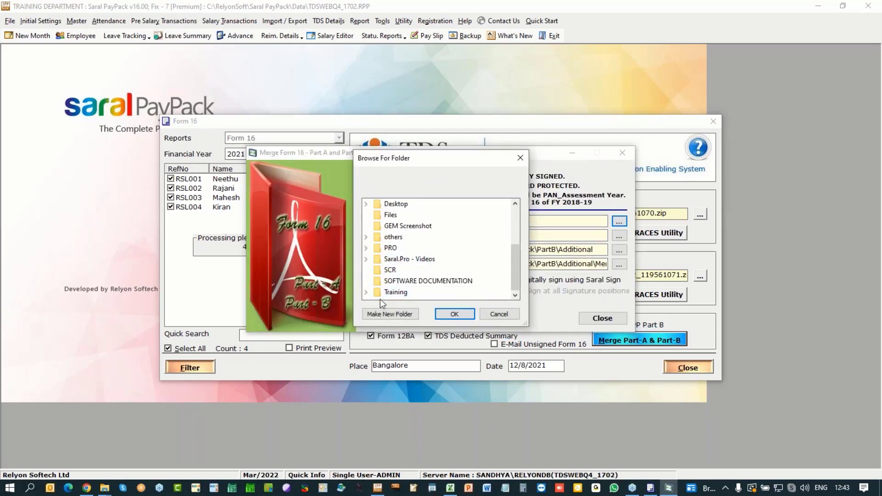
pyautogui.click(366, 293)
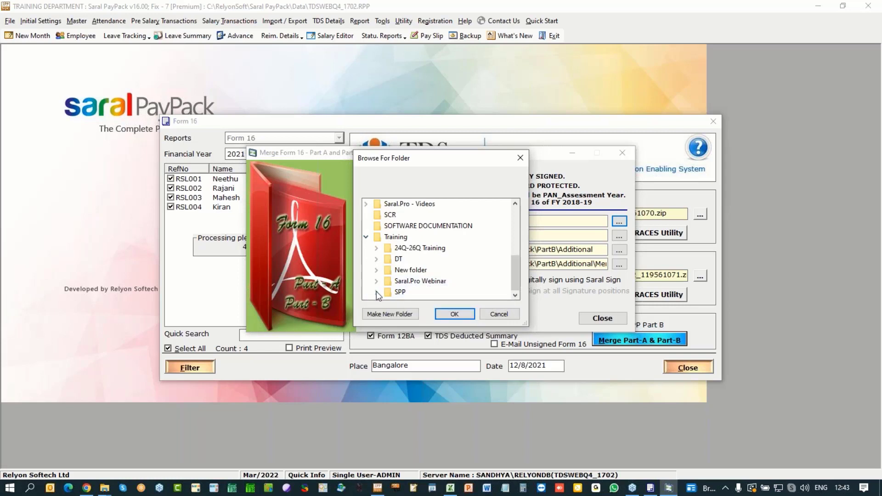
pyautogui.click(377, 292)
pyautogui.click(418, 281)
pyautogui.click(455, 314)
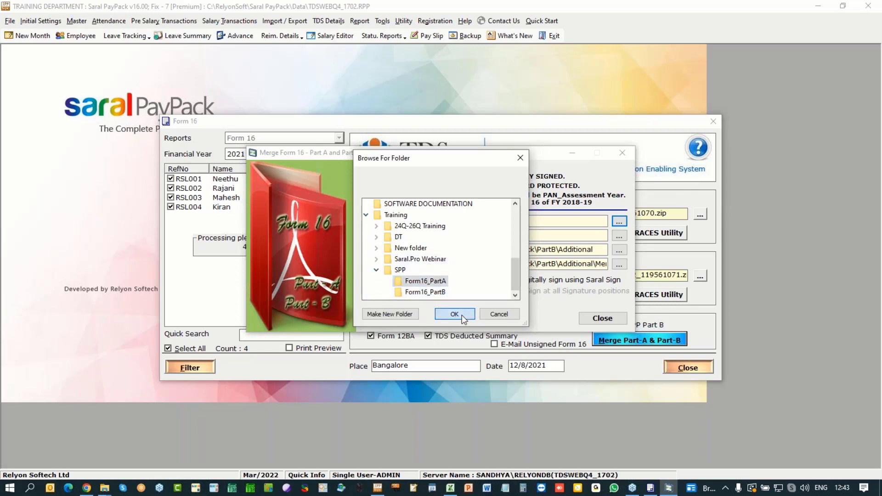
# Step: Set the Part B folder to Training > SPP > Form16_PartB
pyautogui.click(619, 235)
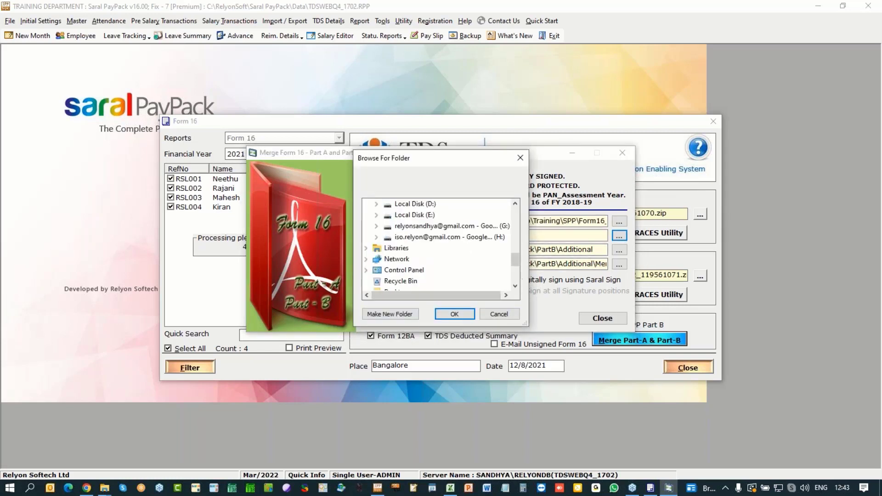
pyautogui.scroll(2, 437, 248)
pyautogui.scroll(-3, 436, 248)
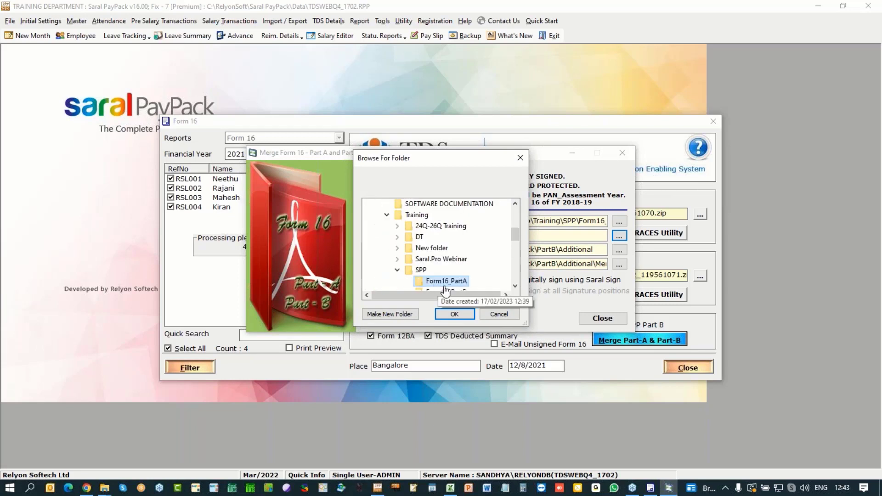
pyautogui.click(454, 289)
pyautogui.click(454, 314)
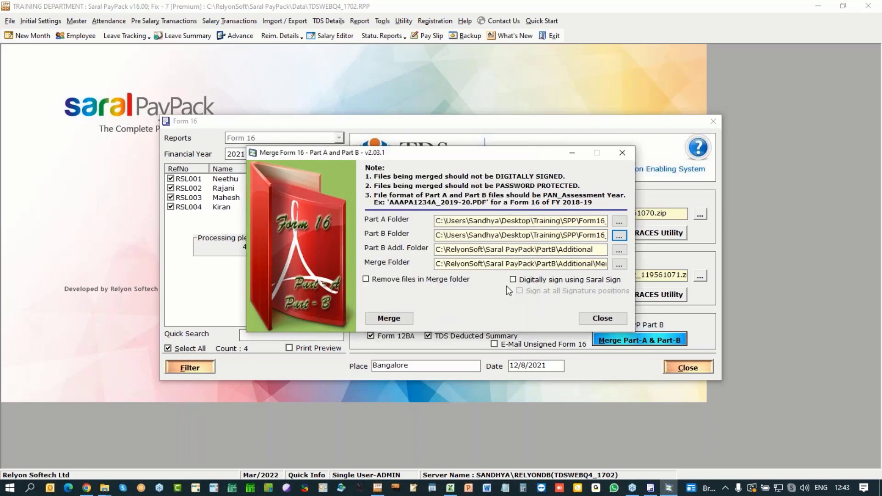
pyautogui.moveTo(598, 250); pyautogui.dragTo(408, 298)
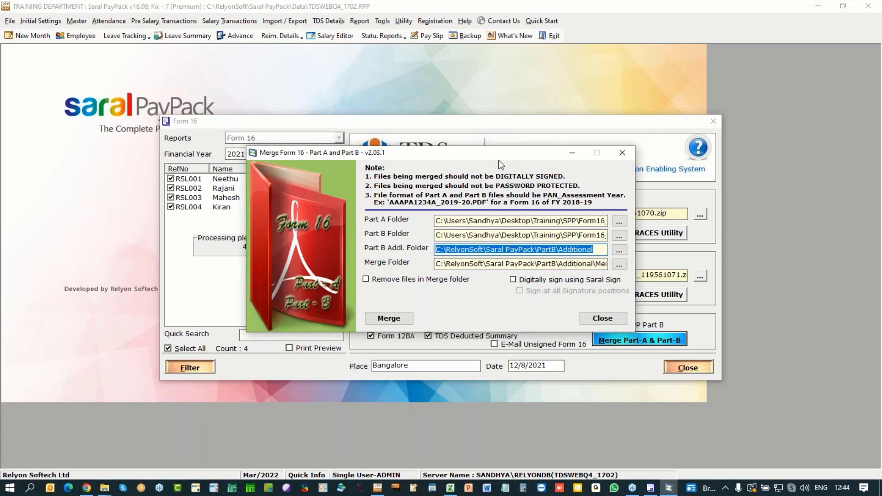
# Step: Turn on digital signing using Saral Sign
pyautogui.moveTo(503, 155); pyautogui.dragTo(552, 136)
pyautogui.click(574, 264)
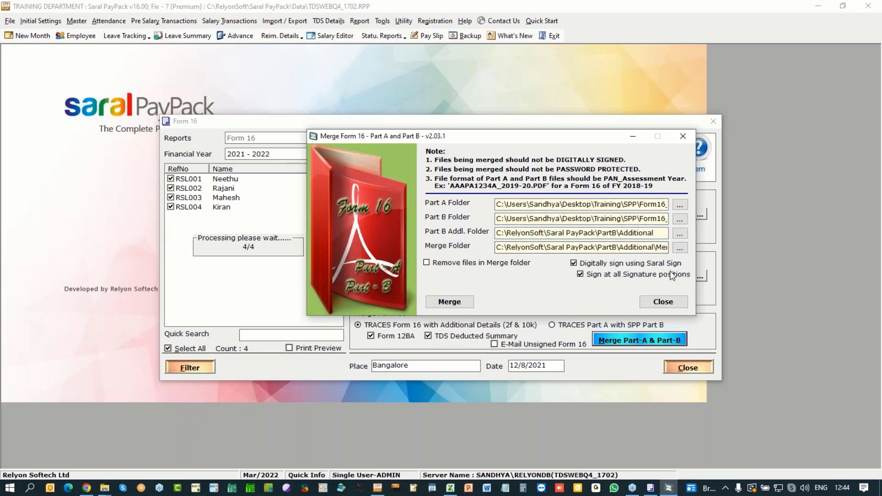
pyautogui.moveTo(662, 277)
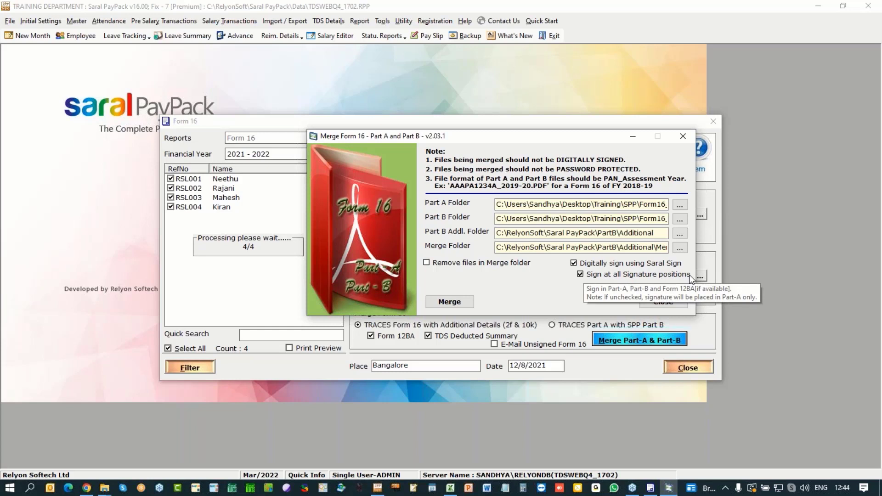
# Step: Turn signing off, review Exclusion.txt, then close it and the empty Merged folder
pyautogui.click(574, 263)
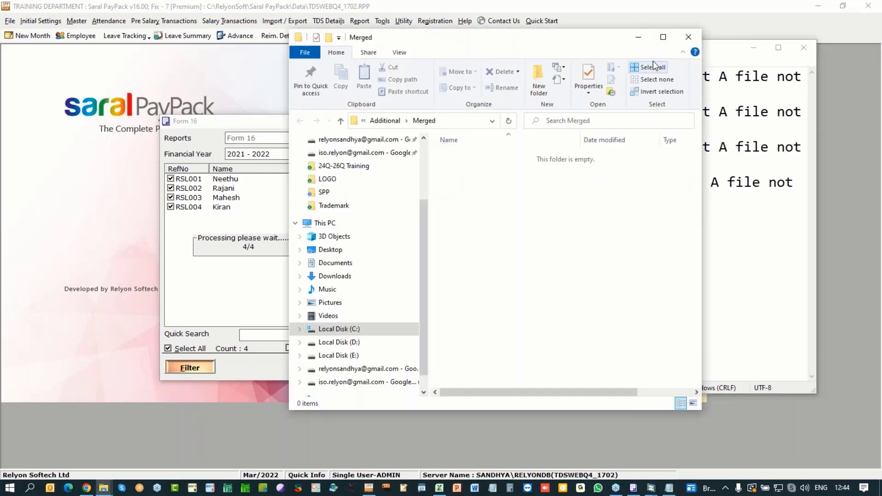
pyautogui.click(737, 57)
pyautogui.moveTo(353, 204); pyautogui.dragTo(298, 76)
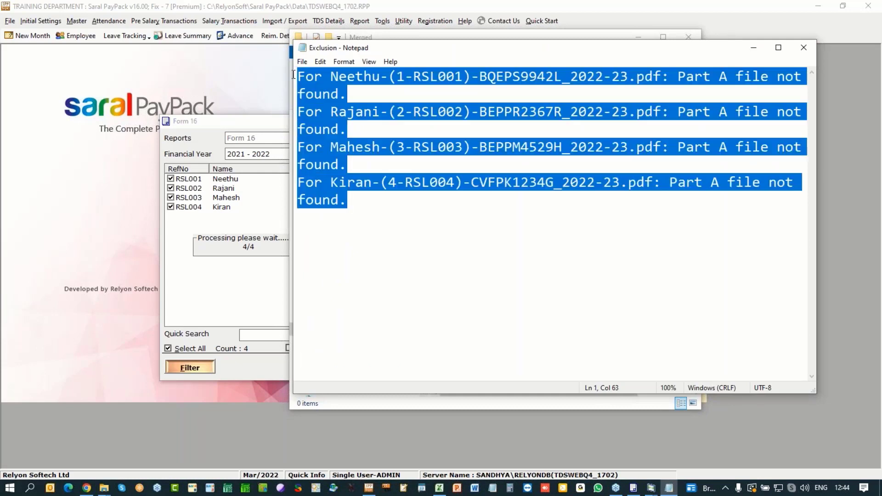
pyautogui.click(804, 49)
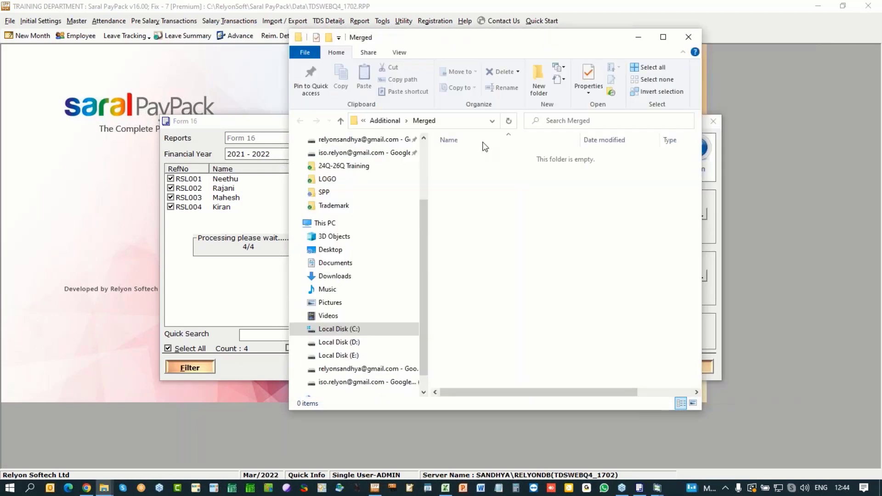
pyautogui.moveTo(420, 224); pyautogui.dragTo(421, 162)
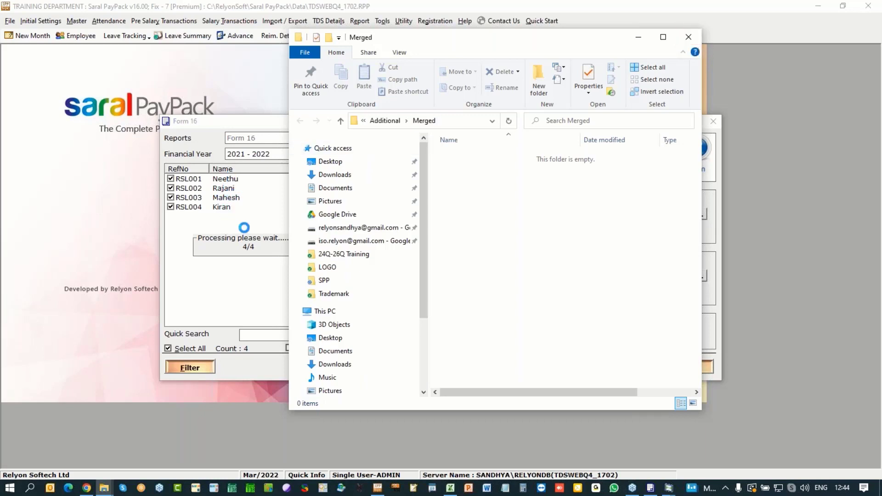
pyautogui.click(693, 38)
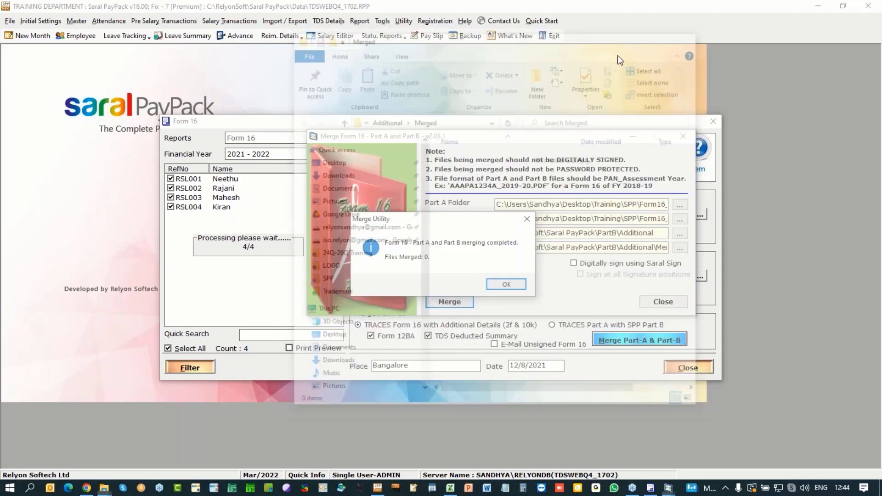
# Step: Dismiss the 0-files-merged message and close the Merge Form 16 utility and Form 16 window
pyautogui.click(506, 284)
pyautogui.moveTo(637, 218); pyautogui.dragTo(675, 205)
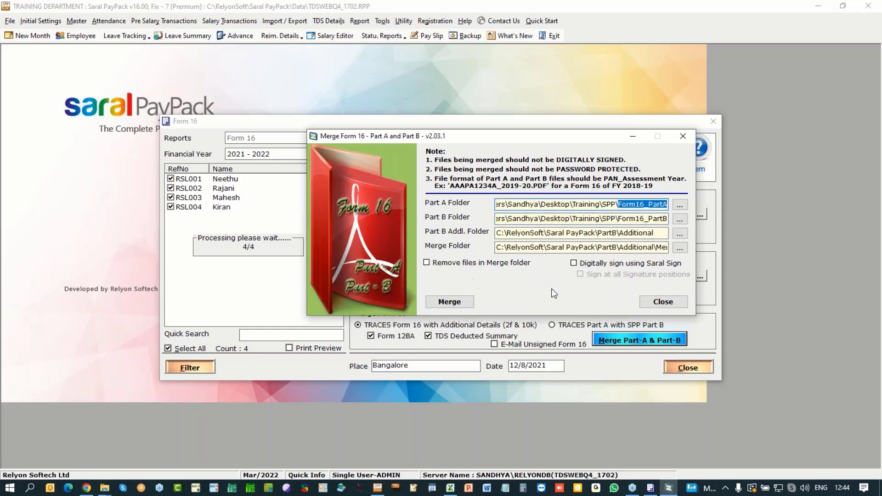
pyautogui.click(664, 301)
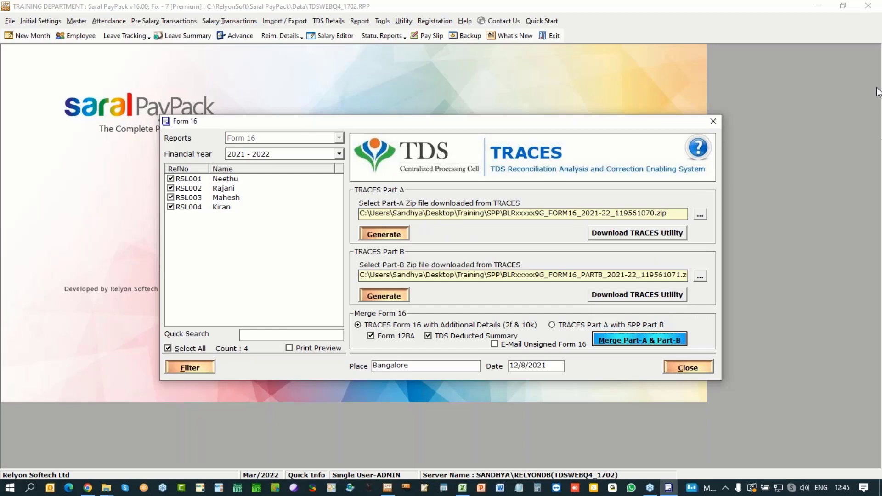
pyautogui.click(692, 373)
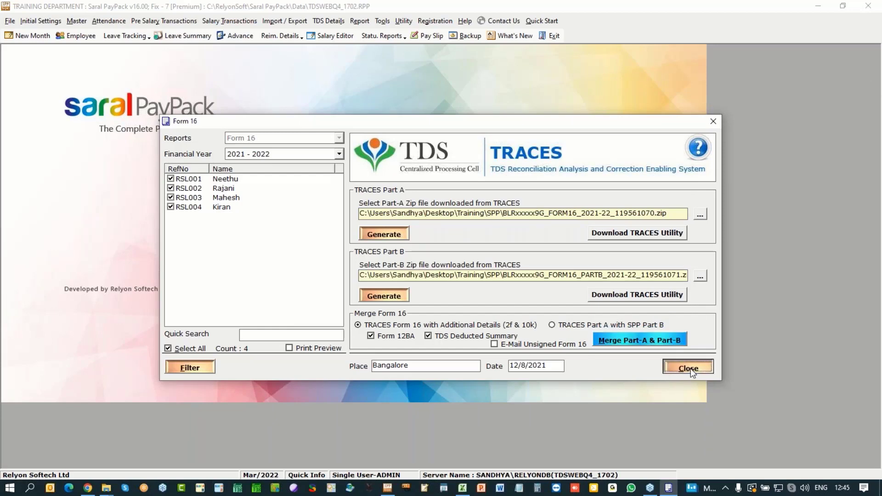